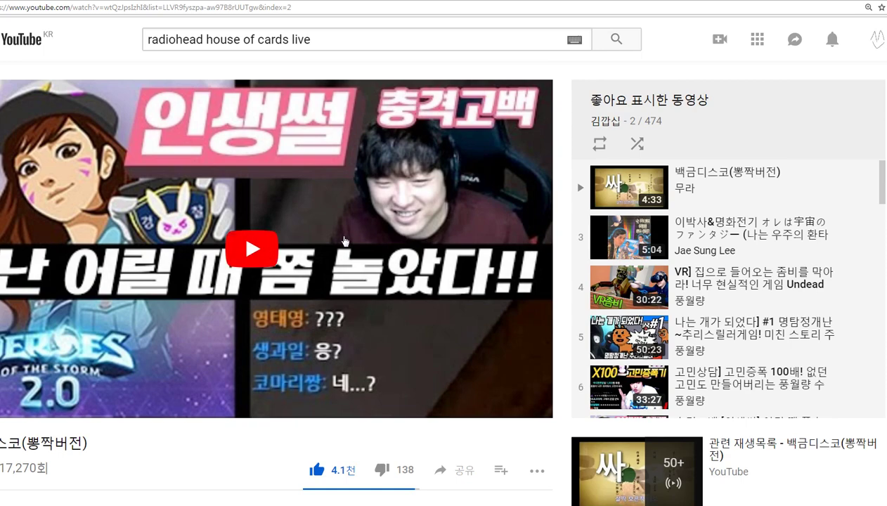
# Step: Play the current video and look through the liked-videos playlist
pyautogui.scroll(-4, 155, 414)
pyautogui.scroll(4, 154, 411)
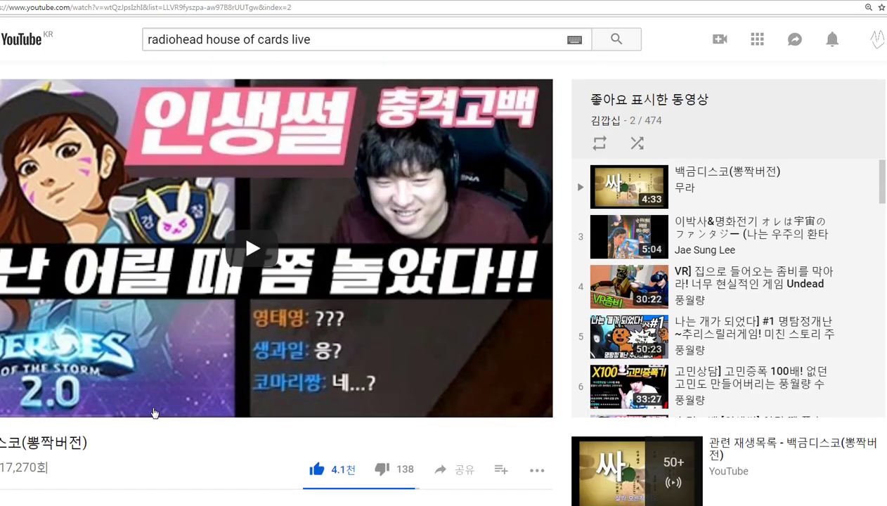
pyautogui.click(450, 252)
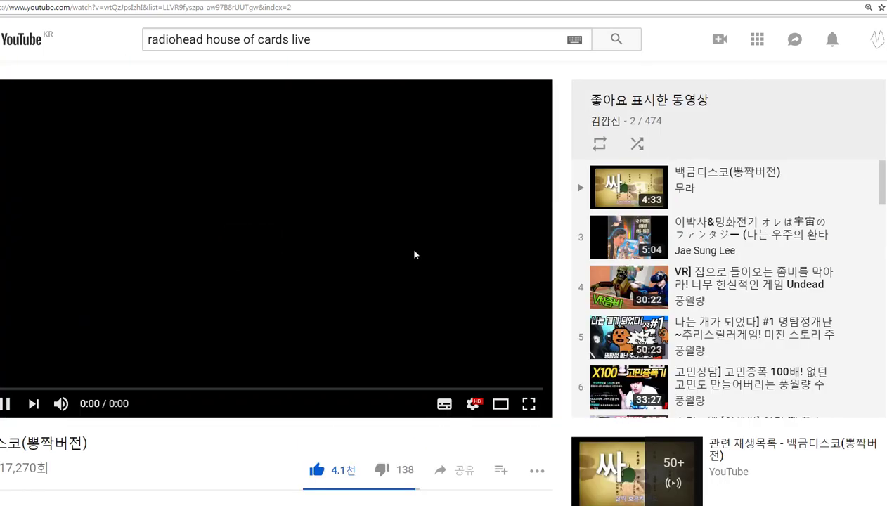
pyautogui.scroll(1, 655, 266)
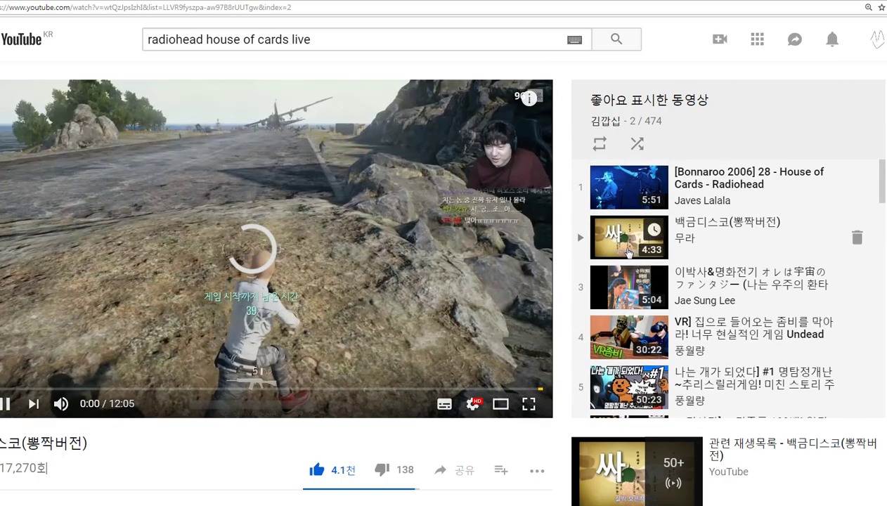
pyautogui.scroll(-2, 648, 253)
pyautogui.scroll(-3, 648, 253)
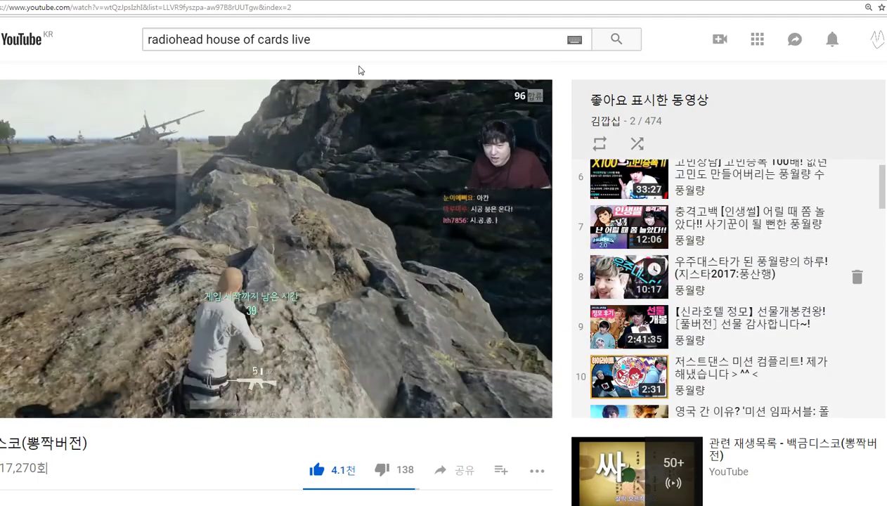
# Step: Search YouTube for "이박사"
pyautogui.moveTo(318, 40); pyautogui.dragTo(102, 42)
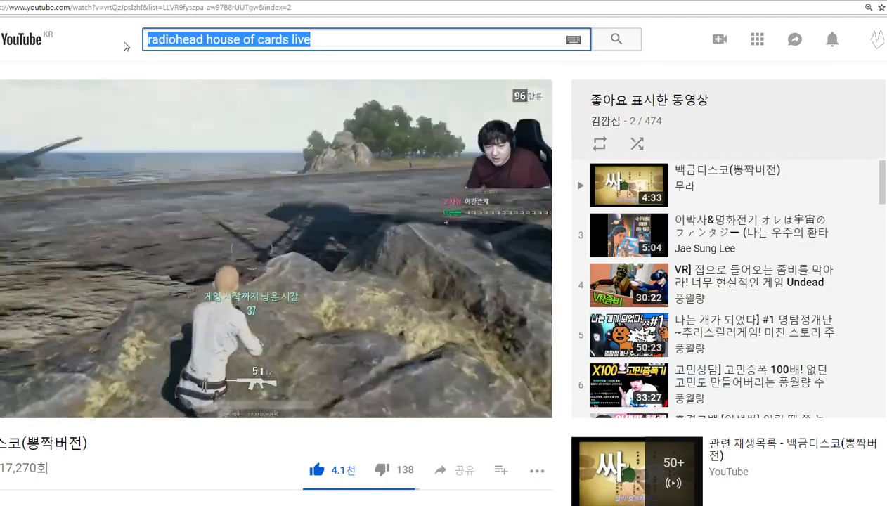
pyautogui.write('ㅇ')
pyautogui.press('BackSpace')
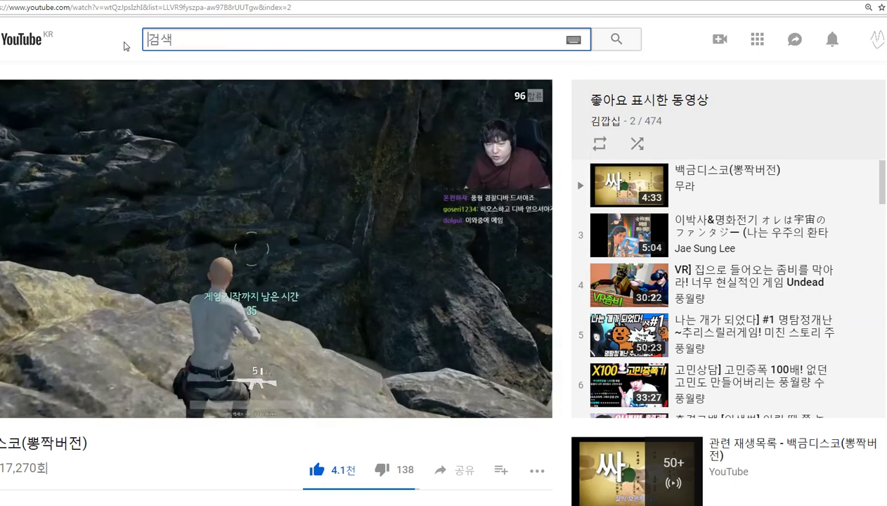
pyautogui.write('이박사')
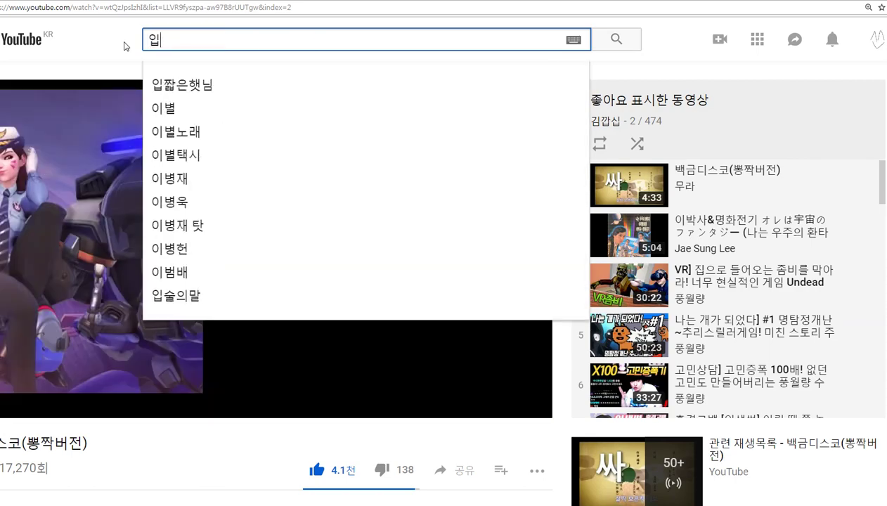
pyautogui.press('Return')
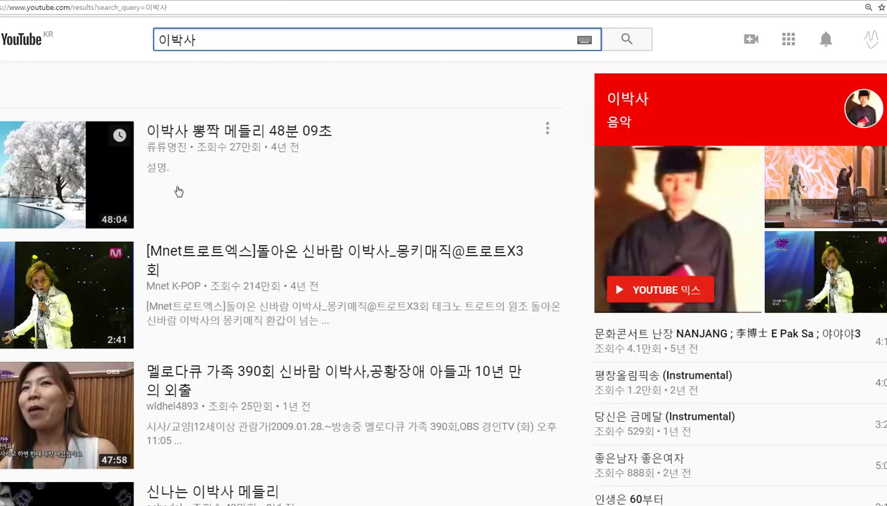
# Step: Play the "Space Fantasy (sexy version)" video from the search results
pyautogui.scroll(-4, 175, 192)
pyautogui.scroll(-2, 146, 193)
pyautogui.click(70, 274)
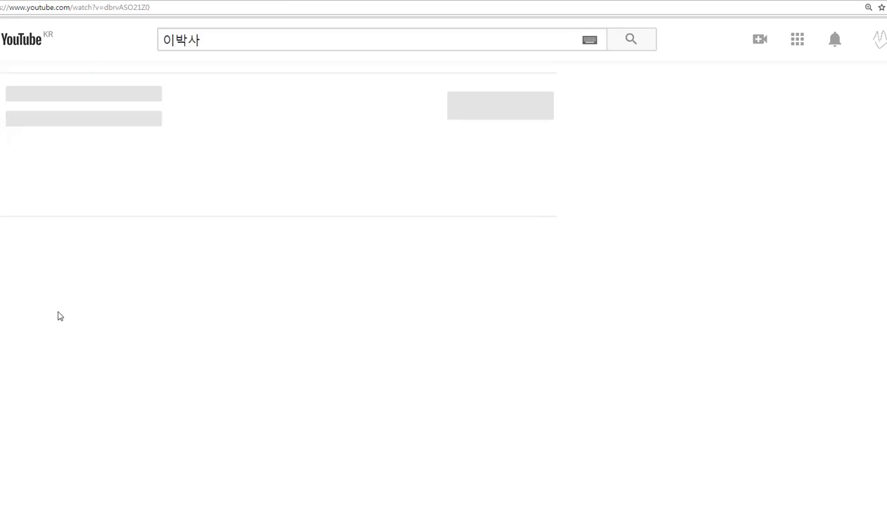
# Step: Switch to Paint and recolour the grey outlines of the chair's lower back, seat and front leg pink with the Fill tool
pyautogui.click(145, 505)
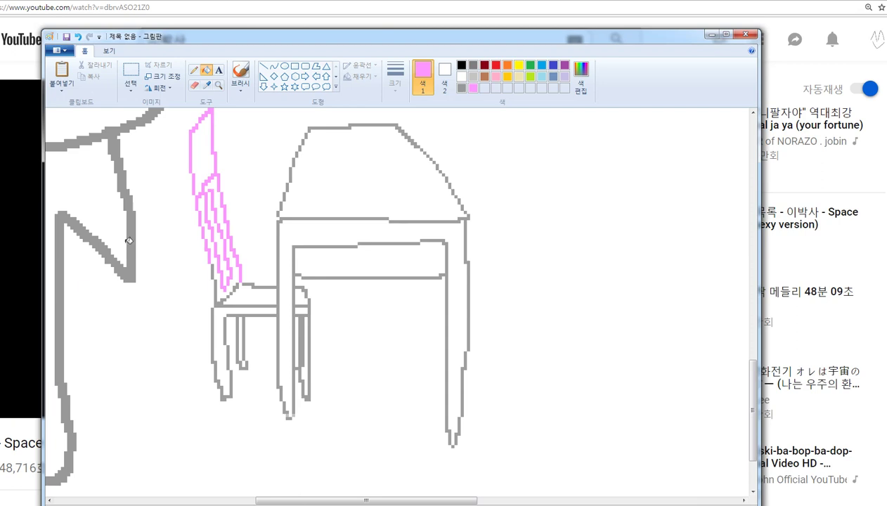
pyautogui.click(215, 276)
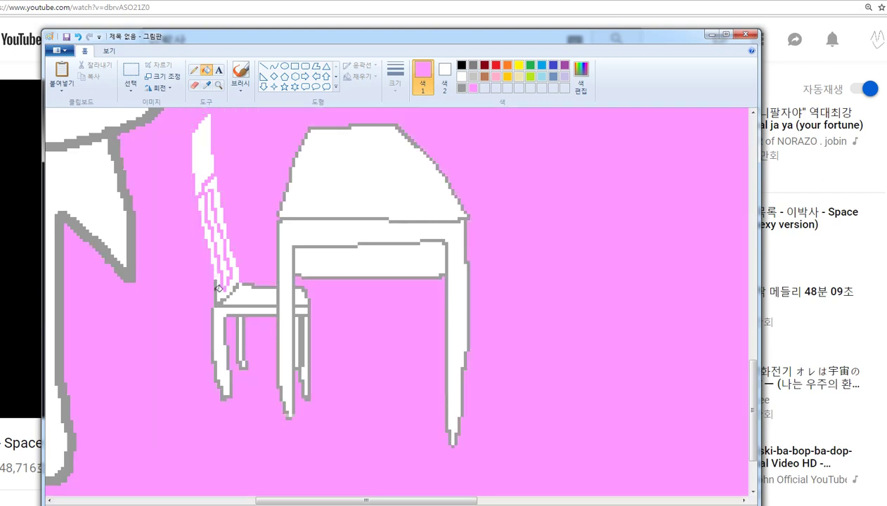
pyautogui.hotkey('ctrl', 'z')
pyautogui.click(216, 301)
pyautogui.hotkey('ctrl', 'z')
pyautogui.click(219, 303)
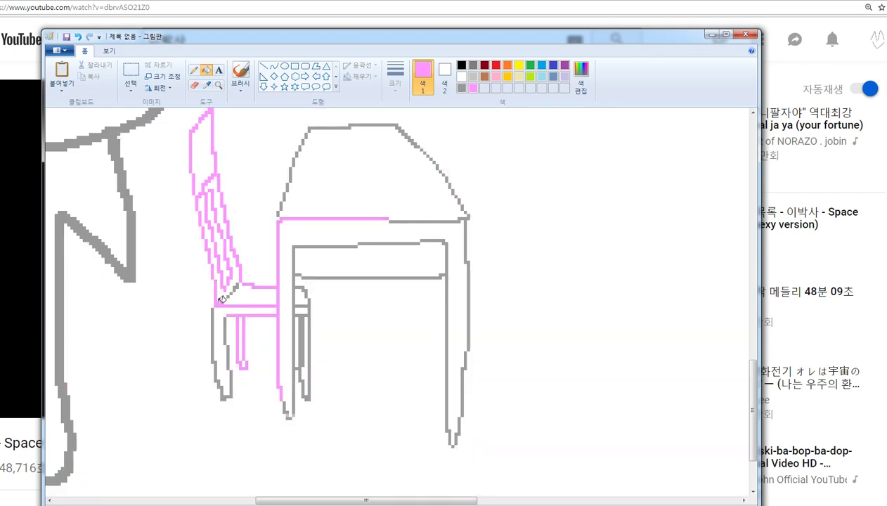
pyautogui.click(216, 308)
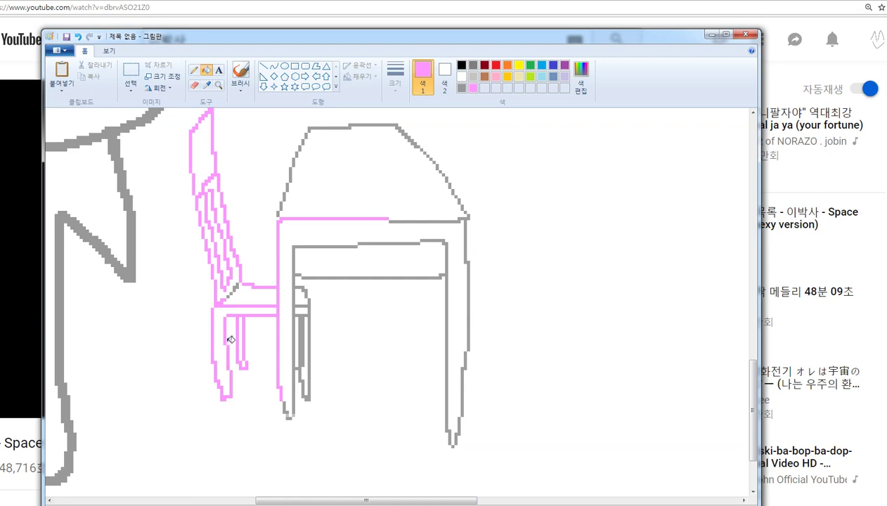
# Step: Fill the chair's remaining grey lines and the inner line of the desk's left leg with pink
pyautogui.keyDown('ctrl'); pyautogui.scroll(2, 231, 293); pyautogui.keyUp('ctrl')
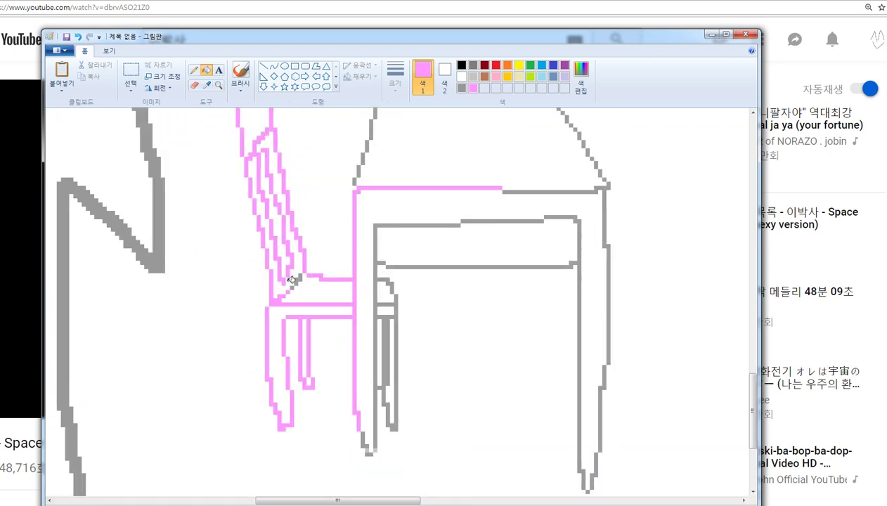
pyautogui.click(378, 267)
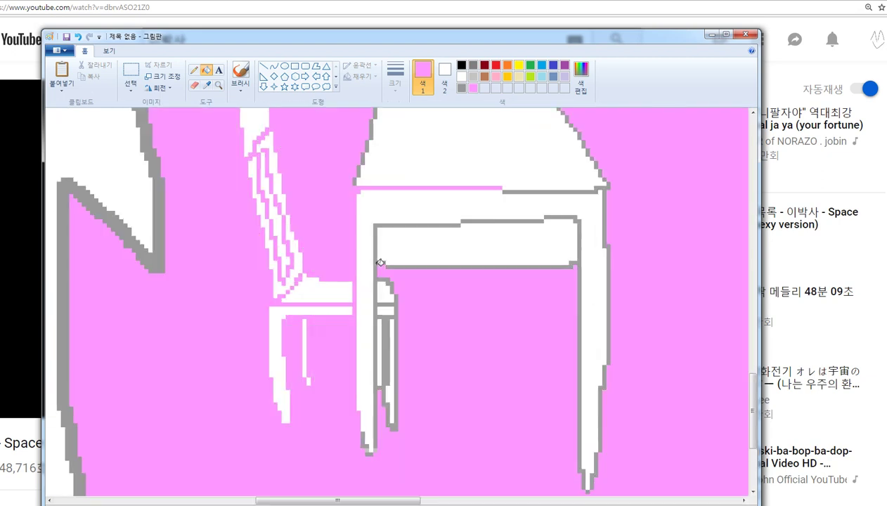
pyautogui.hotkey('ctrl', 'z')
pyautogui.click(375, 258)
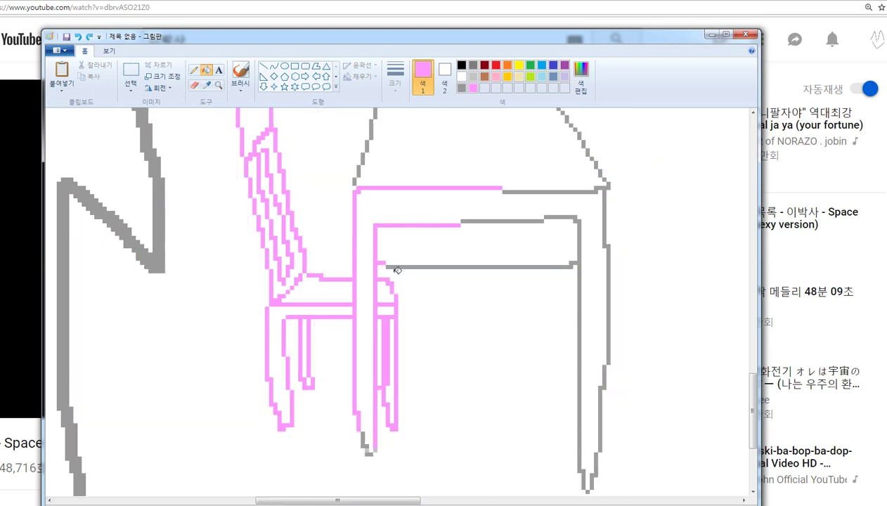
# Step: Fill the remaining grey outlines of the desk's legs, crossbar and front edge with pink
pyautogui.click(398, 265)
pyautogui.click(364, 437)
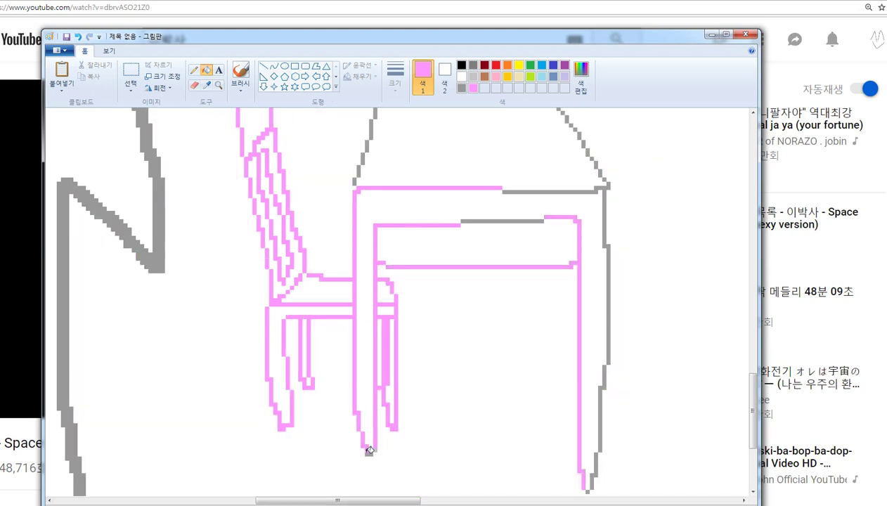
pyautogui.click(602, 372)
pyautogui.click(606, 342)
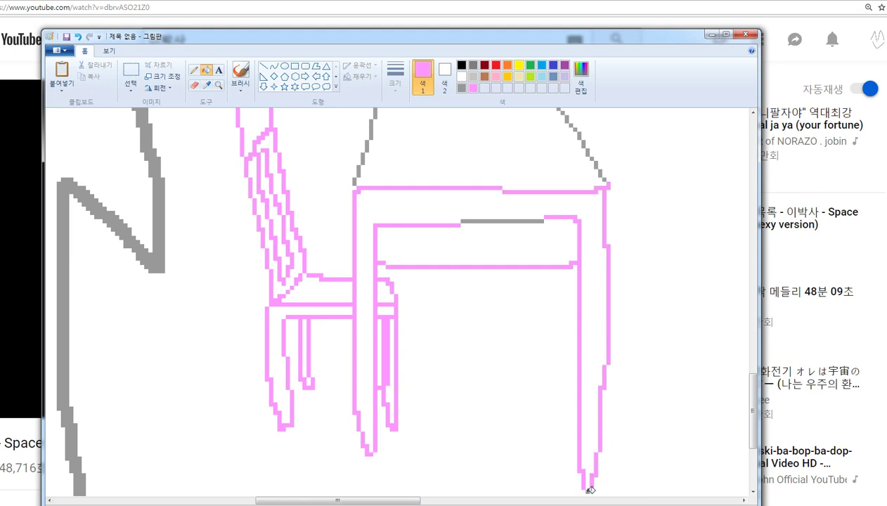
pyautogui.click(520, 221)
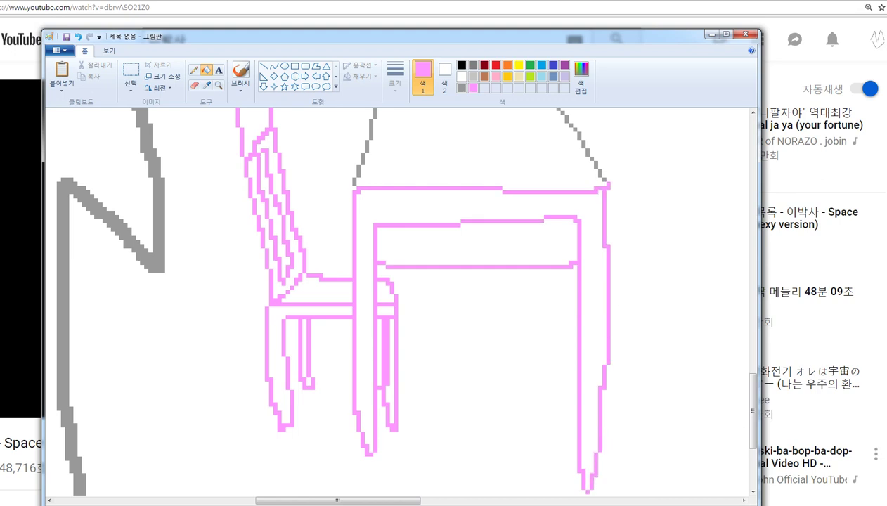
# Step: Set the system volume to 8
pyautogui.click(859, 505)
pyautogui.press('XF86AudioLowerVolume')
pyautogui.press('XF86AudioLowerVolume')
pyautogui.press('XF86AudioLowerVolume')
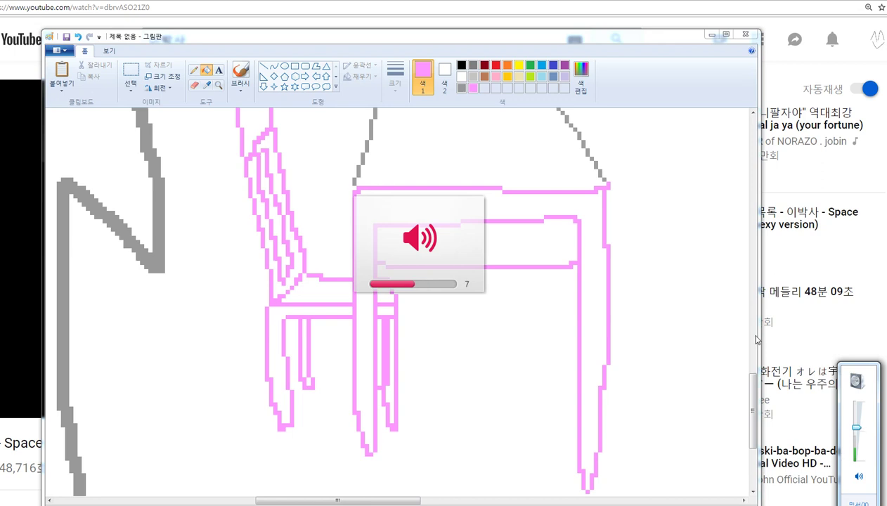
pyautogui.press('XF86AudioRaiseVolume')
pyautogui.click(655, 73)
# Step: Fill the lower part of the desktop's left slanted edge with pink, undoing the accidental fill of the surface
pyautogui.scroll(3, 592, 209)
pyautogui.click(372, 223)
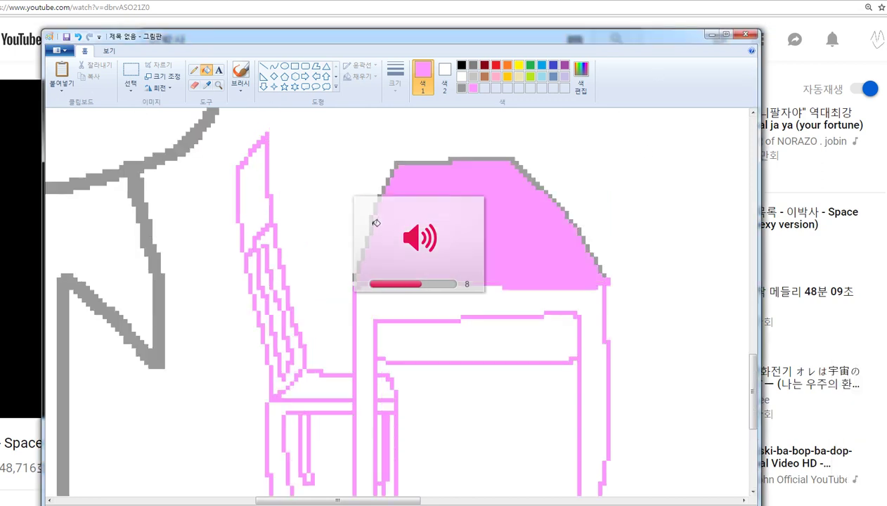
pyautogui.hotkey('ctrl', 'z')
pyautogui.click(370, 229)
pyautogui.click(363, 255)
pyautogui.click(359, 267)
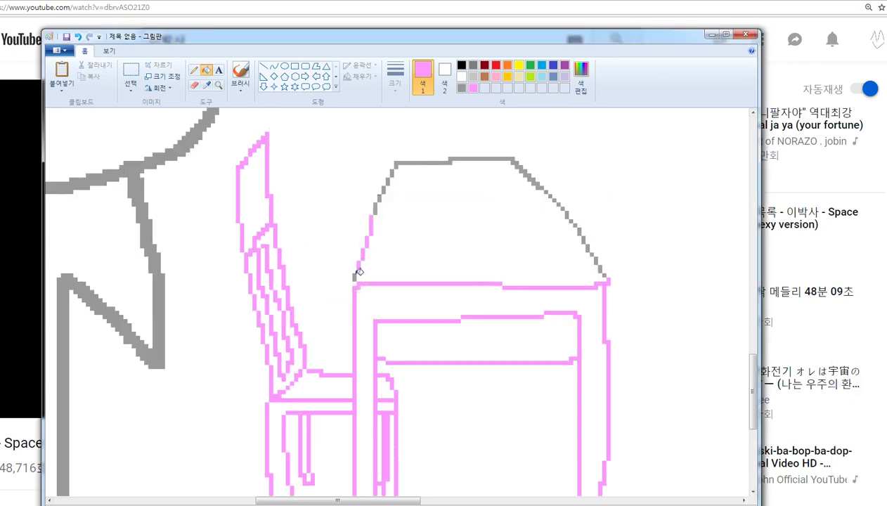
# Step: Check the playing video in the browser, set the system volume to 9 and return to the Paint drawing
pyautogui.hotkey('alt', 'Tab')
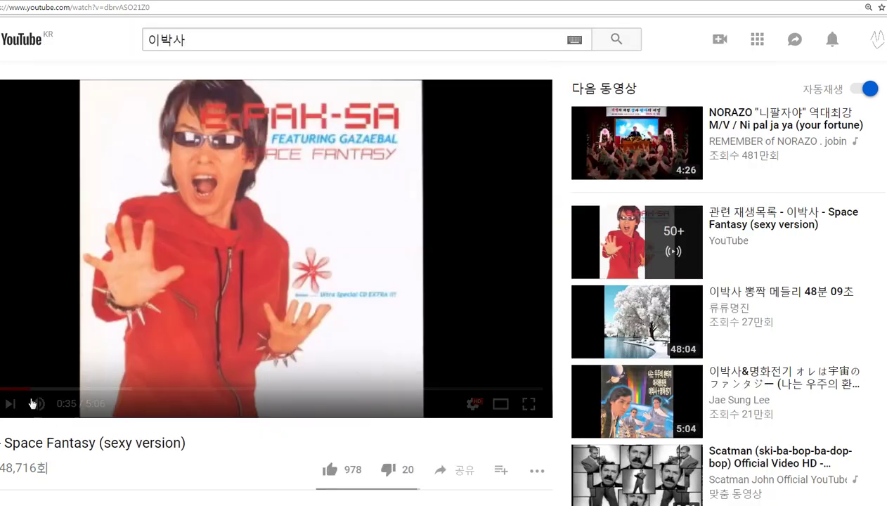
pyautogui.click(844, 505)
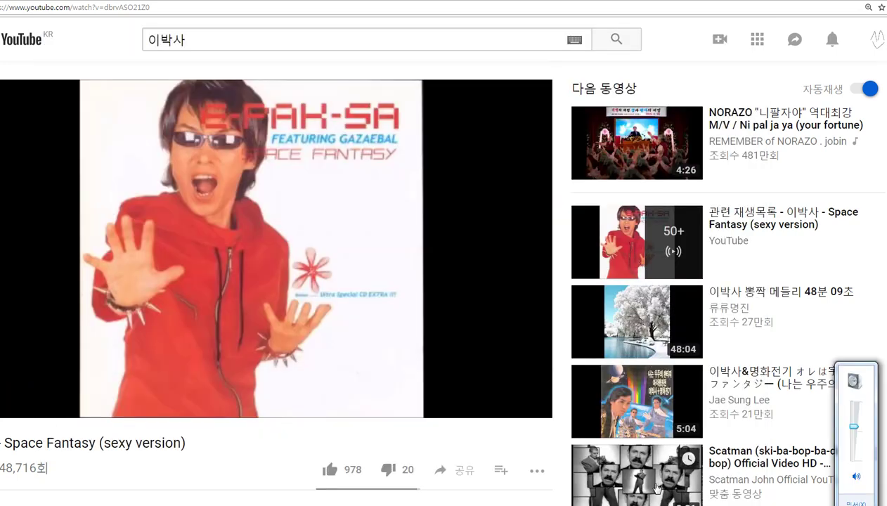
pyautogui.click(842, 418)
pyautogui.click(184, 504)
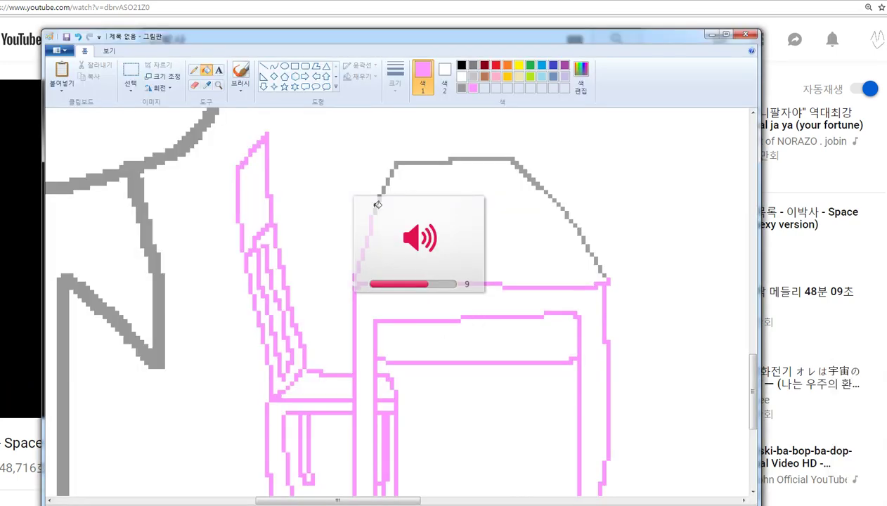
# Step: Fill the rest of the desktop's left edge, its back edge and most of its right slanted edge with pink
pyautogui.click(384, 190)
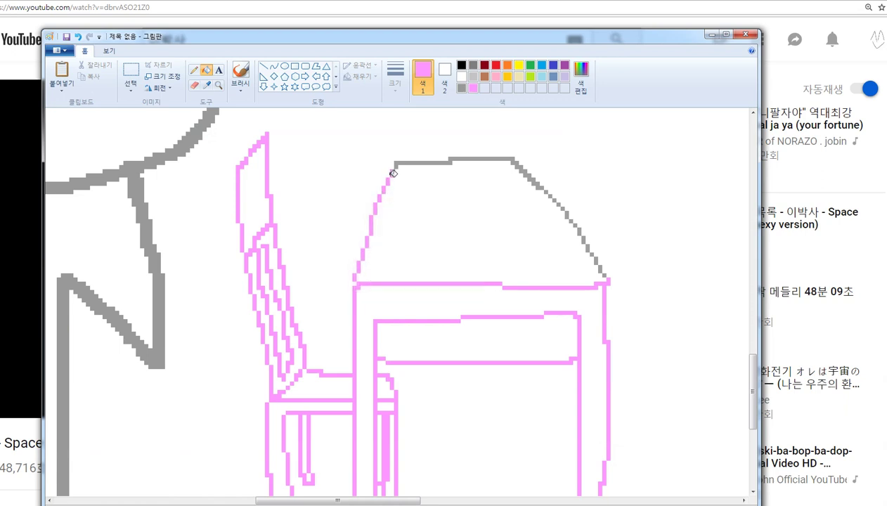
pyautogui.click(397, 164)
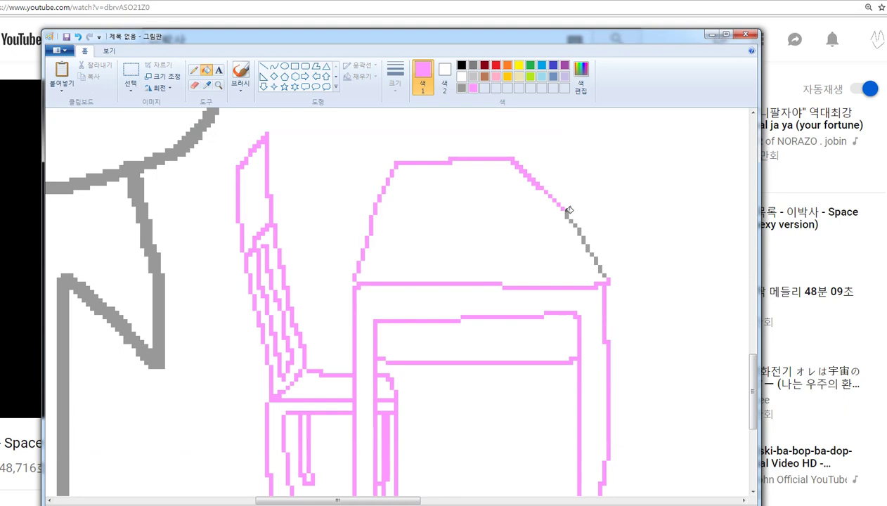
pyautogui.click(568, 213)
pyautogui.click(577, 223)
pyautogui.hotkey('ctrl', 'z')
pyautogui.click(594, 254)
pyautogui.hotkey('ctrl', 'z')
# Step: Fill the last grey pixels of the desktop's right edge with pink and lower the system volume to 7
pyautogui.click(859, 505)
pyautogui.scroll(-2, 781, 483)
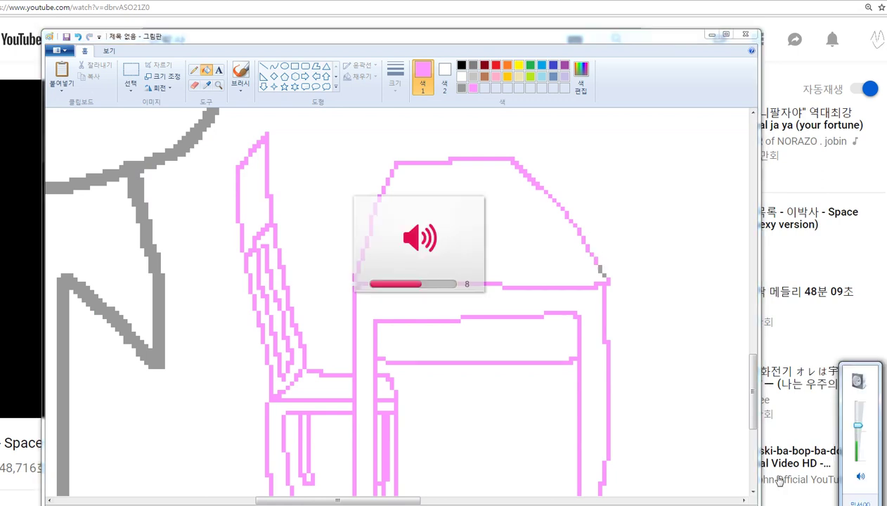
pyautogui.click(603, 265)
pyautogui.click(603, 272)
pyautogui.hotkey('ctrl', 'z')
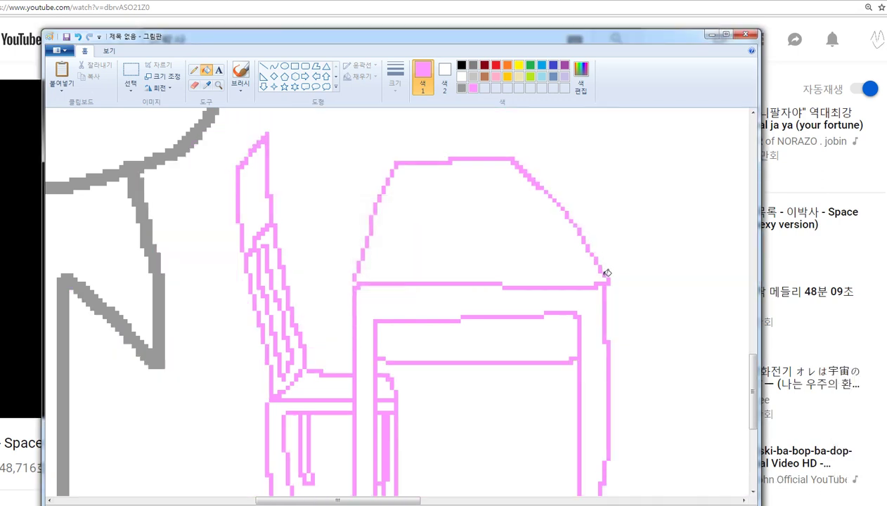
pyautogui.press('XF86AudioLowerVolume')
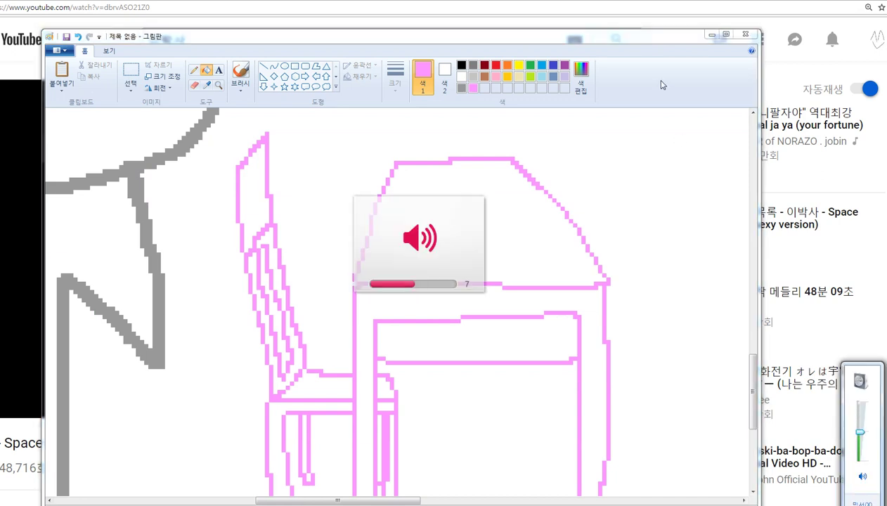
# Step: Enclose the pink chair and desk beside the large grey figure in a free-form selection and cut them
pyautogui.click(194, 70)
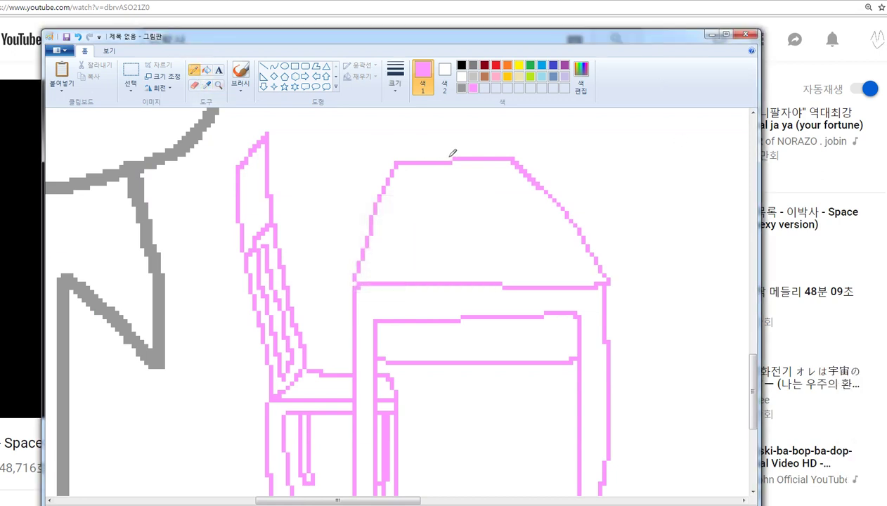
pyautogui.scroll(-1, 233, 241)
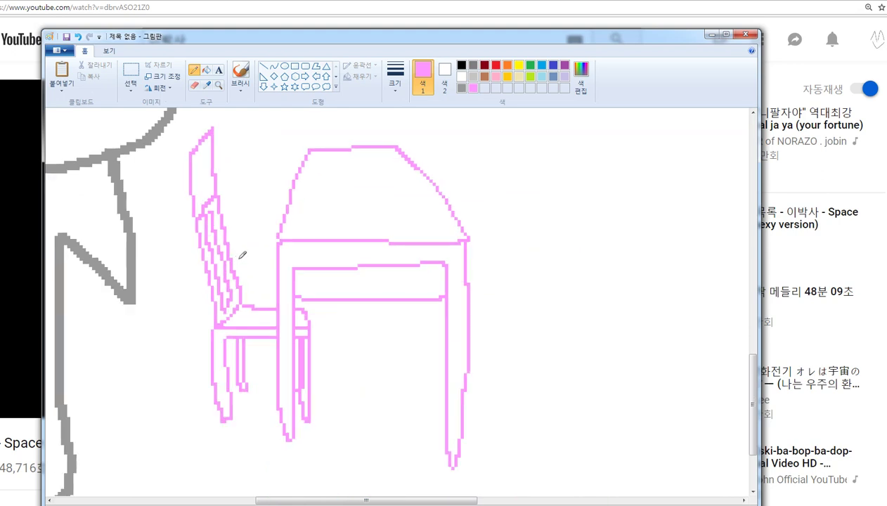
pyautogui.click(131, 70)
pyautogui.scroll(2, 201, 208)
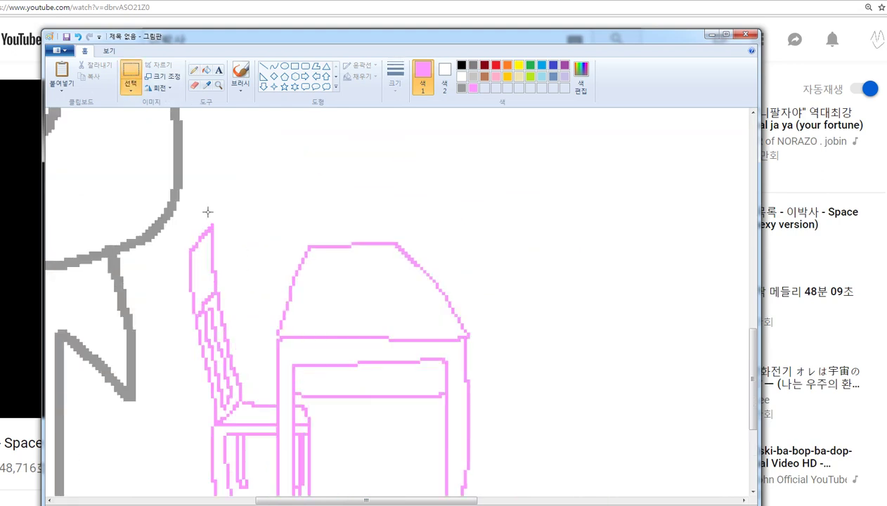
pyautogui.click(131, 92)
pyautogui.click(143, 130)
pyautogui.scroll(-2, 184, 188)
pyautogui.scroll(-1, 182, 184)
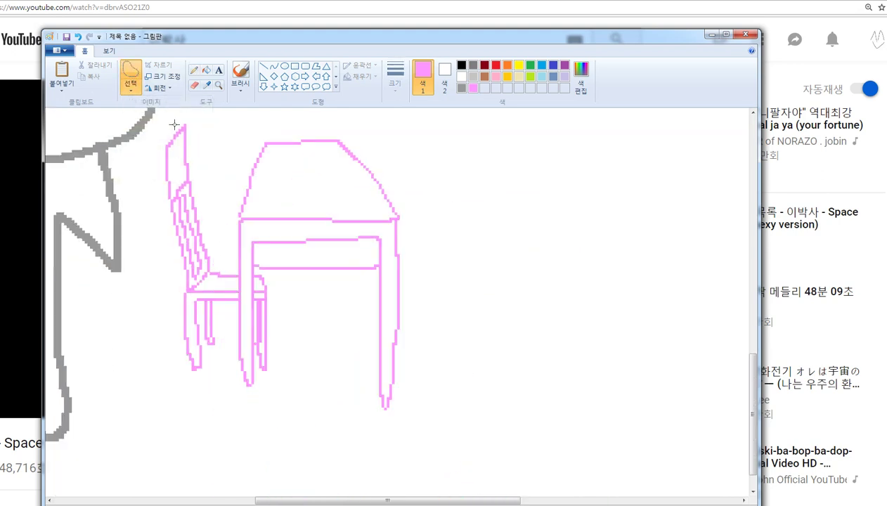
pyautogui.moveTo(173, 120)
pyautogui.mouseDown()
pyautogui.moveTo(150, 189)
pyautogui.moveTo(248, 425)
pyautogui.moveTo(468, 137)
pyautogui.moveTo(210, 106)
pyautogui.moveTo(176, 118)
pyautogui.mouseUp()
pyautogui.scroll(-1, 211, 192)
pyautogui.scroll(-2, 211, 192)
pyautogui.scroll(1, 390, 287)
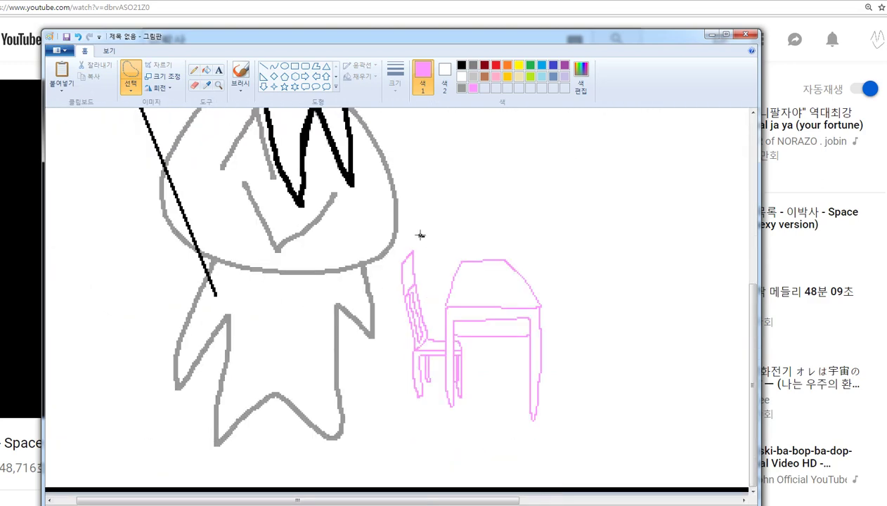
pyautogui.moveTo(419, 235)
pyautogui.mouseDown()
pyautogui.moveTo(419, 297)
pyautogui.moveTo(511, 431)
pyautogui.moveTo(560, 228)
pyautogui.mouseUp()
pyautogui.press('Delete')
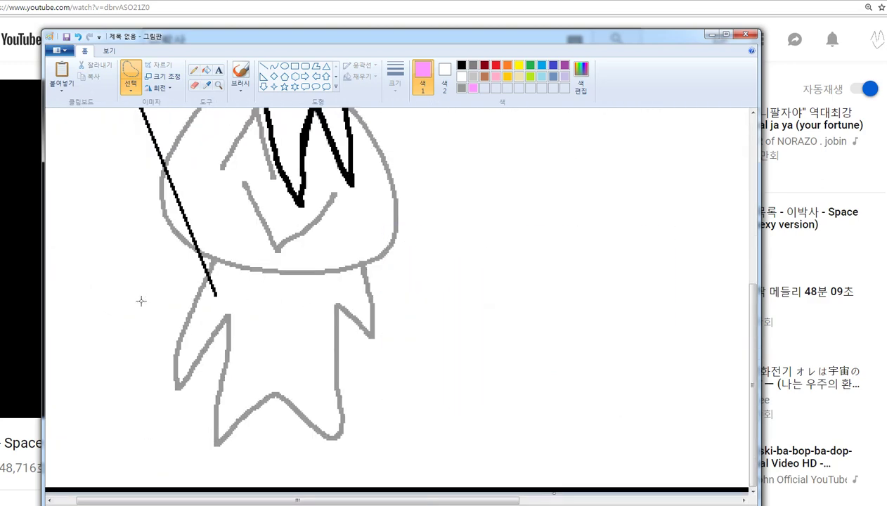
# Step: Paste the chair and desk beside the large figure's left arm, shrink the copy and move it lower
pyautogui.scroll(2, 137, 316)
pyautogui.scroll(1, 133, 338)
pyautogui.moveTo(144, 501); pyautogui.dragTo(116, 500)
pyautogui.scroll(-1, 159, 365)
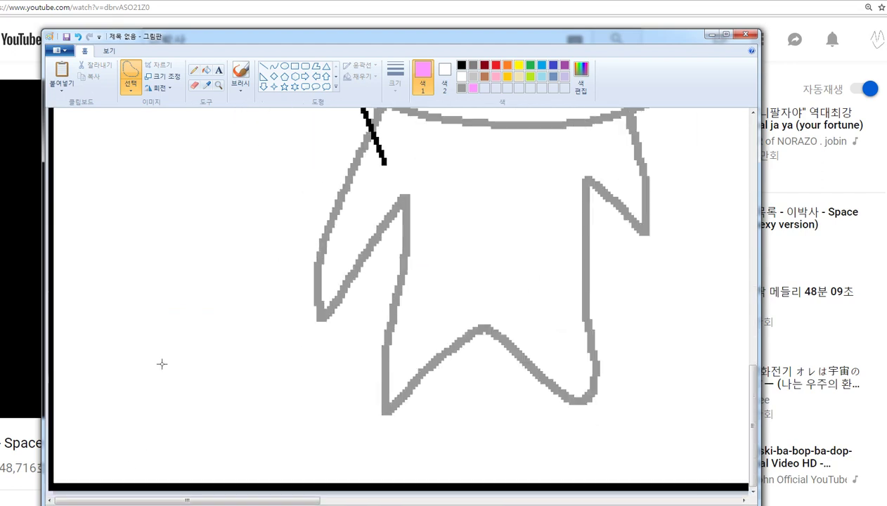
pyautogui.hotkey('ctrl', 'v')
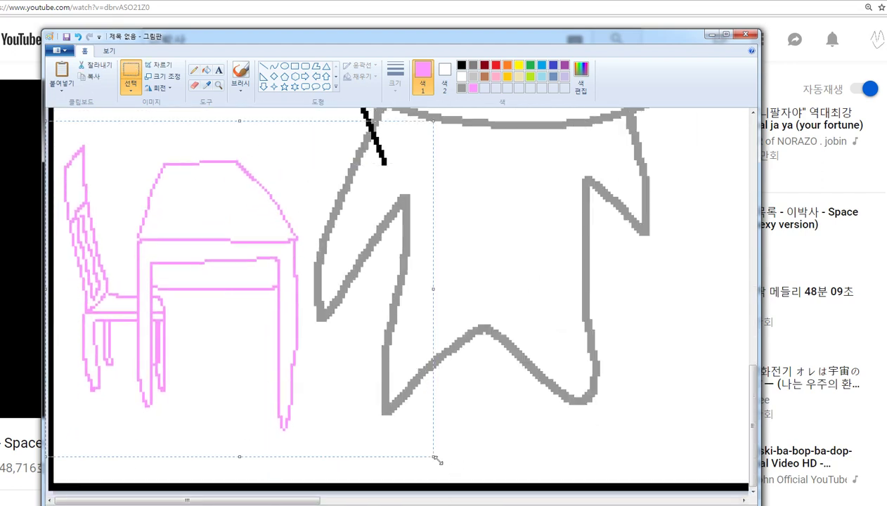
pyautogui.moveTo(438, 461)
pyautogui.mouseDown()
pyautogui.moveTo(311, 362)
pyautogui.moveTo(283, 361)
pyautogui.mouseUp()
pyautogui.moveTo(223, 304); pyautogui.dragTo(230, 392)
# Step: Paste two more full-size copies of the chair and desk, overlapping the first at the drawing's left edge
pyautogui.hotkey('ctrl', 'v')
pyautogui.moveTo(238, 350)
pyautogui.mouseDown()
pyautogui.moveTo(256, 377)
pyautogui.moveTo(246, 377)
pyautogui.mouseUp()
pyautogui.hotkey('ctrl', 'v')
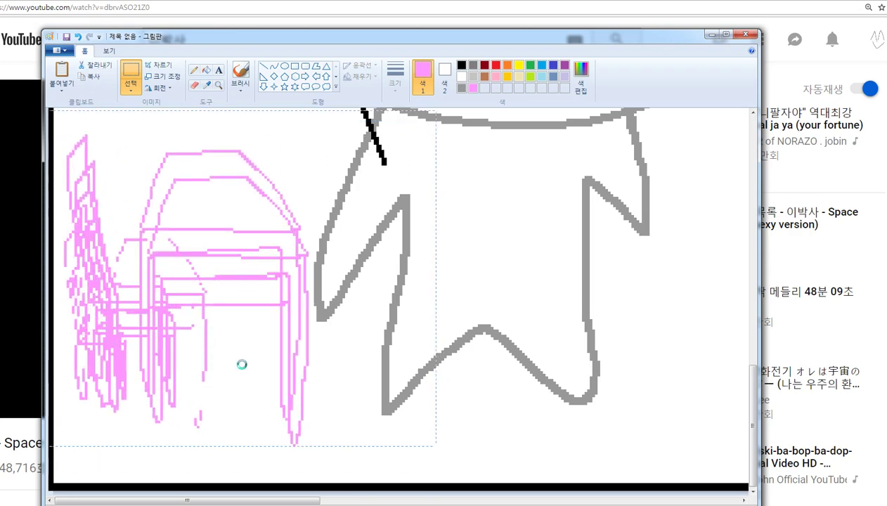
pyautogui.scroll(3, 252, 377)
pyautogui.moveTo(225, 434)
pyautogui.mouseDown()
pyautogui.moveTo(213, 359)
pyautogui.moveTo(216, 280)
pyautogui.moveTo(202, 280)
pyautogui.moveTo(266, 430)
pyautogui.mouseUp()
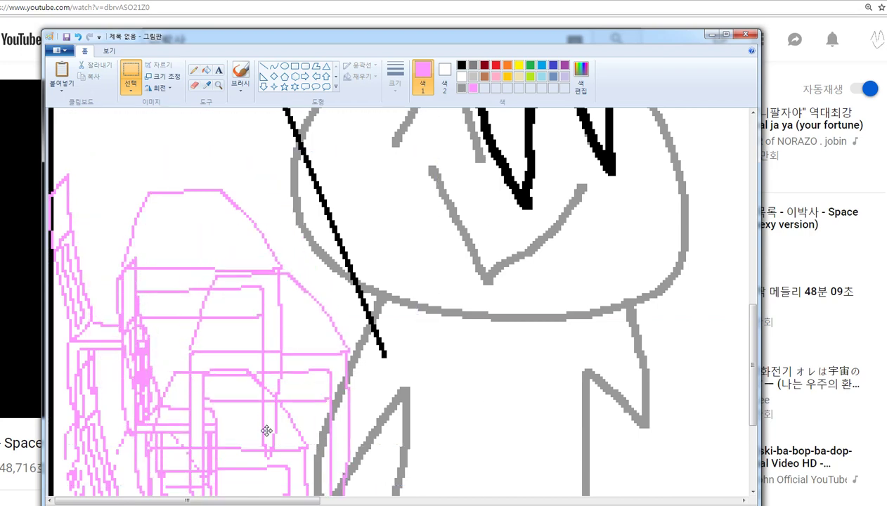
# Step: Paste another chair and desk, reduce its size and place it over the large figure's left leg
pyautogui.scroll(-2, 206, 350)
pyautogui.hotkey('ctrl', 'v')
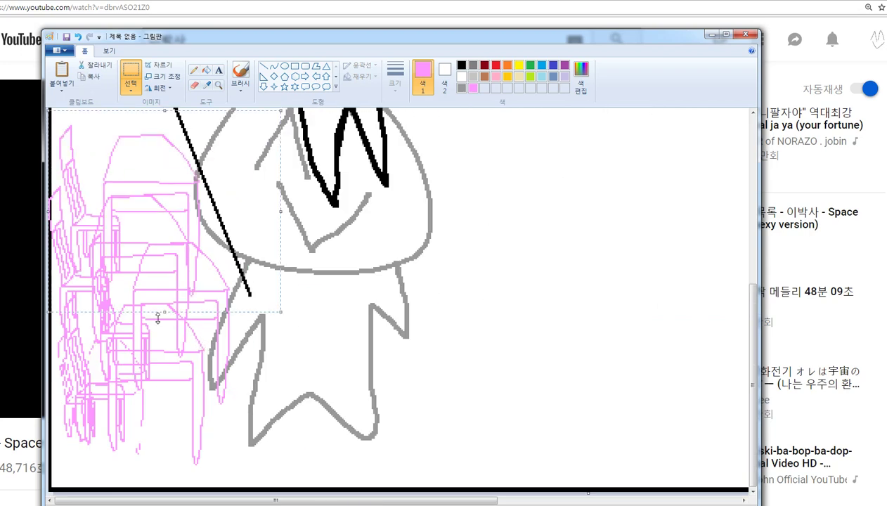
pyautogui.moveTo(125, 277)
pyautogui.mouseDown()
pyautogui.moveTo(253, 422)
pyautogui.moveTo(255, 457)
pyautogui.moveTo(252, 420)
pyautogui.mouseUp()
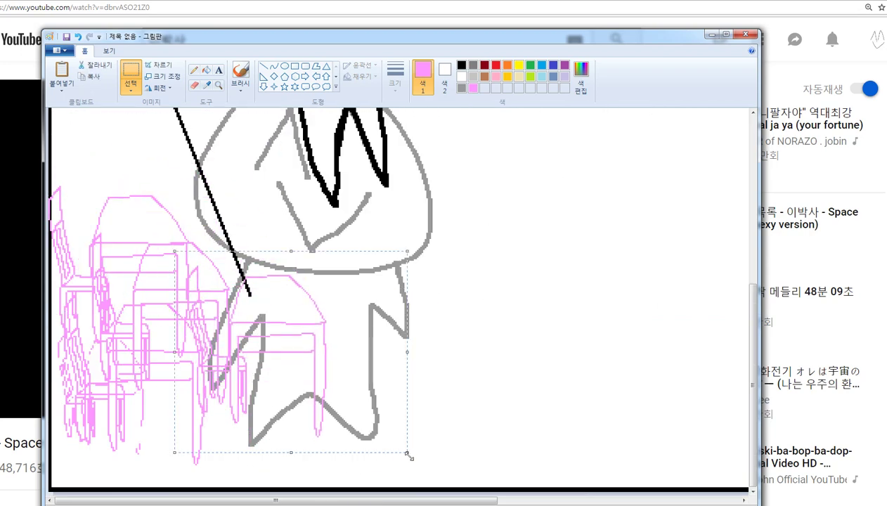
pyautogui.moveTo(408, 454); pyautogui.dragTo(350, 403)
pyautogui.moveTo(226, 281); pyautogui.dragTo(230, 354)
# Step: Paste a further chair and desk and place it across the large figure's legs
pyautogui.hotkey('ctrl', 'v')
pyautogui.moveTo(147, 251); pyautogui.dragTo(360, 424)
pyautogui.scroll(-1, 208, 342)
pyautogui.scroll(-1, 205, 334)
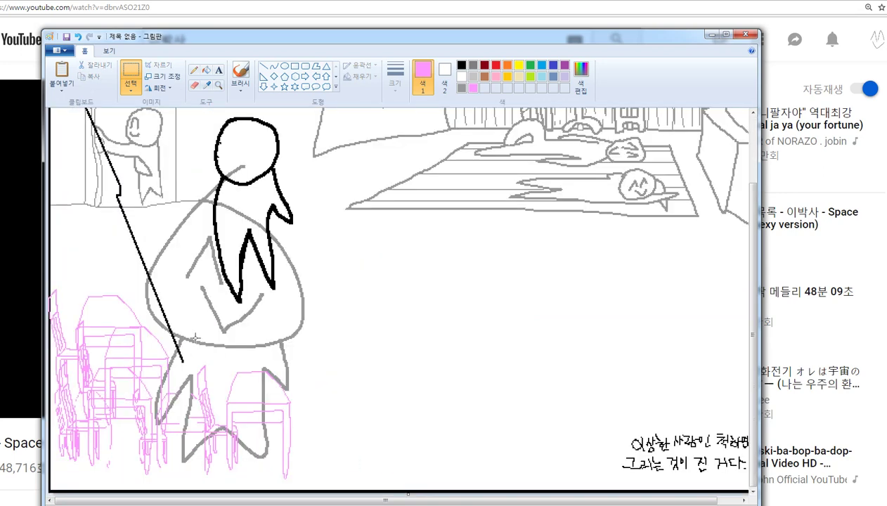
pyautogui.scroll(1, 197, 332)
pyautogui.scroll(-1, 190, 330)
pyautogui.hotkey('ctrl', 'v')
pyautogui.moveTo(282, 314); pyautogui.dragTo(176, 240)
pyautogui.moveTo(140, 215); pyautogui.dragTo(187, 264)
pyautogui.hotkey('ctrl', 'z')
# Step: Paste one more chair and desk, shrink it and place it above the other copies at the left edge
pyautogui.hotkey('ctrl', 'v')
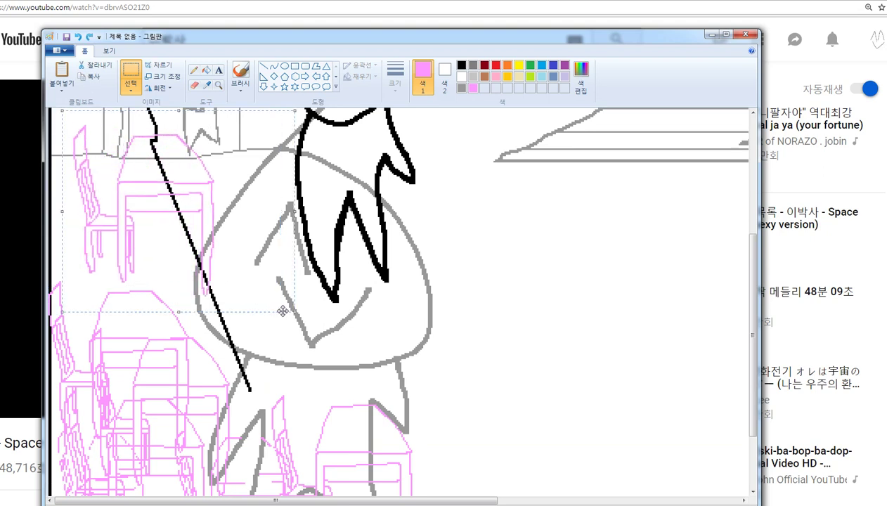
pyautogui.moveTo(295, 312); pyautogui.dragTo(261, 279)
pyautogui.moveTo(202, 241); pyautogui.dragTo(186, 283)
pyautogui.scroll(1, 188, 285)
pyautogui.scroll(-1, 184, 276)
pyautogui.scroll(1, 181, 266)
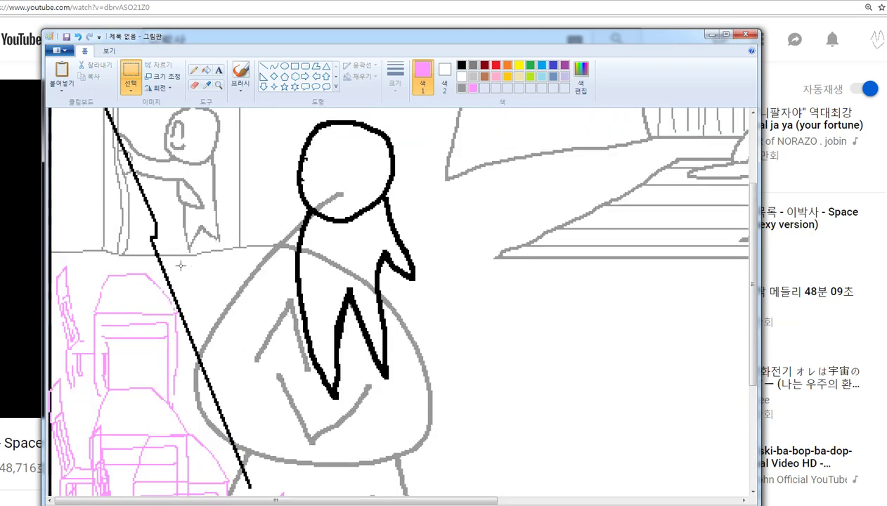
# Step: Pick up the grey of the window outline as the Pencil colour
pyautogui.scroll(3, 181, 266)
pyautogui.click(194, 70)
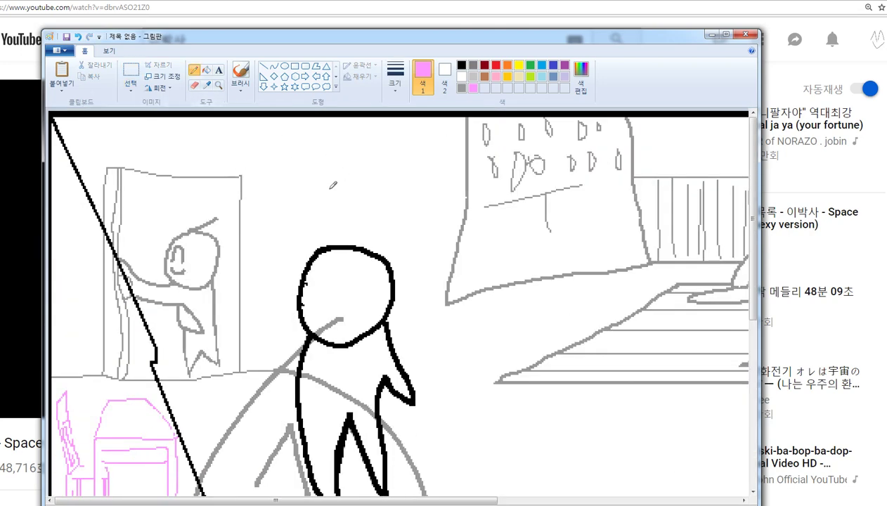
pyautogui.scroll(3, 333, 185)
pyautogui.click(207, 84)
pyautogui.click(211, 268)
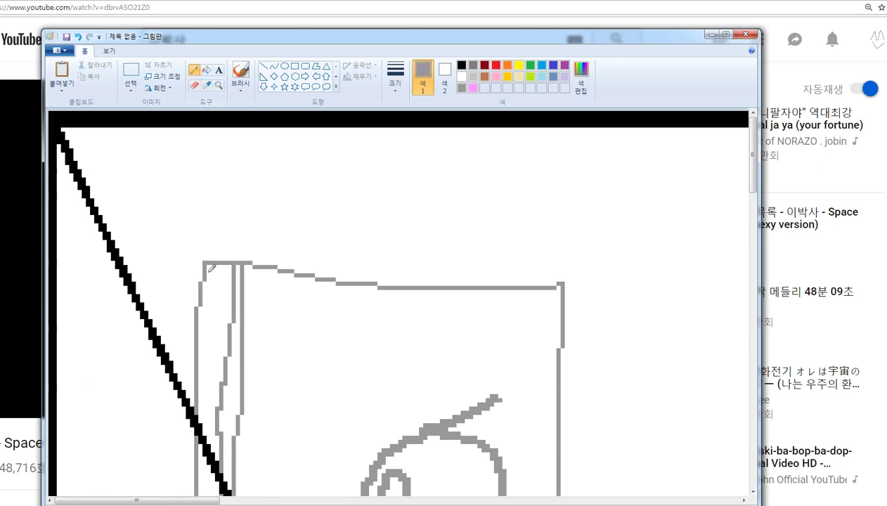
# Step: Draw a grey horizontal line from the small figure's back to the window frame's right edge
pyautogui.scroll(-3, 211, 267)
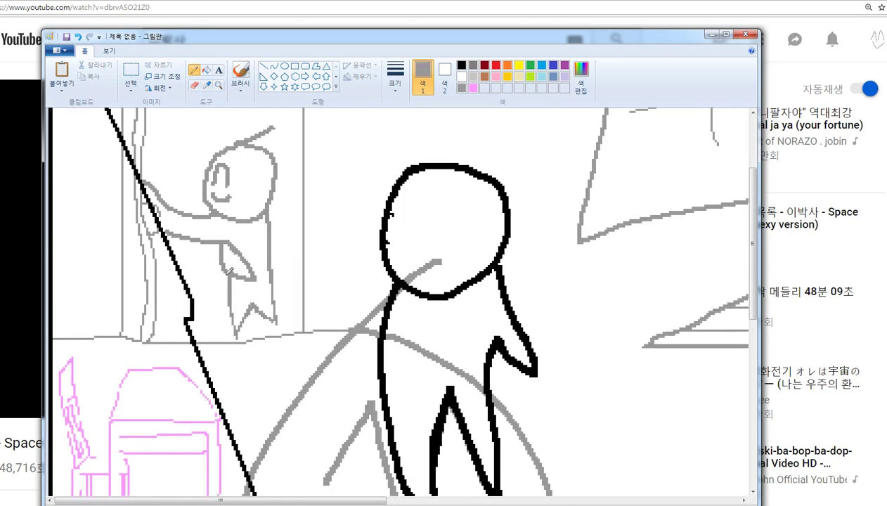
pyautogui.scroll(2, 253, 403)
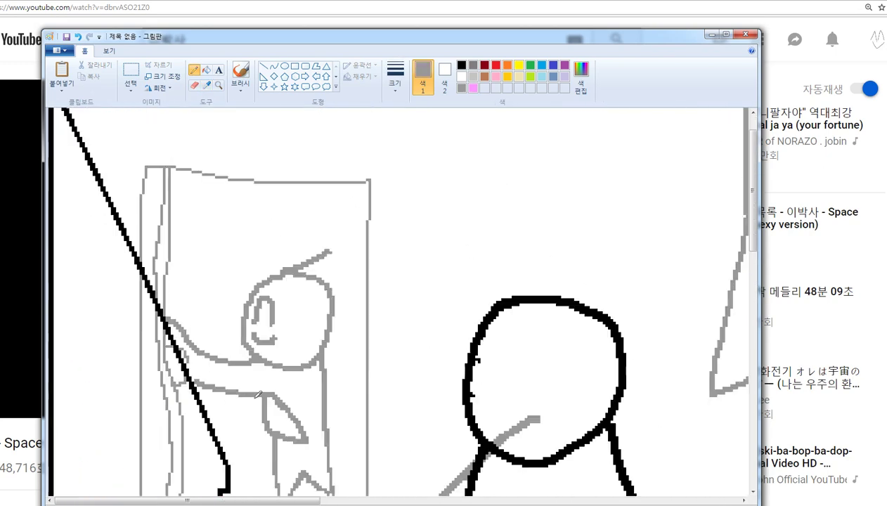
pyautogui.scroll(-2, 252, 383)
pyautogui.moveTo(196, 217); pyautogui.dragTo(268, 246)
pyautogui.hotkey('ctrl', 'z')
pyautogui.scroll(1, 230, 279)
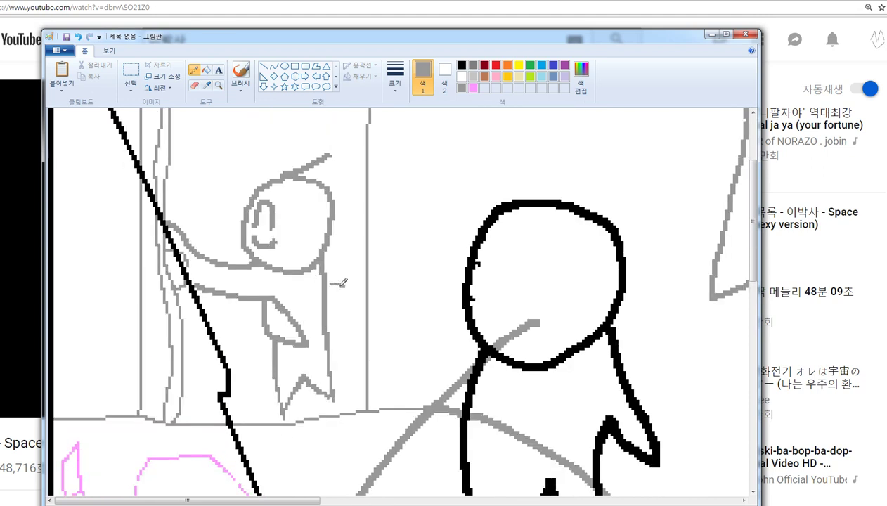
pyautogui.moveTo(325, 286); pyautogui.dragTo(357, 285)
pyautogui.hotkey('ctrl', 'z')
pyautogui.hotkey('ctrl', 'y')
# Step: Draw a lower grey horizontal line on both sides of the small figure's body
pyautogui.moveTo(328, 355); pyautogui.dragTo(364, 355)
pyautogui.hotkey('ctrl', 'z')
pyautogui.moveTo(273, 358); pyautogui.dragTo(176, 358)
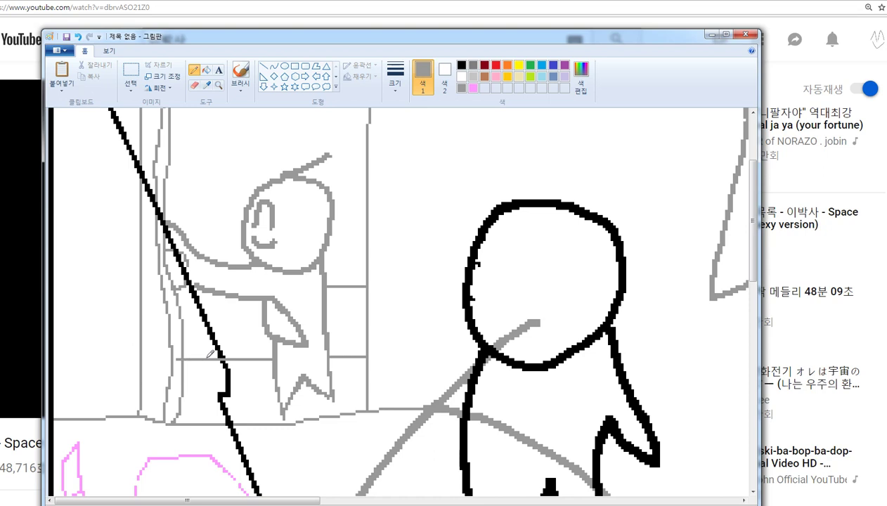
# Step: Add a horizontal line just below the small figure's head on the right and a long one across the frame above the head
pyautogui.scroll(3, 334, 355)
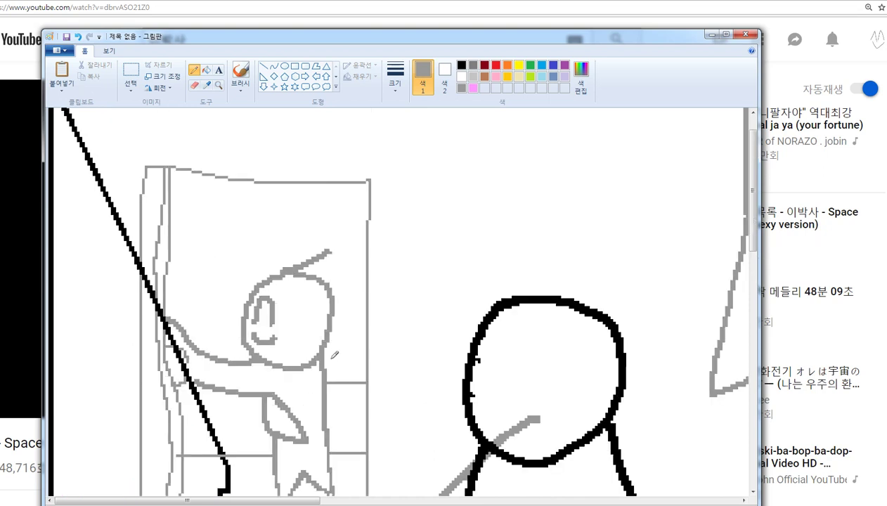
pyautogui.moveTo(324, 361); pyautogui.dragTo(360, 360)
pyautogui.hotkey('ctrl', 'z')
pyautogui.hotkey('ctrl', 'y')
pyautogui.moveTo(171, 222); pyautogui.dragTo(364, 221)
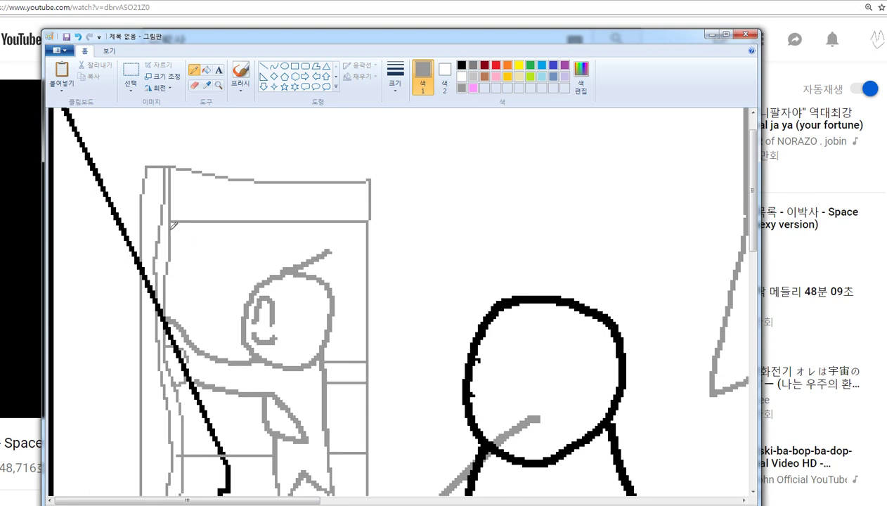
# Step: Outline the narrow left window pane and draw the left vertical edge of the middle pane
pyautogui.moveTo(171, 229)
pyautogui.mouseDown()
pyautogui.moveTo(188, 225)
pyautogui.moveTo(181, 228)
pyautogui.moveTo(185, 305)
pyautogui.mouseUp()
pyautogui.hotkey('ctrl', 'z')
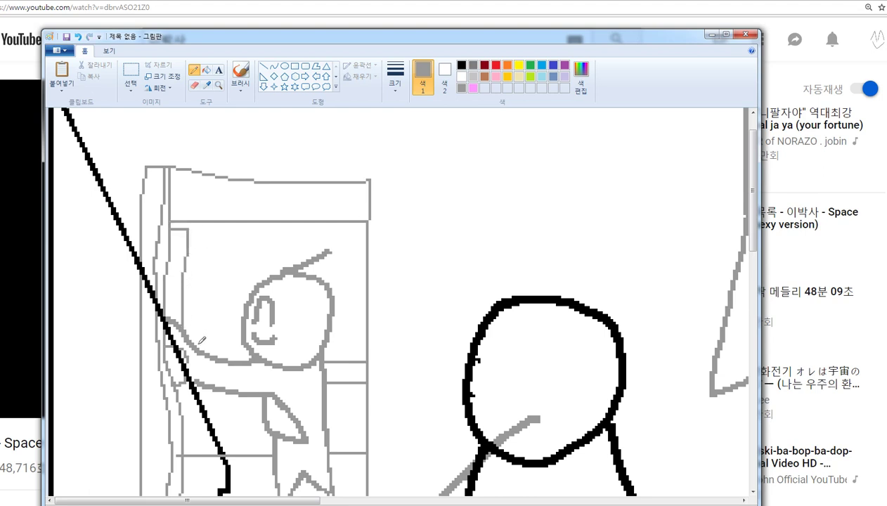
pyautogui.moveTo(202, 340)
pyautogui.mouseDown()
pyautogui.moveTo(199, 226)
pyautogui.moveTo(234, 221)
pyautogui.moveTo(201, 350)
pyautogui.mouseUp()
pyautogui.hotkey('ctrl', 'z')
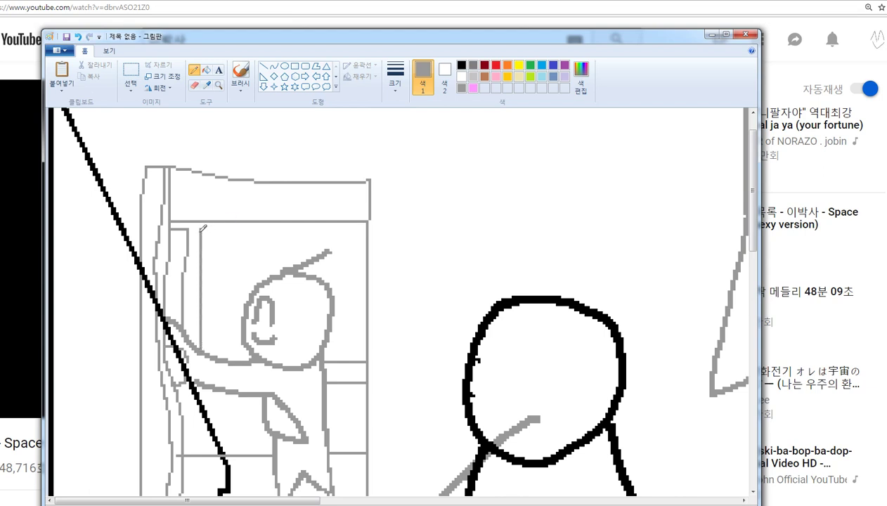
# Step: Draw the top and right edges of the middle pane and the left and top edges of the right pane
pyautogui.moveTo(205, 227)
pyautogui.mouseDown()
pyautogui.moveTo(242, 233)
pyautogui.moveTo(240, 276)
pyautogui.mouseUp()
pyautogui.hotkey('ctrl', 'z')
pyautogui.moveTo(218, 226); pyautogui.dragTo(224, 324)
pyautogui.hotkey('ctrl', 'z')
pyautogui.moveTo(204, 226)
pyautogui.mouseDown()
pyautogui.moveTo(279, 231)
pyautogui.moveTo(288, 270)
pyautogui.moveTo(301, 271)
pyautogui.moveTo(294, 232)
pyautogui.mouseUp()
pyautogui.hotkey('ctrl', 'z')
pyautogui.moveTo(302, 270)
pyautogui.mouseDown()
pyautogui.moveTo(301, 232)
pyautogui.moveTo(354, 232)
pyautogui.mouseUp()
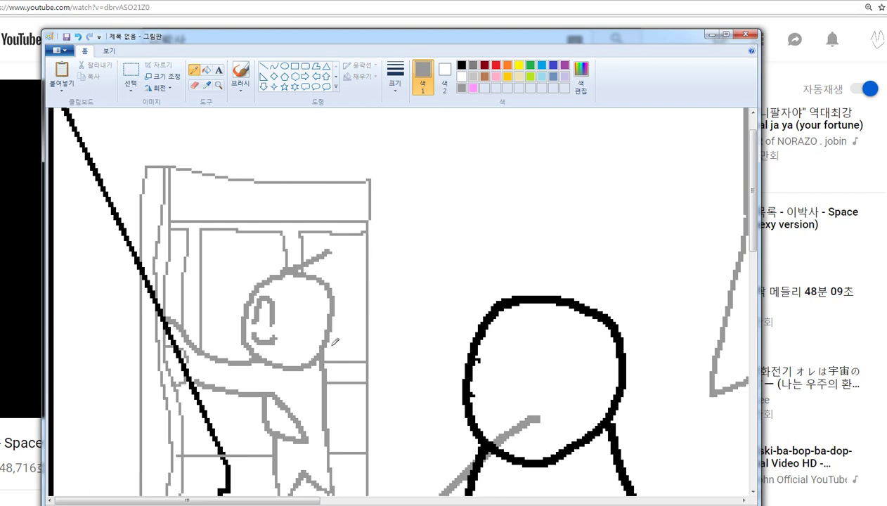
# Step: Close the middle and right panes with grey bottom edges on both sides of the small figure's head
pyautogui.moveTo(248, 345); pyautogui.dragTo(210, 346)
pyautogui.moveTo(324, 349); pyautogui.dragTo(364, 346)
pyautogui.hotkey('ctrl', 'z')
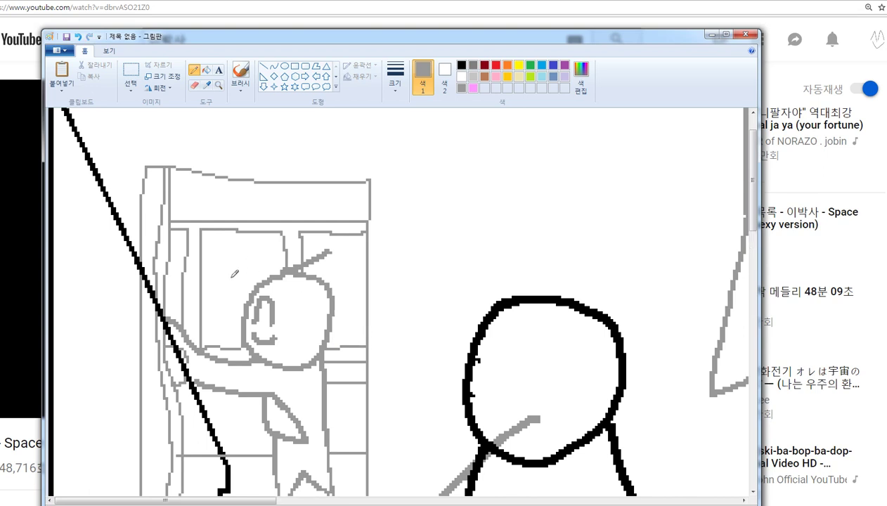
# Step: Draw a jagged grey skyline across the middle, left and right window panes
pyautogui.scroll(1, 241, 264)
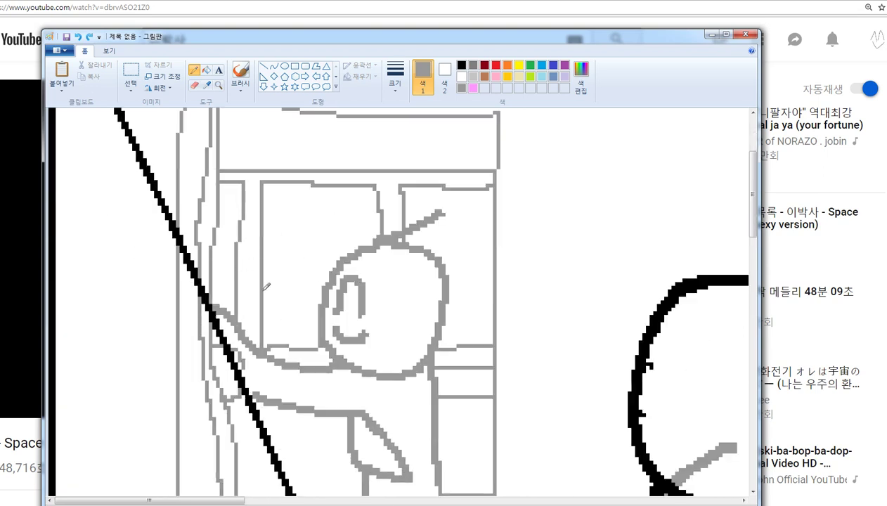
pyautogui.moveTo(263, 280)
pyautogui.mouseDown()
pyautogui.moveTo(300, 249)
pyautogui.moveTo(305, 268)
pyautogui.moveTo(282, 255)
pyautogui.moveTo(291, 246)
pyautogui.moveTo(335, 273)
pyautogui.mouseUp()
pyautogui.hotkey('ctrl', 'z')
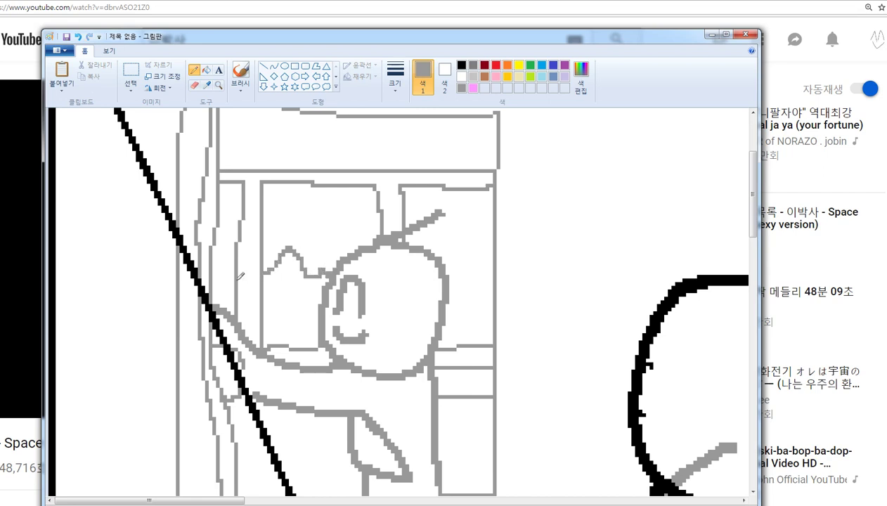
pyautogui.moveTo(238, 277)
pyautogui.mouseDown()
pyautogui.moveTo(228, 284)
pyautogui.moveTo(220, 275)
pyautogui.mouseUp()
pyautogui.moveTo(451, 289)
pyautogui.mouseDown()
pyautogui.moveTo(472, 291)
pyautogui.moveTo(493, 288)
pyautogui.mouseUp()
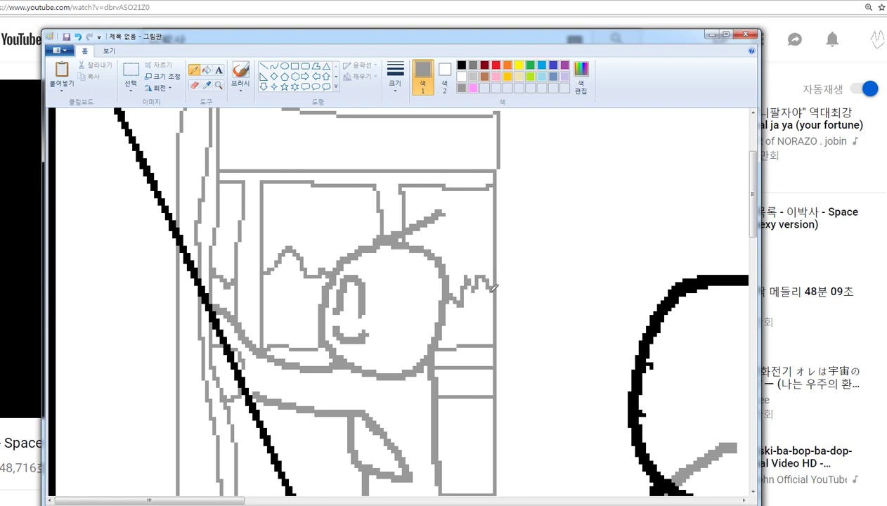
# Step: Draw a wavy grey line above the jagged skyline across all three panes, undoing a stray mark above it
pyautogui.moveTo(264, 232); pyautogui.dragTo(498, 235)
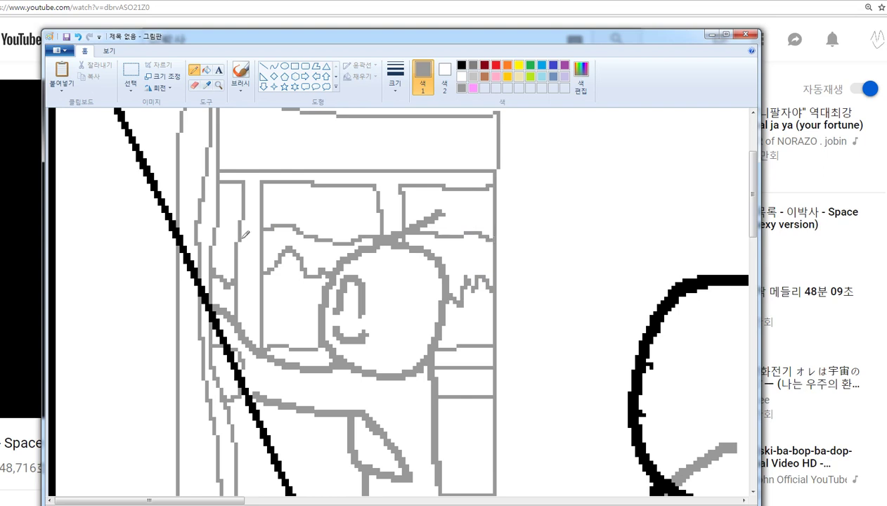
pyautogui.moveTo(245, 234); pyautogui.dragTo(215, 240)
pyautogui.moveTo(276, 201)
pyautogui.mouseDown()
pyautogui.moveTo(304, 212)
pyautogui.moveTo(345, 203)
pyautogui.moveTo(324, 193)
pyautogui.moveTo(280, 205)
pyautogui.mouseUp()
pyautogui.hotkey('ctrl', 'z')
# Step: Draw small grey inverted-T marks above the wavy line: two in the middle pane, one in the right and one in the left
pyautogui.scroll(-2, 302, 213)
pyautogui.scroll(-2, 281, 215)
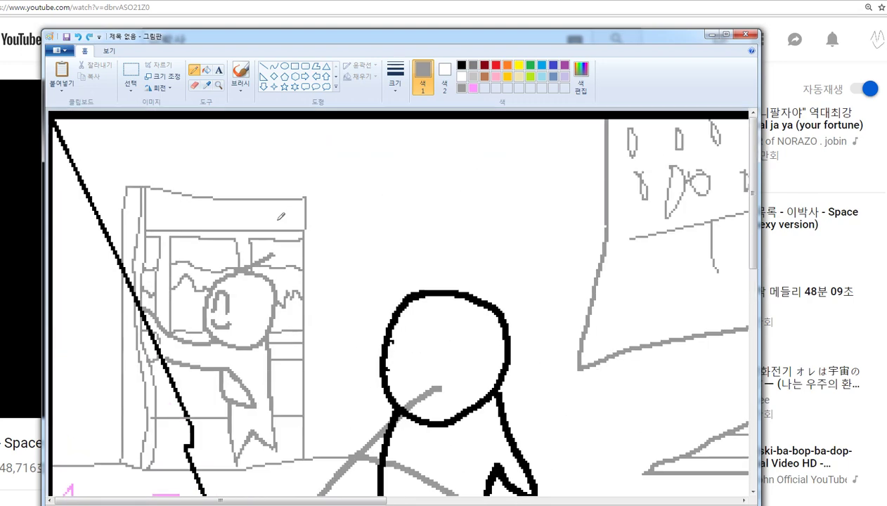
pyautogui.scroll(1, 271, 219)
pyautogui.scroll(1, 254, 270)
pyautogui.moveTo(307, 391)
pyautogui.mouseDown()
pyautogui.moveTo(369, 394)
pyautogui.moveTo(334, 380)
pyautogui.mouseUp()
pyautogui.moveTo(479, 391)
pyautogui.mouseDown()
pyautogui.moveTo(532, 388)
pyautogui.moveTo(495, 388)
pyautogui.moveTo(509, 380)
pyautogui.moveTo(502, 405)
pyautogui.moveTo(534, 386)
pyautogui.moveTo(493, 386)
pyautogui.moveTo(543, 384)
pyautogui.moveTo(516, 381)
pyautogui.mouseUp()
pyautogui.hotkey('ctrl', 'z')
pyautogui.moveTo(365, 415)
pyautogui.mouseDown()
pyautogui.moveTo(419, 414)
pyautogui.moveTo(392, 403)
pyautogui.mouseUp()
pyautogui.moveTo(249, 400); pyautogui.dragTo(261, 400)
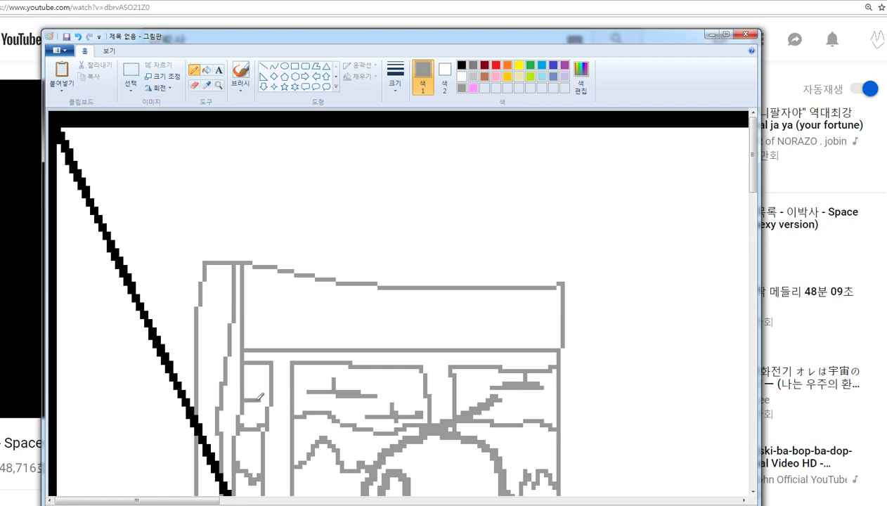
# Step: Add a second inverted-T mark to the right pane and a third to the middle pane
pyautogui.moveTo(512, 413)
pyautogui.mouseDown()
pyautogui.moveTo(554, 410)
pyautogui.moveTo(532, 409)
pyautogui.mouseUp()
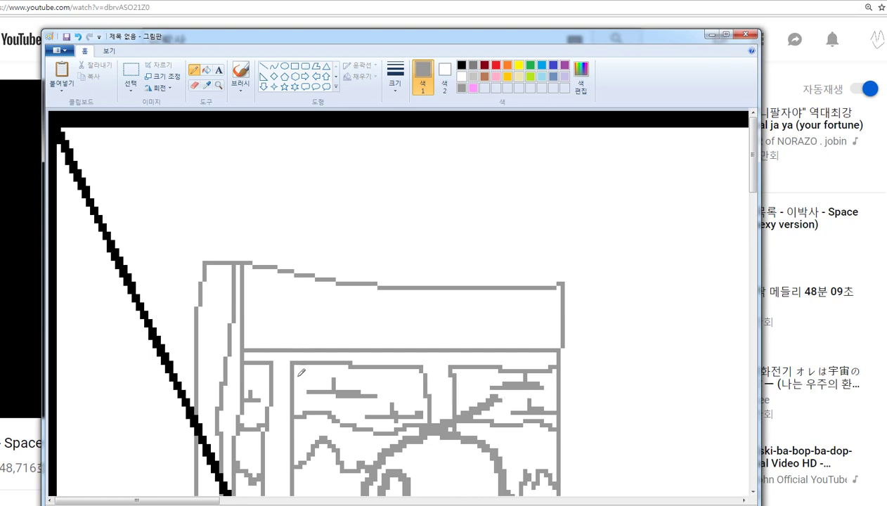
pyautogui.moveTo(381, 380)
pyautogui.mouseDown()
pyautogui.moveTo(413, 378)
pyautogui.moveTo(392, 376)
pyautogui.mouseUp()
pyautogui.keyDown('ctrl'); pyautogui.scroll(-2, 393, 370); pyautogui.keyUp('ctrl')
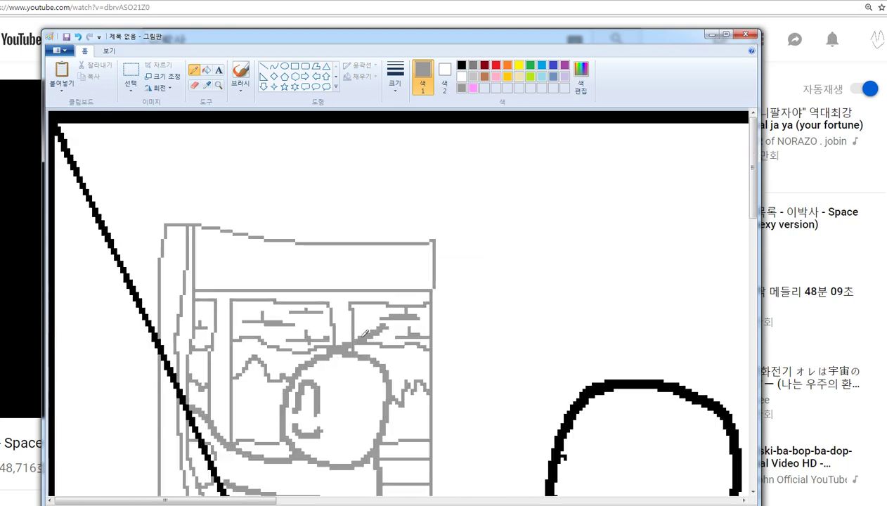
# Step: Add a short vertical grey stroke to the mark in the left window pane and undo a stray stroke at the middle pane's edge
pyautogui.keyDown('ctrl'); pyautogui.scroll(-1, 291, 298); pyautogui.keyUp('ctrl')
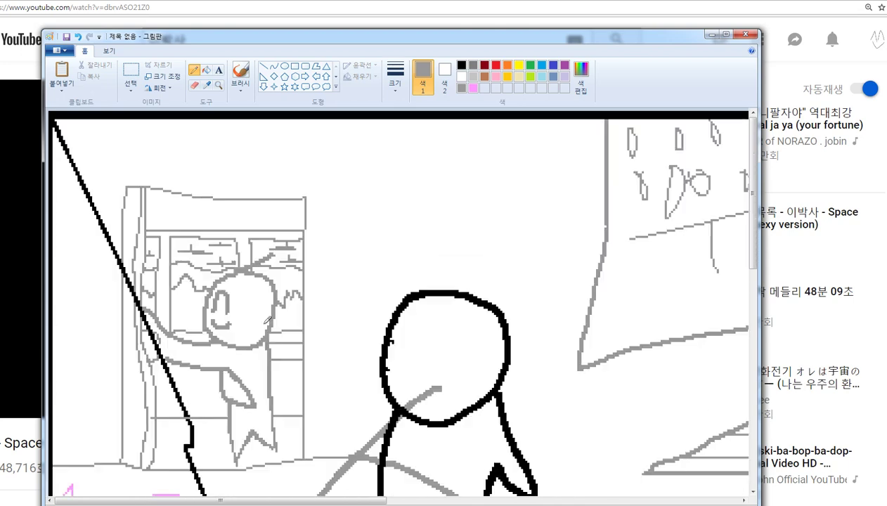
pyautogui.keyDown('ctrl'); pyautogui.scroll(2, 390, 340); pyautogui.keyUp('ctrl')
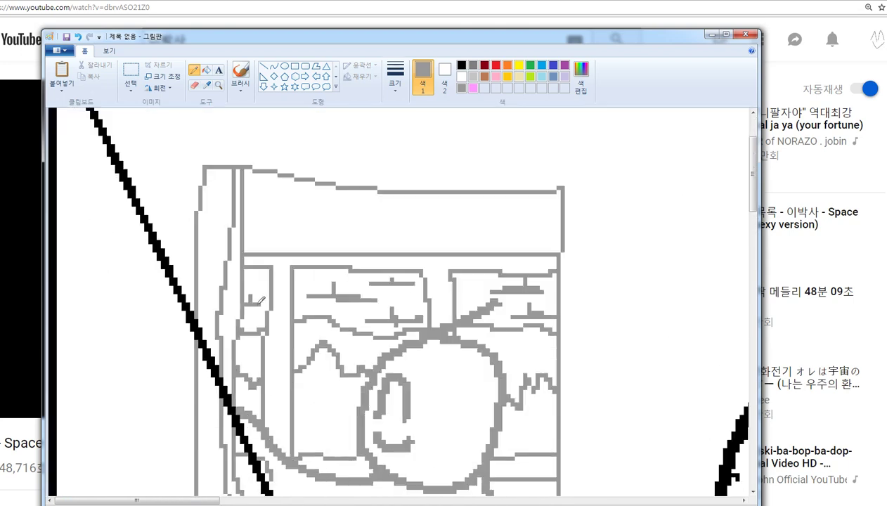
pyautogui.moveTo(250, 296); pyautogui.dragTo(251, 289)
pyautogui.keyDown('ctrl'); pyautogui.scroll(1, 250, 281); pyautogui.keyUp('ctrl')
pyautogui.keyDown('ctrl'); pyautogui.scroll(-2, 254, 286); pyautogui.keyUp('ctrl')
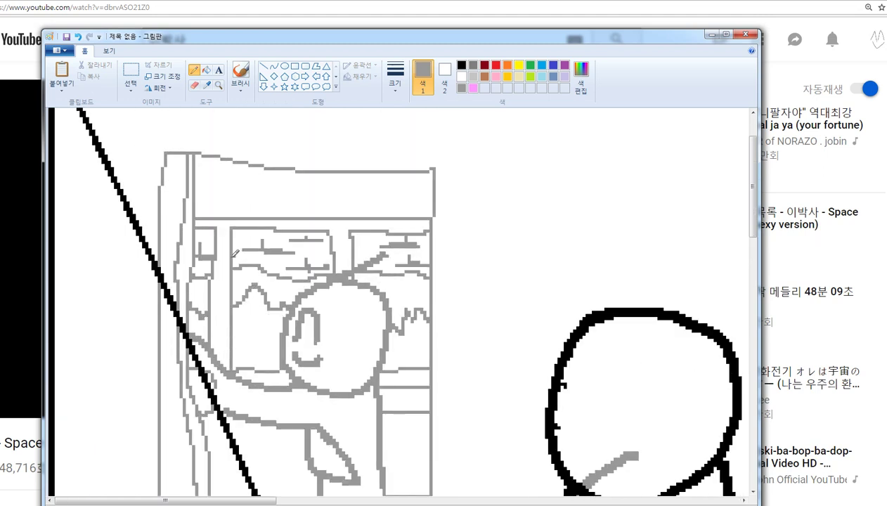
pyautogui.moveTo(233, 258)
pyautogui.mouseDown()
pyautogui.moveTo(244, 259)
pyautogui.moveTo(230, 255)
pyautogui.mouseUp()
pyautogui.hotkey('ctrl', 'z')
pyautogui.keyDown('ctrl'); pyautogui.scroll(-2, 233, 256); pyautogui.keyUp('ctrl')
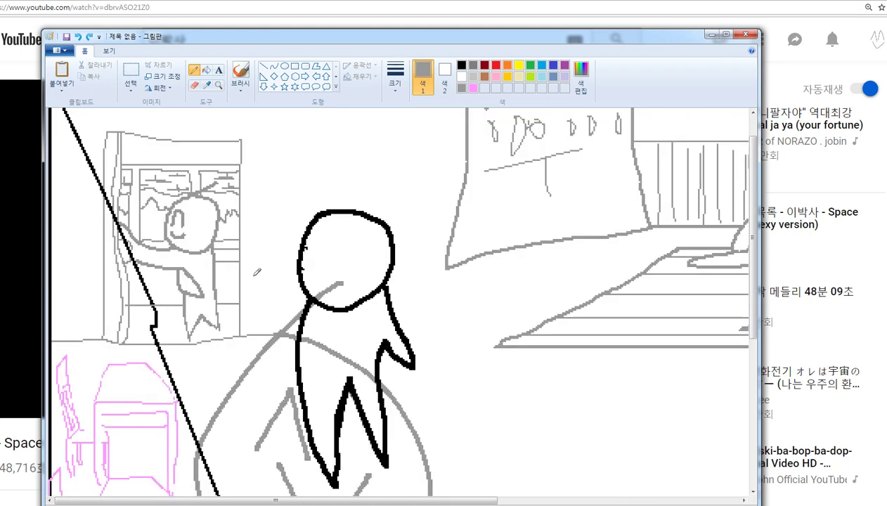
# Step: Draw several thin horizontal grey lines across the lower window behind the small figure's legs, undoing and redrawing the unwanted ones
pyautogui.scroll(1, 257, 272)
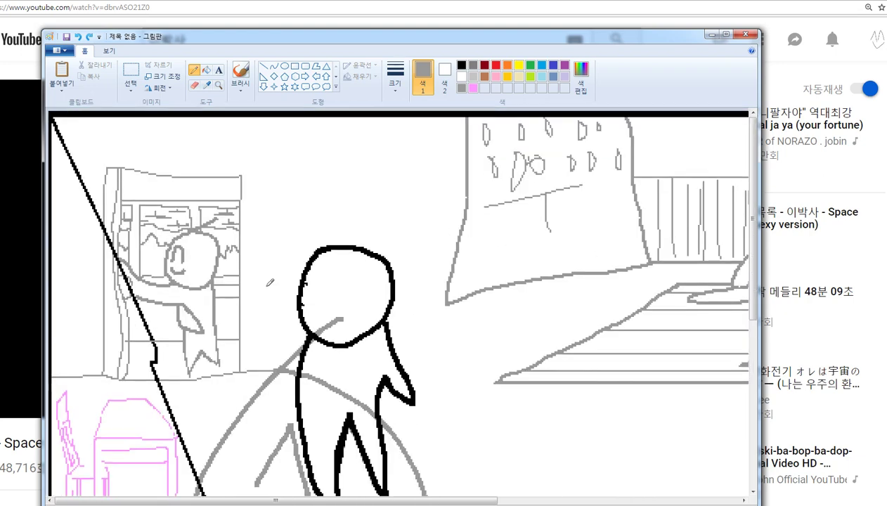
pyautogui.keyDown('ctrl'); pyautogui.scroll(1, 219, 388); pyautogui.keyUp('ctrl')
pyautogui.scroll(-3, 219, 388)
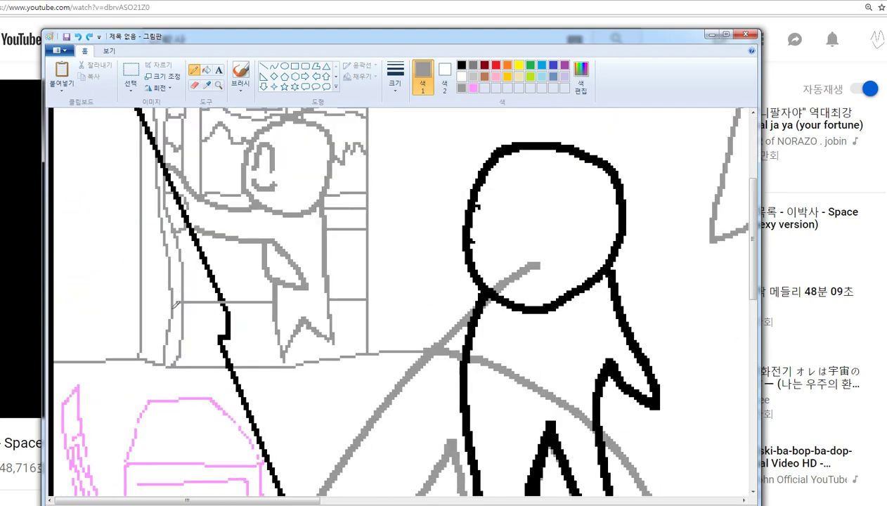
pyautogui.moveTo(175, 307); pyautogui.dragTo(327, 327)
pyautogui.moveTo(209, 345); pyautogui.dragTo(281, 343)
pyautogui.moveTo(239, 343); pyautogui.dragTo(326, 338)
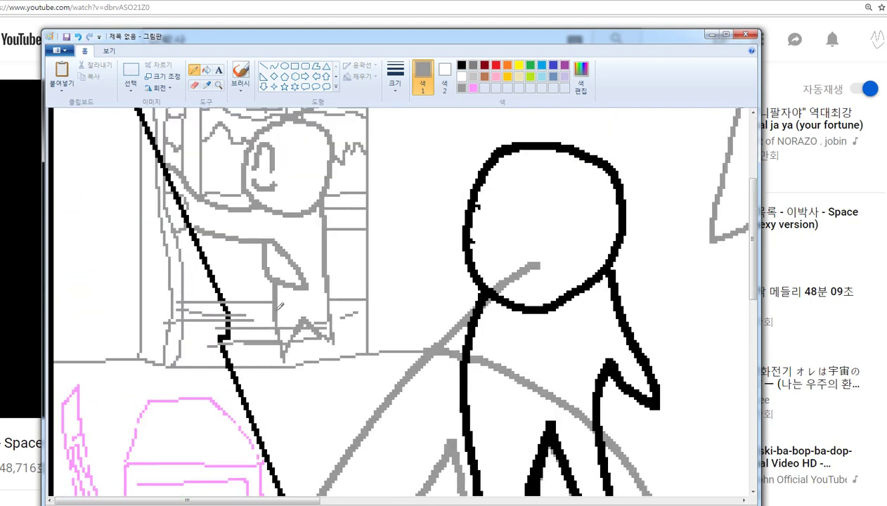
pyautogui.hotkey('ctrl', 'z')
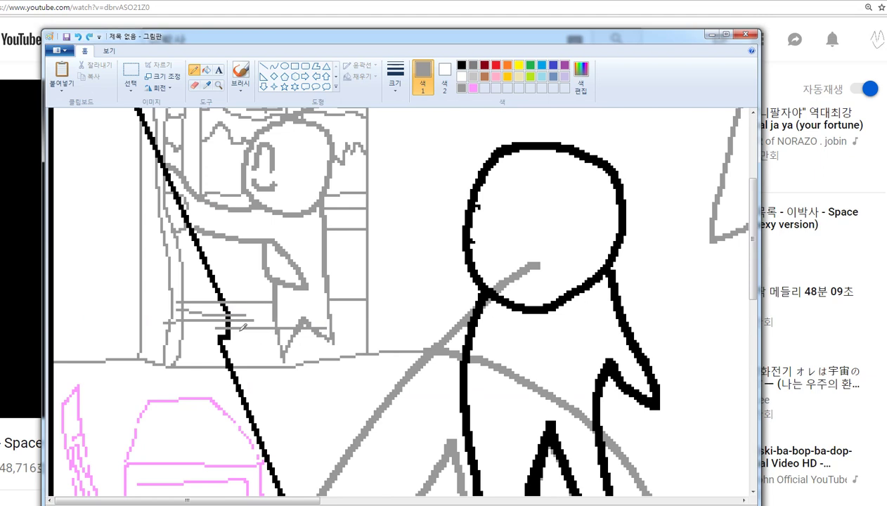
pyautogui.moveTo(247, 336); pyautogui.dragTo(303, 336)
pyautogui.moveTo(260, 308)
pyautogui.mouseDown()
pyautogui.moveTo(331, 317)
pyautogui.moveTo(244, 315)
pyautogui.moveTo(361, 328)
pyautogui.mouseUp()
pyautogui.hotkey('ctrl', 'z')
pyautogui.hotkey('ctrl', 'z')
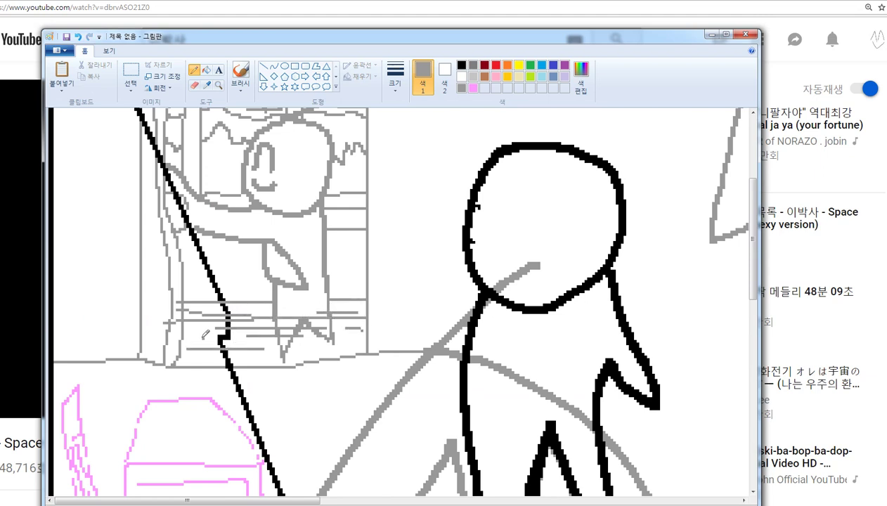
# Step: Examine the whole drawing, from the pink chairs and desks up to the blank wall between the window and the board
pyautogui.scroll(-2, 273, 344)
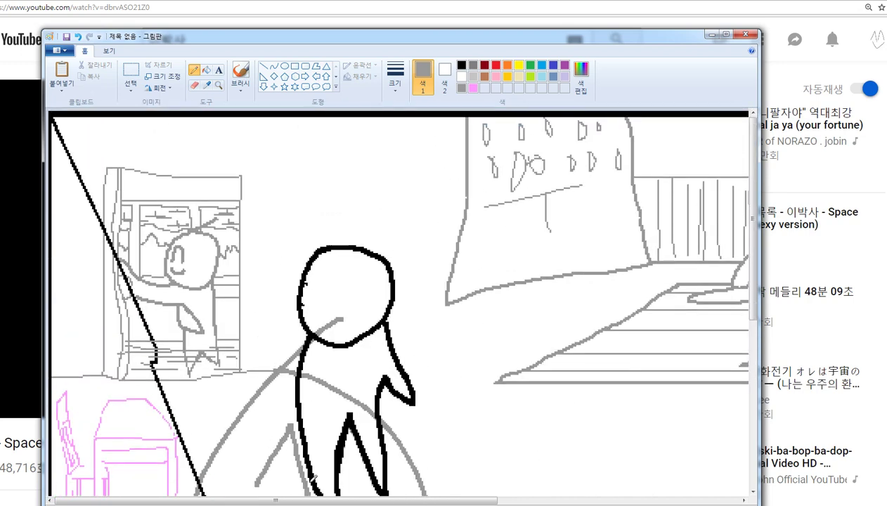
pyautogui.moveTo(309, 500); pyautogui.dragTo(343, 500)
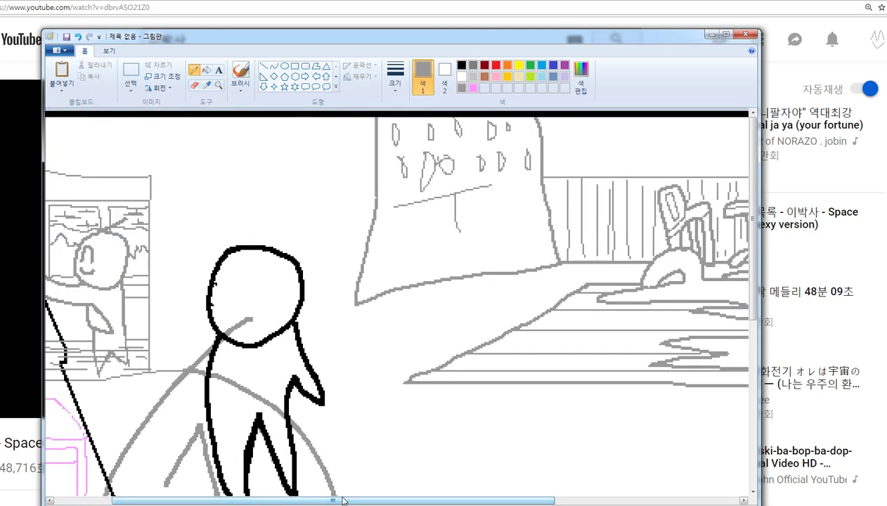
pyautogui.scroll(-3, 312, 396)
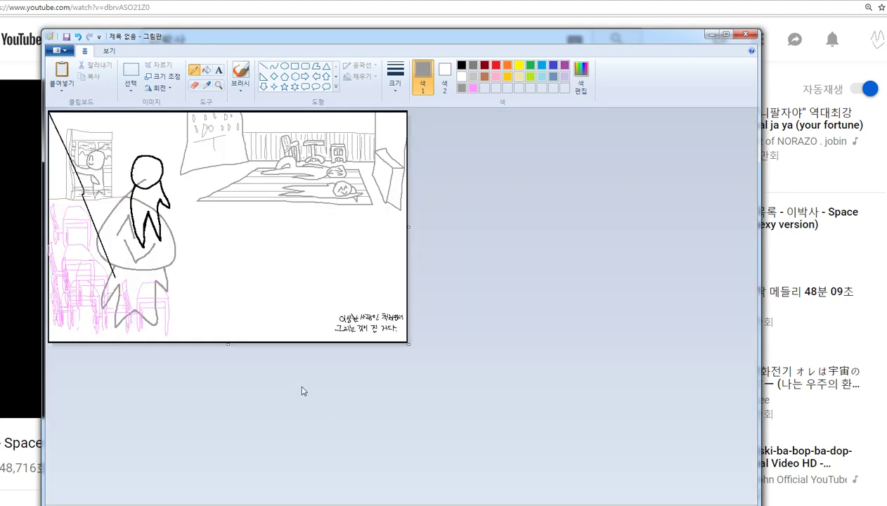
pyautogui.scroll(4, 302, 391)
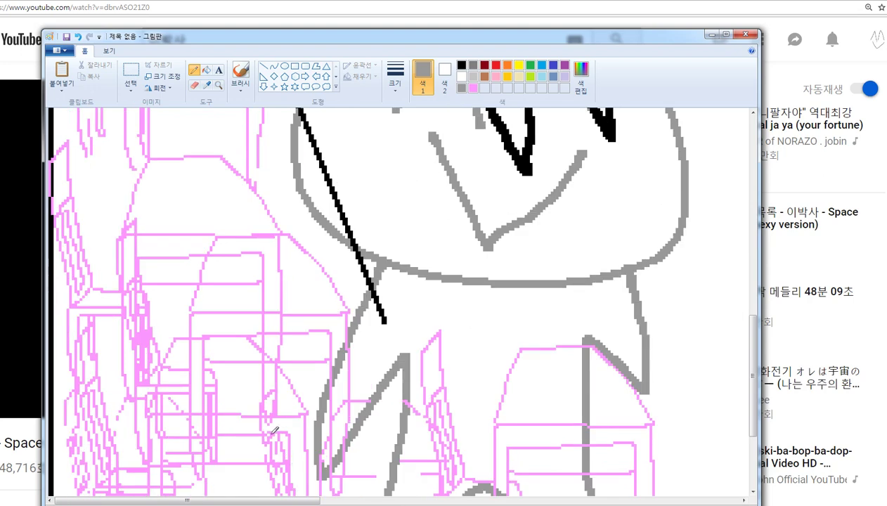
pyautogui.scroll(1, 273, 430)
pyautogui.scroll(-2, 270, 457)
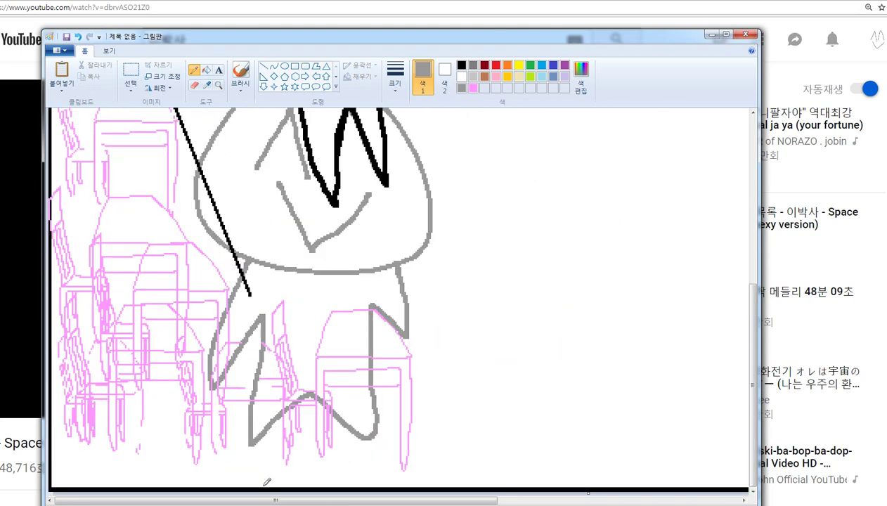
pyautogui.moveTo(261, 499)
pyautogui.mouseDown()
pyautogui.moveTo(350, 497)
pyautogui.moveTo(338, 496)
pyautogui.mouseUp()
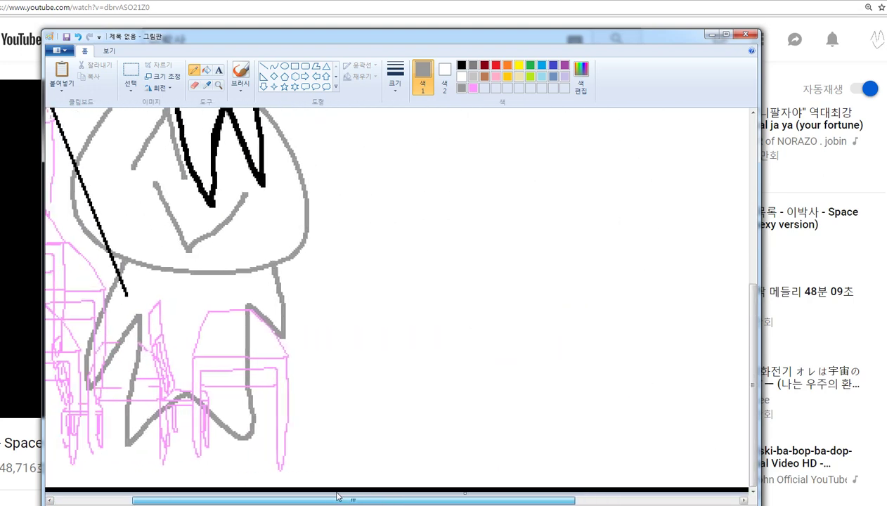
pyautogui.scroll(6, 325, 469)
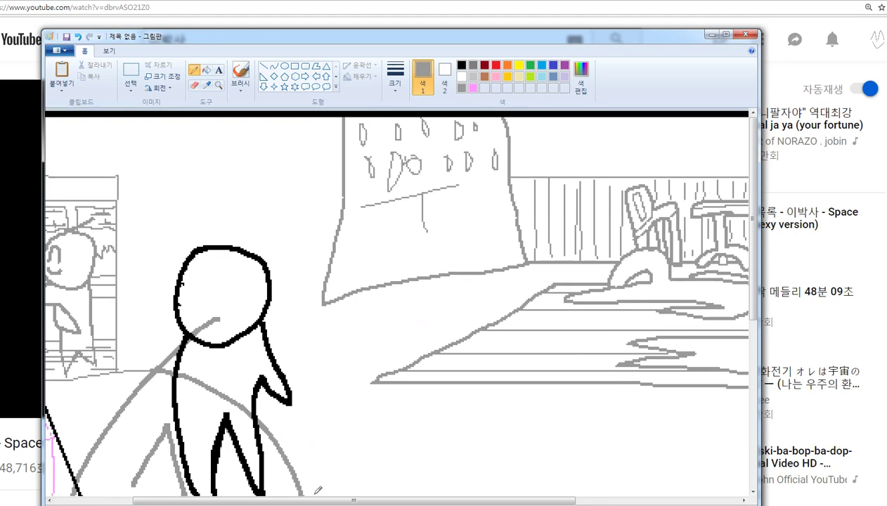
pyautogui.scroll(5, 302, 497)
pyautogui.moveTo(277, 500)
pyautogui.mouseDown()
pyautogui.moveTo(331, 502)
pyautogui.moveTo(315, 501)
pyautogui.mouseUp()
pyautogui.scroll(-2, 751, 185)
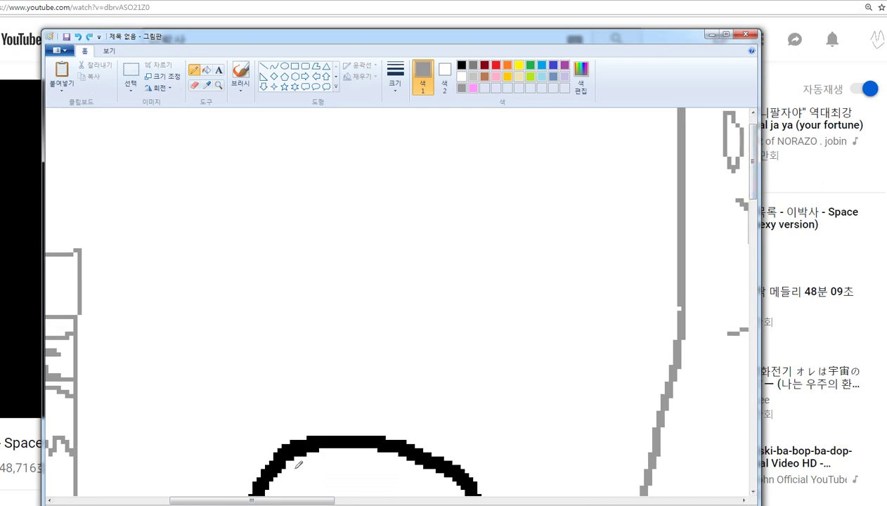
pyautogui.moveTo(303, 501); pyautogui.dragTo(315, 501)
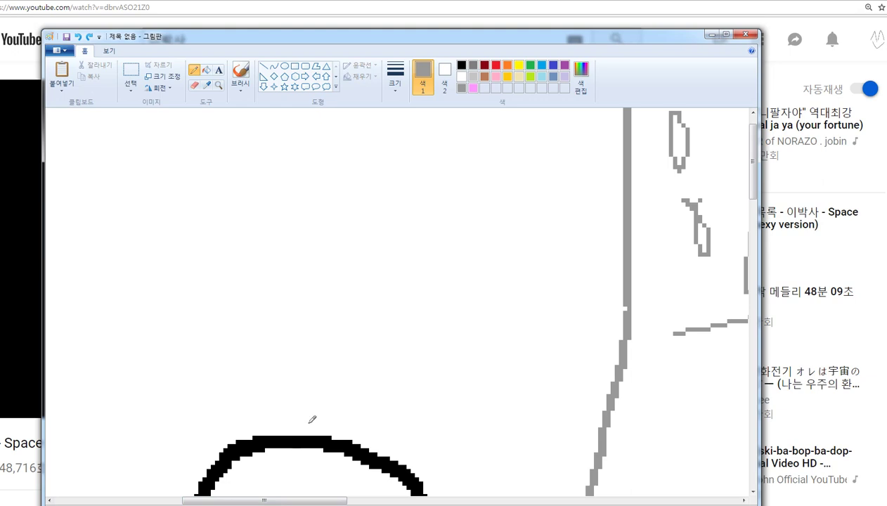
pyautogui.moveTo(487, 178)
pyautogui.mouseDown()
pyautogui.moveTo(534, 243)
pyautogui.moveTo(494, 185)
pyautogui.moveTo(559, 210)
pyautogui.moveTo(489, 141)
pyautogui.moveTo(528, 196)
pyautogui.moveTo(495, 132)
pyautogui.moveTo(478, 192)
pyautogui.moveTo(533, 147)
pyautogui.moveTo(484, 120)
pyautogui.mouseUp()
pyautogui.hotkey('ctrl', 'z')
pyautogui.hotkey('ctrl', 'z')
pyautogui.hotkey('ctrl', 'z')
pyautogui.hotkey('ctrl', 'z')
pyautogui.hotkey('ctrl', 'z')
pyautogui.moveTo(466, 147)
pyautogui.mouseDown()
pyautogui.moveTo(442, 221)
pyautogui.moveTo(509, 160)
pyautogui.mouseUp()
pyautogui.hotkey('ctrl', 'z')
pyautogui.moveTo(497, 128); pyautogui.dragTo(543, 166)
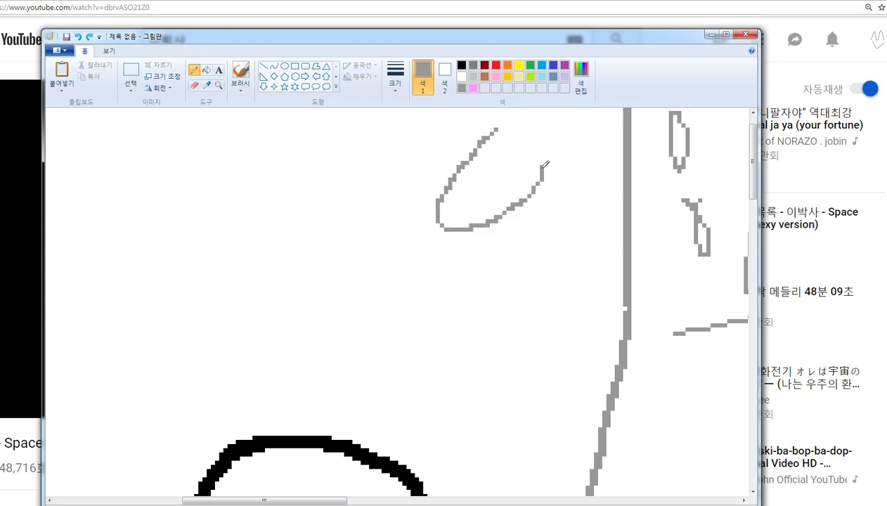
pyautogui.hotkey('ctrl', 'z')
# Step: Draw a small closed grey oval on the blank wall beside the board, undoing failed attempts and the extra stroke below it
pyautogui.moveTo(485, 133)
pyautogui.mouseDown()
pyautogui.moveTo(511, 245)
pyautogui.moveTo(503, 147)
pyautogui.moveTo(492, 142)
pyautogui.moveTo(446, 210)
pyautogui.moveTo(545, 178)
pyautogui.moveTo(472, 138)
pyautogui.moveTo(463, 218)
pyautogui.moveTo(498, 150)
pyautogui.moveTo(476, 141)
pyautogui.moveTo(466, 217)
pyautogui.moveTo(486, 150)
pyautogui.moveTo(461, 148)
pyautogui.moveTo(483, 211)
pyautogui.moveTo(512, 126)
pyautogui.moveTo(484, 133)
pyautogui.moveTo(446, 200)
pyautogui.moveTo(529, 174)
pyautogui.moveTo(502, 145)
pyautogui.moveTo(483, 143)
pyautogui.moveTo(529, 158)
pyautogui.mouseUp()
pyautogui.hotkey('ctrl', 'z')
pyautogui.hotkey('ctrl', 'z')
pyautogui.hotkey('ctrl', 'z')
pyautogui.hotkey('ctrl', 'z')
pyautogui.hotkey('ctrl', 'z')
pyautogui.hotkey('ctrl', 'z')
pyautogui.hotkey('ctrl', 'z')
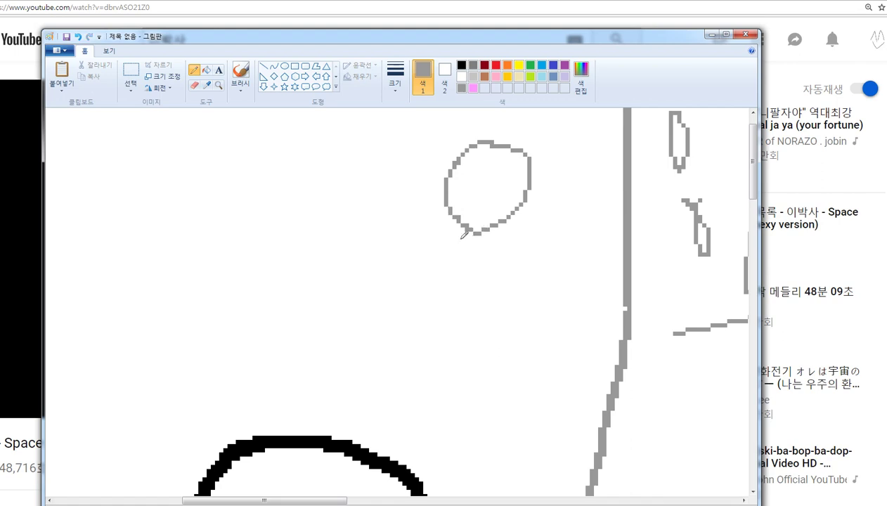
pyautogui.moveTo(461, 226); pyautogui.dragTo(454, 272)
pyautogui.hotkey('ctrl', 'z')
# Step: Switch to the 그림판 모음집 folder and browse the thumbnails of the saved drawings
pyautogui.click(106, 505)
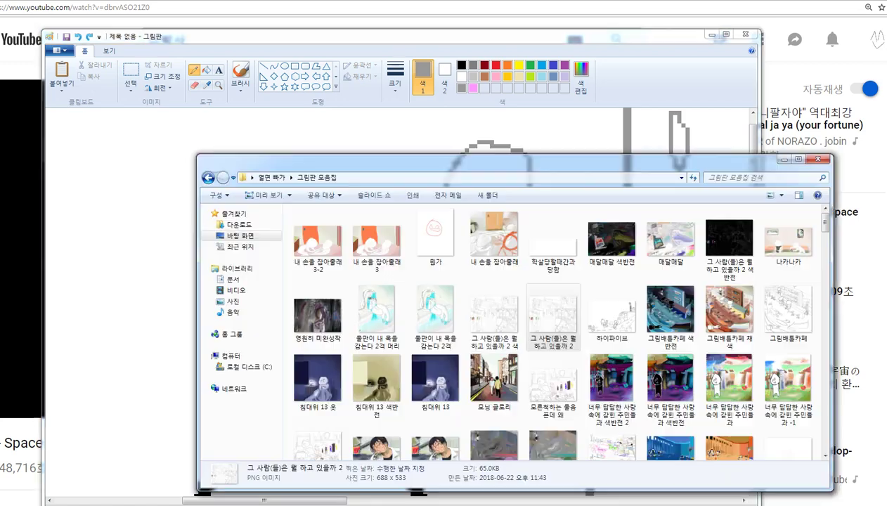
pyautogui.scroll(-3, 360, 429)
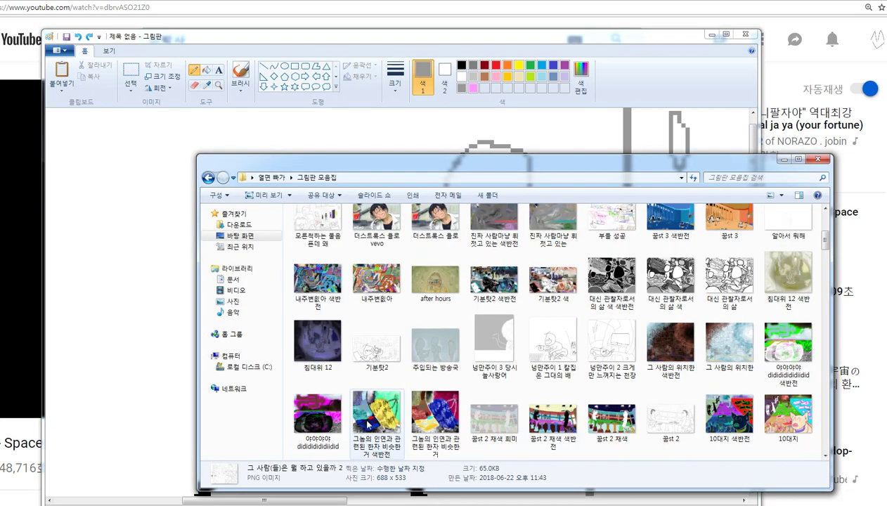
pyautogui.scroll(-3, 364, 422)
pyautogui.scroll(4, 356, 416)
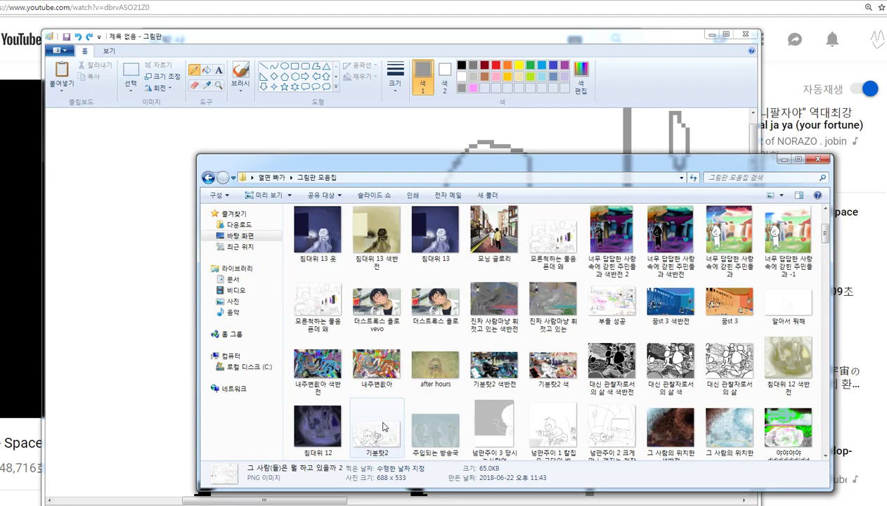
pyautogui.scroll(-1, 464, 390)
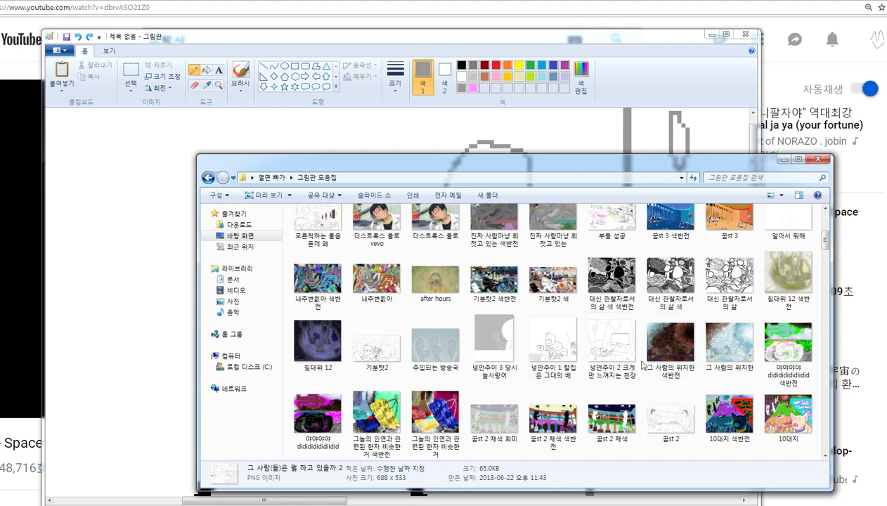
pyautogui.scroll(-2, 613, 362)
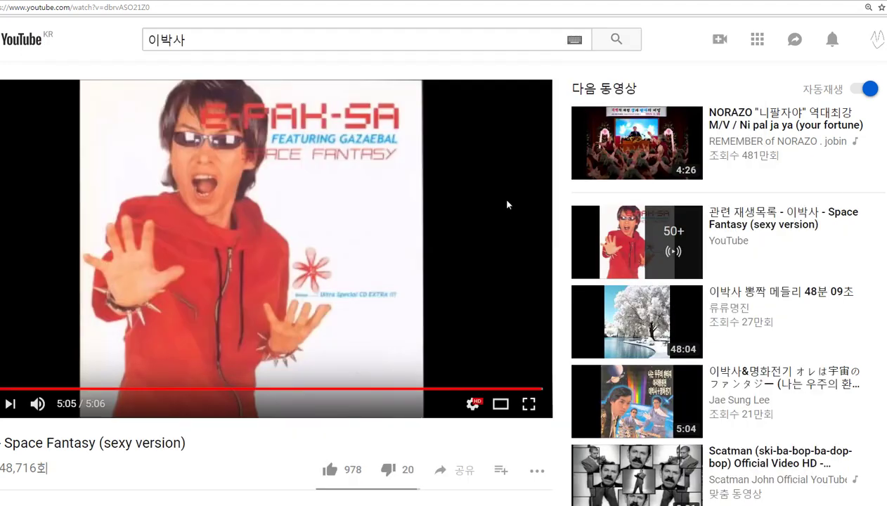
pyautogui.scroll(-2, 370, 170)
pyautogui.scroll(-2, 372, 175)
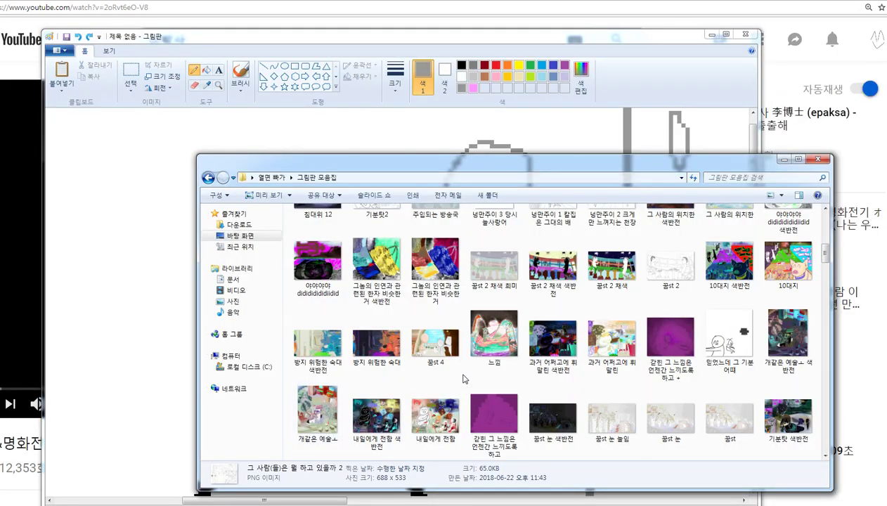
pyautogui.moveTo(500, 371)
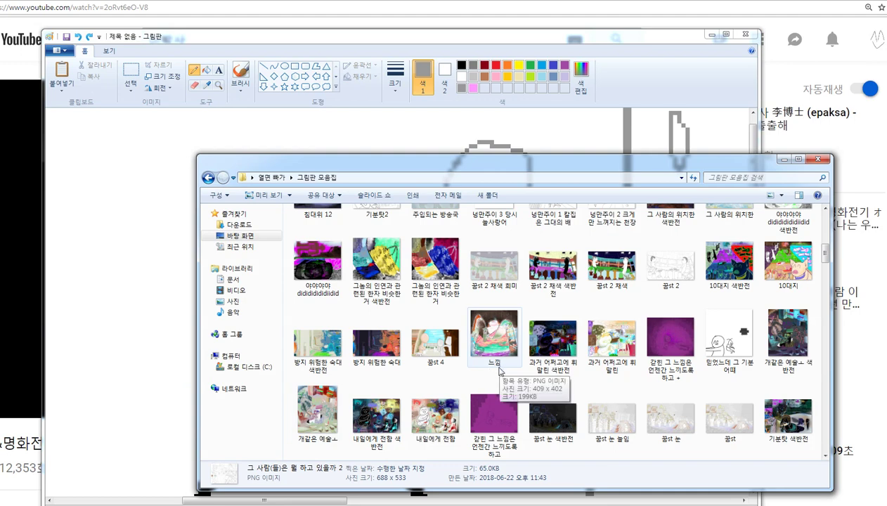
# Step: Open the picture 과거 어쩌고에 휘말린 in the photo viewer and from there in Paint
pyautogui.click(608, 355)
pyautogui.doubleClick(608, 355)
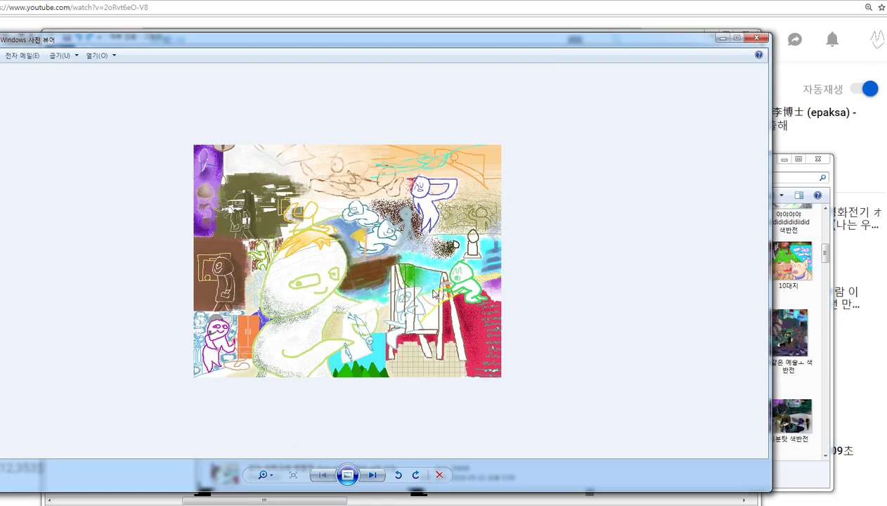
pyautogui.click(98, 56)
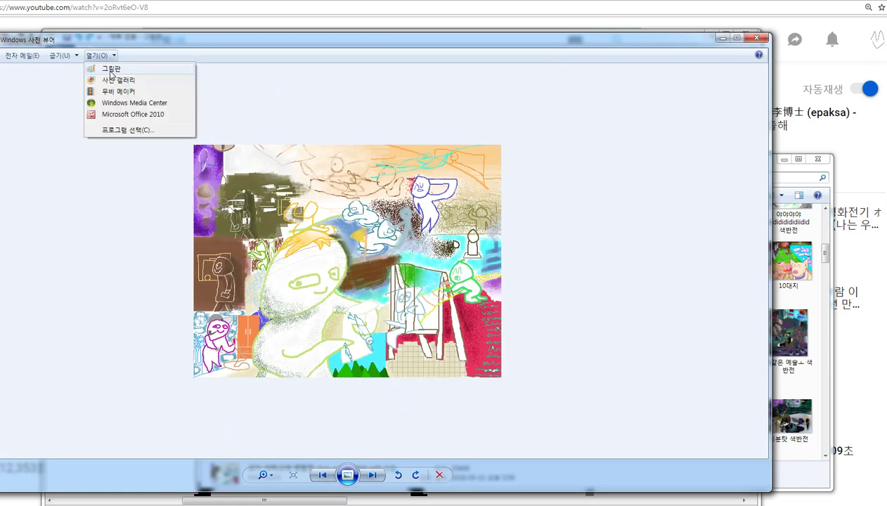
pyautogui.click(110, 70)
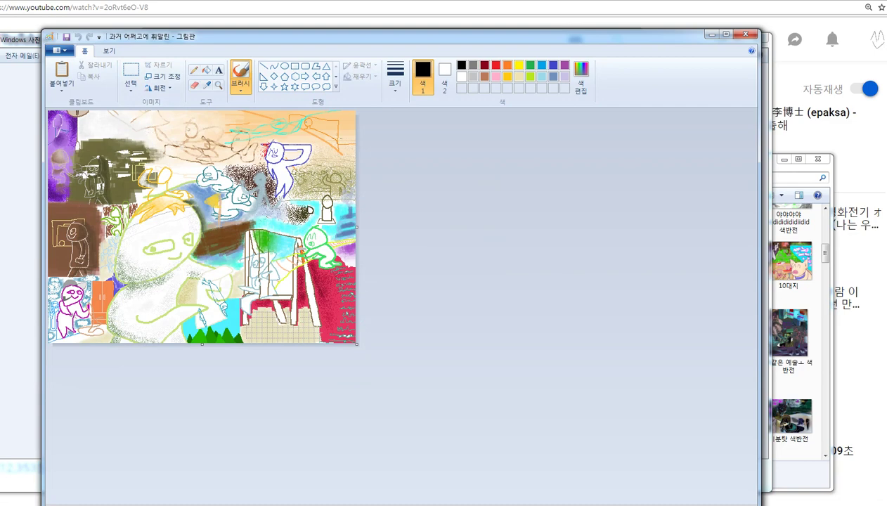
# Step: Close the picture in Paint and the photo viewer, and switch back to the untitled classroom drawing
pyautogui.click(746, 33)
pyautogui.click(750, 34)
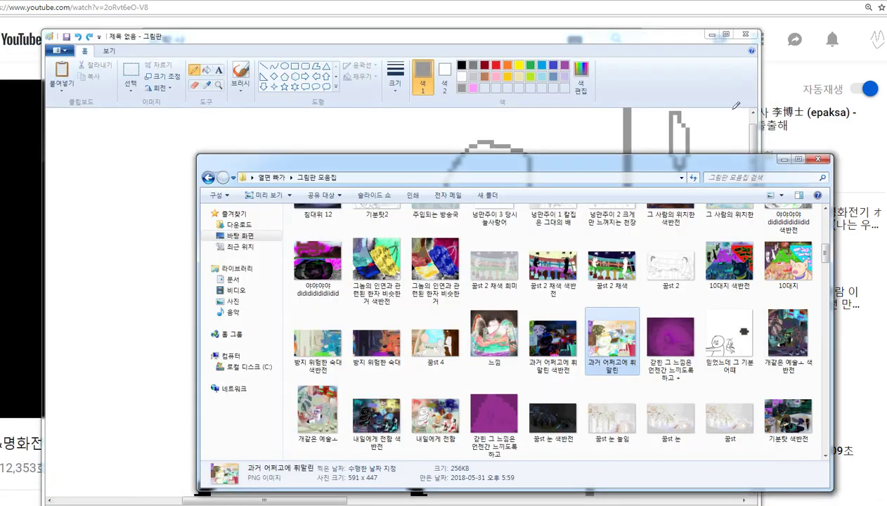
pyautogui.click(651, 80)
pyautogui.click(767, 73)
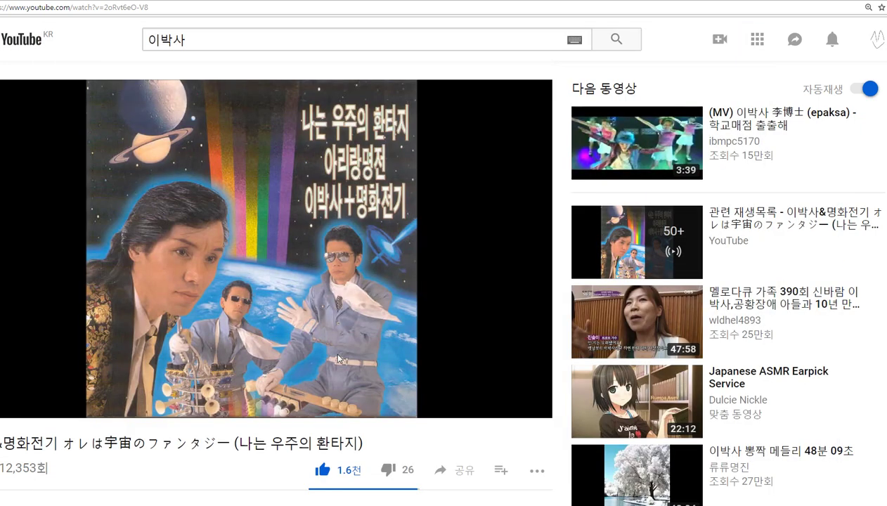
pyautogui.hotkey('alt', 'Tab')
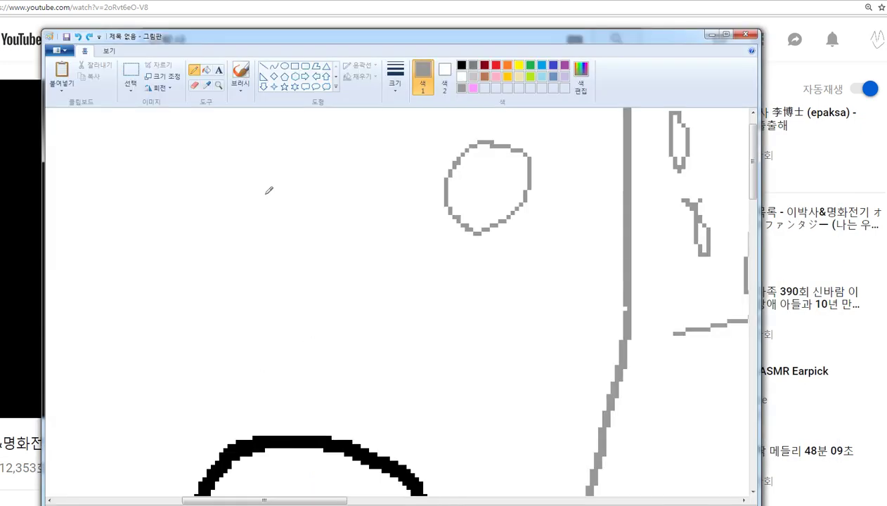
# Step: Select the grey oval on the blank wall and delete it
pyautogui.moveTo(272, 196)
pyautogui.mouseDown()
pyautogui.moveTo(269, 304)
pyautogui.moveTo(220, 260)
pyautogui.mouseUp()
pyautogui.hotkey('ctrl', 'z')
pyautogui.scroll(1, 341, 366)
pyautogui.scroll(-3, 301, 434)
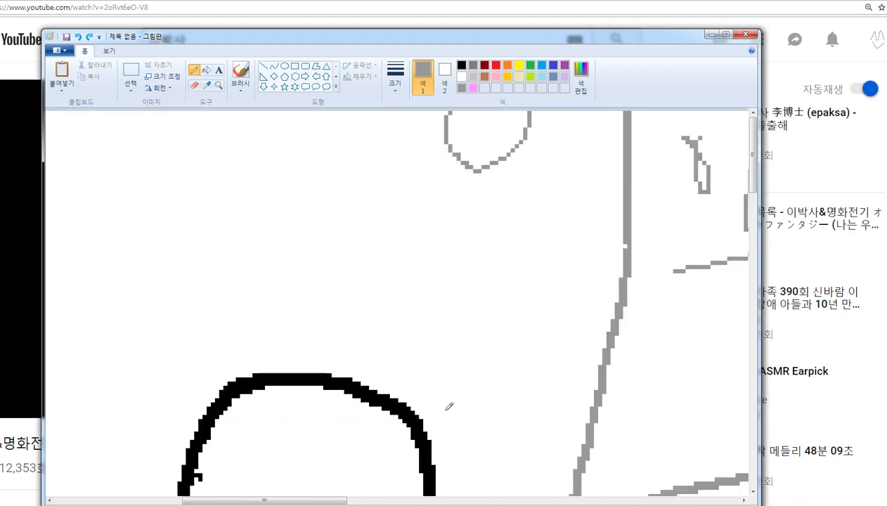
pyautogui.scroll(3, 448, 406)
pyautogui.click(131, 78)
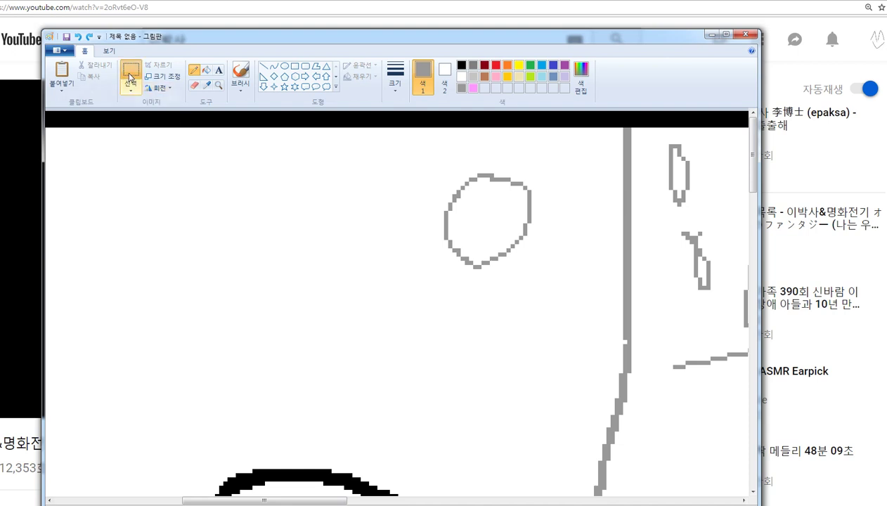
pyautogui.moveTo(402, 160); pyautogui.dragTo(564, 285)
pyautogui.rightClick(506, 232)
pyautogui.click(535, 310)
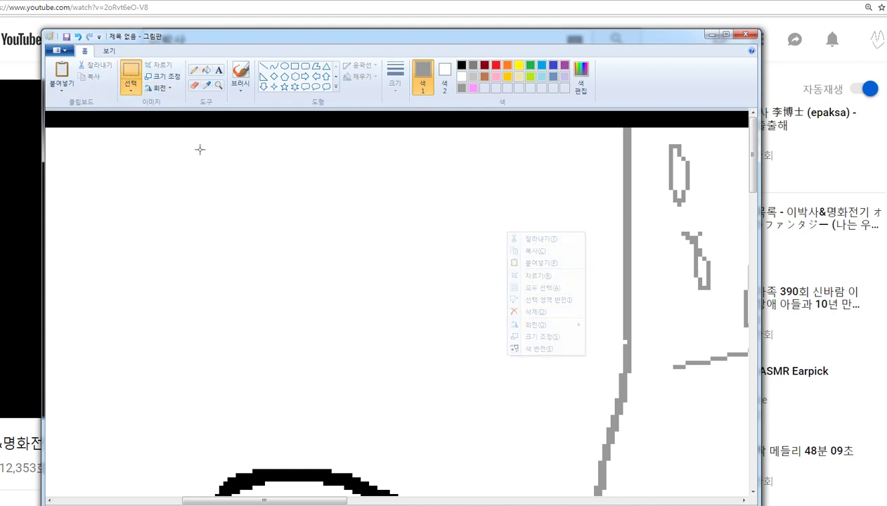
# Step: Draw a small closed grey circle as a head on the blank wall with the Pencil, undoing the failed strokes
pyautogui.click(194, 70)
pyautogui.moveTo(202, 170); pyautogui.dragTo(191, 232)
pyautogui.hotkey('ctrl', 'z')
pyautogui.moveTo(256, 230); pyautogui.dragTo(211, 309)
pyautogui.hotkey('ctrl', 'z')
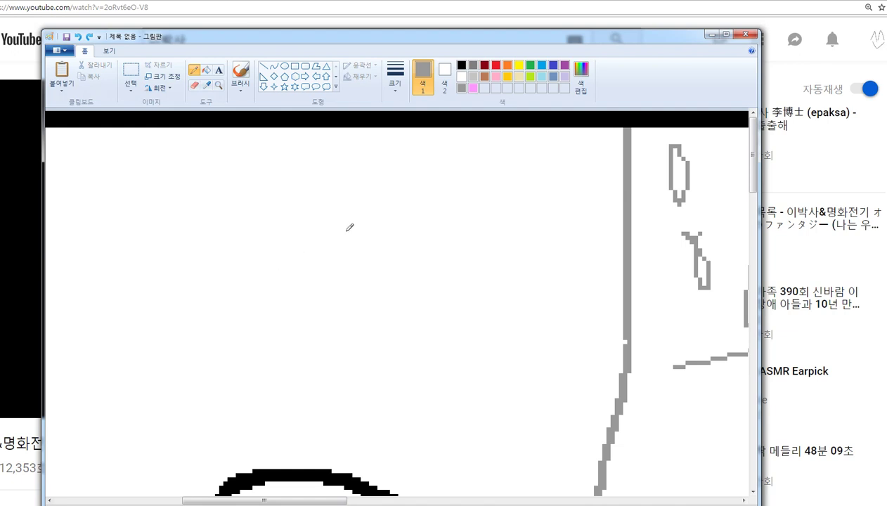
pyautogui.moveTo(420, 146)
pyautogui.mouseDown()
pyautogui.moveTo(372, 194)
pyautogui.moveTo(431, 232)
pyautogui.moveTo(419, 155)
pyautogui.moveTo(374, 184)
pyautogui.moveTo(425, 231)
pyautogui.moveTo(435, 167)
pyautogui.moveTo(398, 153)
pyautogui.mouseUp()
pyautogui.hotkey('ctrl', 'z')
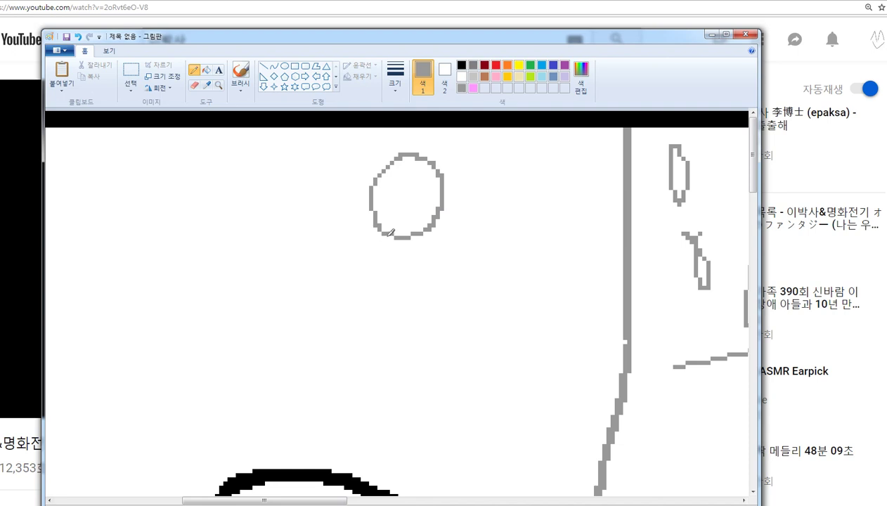
# Step: Draw a long narrow body below the grey circle and a flat cap with a brim over its upper part
pyautogui.moveTo(388, 235); pyautogui.dragTo(388, 466)
pyautogui.moveTo(432, 226)
pyautogui.mouseDown()
pyautogui.moveTo(441, 467)
pyautogui.moveTo(399, 470)
pyautogui.mouseUp()
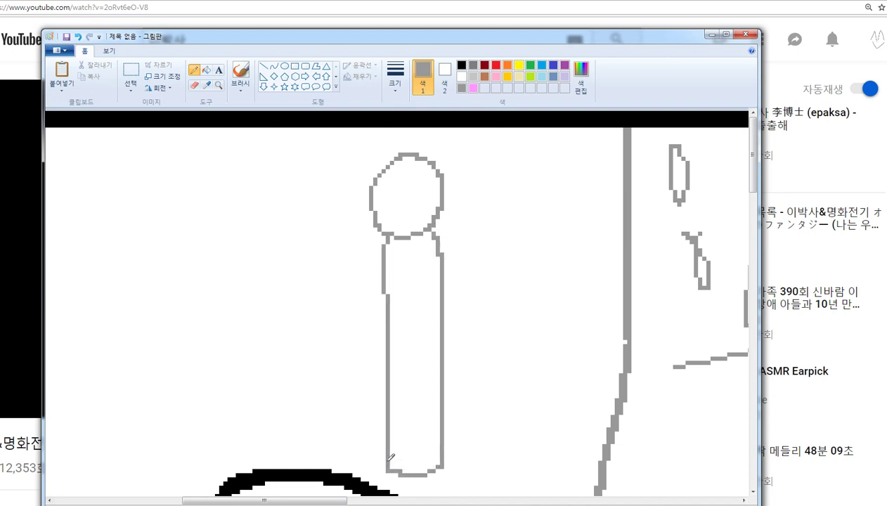
pyautogui.moveTo(388, 167)
pyautogui.mouseDown()
pyautogui.moveTo(406, 161)
pyautogui.moveTo(437, 166)
pyautogui.moveTo(449, 180)
pyautogui.moveTo(483, 177)
pyautogui.mouseUp()
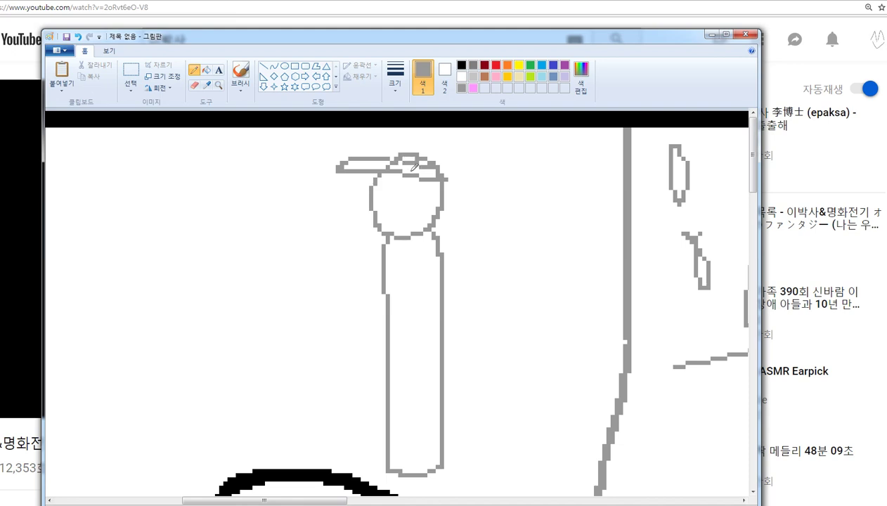
pyautogui.moveTo(458, 270); pyautogui.dragTo(419, 290)
pyautogui.hotkey('ctrl', 'z')
pyautogui.moveTo(267, 500); pyautogui.dragTo(250, 500)
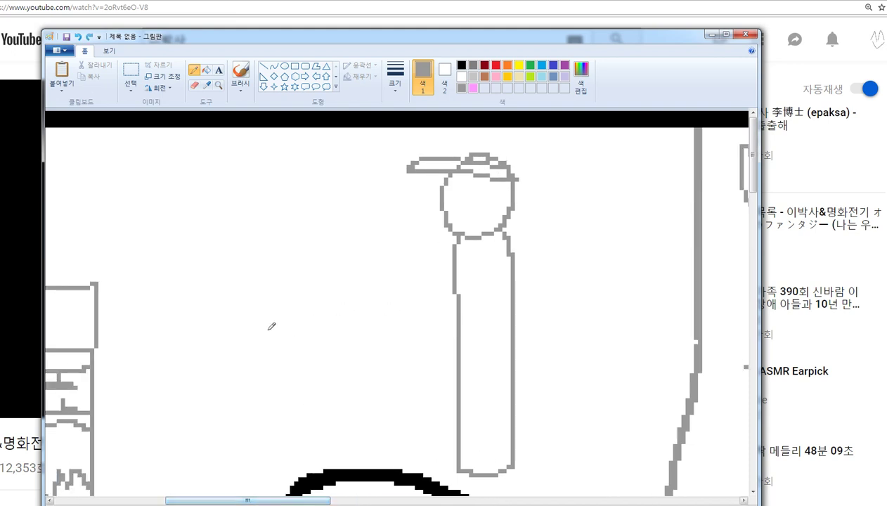
pyautogui.moveTo(309, 501); pyautogui.dragTo(336, 501)
pyautogui.moveTo(189, 384)
pyautogui.mouseDown()
pyautogui.moveTo(190, 309)
pyautogui.moveTo(188, 377)
pyautogui.moveTo(199, 311)
pyautogui.moveTo(190, 289)
pyautogui.mouseUp()
pyautogui.hotkey('ctrl', 'z')
pyautogui.hotkey('ctrl', 'z')
pyautogui.hotkey('ctrl', 'z')
pyautogui.hotkey('ctrl', 'z')
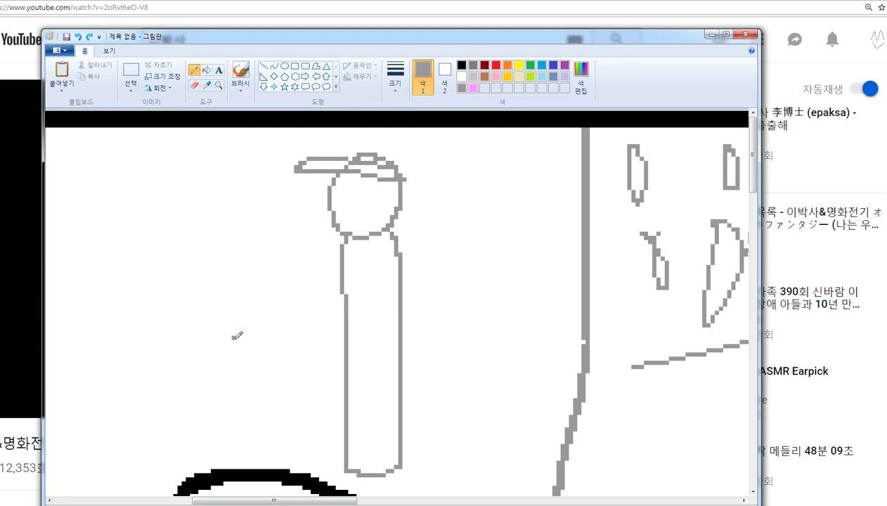
# Step: Draw a grey figure lying beside the tall capped one, with a rounded back and a small round head, undoing failed attempts
pyautogui.moveTo(231, 336)
pyautogui.mouseDown()
pyautogui.moveTo(214, 407)
pyautogui.moveTo(276, 368)
pyautogui.moveTo(240, 347)
pyautogui.moveTo(189, 386)
pyautogui.moveTo(277, 373)
pyautogui.moveTo(212, 349)
pyautogui.moveTo(239, 407)
pyautogui.moveTo(255, 345)
pyautogui.moveTo(244, 385)
pyautogui.moveTo(287, 386)
pyautogui.moveTo(246, 365)
pyautogui.moveTo(278, 370)
pyautogui.moveTo(247, 410)
pyautogui.moveTo(302, 399)
pyautogui.moveTo(239, 376)
pyautogui.moveTo(138, 400)
pyautogui.moveTo(120, 437)
pyautogui.mouseUp()
pyautogui.hotkey('ctrl', 'z')
pyautogui.hotkey('ctrl', 'z')
pyautogui.hotkey('ctrl', 'z')
pyautogui.hotkey('ctrl', 'z')
pyautogui.hotkey('ctrl', 'z')
pyautogui.moveTo(249, 381)
pyautogui.mouseDown()
pyautogui.moveTo(146, 393)
pyautogui.moveTo(130, 417)
pyautogui.moveTo(132, 433)
pyautogui.moveTo(198, 438)
pyautogui.mouseUp()
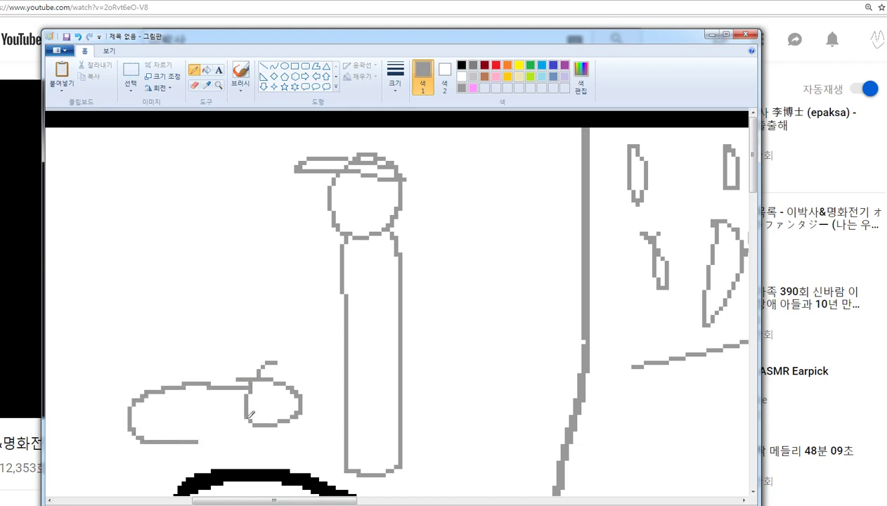
# Step: Draw a folded leg with a flat foot beneath the lying grey figure's body, undoing failed strokes
pyautogui.moveTo(248, 418)
pyautogui.mouseDown()
pyautogui.moveTo(191, 421)
pyautogui.moveTo(219, 423)
pyautogui.moveTo(223, 457)
pyautogui.mouseUp()
pyautogui.hotkey('ctrl', 'z')
pyautogui.moveTo(216, 423)
pyautogui.mouseDown()
pyautogui.moveTo(228, 435)
pyautogui.moveTo(219, 459)
pyautogui.moveTo(117, 451)
pyautogui.mouseUp()
pyautogui.hotkey('ctrl', 'z')
pyautogui.moveTo(224, 421)
pyautogui.mouseDown()
pyautogui.moveTo(221, 454)
pyautogui.moveTo(110, 455)
pyautogui.moveTo(143, 434)
pyautogui.mouseUp()
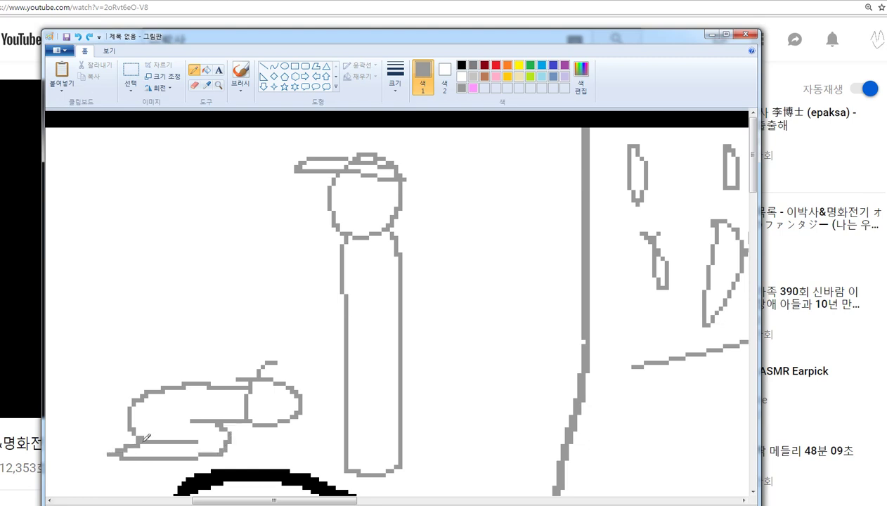
pyautogui.moveTo(253, 424)
pyautogui.mouseDown()
pyautogui.moveTo(279, 446)
pyautogui.moveTo(287, 434)
pyautogui.moveTo(315, 442)
pyautogui.moveTo(284, 432)
pyautogui.moveTo(301, 452)
pyautogui.moveTo(262, 455)
pyautogui.moveTo(233, 421)
pyautogui.mouseUp()
pyautogui.hotkey('ctrl', 'z')
pyautogui.hotkey('ctrl', 'z')
pyautogui.hotkey('ctrl', 'z')
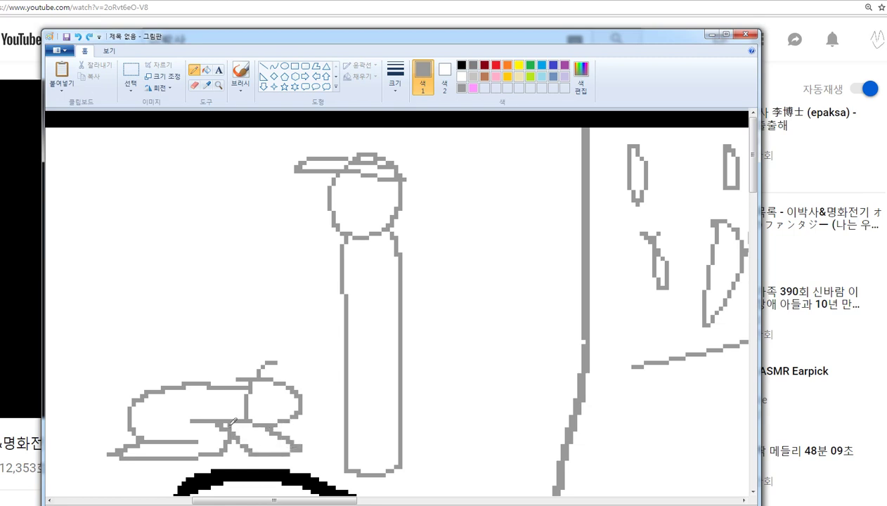
pyautogui.hotkey('ctrl', 'z')
pyautogui.hotkey('ctrl', 'z')
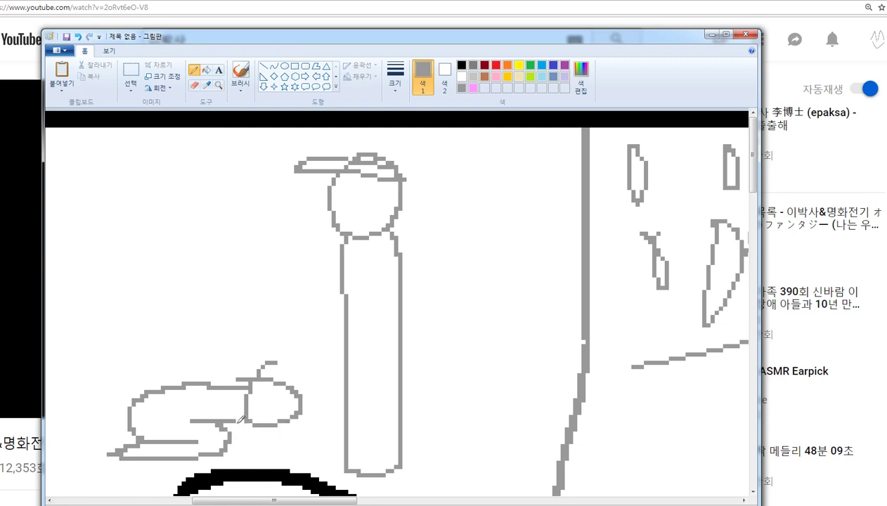
# Step: Draw a curved limb line beneath the lying grey figure's head
pyautogui.moveTo(230, 417)
pyautogui.mouseDown()
pyautogui.moveTo(245, 441)
pyautogui.moveTo(274, 449)
pyautogui.moveTo(318, 437)
pyautogui.mouseUp()
pyautogui.hotkey('ctrl', 'z')
pyautogui.hotkey('ctrl', 'z')
# Step: Select the lying figure's head with a free-form selection and move it slightly down onto the curved limb
pyautogui.click(131, 88)
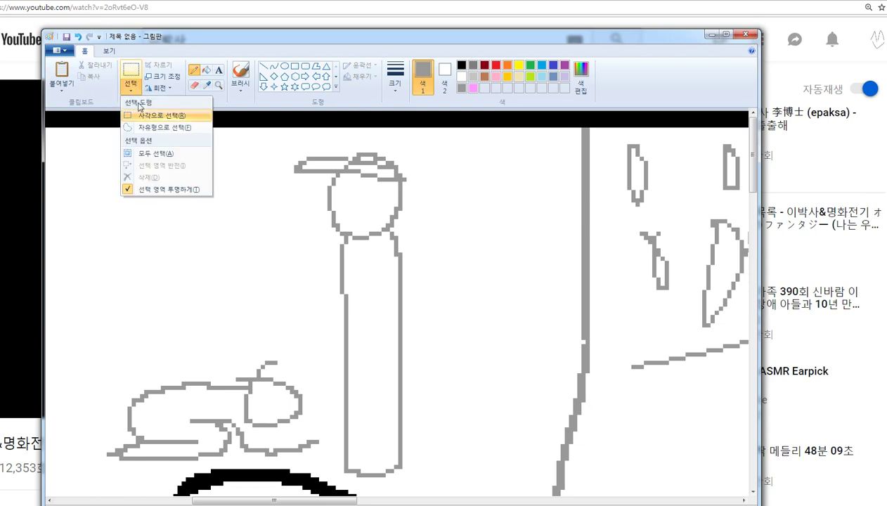
pyautogui.click(143, 128)
pyautogui.moveTo(232, 374)
pyautogui.mouseDown()
pyautogui.moveTo(236, 416)
pyautogui.moveTo(252, 431)
pyautogui.moveTo(321, 391)
pyautogui.moveTo(246, 333)
pyautogui.moveTo(253, 366)
pyautogui.mouseUp()
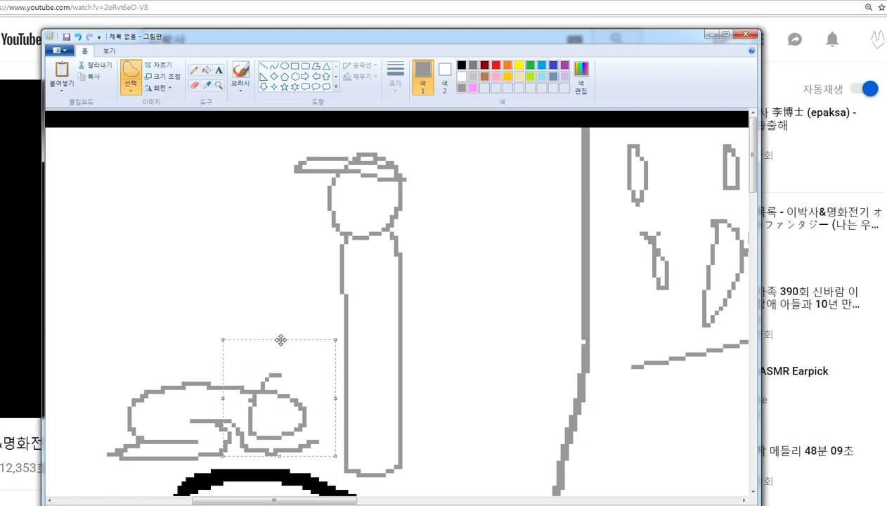
pyautogui.moveTo(281, 370); pyautogui.dragTo(282, 379)
# Step: Add short grey lines in front of the lying figure's head and extend its back line to meet the head
pyautogui.click(194, 69)
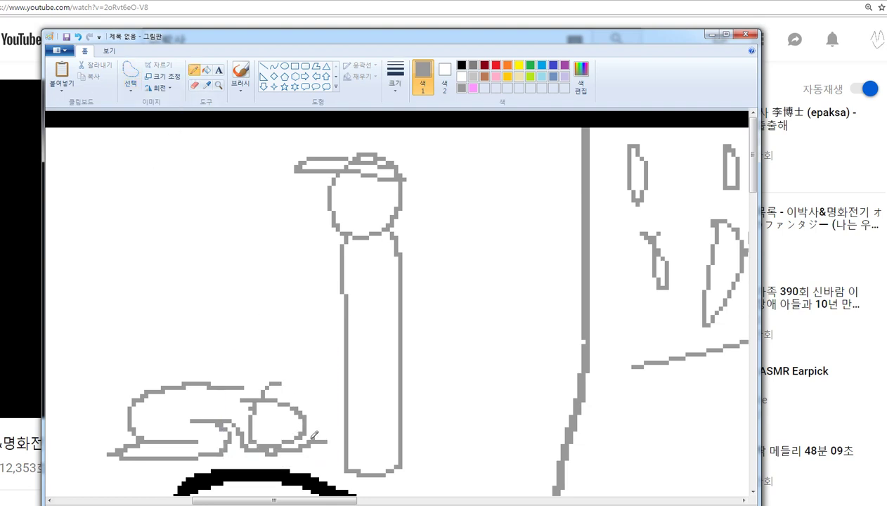
pyautogui.moveTo(309, 420)
pyautogui.mouseDown()
pyautogui.moveTo(331, 427)
pyautogui.moveTo(315, 424)
pyautogui.mouseUp()
pyautogui.hotkey('ctrl', 'z')
pyautogui.hotkey('ctrl', 'z')
pyautogui.hotkey('ctrl', 'z')
pyautogui.hotkey('ctrl', 'z')
pyautogui.moveTo(239, 384); pyautogui.dragTo(254, 389)
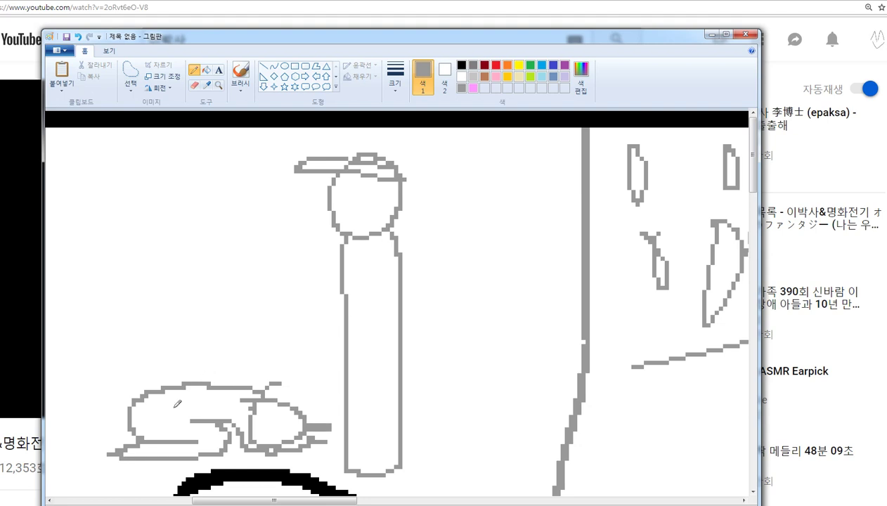
# Step: Add short grey strokes at the lying figure's rear and around its limbs, undoing the unwanted ones
pyautogui.moveTo(133, 432)
pyautogui.mouseDown()
pyautogui.moveTo(108, 436)
pyautogui.moveTo(130, 441)
pyautogui.moveTo(119, 437)
pyautogui.mouseUp()
pyautogui.hotkey('ctrl', 'z')
pyautogui.hotkey('ctrl', 'z')
pyautogui.hotkey('ctrl', 'z')
pyautogui.hotkey('ctrl', 'z')
pyautogui.hotkey('ctrl', 'z')
pyautogui.hotkey('ctrl', 'z')
# Step: Draw a grey sleeveless dress with two shoulder straps and a flared hem above the lying figure
pyautogui.moveTo(260, 503)
pyautogui.mouseDown()
pyautogui.moveTo(236, 503)
pyautogui.moveTo(255, 503)
pyautogui.mouseUp()
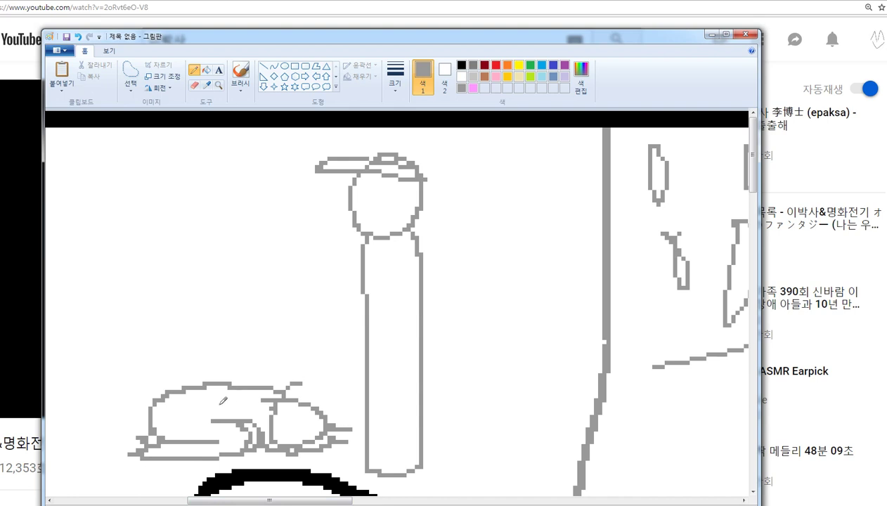
pyautogui.moveTo(242, 500); pyautogui.dragTo(226, 499)
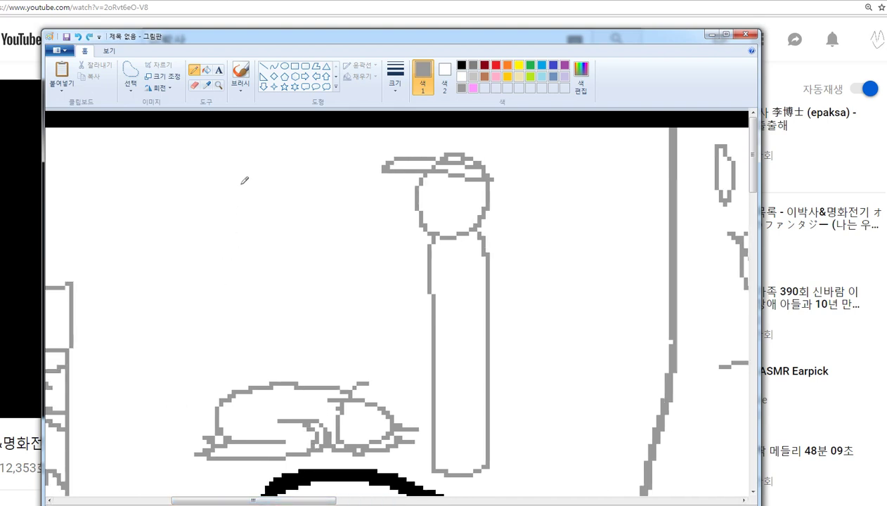
pyautogui.moveTo(239, 177)
pyautogui.mouseDown()
pyautogui.moveTo(237, 208)
pyautogui.moveTo(244, 177)
pyautogui.moveTo(246, 204)
pyautogui.moveTo(271, 203)
pyautogui.moveTo(270, 184)
pyautogui.moveTo(280, 201)
pyautogui.moveTo(282, 255)
pyautogui.moveTo(312, 339)
pyautogui.moveTo(285, 353)
pyautogui.moveTo(192, 350)
pyautogui.moveTo(236, 211)
pyautogui.moveTo(240, 226)
pyautogui.mouseUp()
pyautogui.hotkey('ctrl', 'z')
pyautogui.hotkey('ctrl', 'z')
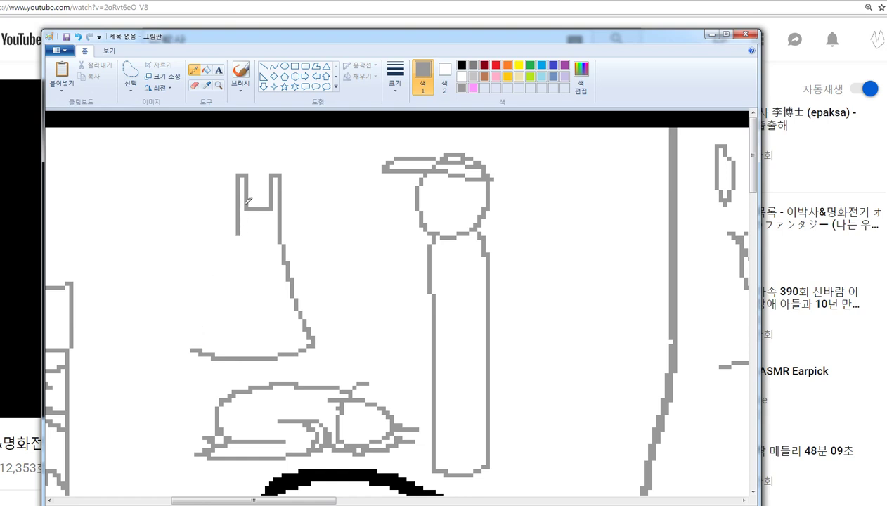
pyautogui.hotkey('ctrl', 'z')
pyautogui.moveTo(195, 341)
pyautogui.mouseDown()
pyautogui.moveTo(193, 312)
pyautogui.moveTo(214, 239)
pyautogui.moveTo(235, 208)
pyautogui.mouseUp()
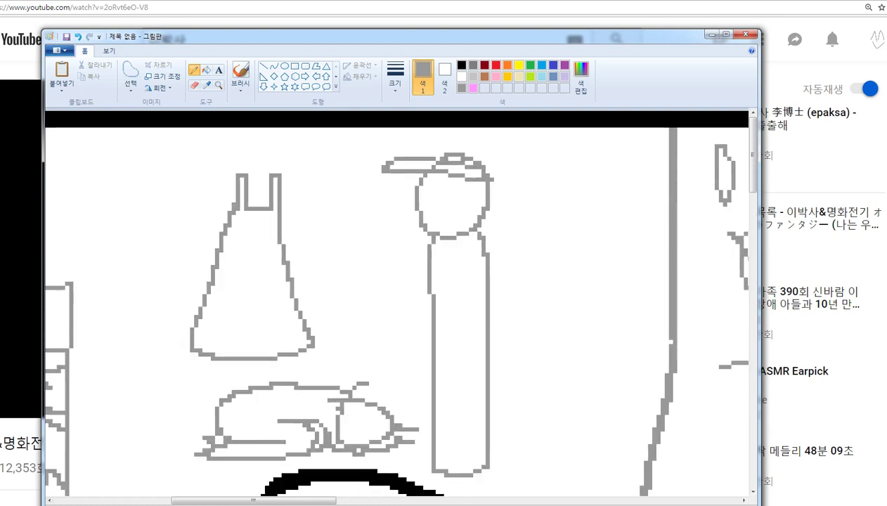
pyautogui.moveTo(309, 501); pyautogui.dragTo(317, 502)
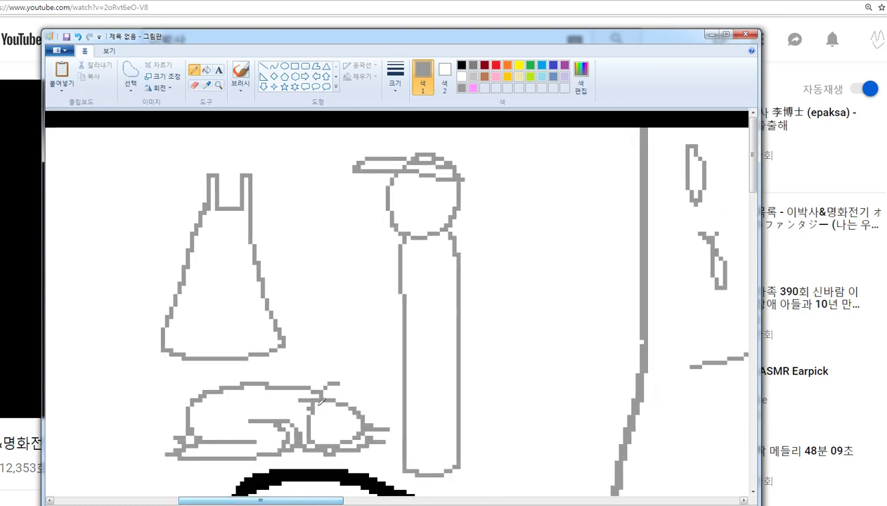
pyautogui.moveTo(296, 350)
pyautogui.mouseDown()
pyautogui.moveTo(388, 348)
pyautogui.moveTo(355, 346)
pyautogui.mouseUp()
pyautogui.hotkey('ctrl', 'z')
pyautogui.hotkey('ctrl', 'z')
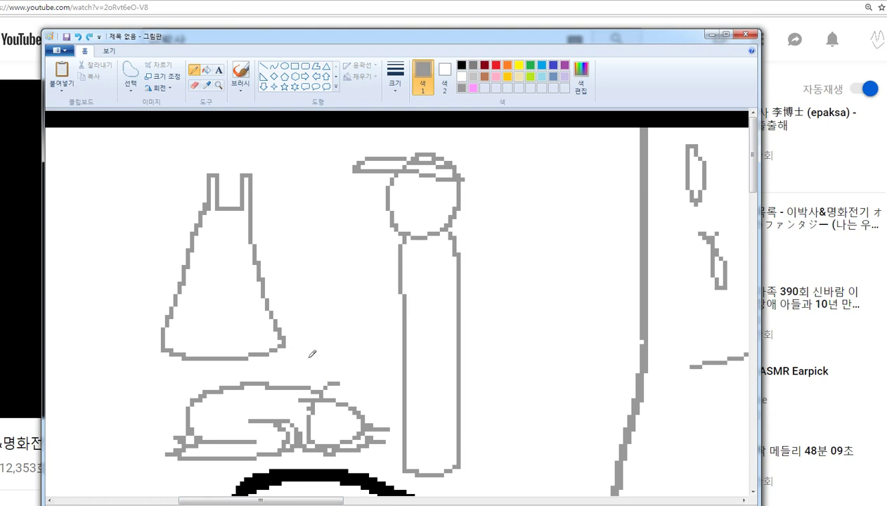
pyautogui.moveTo(290, 346); pyautogui.dragTo(387, 345)
pyautogui.hotkey('ctrl', 'z')
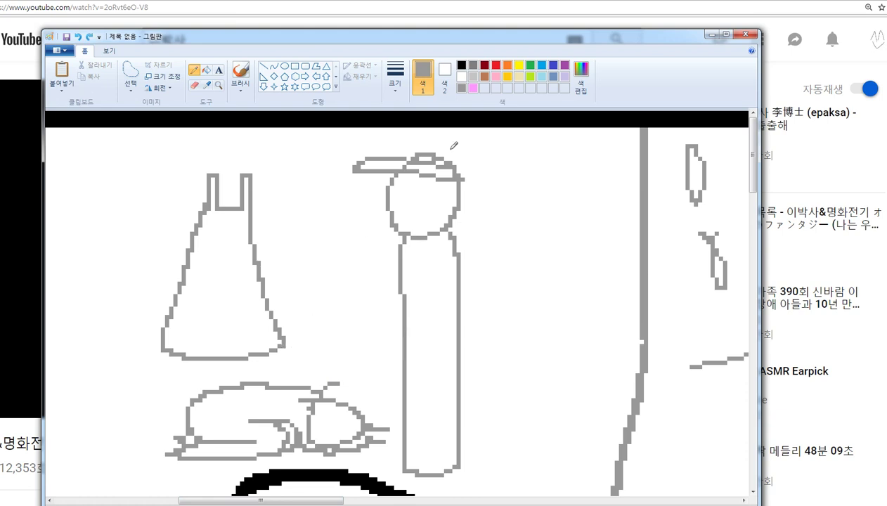
# Step: Draw a thin black frame from the ceiling line around the dress and the upper part of the capped figure
pyautogui.click(460, 65)
pyautogui.moveTo(89, 364)
pyautogui.mouseDown()
pyautogui.moveTo(236, 360)
pyautogui.moveTo(521, 335)
pyautogui.moveTo(593, 339)
pyautogui.moveTo(570, 128)
pyautogui.mouseUp()
pyautogui.moveTo(89, 364); pyautogui.dragTo(64, 132)
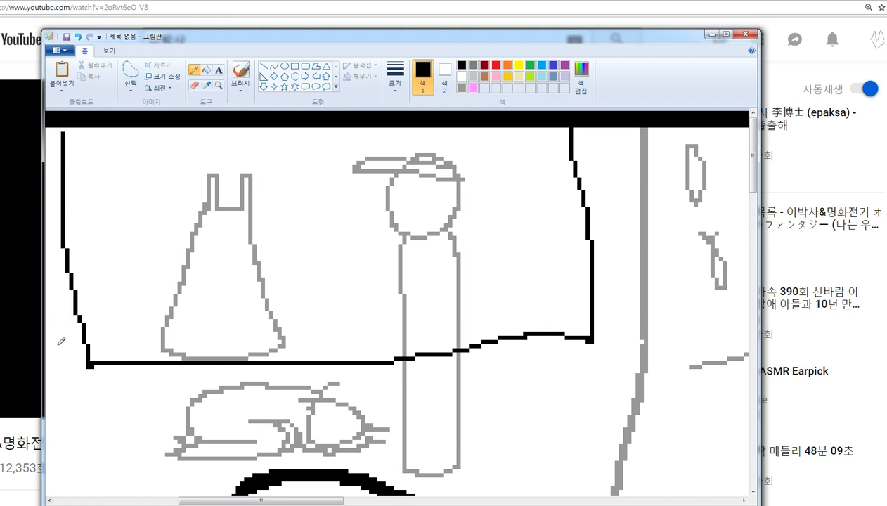
pyautogui.hotkey('ctrl', 'z')
pyautogui.moveTo(87, 363); pyautogui.dragTo(68, 126)
# Step: Add a short black stroke outside the frame's lower left corner and a partial second black frame at the grey wall edge
pyautogui.moveTo(69, 395)
pyautogui.mouseDown()
pyautogui.moveTo(45, 400)
pyautogui.moveTo(84, 387)
pyautogui.mouseUp()
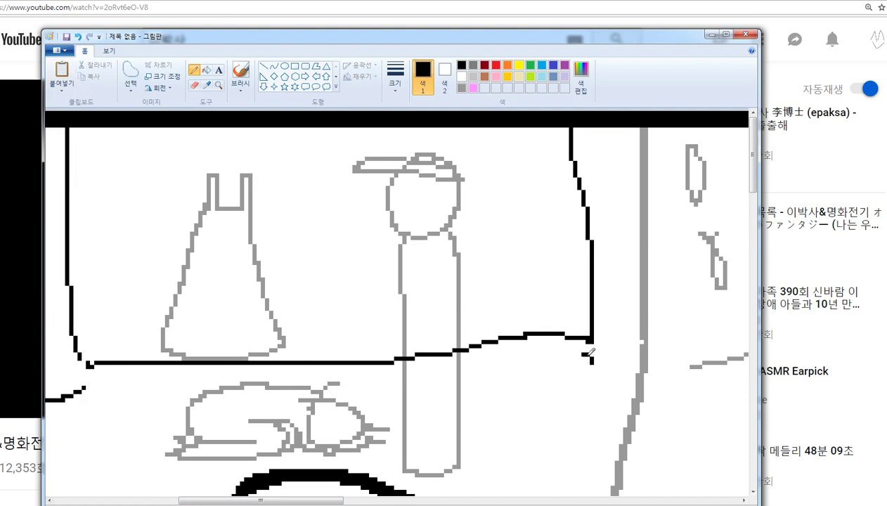
pyautogui.moveTo(582, 353); pyautogui.dragTo(692, 425)
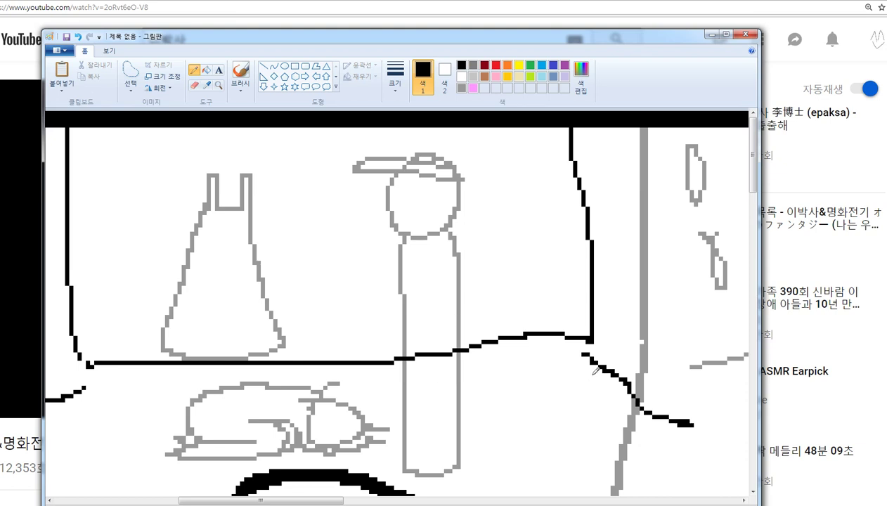
pyautogui.hotkey('ctrl', 'z')
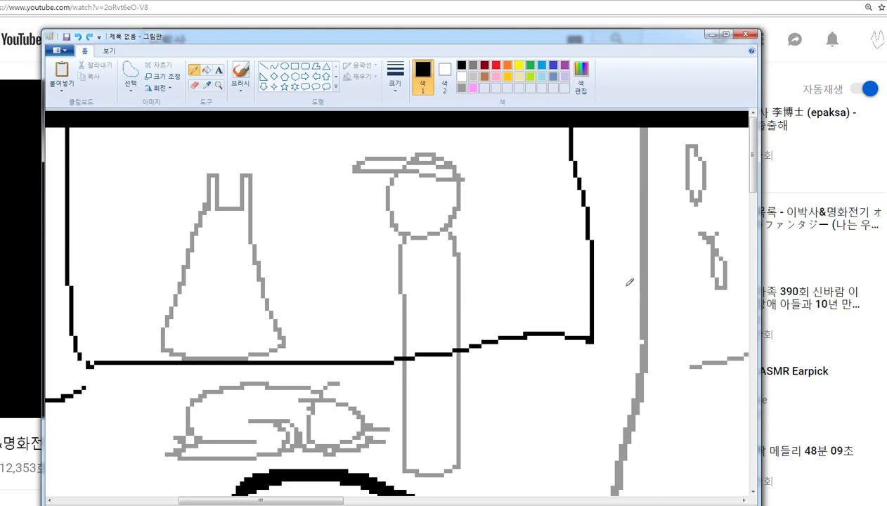
pyautogui.moveTo(593, 342)
pyautogui.mouseDown()
pyautogui.moveTo(636, 351)
pyautogui.moveTo(643, 204)
pyautogui.mouseUp()
pyautogui.hotkey('ctrl', 'z')
pyautogui.moveTo(629, 370)
pyautogui.mouseDown()
pyautogui.moveTo(642, 258)
pyautogui.moveTo(654, 350)
pyautogui.moveTo(734, 372)
pyautogui.mouseUp()
# Step: Draw a small black animal with an oval body, pointed head and curved tail over the grey wall corner
pyautogui.scroll(-5, 641, 407)
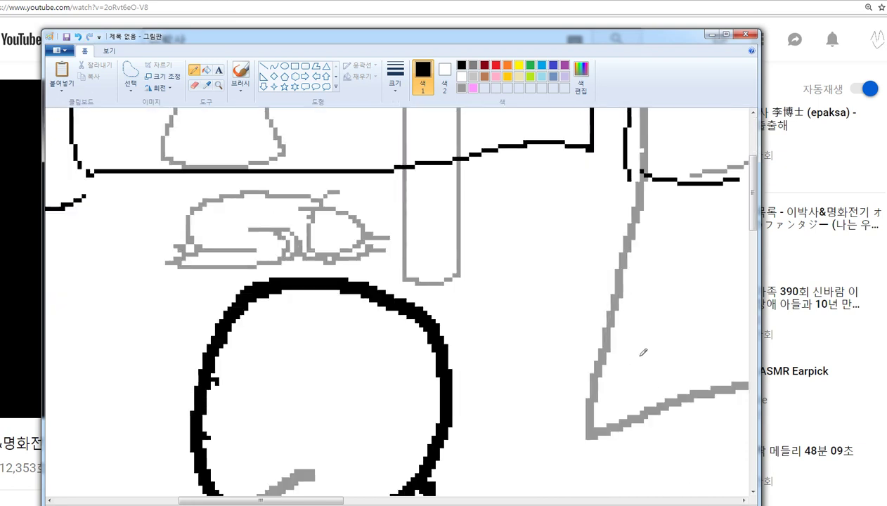
pyautogui.moveTo(579, 349)
pyautogui.mouseDown()
pyautogui.moveTo(613, 315)
pyautogui.moveTo(560, 275)
pyautogui.mouseUp()
pyautogui.hotkey('ctrl', 'z')
pyautogui.moveTo(568, 335); pyautogui.dragTo(541, 296)
pyautogui.hotkey('ctrl', 'z')
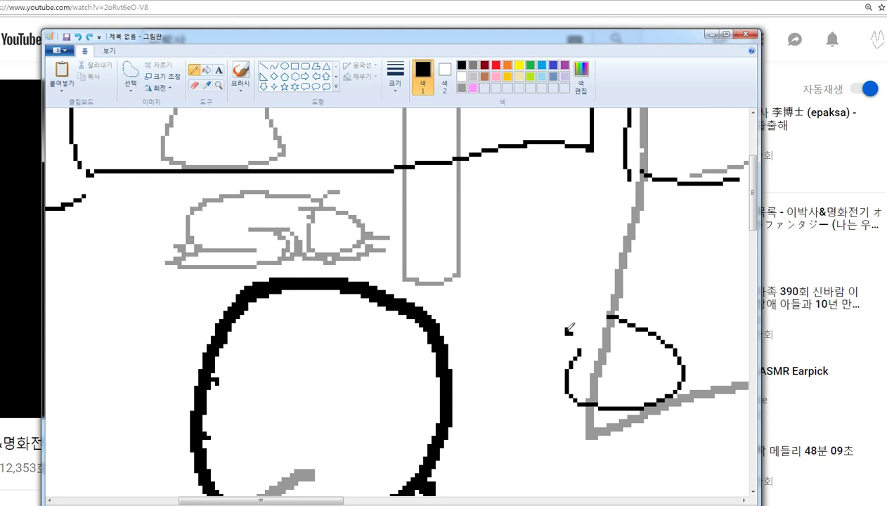
pyautogui.moveTo(568, 332)
pyautogui.mouseDown()
pyautogui.moveTo(592, 327)
pyautogui.moveTo(590, 318)
pyautogui.moveTo(555, 304)
pyautogui.moveTo(650, 329)
pyautogui.moveTo(695, 369)
pyautogui.moveTo(681, 421)
pyautogui.mouseUp()
pyautogui.hotkey('ctrl', 'z')
# Step: Add thin legs and scribbled black strokes to the small animal's body
pyautogui.moveTo(575, 360); pyautogui.dragTo(587, 464)
pyautogui.moveTo(648, 383); pyautogui.dragTo(656, 458)
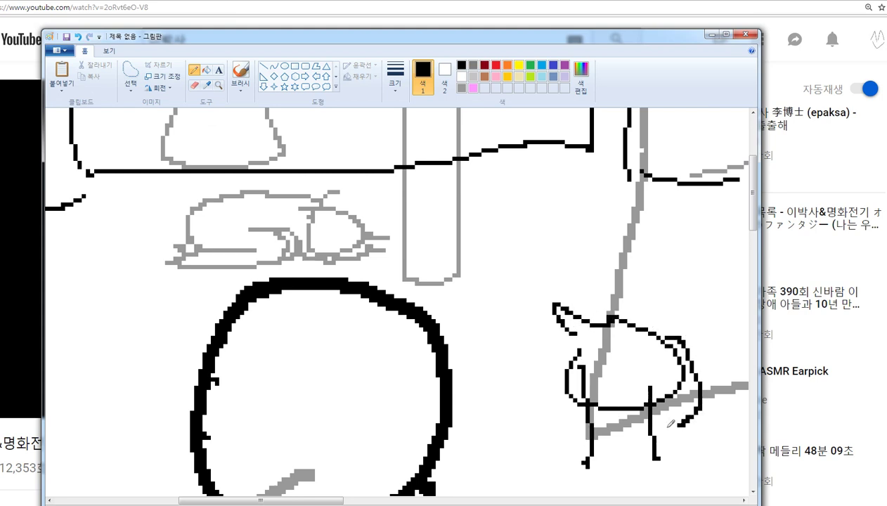
pyautogui.moveTo(672, 371); pyautogui.dragTo(667, 459)
pyautogui.moveTo(594, 412); pyautogui.dragTo(609, 487)
pyautogui.moveTo(616, 370); pyautogui.dragTo(606, 429)
pyautogui.moveTo(591, 334); pyautogui.dragTo(610, 418)
pyautogui.moveTo(642, 345); pyautogui.dragTo(620, 405)
pyautogui.moveTo(650, 371); pyautogui.dragTo(651, 393)
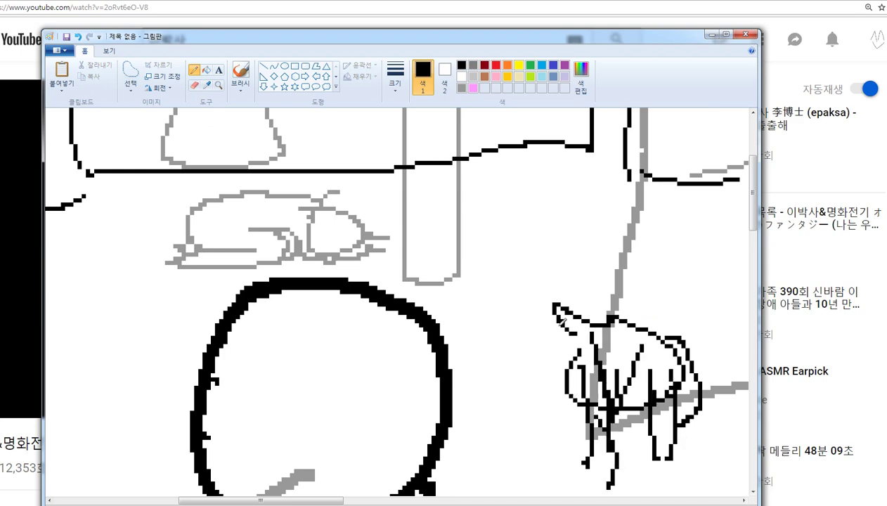
pyautogui.scroll(-3, 457, 254)
pyautogui.scroll(3, 351, 270)
pyautogui.scroll(1, 318, 451)
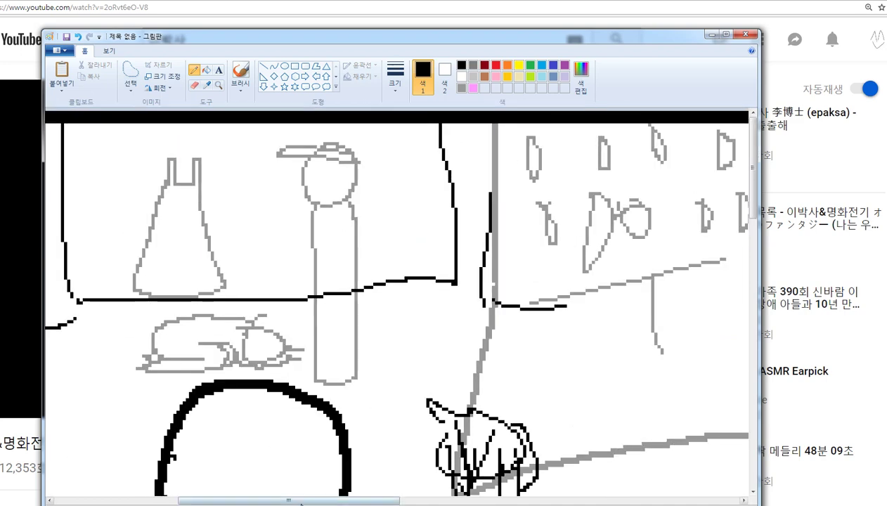
pyautogui.scroll(-3, 219, 406)
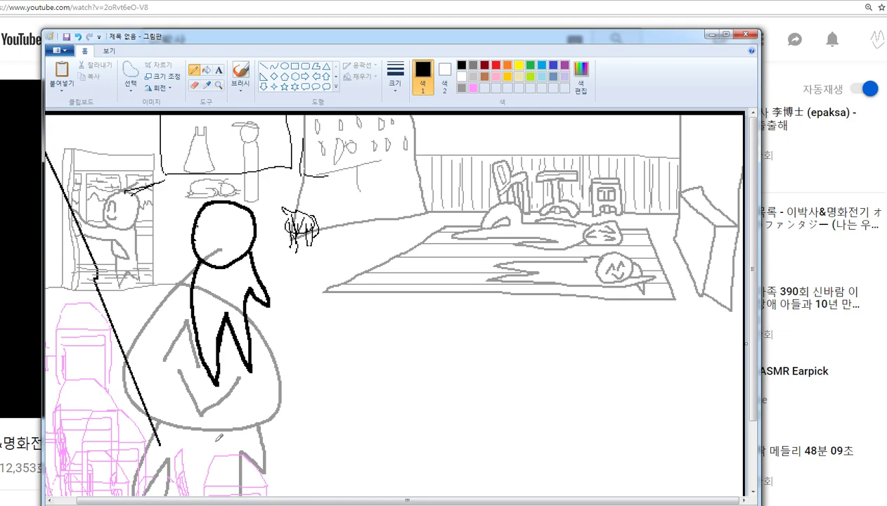
pyautogui.scroll(2, 220, 438)
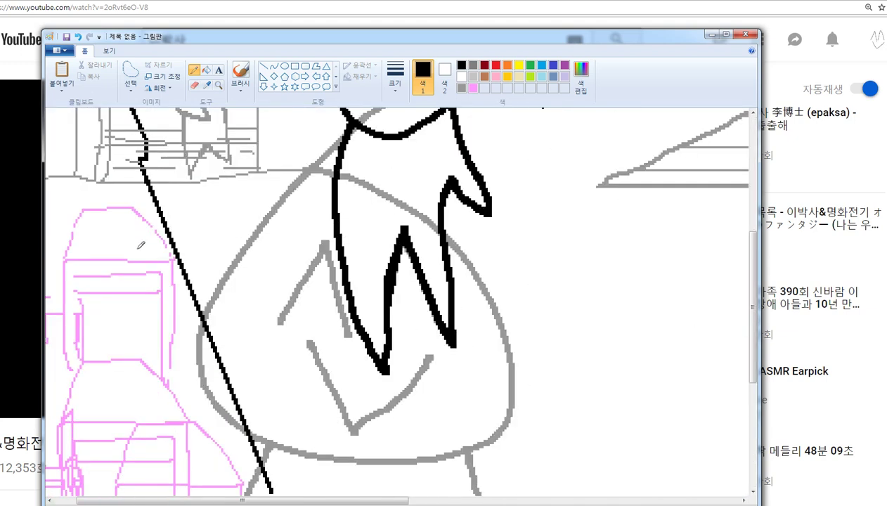
# Step: Draw four closely spaced black horizontal lines across the pink chair's top, from inside the large grey oval to the canvas edge
pyautogui.scroll(2, 140, 246)
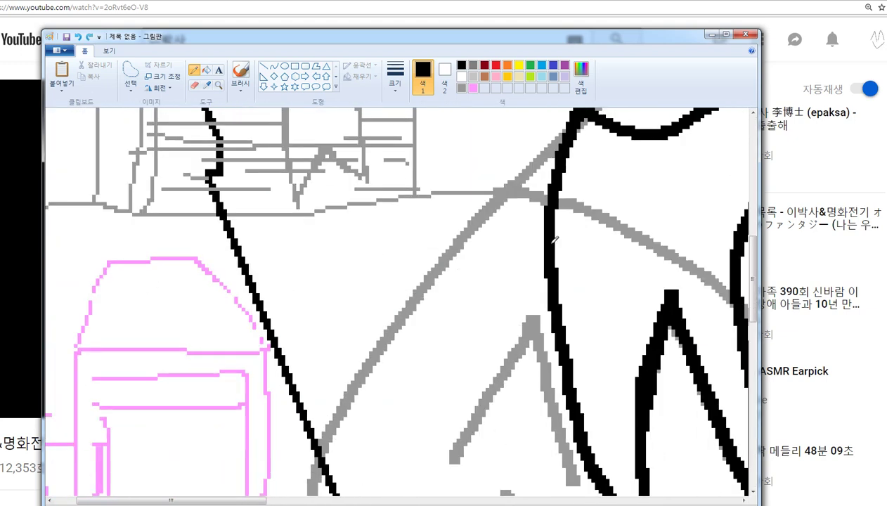
pyautogui.moveTo(546, 243); pyautogui.dragTo(44, 243)
pyautogui.moveTo(659, 254); pyautogui.dragTo(45, 254)
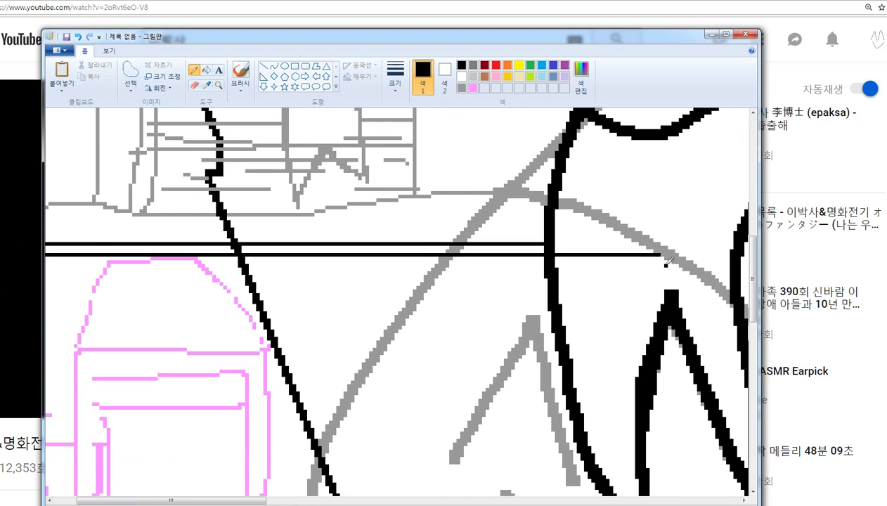
pyautogui.moveTo(666, 265); pyautogui.dragTo(45, 265)
pyautogui.moveTo(674, 280); pyautogui.dragTo(46, 280)
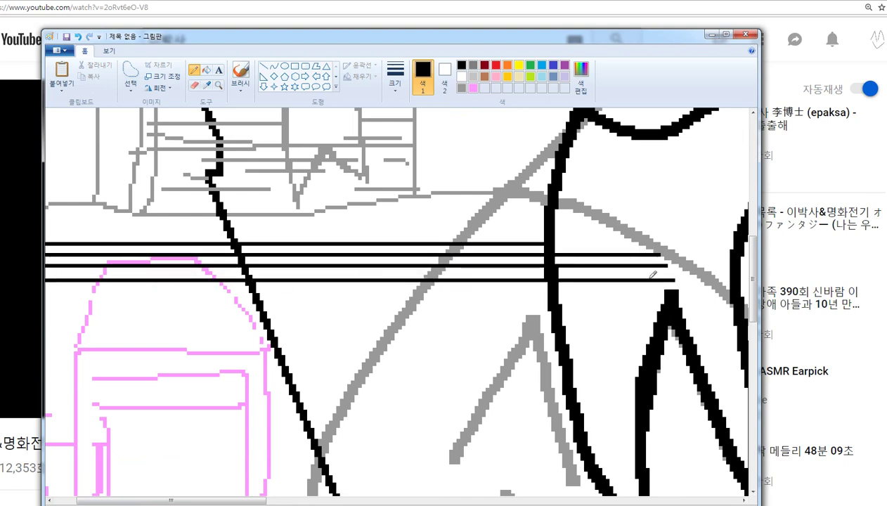
pyautogui.moveTo(673, 280)
pyautogui.mouseDown()
pyautogui.moveTo(704, 280)
pyautogui.moveTo(45, 276)
pyautogui.mouseUp()
pyautogui.hotkey('ctrl', 'z')
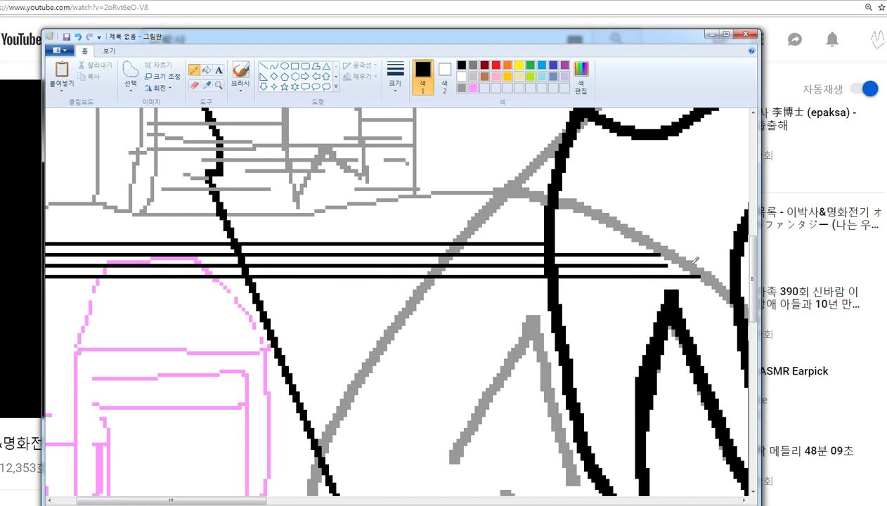
# Step: Extend the black lines to the oval's upper grey curve and add two more parallel lines above them
pyautogui.moveTo(665, 266); pyautogui.dragTo(688, 266)
pyautogui.moveTo(558, 243); pyautogui.dragTo(657, 243)
pyautogui.moveTo(74, 236)
pyautogui.mouseDown()
pyautogui.moveTo(25, 235)
pyautogui.moveTo(617, 230)
pyautogui.moveTo(44, 220)
pyautogui.mouseUp()
pyautogui.hotkey('ctrl', 'z')
pyautogui.hotkey('ctrl', 'z')
pyautogui.hotkey('ctrl', 'z')
# Step: Add short black horizontal segments directly under the grey wall's base, near the oval's top and at the canvas edge
pyautogui.moveTo(576, 212); pyautogui.dragTo(434, 212)
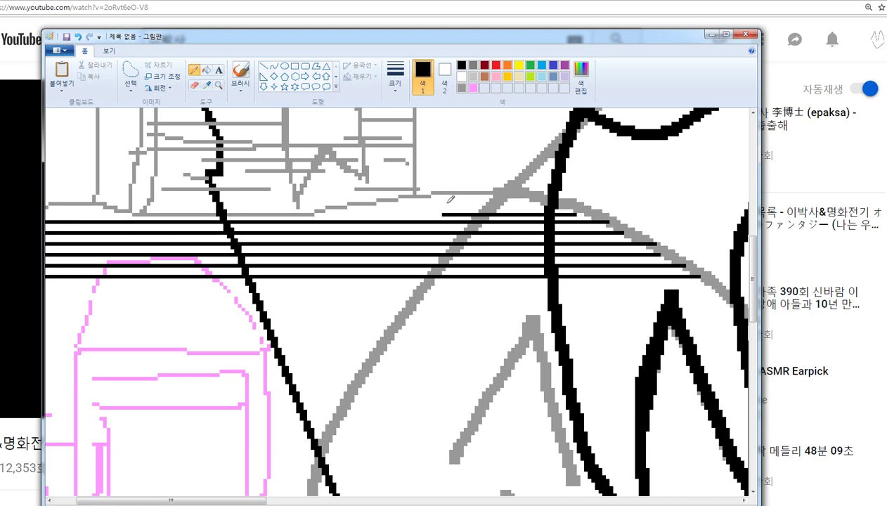
pyautogui.hotkey('ctrl', 'z')
pyautogui.moveTo(333, 214); pyautogui.dragTo(577, 209)
pyautogui.hotkey('ctrl', 'z')
pyautogui.hotkey('ctrl', 'z')
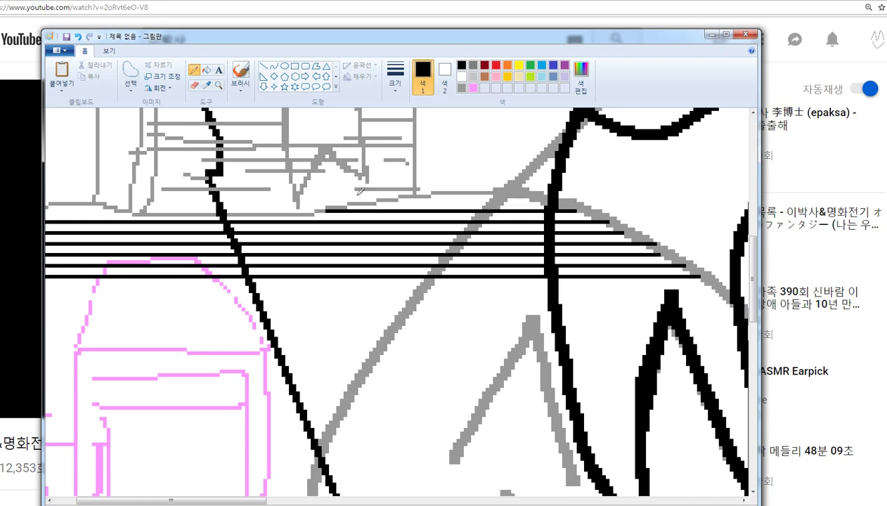
pyautogui.moveTo(118, 209); pyautogui.dragTo(12, 212)
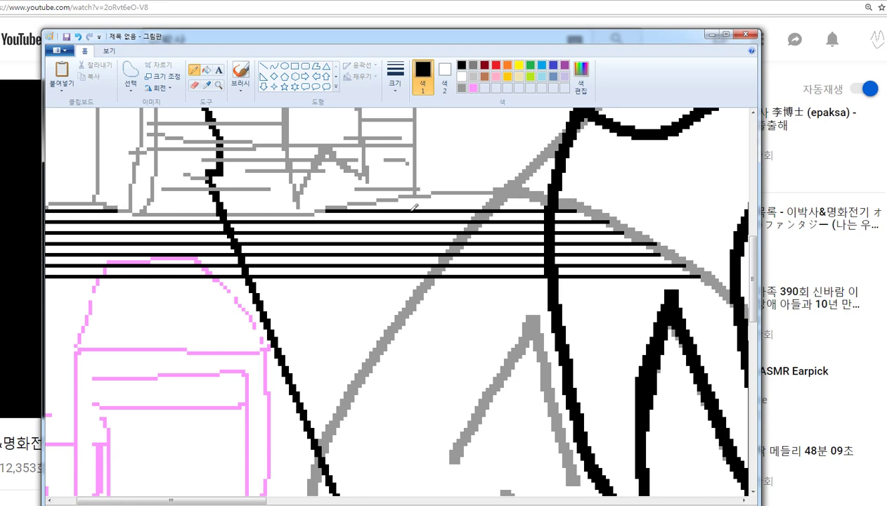
pyautogui.moveTo(409, 197); pyautogui.dragTo(519, 196)
pyautogui.hotkey('ctrl', 'z')
pyautogui.moveTo(398, 199); pyautogui.dragTo(537, 198)
# Step: Continue the hatching downward with six black horizontal lines across the pink chair's upper part, ending at the grey oval outline
pyautogui.scroll(-5, 424, 196)
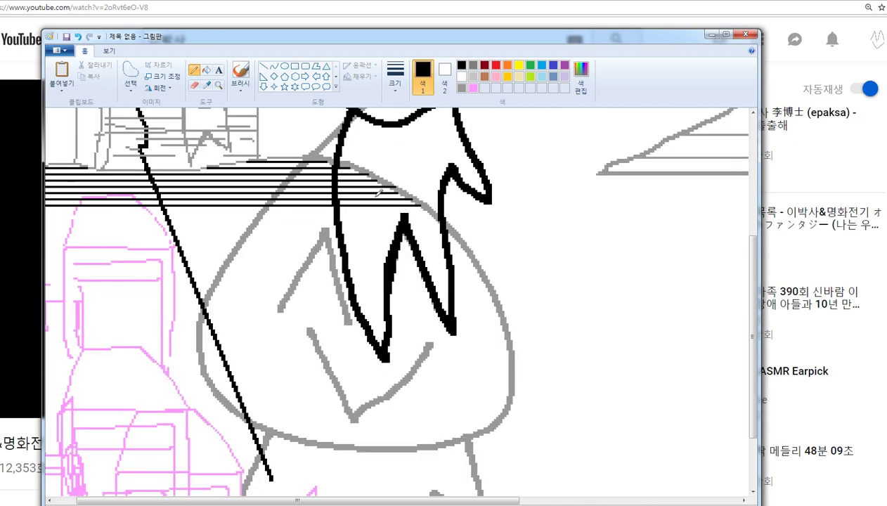
pyautogui.scroll(2, 221, 242)
pyautogui.scroll(3, 218, 246)
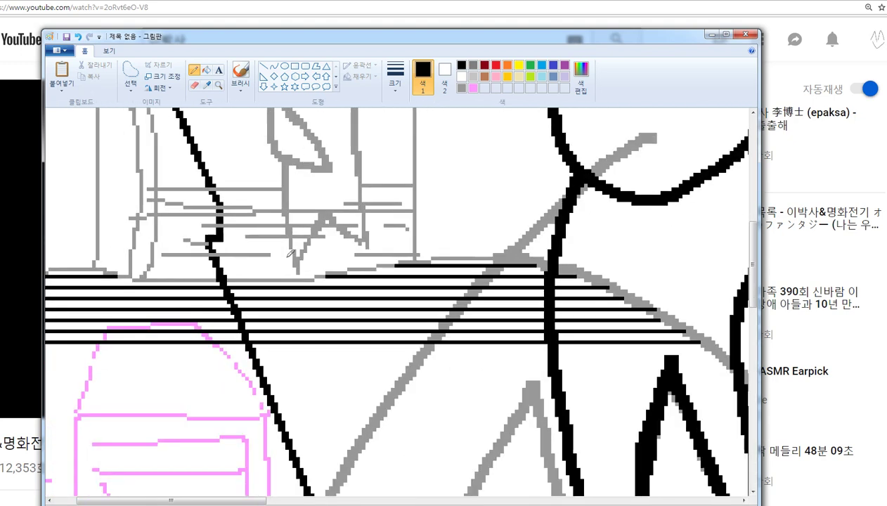
pyautogui.scroll(-3, 218, 246)
pyautogui.moveTo(416, 164); pyautogui.dragTo(35, 163)
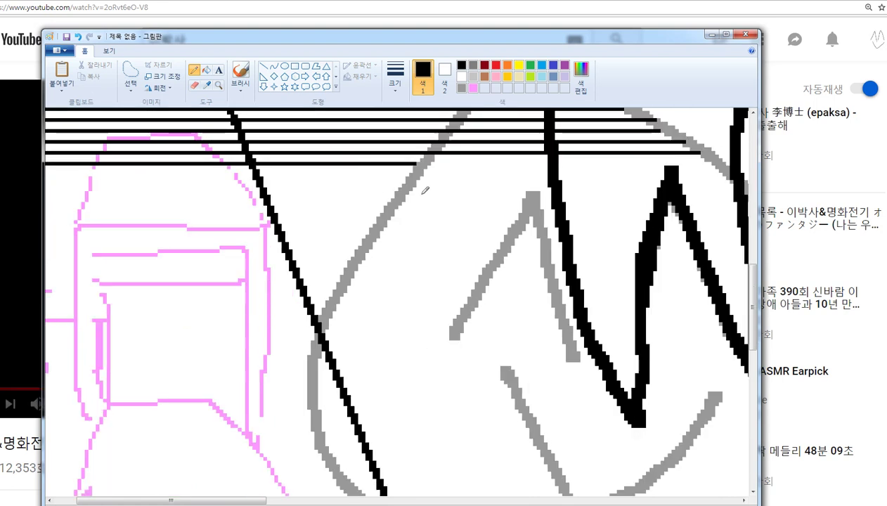
pyautogui.moveTo(411, 173); pyautogui.dragTo(45, 174)
pyautogui.moveTo(410, 184); pyautogui.dragTo(46, 185)
pyautogui.moveTo(390, 196); pyautogui.dragTo(53, 196)
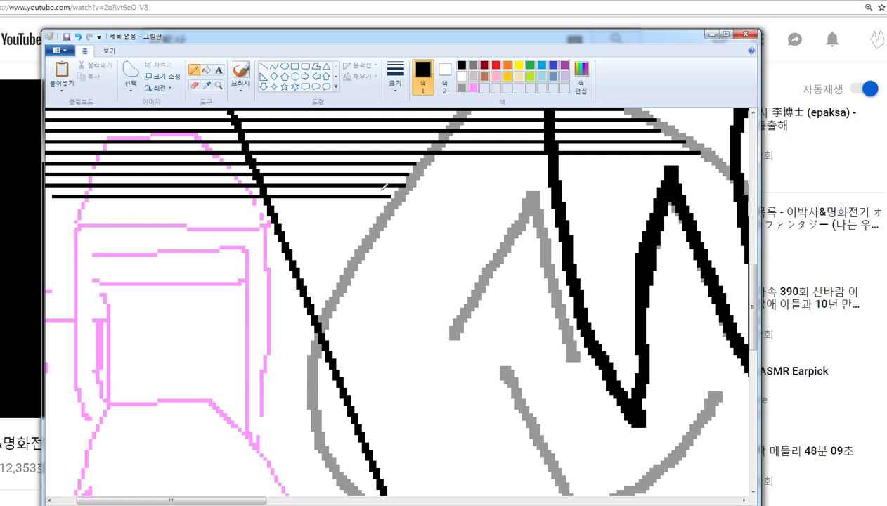
pyautogui.moveTo(383, 207); pyautogui.dragTo(73, 206)
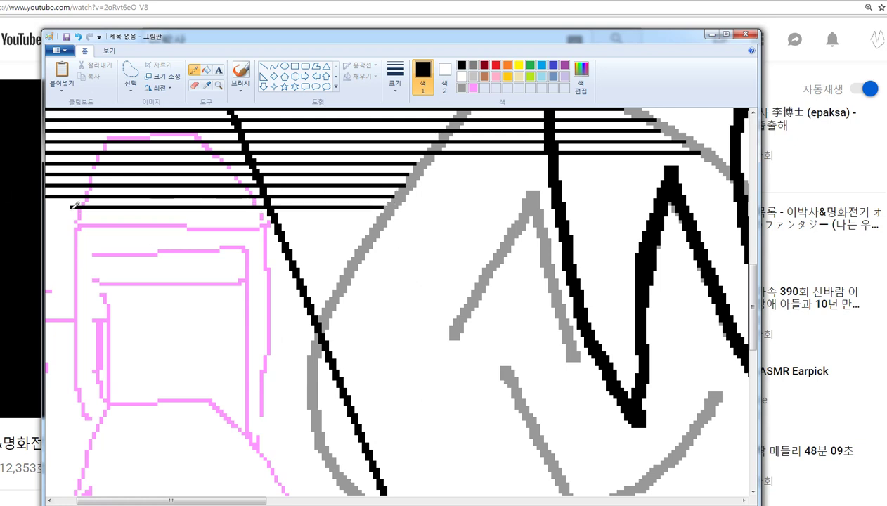
pyautogui.moveTo(381, 218); pyautogui.dragTo(45, 218)
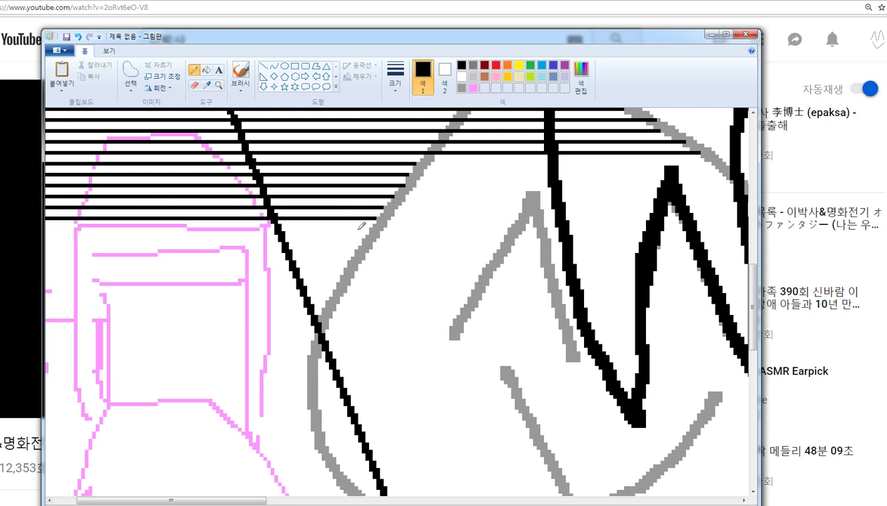
# Step: Add five evenly spaced black horizontal lines across the pink chair's backrest, stopping at the grey oval outline
pyautogui.moveTo(367, 232); pyautogui.dragTo(45, 230)
pyautogui.hotkey('ctrl', 'z')
pyautogui.moveTo(366, 226); pyautogui.dragTo(45, 226)
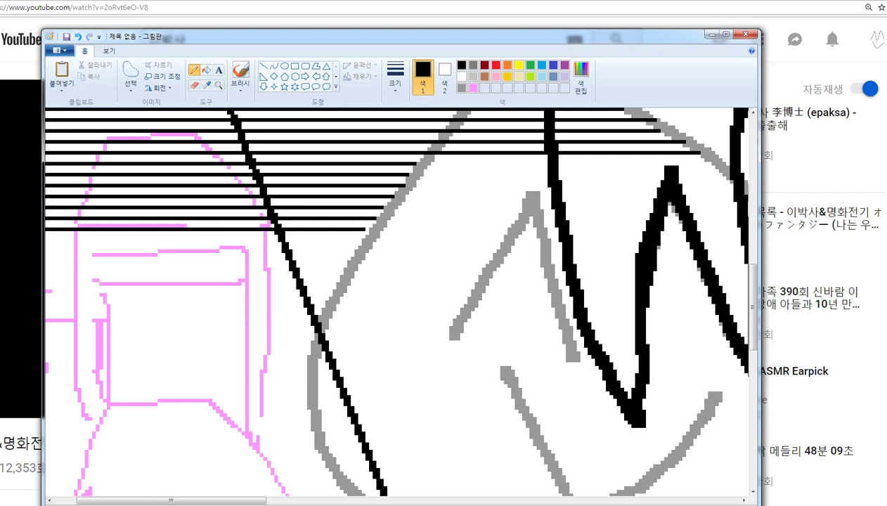
pyautogui.moveTo(370, 233); pyautogui.dragTo(45, 233)
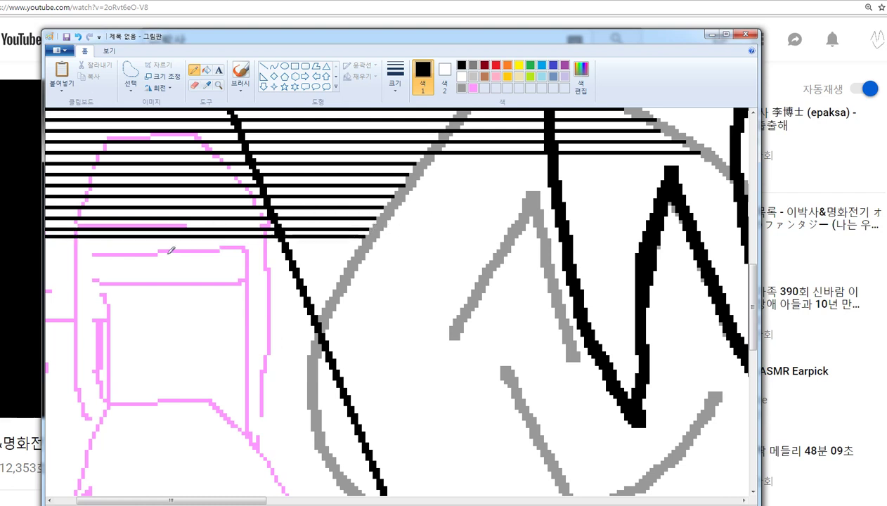
pyautogui.hotkey('ctrl', 'z')
pyautogui.moveTo(365, 239); pyautogui.dragTo(45, 239)
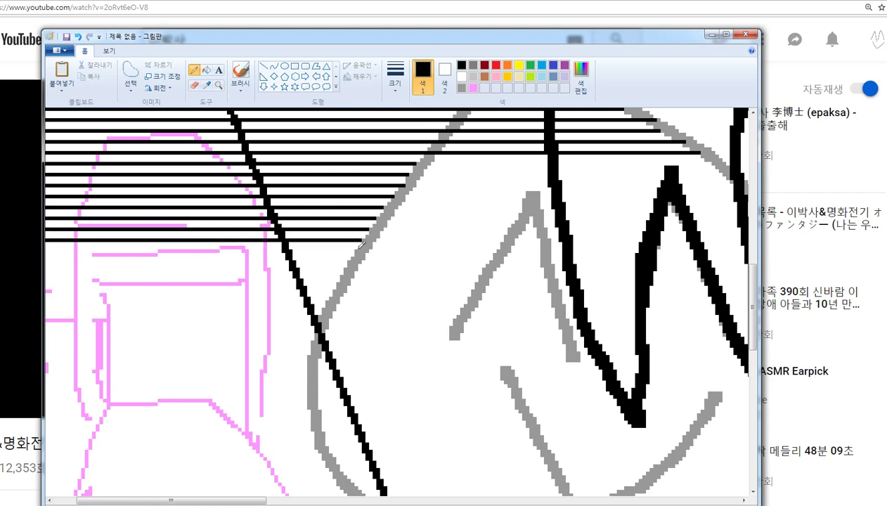
pyautogui.moveTo(360, 250); pyautogui.dragTo(45, 250)
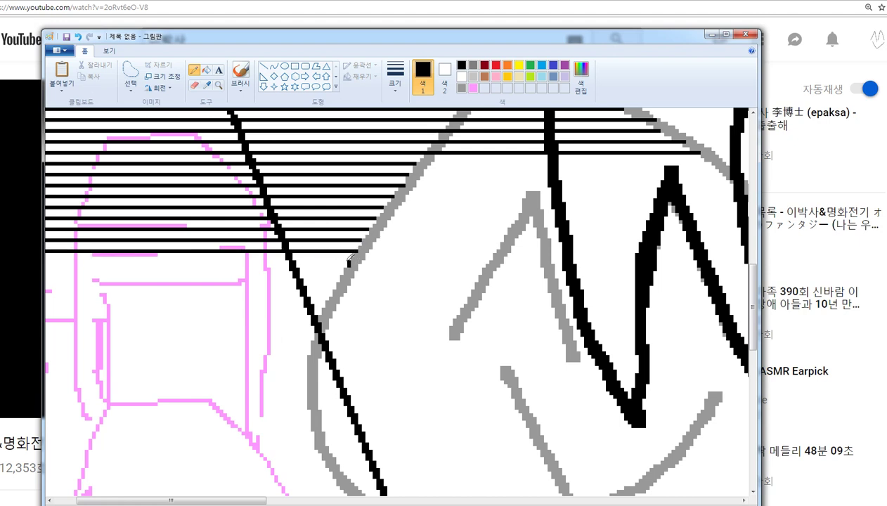
pyautogui.moveTo(352, 260); pyautogui.dragTo(45, 261)
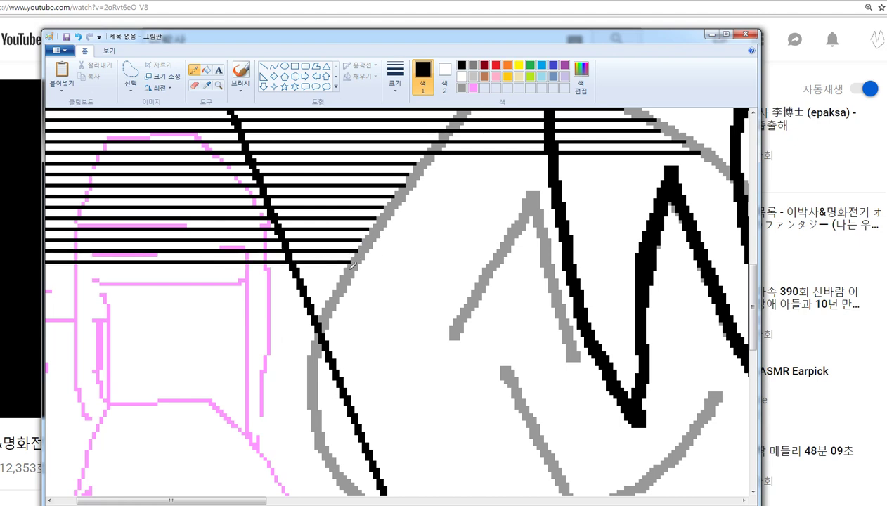
pyautogui.moveTo(342, 271); pyautogui.dragTo(45, 271)
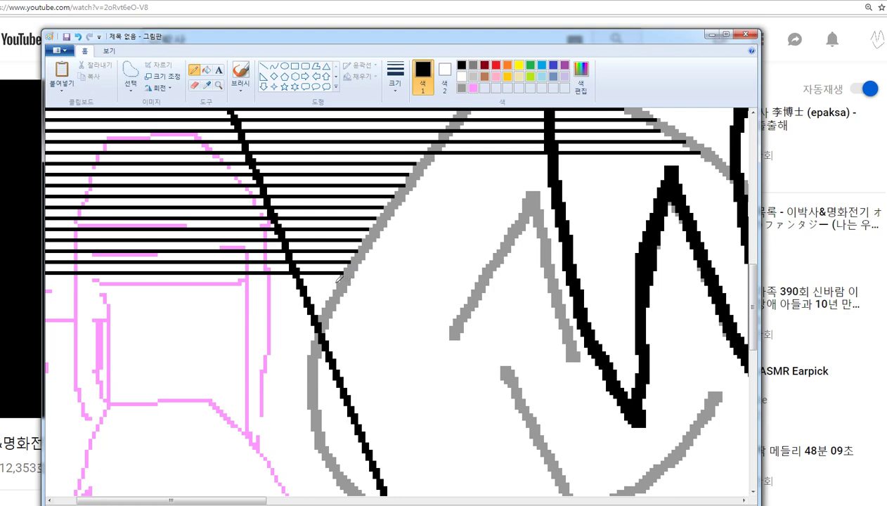
# Step: Draw five more black horizontal lines over the pink chair, down to where the black diagonal crosses the grey oval
pyautogui.moveTo(339, 281); pyautogui.dragTo(45, 282)
pyautogui.moveTo(332, 289); pyautogui.dragTo(45, 289)
pyautogui.hotkey('ctrl', 'z')
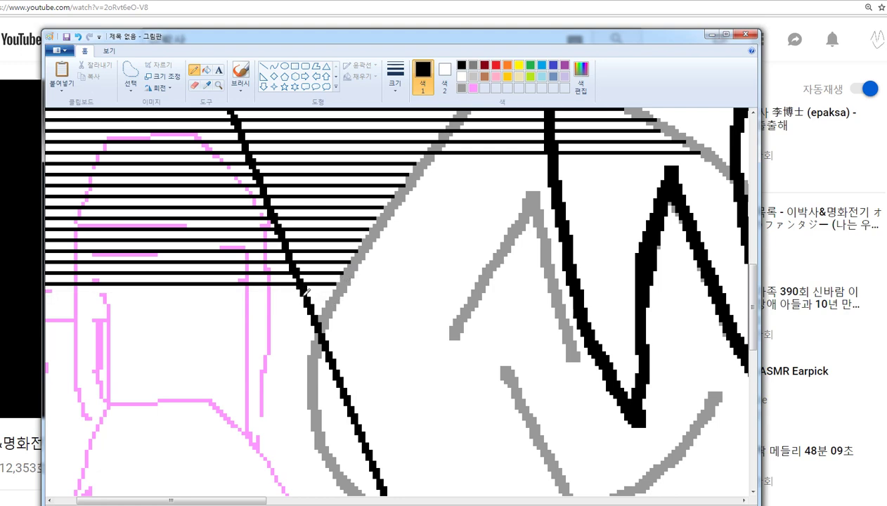
pyautogui.moveTo(331, 292); pyautogui.dragTo(45, 293)
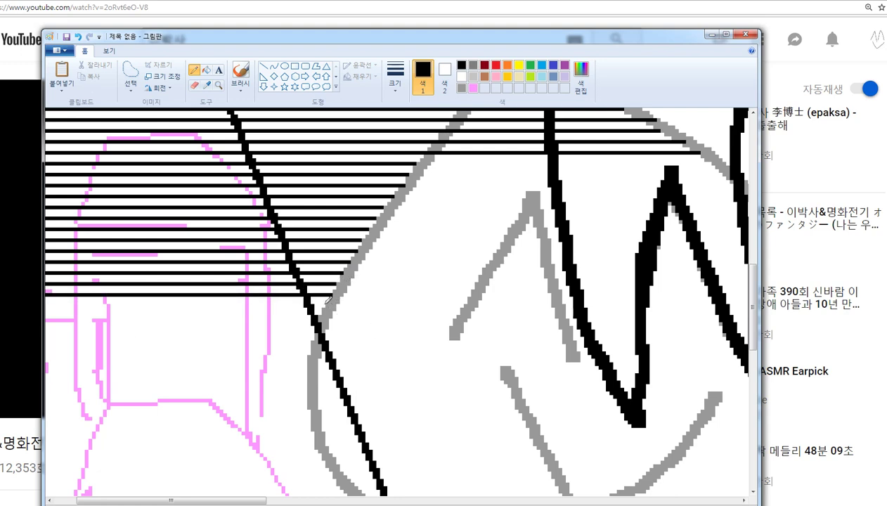
pyautogui.moveTo(324, 305); pyautogui.dragTo(45, 305)
pyautogui.moveTo(313, 317); pyautogui.dragTo(14, 315)
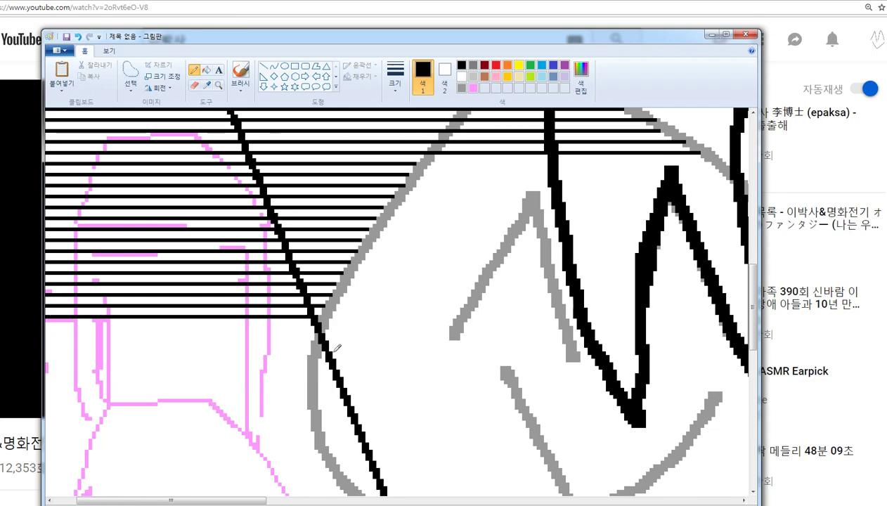
pyautogui.moveTo(313, 328); pyautogui.dragTo(48, 329)
# Step: Switch to YouTube and cancel the automatic playback of the next video
pyautogui.click(22, 330)
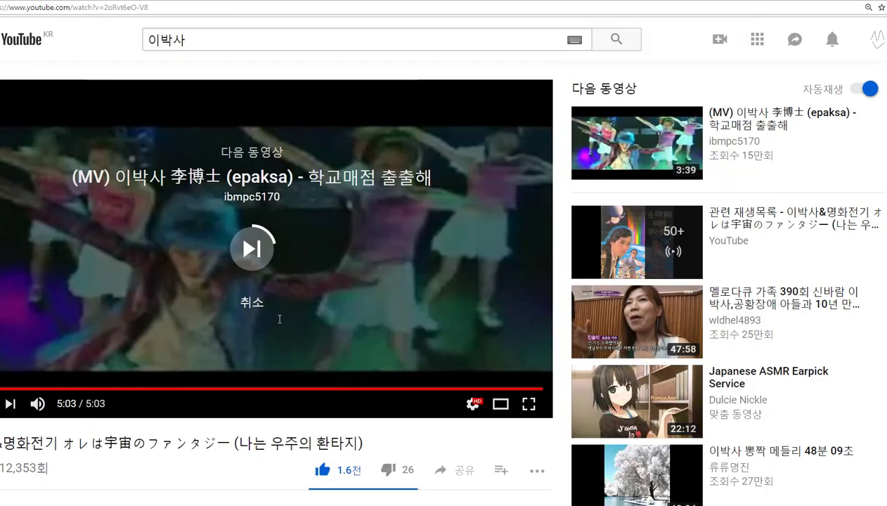
pyautogui.click(252, 302)
pyautogui.scroll(-4, 267, 302)
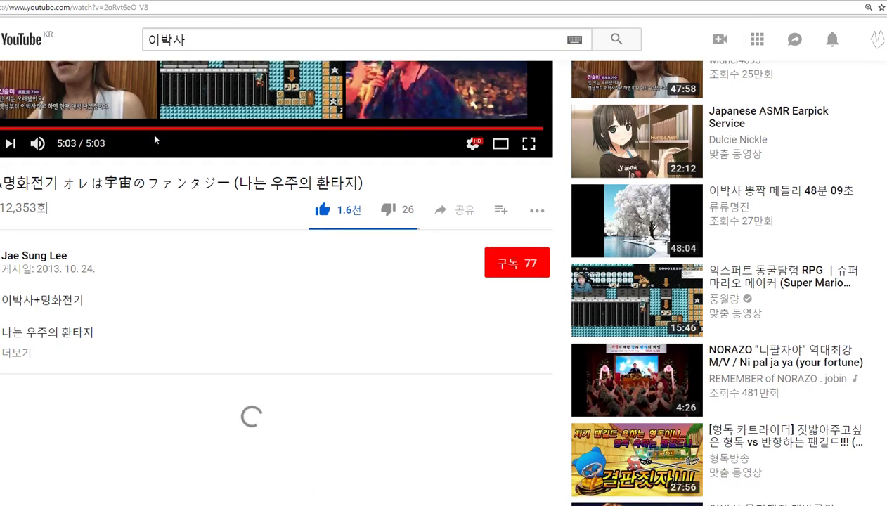
pyautogui.scroll(-2, 155, 140)
# Step: Search YouTube for 이박사 메들리 and open the video 신나는 이박사 메들리
pyautogui.click(244, 40)
pyautogui.write('메들ㄹ')
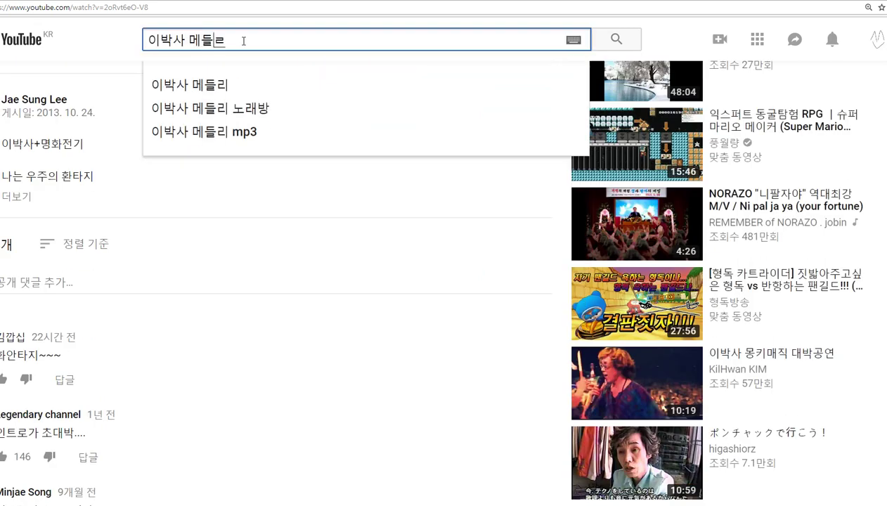
pyautogui.write('ㅣ')
pyautogui.press('Return')
pyautogui.scroll(-4, 35, 325)
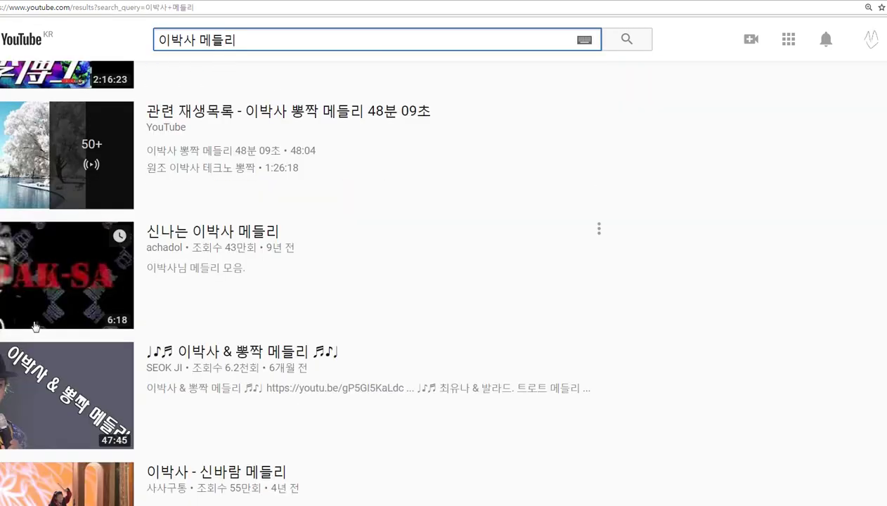
pyautogui.click(35, 325)
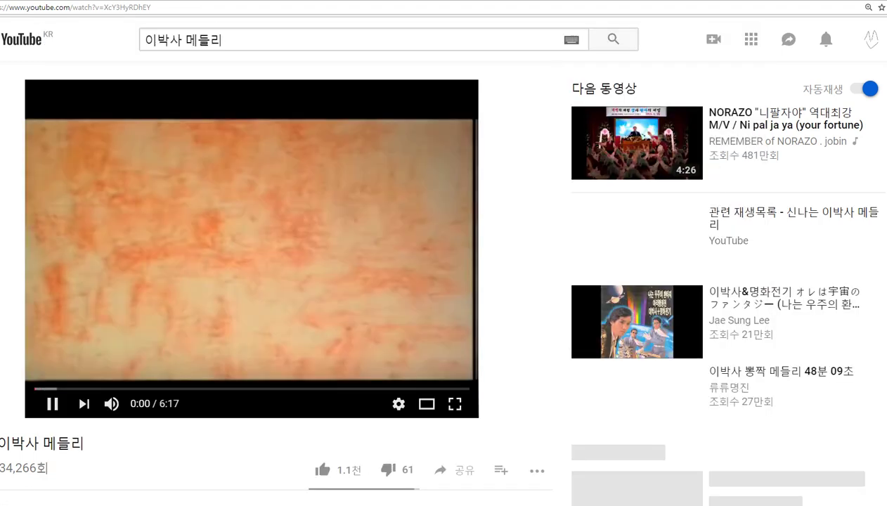
# Step: Skip a little ahead in the music video and adjust the system volume
pyautogui.click(80, 391)
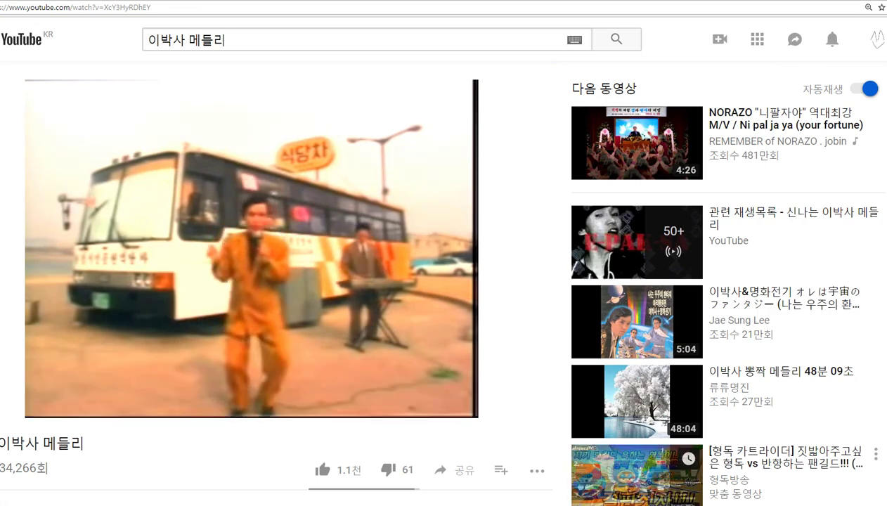
pyautogui.click(856, 505)
pyautogui.scroll(-1, 733, 439)
pyautogui.scroll(1, 729, 438)
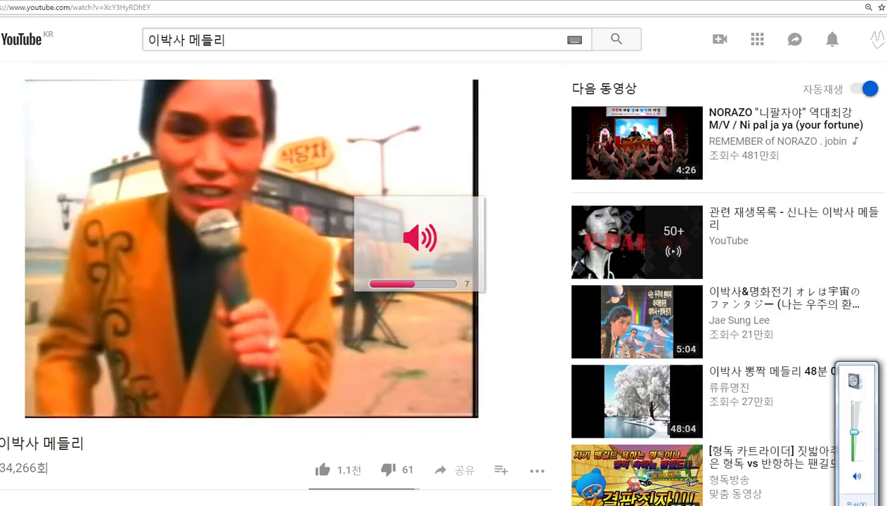
# Step: Switch to Paint, place its window beside the video, and add five black horizontal lines across the pink chair's lower part
pyautogui.click(100, 414)
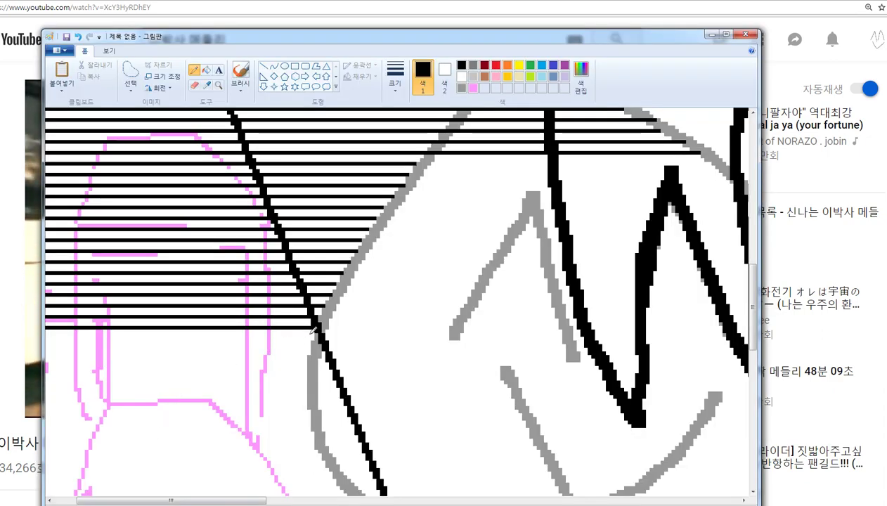
pyautogui.moveTo(352, 44)
pyautogui.mouseDown()
pyautogui.moveTo(614, 60)
pyautogui.moveTo(570, 29)
pyautogui.moveTo(764, 24)
pyautogui.mouseUp()
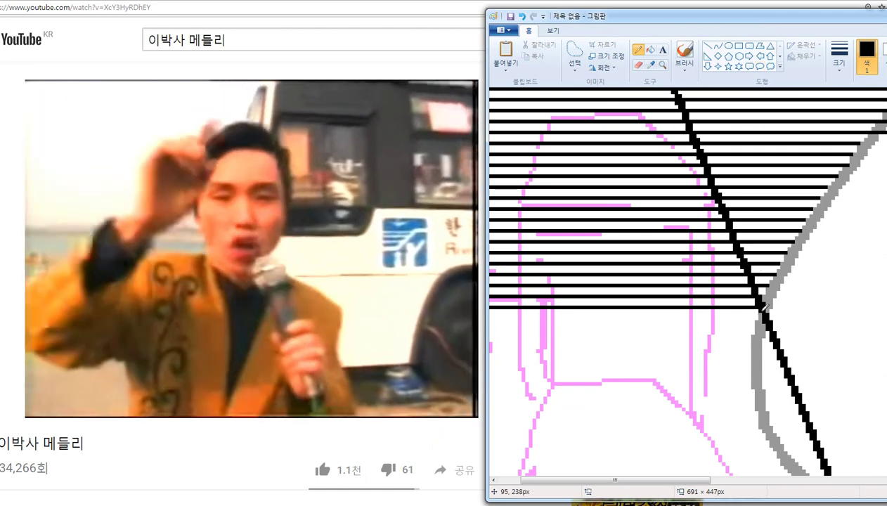
pyautogui.moveTo(757, 317); pyautogui.dragTo(492, 317)
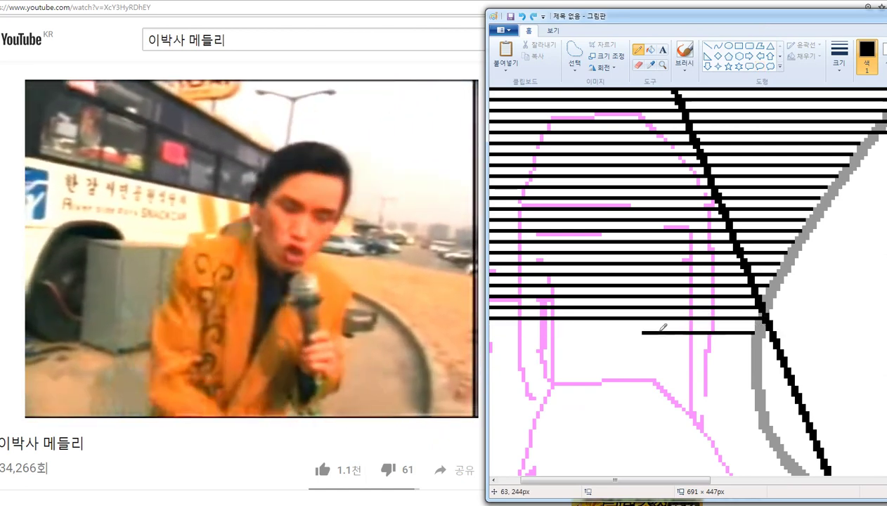
pyautogui.moveTo(755, 329); pyautogui.dragTo(367, 331)
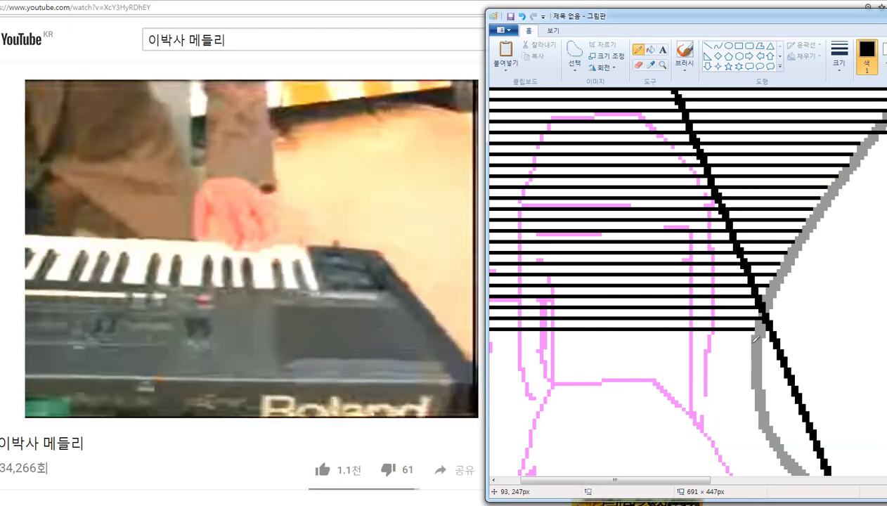
pyautogui.moveTo(753, 343); pyautogui.dragTo(376, 345)
pyautogui.hotkey('ctrl', 'z')
pyautogui.moveTo(747, 340); pyautogui.dragTo(421, 340)
pyautogui.moveTo(689, 337)
pyautogui.mouseDown()
pyautogui.moveTo(758, 335)
pyautogui.moveTo(753, 347)
pyautogui.moveTo(461, 347)
pyautogui.mouseUp()
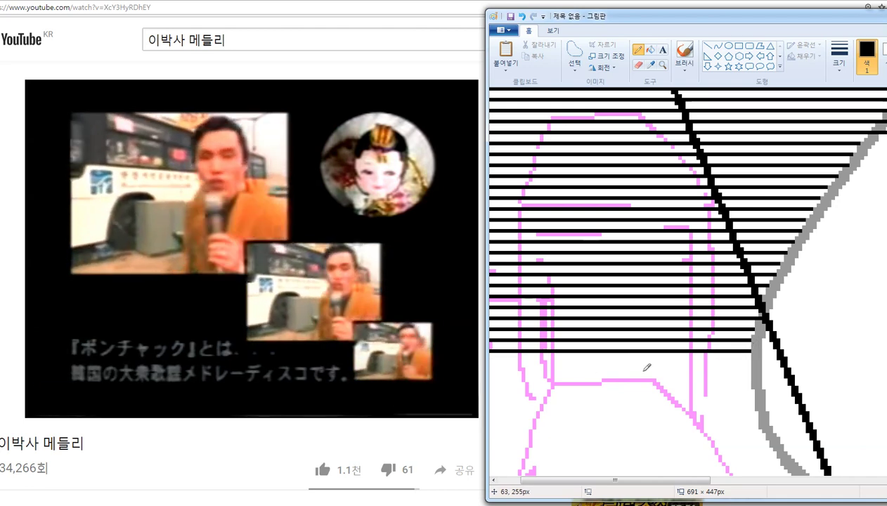
pyautogui.moveTo(754, 358); pyautogui.dragTo(475, 361)
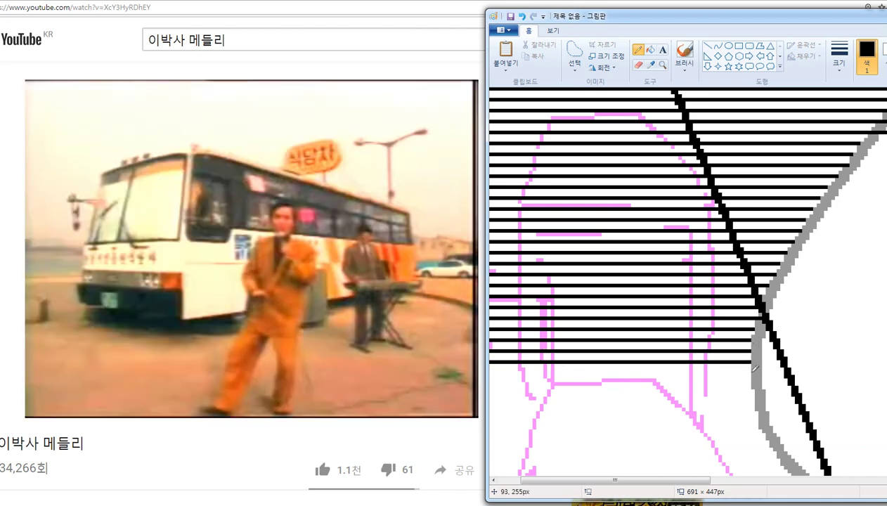
# Step: Add four black horizontal lines across the pink chair's seat area, each ending at the grey figure's left outline
pyautogui.moveTo(751, 371); pyautogui.dragTo(478, 372)
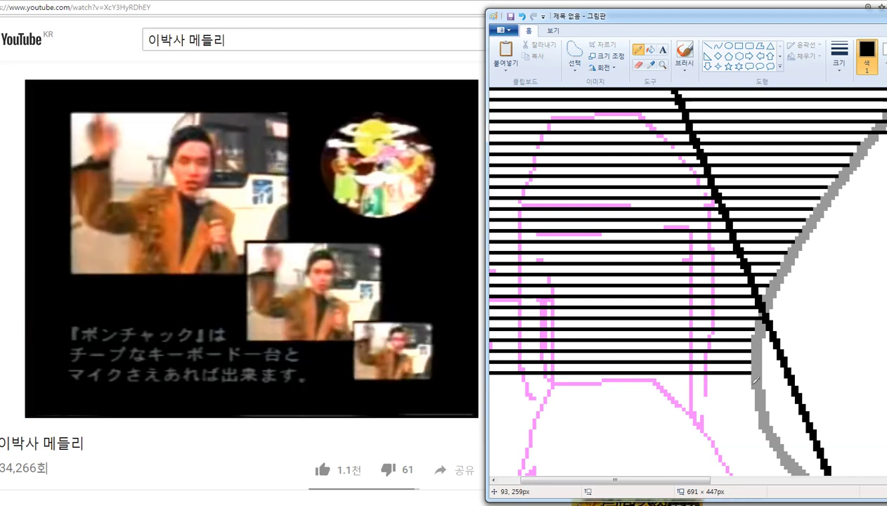
pyautogui.moveTo(754, 384); pyautogui.dragTo(492, 383)
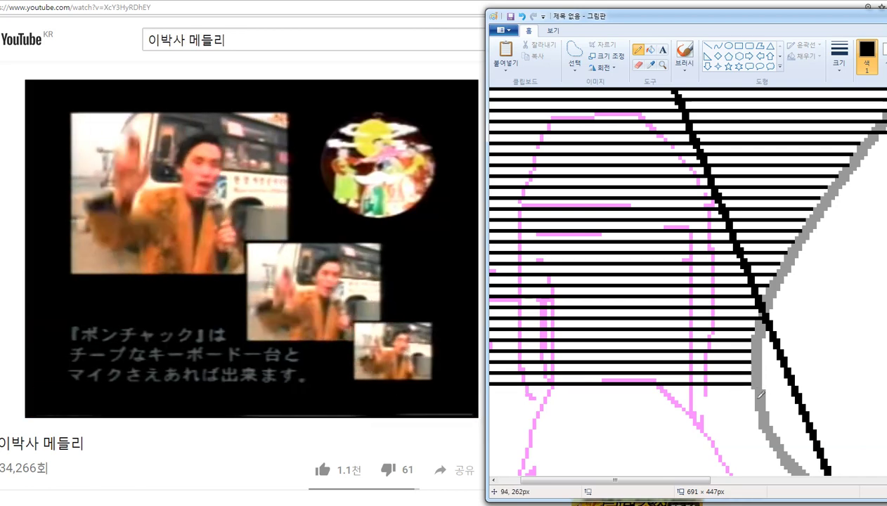
pyautogui.moveTo(759, 396); pyautogui.dragTo(346, 375)
pyautogui.hotkey('ctrl', 'z')
pyautogui.moveTo(754, 396); pyautogui.dragTo(480, 393)
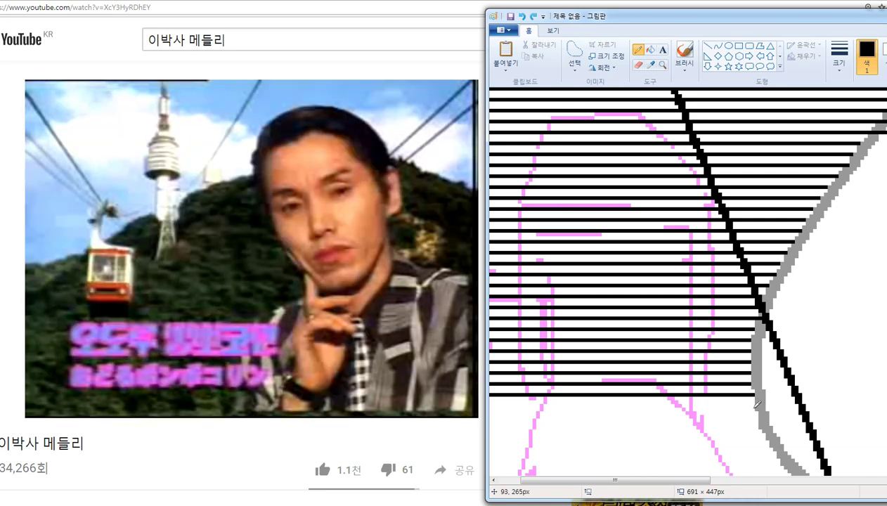
pyautogui.moveTo(755, 407); pyautogui.dragTo(483, 408)
pyautogui.hotkey('ctrl', 'z')
pyautogui.moveTo(754, 406); pyautogui.dragTo(482, 405)
pyautogui.scroll(-3, 689, 366)
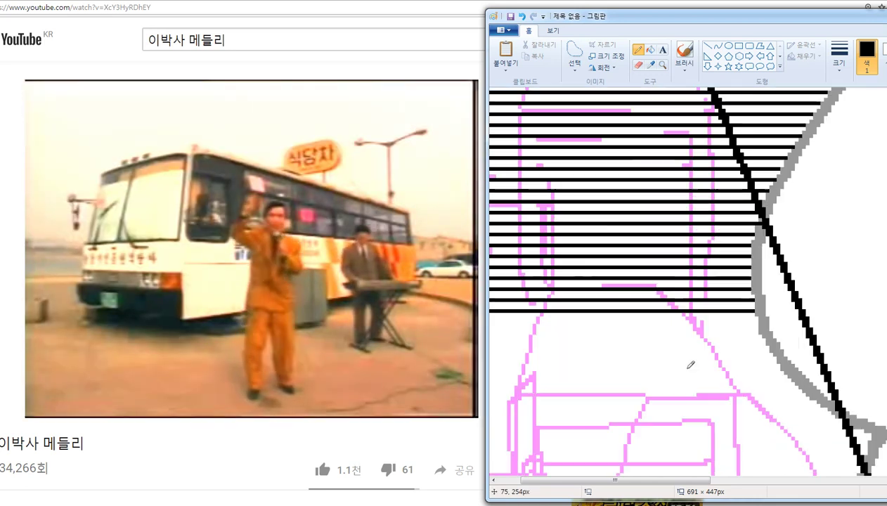
pyautogui.moveTo(756, 322); pyautogui.dragTo(610, 321)
pyautogui.hotkey('ctrl', 'z')
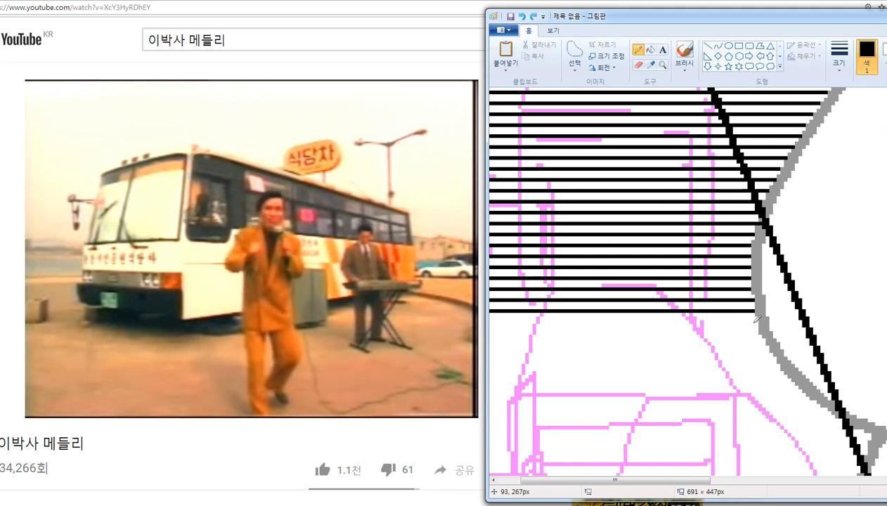
pyautogui.moveTo(750, 321); pyautogui.dragTo(461, 316)
pyautogui.hotkey('ctrl', 'z')
pyautogui.moveTo(757, 322); pyautogui.dragTo(557, 322)
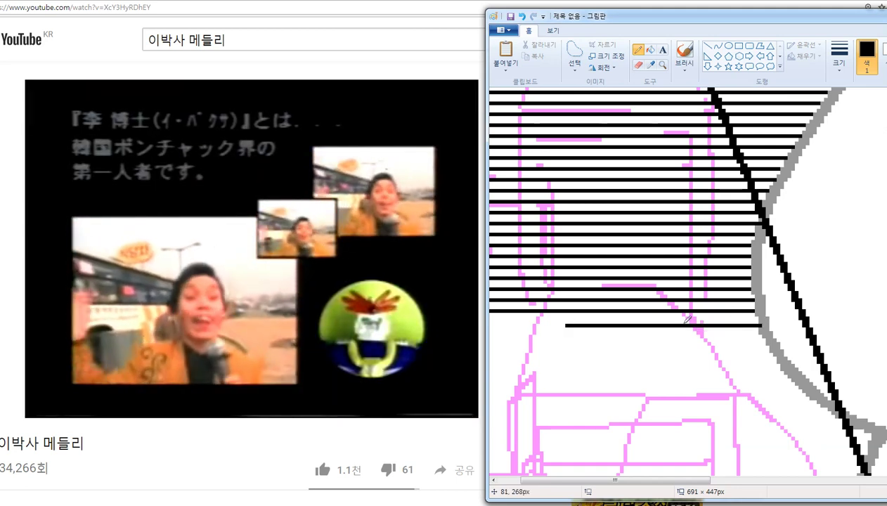
pyautogui.hotkey('ctrl', 'z')
# Step: Continue the hatching with seven black horizontal lines from the grey outline's lower curve, stopping just above the next pink chair part
pyautogui.moveTo(757, 323); pyautogui.dragTo(482, 327)
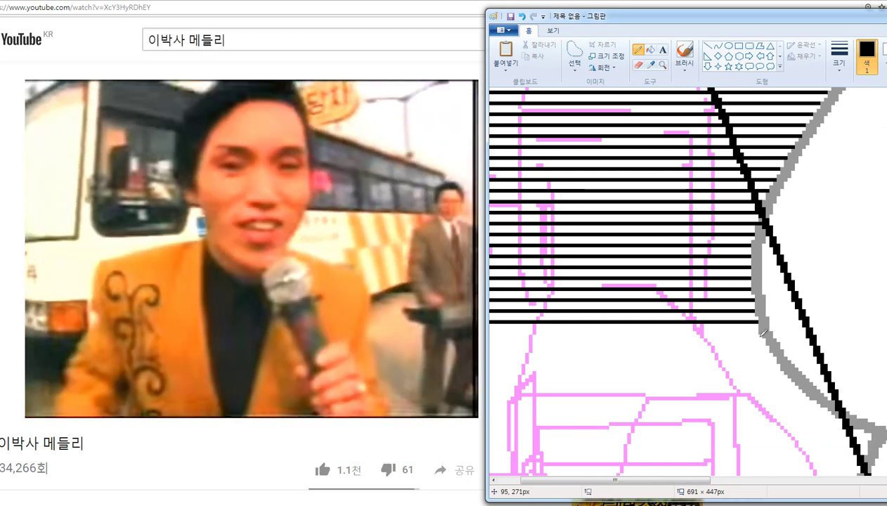
pyautogui.moveTo(757, 333); pyautogui.dragTo(482, 333)
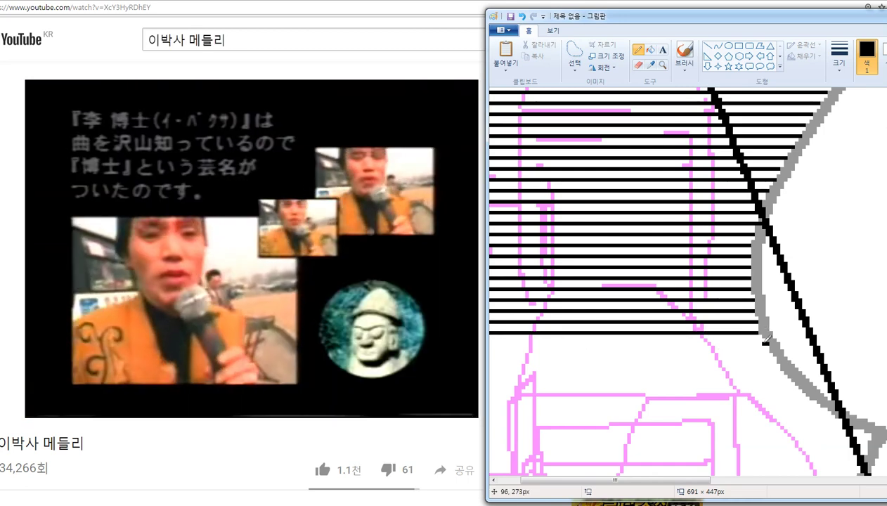
pyautogui.moveTo(761, 343); pyautogui.dragTo(489, 343)
pyautogui.moveTo(770, 353); pyautogui.dragTo(489, 354)
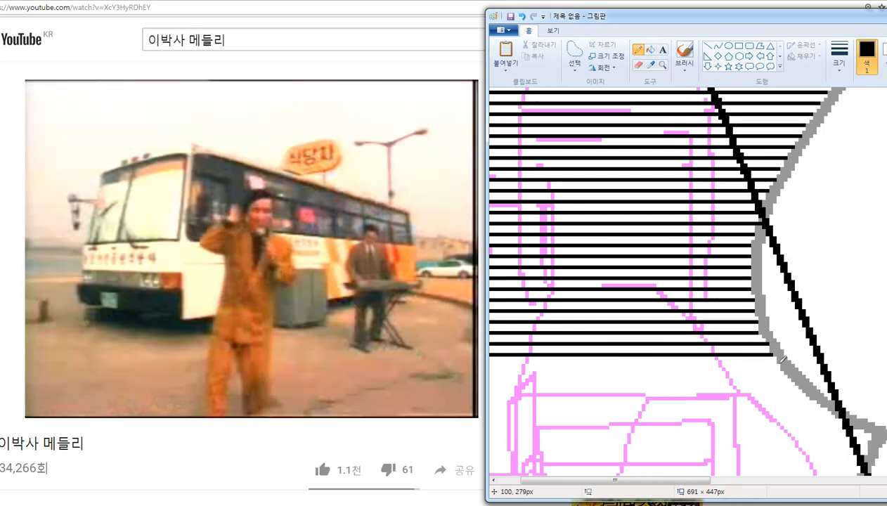
pyautogui.moveTo(765, 365); pyautogui.dragTo(489, 364)
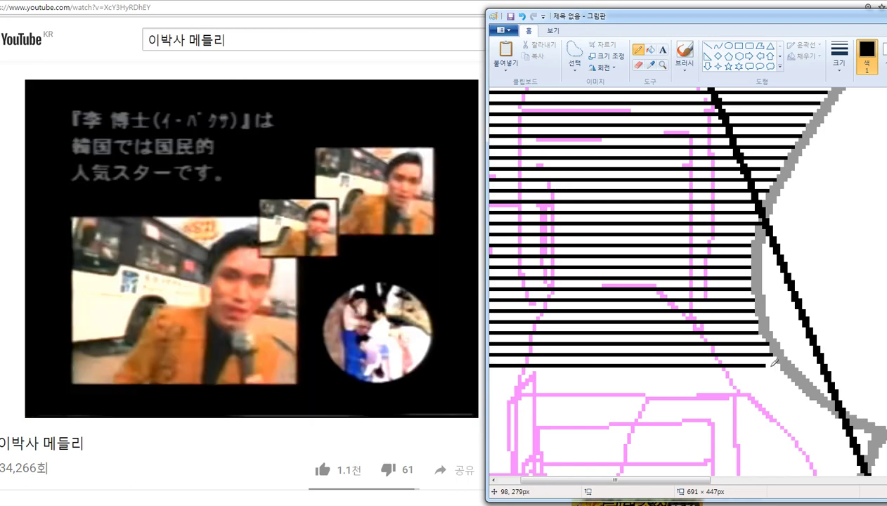
pyautogui.moveTo(784, 375); pyautogui.dragTo(489, 374)
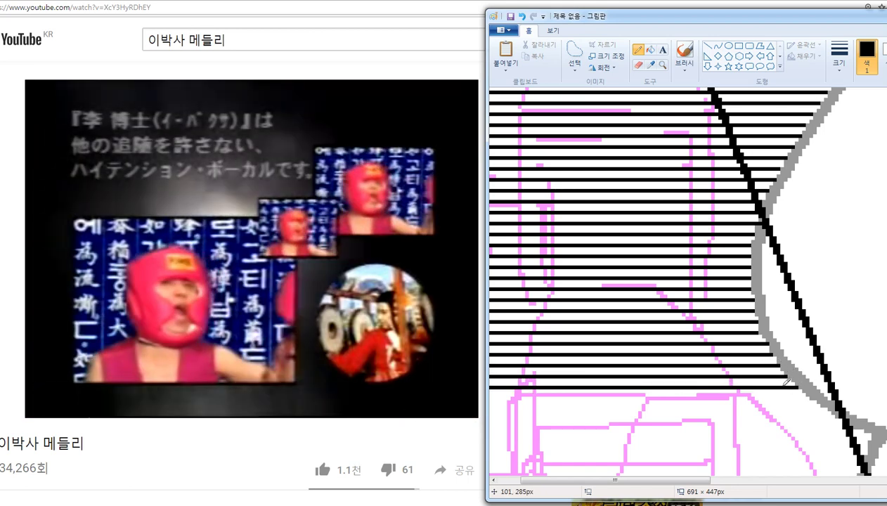
# Step: Add one more black horizontal line along the next chair part's upper edge and remove the stray mark beside the grey outline
pyautogui.scroll(-3, 798, 383)
pyautogui.moveTo(805, 300); pyautogui.dragTo(490, 300)
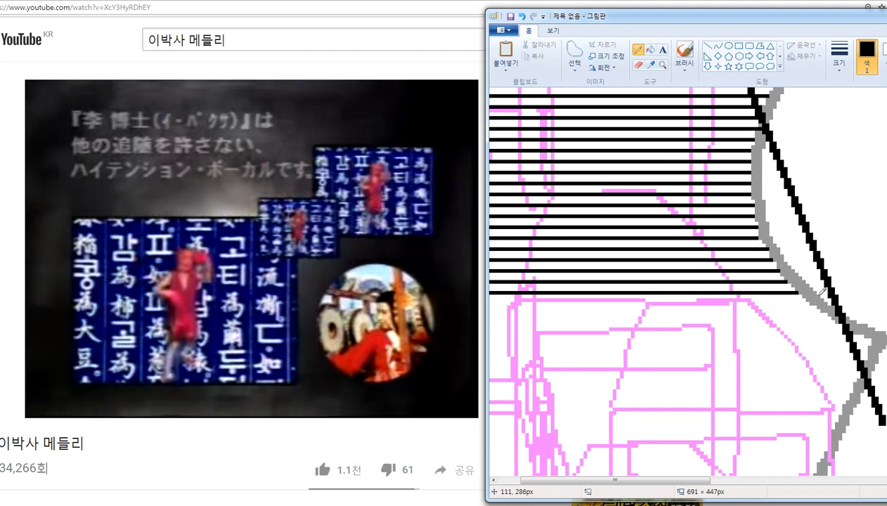
pyautogui.click(446, 304)
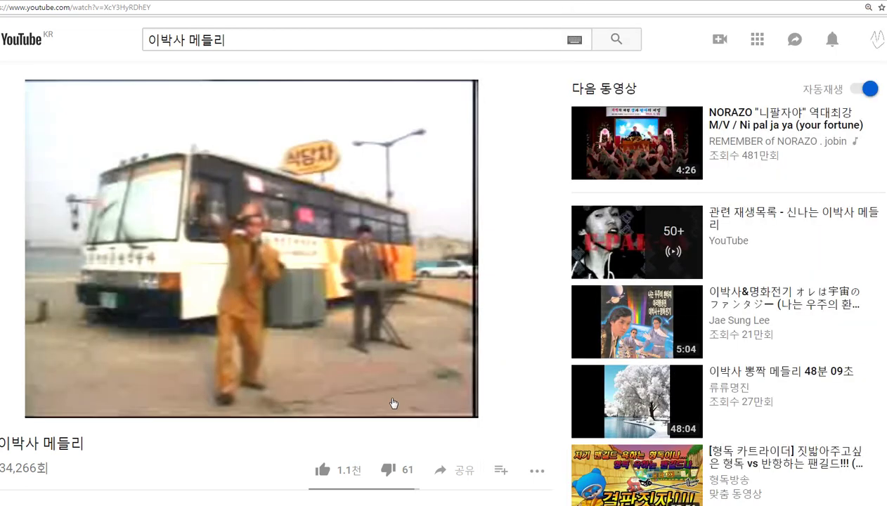
pyautogui.hotkey('alt', 'Tab')
pyautogui.hotkey('ctrl', 'z')
pyautogui.moveTo(804, 307)
pyautogui.mouseDown()
pyautogui.moveTo(516, 315)
pyautogui.moveTo(442, 306)
pyautogui.moveTo(747, 299)
pyautogui.moveTo(808, 303)
pyautogui.mouseUp()
pyautogui.hotkey('ctrl', 'z')
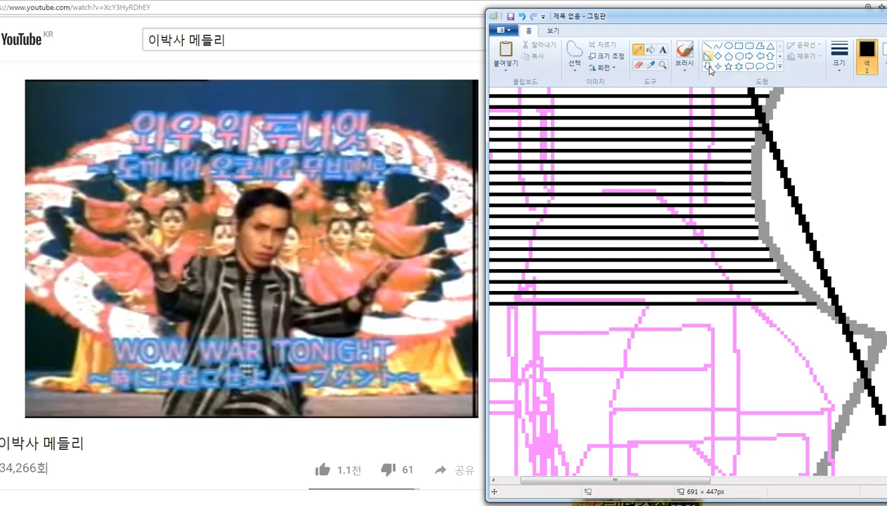
# Step: Examine the hatched floor, the remaining pink chairs and the whole scene at different zoom levels
pyautogui.scroll(-4, 699, 201)
pyautogui.scroll(5, 674, 229)
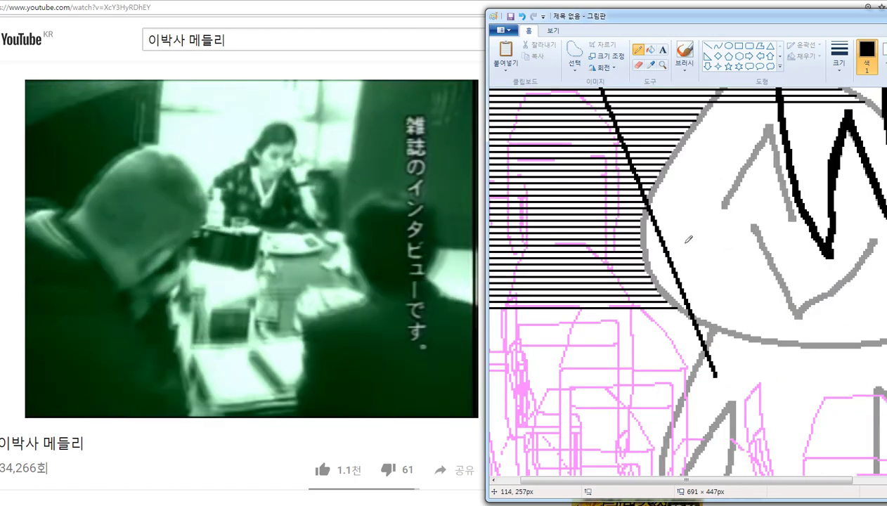
pyautogui.scroll(-3, 682, 243)
pyautogui.scroll(1, 651, 337)
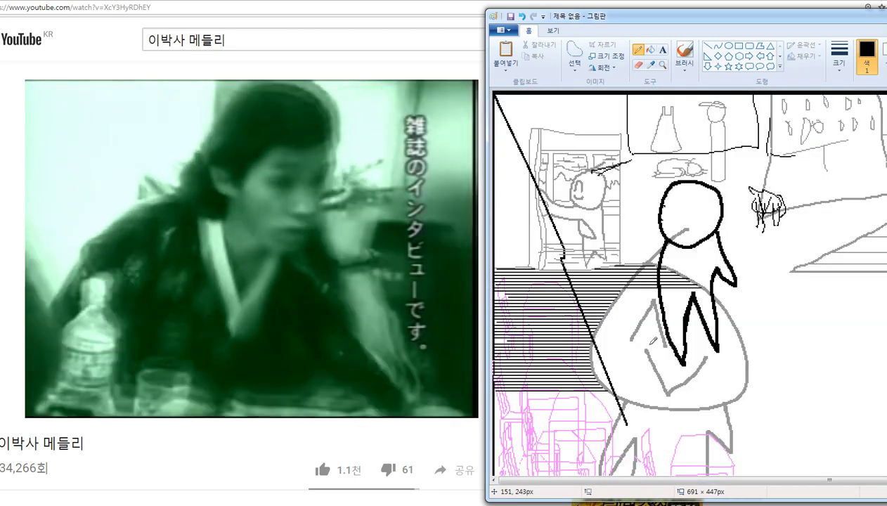
pyautogui.scroll(-3, 635, 448)
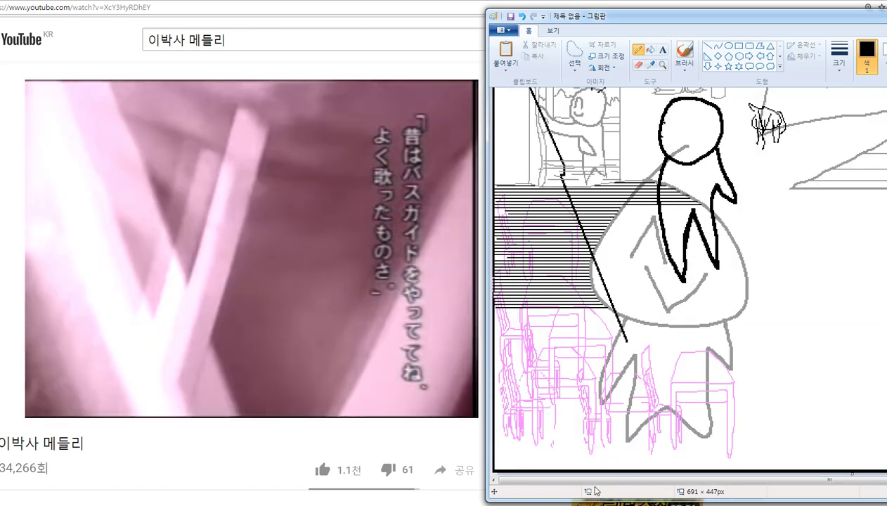
pyautogui.scroll(1, 603, 443)
pyautogui.scroll(-3, 609, 432)
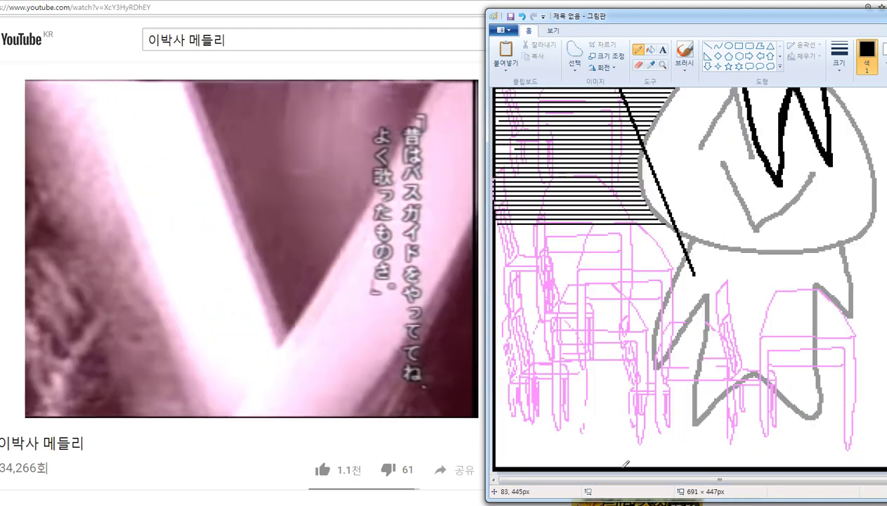
pyautogui.scroll(2, 682, 481)
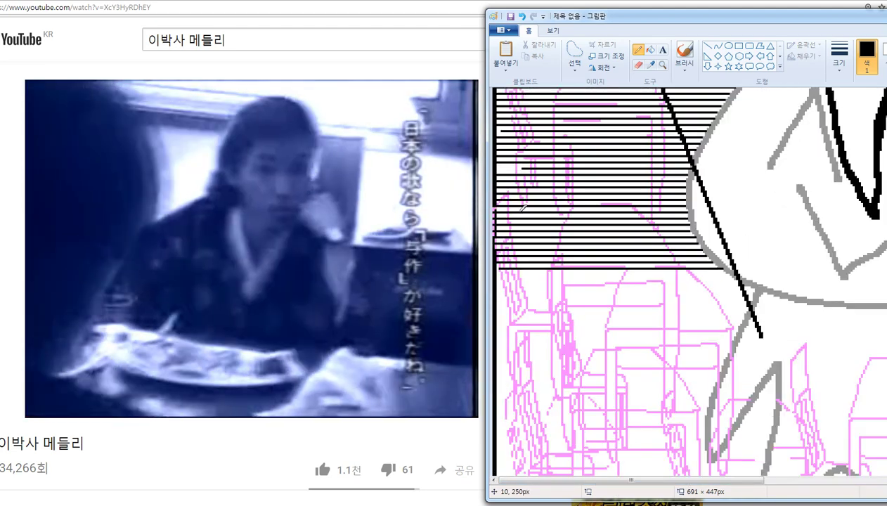
pyautogui.scroll(-3, 577, 278)
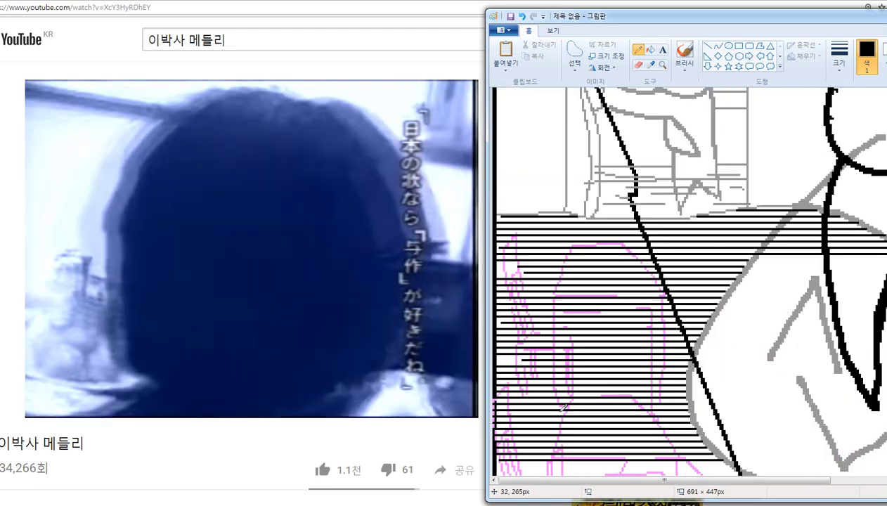
pyautogui.moveTo(585, 481); pyautogui.dragTo(865, 479)
pyautogui.moveTo(742, 285); pyautogui.dragTo(677, 307)
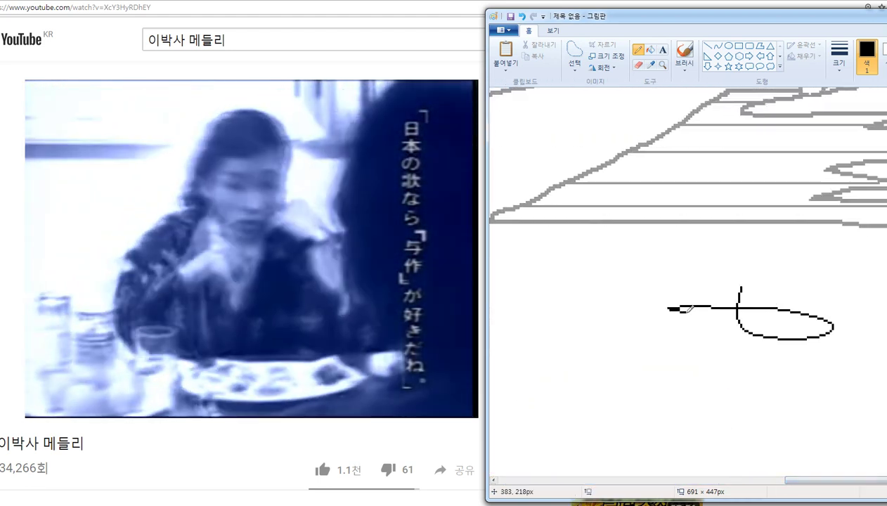
pyautogui.hotkey('ctrl', 'z')
pyautogui.moveTo(690, 261); pyautogui.dragTo(795, 324)
pyautogui.hotkey('ctrl', 'z')
pyautogui.scroll(-2, 694, 272)
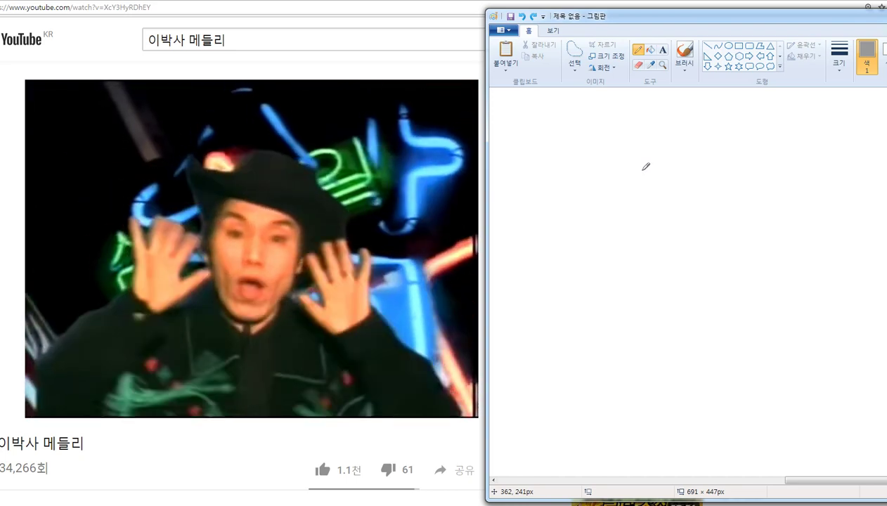
pyautogui.moveTo(775, 157)
pyautogui.mouseDown()
pyautogui.moveTo(792, 151)
pyautogui.moveTo(727, 144)
pyautogui.moveTo(735, 153)
pyautogui.mouseUp()
pyautogui.hotkey('ctrl', 'z')
pyautogui.hotkey('ctrl', 'z')
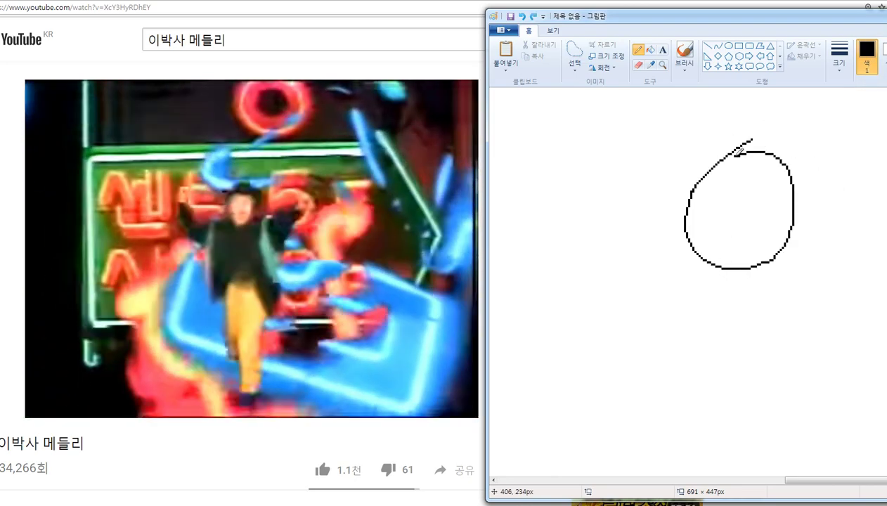
pyautogui.hotkey('ctrl', 'z')
pyautogui.moveTo(796, 129)
pyautogui.mouseDown()
pyautogui.moveTo(772, 198)
pyautogui.moveTo(723, 144)
pyautogui.moveTo(770, 144)
pyautogui.mouseUp()
pyautogui.hotkey('ctrl', 'z')
pyautogui.hotkey('ctrl', 'z')
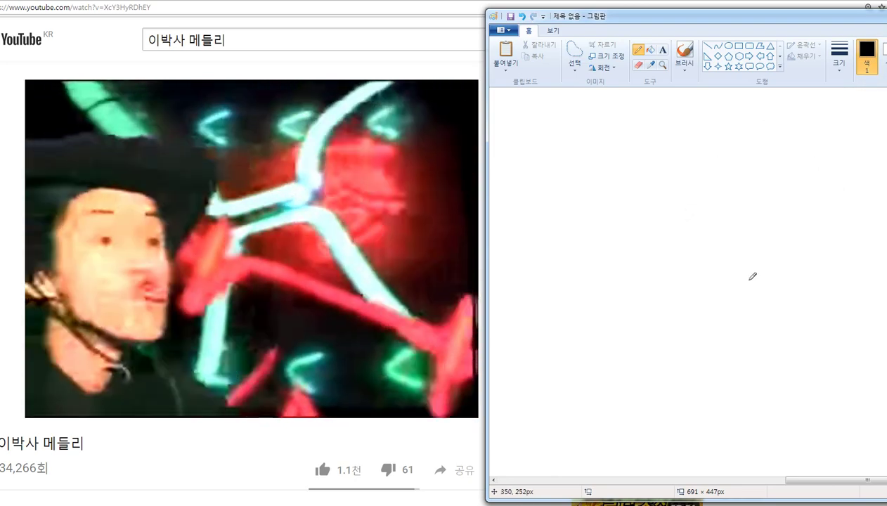
pyautogui.moveTo(792, 193); pyautogui.dragTo(788, 191)
pyautogui.hotkey('ctrl', 'z')
# Step: Draw a rounded black head outline on the blank floor and try a body line descending from it
pyautogui.moveTo(747, 128)
pyautogui.mouseDown()
pyautogui.moveTo(710, 121)
pyautogui.moveTo(768, 221)
pyautogui.moveTo(699, 135)
pyautogui.mouseUp()
pyautogui.hotkey('ctrl', 'z')
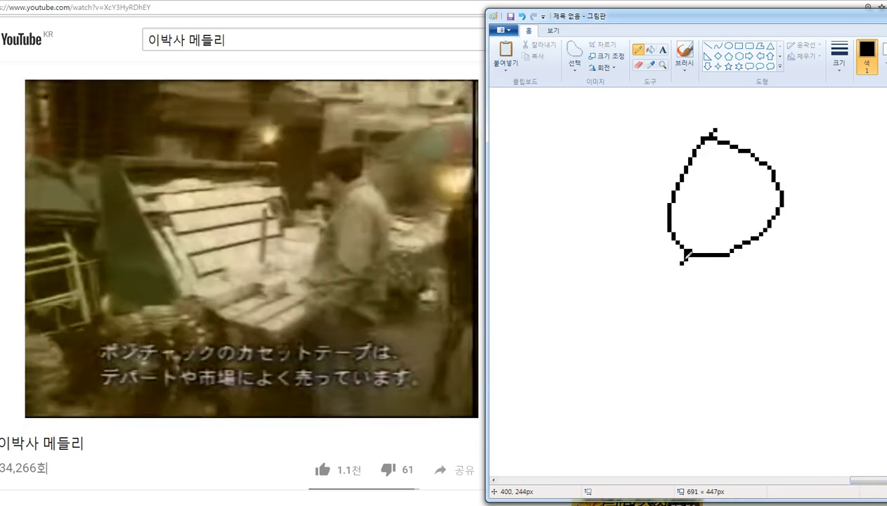
pyautogui.moveTo(683, 260); pyautogui.dragTo(685, 374)
pyautogui.hotkey('ctrl', 'z')
pyautogui.moveTo(679, 261); pyautogui.dragTo(641, 411)
pyautogui.hotkey('ctrl', 'z')
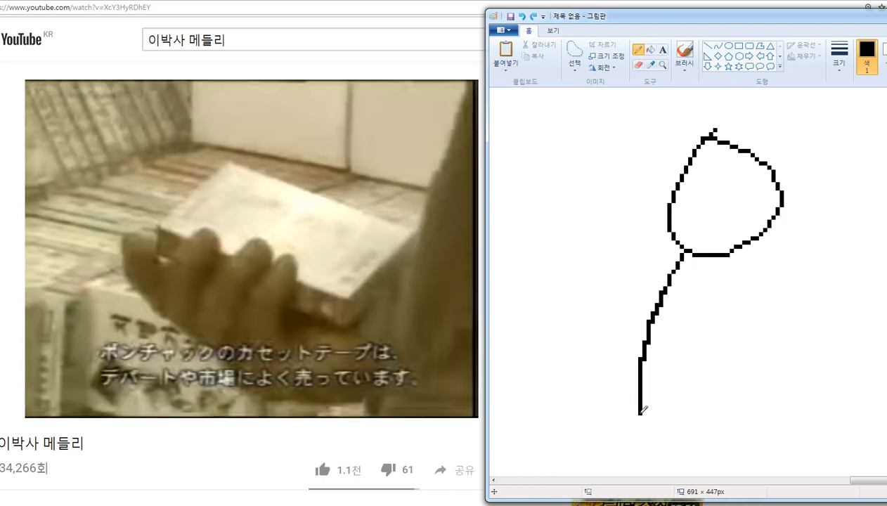
pyautogui.hotkey('ctrl', 'z')
# Step: Choose the Marker brush and block in a figure's body below the head outline with overlapping wide black strokes
pyautogui.click(692, 66)
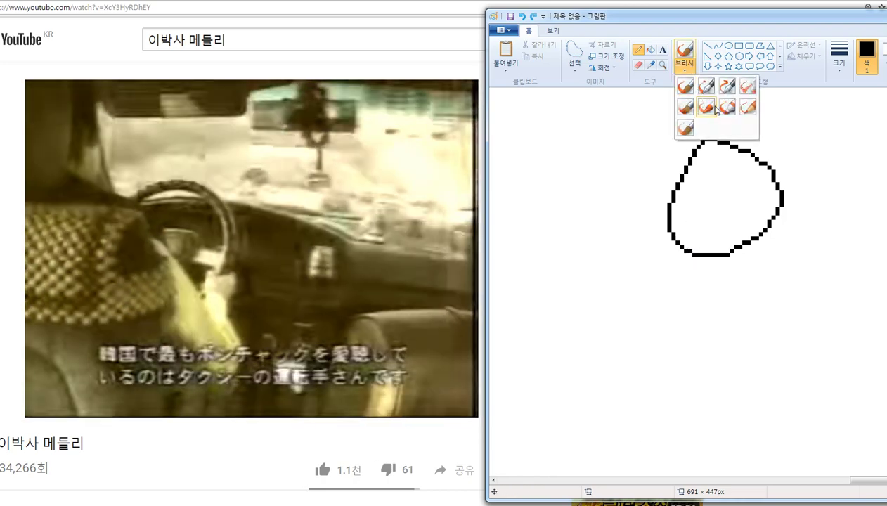
pyautogui.click(726, 106)
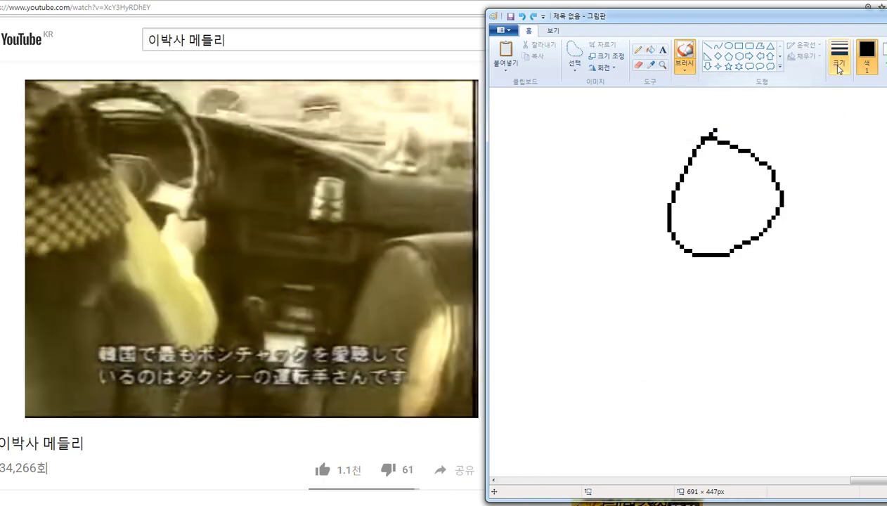
pyautogui.click(839, 68)
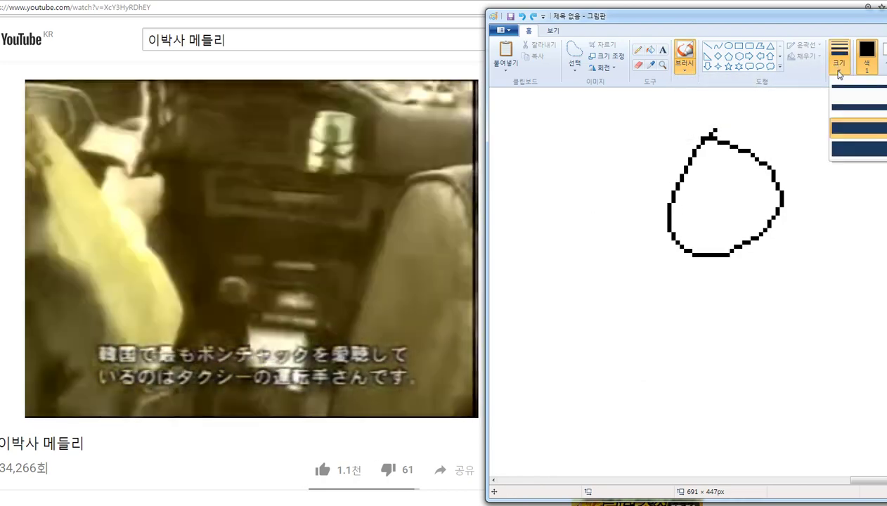
pyautogui.click(850, 130)
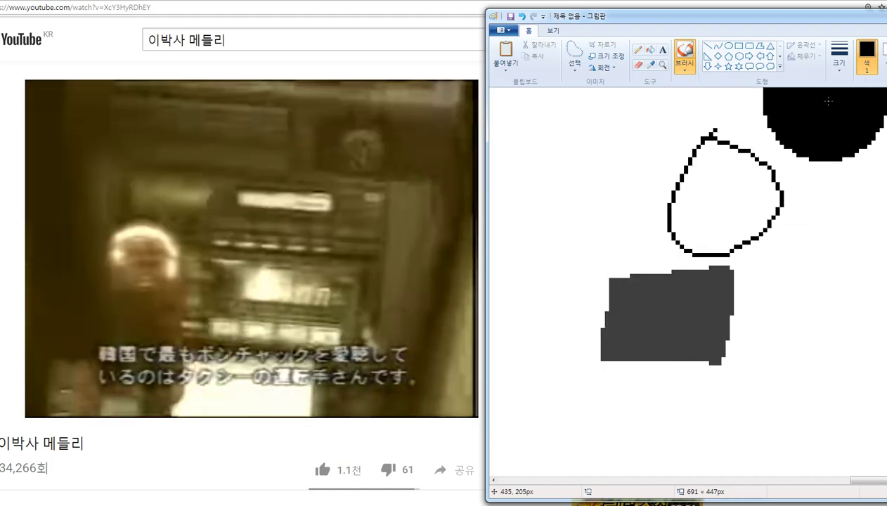
pyautogui.click(839, 68)
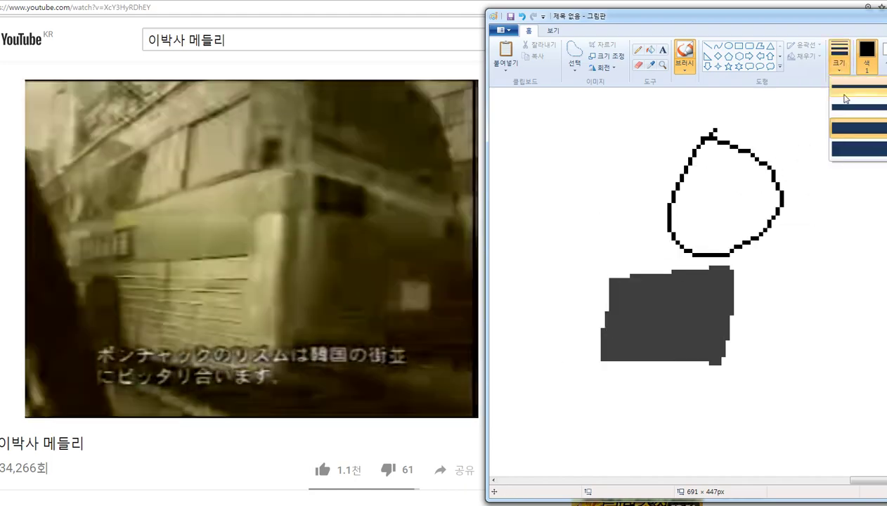
pyautogui.click(847, 107)
pyautogui.moveTo(717, 329); pyautogui.dragTo(755, 340)
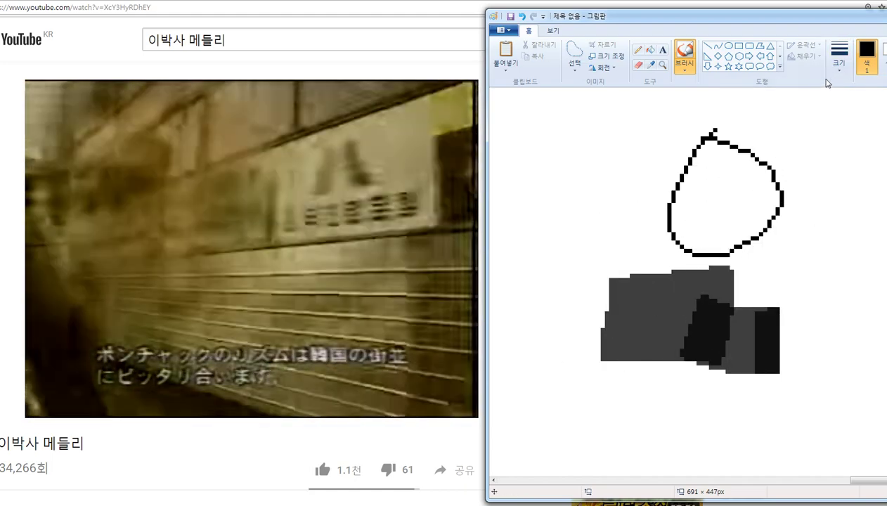
# Step: Change the marker width and add thin black strokes joining the head outline to the body and along its side
pyautogui.click(839, 69)
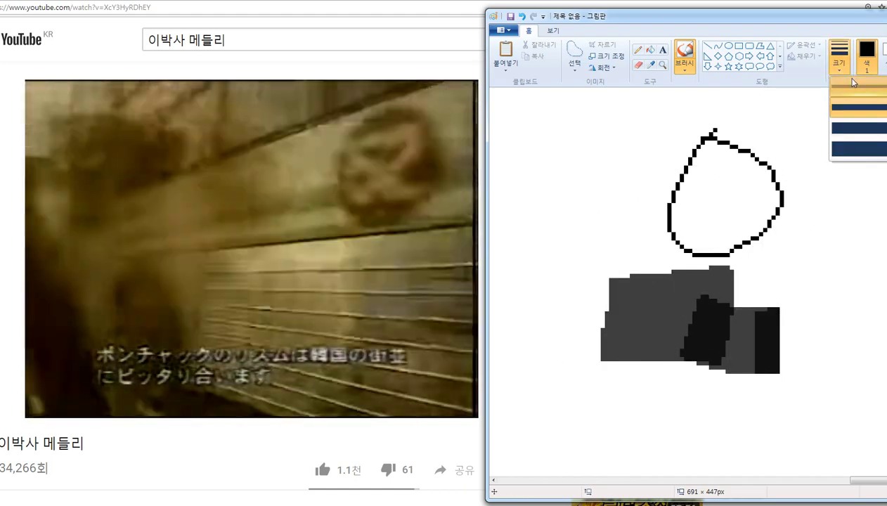
pyautogui.click(850, 147)
pyautogui.click(839, 67)
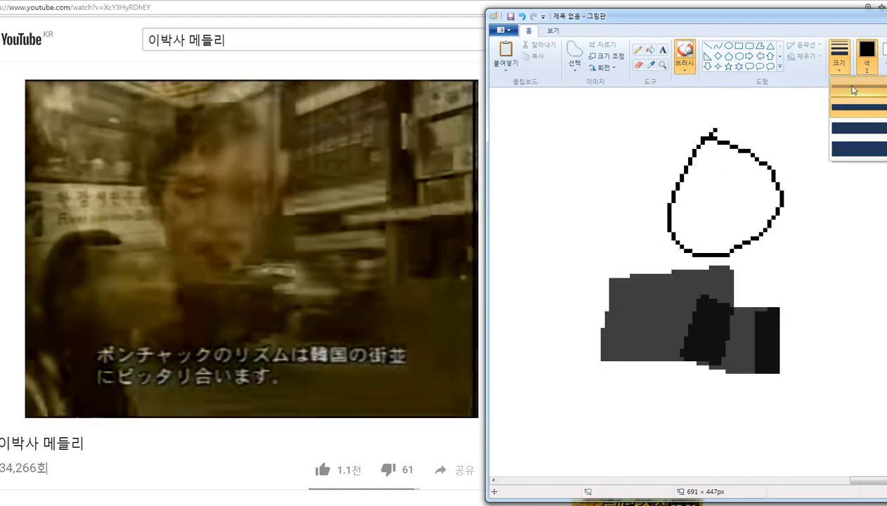
pyautogui.click(850, 146)
pyautogui.moveTo(689, 266)
pyautogui.mouseDown()
pyautogui.moveTo(737, 259)
pyautogui.moveTo(748, 269)
pyautogui.moveTo(768, 301)
pyautogui.moveTo(778, 366)
pyautogui.mouseUp()
pyautogui.click(772, 382)
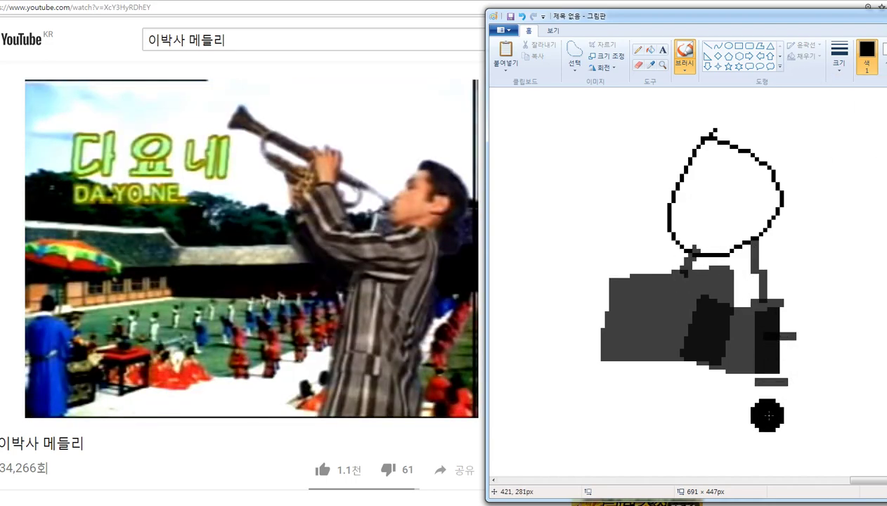
# Step: Undo the last marker strokes and draw two short legs with a dark horizontal base beneath the black figure's body
pyautogui.hotkey('ctrl', 'z')
pyautogui.hotkey('ctrl', 'z')
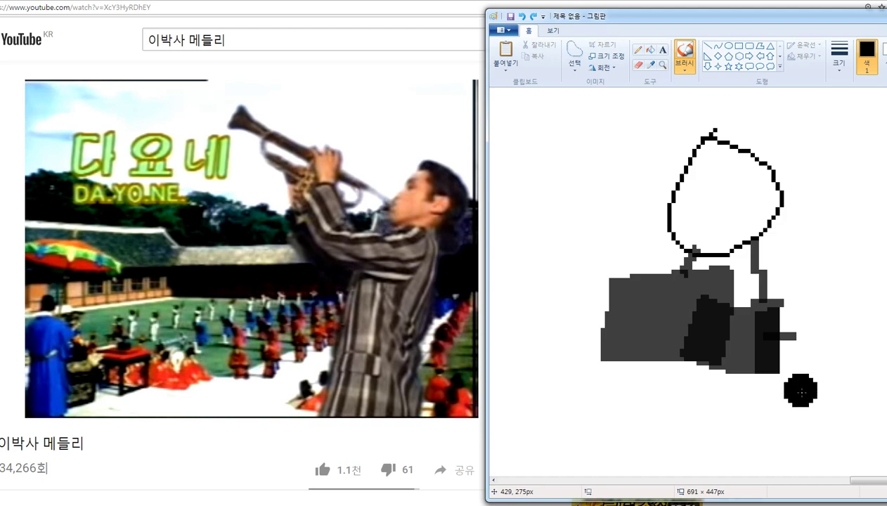
pyautogui.moveTo(767, 337); pyautogui.dragTo(794, 337)
pyautogui.moveTo(785, 370); pyautogui.dragTo(797, 394)
pyautogui.moveTo(784, 393)
pyautogui.mouseDown()
pyautogui.moveTo(795, 416)
pyautogui.moveTo(771, 445)
pyautogui.mouseUp()
pyautogui.moveTo(661, 357); pyautogui.dragTo(665, 395)
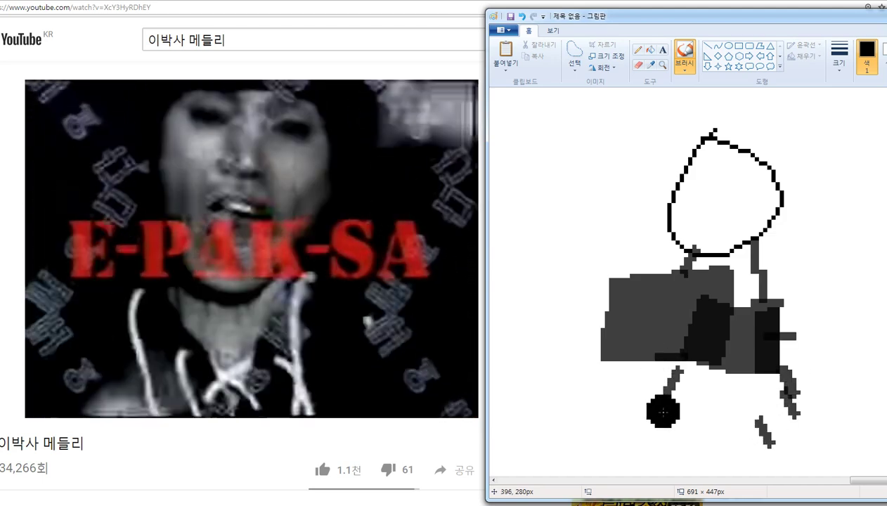
pyautogui.click(679, 369)
pyautogui.click(667, 389)
pyautogui.moveTo(650, 441)
pyautogui.mouseDown()
pyautogui.moveTo(675, 426)
pyautogui.moveTo(668, 417)
pyautogui.moveTo(768, 416)
pyautogui.moveTo(732, 400)
pyautogui.moveTo(748, 435)
pyautogui.moveTo(728, 430)
pyautogui.moveTo(714, 439)
pyautogui.mouseUp()
pyautogui.scroll(-3, 537, 345)
pyautogui.scroll(3, 766, 478)
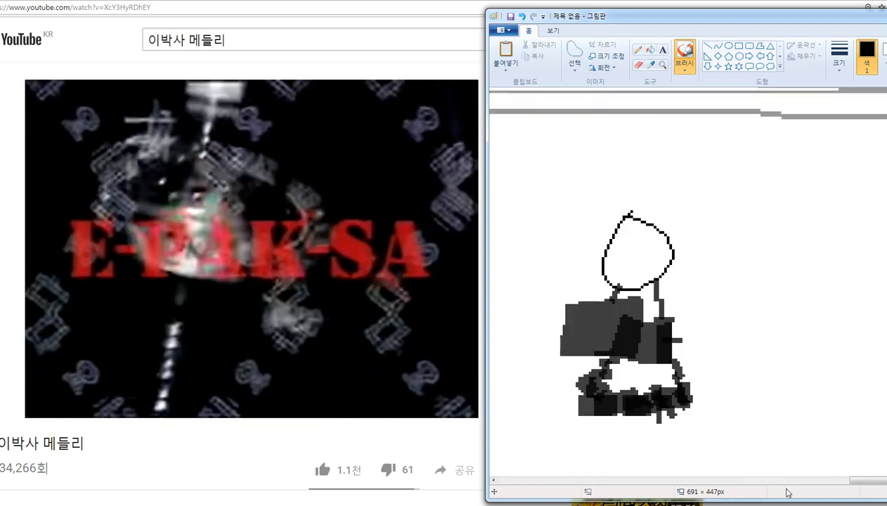
# Step: Choose the Pencil and draw a rounded black head outline on the blank floor beside the marker figure, redoing the first attempt
pyautogui.scroll(-4, 809, 490)
pyautogui.moveTo(853, 483); pyautogui.dragTo(757, 482)
pyautogui.click(638, 51)
pyautogui.moveTo(670, 130)
pyautogui.mouseDown()
pyautogui.moveTo(573, 244)
pyautogui.moveTo(608, 127)
pyautogui.mouseUp()
pyautogui.hotkey('ctrl', 'z')
pyautogui.hotkey('ctrl', 'z')
pyautogui.moveTo(693, 125)
pyautogui.mouseDown()
pyautogui.moveTo(703, 318)
pyautogui.moveTo(749, 130)
pyautogui.moveTo(673, 127)
pyautogui.mouseUp()
# Step: Draw a tall black door-like frame between the new head outline and the marker figure, with two long sides and a nearly flat top
pyautogui.moveTo(771, 482); pyautogui.dragTo(844, 482)
pyautogui.scroll(-3, 643, 328)
pyautogui.moveTo(578, 121); pyautogui.dragTo(595, 475)
pyautogui.scroll(3, 622, 364)
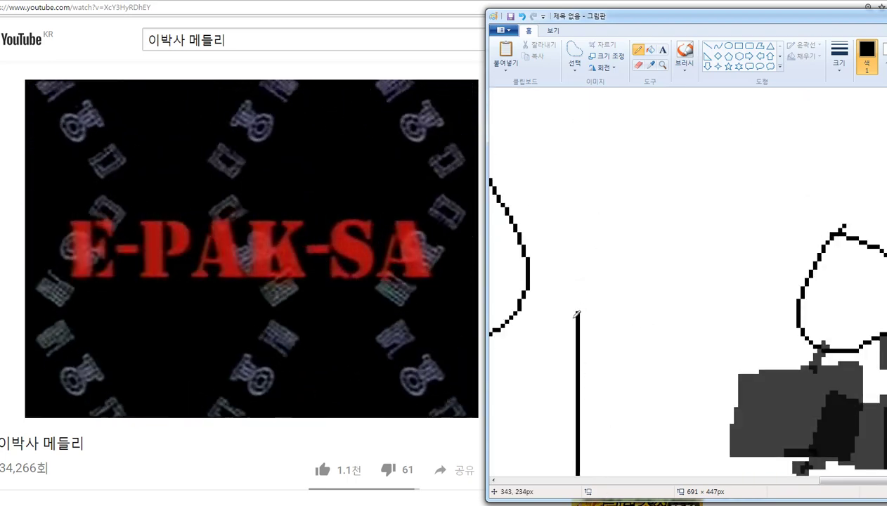
pyautogui.moveTo(577, 311)
pyautogui.mouseDown()
pyautogui.moveTo(779, 296)
pyautogui.moveTo(796, 455)
pyautogui.mouseUp()
pyautogui.scroll(-3, 797, 455)
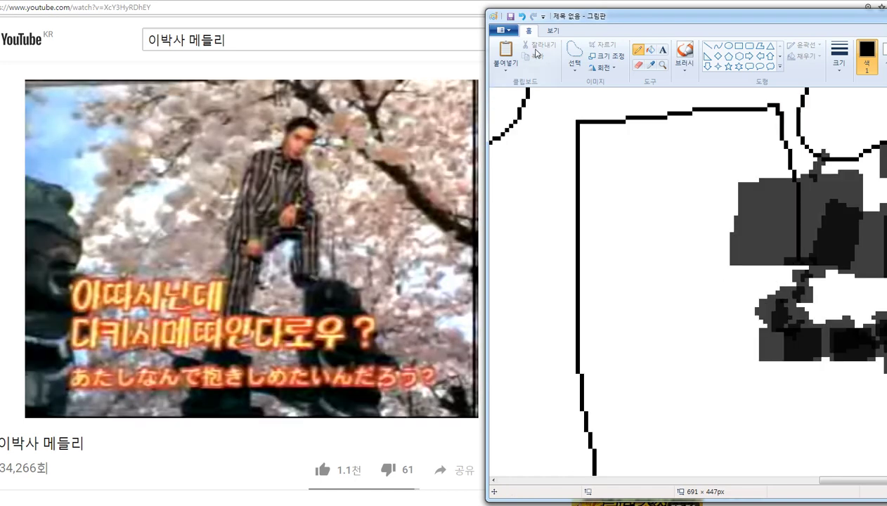
# Step: Select the tall black frame with a free-form selection and move it up so it overlaps the grey horizontal lines
pyautogui.click(573, 54)
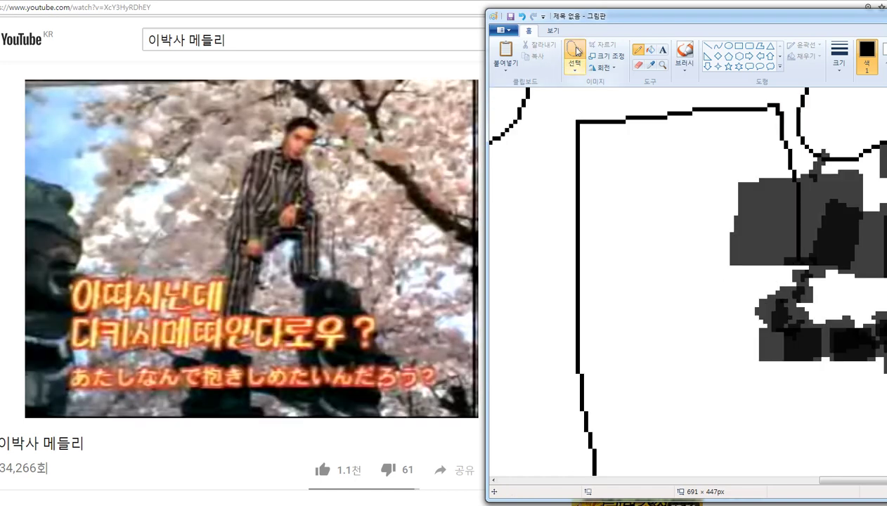
pyautogui.scroll(-3, 538, 243)
pyautogui.moveTo(538, 142)
pyautogui.mouseDown()
pyautogui.moveTo(538, 244)
pyautogui.moveTo(688, 298)
pyautogui.moveTo(678, 208)
pyautogui.moveTo(763, 163)
pyautogui.moveTo(800, 171)
pyautogui.moveTo(773, 77)
pyautogui.moveTo(541, 120)
pyautogui.moveTo(539, 137)
pyautogui.mouseUp()
pyautogui.scroll(3, 685, 281)
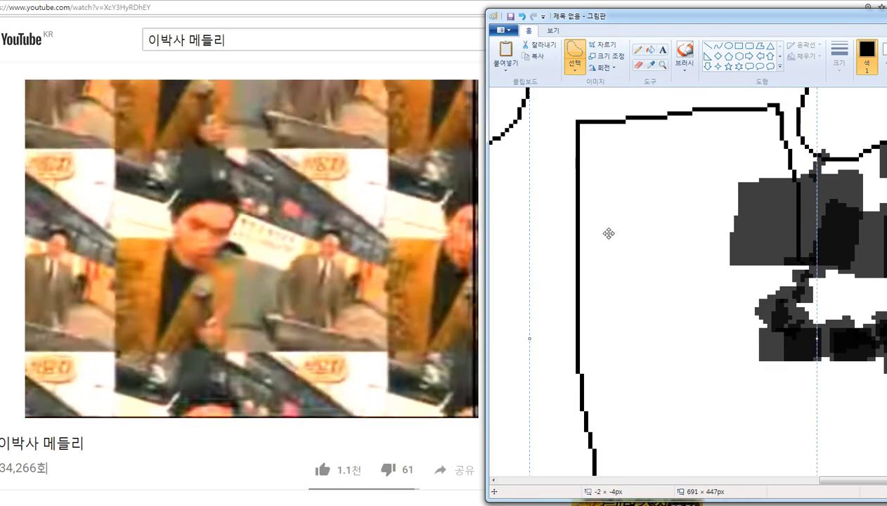
pyautogui.scroll(5, 606, 201)
pyautogui.moveTo(609, 238)
pyautogui.mouseDown()
pyautogui.moveTo(606, 202)
pyautogui.moveTo(613, 278)
pyautogui.mouseUp()
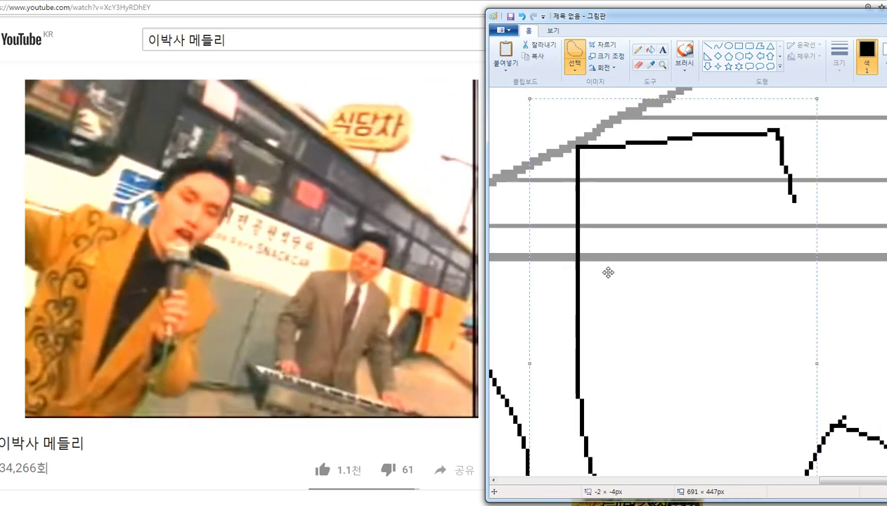
# Step: Choose the Pencil and draw a black body and leg outline descending from the rounded head outline
pyautogui.click(639, 50)
pyautogui.scroll(-1, 640, 52)
pyautogui.scroll(1, 748, 72)
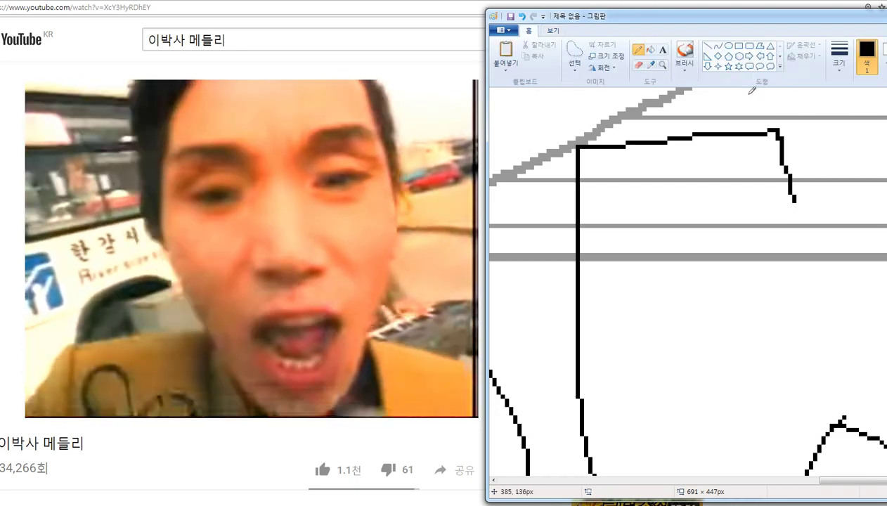
pyautogui.scroll(-3, 779, 108)
pyautogui.scroll(2, 779, 109)
pyautogui.scroll(-3, 708, 208)
pyautogui.moveTo(855, 482)
pyautogui.mouseDown()
pyautogui.moveTo(728, 481)
pyautogui.moveTo(800, 480)
pyautogui.mouseUp()
pyautogui.scroll(3, 719, 204)
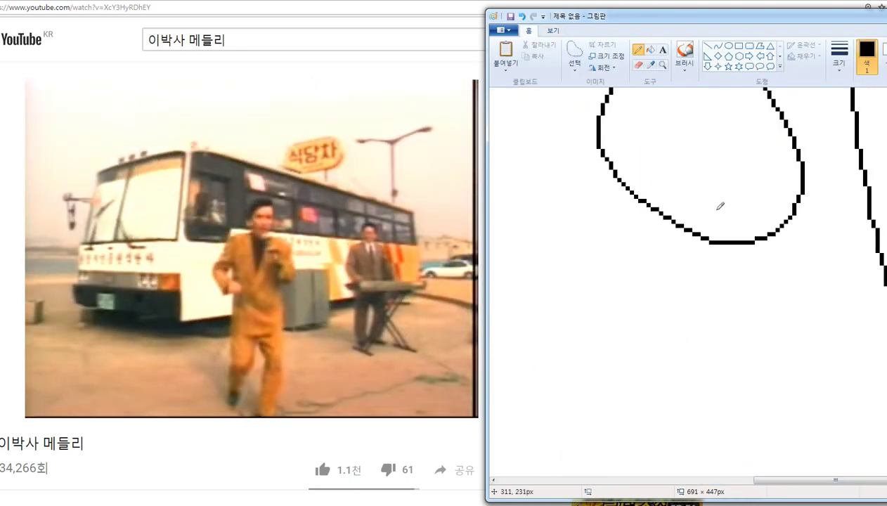
pyautogui.scroll(-3, 681, 170)
pyautogui.moveTo(657, 124)
pyautogui.mouseDown()
pyautogui.moveTo(641, 252)
pyautogui.moveTo(672, 443)
pyautogui.moveTo(672, 411)
pyautogui.moveTo(752, 352)
pyautogui.moveTo(718, 215)
pyautogui.moveTo(734, 208)
pyautogui.moveTo(798, 339)
pyautogui.moveTo(801, 271)
pyautogui.mouseUp()
pyautogui.scroll(-3, 674, 440)
pyautogui.scroll(5, 801, 270)
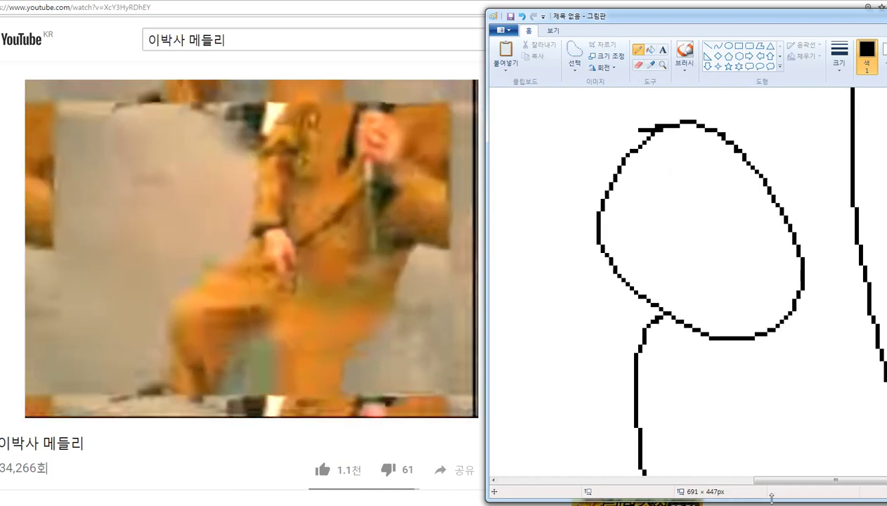
# Step: Select the foot section at the lower end of the figure's body outline and delete it
pyautogui.scroll(-3, 808, 393)
pyautogui.moveTo(768, 480)
pyautogui.mouseDown()
pyautogui.moveTo(813, 480)
pyautogui.moveTo(758, 480)
pyautogui.mouseUp()
pyautogui.scroll(-3, 622, 154)
pyautogui.click(574, 53)
pyautogui.moveTo(565, 324)
pyautogui.mouseDown()
pyautogui.moveTo(626, 468)
pyautogui.moveTo(604, 301)
pyautogui.moveTo(621, 348)
pyautogui.mouseUp()
pyautogui.press('Delete')
pyautogui.hscroll(3, 773, 481)
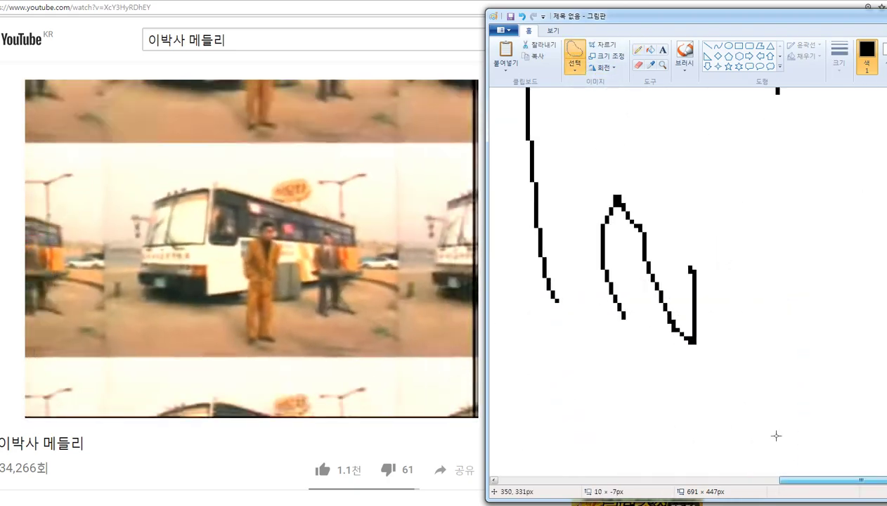
pyautogui.scroll(3, 660, 311)
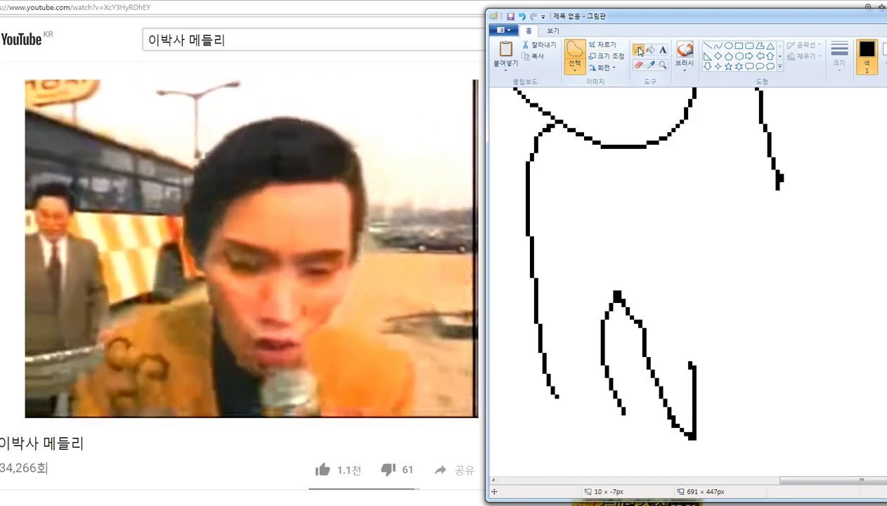
# Step: Lengthen the outer leg line slightly with the Pencil and delete the pointed section of outline between the two legs
pyautogui.click(638, 50)
pyautogui.moveTo(554, 380); pyautogui.dragTo(562, 395)
pyautogui.click(574, 69)
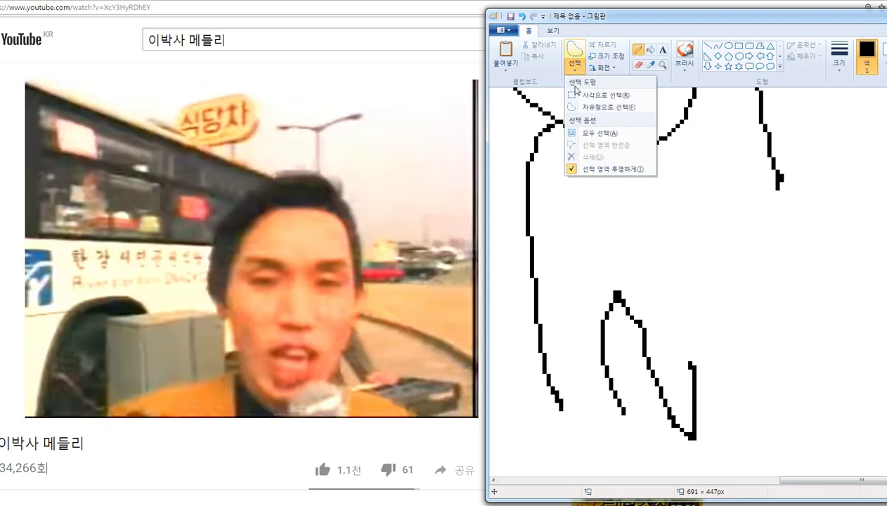
pyautogui.click(596, 93)
pyautogui.moveTo(585, 321)
pyautogui.mouseDown()
pyautogui.moveTo(639, 271)
pyautogui.moveTo(578, 280)
pyautogui.mouseUp()
pyautogui.press('Delete')
# Step: Redraw the figure's foot, the rounded gap between the legs and the body side facing the tall frame in black pencil
pyautogui.click(638, 49)
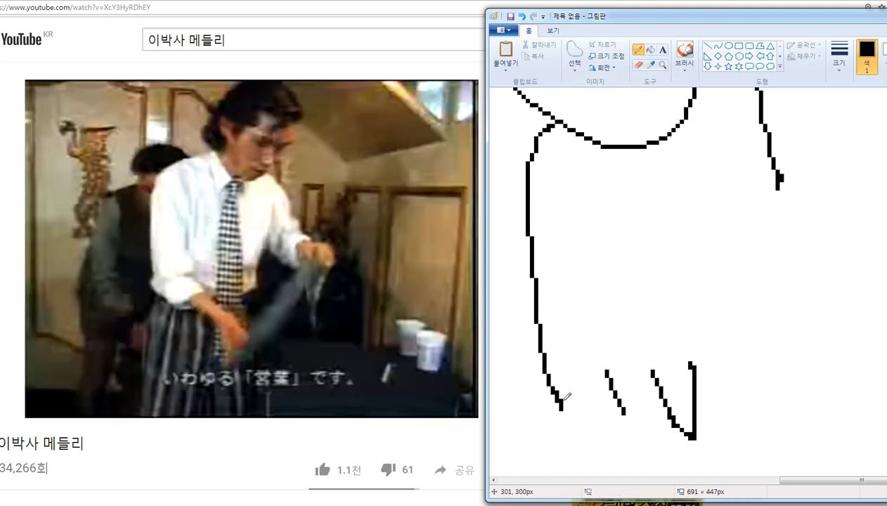
pyautogui.moveTo(564, 399)
pyautogui.mouseDown()
pyautogui.moveTo(575, 436)
pyautogui.moveTo(614, 461)
pyautogui.moveTo(628, 415)
pyautogui.mouseUp()
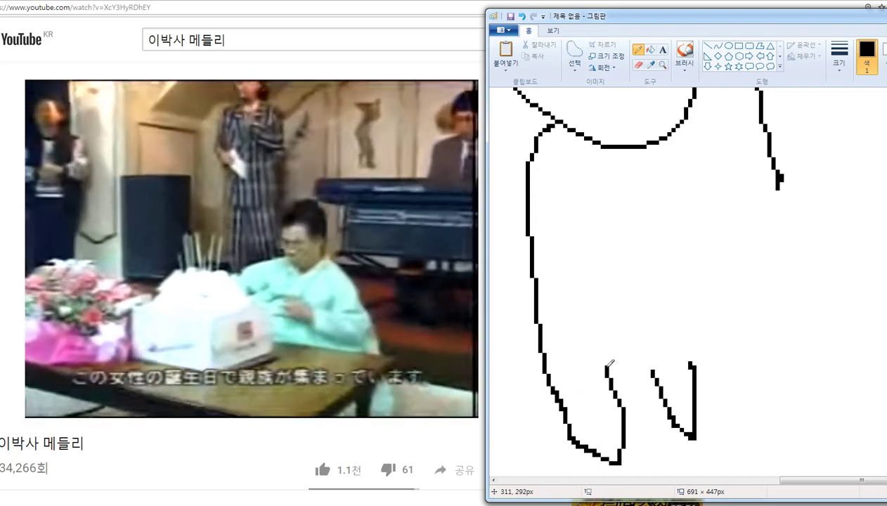
pyautogui.moveTo(609, 365)
pyautogui.mouseDown()
pyautogui.moveTo(641, 356)
pyautogui.moveTo(664, 366)
pyautogui.moveTo(680, 336)
pyautogui.moveTo(673, 226)
pyautogui.mouseUp()
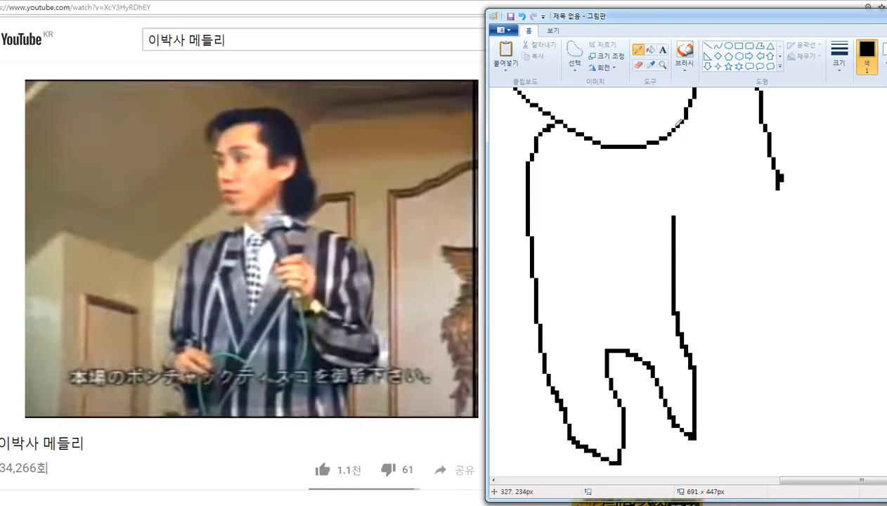
# Step: Draw the figure's outstretched arm from the head toward the tall frame and back to the body, undoing the first attempt
pyautogui.moveTo(678, 124); pyautogui.dragTo(750, 259)
pyautogui.hotkey('ctrl', 'z')
pyautogui.moveTo(681, 123)
pyautogui.mouseDown()
pyautogui.moveTo(724, 220)
pyautogui.moveTo(744, 237)
pyautogui.moveTo(685, 223)
pyautogui.mouseUp()
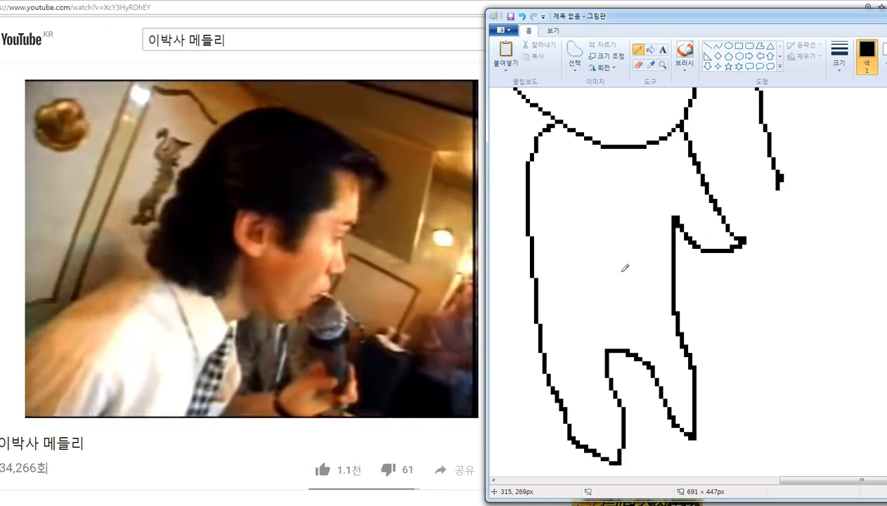
pyautogui.scroll(5, 625, 268)
pyautogui.scroll(-5, 627, 271)
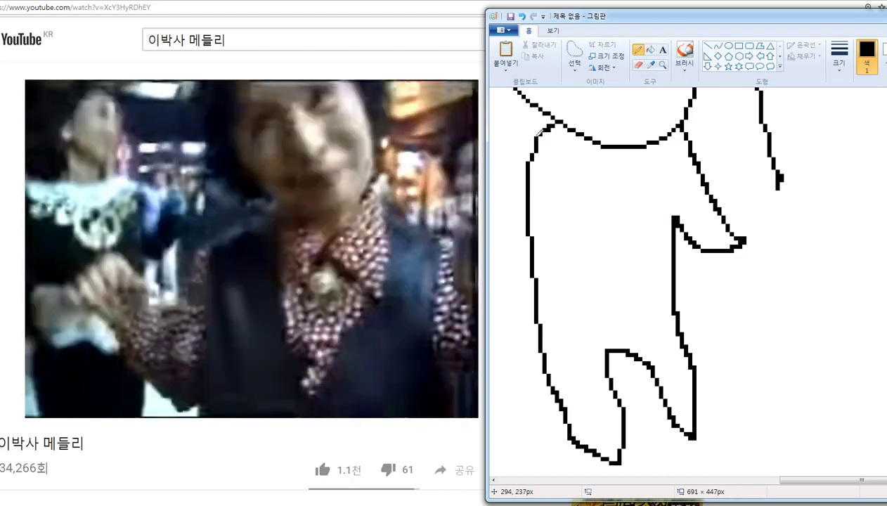
# Step: Draw the figure's other arm as a narrow outline hanging along the outer side of the body
pyautogui.moveTo(540, 133); pyautogui.dragTo(522, 178)
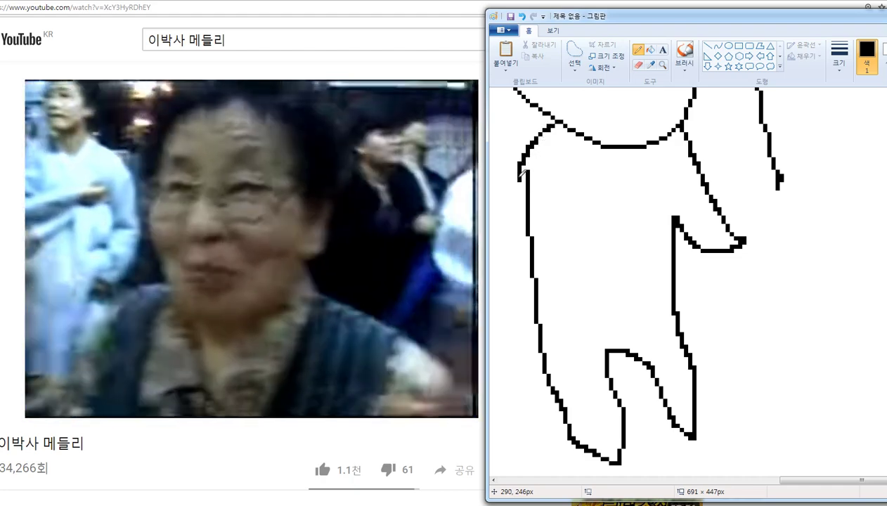
pyautogui.moveTo(520, 175)
pyautogui.mouseDown()
pyautogui.moveTo(515, 241)
pyautogui.moveTo(528, 265)
pyautogui.mouseUp()
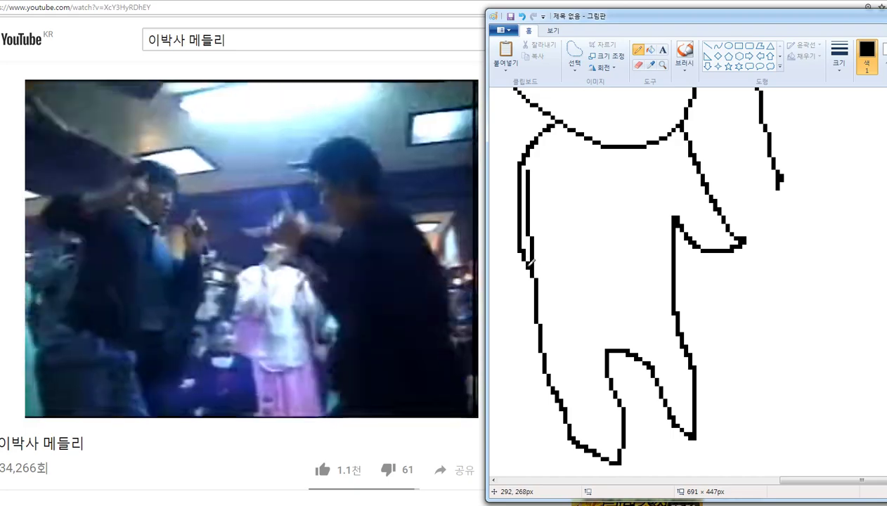
# Step: Clean stray and doubled pixels off the figure's head, arm and leg outlines and the end of the frame line
pyautogui.scroll(5, 540, 237)
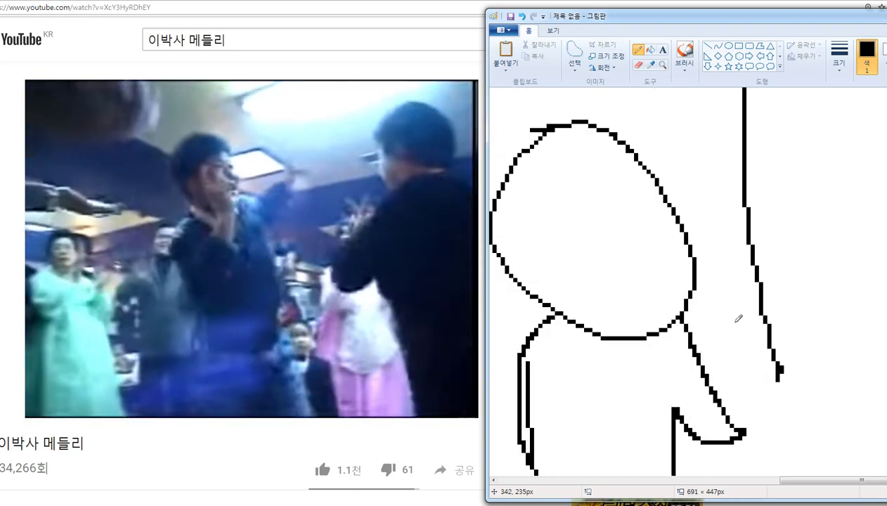
pyautogui.scroll(5, 776, 357)
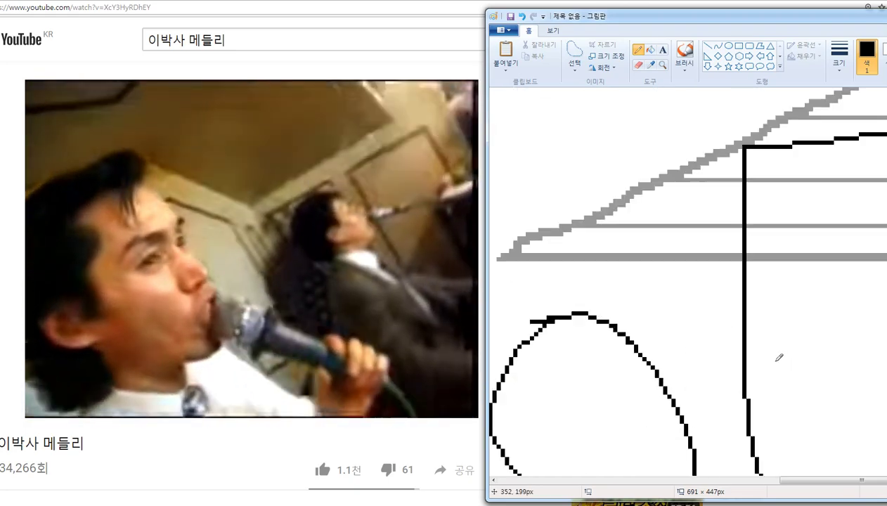
pyautogui.scroll(-5, 729, 313)
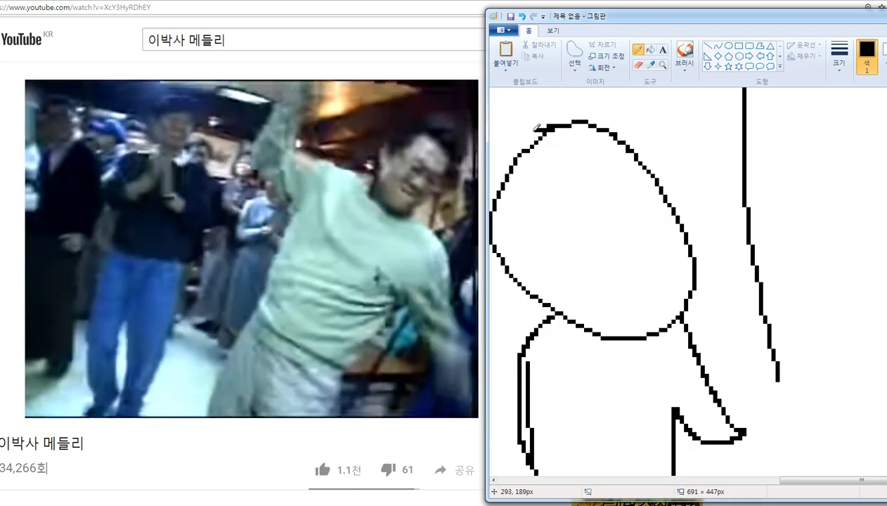
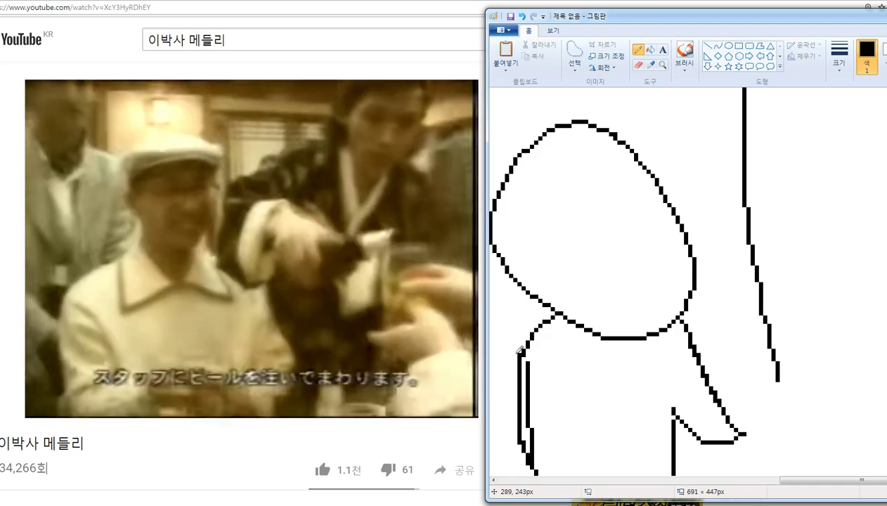
pyautogui.moveTo(331, 310)
pyautogui.scroll(-3, 496, 311)
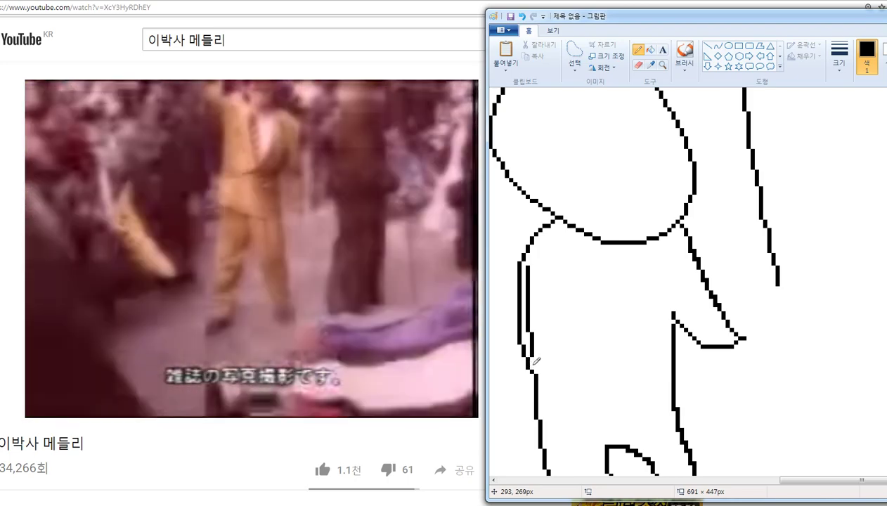
pyautogui.scroll(-6, 532, 309)
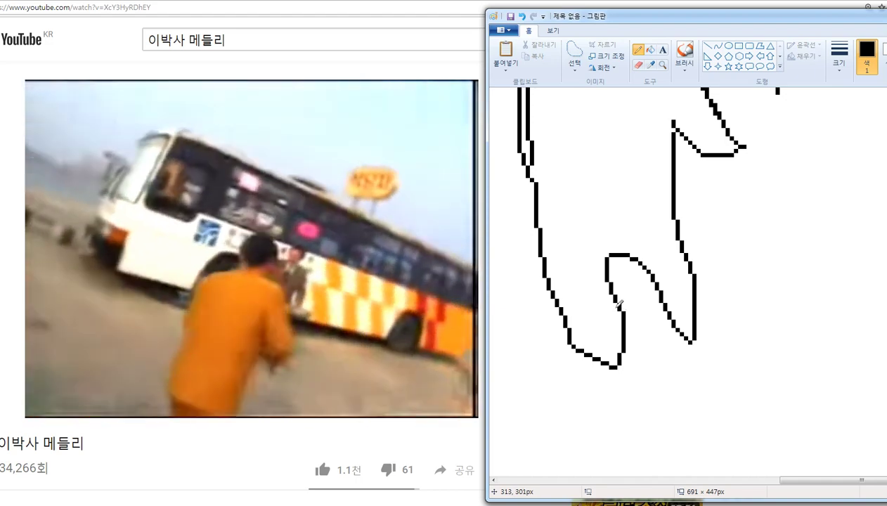
pyautogui.scroll(5, 619, 302)
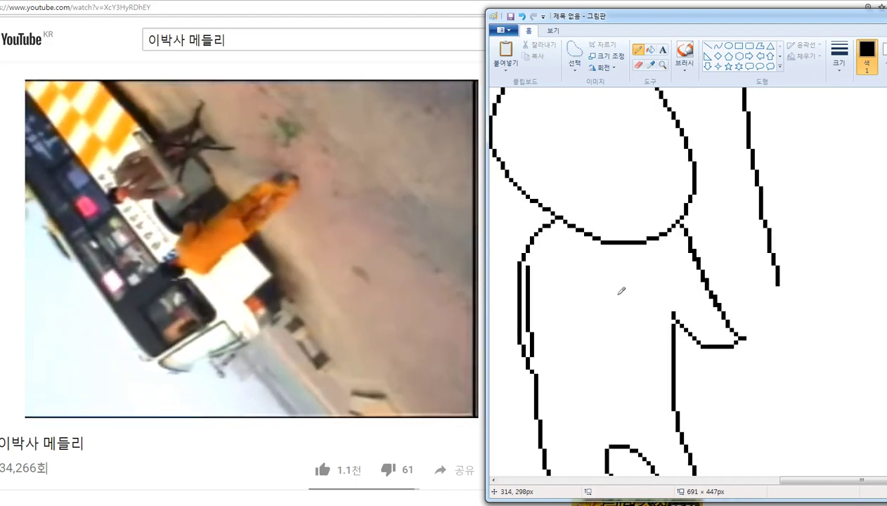
pyautogui.scroll(3, 621, 290)
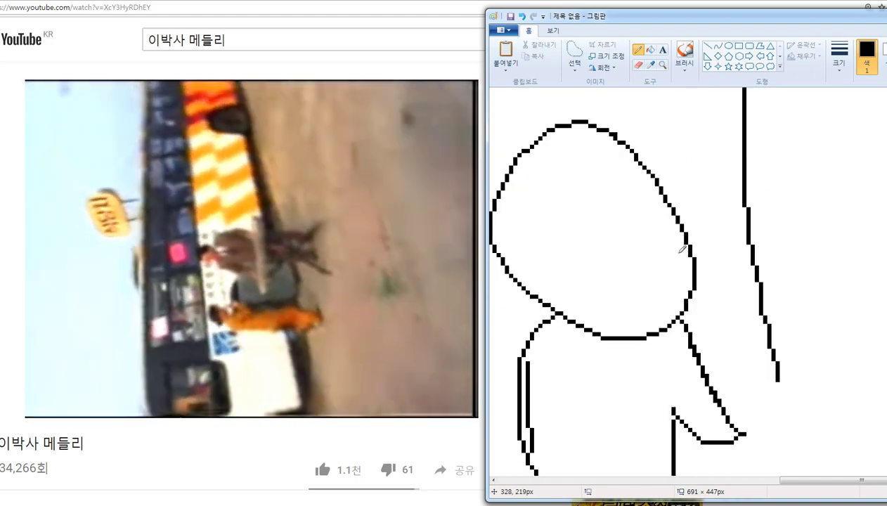
pyautogui.scroll(-4, 681, 249)
pyautogui.scroll(4, 683, 243)
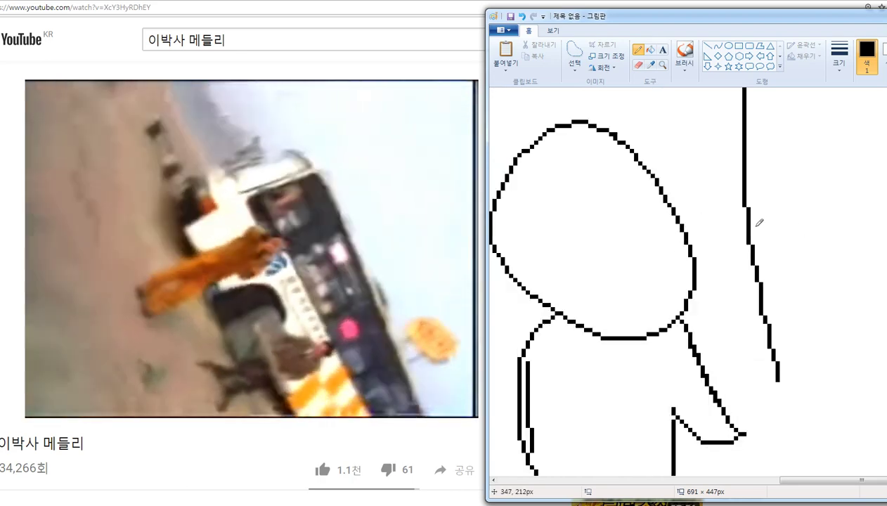
# Step: Switch the drawing colour to grey and draw a tall door panel outline with an inner edge line beside the black frame line
pyautogui.click(886, 46)
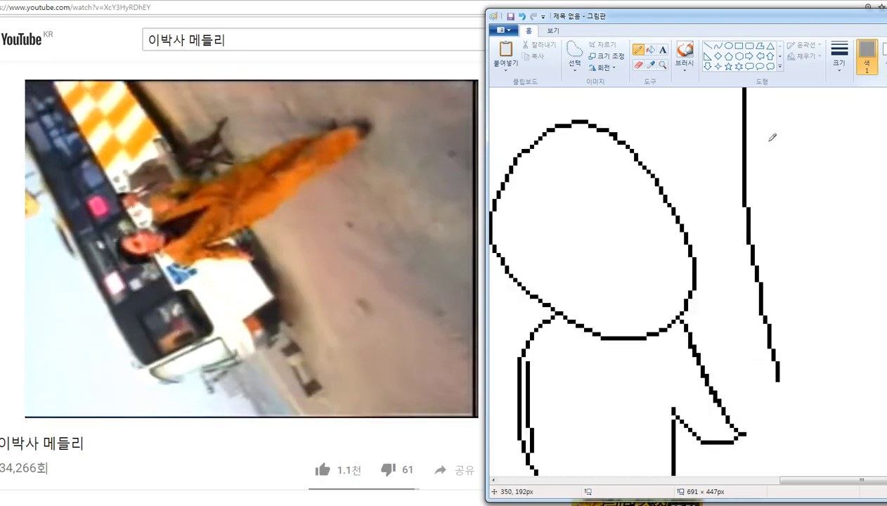
pyautogui.moveTo(798, 144)
pyautogui.mouseDown()
pyautogui.moveTo(791, 199)
pyautogui.moveTo(807, 417)
pyautogui.moveTo(803, 391)
pyautogui.mouseUp()
pyautogui.hotkey('ctrl', 'z')
pyautogui.hotkey('ctrl', 'z')
pyautogui.moveTo(790, 163)
pyautogui.mouseDown()
pyautogui.moveTo(807, 256)
pyautogui.moveTo(875, 436)
pyautogui.moveTo(759, 113)
pyautogui.moveTo(774, 207)
pyautogui.mouseUp()
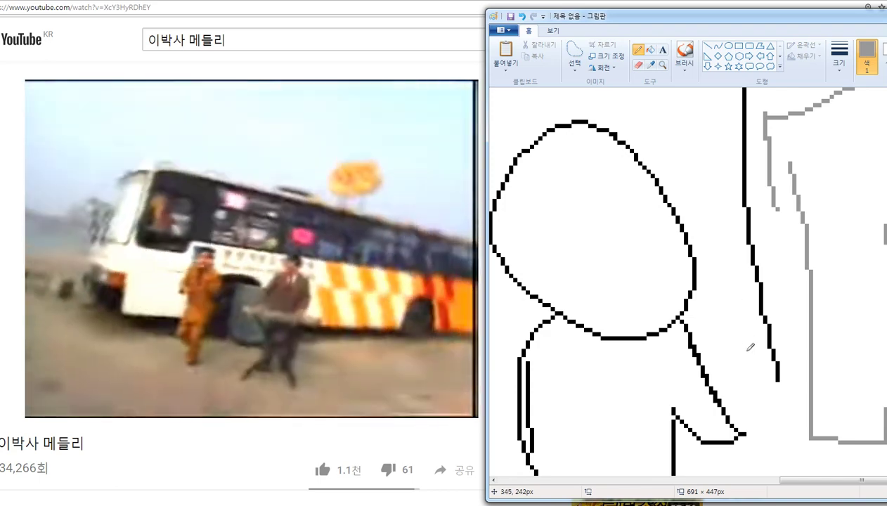
# Step: Draw the door's lower edge in grey, adding a small knob and a curved line below it toward the marker figure
pyautogui.scroll(-3, 750, 347)
pyautogui.moveTo(780, 282)
pyautogui.mouseDown()
pyautogui.moveTo(774, 317)
pyautogui.moveTo(884, 344)
pyautogui.mouseUp()
pyautogui.scroll(-2, 759, 295)
pyautogui.scroll(5, 632, 310)
pyautogui.scroll(-5, 642, 309)
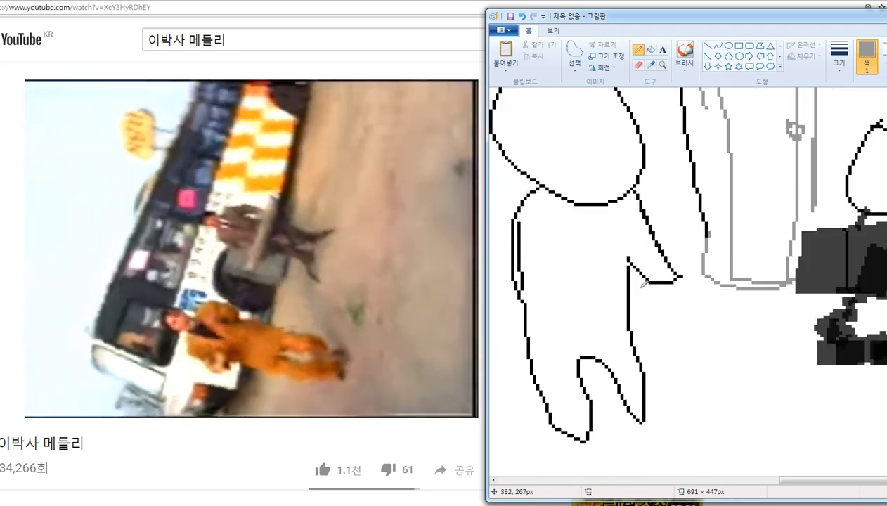
pyautogui.scroll(3, 819, 284)
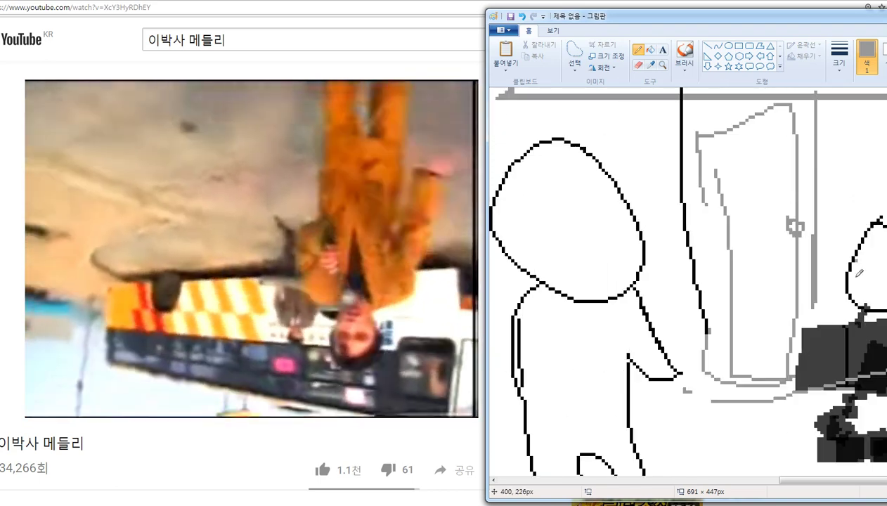
pyautogui.scroll(-3, 787, 381)
pyautogui.moveTo(795, 482); pyautogui.dragTo(886, 482)
pyautogui.scroll(-3, 750, 402)
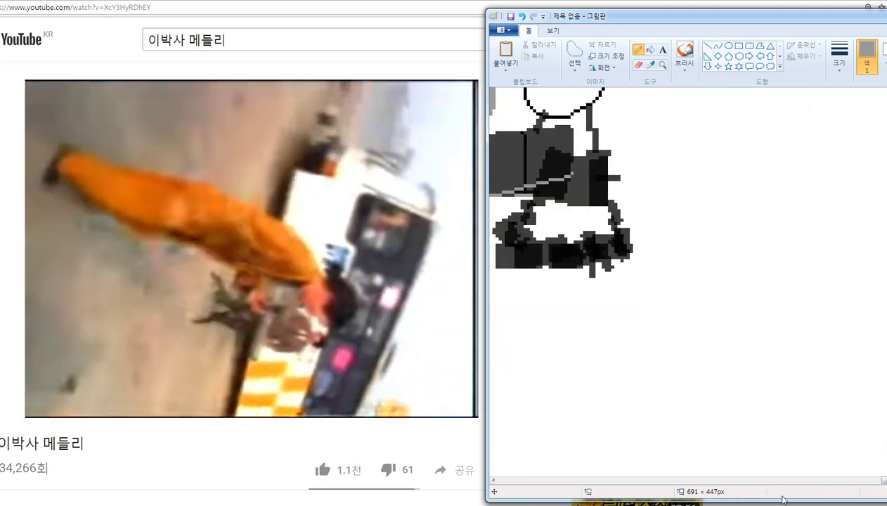
# Step: Draw the grey outline of a sloping stairway below the door, with two long slanted sides and a closing bottom edge
pyautogui.moveTo(538, 272)
pyautogui.mouseDown()
pyautogui.moveTo(572, 237)
pyautogui.moveTo(580, 167)
pyautogui.moveTo(729, 329)
pyautogui.moveTo(844, 435)
pyautogui.mouseUp()
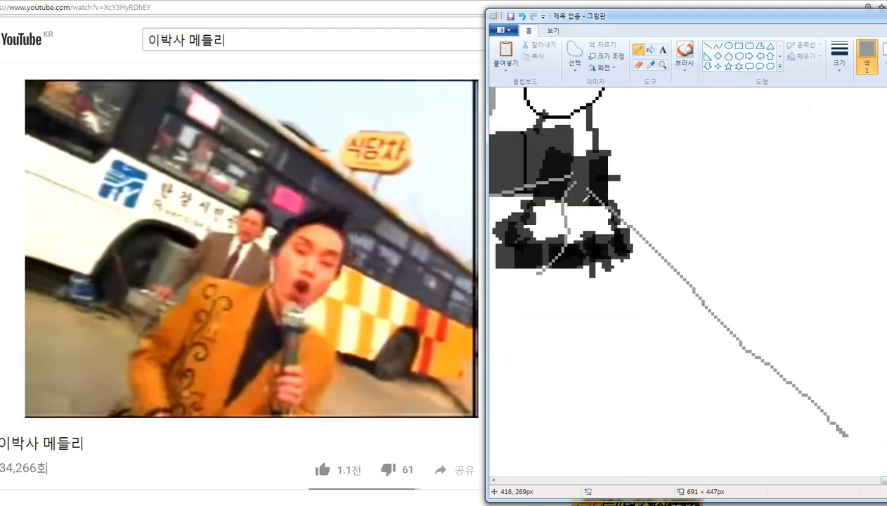
pyautogui.hotkey('ctrl', 'z')
pyautogui.moveTo(584, 174); pyautogui.dragTo(695, 253)
pyautogui.moveTo(630, 434); pyautogui.dragTo(458, 282)
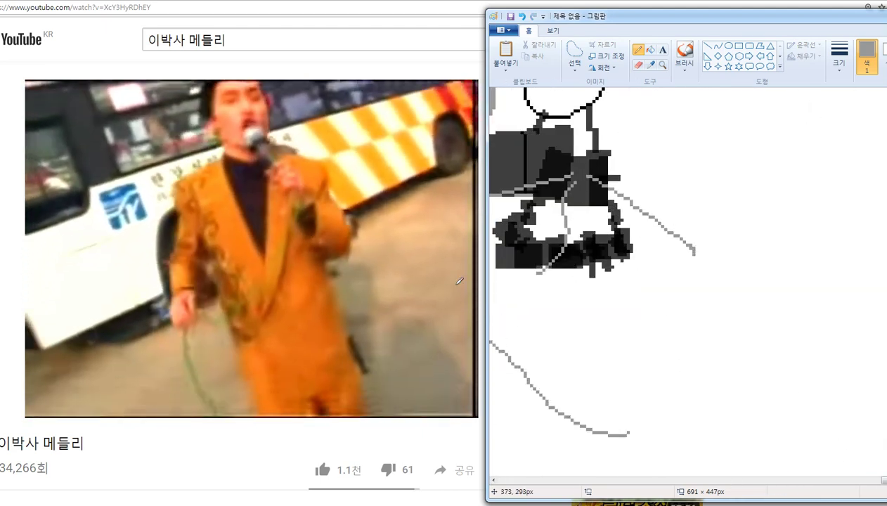
pyautogui.moveTo(695, 253)
pyautogui.mouseDown()
pyautogui.moveTo(796, 333)
pyautogui.moveTo(640, 422)
pyautogui.mouseUp()
# Step: Draw grey slanted step lines across the stairway, with short vertical risers at their outer ends
pyautogui.moveTo(570, 407); pyautogui.dragTo(770, 344)
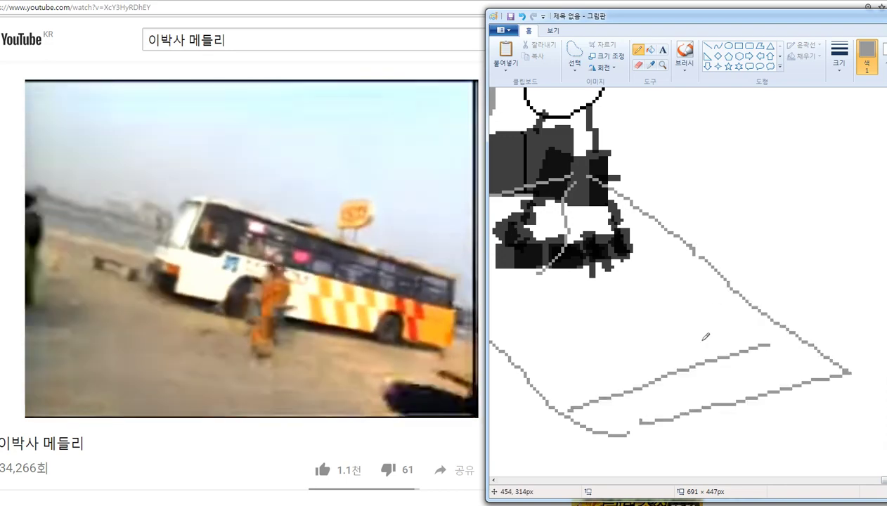
pyautogui.moveTo(516, 366)
pyautogui.mouseDown()
pyautogui.moveTo(707, 319)
pyautogui.moveTo(712, 356)
pyautogui.mouseUp()
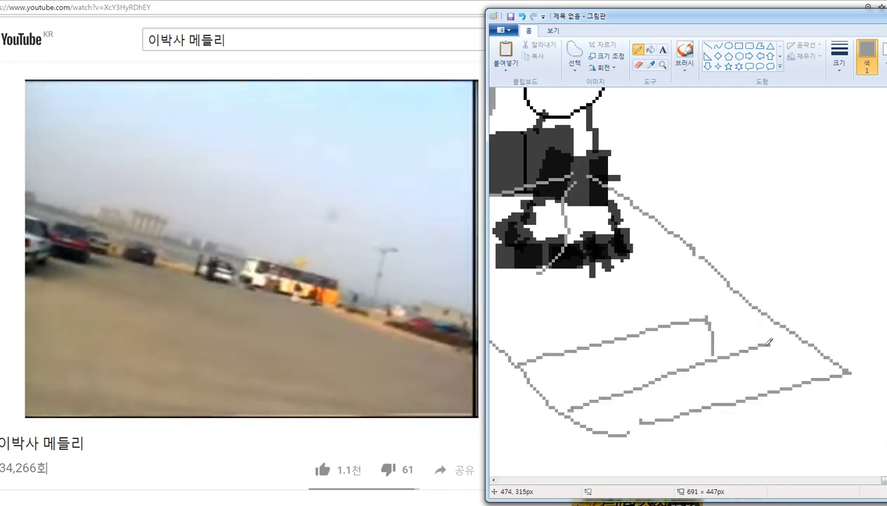
pyautogui.moveTo(768, 344); pyautogui.dragTo(768, 390)
pyautogui.moveTo(677, 323)
pyautogui.mouseDown()
pyautogui.moveTo(674, 274)
pyautogui.moveTo(528, 331)
pyautogui.mouseUp()
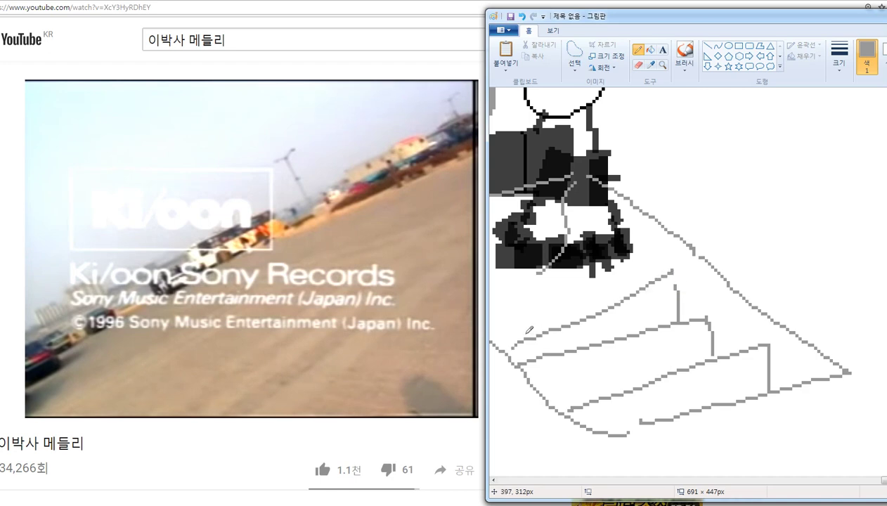
pyautogui.moveTo(651, 283); pyautogui.dragTo(490, 283)
pyautogui.moveTo(602, 255)
pyautogui.mouseDown()
pyautogui.moveTo(601, 239)
pyautogui.moveTo(490, 230)
pyautogui.mouseUp()
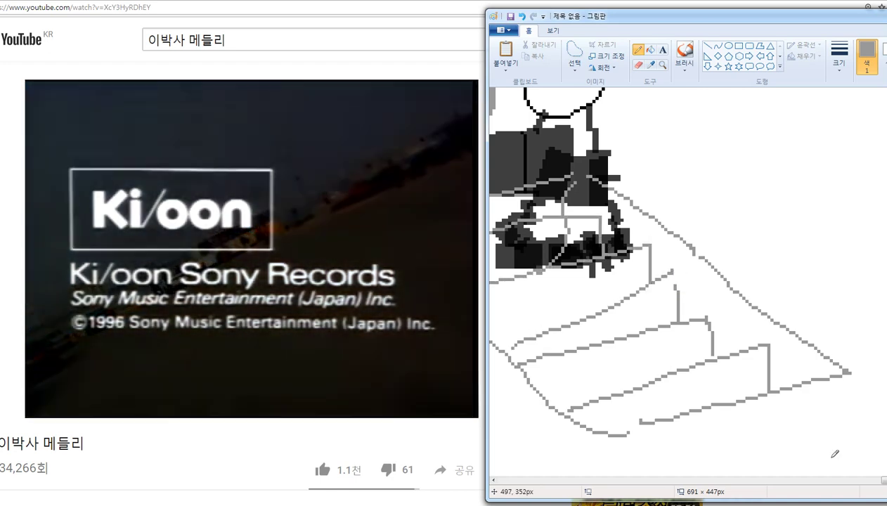
# Step: Pick black from the dark figure beside the door and scribble dense black strokes over its lower part and body
pyautogui.moveTo(882, 485); pyautogui.dragTo(841, 485)
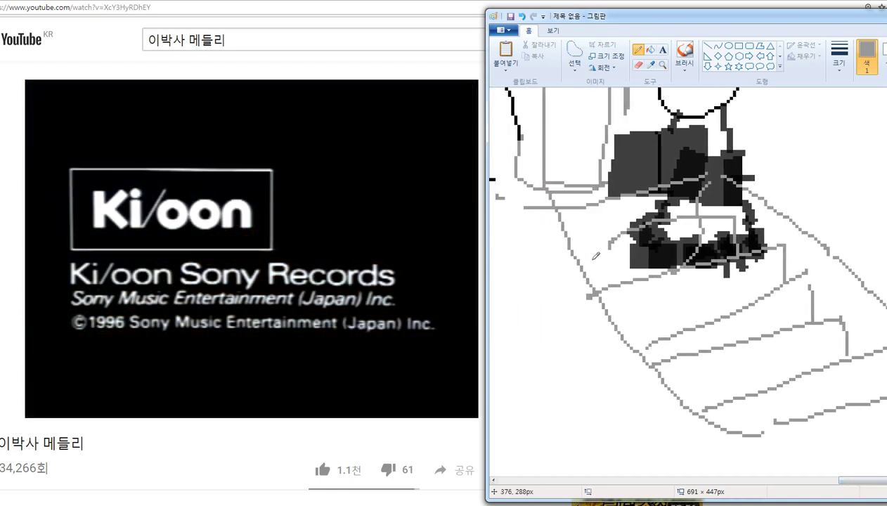
pyautogui.click(651, 64)
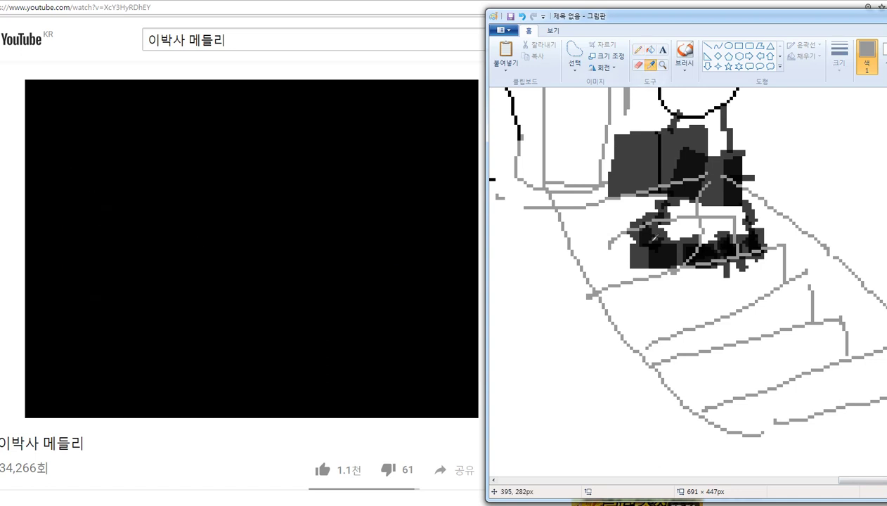
pyautogui.click(649, 239)
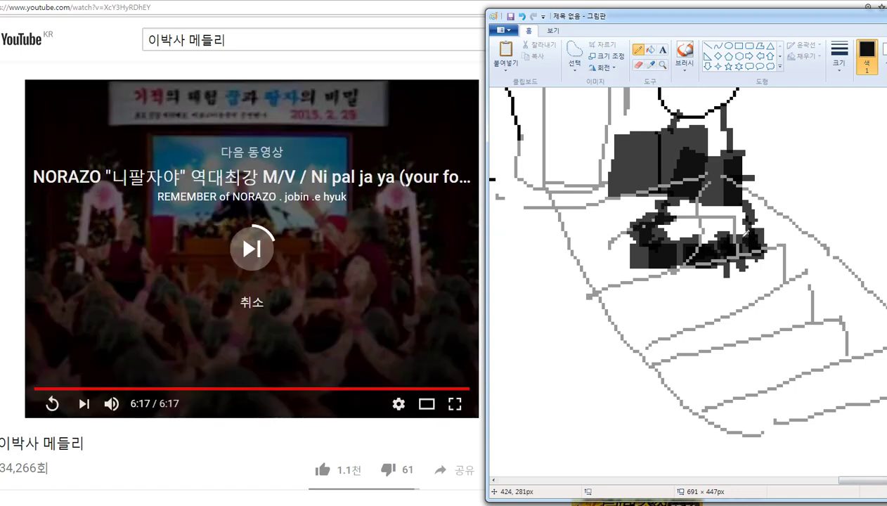
pyautogui.moveTo(715, 238)
pyautogui.mouseDown()
pyautogui.moveTo(763, 243)
pyautogui.moveTo(717, 248)
pyautogui.moveTo(691, 233)
pyautogui.moveTo(729, 248)
pyautogui.moveTo(770, 224)
pyautogui.moveTo(706, 241)
pyautogui.moveTo(762, 248)
pyautogui.moveTo(695, 260)
pyautogui.moveTo(719, 245)
pyautogui.mouseUp()
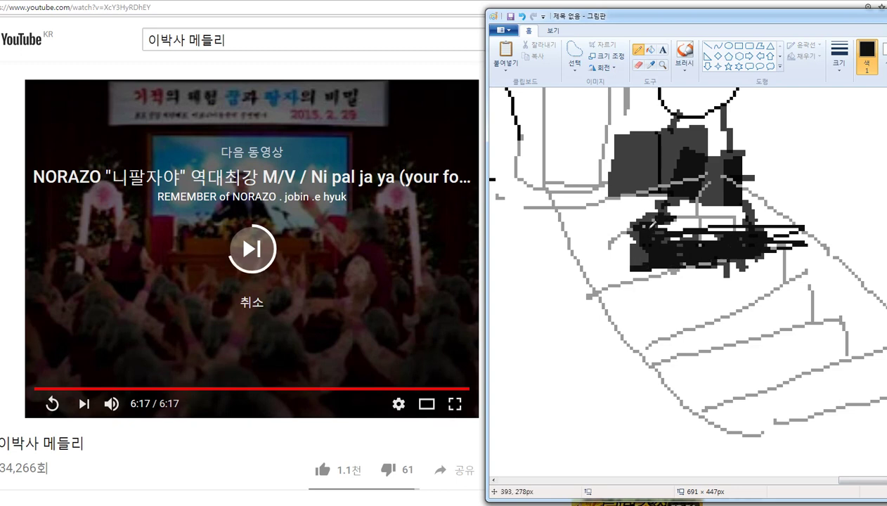
pyautogui.moveTo(690, 180)
pyautogui.mouseDown()
pyautogui.moveTo(622, 197)
pyautogui.moveTo(642, 185)
pyautogui.moveTo(626, 177)
pyautogui.moveTo(730, 173)
pyautogui.moveTo(742, 185)
pyautogui.moveTo(699, 173)
pyautogui.moveTo(678, 180)
pyautogui.mouseUp()
# Step: Switch to YouTube and play the video 백금디스코(뽕짝버전) from the liked videos list
pyautogui.click(281, 200)
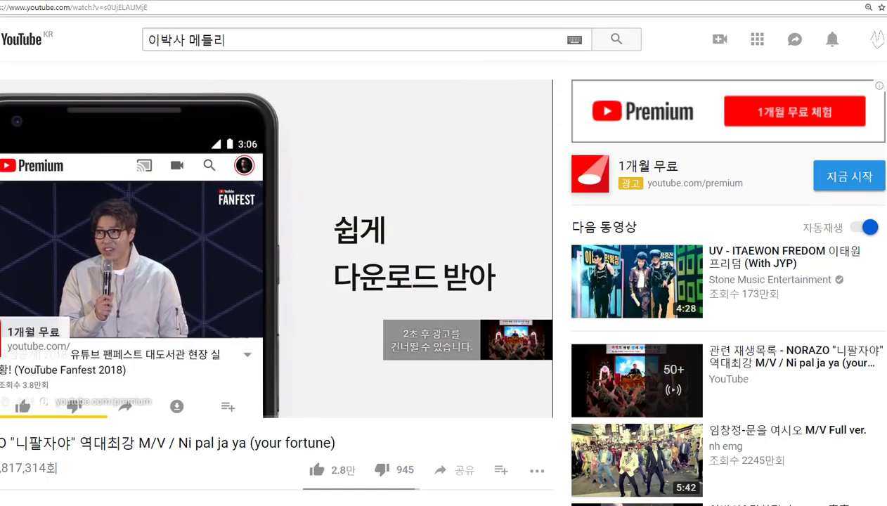
pyautogui.hotkey('alt', 'Left')
pyautogui.click(1, 39)
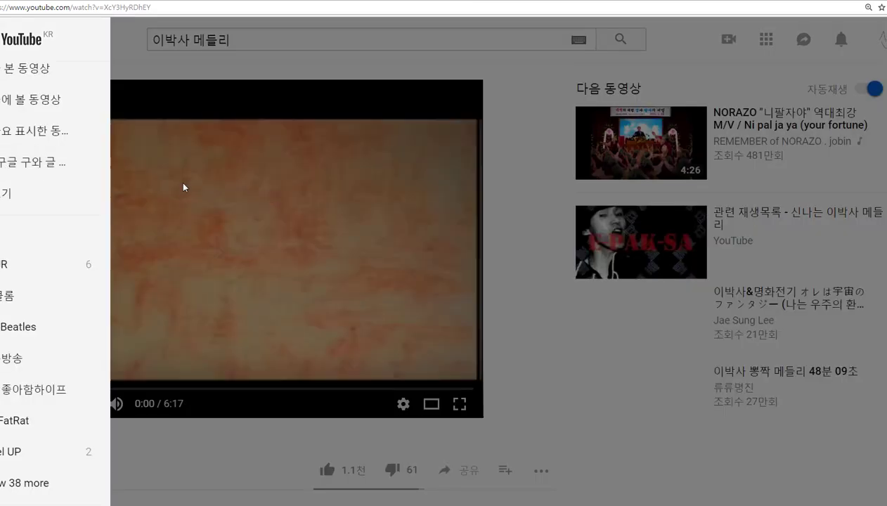
pyautogui.click(181, 188)
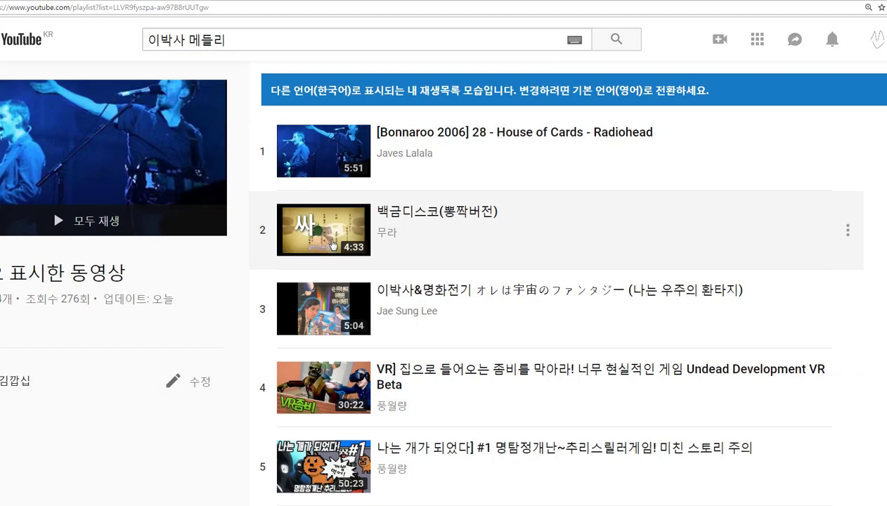
pyautogui.click(317, 222)
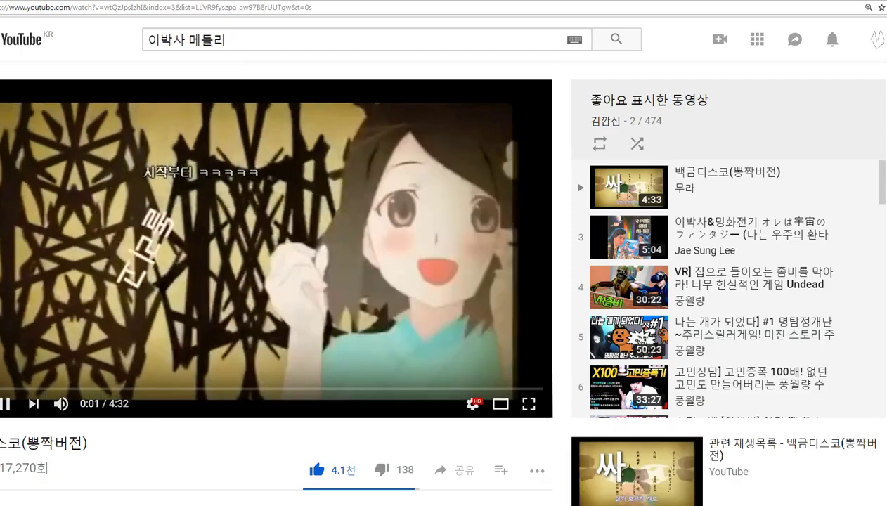
# Step: Switch back to Paint, set the drawing colour to grey and draw a short horizontal floor line from the door's base to the figure
pyautogui.click(149, 505)
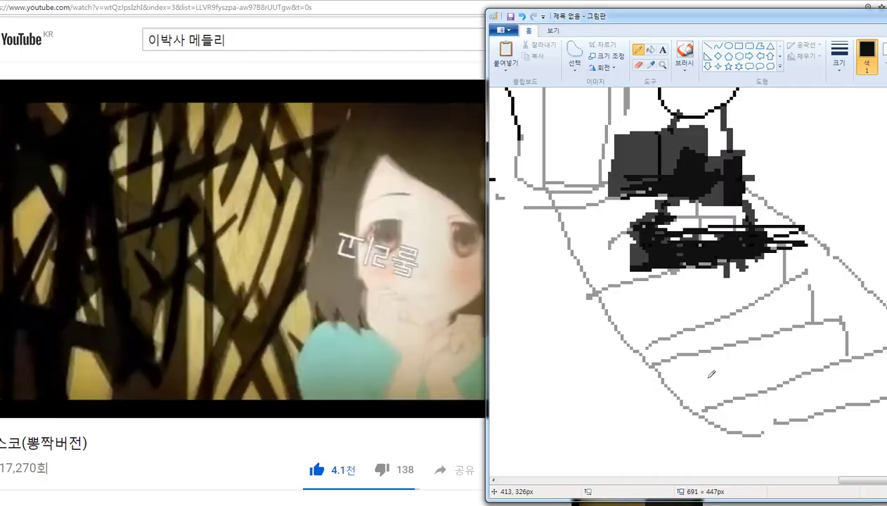
pyautogui.scroll(5, 713, 362)
pyautogui.scroll(-2, 714, 386)
pyautogui.scroll(1, 716, 379)
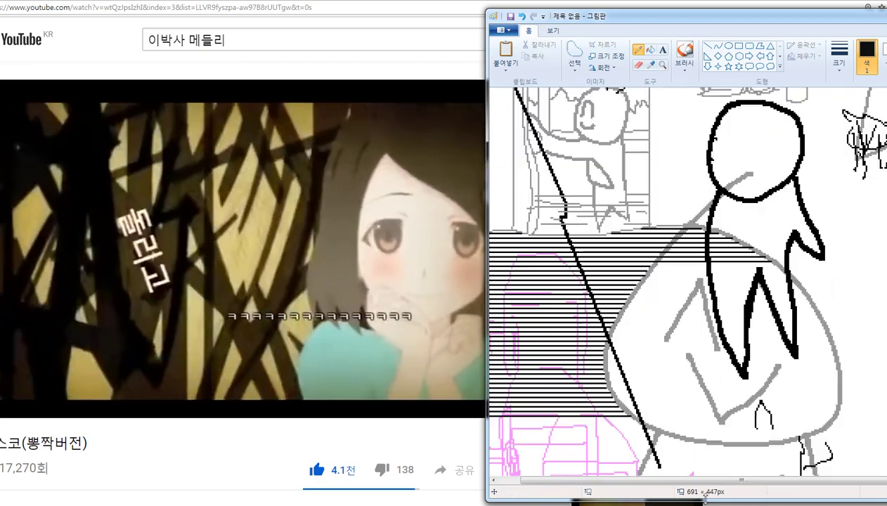
pyautogui.moveTo(680, 481); pyautogui.dragTo(886, 467)
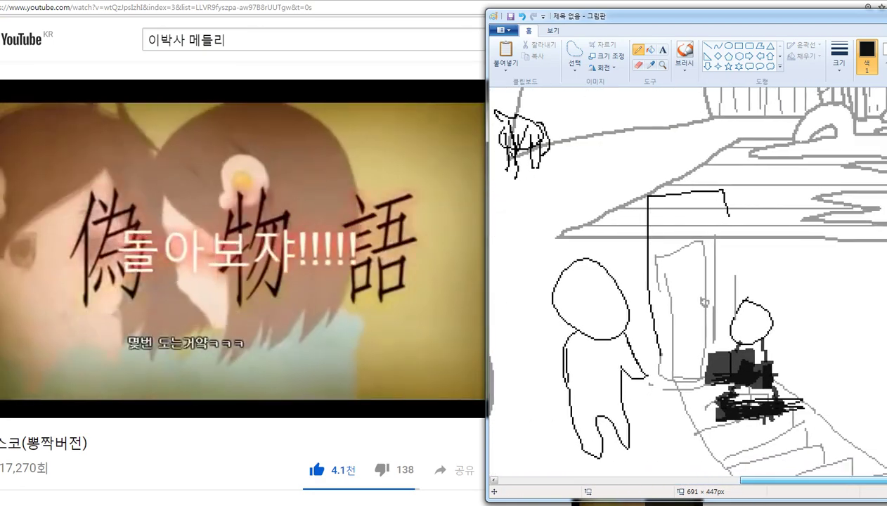
pyautogui.scroll(1, 871, 421)
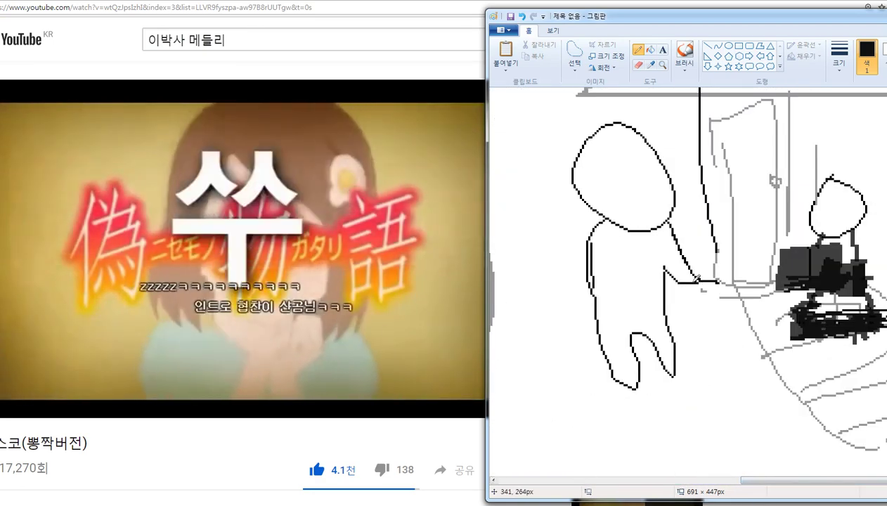
pyautogui.click(886, 50)
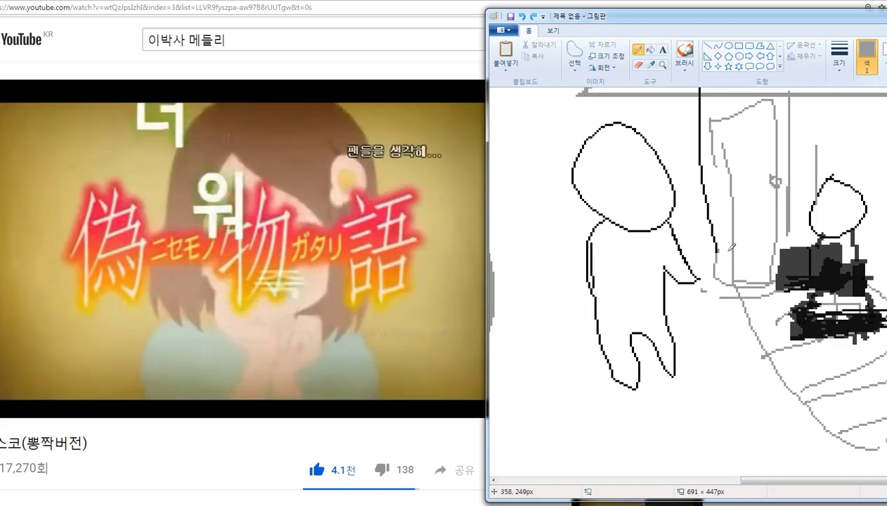
pyautogui.moveTo(714, 285); pyautogui.dragTo(670, 285)
# Step: Extend the grey floor line horizontally on the standing figure's other side, reaching the large rounded grey figure
pyautogui.scroll(3, 672, 280)
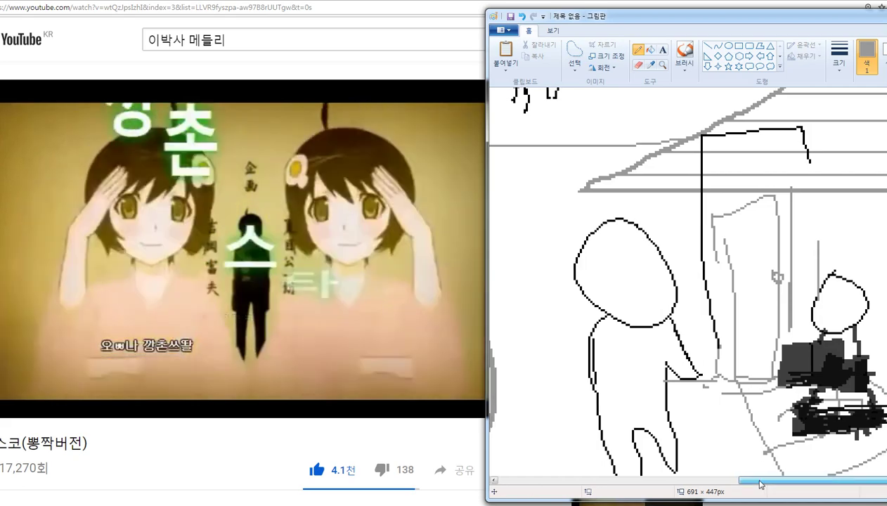
pyautogui.keyDown('ctrl'); pyautogui.scroll(1, 669, 467); pyautogui.keyUp('ctrl')
pyautogui.keyDown('ctrl'); pyautogui.scroll(-2, 610, 385); pyautogui.keyUp('ctrl')
pyautogui.keyDown('ctrl'); pyautogui.scroll(1, 666, 453); pyautogui.keyUp('ctrl')
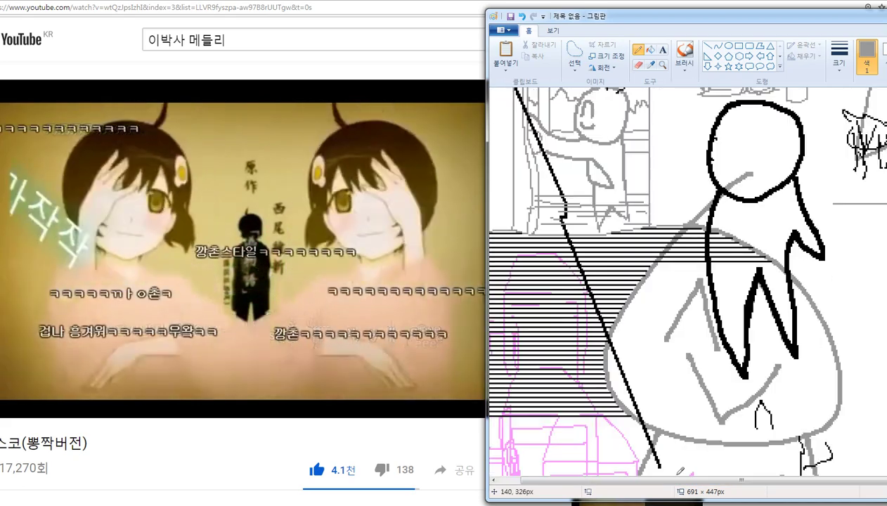
pyautogui.scroll(-3, 679, 480)
pyautogui.moveTo(679, 481)
pyautogui.mouseDown()
pyautogui.moveTo(813, 480)
pyautogui.moveTo(804, 485)
pyautogui.mouseUp()
pyautogui.keyDown('ctrl'); pyautogui.scroll(1, 811, 415); pyautogui.keyUp('ctrl')
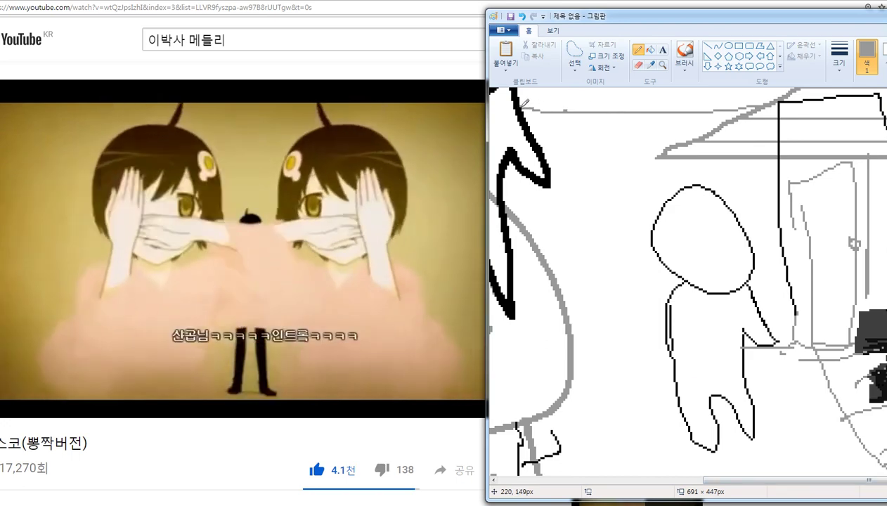
pyautogui.moveTo(563, 351); pyautogui.dragTo(666, 351)
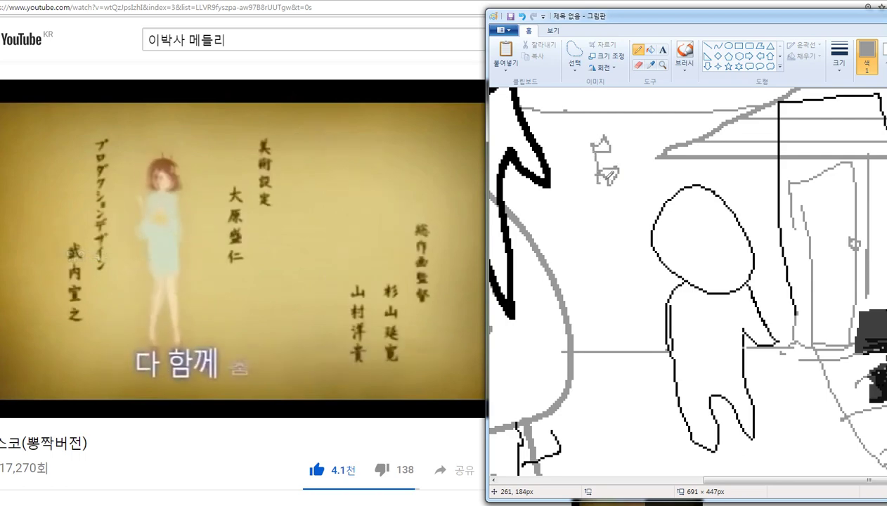
# Step: Draw two small grey angular outlines with pointed protrusions near the standing figure's head, and a tall rounded shape rising from the floor line
pyautogui.moveTo(568, 131); pyautogui.dragTo(595, 136)
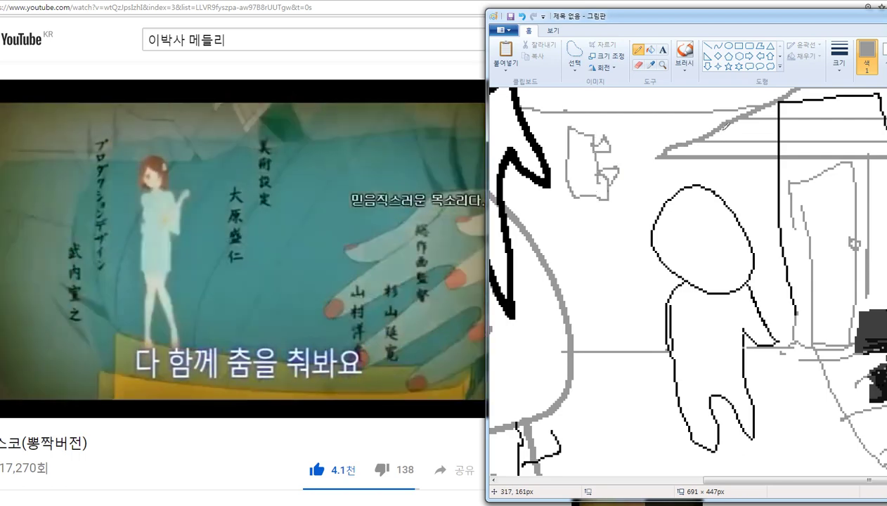
pyautogui.moveTo(723, 127)
pyautogui.mouseDown()
pyautogui.moveTo(744, 168)
pyautogui.moveTo(706, 173)
pyautogui.moveTo(732, 181)
pyautogui.moveTo(730, 162)
pyautogui.moveTo(706, 173)
pyautogui.moveTo(699, 122)
pyautogui.moveTo(662, 135)
pyautogui.moveTo(664, 203)
pyautogui.mouseUp()
pyautogui.scroll(2, 650, 257)
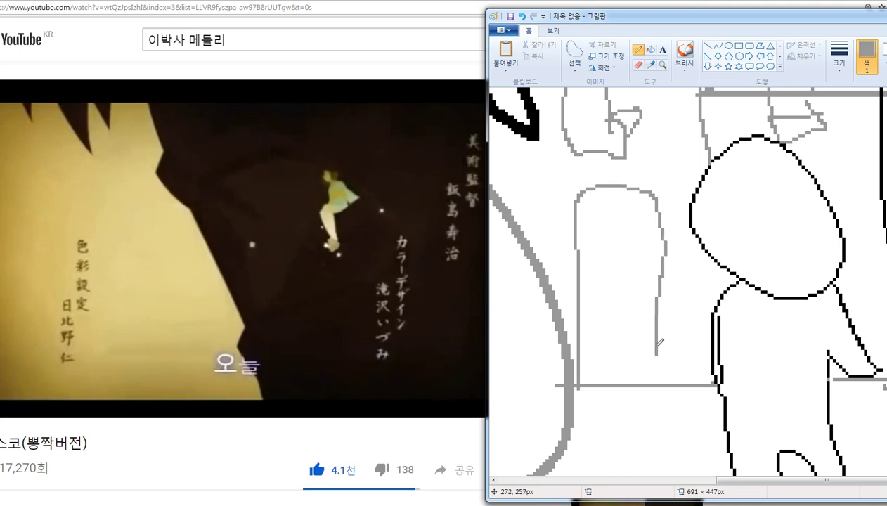
pyautogui.scroll(1, 696, 436)
pyautogui.scroll(-1, 705, 450)
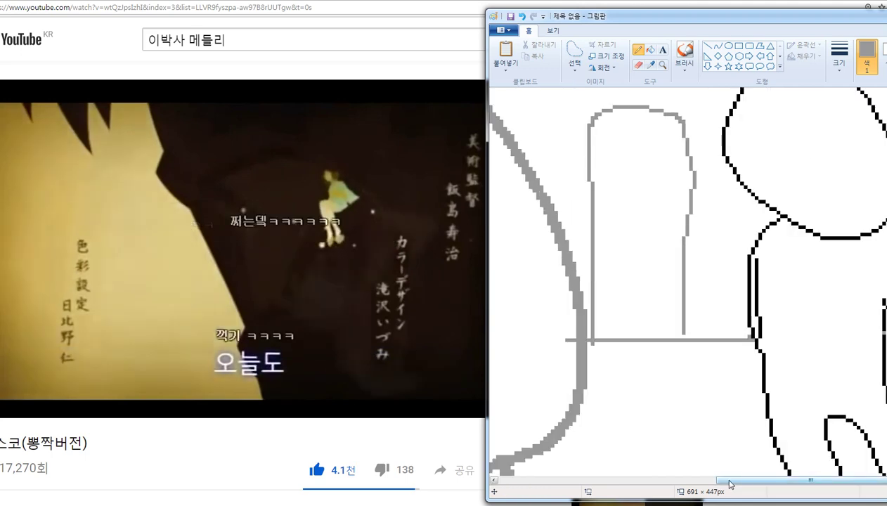
# Step: Touch up the standing figure's head, arm and body outlines in black where the grey lines meet them
pyautogui.scroll(3, 731, 344)
pyautogui.moveTo(730, 481)
pyautogui.mouseDown()
pyautogui.moveTo(814, 481)
pyautogui.moveTo(781, 485)
pyautogui.mouseUp()
pyautogui.scroll(1, 675, 334)
pyautogui.scroll(-3, 668, 367)
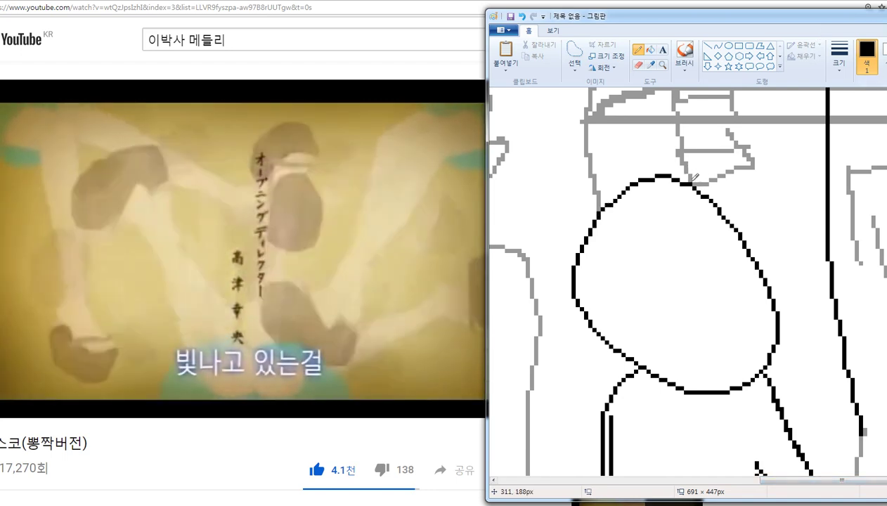
pyautogui.scroll(-3, 689, 177)
pyautogui.scroll(3, 703, 148)
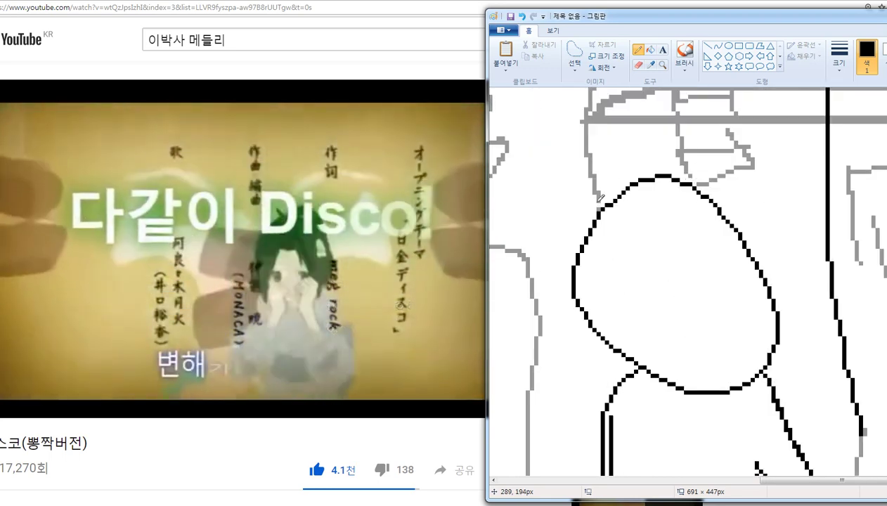
pyautogui.scroll(-3, 661, 309)
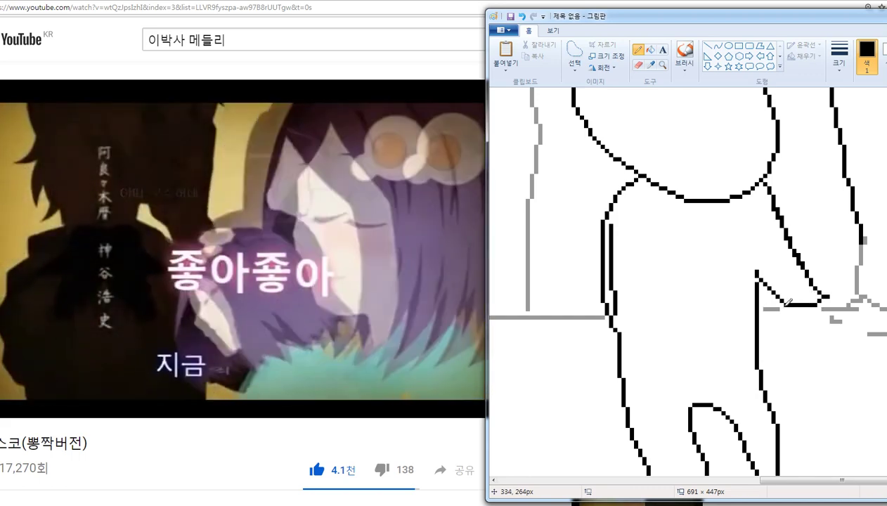
pyautogui.scroll(3, 790, 314)
pyautogui.scroll(5, 685, 331)
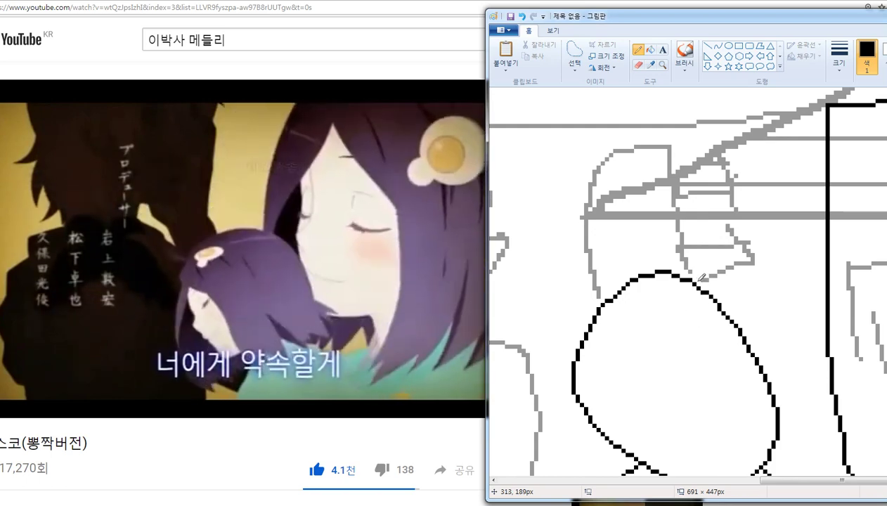
pyautogui.scroll(-2, 701, 278)
pyautogui.scroll(3, 599, 343)
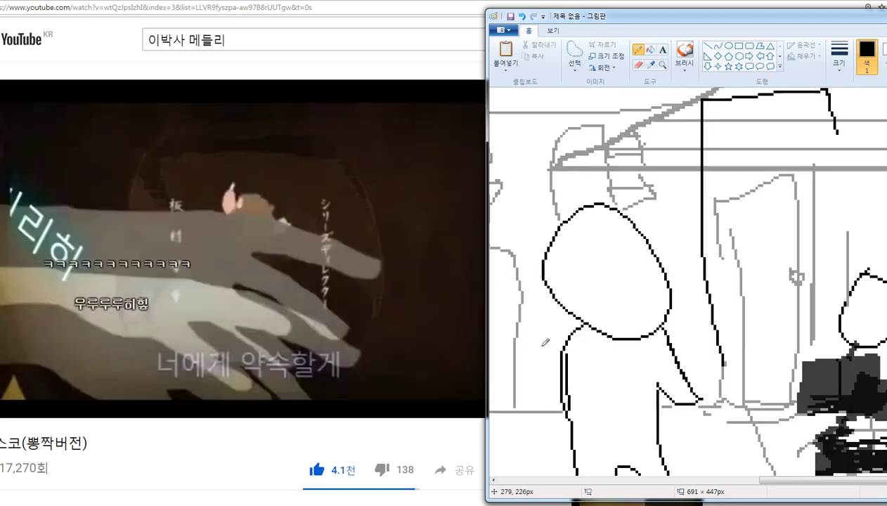
pyautogui.scroll(-1, 633, 295)
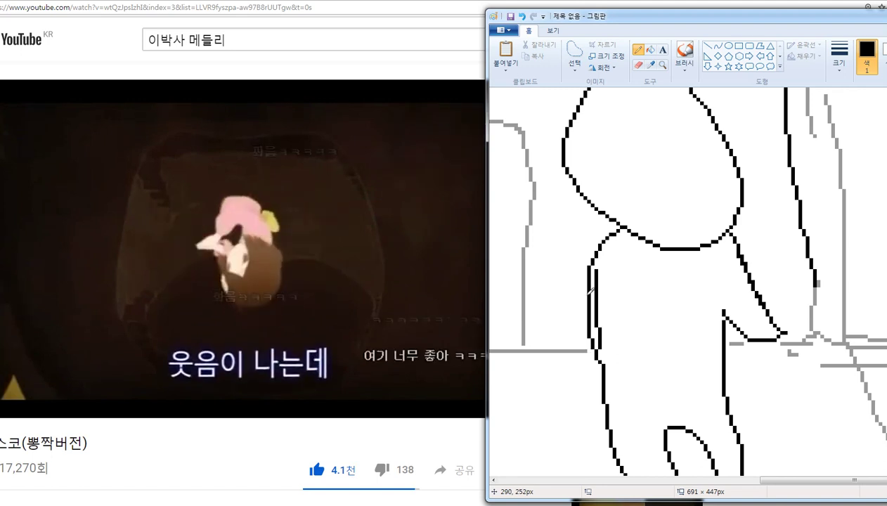
# Step: Draw grey floor lines beside the standing figure's legs, extending toward the stairway
pyautogui.scroll(-5, 647, 289)
pyautogui.click(644, 50)
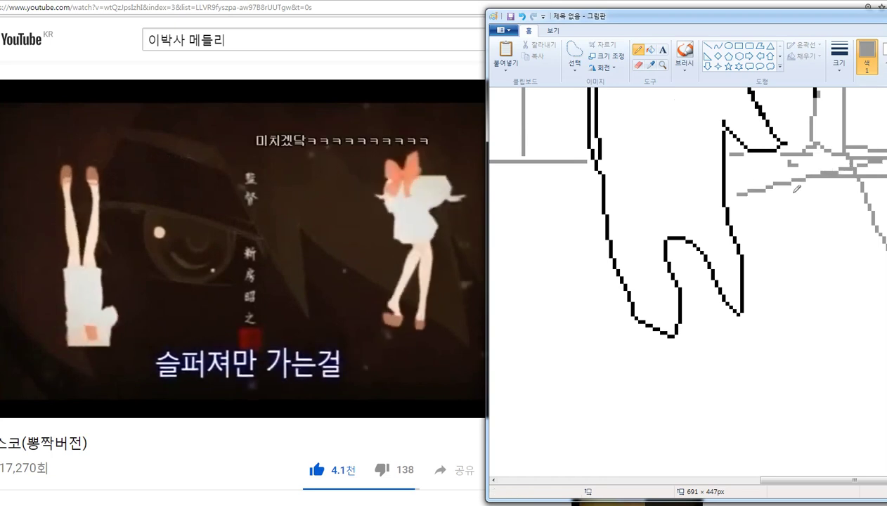
pyautogui.moveTo(854, 208); pyautogui.dragTo(810, 220)
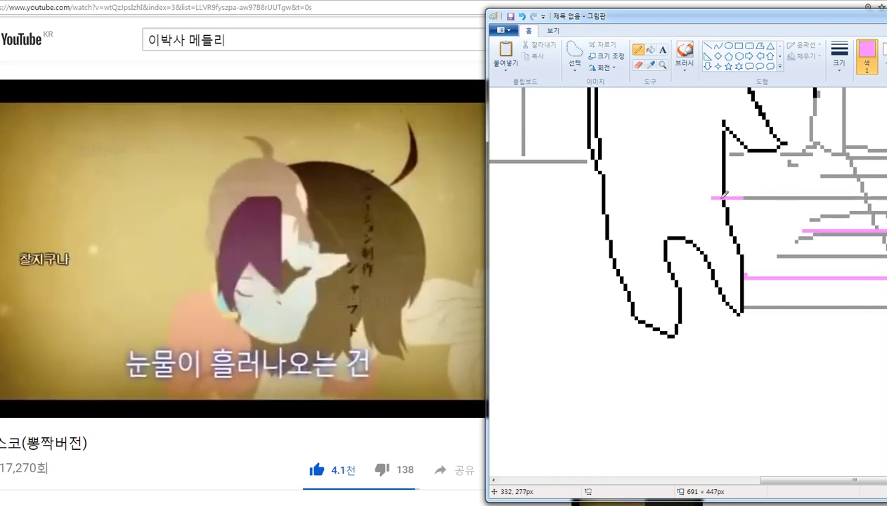
# Step: Draw pink horizontal and slanted floor stripes around the standing figure and toward the large grey figure, undoing stray strokes
pyautogui.hotkey('ctrl', 'z')
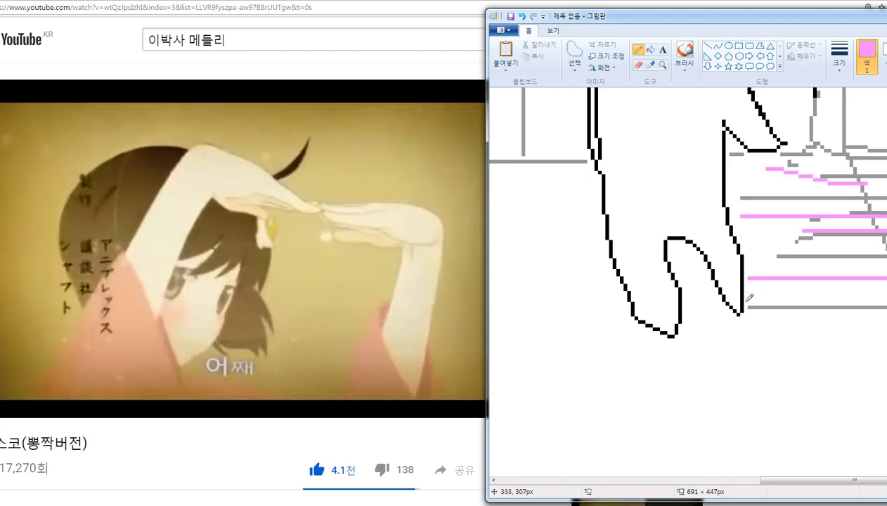
pyautogui.moveTo(676, 347); pyautogui.dragTo(885, 336)
pyautogui.moveTo(646, 390)
pyautogui.mouseDown()
pyautogui.moveTo(714, 394)
pyautogui.moveTo(555, 394)
pyautogui.mouseUp()
pyautogui.moveTo(497, 373); pyautogui.dragTo(830, 372)
pyautogui.moveTo(519, 366); pyautogui.dragTo(786, 366)
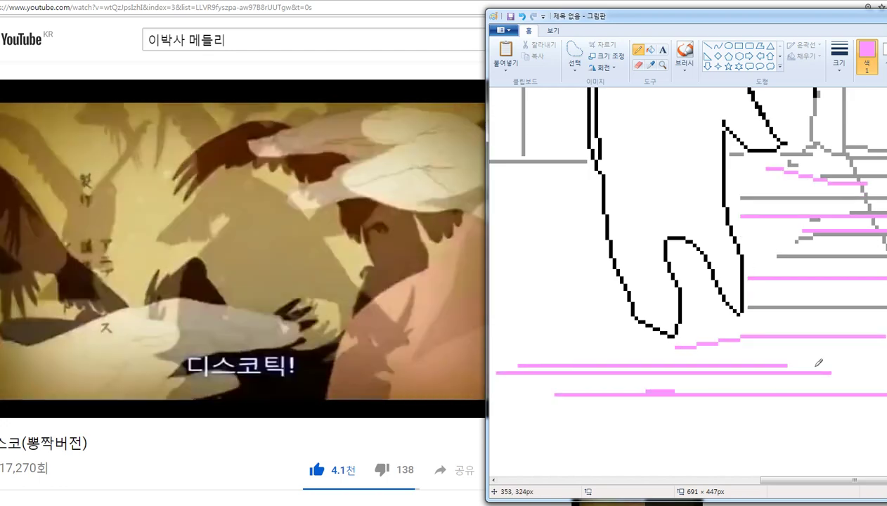
pyautogui.moveTo(786, 481); pyautogui.dragTo(723, 482)
pyautogui.moveTo(665, 329); pyautogui.dragTo(866, 333)
pyautogui.moveTo(732, 300); pyautogui.dragTo(716, 300)
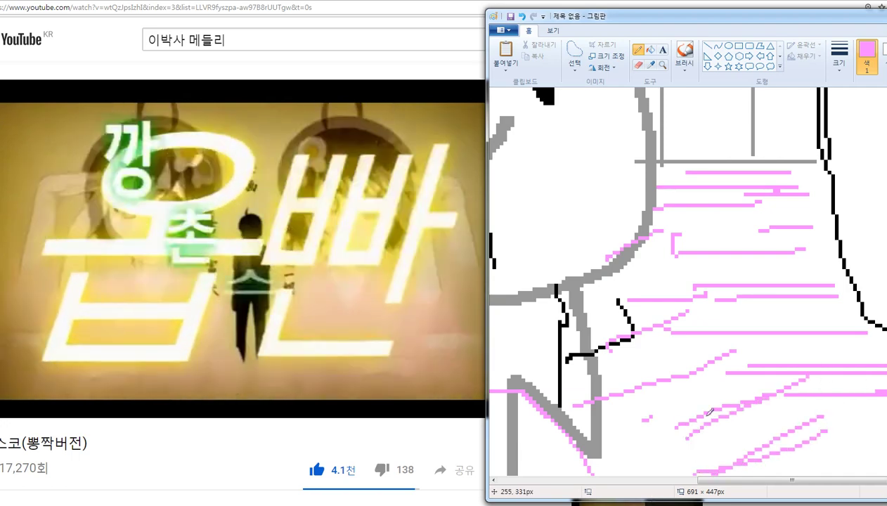
pyautogui.scroll(-4, 630, 360)
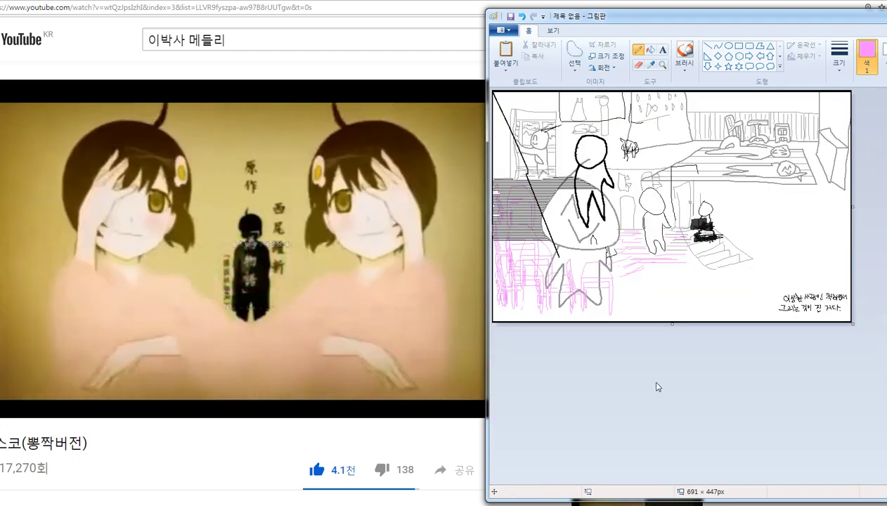
pyautogui.scroll(4, 679, 462)
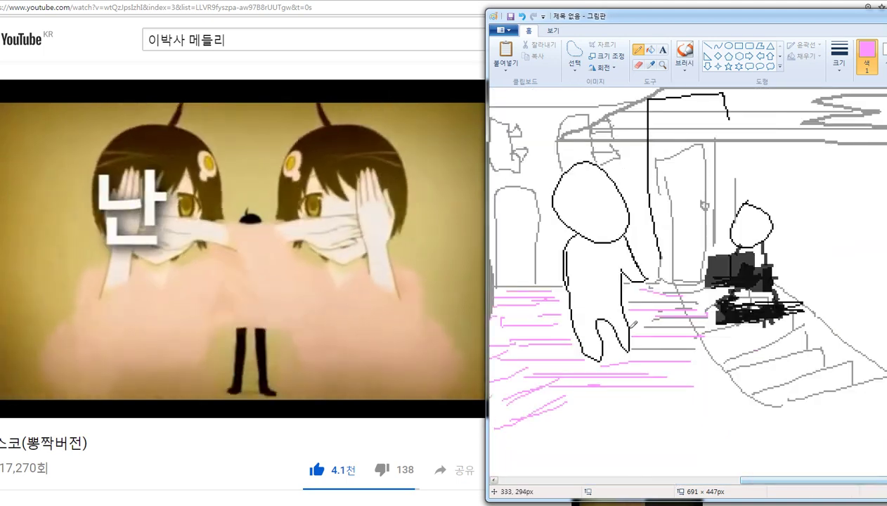
pyautogui.hotkey('ctrl', 'z')
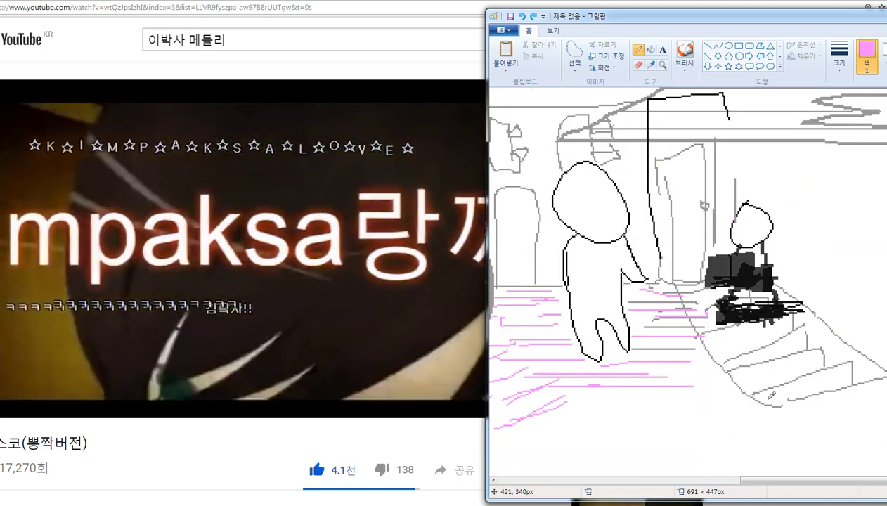
# Step: Bring the empty canvas area beyond the stairway into view and set the drawing colour to grey, keeping the window beside the video
pyautogui.scroll(2, 766, 457)
pyautogui.moveTo(772, 482); pyautogui.dragTo(885, 481)
pyautogui.scroll(-2, 782, 418)
pyautogui.scroll(2, 808, 436)
pyautogui.scroll(3, 868, 471)
pyautogui.scroll(2, 867, 470)
pyautogui.scroll(-3, 868, 470)
pyautogui.scroll(-2, 885, 469)
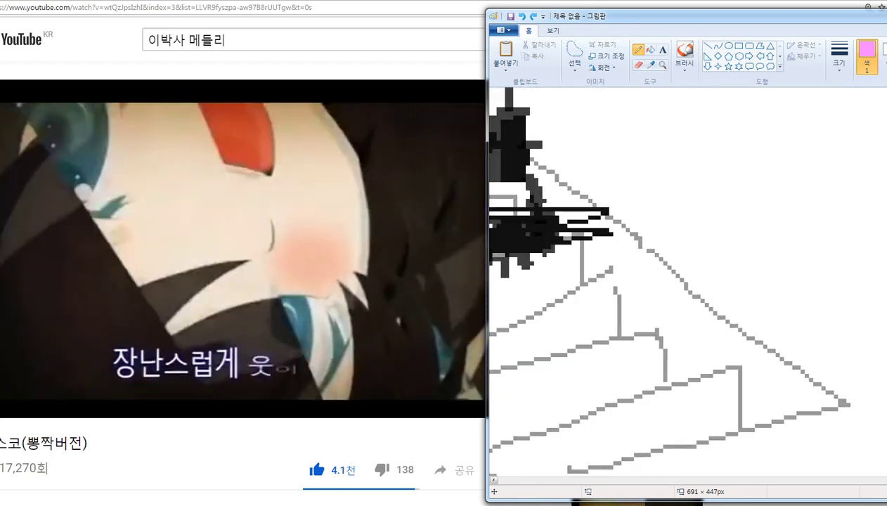
pyautogui.moveTo(582, 10); pyautogui.dragTo(222, 17)
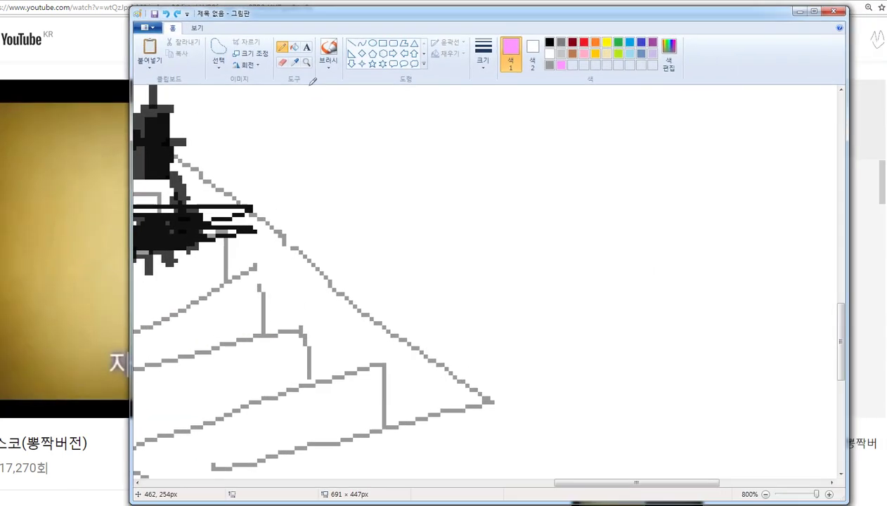
pyautogui.moveTo(608, 485); pyautogui.dragTo(815, 490)
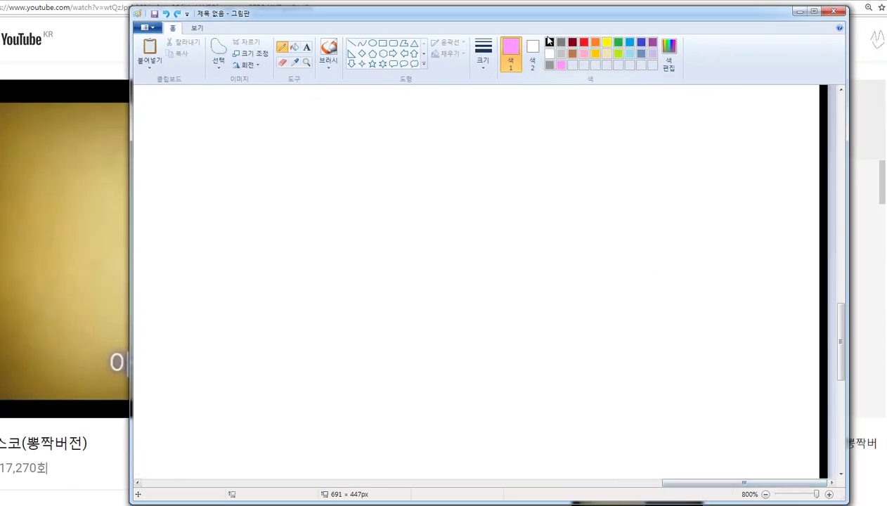
pyautogui.moveTo(530, 20)
pyautogui.mouseDown()
pyautogui.moveTo(833, 9)
pyautogui.moveTo(768, 10)
pyautogui.mouseUp()
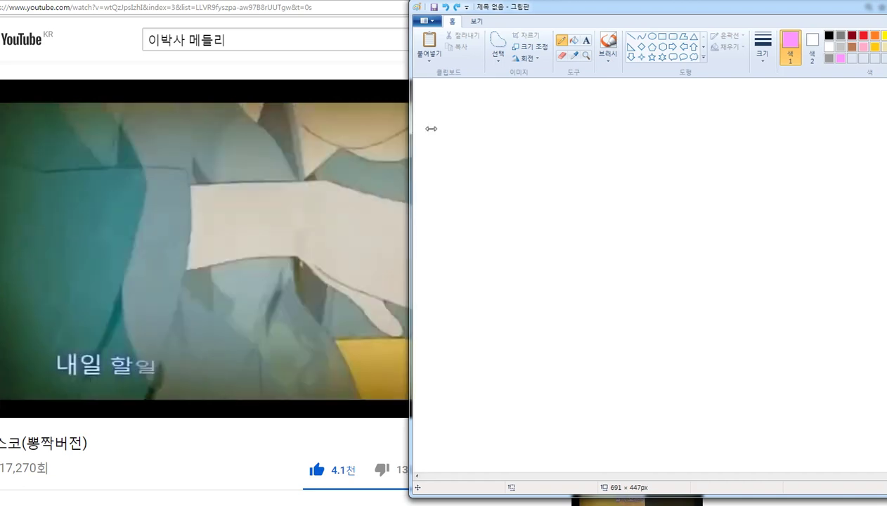
pyautogui.moveTo(431, 129); pyautogui.dragTo(485, 125)
pyautogui.moveTo(672, 9); pyautogui.dragTo(630, 12)
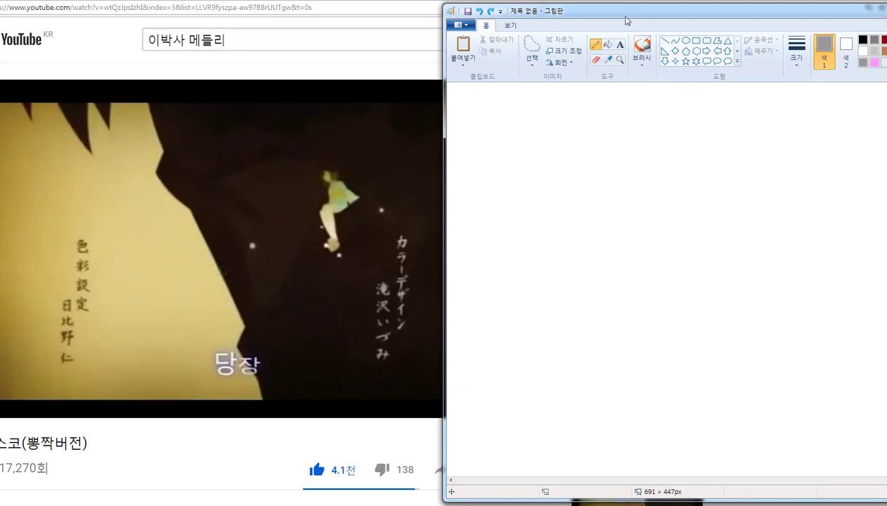
pyautogui.moveTo(627, 20)
pyautogui.mouseDown()
pyautogui.moveTo(792, 38)
pyautogui.moveTo(664, 16)
pyautogui.mouseUp()
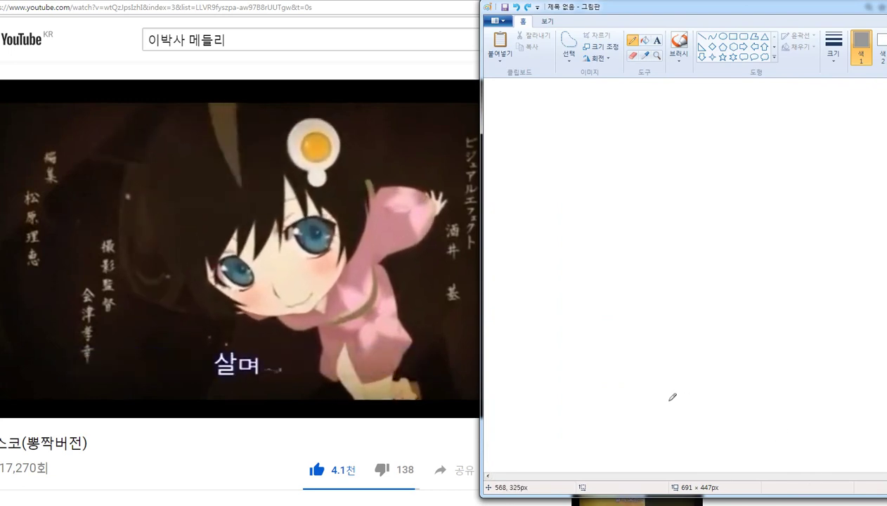
pyautogui.moveTo(614, 354); pyautogui.dragTo(660, 153)
pyautogui.moveTo(639, 395); pyautogui.dragTo(742, 77)
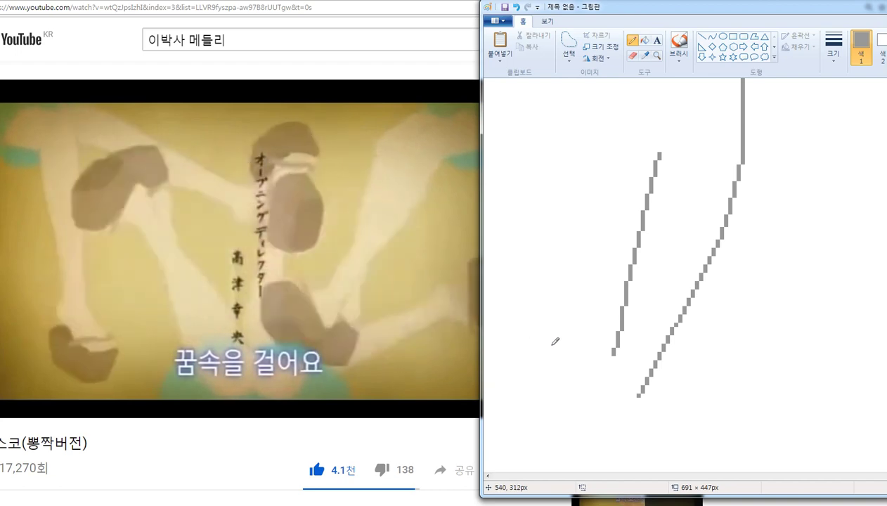
pyautogui.moveTo(550, 370)
pyautogui.mouseDown()
pyautogui.moveTo(668, 281)
pyautogui.moveTo(633, 158)
pyautogui.moveTo(650, 106)
pyautogui.moveTo(673, 78)
pyautogui.mouseUp()
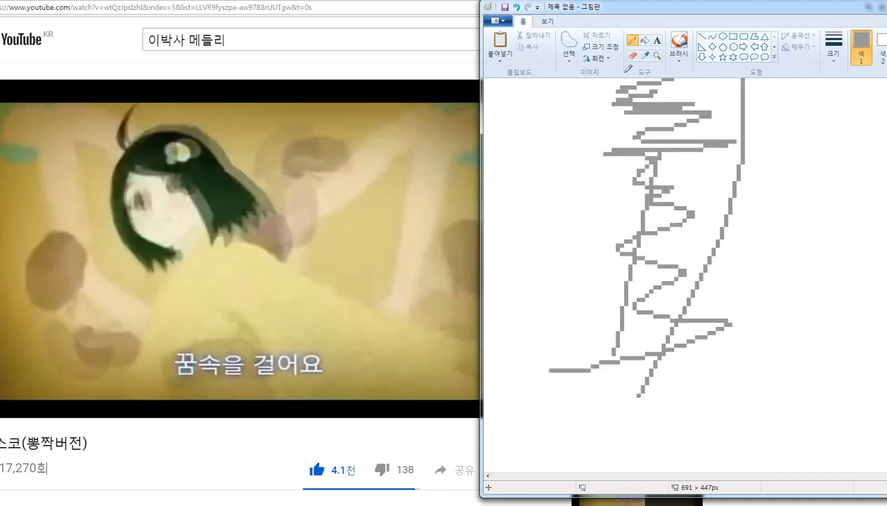
pyautogui.moveTo(675, 260)
pyautogui.mouseDown()
pyautogui.moveTo(338, 469)
pyautogui.moveTo(422, 352)
pyautogui.moveTo(317, 323)
pyautogui.mouseUp()
pyautogui.hotkey('ctrl', 'z')
pyautogui.hotkey('ctrl', 'z')
pyautogui.hotkey('ctrl', 'z')
pyautogui.hotkey('ctrl', 'z')
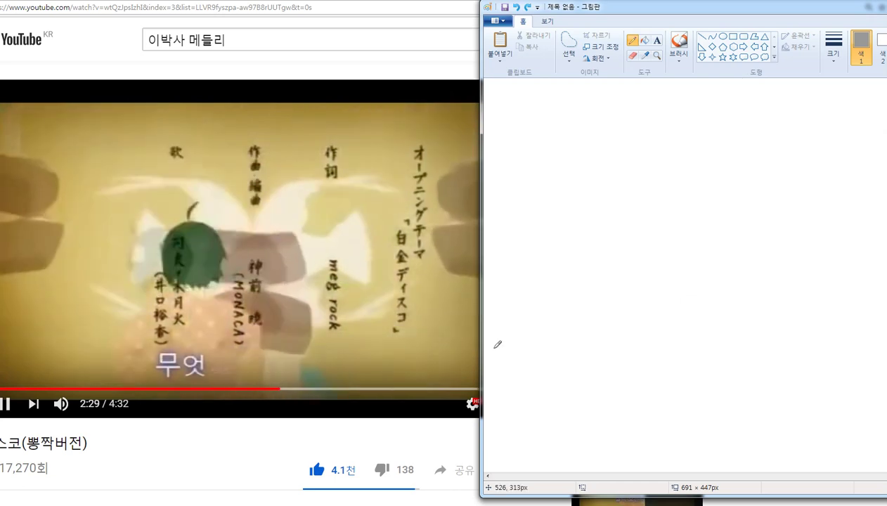
# Step: Draw a closed rounded grey head outline in the empty area beyond the stairway, undoing misplaced strokes
pyautogui.moveTo(571, 222); pyautogui.dragTo(552, 184)
pyautogui.hotkey('ctrl', 'z')
pyautogui.moveTo(599, 208)
pyautogui.mouseDown()
pyautogui.moveTo(658, 184)
pyautogui.moveTo(597, 239)
pyautogui.moveTo(641, 149)
pyautogui.mouseUp()
pyautogui.hotkey('ctrl', 'z')
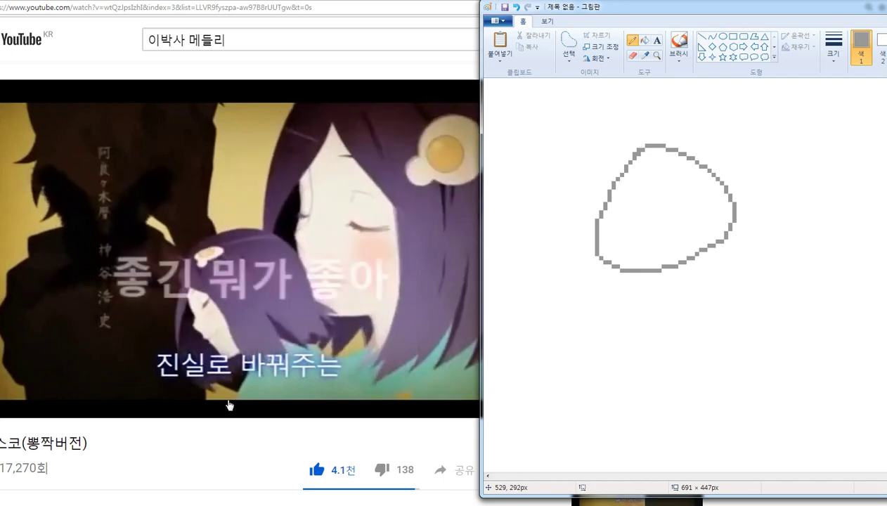
# Step: Open the picture 커리어하이 색 from the folder 그림판 모음집
pyautogui.click(67, 505)
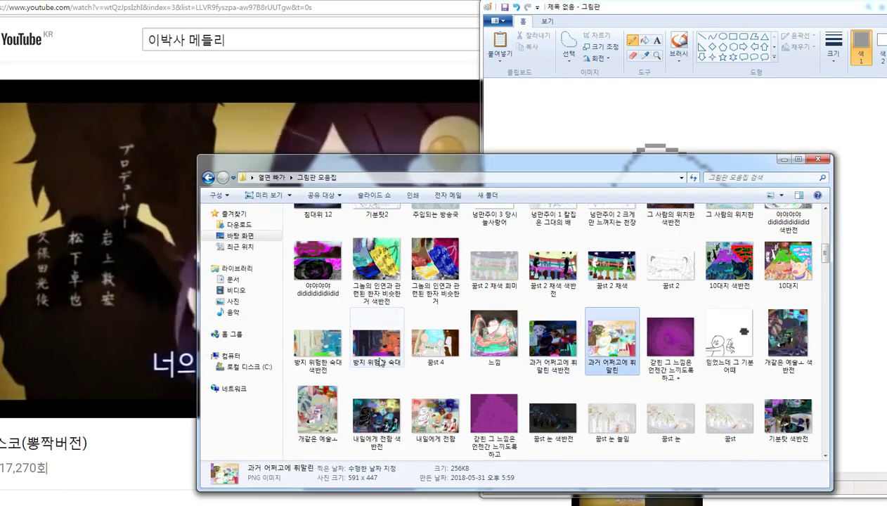
pyautogui.scroll(-2, 391, 361)
pyautogui.click(318, 343)
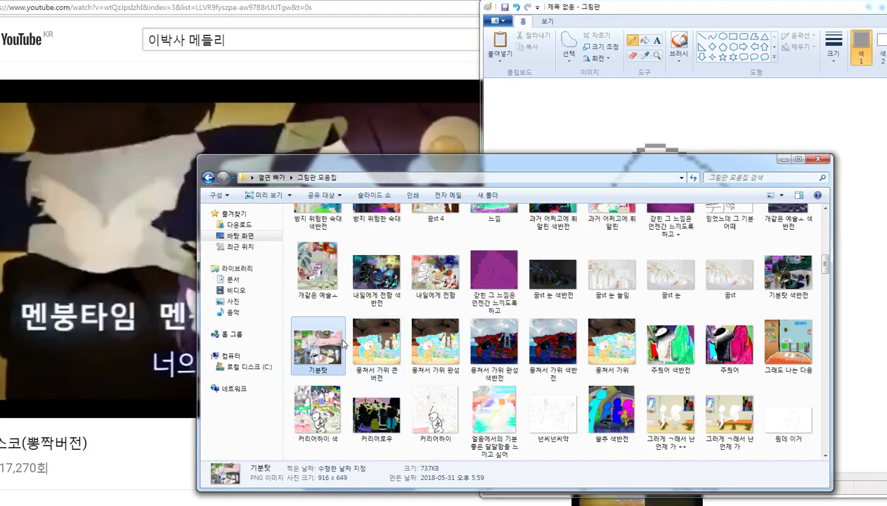
pyautogui.doubleClick(318, 409)
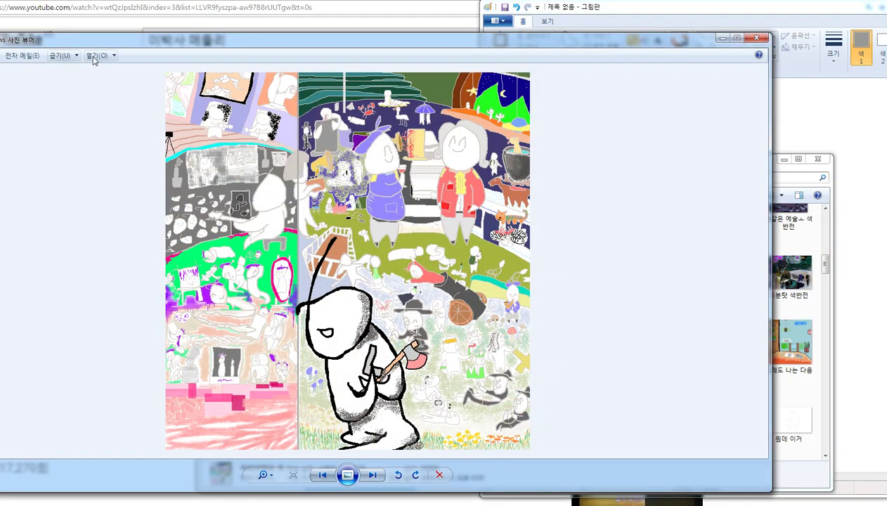
# Step: In Paint, copy a free-form selection around the pale figure with crossed outlines below the pink-framed oval
pyautogui.scroll(5, 210, 179)
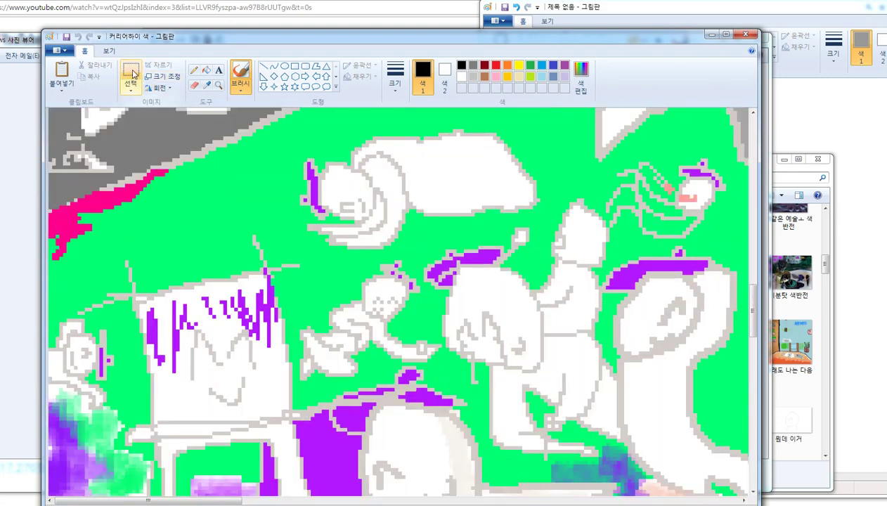
pyautogui.click(130, 90)
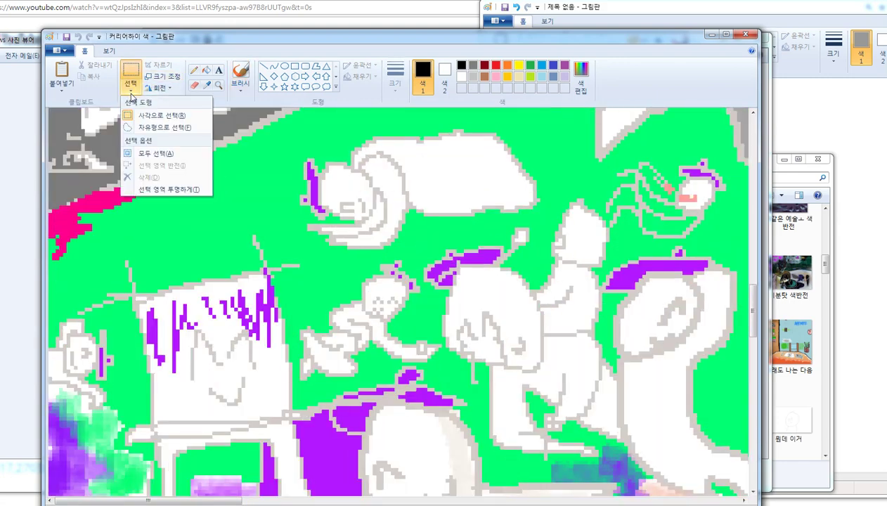
pyautogui.click(161, 127)
pyautogui.scroll(-5, 387, 274)
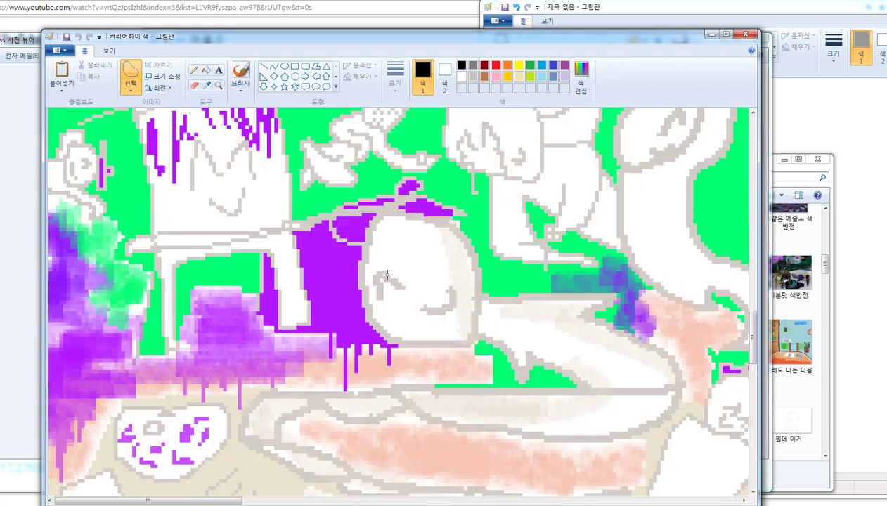
pyautogui.scroll(-3, 374, 272)
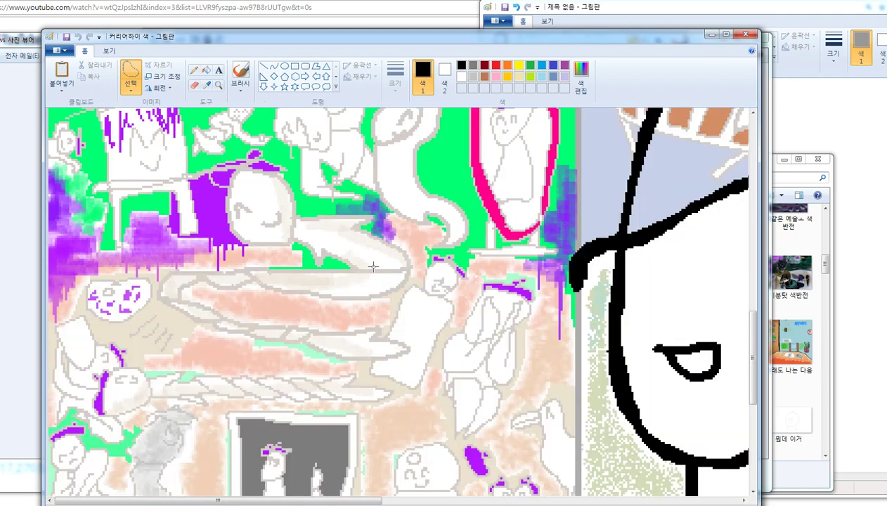
pyautogui.scroll(-3, 450, 318)
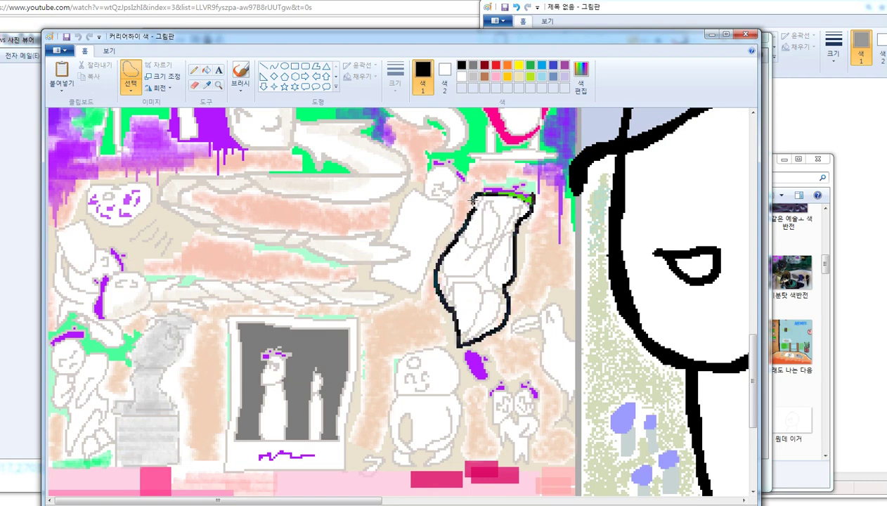
# Step: Close the reference picture and its photo viewer, and switch back to the untitled Paint drawing
pyautogui.click(746, 35)
pyautogui.click(752, 38)
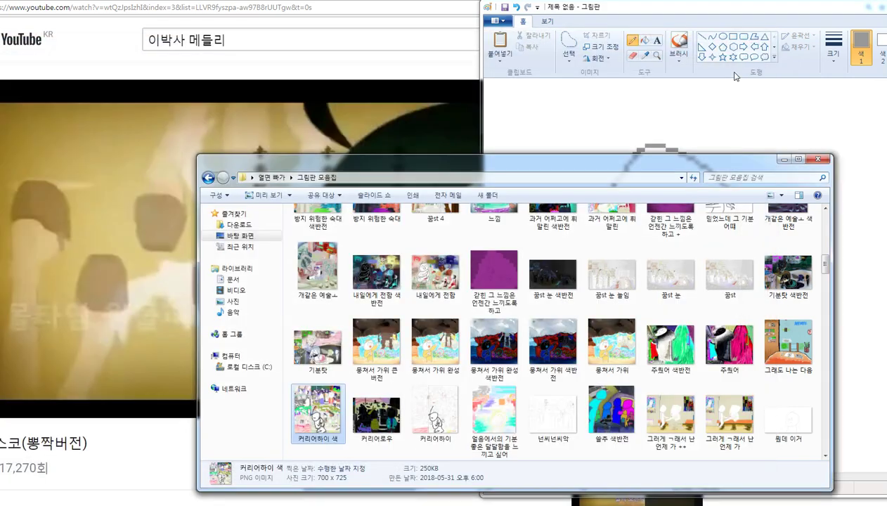
pyautogui.click(436, 14)
pyautogui.hotkey('alt', 'Tab')
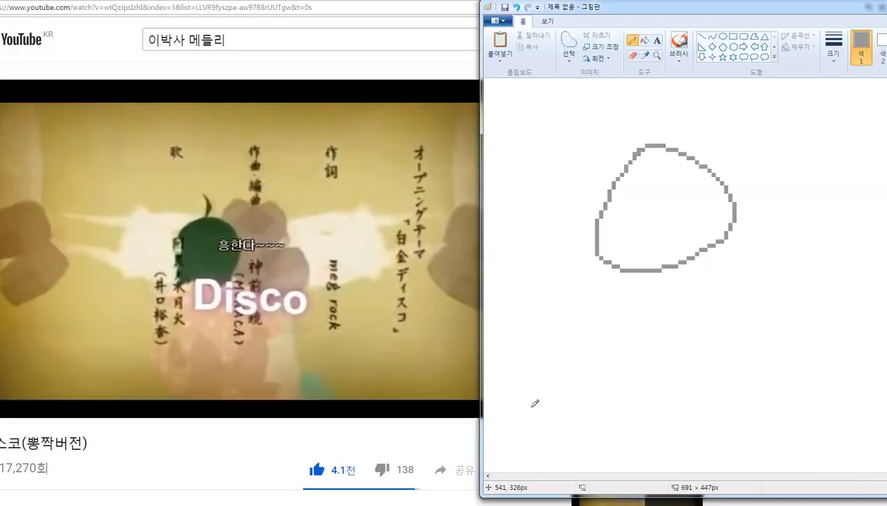
# Step: Paste the copied figure and place it over and below the grey head outline
pyautogui.hotkey('ctrl', 'v')
pyautogui.moveTo(628, 285); pyautogui.dragTo(685, 338)
pyautogui.moveTo(646, 251); pyautogui.dragTo(653, 255)
# Step: Select the lower part of the pasted figure with a free-form selection and move it further down to lengthen the body
pyautogui.click(573, 59)
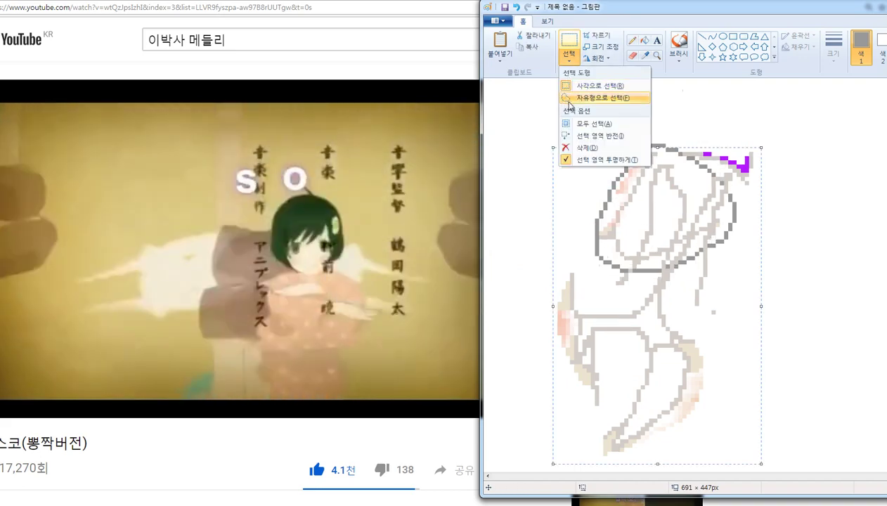
pyautogui.click(603, 97)
pyautogui.scroll(-3, 603, 210)
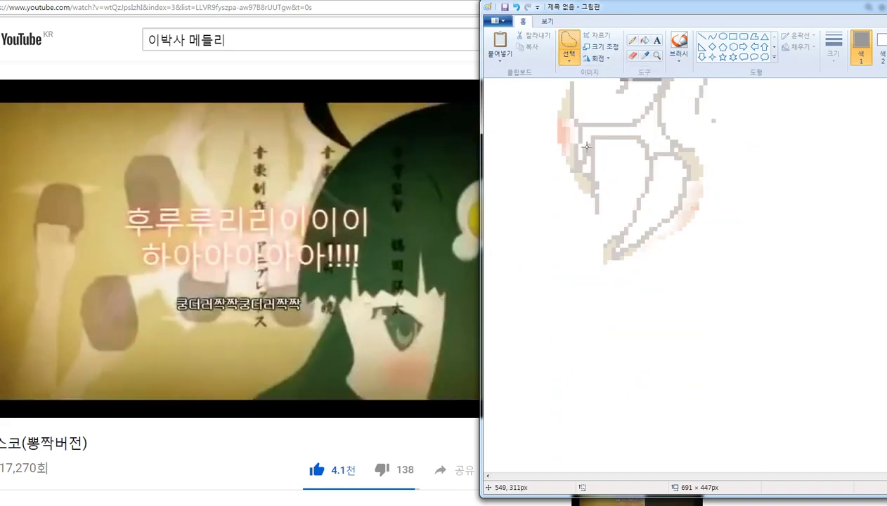
pyautogui.moveTo(586, 137)
pyautogui.mouseDown()
pyautogui.moveTo(583, 257)
pyautogui.moveTo(652, 279)
pyautogui.moveTo(678, 218)
pyautogui.moveTo(687, 157)
pyautogui.moveTo(639, 129)
pyautogui.moveTo(595, 133)
pyautogui.mouseUp()
pyautogui.moveTo(610, 174); pyautogui.dragTo(606, 270)
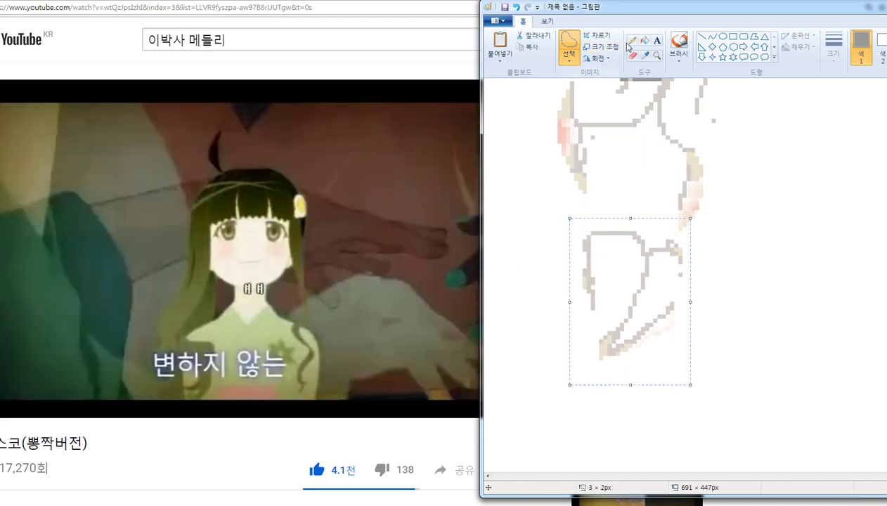
# Step: Draw grey pencil lines along both sides of the body to join the head, torso and shifted lower part
pyautogui.click(633, 40)
pyautogui.moveTo(604, 157); pyautogui.dragTo(589, 216)
pyautogui.moveTo(593, 182); pyautogui.dragTo(585, 250)
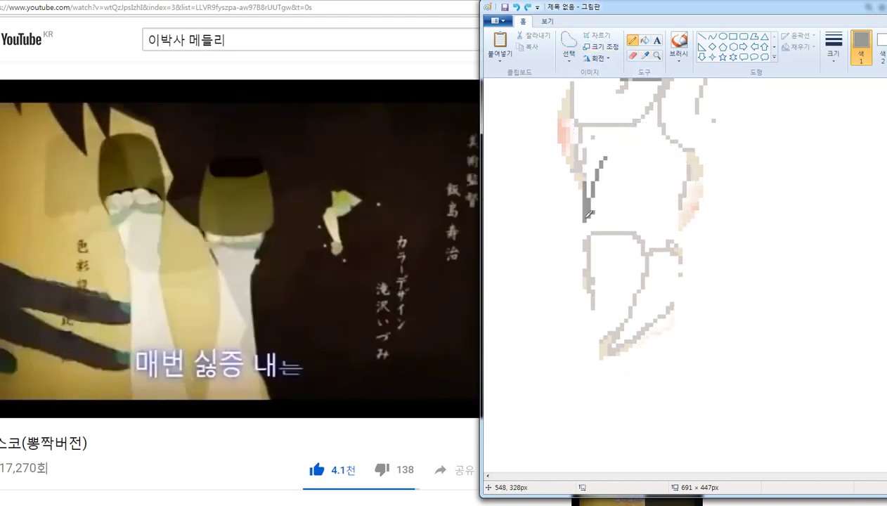
pyautogui.scroll(3, 684, 217)
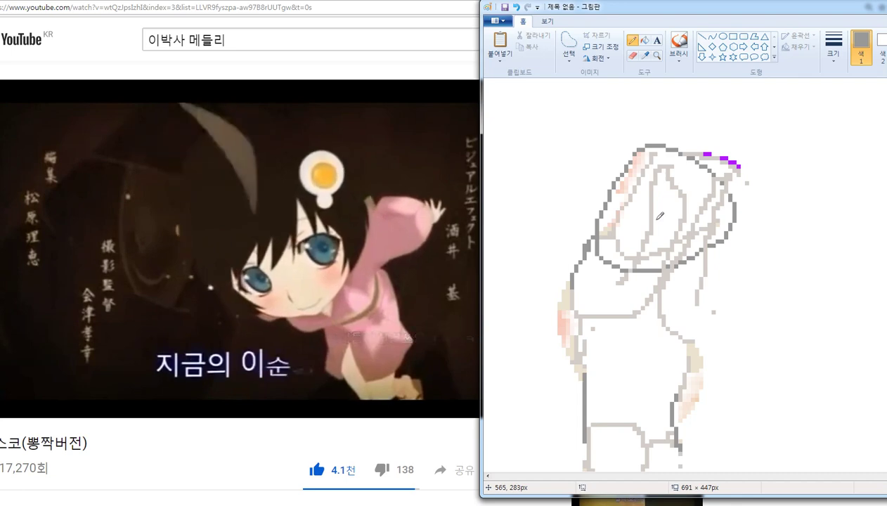
pyautogui.scroll(-3, 668, 295)
pyautogui.scroll(1, 671, 371)
pyautogui.scroll(2, 696, 369)
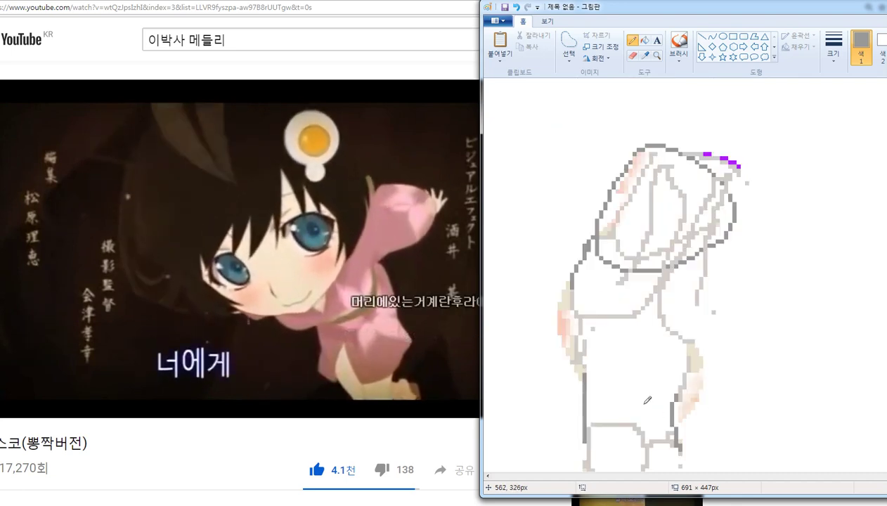
# Step: Draw two rounded grey bent-arm outlines overlapping the new figure's head, one on each side
pyautogui.moveTo(579, 193)
pyautogui.mouseDown()
pyautogui.moveTo(659, 170)
pyautogui.moveTo(594, 234)
pyautogui.mouseUp()
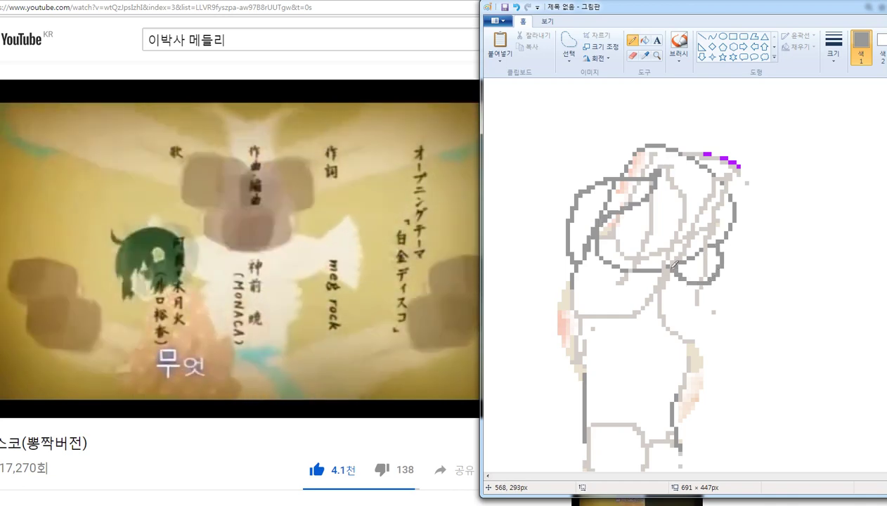
pyautogui.moveTo(718, 244); pyautogui.dragTo(712, 260)
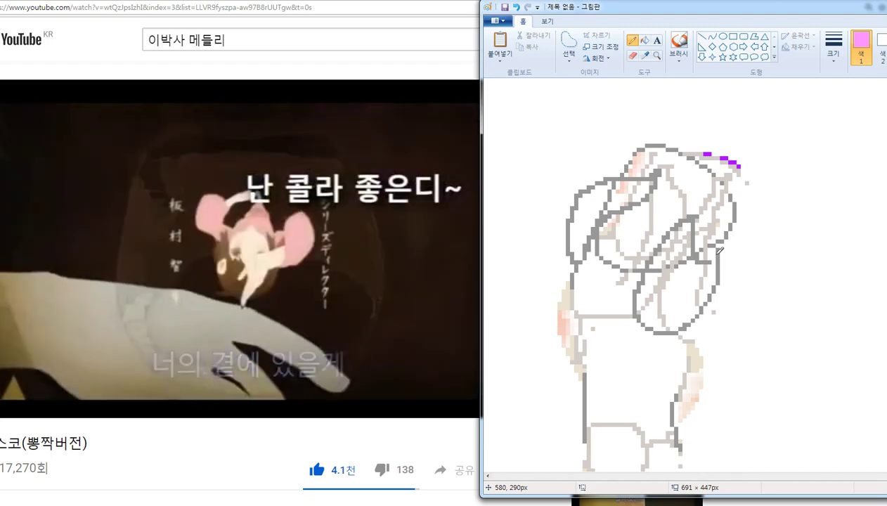
pyautogui.moveTo(718, 251); pyautogui.dragTo(712, 287)
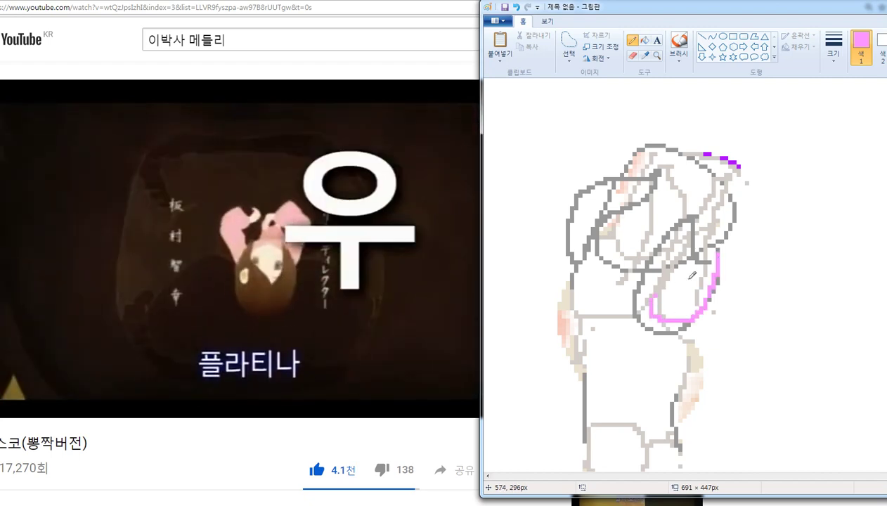
pyautogui.hotkey('ctrl', 'z')
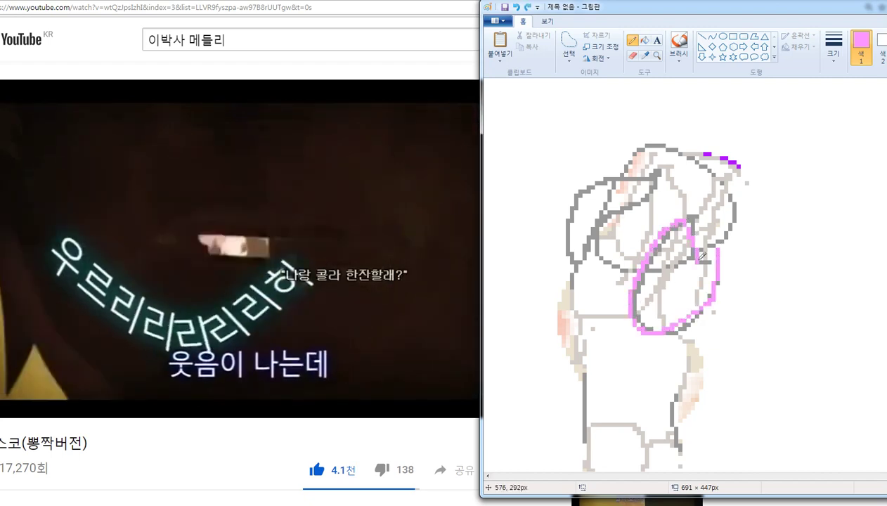
pyautogui.hotkey('ctrl', 'z')
pyautogui.moveTo(717, 253)
pyautogui.mouseDown()
pyautogui.moveTo(663, 324)
pyautogui.moveTo(639, 300)
pyautogui.moveTo(683, 218)
pyautogui.mouseUp()
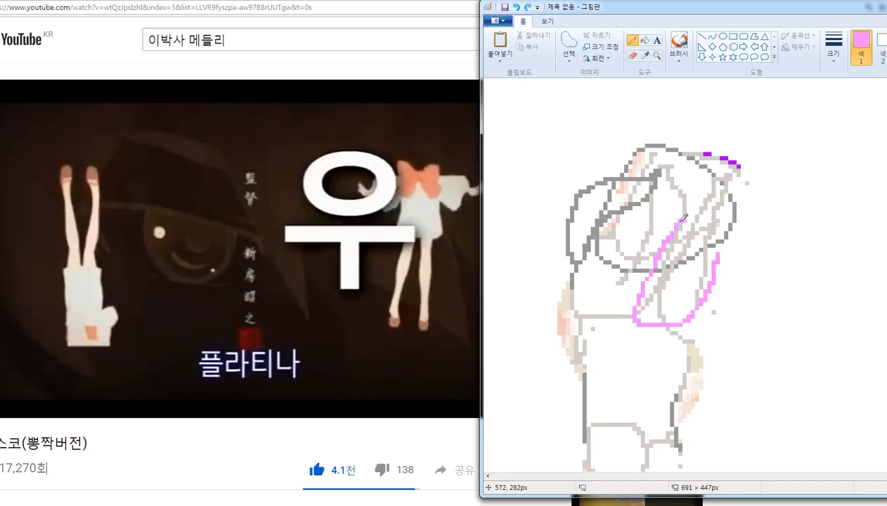
pyautogui.hotkey('ctrl', 'z')
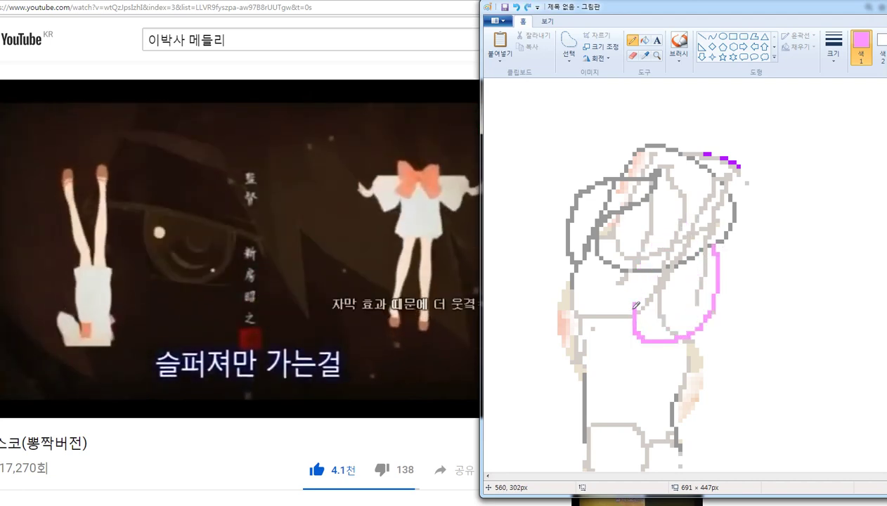
pyautogui.hotkey('ctrl', 'z')
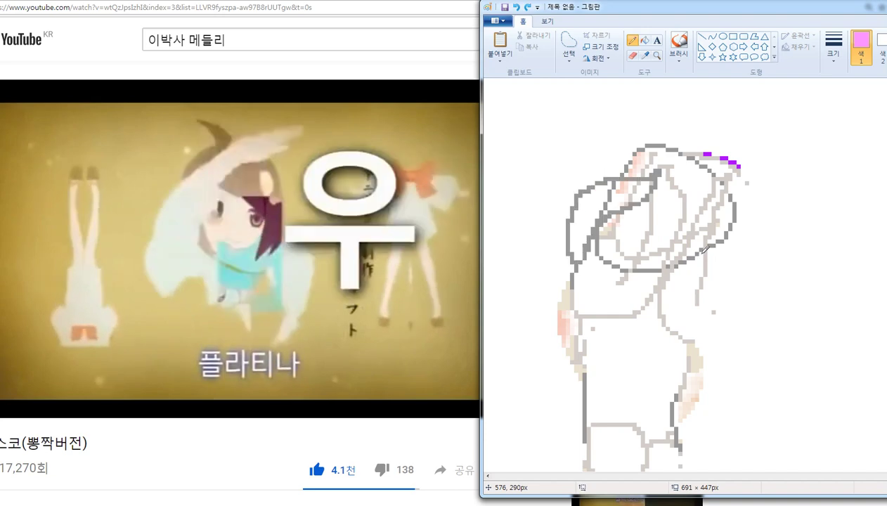
# Step: Trace the lower rounded lobe of the grey sketch with a pink pencil outline and add short pink strokes inside it
pyautogui.moveTo(704, 249)
pyautogui.mouseDown()
pyautogui.moveTo(714, 282)
pyautogui.moveTo(697, 324)
pyautogui.moveTo(652, 321)
pyautogui.moveTo(643, 289)
pyautogui.moveTo(675, 224)
pyautogui.mouseUp()
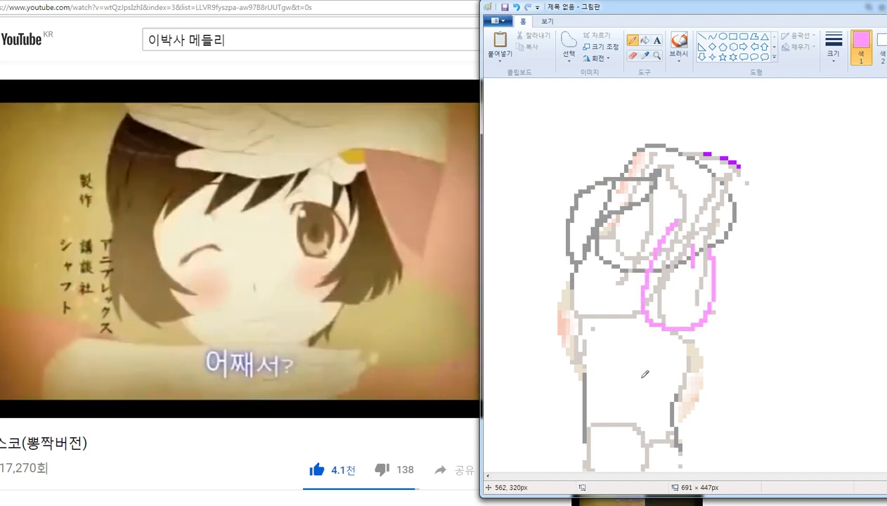
pyautogui.moveTo(677, 223); pyautogui.dragTo(693, 214)
pyautogui.moveTo(684, 284)
pyautogui.mouseDown()
pyautogui.moveTo(682, 294)
pyautogui.moveTo(693, 273)
pyautogui.mouseUp()
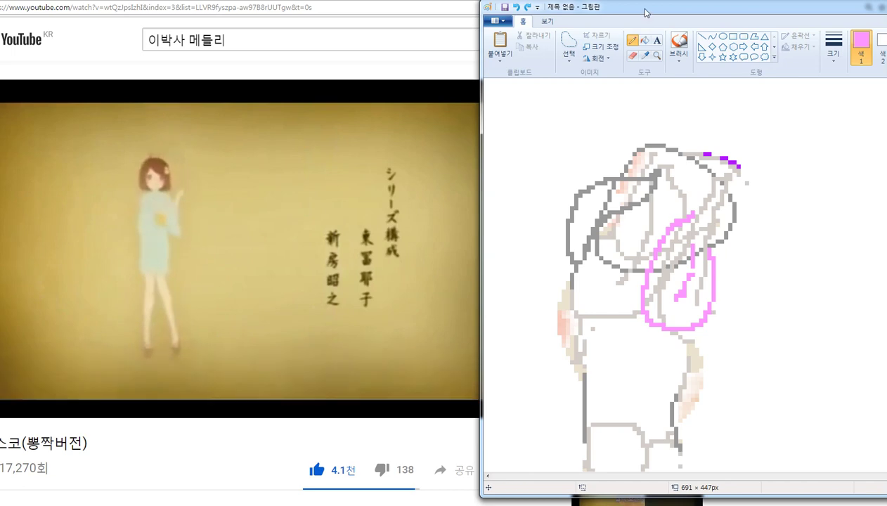
# Step: Reposition the Paint window over the video page and bring a blank area of the canvas into view
pyautogui.moveTo(645, 12); pyautogui.dragTo(575, 21)
pyautogui.moveTo(886, 485); pyautogui.dragTo(822, 488)
pyautogui.scroll(5, 781, 478)
pyautogui.scroll(-2, 815, 489)
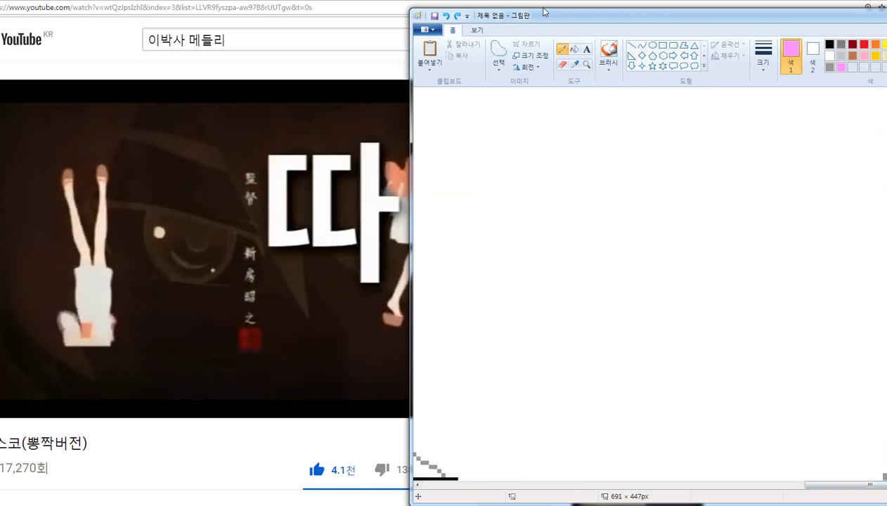
pyautogui.moveTo(537, 20); pyautogui.dragTo(598, 24)
pyautogui.moveTo(643, 357); pyautogui.dragTo(692, 282)
pyautogui.hotkey('ctrl', 'z')
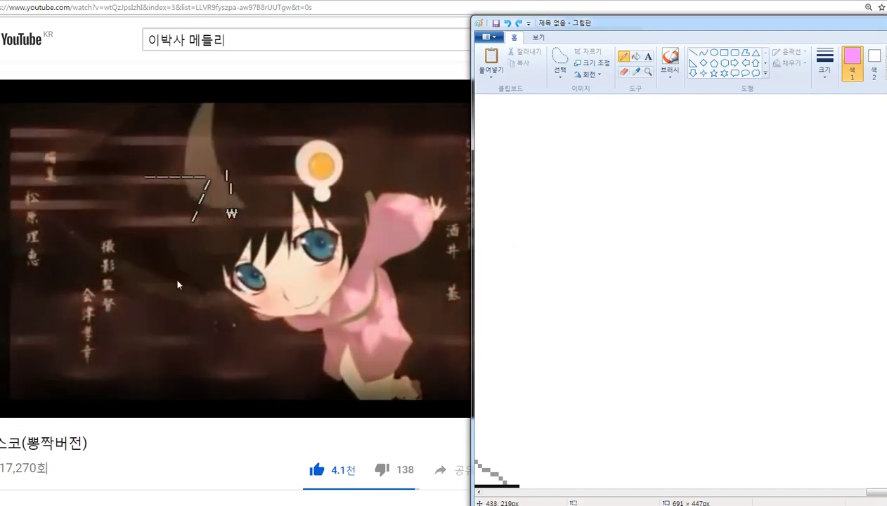
# Step: Switch to YouTube, pause the ending video, and look through the liked-videos playlist and the music player's open pages for another song
pyautogui.click(179, 284)
pyautogui.scroll(-5, 607, 270)
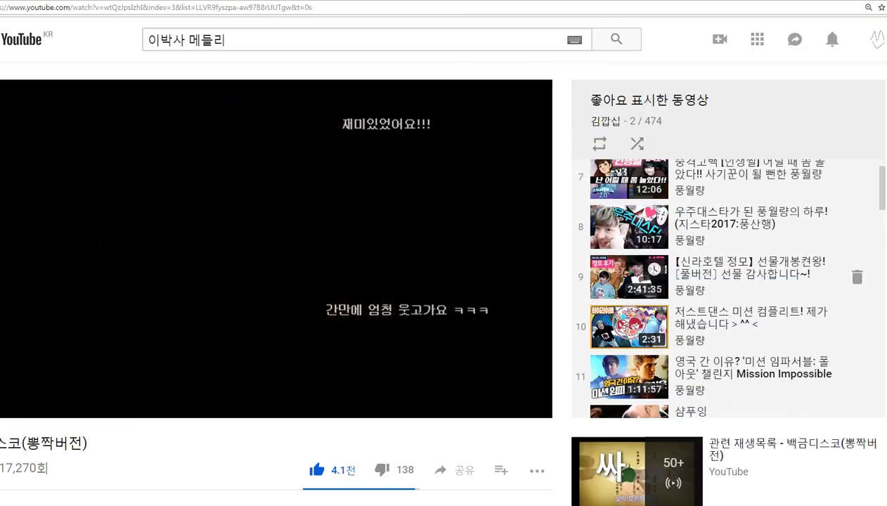
pyautogui.press('space')
pyautogui.scroll(-5, 608, 269)
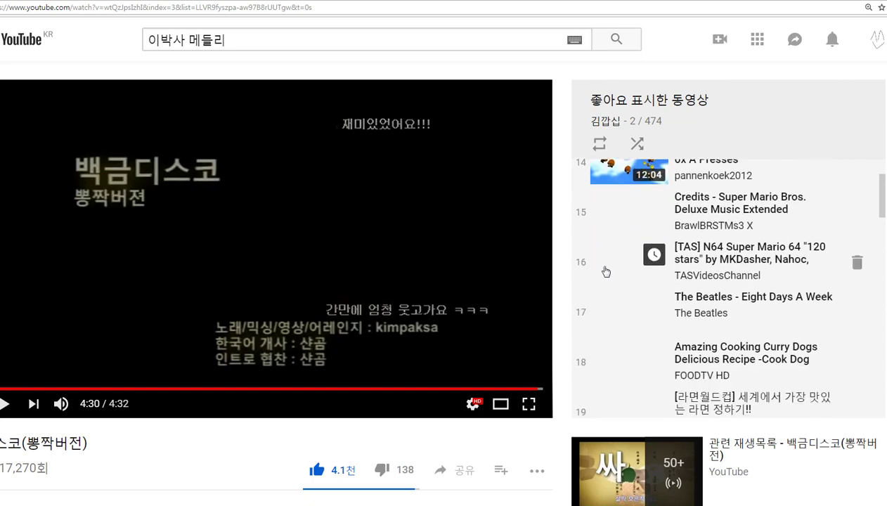
pyautogui.scroll(-10, 605, 271)
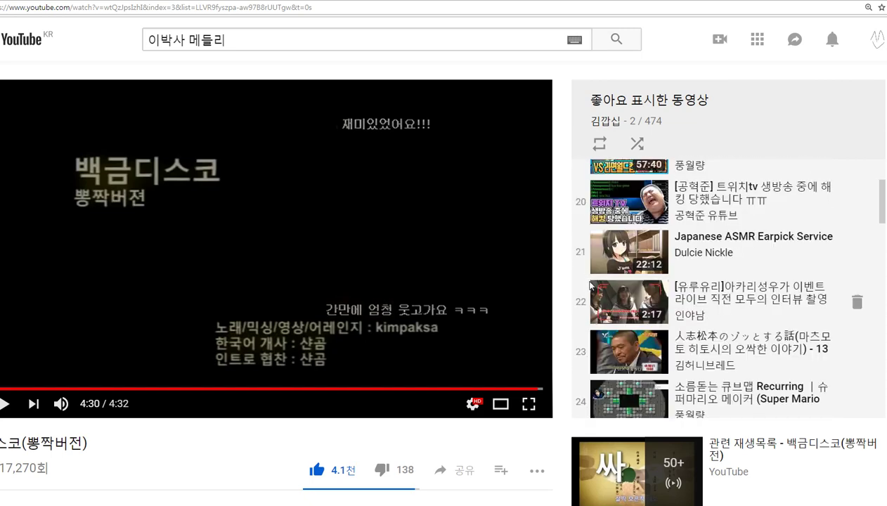
pyautogui.scroll(-8, 606, 290)
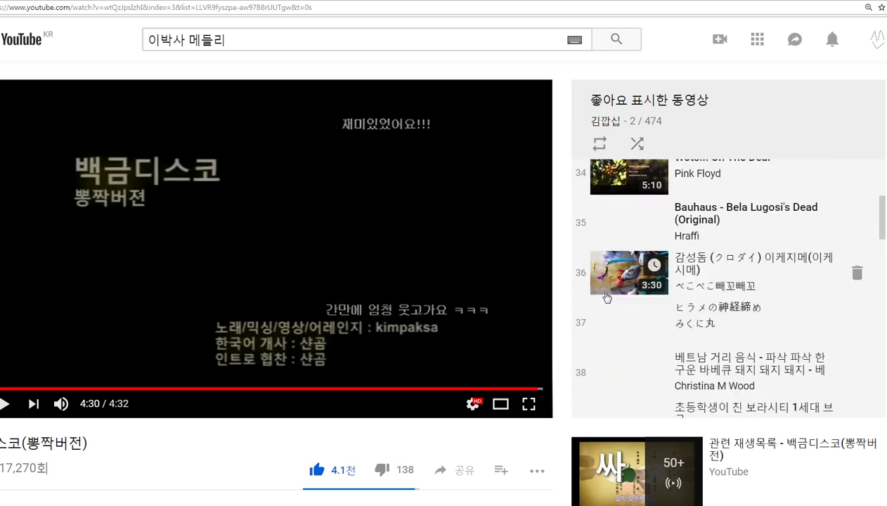
pyautogui.scroll(4, 605, 322)
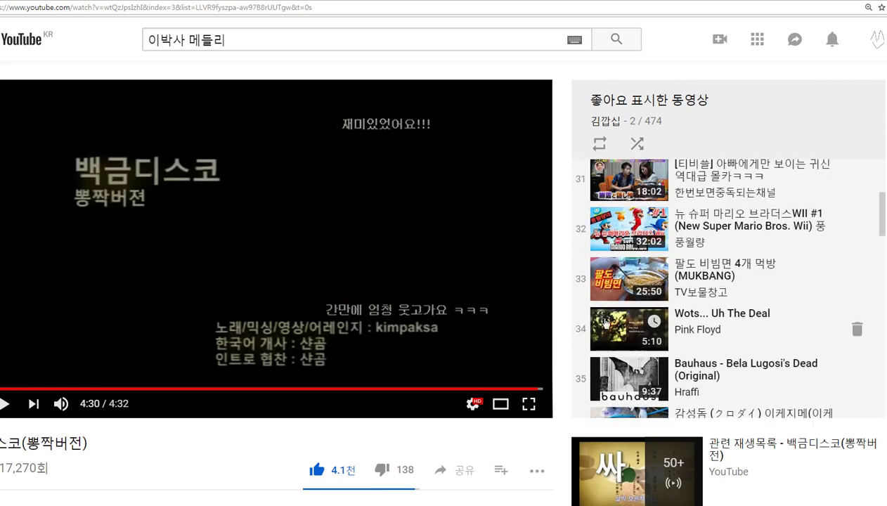
pyautogui.scroll(-5, 605, 325)
pyautogui.scroll(-8, 605, 324)
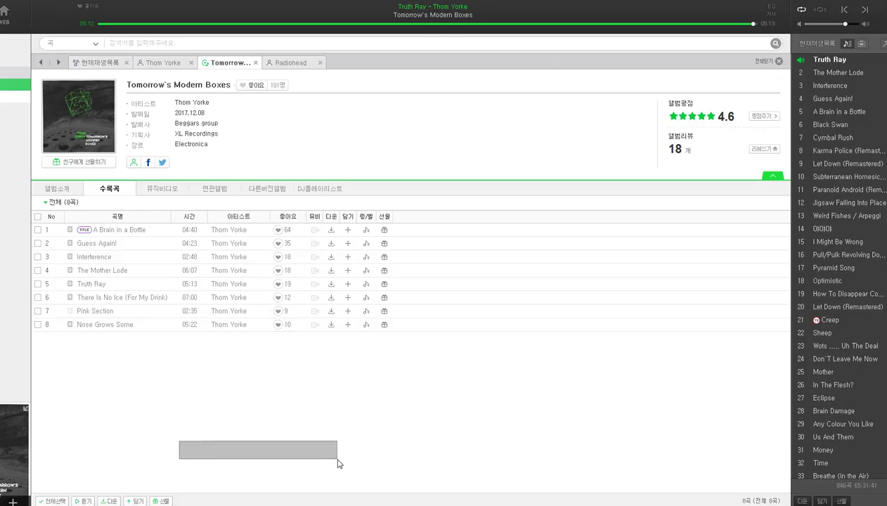
pyautogui.click(160, 64)
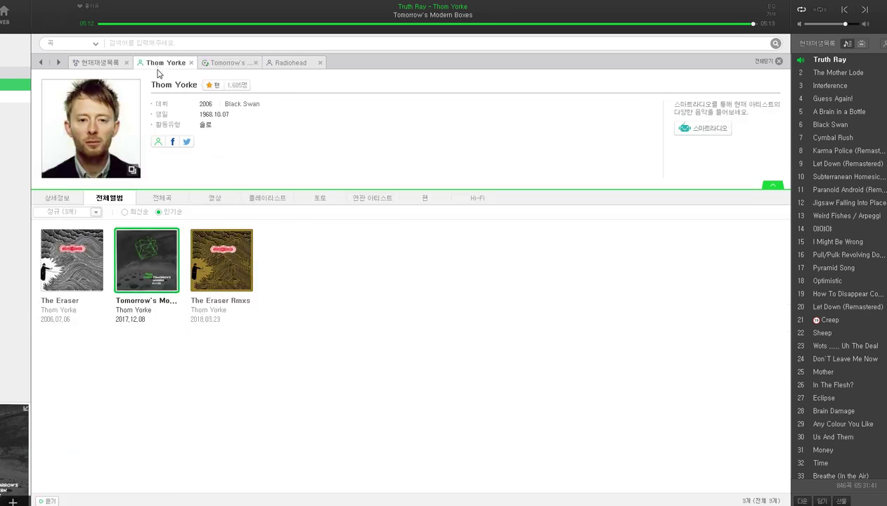
pyautogui.click(99, 62)
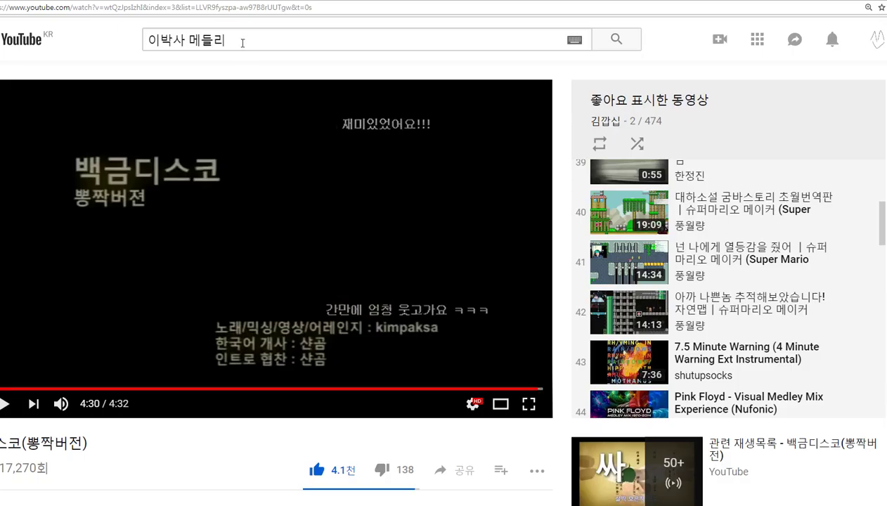
# Step: Search YouTube for "hey you" and open Pink Floyd's "Hey You" from the album The Wall
pyautogui.moveTo(242, 43); pyautogui.dragTo(144, 41)
pyautogui.write('ㅇ')
pyautogui.press('BackSpace')
pyautogui.write('hey you')
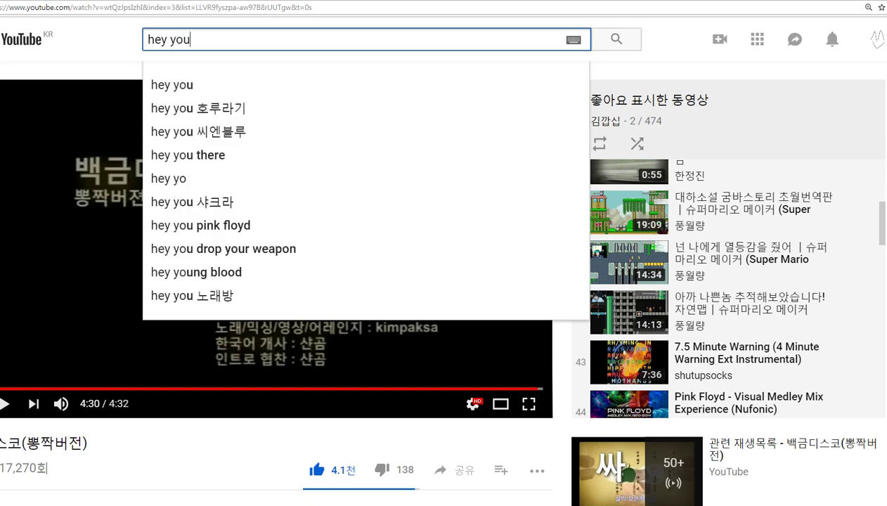
pyautogui.press('Return')
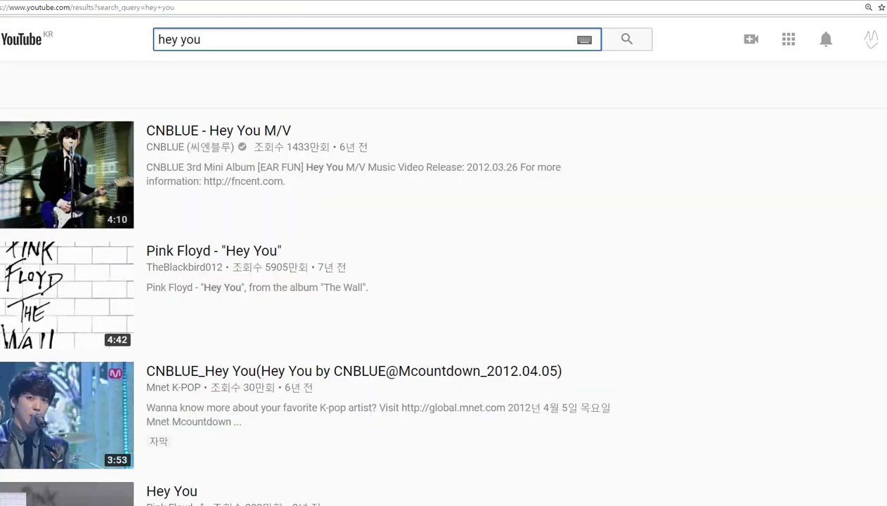
pyautogui.scroll(-5, 70, 164)
pyautogui.click(72, 286)
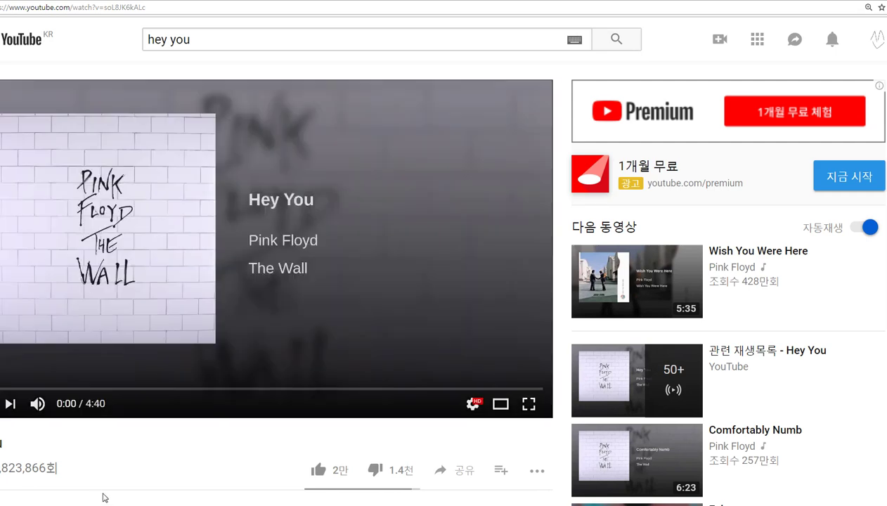
pyautogui.click(99, 505)
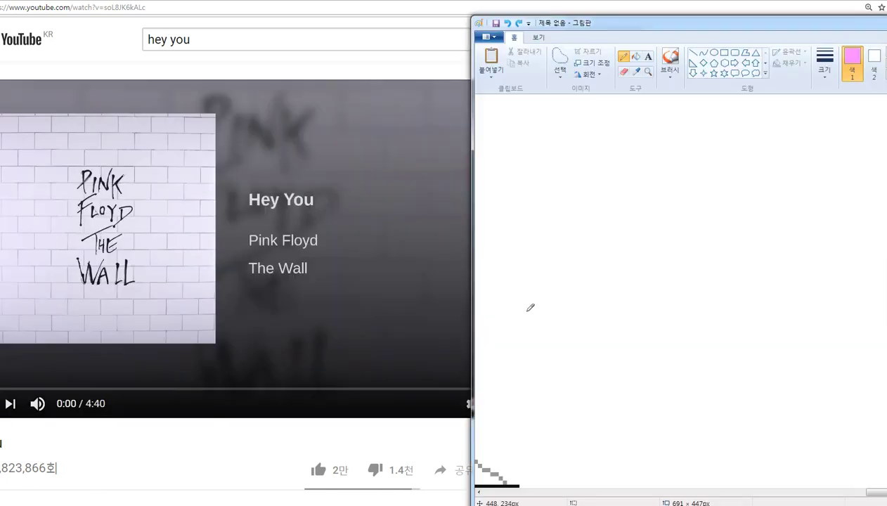
pyautogui.moveTo(651, 268)
pyautogui.mouseDown()
pyautogui.moveTo(658, 341)
pyautogui.moveTo(609, 289)
pyautogui.mouseUp()
pyautogui.hotkey('ctrl', 'z')
pyautogui.hotkey('ctrl', 'z')
pyautogui.moveTo(626, 246)
pyautogui.mouseDown()
pyautogui.moveTo(706, 325)
pyautogui.moveTo(603, 310)
pyautogui.mouseUp()
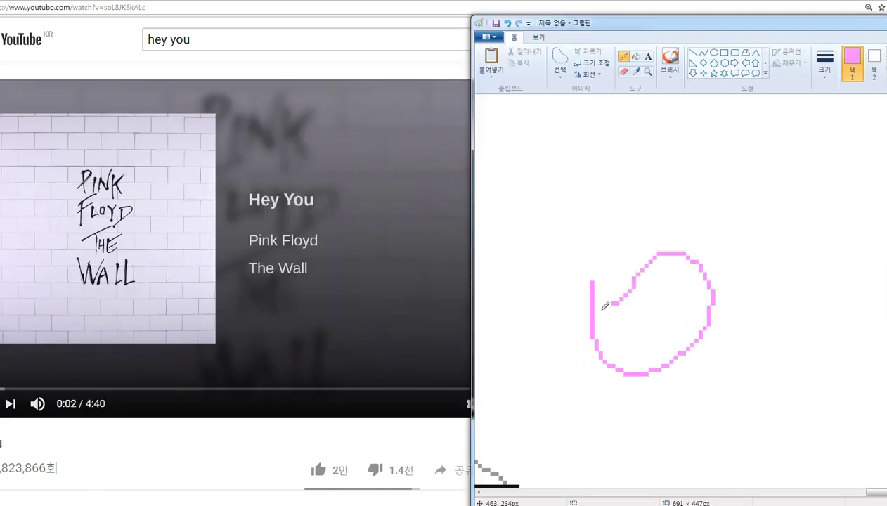
pyautogui.hotkey('ctrl', 'z')
pyautogui.moveTo(593, 274); pyautogui.dragTo(633, 398)
pyautogui.hotkey('ctrl', 'z')
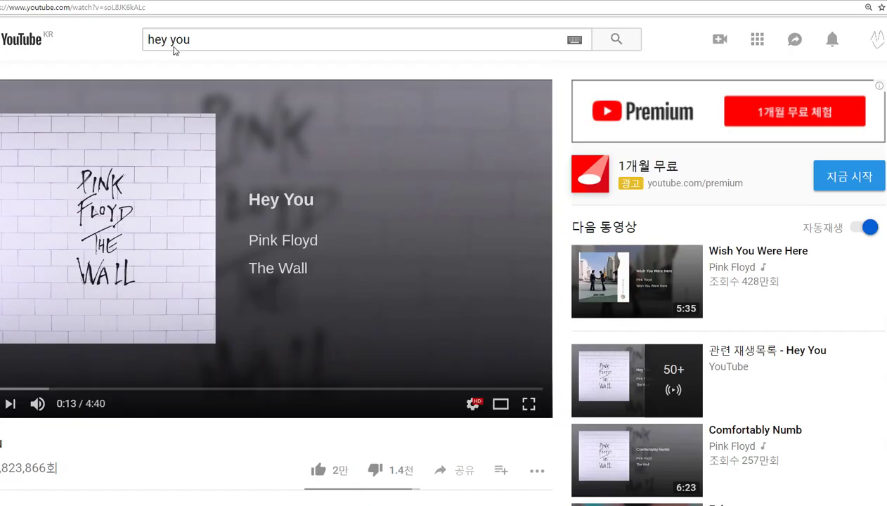
# Step: Search YouTube for "회상" and play the video "산울림 - 회상 (1982年)" with its volume raised
pyautogui.tripleClick(174, 49)
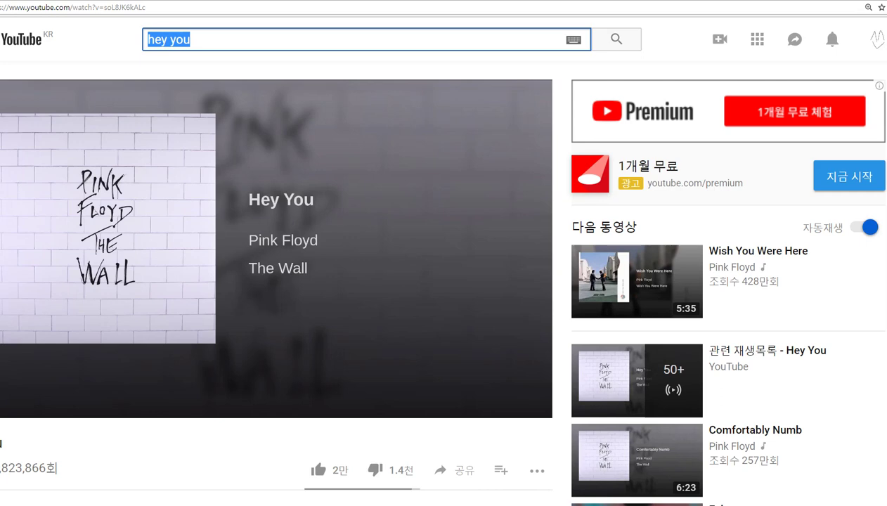
pyautogui.write('d')
pyautogui.press('BackSpace')
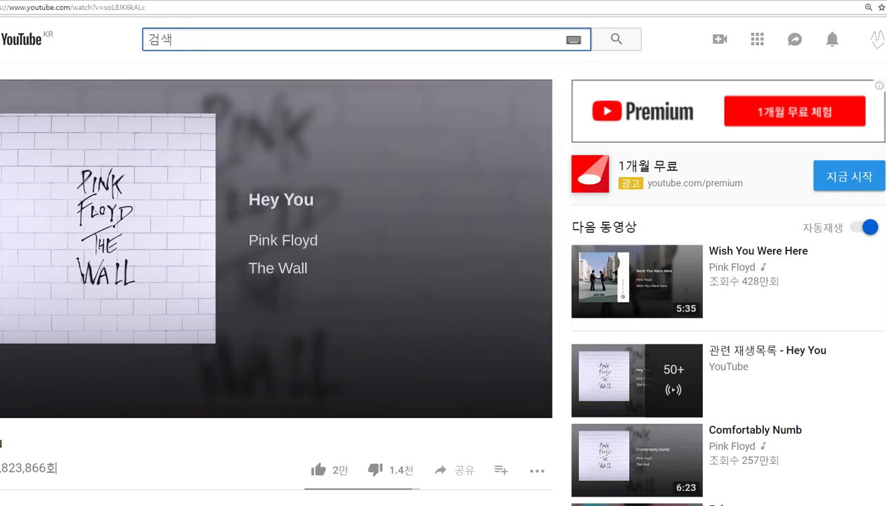
pyautogui.write('ㅇ')
pyautogui.press('BackSpace')
pyautogui.write('ㅇ')
pyautogui.press('BackSpace')
pyautogui.write('ㅇ')
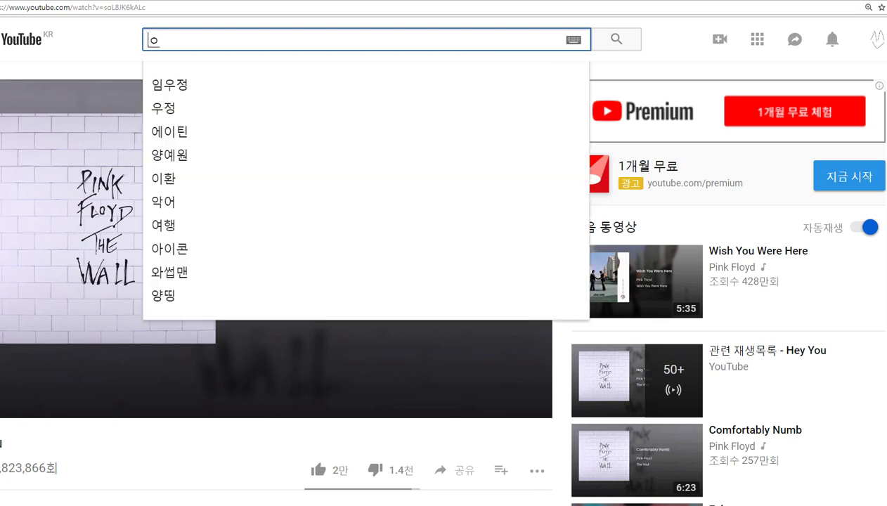
pyautogui.press('BackSpace')
pyautogui.write('ㅇ')
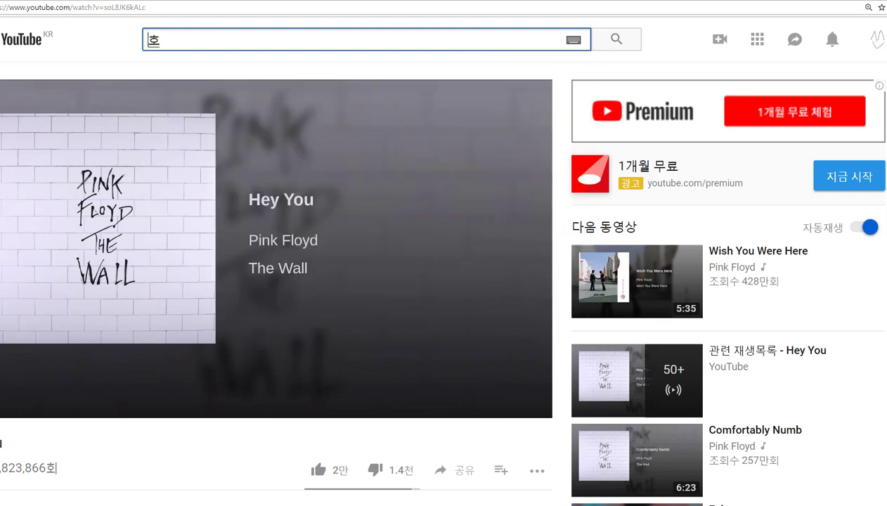
pyautogui.write('회상')
pyautogui.press('Return')
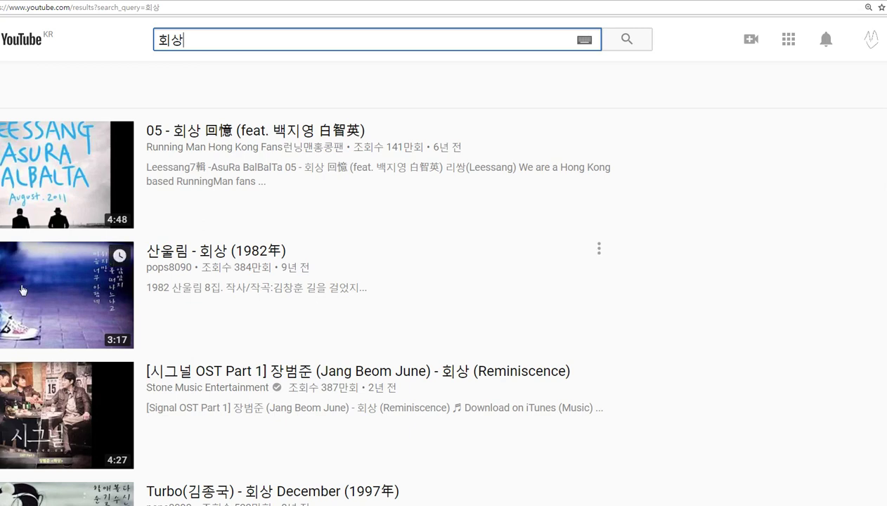
pyautogui.click(23, 291)
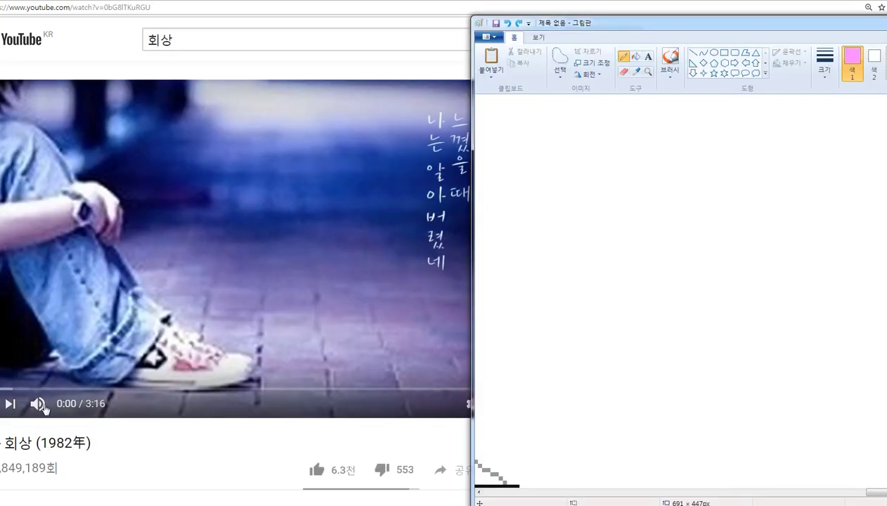
pyautogui.moveTo(75, 404); pyautogui.dragTo(88, 403)
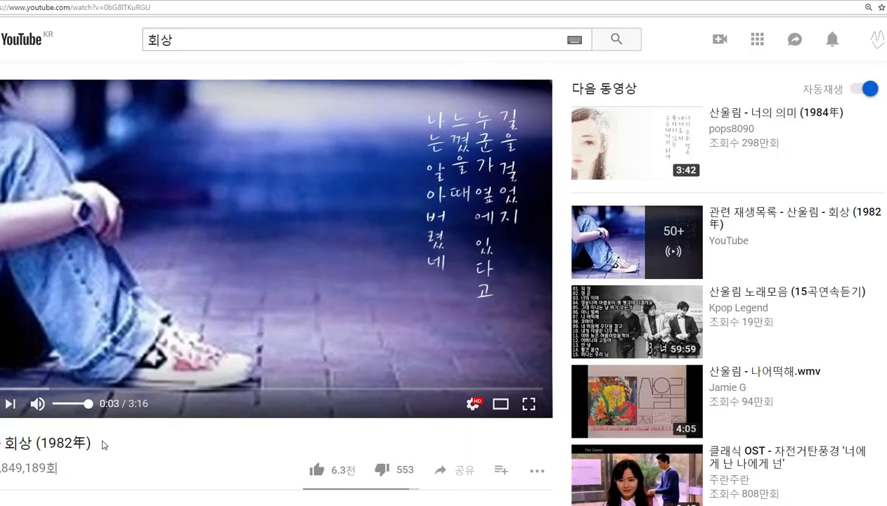
pyautogui.hotkey('alt', 'Tab')
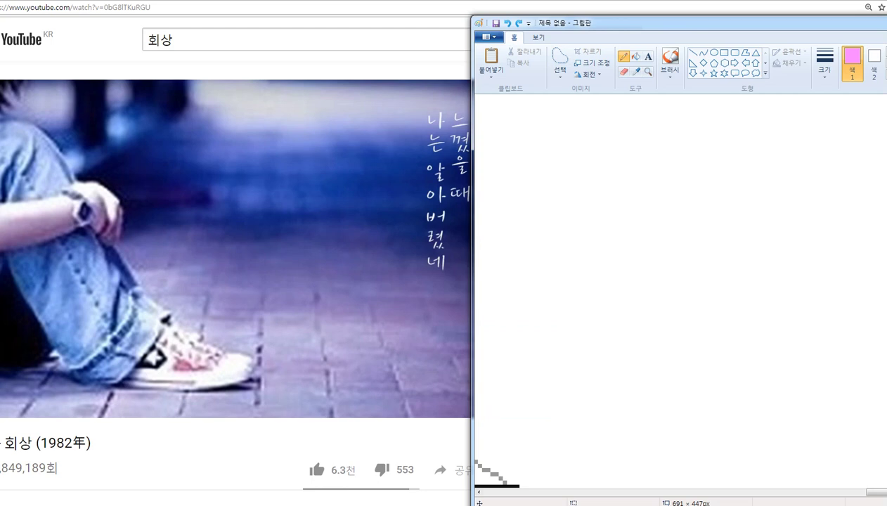
pyautogui.moveTo(667, 247)
pyautogui.mouseDown()
pyautogui.moveTo(727, 231)
pyautogui.moveTo(675, 256)
pyautogui.moveTo(735, 288)
pyautogui.moveTo(635, 265)
pyautogui.mouseUp()
pyautogui.hotkey('ctrl', 'z')
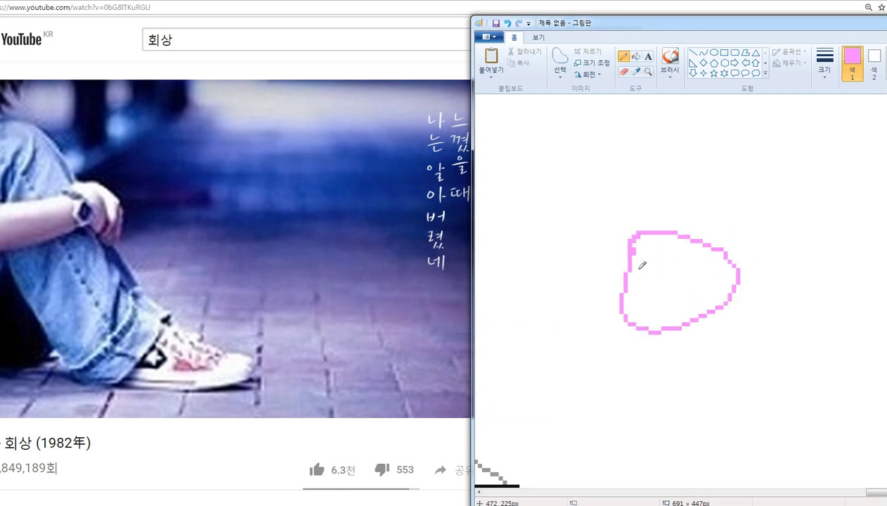
pyautogui.hotkey('ctrl', 'z')
pyautogui.moveTo(660, 220)
pyautogui.mouseDown()
pyautogui.moveTo(699, 225)
pyautogui.moveTo(674, 221)
pyautogui.mouseUp()
pyautogui.hotkey('ctrl', 'z')
pyautogui.moveTo(686, 202)
pyautogui.mouseDown()
pyautogui.moveTo(633, 319)
pyautogui.moveTo(682, 218)
pyautogui.mouseUp()
pyautogui.hotkey('ctrl', 'z')
pyautogui.moveTo(696, 182)
pyautogui.mouseDown()
pyautogui.moveTo(792, 319)
pyautogui.moveTo(646, 215)
pyautogui.moveTo(658, 294)
pyautogui.moveTo(784, 187)
pyautogui.mouseUp()
pyautogui.hotkey('ctrl', 'z')
pyautogui.hotkey('ctrl', 'z')
pyautogui.moveTo(699, 171)
pyautogui.mouseDown()
pyautogui.moveTo(718, 246)
pyautogui.moveTo(687, 191)
pyautogui.mouseUp()
pyautogui.hotkey('ctrl', 'z')
pyautogui.moveTo(722, 171)
pyautogui.mouseDown()
pyautogui.moveTo(713, 178)
pyautogui.moveTo(723, 294)
pyautogui.moveTo(713, 179)
pyautogui.mouseUp()
pyautogui.hotkey('ctrl', 'z')
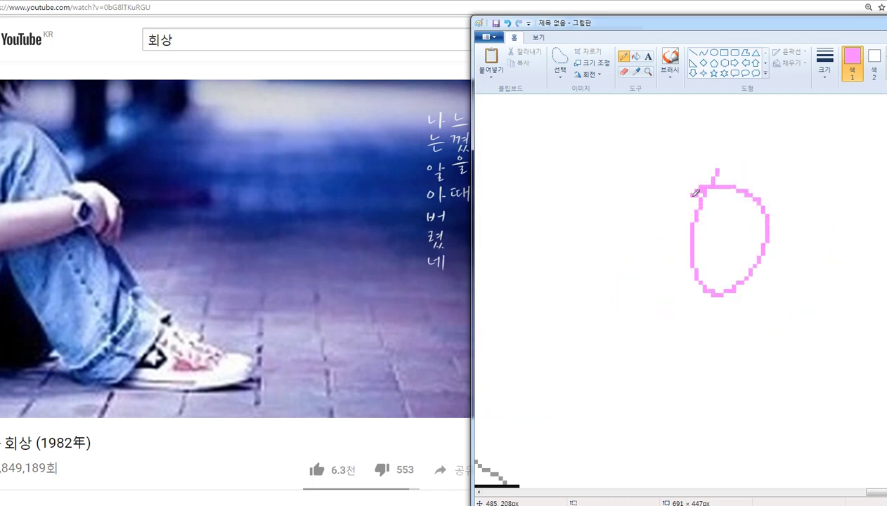
pyautogui.hotkey('ctrl', 'z')
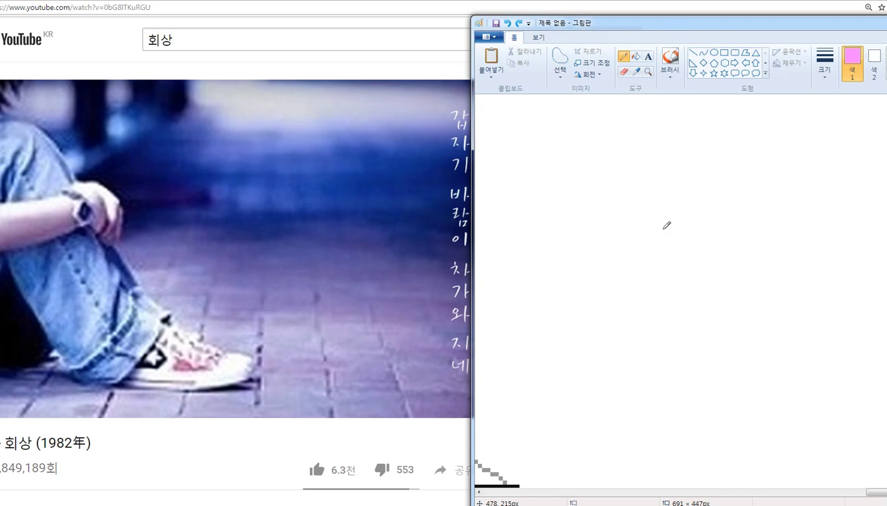
# Step: Draw a closed pink rounded outline, wide above and narrowing below, freehand on the blank part of the Paint canvas
pyautogui.moveTo(770, 139)
pyautogui.mouseDown()
pyautogui.moveTo(757, 166)
pyautogui.moveTo(880, 238)
pyautogui.moveTo(800, 167)
pyautogui.moveTo(799, 144)
pyautogui.moveTo(863, 173)
pyautogui.moveTo(801, 133)
pyautogui.mouseUp()
pyautogui.hotkey('ctrl', 'z')
pyautogui.hotkey('ctrl', 'z')
pyautogui.hotkey('ctrl', 'z')
pyautogui.moveTo(731, 149); pyautogui.dragTo(736, 147)
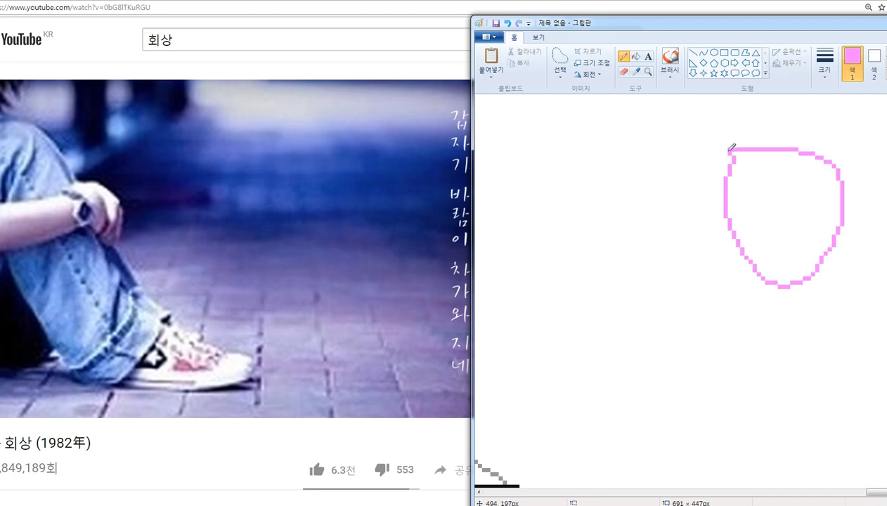
# Step: Undo the closed pink rounded outline and clear that part of the Paint canvas
pyautogui.hotkey('ctrl', 'z')
pyautogui.moveTo(676, 163); pyautogui.dragTo(679, 257)
pyautogui.hotkey('ctrl', 'z')
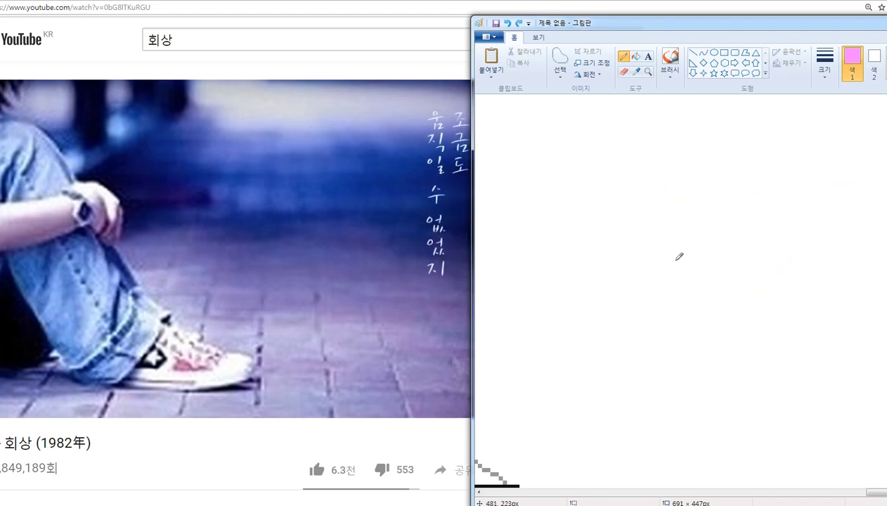
# Step: Draw a pink table with a flat top and several legs freehand, surrounded by a larger table-shaped frame with rounded corners
pyautogui.moveTo(672, 297); pyautogui.dragTo(687, 447)
pyautogui.moveTo(670, 273)
pyautogui.mouseDown()
pyautogui.moveTo(852, 278)
pyautogui.moveTo(707, 313)
pyautogui.mouseUp()
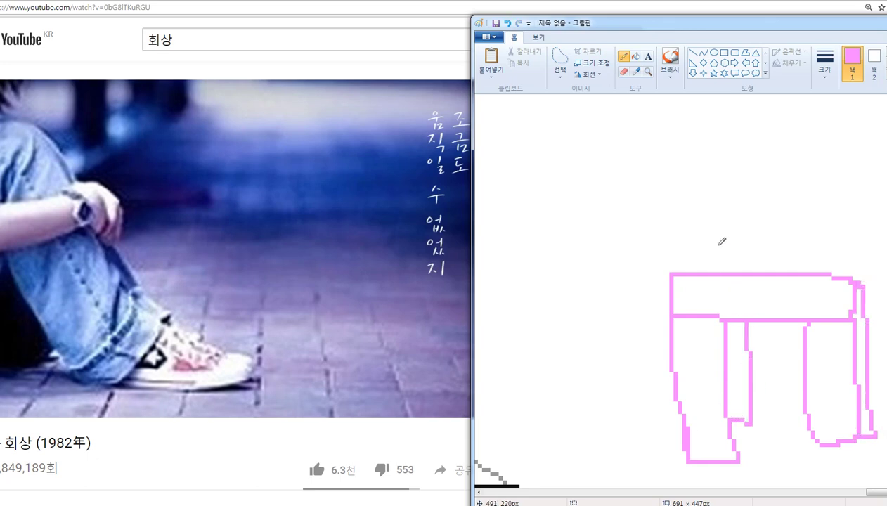
pyautogui.moveTo(646, 242); pyautogui.dragTo(886, 231)
pyautogui.moveTo(883, 327)
pyautogui.mouseDown()
pyautogui.moveTo(865, 270)
pyautogui.moveTo(593, 274)
pyautogui.moveTo(585, 293)
pyautogui.moveTo(594, 454)
pyautogui.moveTo(533, 425)
pyautogui.moveTo(544, 234)
pyautogui.mouseUp()
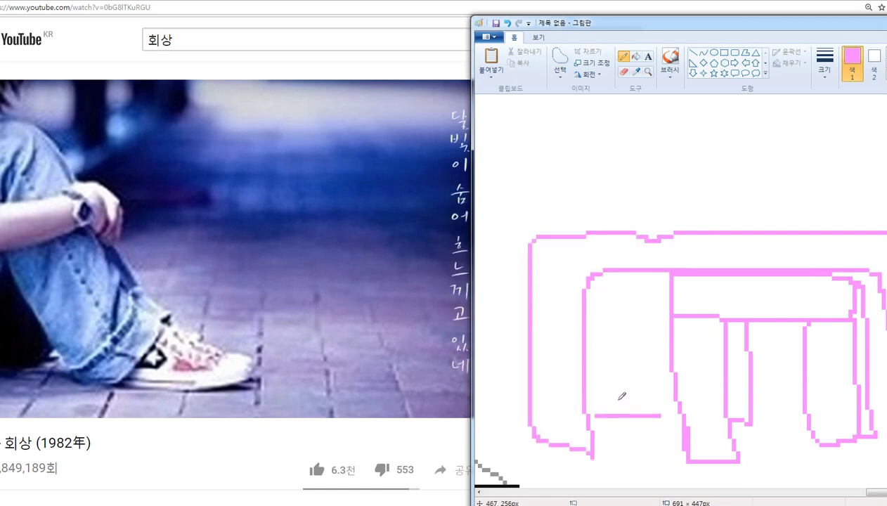
# Step: Try a light grey oval outline freehand across the upper edge of the pink frame
pyautogui.scroll(1, 621, 383)
pyautogui.scroll(-1, 695, 392)
pyautogui.scroll(2, 698, 391)
pyautogui.scroll(1, 773, 270)
pyautogui.scroll(-1, 840, 177)
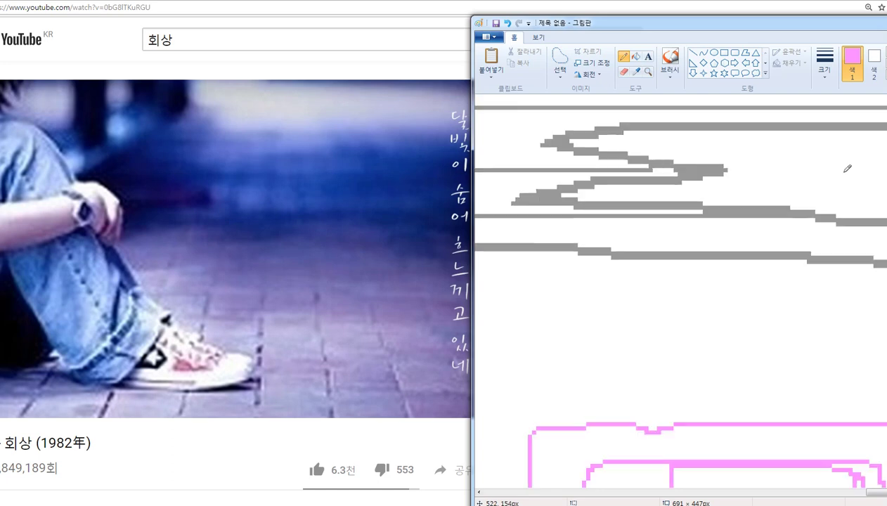
pyautogui.scroll(-2, 808, 158)
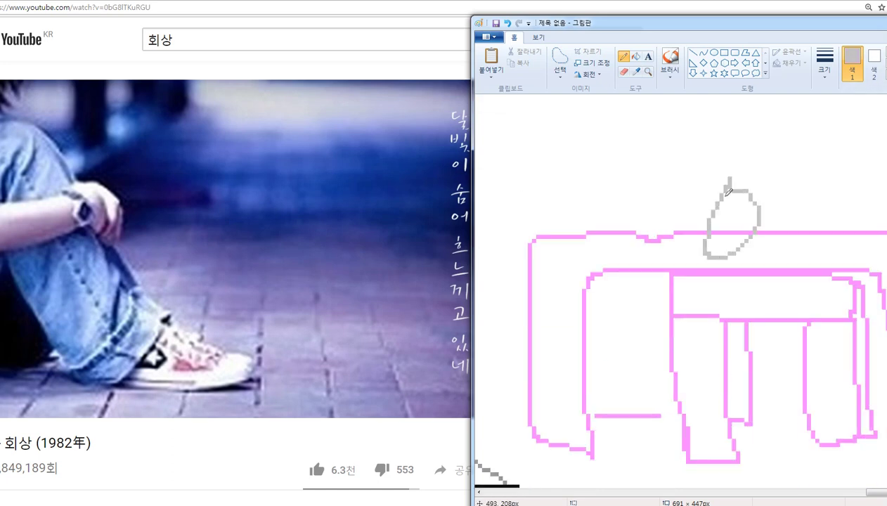
pyautogui.scroll(3, 746, 232)
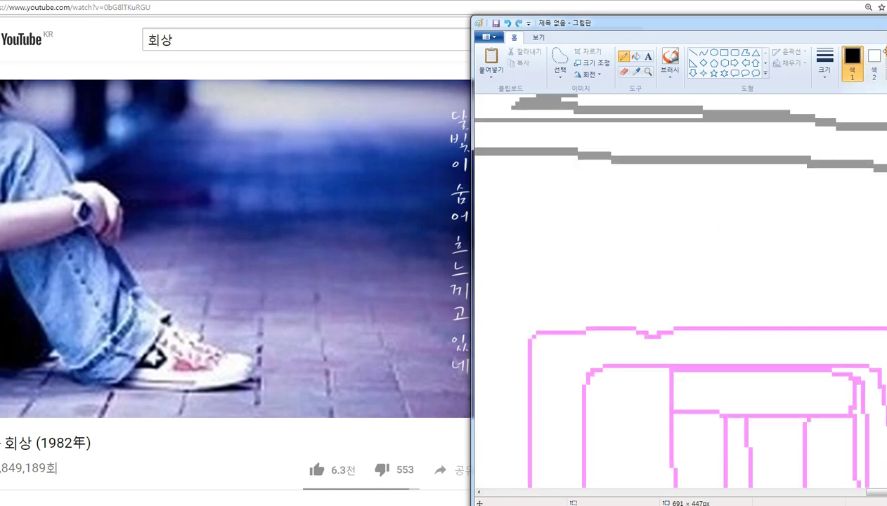
pyautogui.scroll(-1, 879, 276)
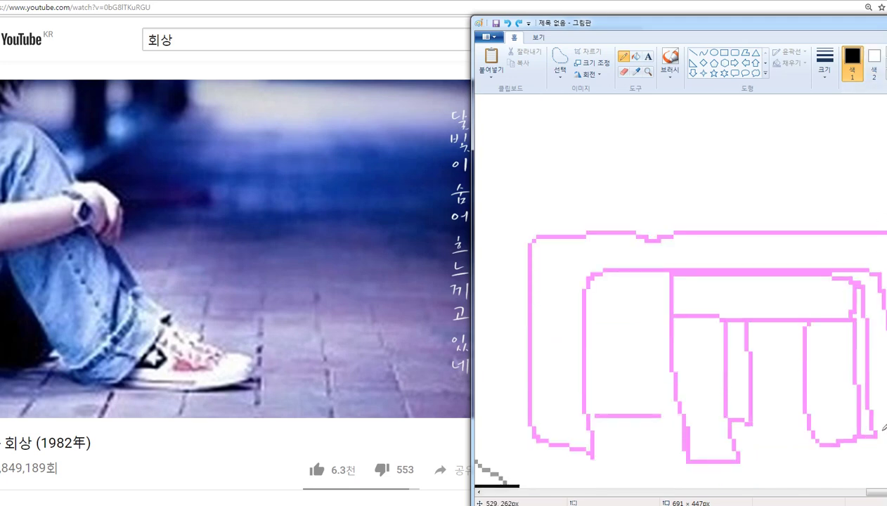
# Step: Try to draw a round black head outline freehand above the pink frame
pyautogui.moveTo(735, 133)
pyautogui.mouseDown()
pyautogui.moveTo(738, 240)
pyautogui.moveTo(733, 135)
pyautogui.mouseUp()
pyautogui.hotkey('ctrl', 'z')
pyautogui.hotkey('ctrl', 'z')
pyautogui.moveTo(690, 157)
pyautogui.mouseDown()
pyautogui.moveTo(731, 239)
pyautogui.moveTo(702, 154)
pyautogui.moveTo(701, 178)
pyautogui.moveTo(757, 156)
pyautogui.moveTo(719, 148)
pyautogui.moveTo(708, 233)
pyautogui.moveTo(744, 171)
pyautogui.moveTo(715, 147)
pyautogui.mouseUp()
pyautogui.hotkey('ctrl', 'z')
pyautogui.hotkey('ctrl', 'z')
pyautogui.hotkey('ctrl', 'z')
pyautogui.moveTo(715, 144)
pyautogui.mouseDown()
pyautogui.moveTo(685, 170)
pyautogui.moveTo(747, 221)
pyautogui.moveTo(717, 148)
pyautogui.moveTo(819, 197)
pyautogui.mouseUp()
pyautogui.hotkey('ctrl', 'z')
pyautogui.hotkey('ctrl', 'z')
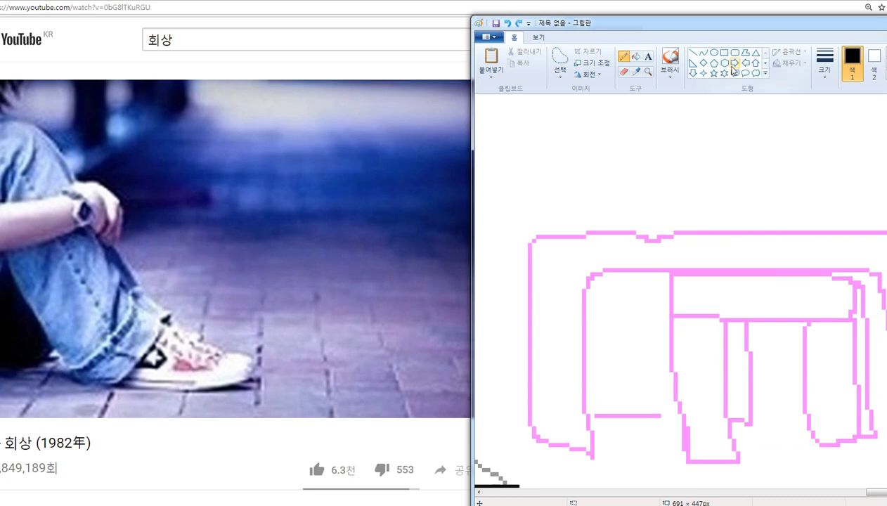
# Step: Draw a black circle of 28 × 28 px just above the pink frame with the Oval shape and the third line thickness
pyautogui.click(714, 53)
pyautogui.click(824, 67)
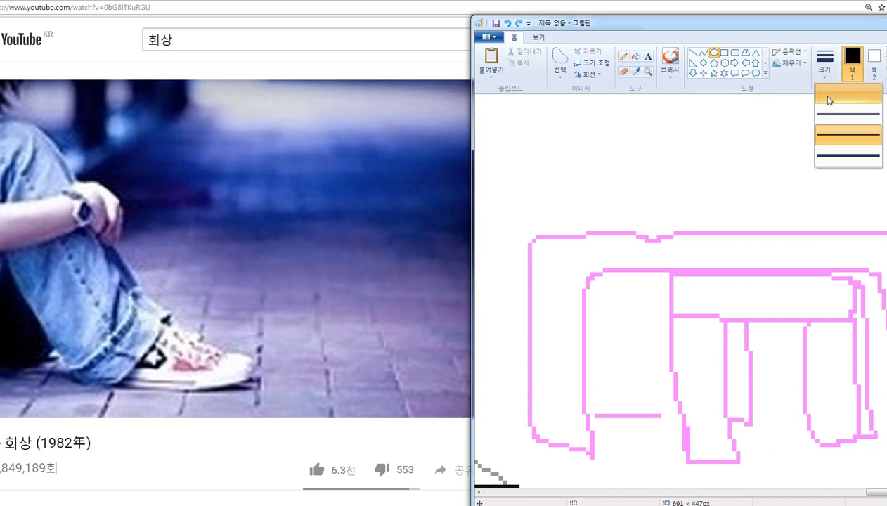
pyautogui.click(843, 134)
pyautogui.moveTo(698, 155)
pyautogui.mouseDown()
pyautogui.moveTo(802, 228)
pyautogui.moveTo(793, 220)
pyautogui.mouseUp()
pyautogui.hotkey('ctrl', 'z')
pyautogui.moveTo(653, 113); pyautogui.dragTo(765, 229)
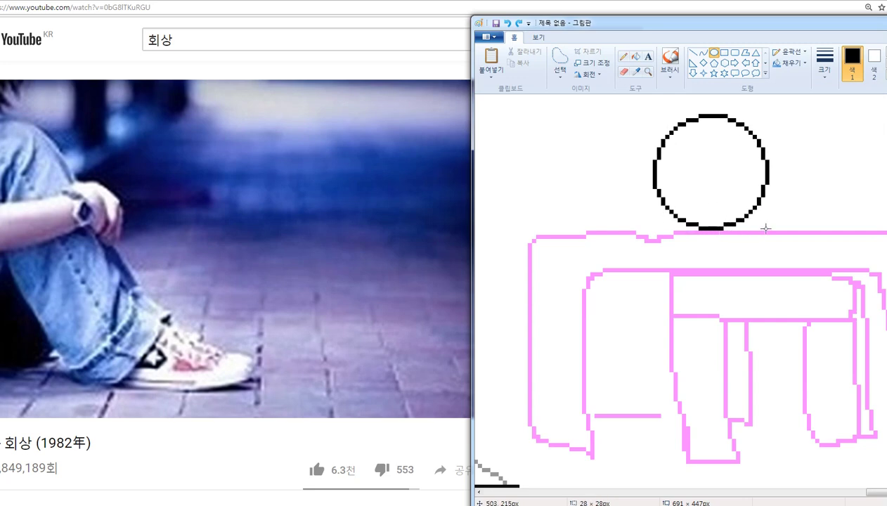
# Step: Pencil a black body below the circle, with a curved back, a bent leg and a slanting front line
pyautogui.click(623, 57)
pyautogui.moveTo(684, 220)
pyautogui.mouseDown()
pyautogui.moveTo(690, 294)
pyautogui.moveTo(679, 244)
pyautogui.mouseUp()
pyautogui.hotkey('ctrl', 'z')
pyautogui.hotkey('ctrl', 'z')
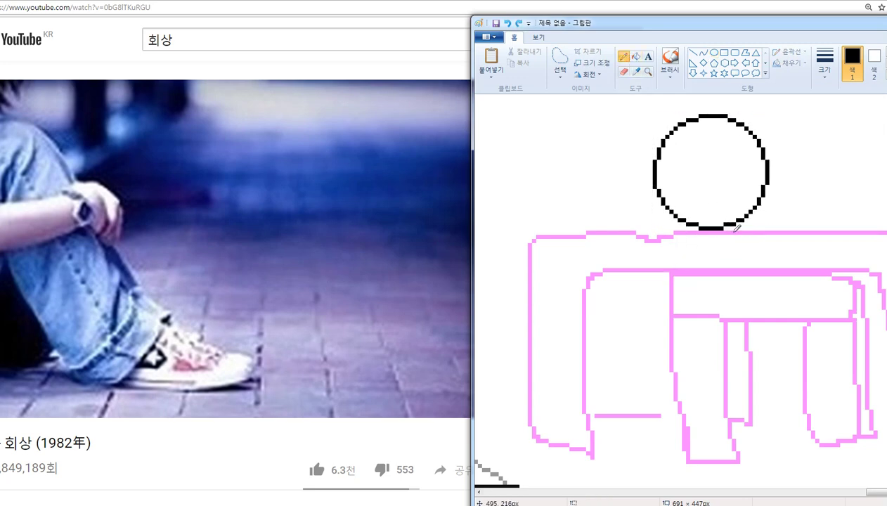
pyautogui.moveTo(745, 221)
pyautogui.mouseDown()
pyautogui.moveTo(774, 291)
pyautogui.moveTo(717, 435)
pyautogui.moveTo(669, 364)
pyautogui.moveTo(720, 302)
pyautogui.moveTo(708, 286)
pyautogui.mouseUp()
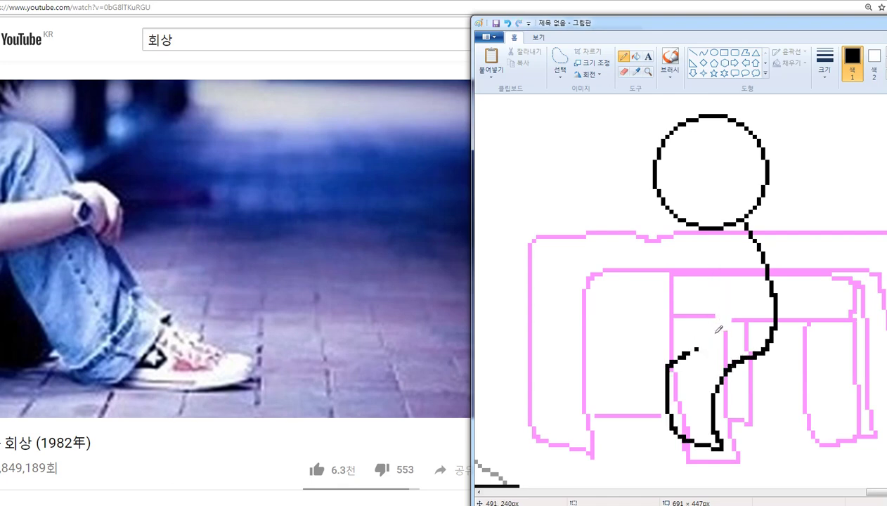
pyautogui.hotkey('ctrl', 'z')
pyautogui.moveTo(667, 369)
pyautogui.mouseDown()
pyautogui.moveTo(646, 323)
pyautogui.moveTo(654, 364)
pyautogui.moveTo(667, 307)
pyautogui.mouseUp()
pyautogui.hotkey('ctrl', 'z')
pyautogui.hotkey('ctrl', 'z')
pyautogui.moveTo(647, 380); pyautogui.dragTo(681, 246)
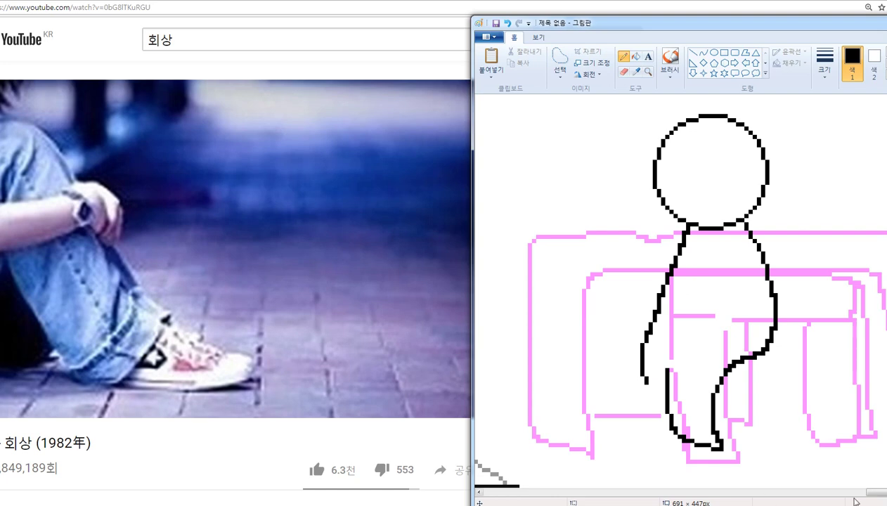
# Step: Sketch a light grey figure with a head, outstretched arm and body freehand between the dark-clothed figure and the black one
pyautogui.moveTo(884, 493); pyautogui.dragTo(852, 492)
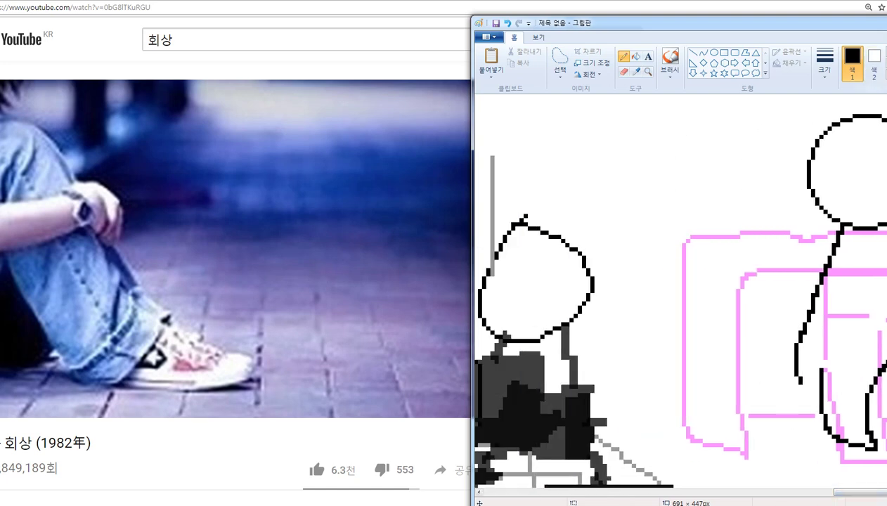
pyautogui.click(886, 64)
pyautogui.moveTo(646, 191)
pyautogui.mouseDown()
pyautogui.moveTo(646, 231)
pyautogui.moveTo(668, 267)
pyautogui.mouseUp()
pyautogui.hotkey('ctrl', 'z')
pyautogui.moveTo(693, 187); pyautogui.dragTo(714, 259)
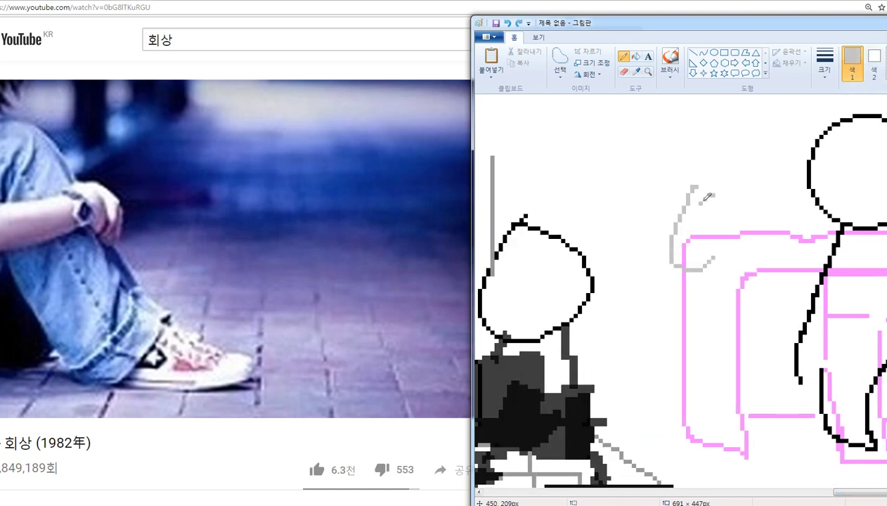
pyautogui.moveTo(695, 206)
pyautogui.mouseDown()
pyautogui.moveTo(719, 218)
pyautogui.moveTo(708, 251)
pyautogui.mouseUp()
pyautogui.moveTo(667, 272); pyautogui.dragTo(638, 316)
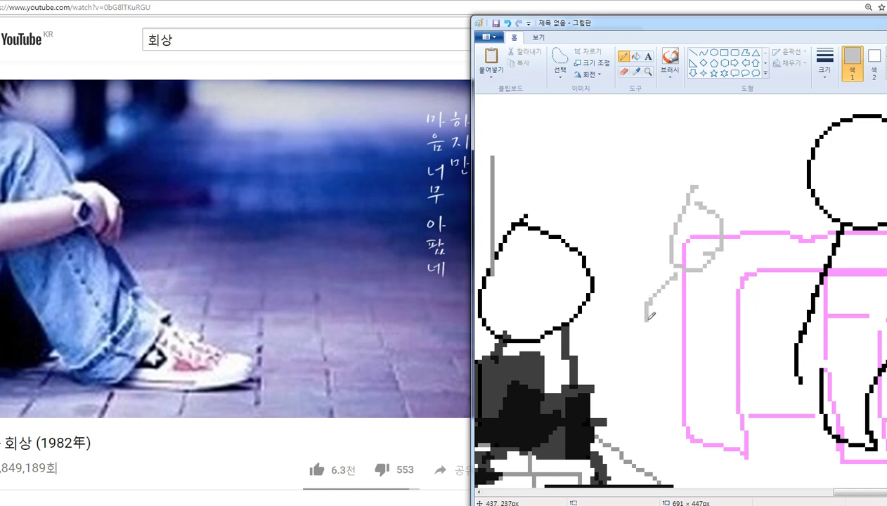
pyautogui.hotkey('ctrl', 'z')
pyautogui.moveTo(676, 284)
pyautogui.mouseDown()
pyautogui.moveTo(732, 281)
pyautogui.moveTo(714, 276)
pyautogui.moveTo(767, 262)
pyautogui.moveTo(723, 294)
pyautogui.moveTo(725, 347)
pyautogui.moveTo(680, 386)
pyautogui.moveTo(651, 399)
pyautogui.moveTo(628, 395)
pyautogui.moveTo(669, 367)
pyautogui.moveTo(641, 369)
pyautogui.moveTo(639, 356)
pyautogui.moveTo(762, 366)
pyautogui.moveTo(664, 349)
pyautogui.mouseUp()
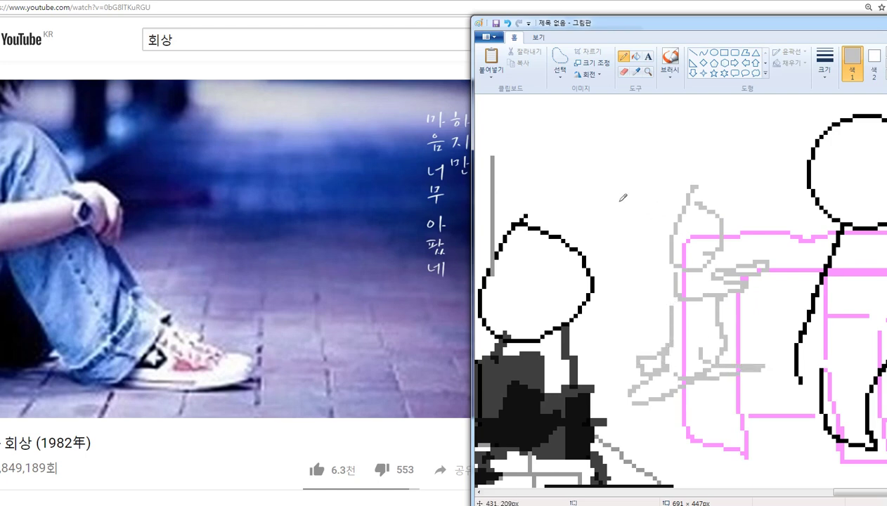
# Step: Add loose light grey squiggles around and above the light grey figure's head
pyautogui.moveTo(637, 191); pyautogui.dragTo(656, 199)
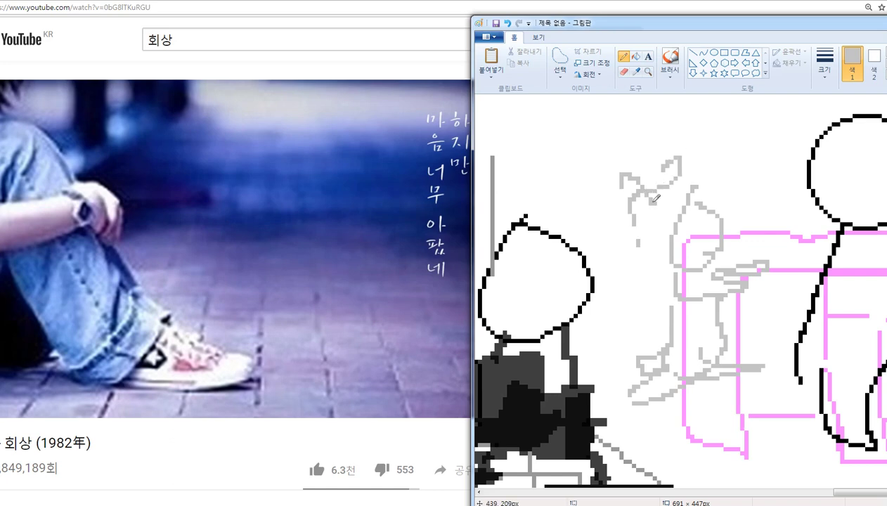
pyautogui.moveTo(702, 138)
pyautogui.mouseDown()
pyautogui.moveTo(701, 168)
pyautogui.moveTo(730, 181)
pyautogui.mouseUp()
pyautogui.moveTo(606, 184); pyautogui.dragTo(575, 220)
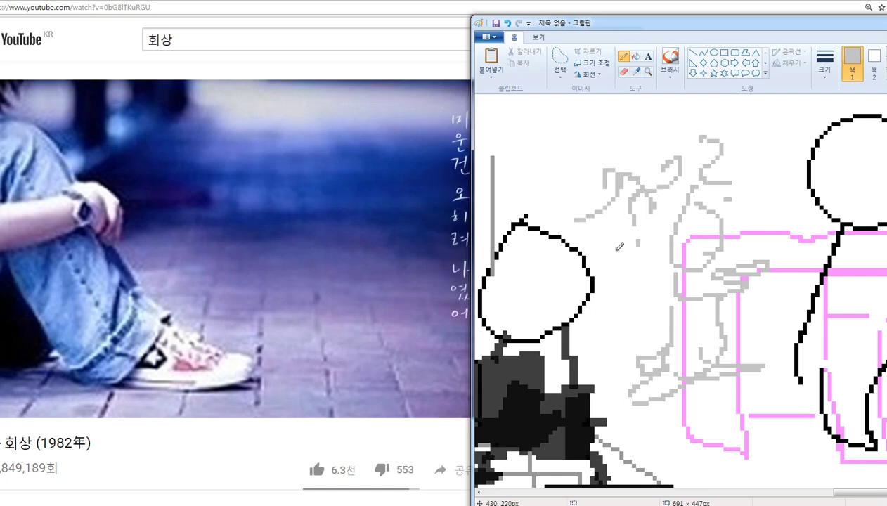
# Step: Handwrite a few black characters ending in a question mark above the dark-clothed figure's head
pyautogui.scroll(-2, 578, 274)
pyautogui.scroll(2, 598, 279)
pyautogui.scroll(-8, 616, 250)
pyautogui.scroll(11, 616, 250)
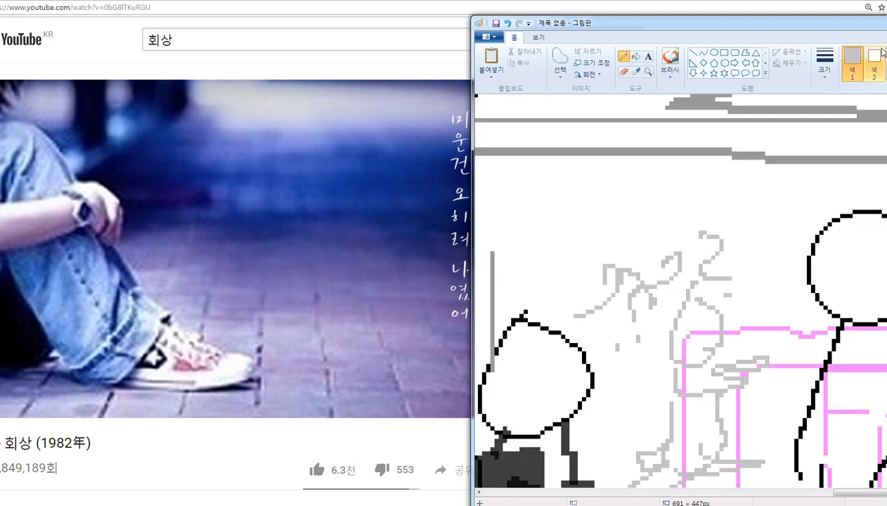
pyautogui.click(886, 53)
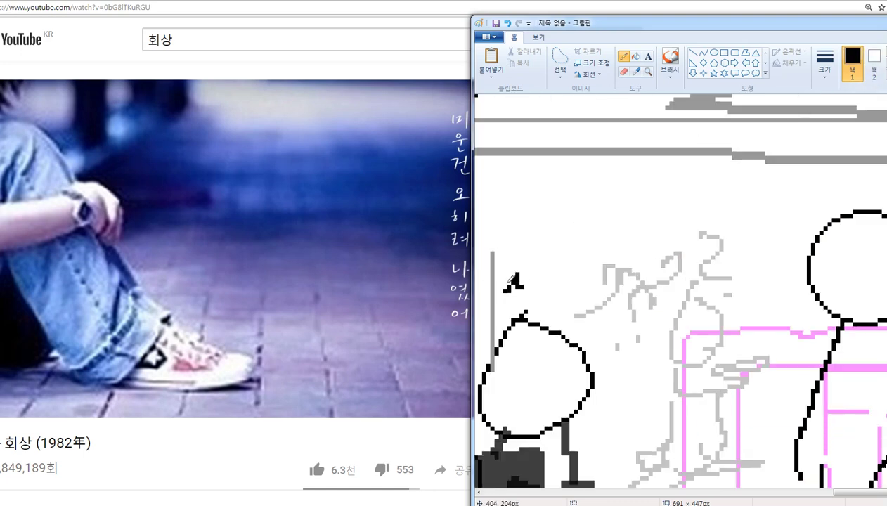
pyautogui.moveTo(530, 252); pyautogui.dragTo(548, 281)
pyautogui.moveTo(553, 278)
pyautogui.mouseDown()
pyautogui.moveTo(569, 275)
pyautogui.moveTo(547, 299)
pyautogui.mouseUp()
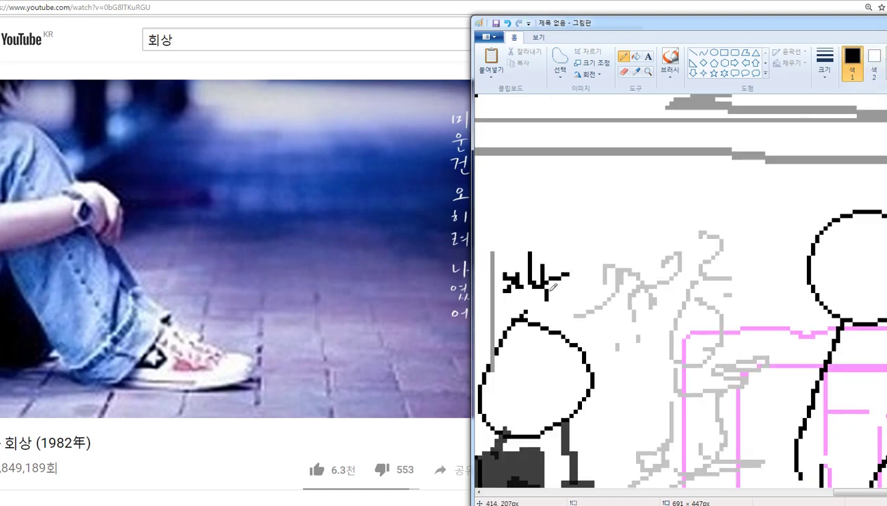
pyautogui.scroll(-5, 588, 269)
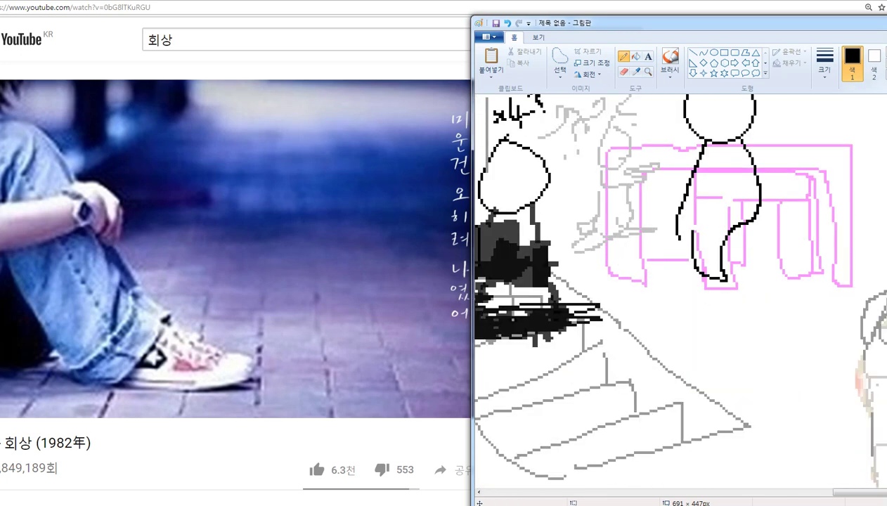
# Step: Try a light grey pencil stroke across the black figure's body
pyautogui.click(886, 63)
pyautogui.moveTo(759, 189); pyautogui.dragTo(662, 189)
pyautogui.hotkey('ctrl', 'z')
# Step: Pick up the darker grey of the scenery lines in the upper drawing as the pencil colour
pyautogui.scroll(10, 581, 167)
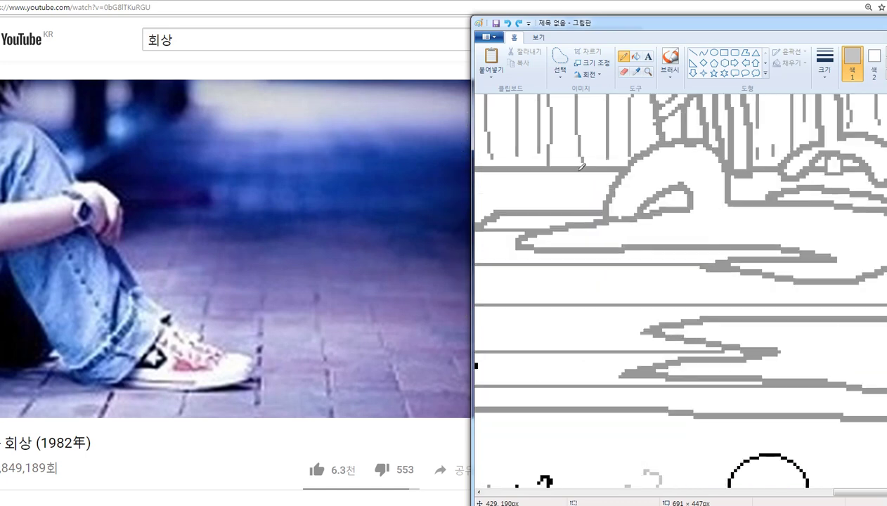
pyautogui.click(636, 71)
pyautogui.click(639, 153)
pyautogui.scroll(-5, 627, 179)
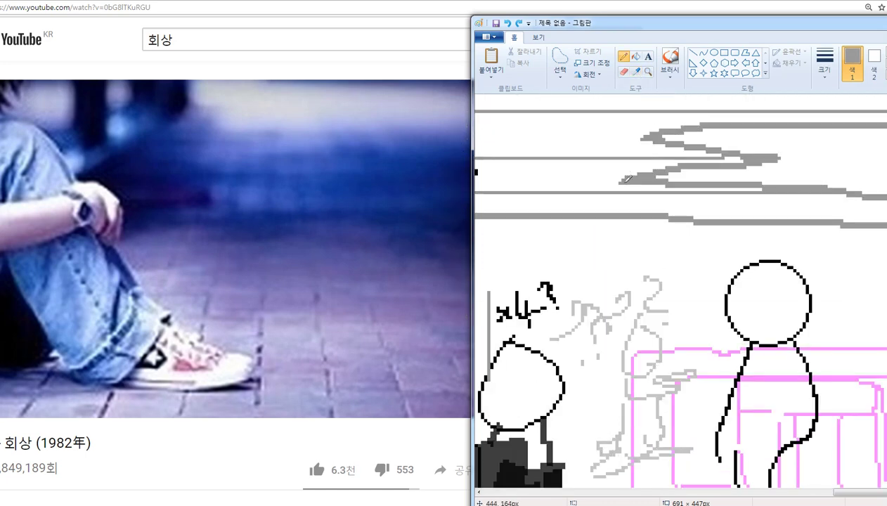
# Step: Try darker grey pencil strokes around the black figure's body
pyautogui.scroll(-1, 837, 464)
pyautogui.moveTo(819, 365); pyautogui.dragTo(650, 365)
pyautogui.hotkey('ctrl', 'z')
pyautogui.scroll(-1, 745, 213)
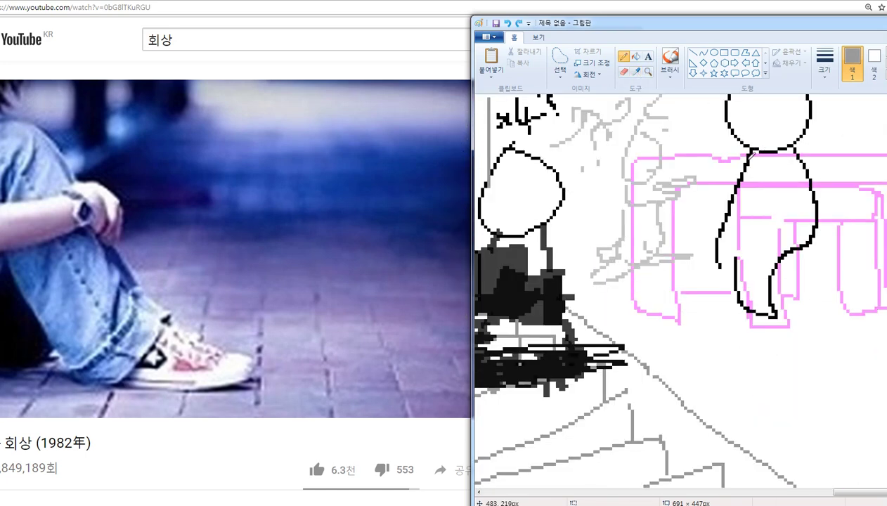
pyautogui.moveTo(735, 196)
pyautogui.mouseDown()
pyautogui.moveTo(700, 232)
pyautogui.moveTo(737, 251)
pyautogui.mouseUp()
pyautogui.hotkey('ctrl', 'z')
# Step: Draw darker grey stool seats and legs freehand beneath the light grey figure and the black figure
pyautogui.moveTo(621, 236); pyautogui.dragTo(667, 251)
pyautogui.scroll(3, 645, 227)
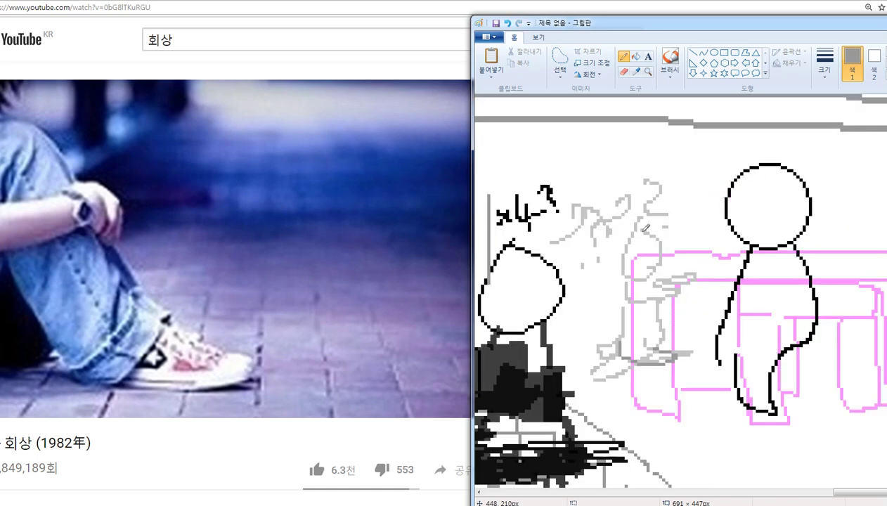
pyautogui.scroll(-3, 745, 337)
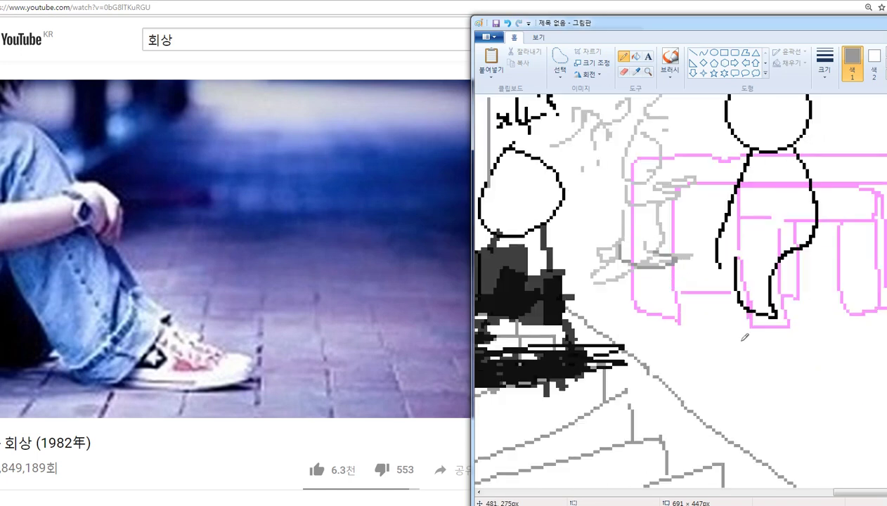
pyautogui.moveTo(812, 274); pyautogui.dragTo(809, 342)
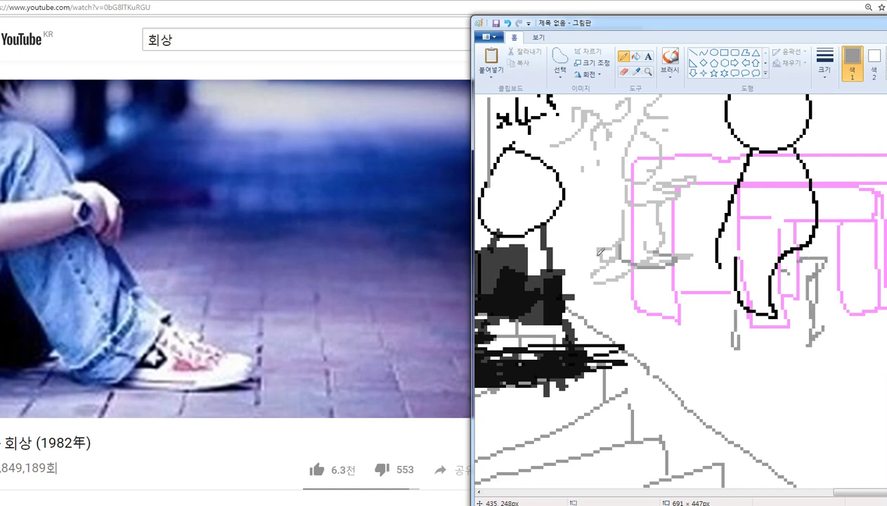
pyautogui.moveTo(617, 275)
pyautogui.mouseDown()
pyautogui.moveTo(617, 326)
pyautogui.moveTo(624, 283)
pyautogui.mouseUp()
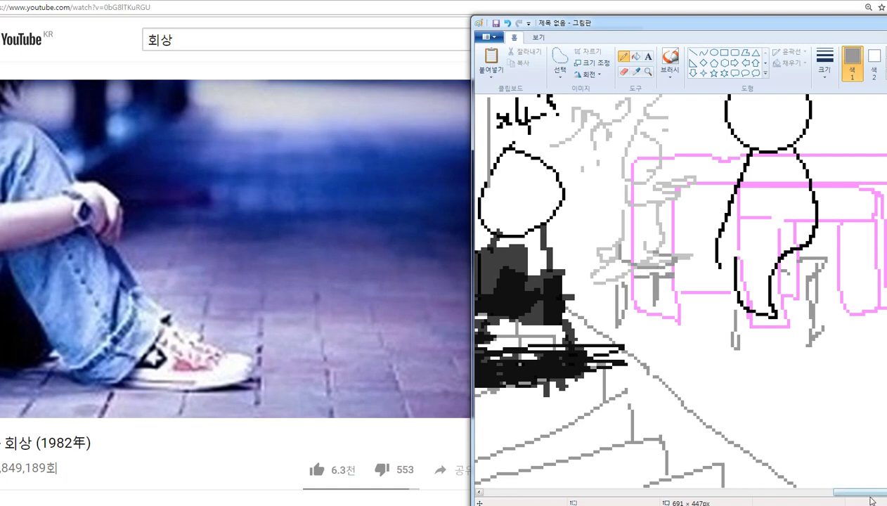
# Step: Draw the black figure's arms in darker grey, one curving across the body and one raised in front of it
pyautogui.moveTo(871, 495); pyautogui.dragTo(886, 493)
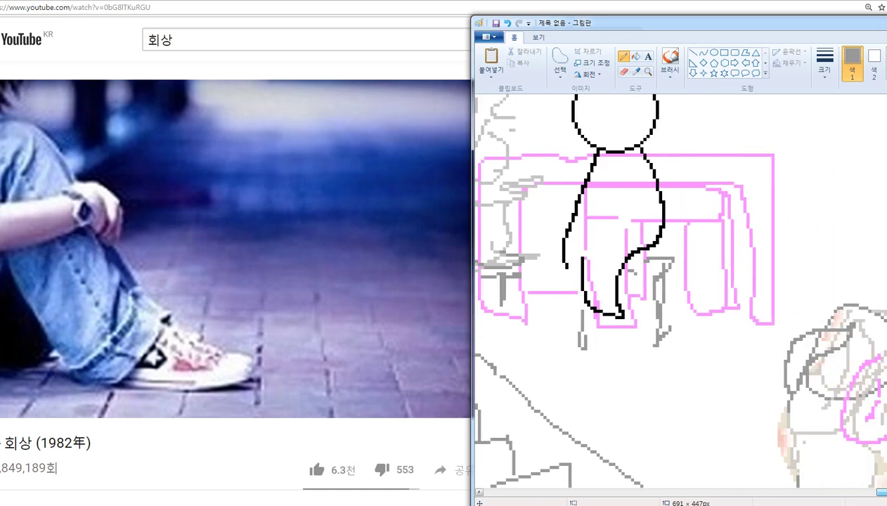
pyautogui.scroll(3, 767, 445)
pyautogui.moveTo(641, 243)
pyautogui.mouseDown()
pyautogui.moveTo(644, 280)
pyautogui.moveTo(589, 325)
pyautogui.mouseUp()
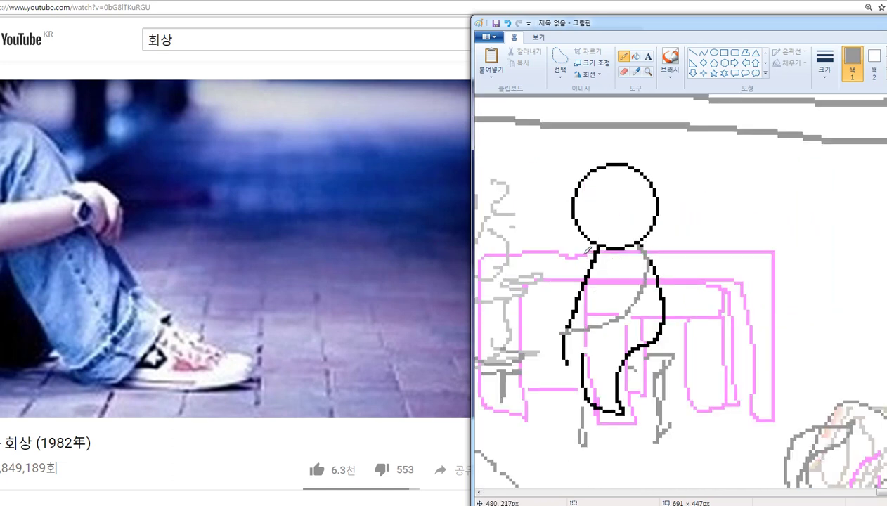
pyautogui.moveTo(588, 250)
pyautogui.mouseDown()
pyautogui.moveTo(546, 222)
pyautogui.moveTo(545, 237)
pyautogui.moveTo(583, 262)
pyautogui.mouseUp()
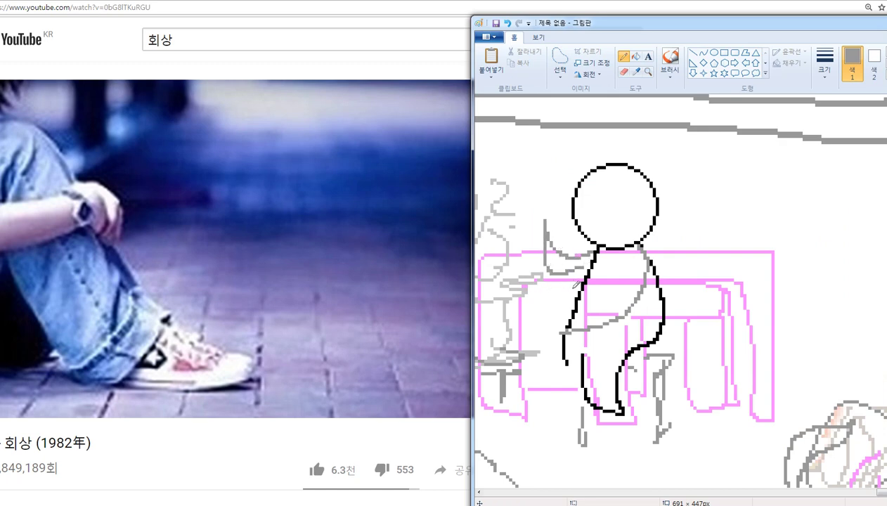
# Step: Draw two tall vertical lines freehand in darker grey in the empty area to the right of the pink table
pyautogui.scroll(6, 703, 267)
pyautogui.scroll(-6, 766, 249)
pyautogui.moveTo(776, 247); pyautogui.dragTo(776, 181)
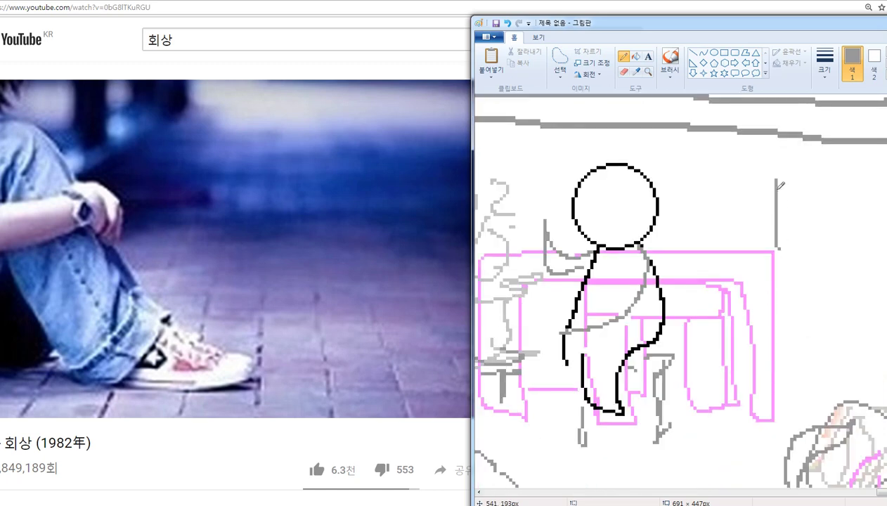
pyautogui.moveTo(867, 153); pyautogui.dragTo(877, 380)
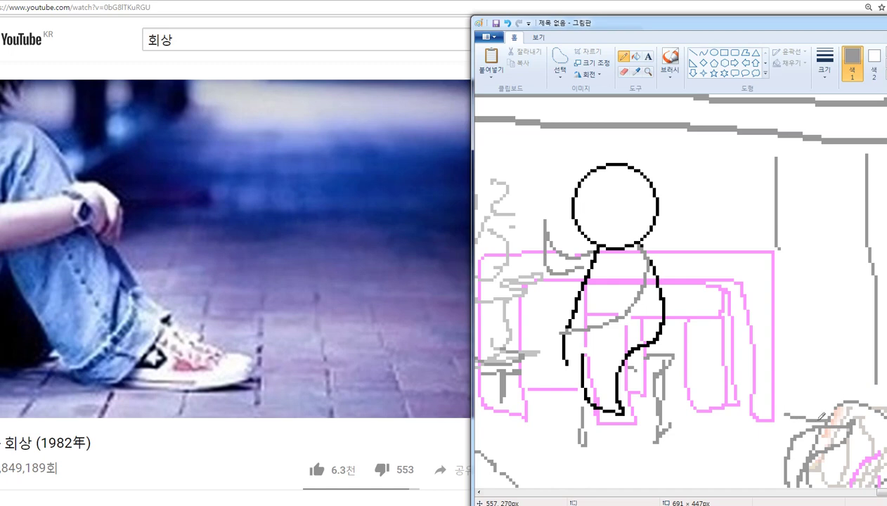
# Step: Draw a small grey figure between the two vertical lines, with a square torso, a triangular lower body and a round head
pyautogui.moveTo(792, 192); pyautogui.dragTo(794, 356)
pyautogui.hotkey('ctrl', 'z')
pyautogui.moveTo(792, 218)
pyautogui.mouseDown()
pyautogui.moveTo(793, 290)
pyautogui.moveTo(845, 299)
pyautogui.moveTo(855, 298)
pyautogui.moveTo(843, 224)
pyautogui.mouseUp()
pyautogui.moveTo(843, 224)
pyautogui.mouseDown()
pyautogui.moveTo(793, 221)
pyautogui.moveTo(788, 285)
pyautogui.moveTo(845, 286)
pyautogui.moveTo(835, 227)
pyautogui.moveTo(794, 221)
pyautogui.mouseUp()
pyautogui.hotkey('ctrl', 'z')
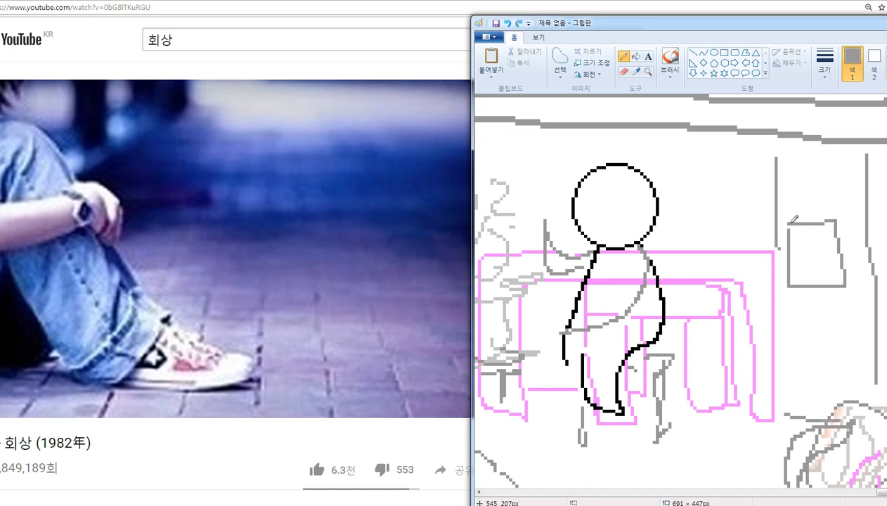
pyautogui.moveTo(847, 291)
pyautogui.mouseDown()
pyautogui.moveTo(813, 353)
pyautogui.moveTo(861, 347)
pyautogui.moveTo(844, 284)
pyautogui.mouseUp()
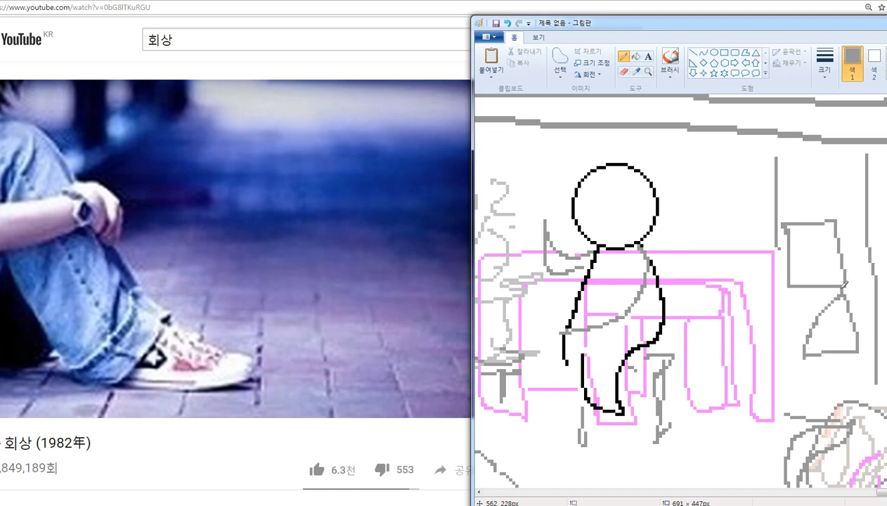
pyautogui.moveTo(798, 187)
pyautogui.mouseDown()
pyautogui.moveTo(821, 213)
pyautogui.moveTo(800, 184)
pyautogui.mouseUp()
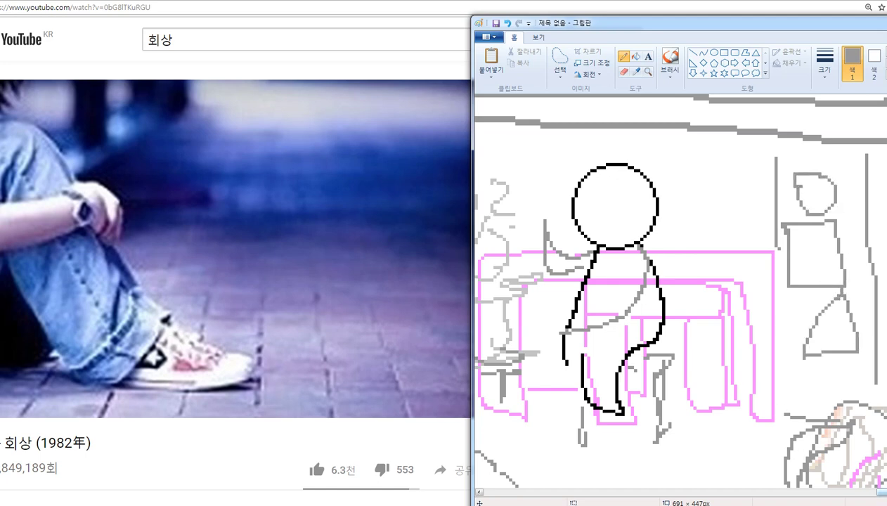
# Step: Spray a dense grey cloud with the Airbrush at the thickest size between the black figure and the nearest vertical line
pyautogui.click(670, 76)
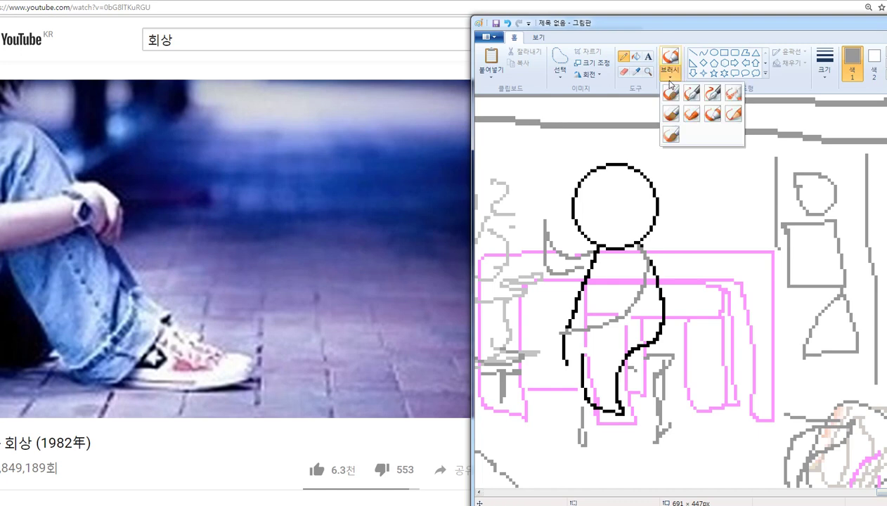
pyautogui.click(731, 94)
pyautogui.click(826, 73)
pyautogui.click(843, 155)
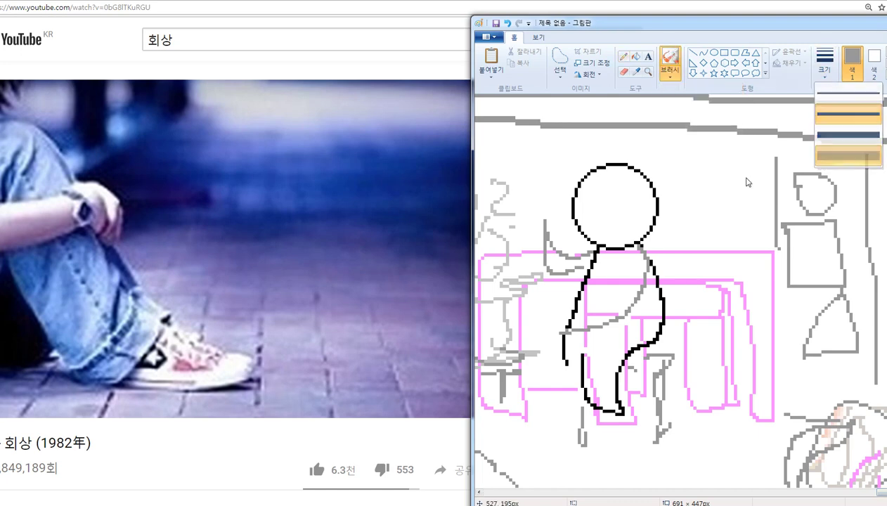
pyautogui.moveTo(705, 202)
pyautogui.mouseDown()
pyautogui.moveTo(729, 200)
pyautogui.moveTo(691, 166)
pyautogui.moveTo(727, 215)
pyautogui.mouseUp()
pyautogui.click(708, 168)
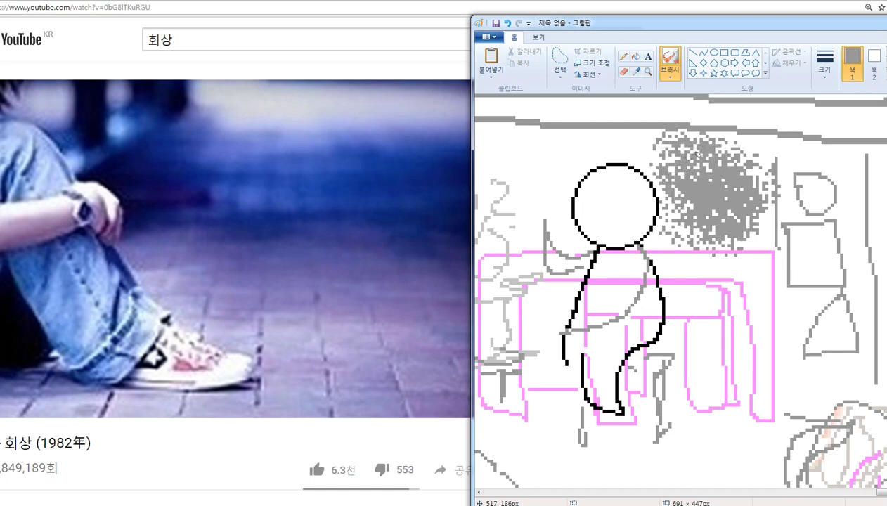
pyautogui.moveTo(719, 151)
pyautogui.mouseDown()
pyautogui.moveTo(739, 212)
pyautogui.moveTo(717, 240)
pyautogui.moveTo(695, 242)
pyautogui.moveTo(755, 255)
pyautogui.mouseUp()
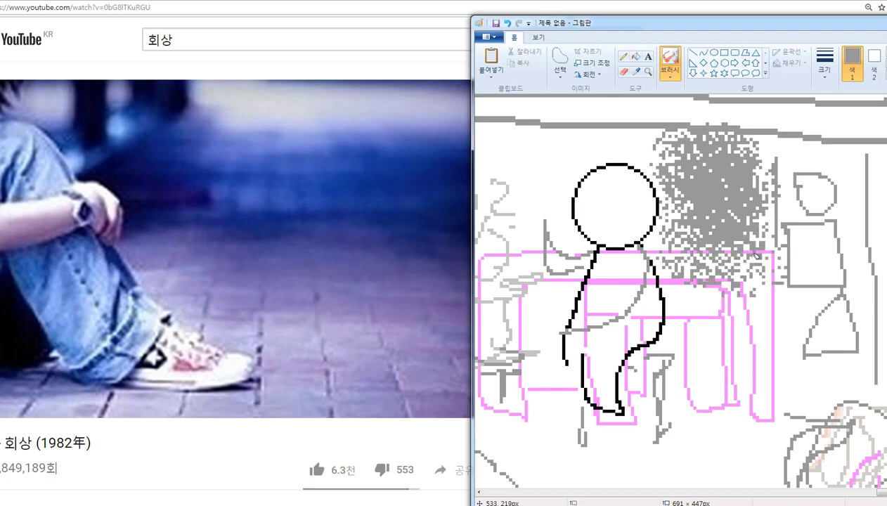
pyautogui.moveTo(741, 189)
pyautogui.mouseDown()
pyautogui.moveTo(677, 127)
pyautogui.moveTo(731, 146)
pyautogui.moveTo(723, 199)
pyautogui.mouseUp()
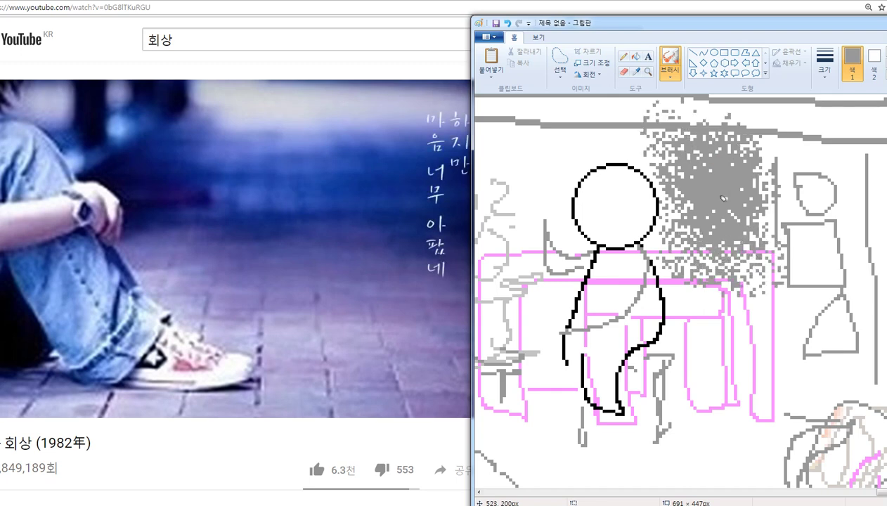
pyautogui.keyDown('ctrl'); pyautogui.scroll(-5, 794, 283); pyautogui.keyUp('ctrl')
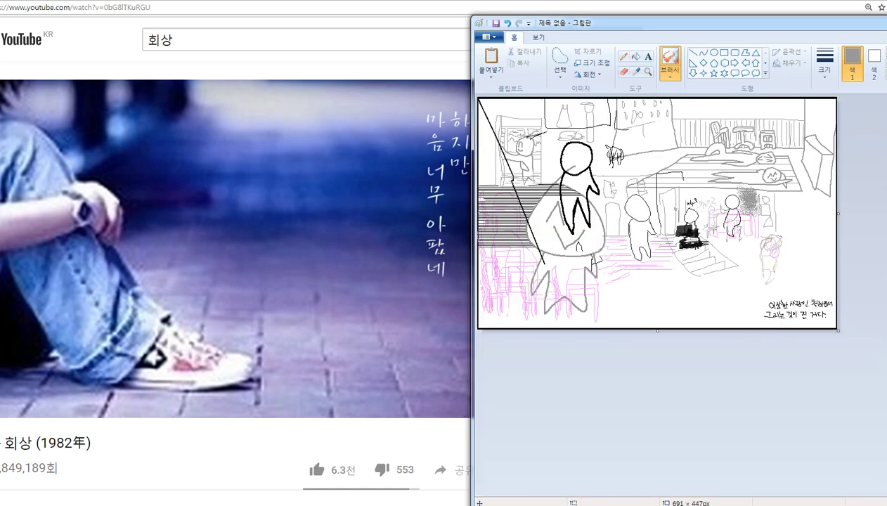
# Step: Switch to the YouTube page and read through the comments under the 회상 video
pyautogui.click(271, 443)
pyautogui.scroll(-8, 306, 406)
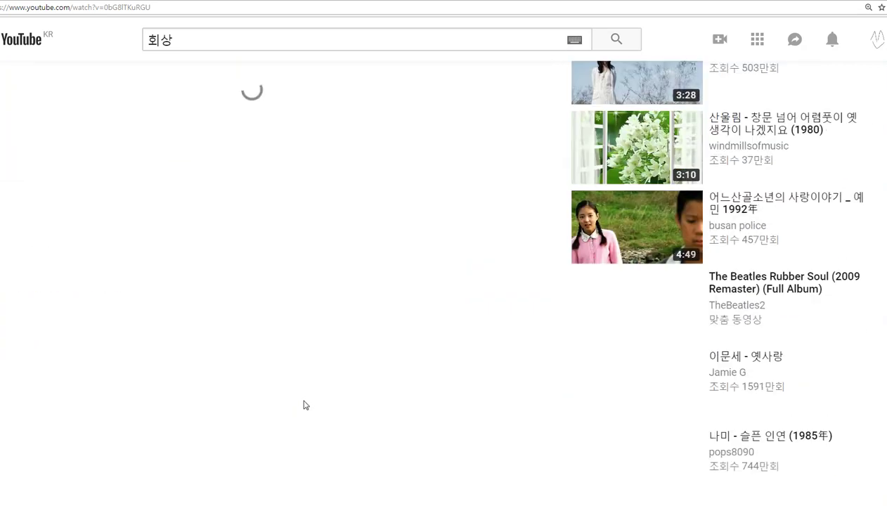
pyautogui.scroll(-3, 304, 405)
pyautogui.scroll(-1, 287, 403)
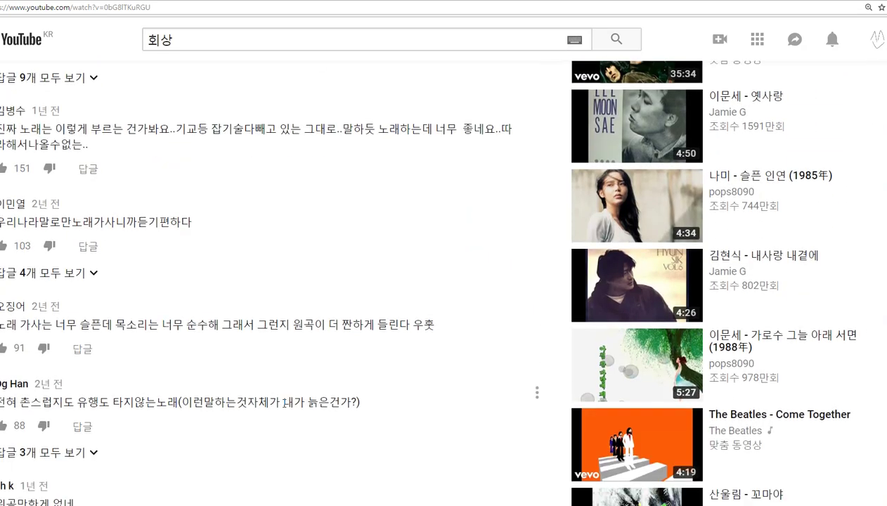
pyautogui.scroll(-2, 285, 405)
pyautogui.scroll(-6, 284, 406)
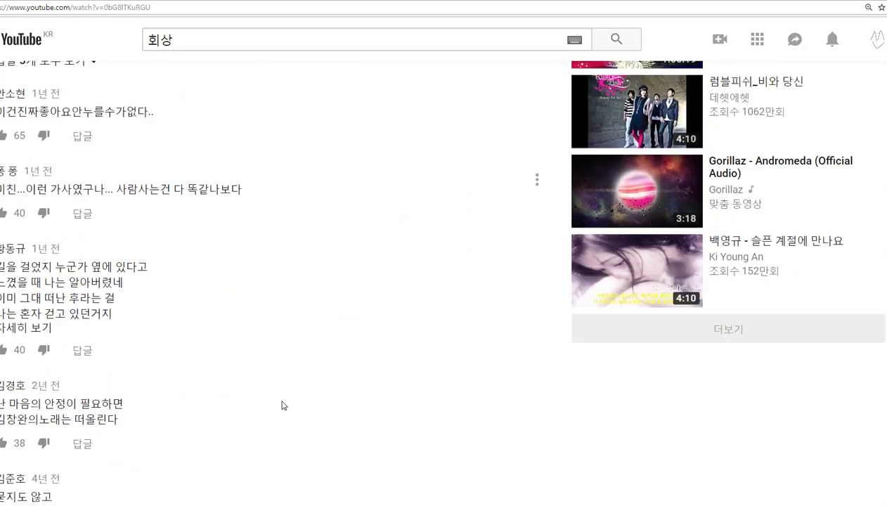
pyautogui.scroll(-9, 281, 406)
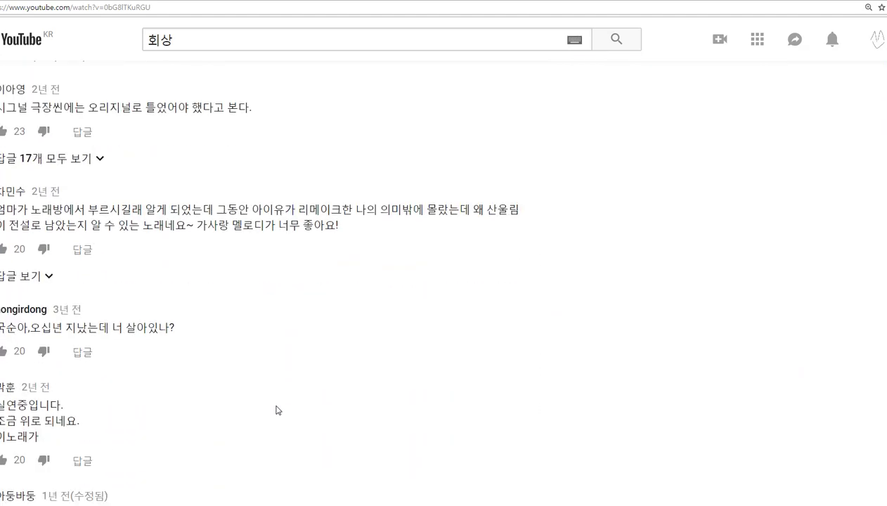
pyautogui.scroll(-2, 276, 410)
pyautogui.scroll(-20, 273, 407)
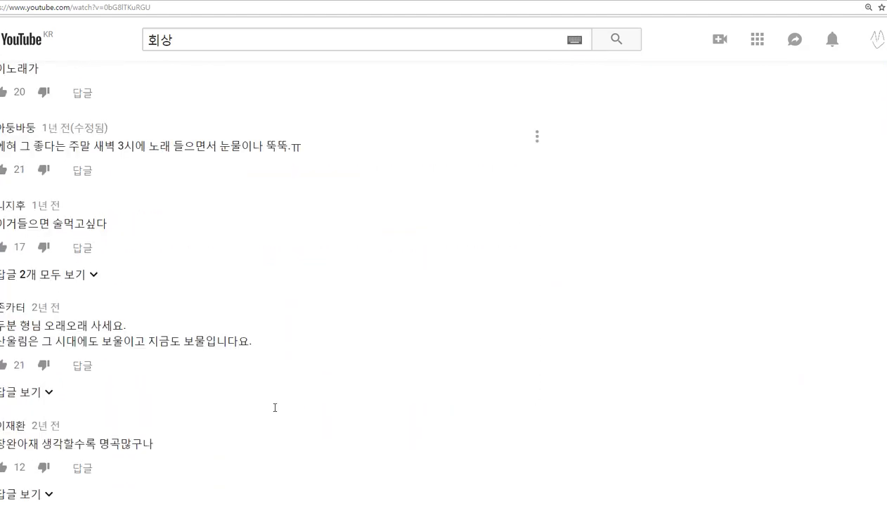
pyautogui.scroll(-5, 246, 428)
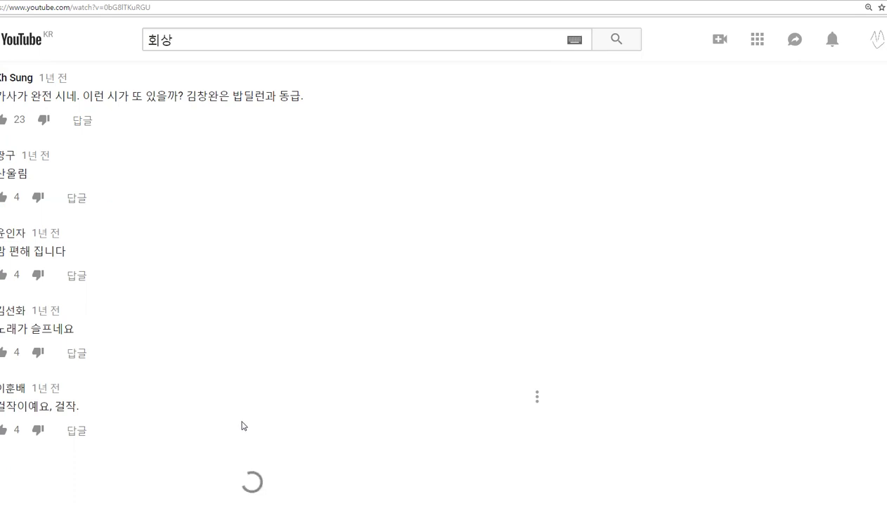
# Step: Search YouTube for 풍월량 and look over that channel's home page
pyautogui.moveTo(184, 42); pyautogui.dragTo(119, 47)
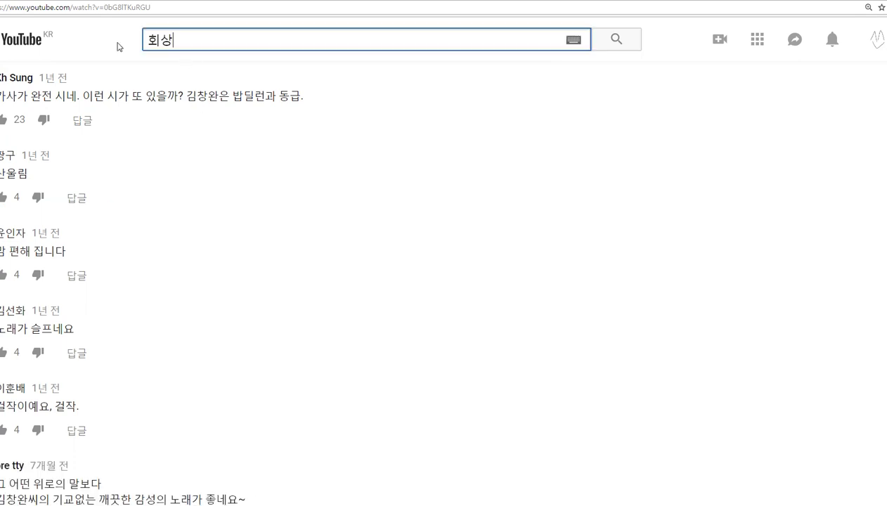
pyautogui.write('ㅇ')
pyautogui.press('BackSpace')
pyautogui.write('ㅍ')
pyautogui.write('월량 ')
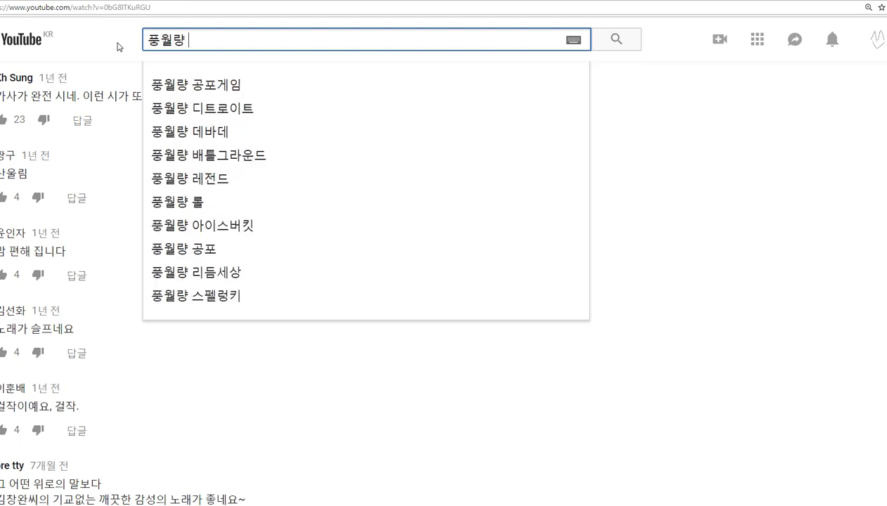
pyautogui.write('ㄴㅁ')
pyautogui.press('BackSpace')
pyautogui.press('Return')
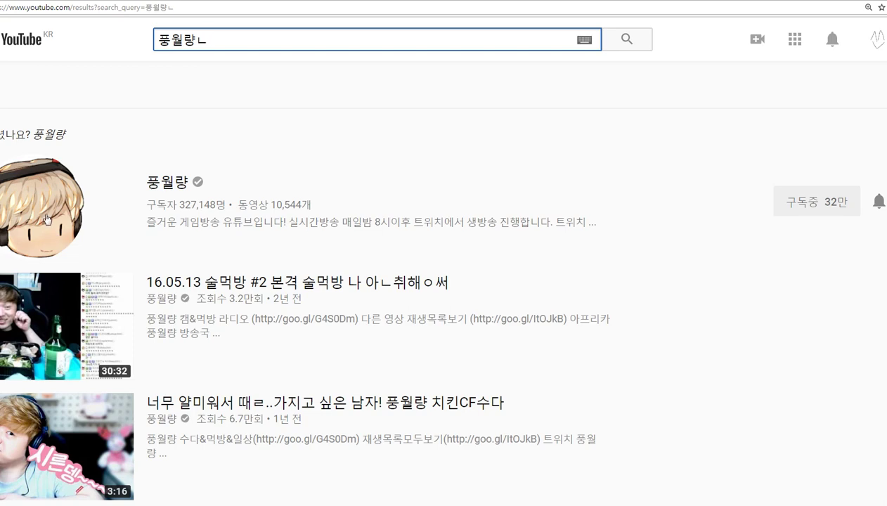
pyautogui.click(47, 219)
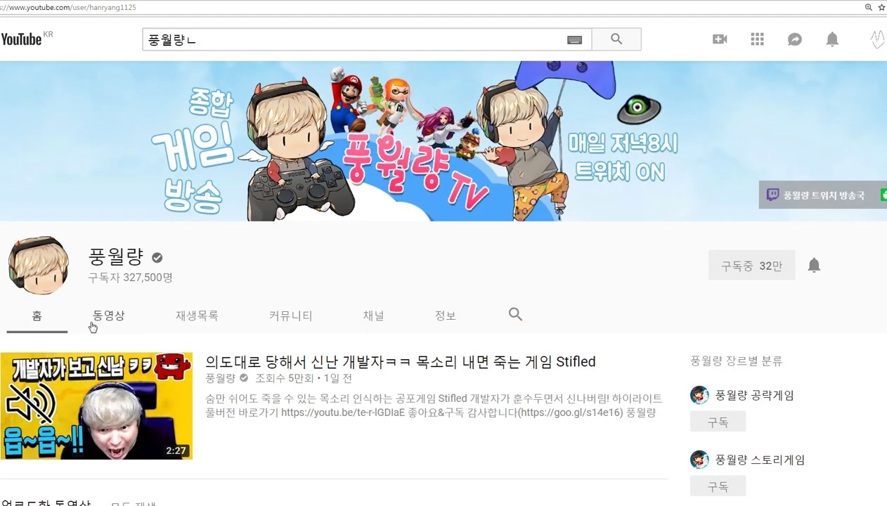
pyautogui.scroll(-3, 92, 326)
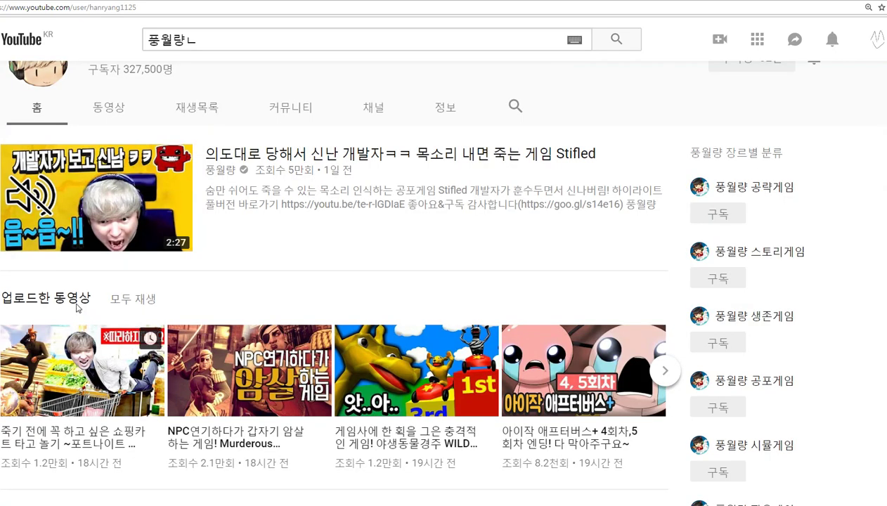
# Step: Search YouTube for 풍월량 열등감 and play the first video in the results
pyautogui.click(211, 40)
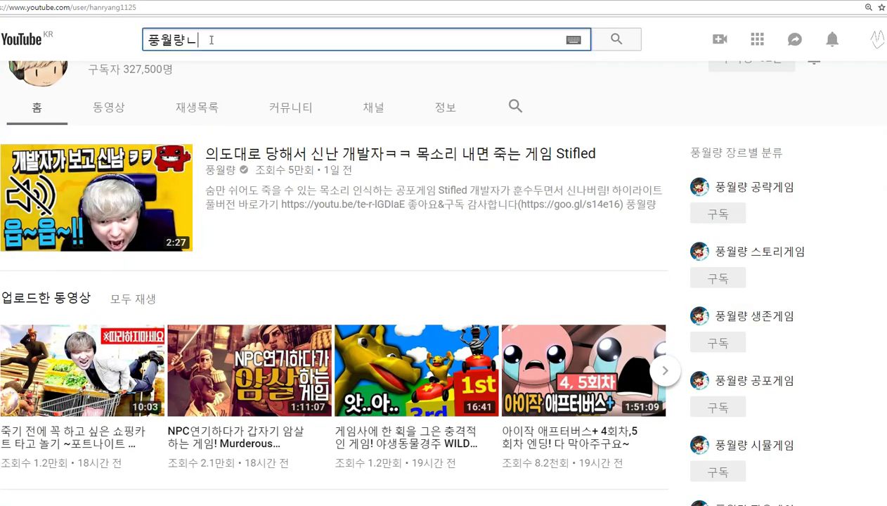
pyautogui.press('BackSpace')
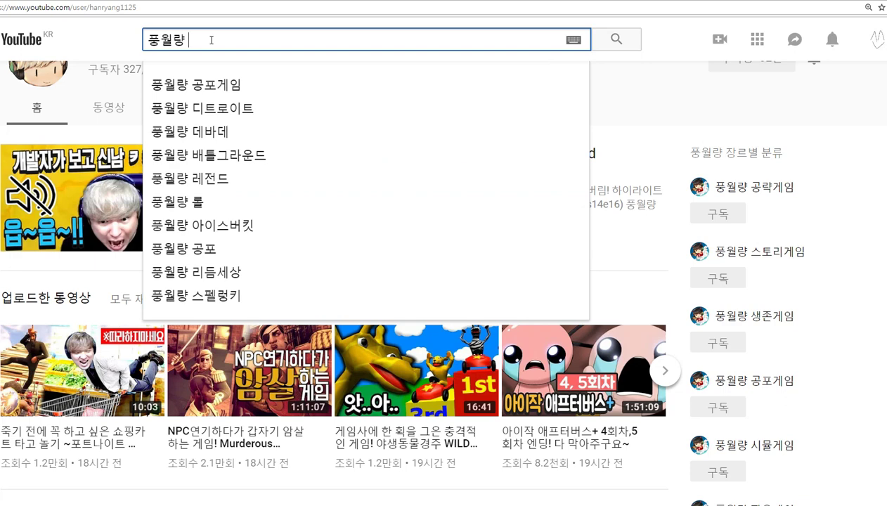
pyautogui.write('열등감')
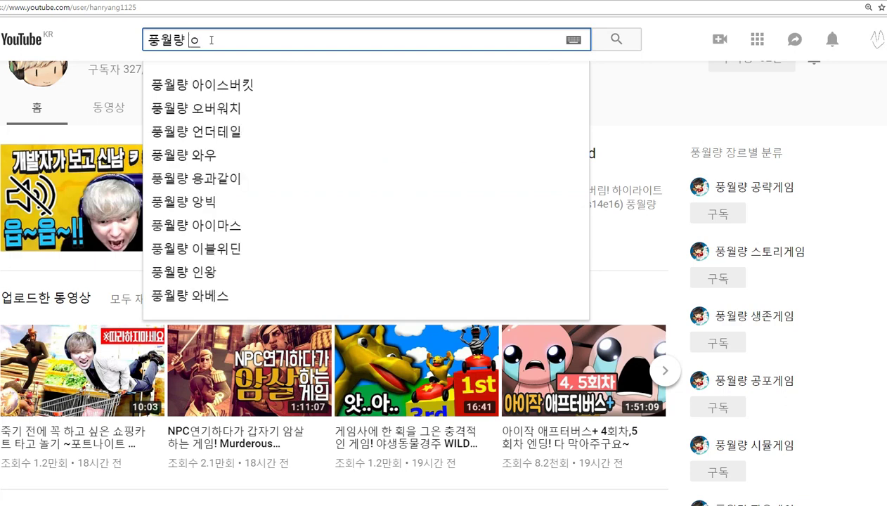
pyautogui.press('Return')
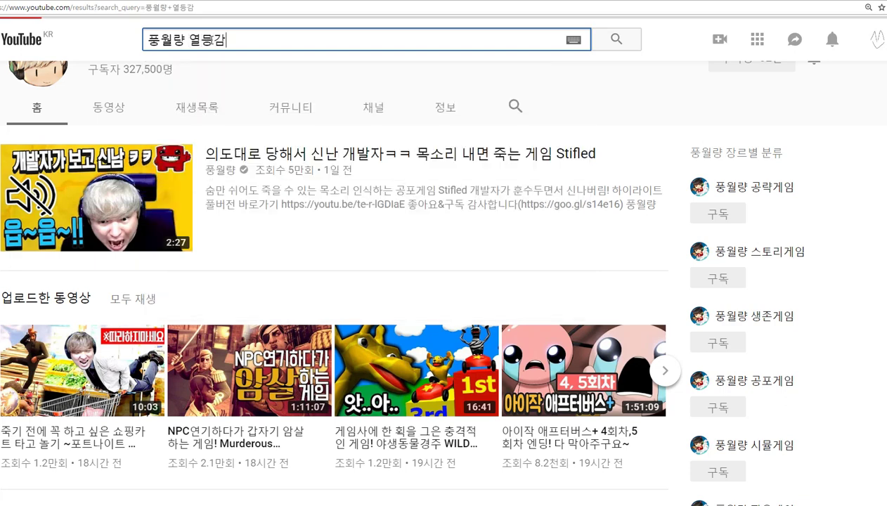
pyautogui.click(18, 193)
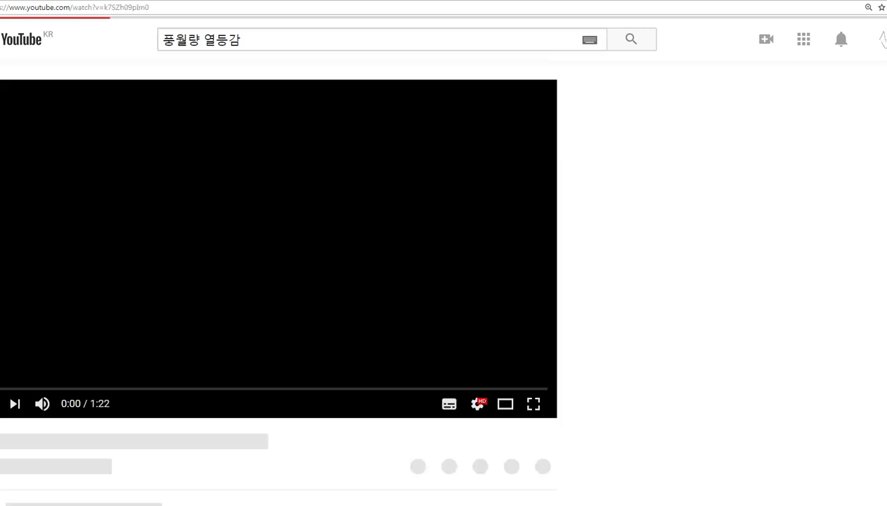
# Step: Return to Paint and bring the blank area of the canvas below the pink floor lines into close view
pyautogui.click(169, 505)
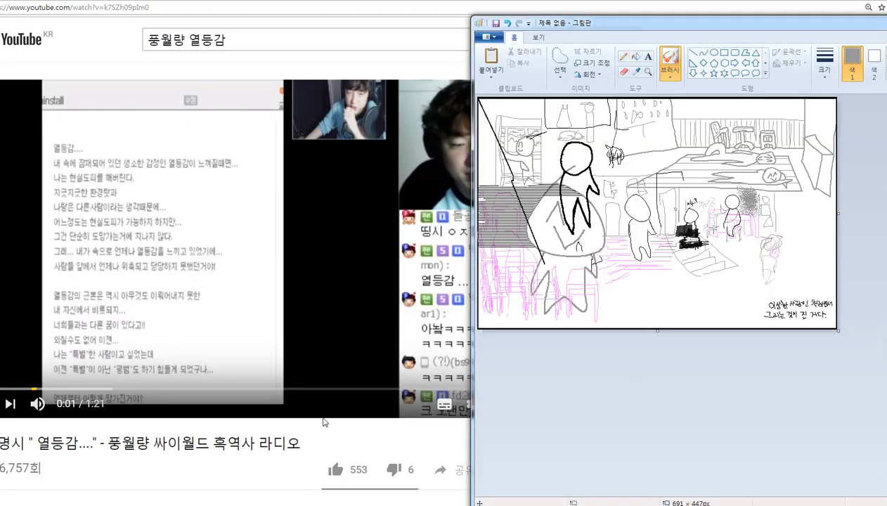
pyautogui.scroll(2, 671, 438)
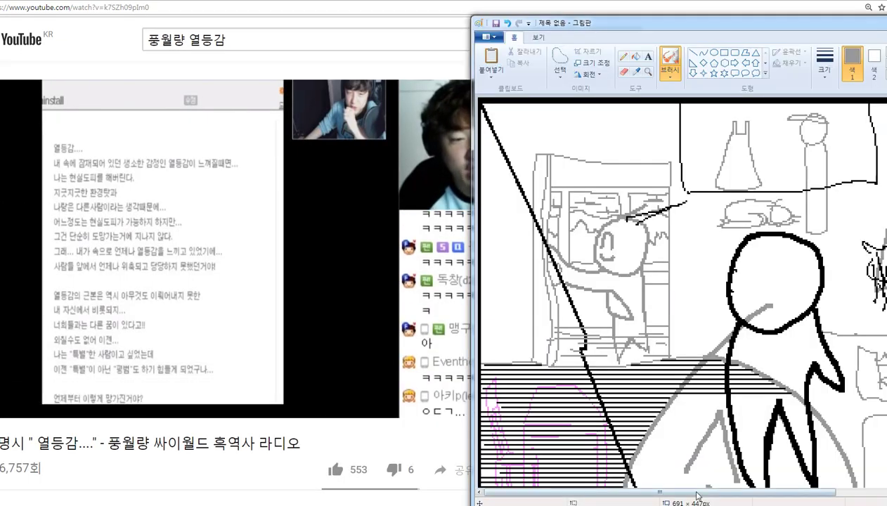
pyautogui.scroll(-4, 696, 498)
pyautogui.moveTo(696, 494); pyautogui.dragTo(765, 495)
pyautogui.scroll(-1, 705, 497)
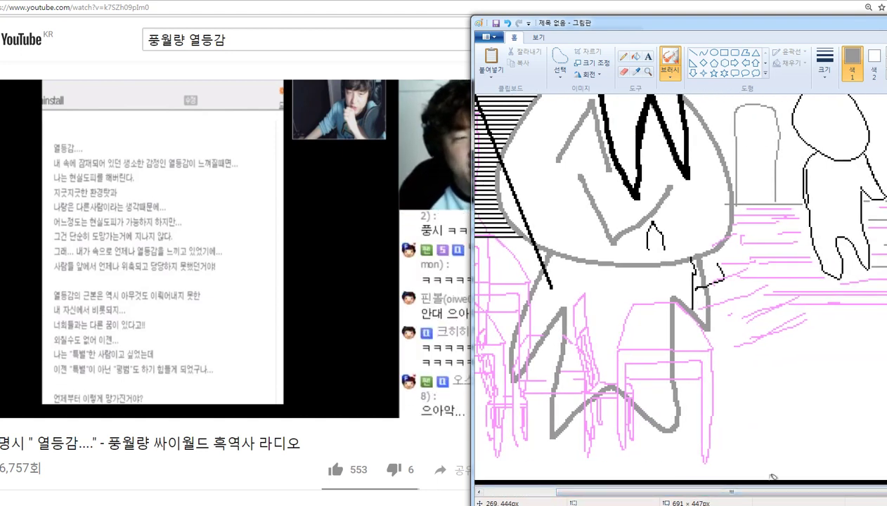
pyautogui.moveTo(711, 492); pyautogui.dragTo(859, 494)
pyautogui.click(375, 444)
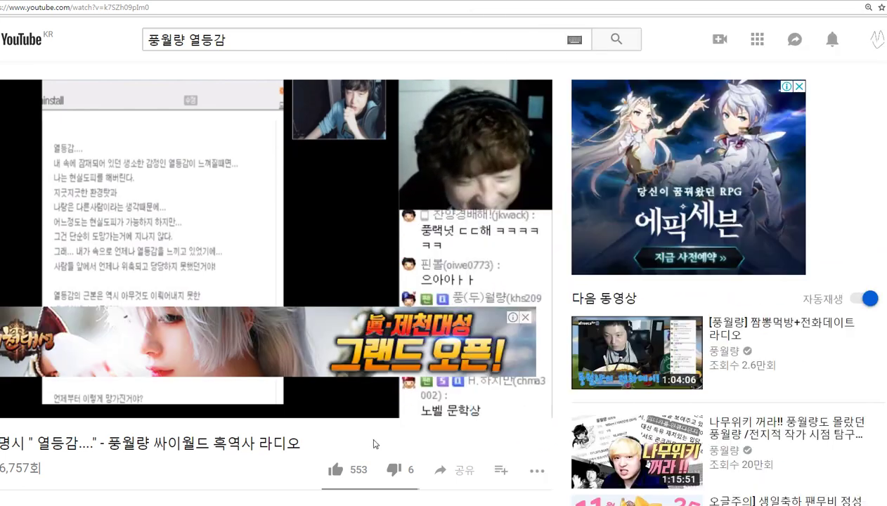
pyautogui.hotkey('alt', 'Tab')
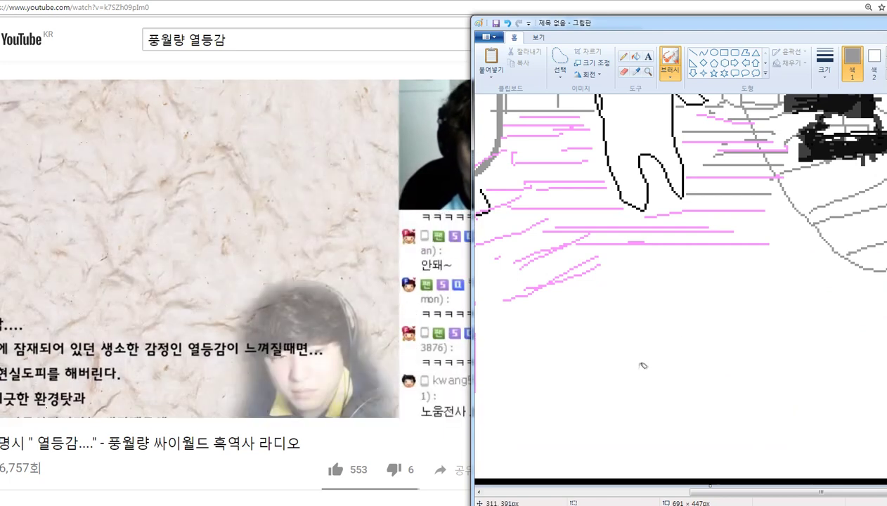
pyautogui.moveTo(688, 348)
pyautogui.mouseDown()
pyautogui.moveTo(692, 380)
pyautogui.moveTo(675, 365)
pyautogui.mouseUp()
pyautogui.hotkey('ctrl', 'z')
pyautogui.click(624, 57)
pyautogui.moveTo(632, 226)
pyautogui.mouseDown()
pyautogui.moveTo(555, 435)
pyautogui.moveTo(681, 391)
pyautogui.mouseUp()
pyautogui.hotkey('ctrl', 'z')
pyautogui.moveTo(638, 327)
pyautogui.mouseDown()
pyautogui.moveTo(591, 441)
pyautogui.moveTo(683, 422)
pyautogui.mouseUp()
pyautogui.moveTo(684, 422)
pyautogui.mouseDown()
pyautogui.moveTo(664, 326)
pyautogui.moveTo(637, 327)
pyautogui.mouseUp()
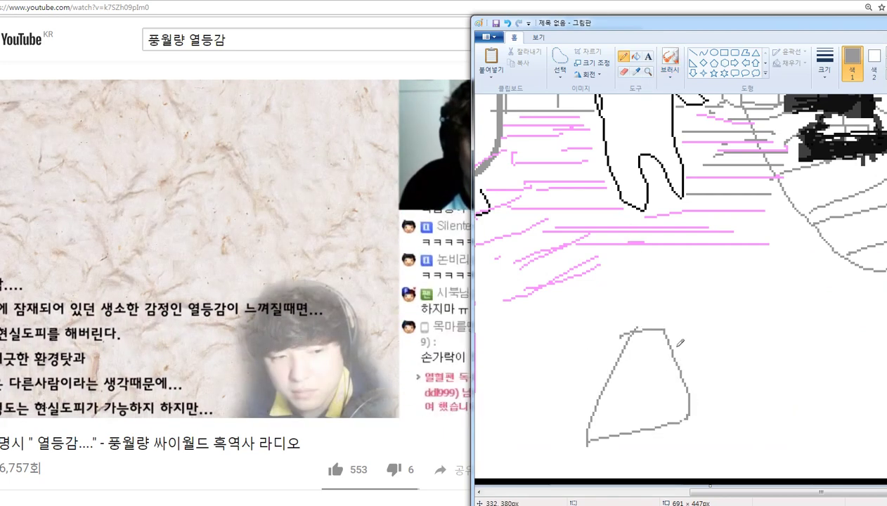
pyautogui.hotkey('ctrl', 'z')
pyautogui.hotkey('ctrl', 'z')
pyautogui.hotkey('ctrl', 'z')
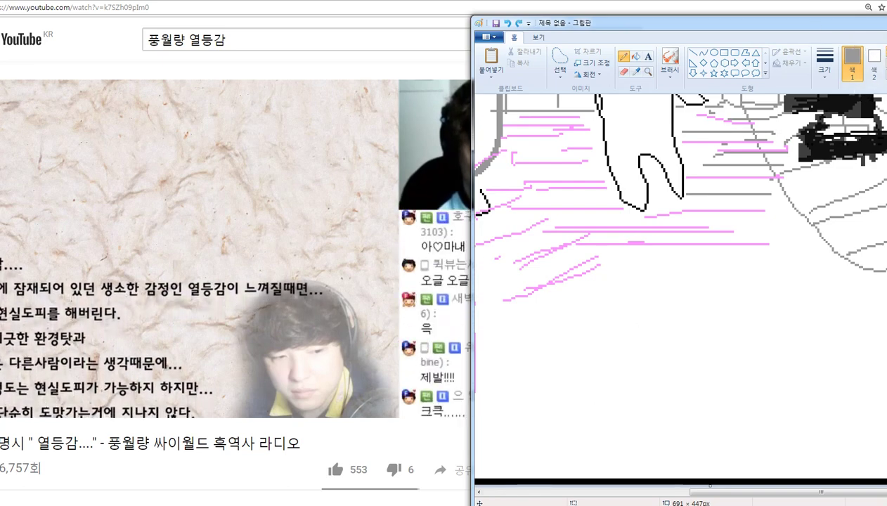
# Step: Set the drawing colour to black and bring the blank canvas area below the pink floor lines into view
pyautogui.click(886, 53)
pyautogui.scroll(-3, 720, 289)
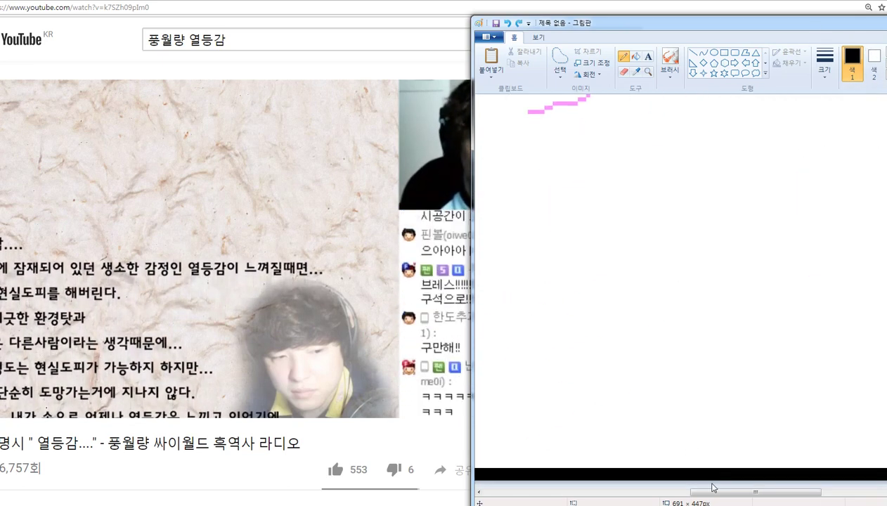
pyautogui.moveTo(715, 494); pyautogui.dragTo(759, 490)
pyautogui.scroll(2, 749, 450)
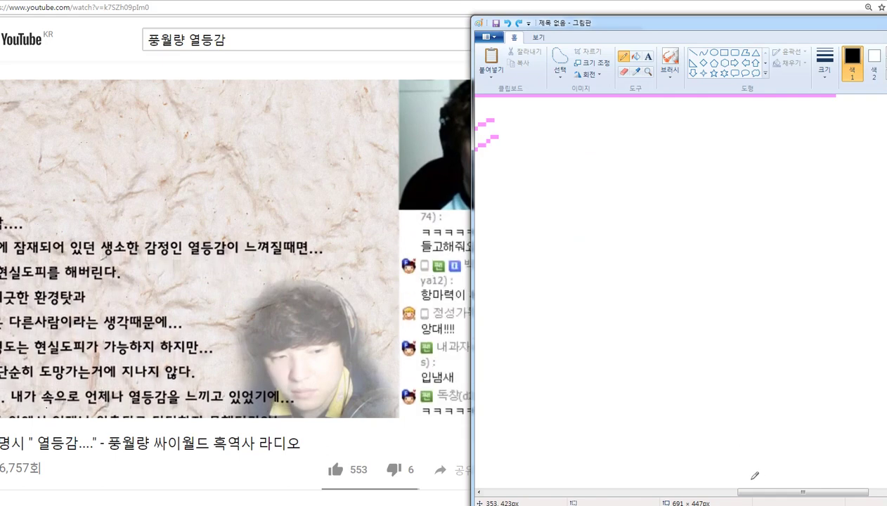
pyautogui.scroll(-2, 754, 479)
pyautogui.scroll(2, 763, 475)
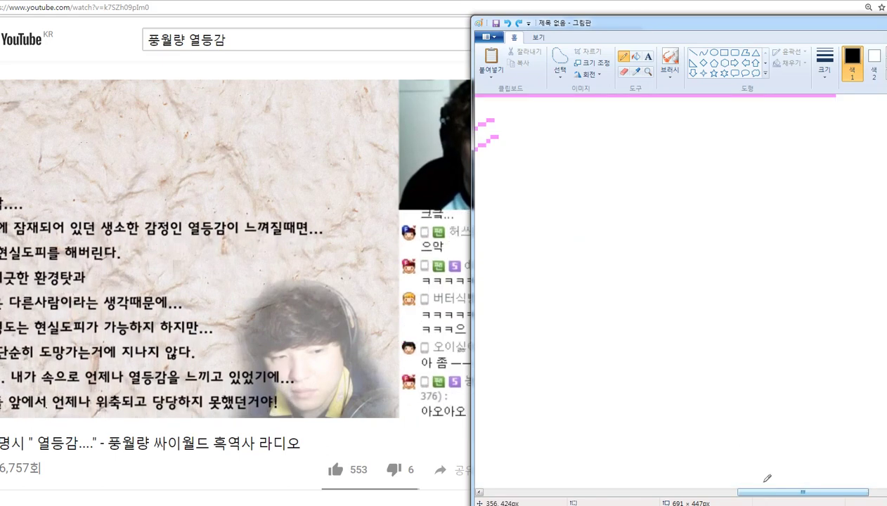
pyautogui.scroll(-2, 768, 481)
pyautogui.scroll(2, 776, 465)
pyautogui.moveTo(737, 27); pyautogui.dragTo(521, 27)
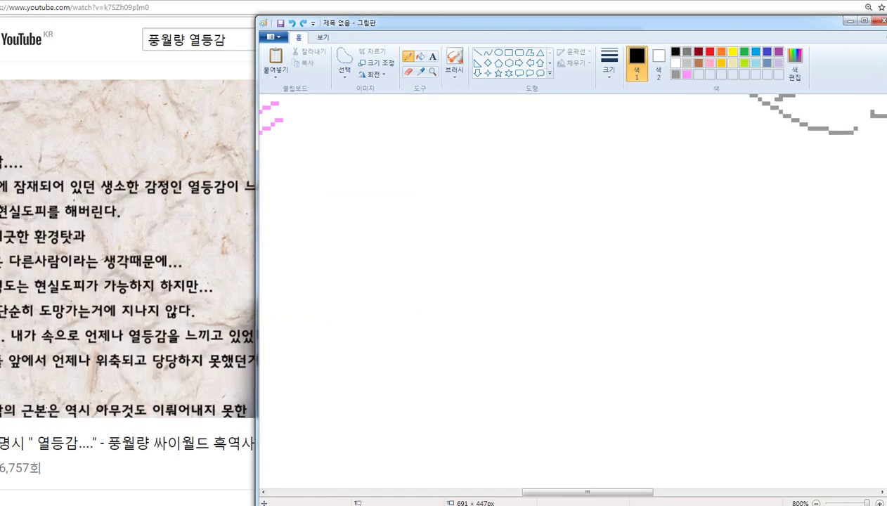
pyautogui.moveTo(621, 26); pyautogui.dragTo(832, 27)
pyautogui.moveTo(686, 199); pyautogui.dragTo(769, 243)
pyautogui.moveTo(730, 226); pyautogui.dragTo(708, 219)
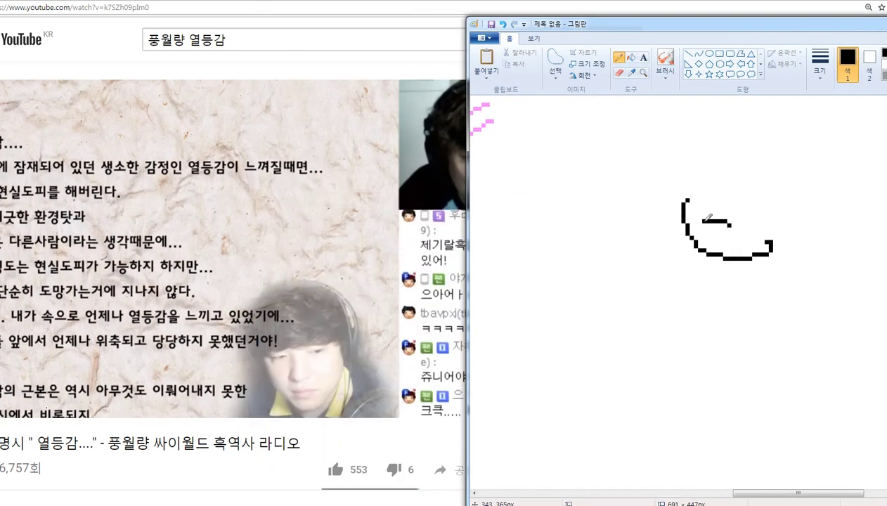
pyautogui.hotkey('ctrl', 'z')
pyautogui.hotkey('ctrl', 'z')
pyautogui.moveTo(776, 496); pyautogui.dragTo(785, 496)
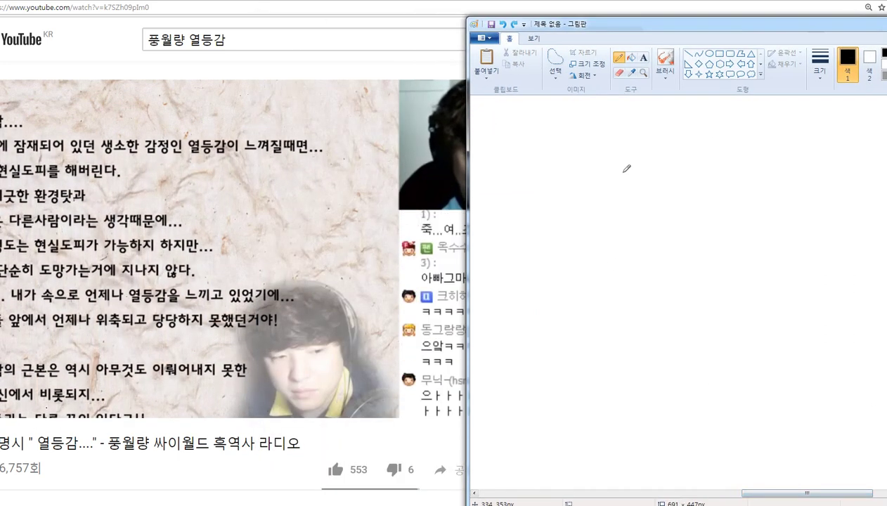
pyautogui.moveTo(647, 120)
pyautogui.mouseDown()
pyautogui.moveTo(645, 146)
pyautogui.moveTo(696, 146)
pyautogui.moveTo(695, 124)
pyautogui.moveTo(646, 121)
pyautogui.mouseUp()
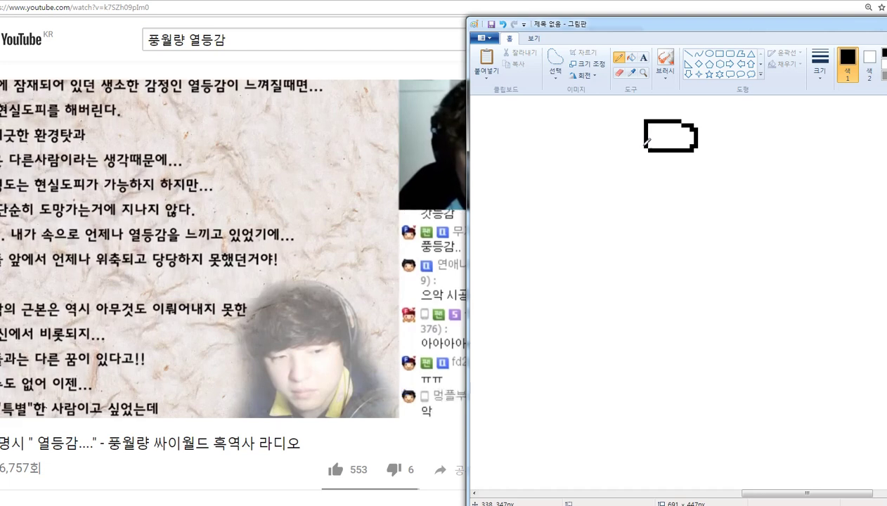
pyautogui.moveTo(645, 151); pyautogui.dragTo(643, 197)
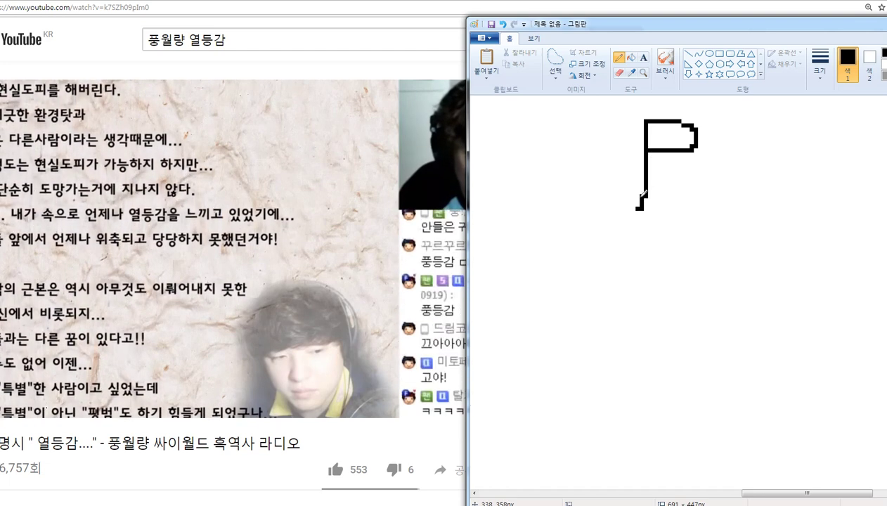
pyautogui.hotkey('ctrl', 'z')
pyautogui.moveTo(645, 150)
pyautogui.mouseDown()
pyautogui.moveTo(616, 267)
pyautogui.moveTo(630, 467)
pyautogui.moveTo(697, 487)
pyautogui.moveTo(742, 428)
pyautogui.moveTo(709, 291)
pyautogui.moveTo(698, 151)
pyautogui.mouseUp()
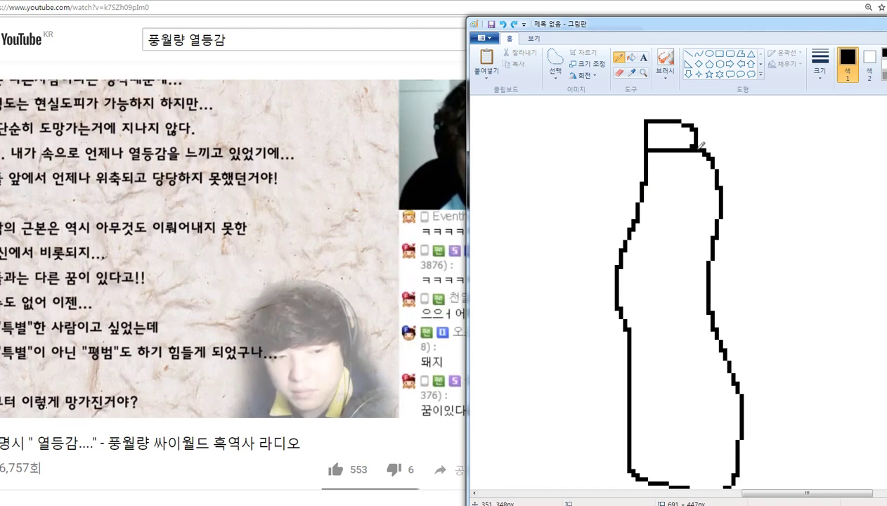
pyautogui.hotkey('ctrl', 'z')
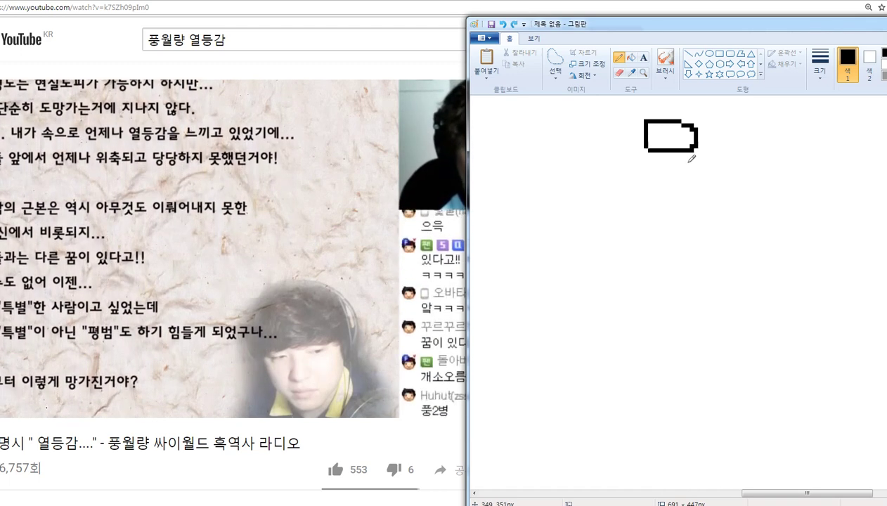
pyautogui.hotkey('ctrl', 'z')
pyautogui.hotkey('ctrl', 'z')
# Step: Draw two black freehand bottle outlines with small caps side by side in the blank area below the pink floor lines
pyautogui.moveTo(650, 120)
pyautogui.mouseDown()
pyautogui.moveTo(656, 142)
pyautogui.moveTo(680, 141)
pyautogui.moveTo(684, 123)
pyautogui.moveTo(652, 119)
pyautogui.moveTo(628, 273)
pyautogui.moveTo(647, 376)
pyautogui.moveTo(626, 430)
pyautogui.moveTo(685, 469)
pyautogui.moveTo(795, 431)
pyautogui.moveTo(711, 354)
pyautogui.moveTo(680, 138)
pyautogui.mouseUp()
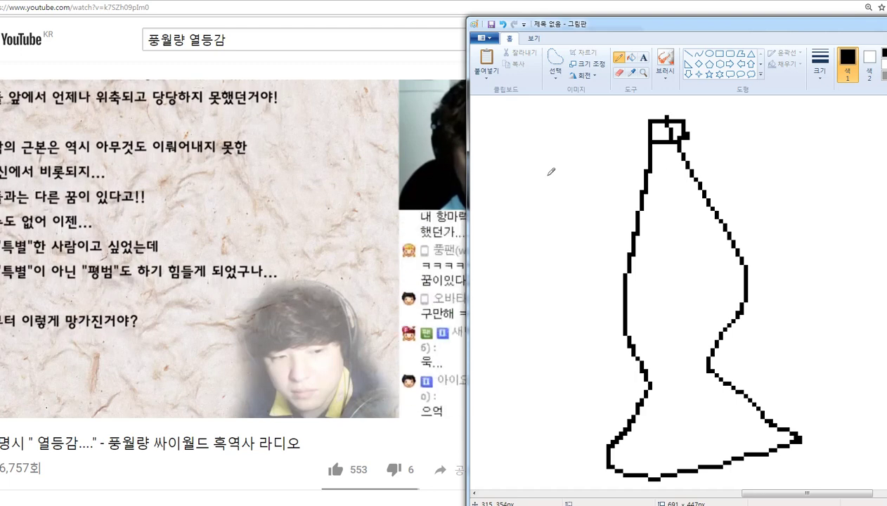
pyautogui.moveTo(541, 139)
pyautogui.mouseDown()
pyautogui.moveTo(588, 134)
pyautogui.moveTo(526, 124)
pyautogui.moveTo(551, 127)
pyautogui.moveTo(547, 112)
pyautogui.moveTo(525, 115)
pyautogui.moveTo(487, 281)
pyautogui.moveTo(508, 468)
pyautogui.mouseUp()
pyautogui.hotkey('ctrl', 'z')
pyautogui.moveTo(593, 463)
pyautogui.mouseDown()
pyautogui.moveTo(602, 395)
pyautogui.moveTo(586, 317)
pyautogui.mouseUp()
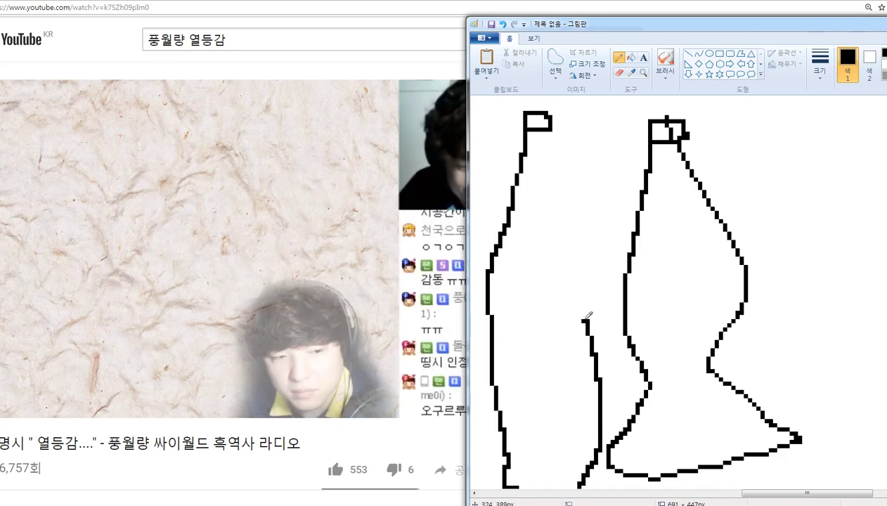
pyautogui.scroll(-2, 584, 327)
pyautogui.rightClick(574, 412)
pyautogui.rightClick(586, 397)
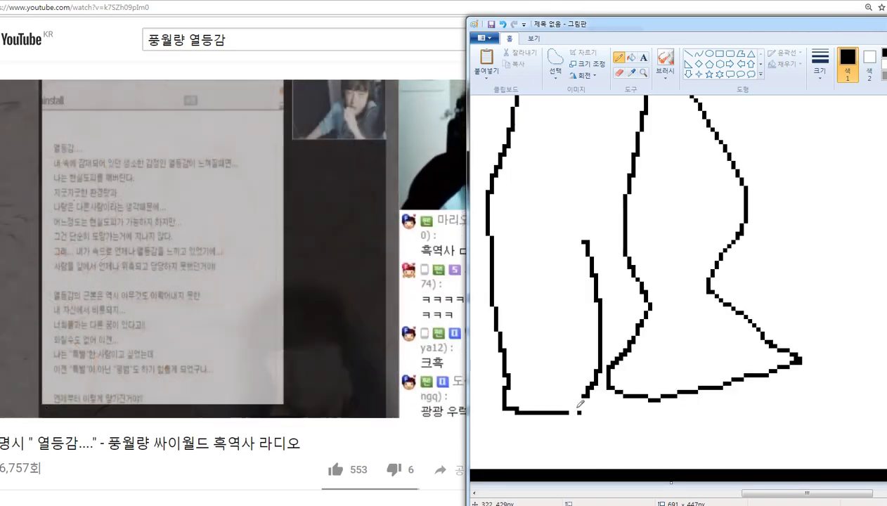
pyautogui.rightClick(581, 405)
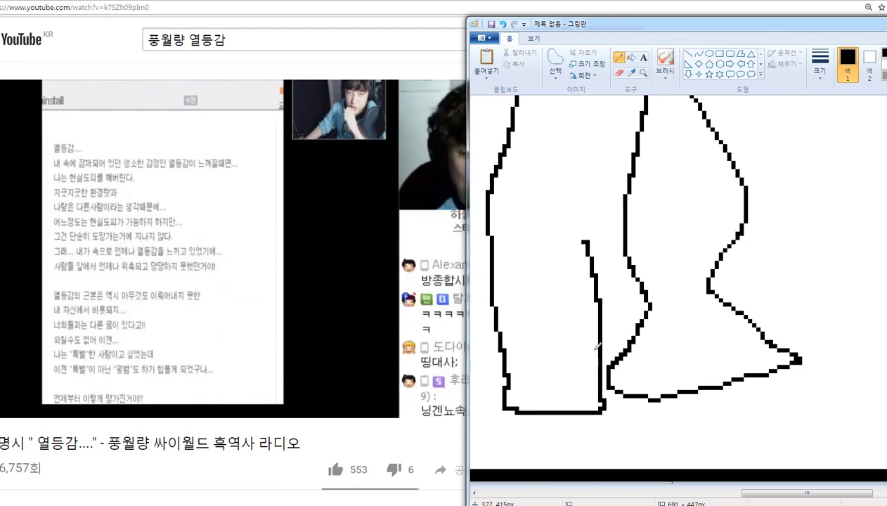
pyautogui.scroll(3, 596, 346)
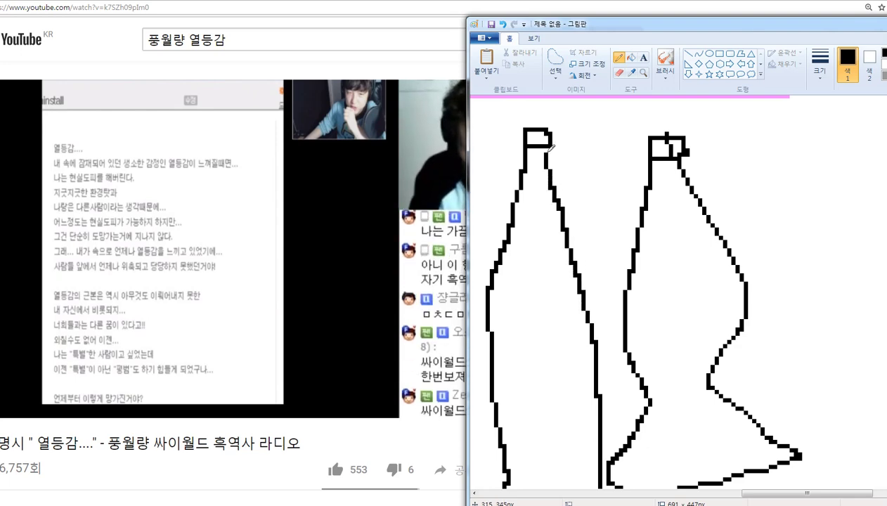
pyautogui.moveTo(554, 193)
pyautogui.mouseDown()
pyautogui.moveTo(561, 220)
pyautogui.moveTo(552, 186)
pyautogui.mouseUp()
# Step: Switch to YouTube, return to its home page and look through the recommended videos down to the TV보물창고 and Level UP rows
pyautogui.click(303, 450)
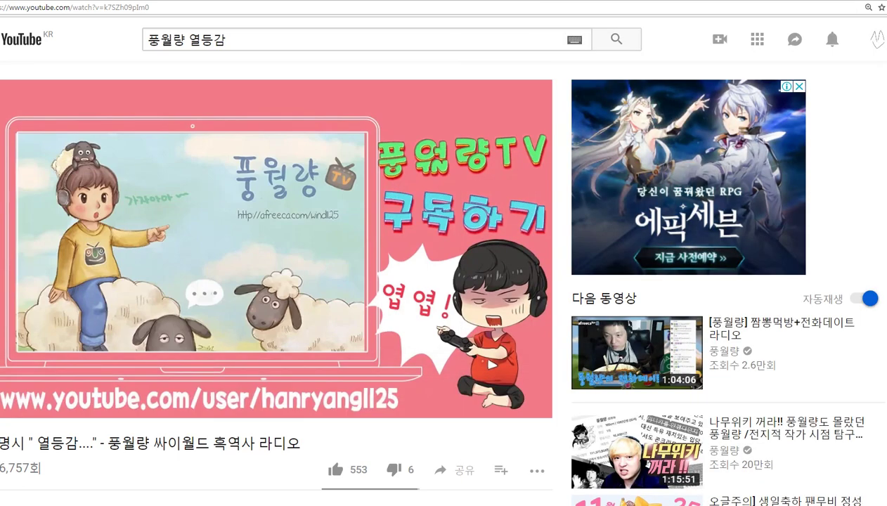
pyautogui.scroll(-2, 340, 258)
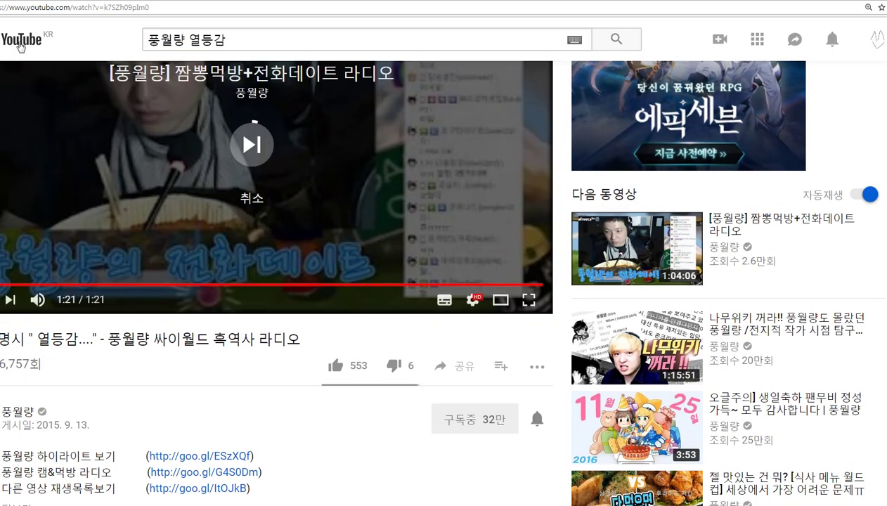
pyautogui.click(22, 43)
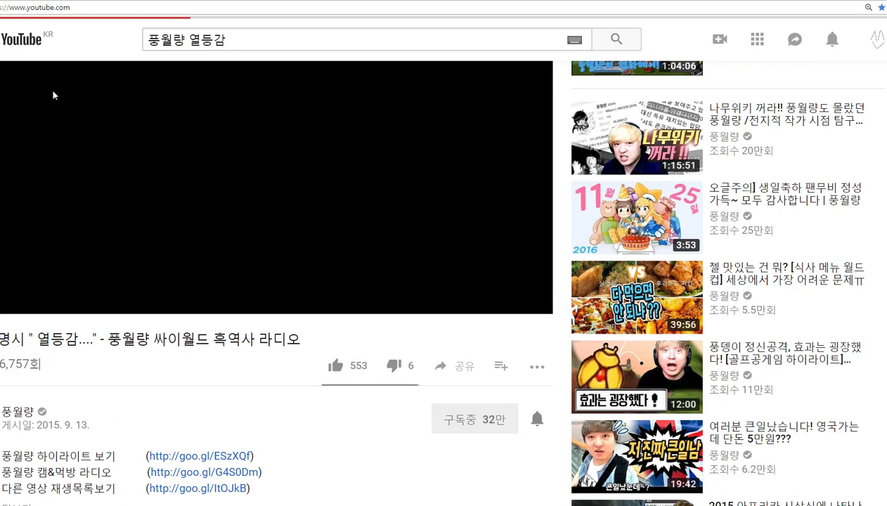
pyautogui.scroll(-5, 192, 208)
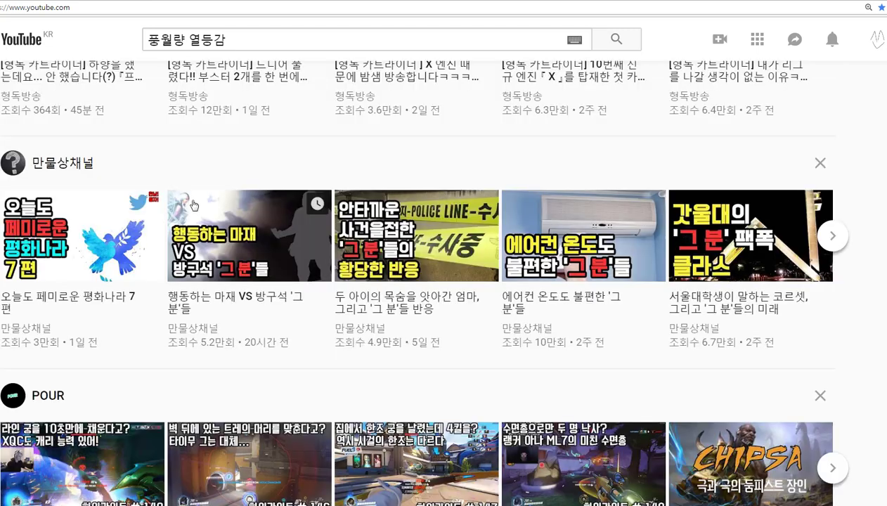
pyautogui.scroll(-4, 204, 204)
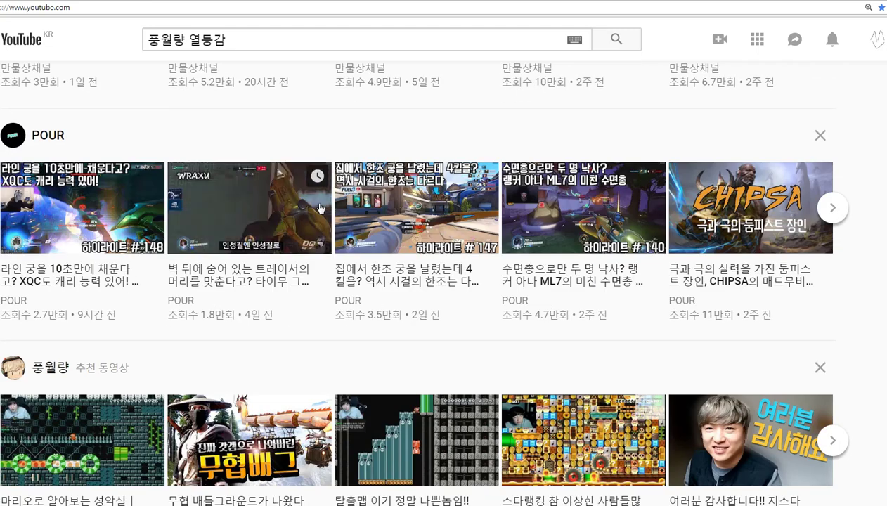
pyautogui.scroll(-5, 320, 209)
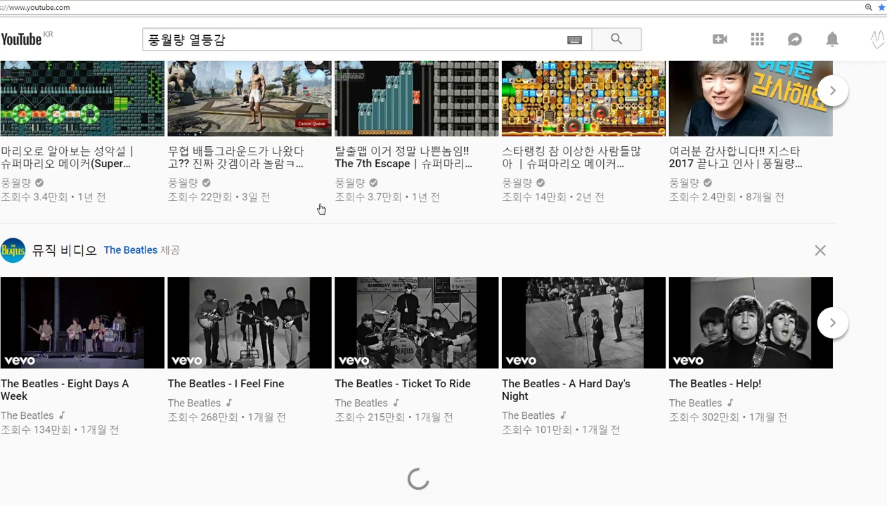
pyautogui.scroll(-1, 99, 219)
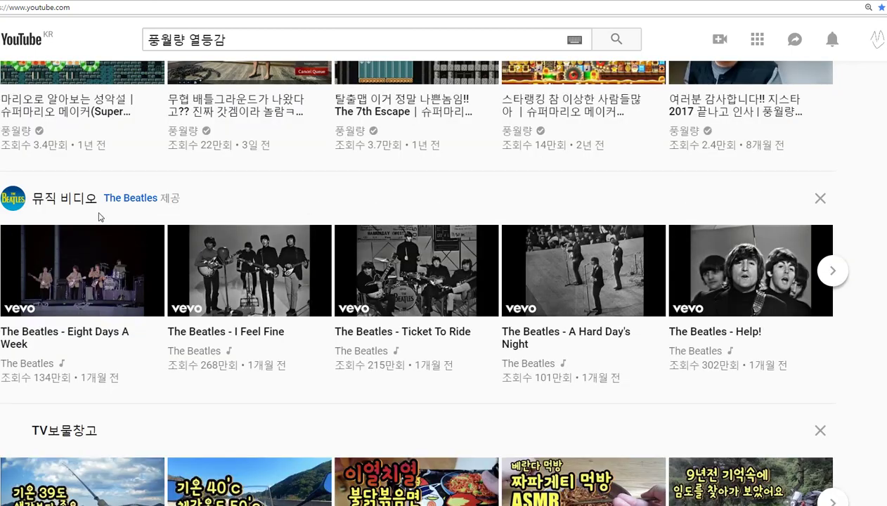
pyautogui.scroll(-3, 99, 219)
pyautogui.scroll(-3, 108, 203)
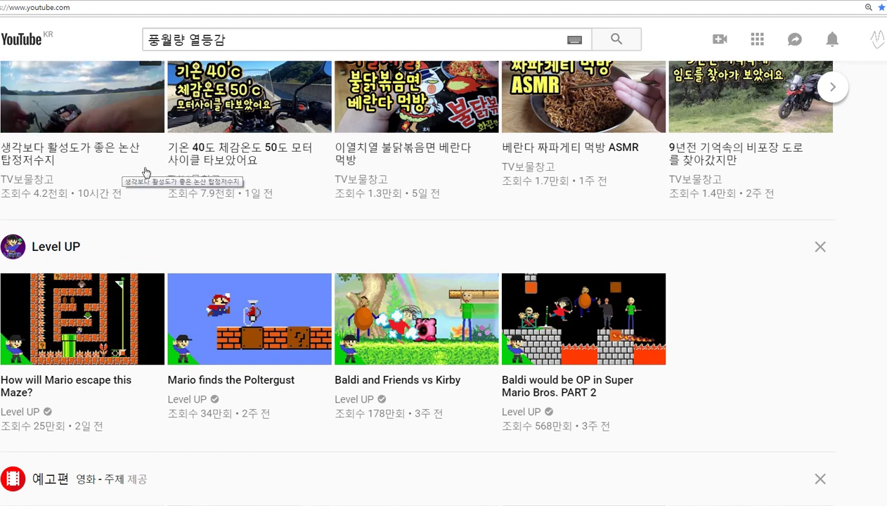
pyautogui.scroll(1, 210, 172)
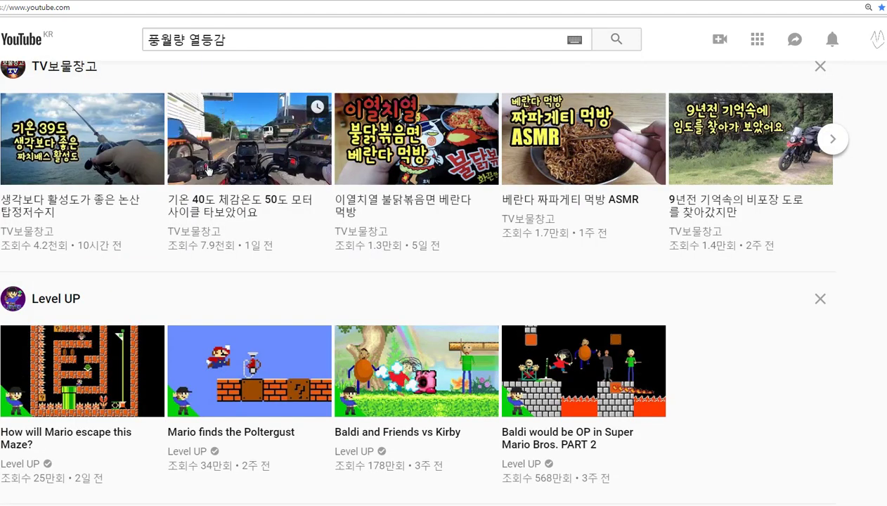
# Step: Play the TV보물창고 video about riding a motorcycle at 기온 40도 체감온도 50도 and skip its opening ad
pyautogui.click(208, 169)
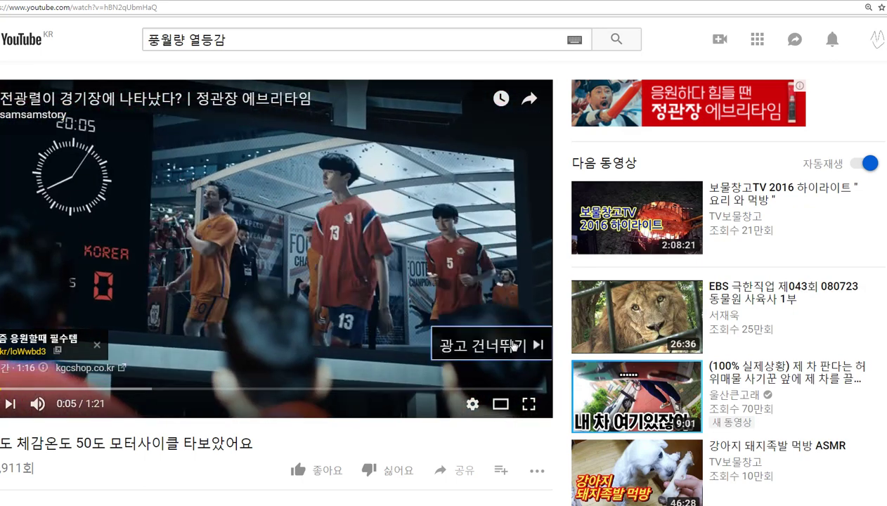
pyautogui.click(515, 345)
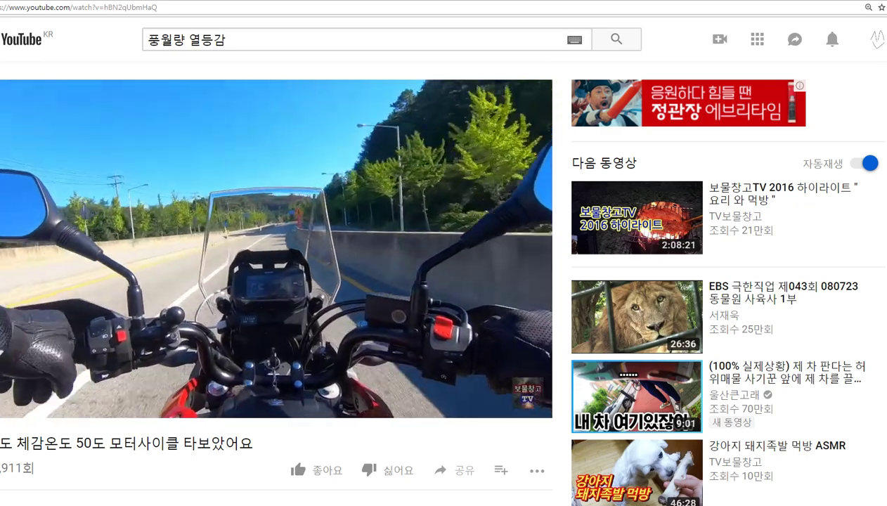
pyautogui.moveTo(68, 401)
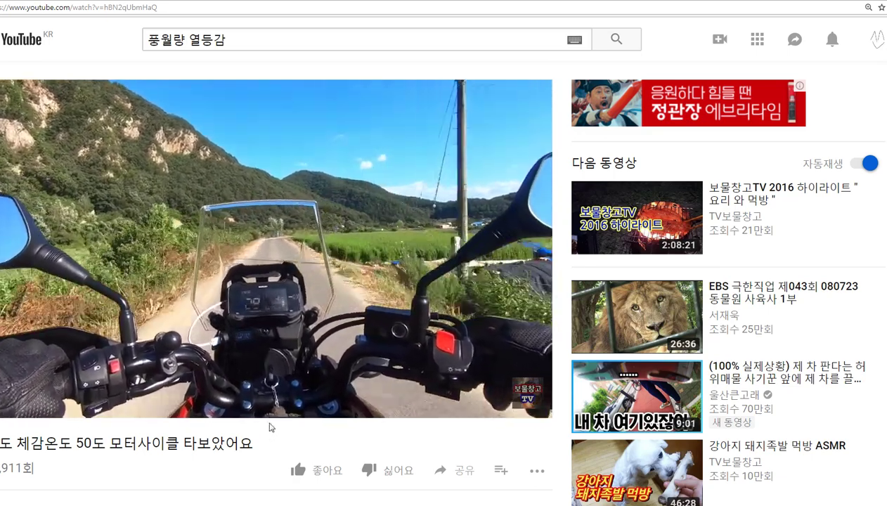
# Step: Read through the comments under the motorcycle video, expanding the shortened ones
pyautogui.scroll(-7, 36, 325)
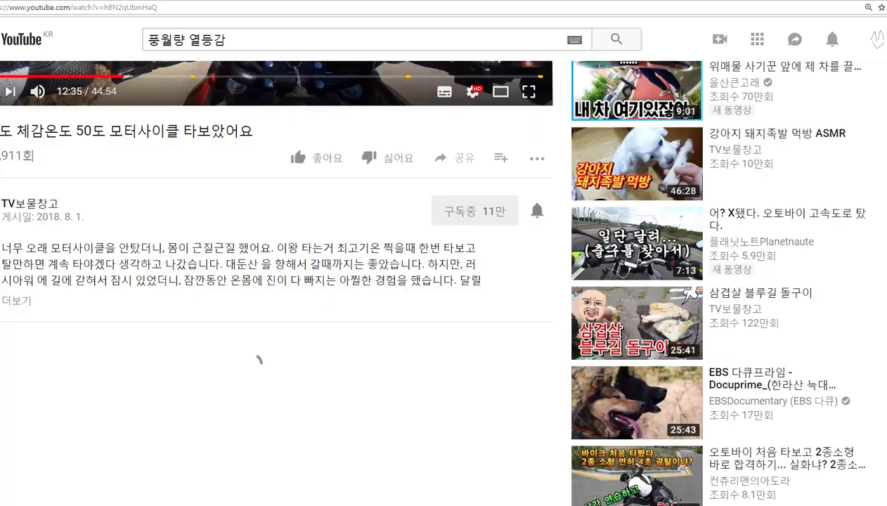
pyautogui.scroll(-1, 28, 328)
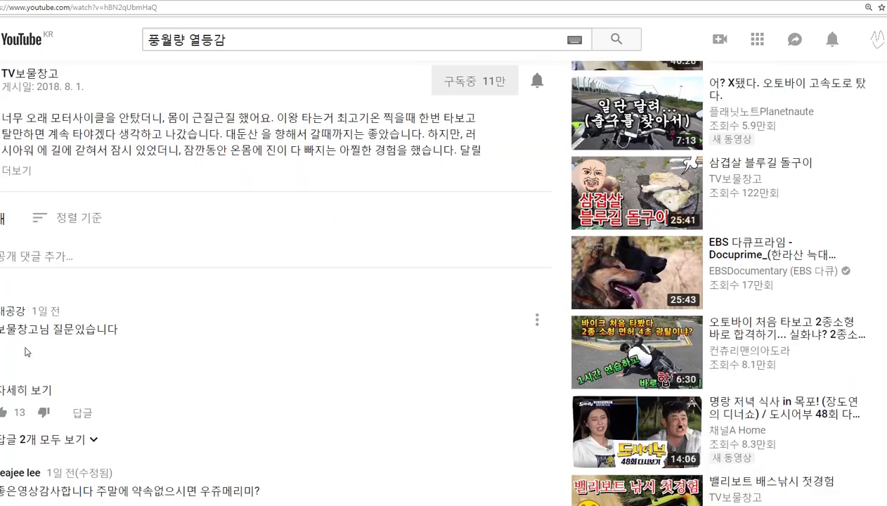
pyautogui.click(26, 366)
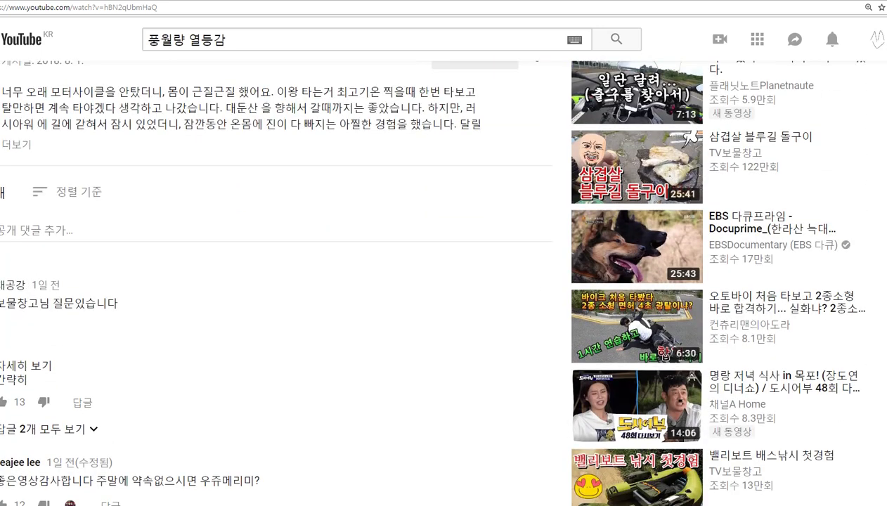
pyautogui.scroll(-3, 25, 365)
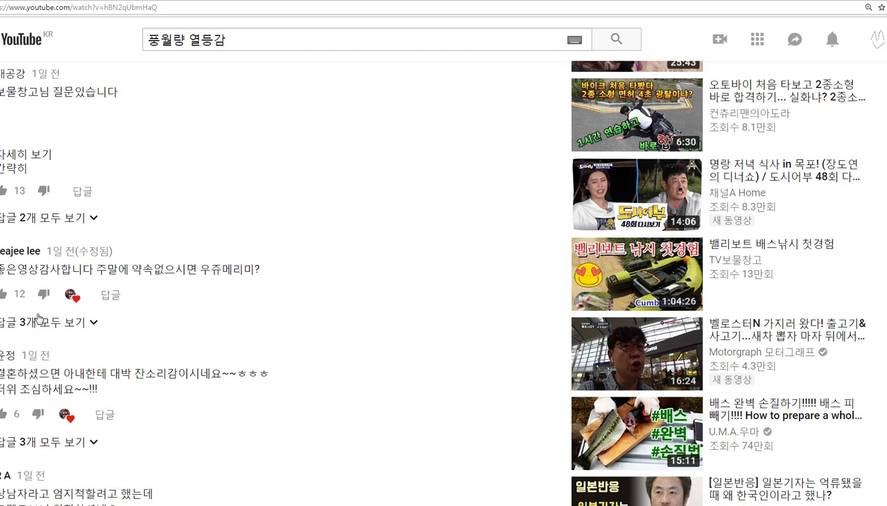
pyautogui.scroll(-3, 39, 320)
pyautogui.scroll(-1, 81, 331)
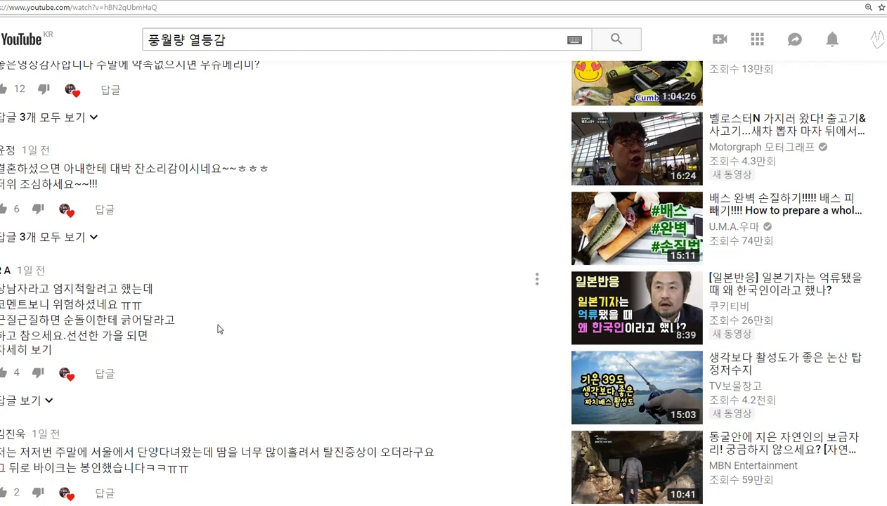
pyautogui.click(21, 351)
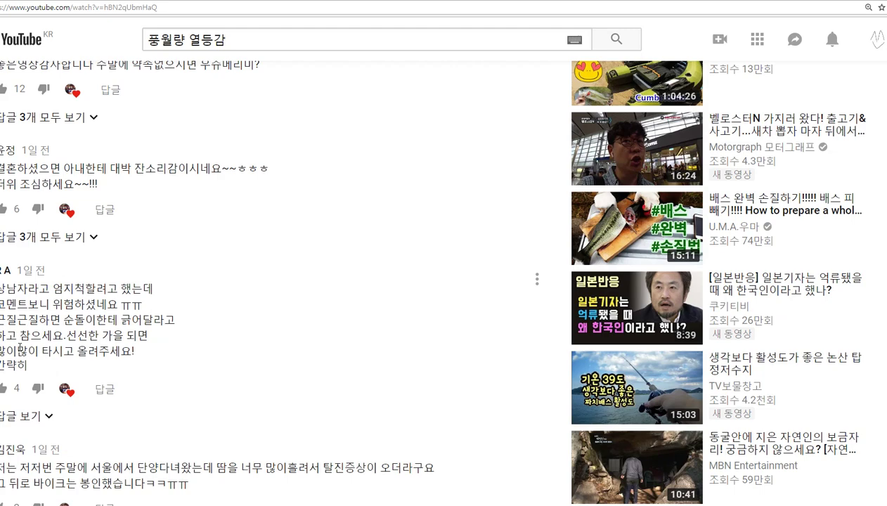
pyautogui.scroll(10, 21, 349)
# Step: Expand the motorcycle video's full description and read it, highlighting the passage about the heat during the ride
pyautogui.scroll(-5, 24, 337)
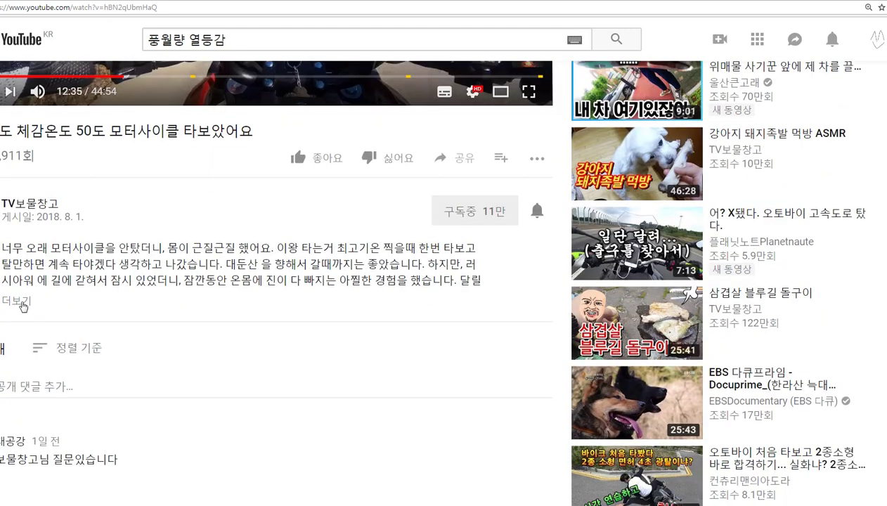
pyautogui.click(21, 302)
pyautogui.moveTo(224, 247); pyautogui.dragTo(184, 292)
pyautogui.click(221, 262)
pyautogui.click(221, 263)
pyautogui.click(221, 277)
pyautogui.click(192, 292)
pyautogui.click(189, 295)
pyautogui.doubleClick(181, 294)
pyautogui.click(170, 275)
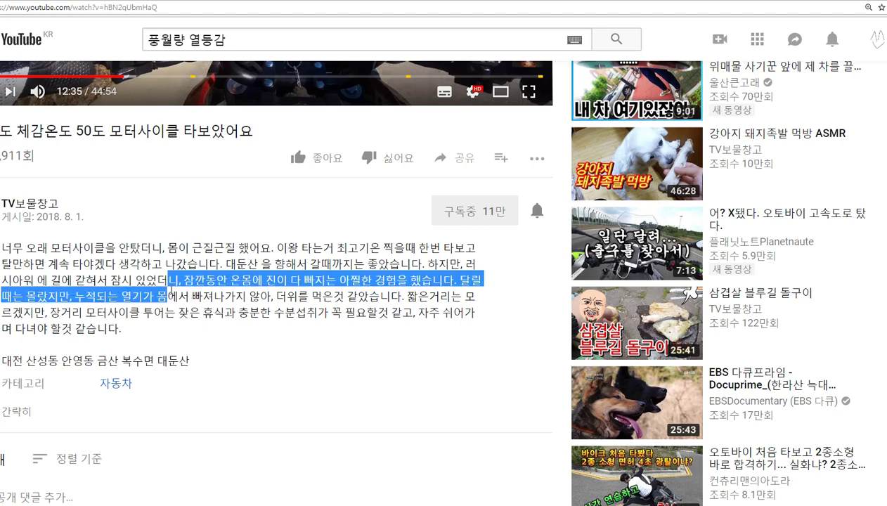
# Step: Clear the highlight in the motorcycle video's description and continue reading its text
pyautogui.click(170, 291)
pyautogui.doubleClick(169, 294)
pyautogui.click(172, 307)
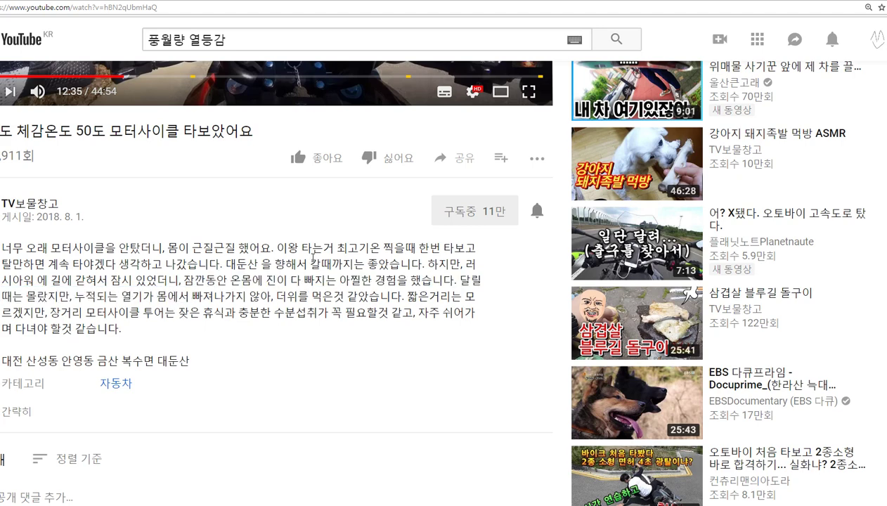
pyautogui.moveTo(313, 253); pyautogui.dragTo(299, 278)
pyautogui.click(304, 265)
pyautogui.click(298, 276)
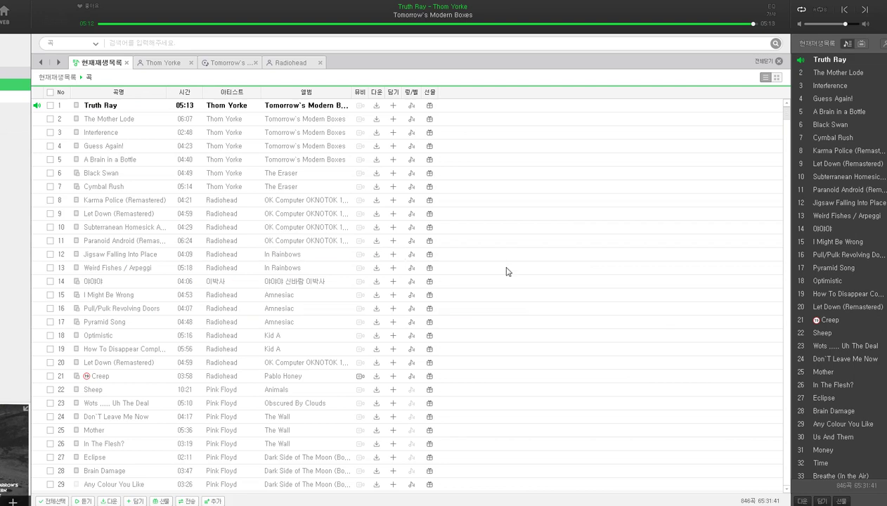
# Step: Switch to the music player and look through the current playlist from the Thom Yorke songs down to The Beatles
pyautogui.scroll(-8, 450, 266)
pyautogui.scroll(8, 418, 274)
pyautogui.scroll(-16, 255, 281)
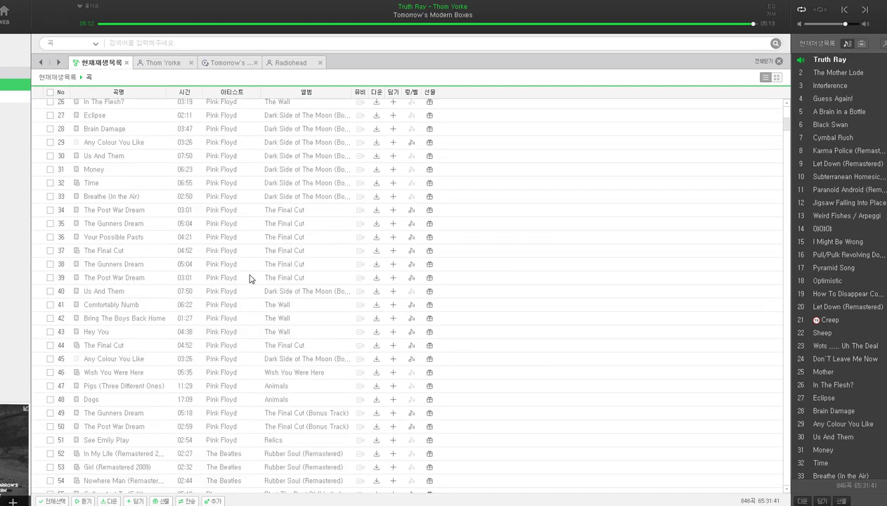
pyautogui.scroll(8, 175, 333)
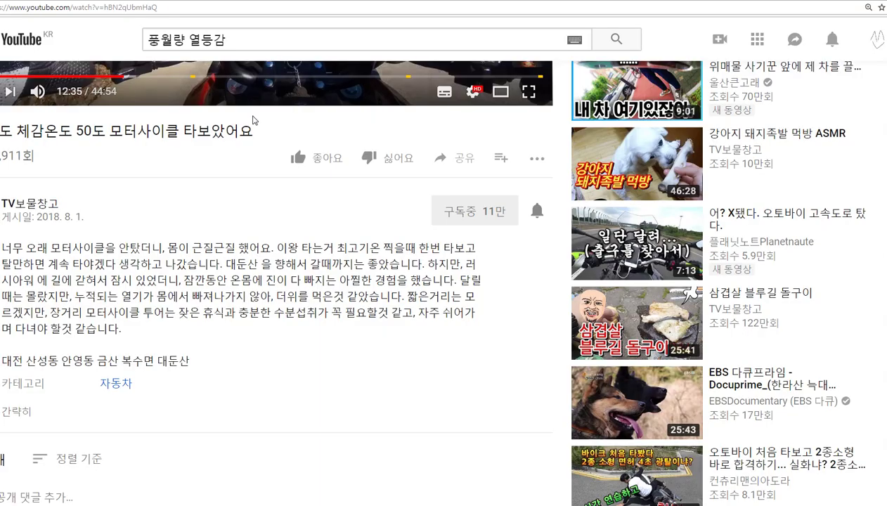
# Step: Return to YouTube and search for 이박사
pyautogui.tripleClick(223, 39)
pyautogui.write('이')
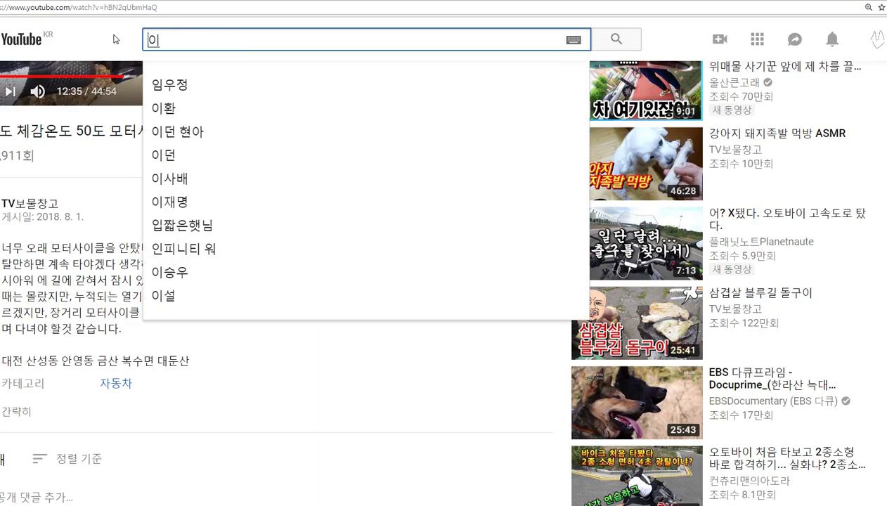
pyautogui.write('박사')
pyautogui.press('Return')
# Step: Look through the 이박사 search results and play the video 이박사 신바람 디스코 메들리 연속듣기 53분!!!
pyautogui.scroll(-4, 164, 109)
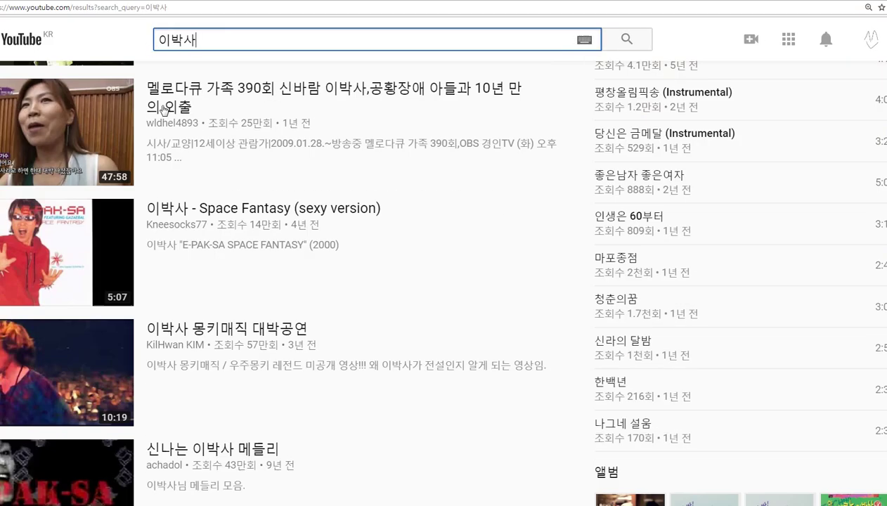
pyautogui.scroll(-6, 163, 110)
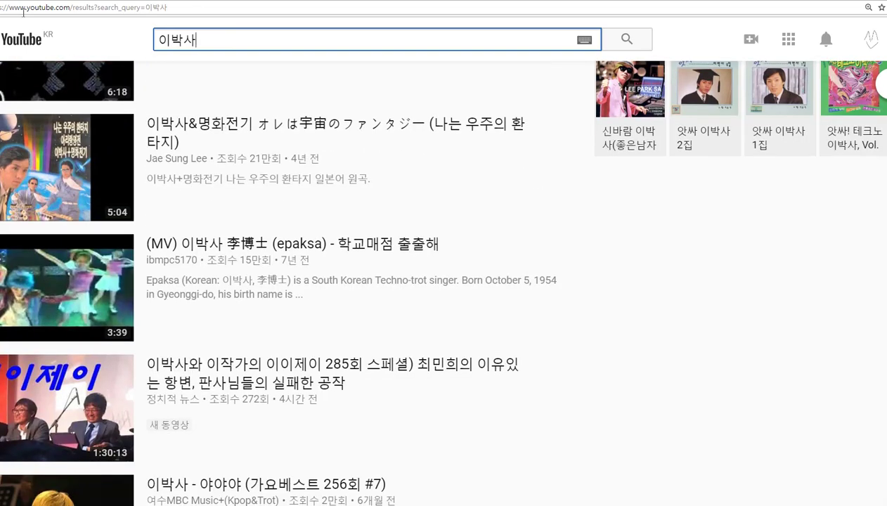
pyautogui.scroll(-7, 64, 115)
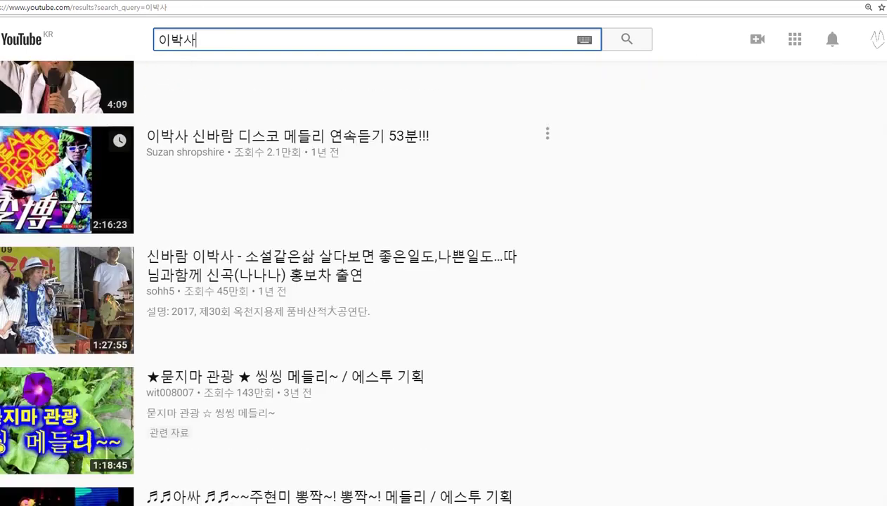
pyautogui.scroll(-4, 76, 204)
pyautogui.scroll(-8, 83, 207)
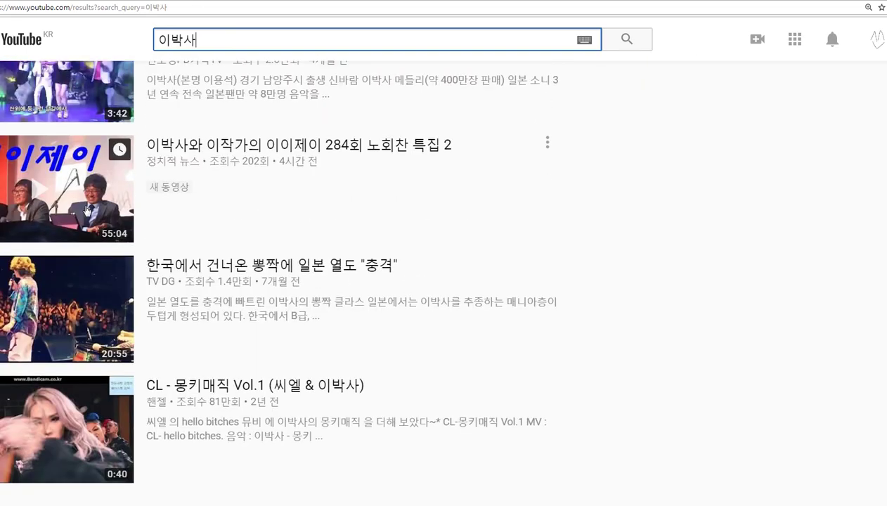
pyautogui.scroll(6, 85, 209)
pyautogui.scroll(-7, 86, 214)
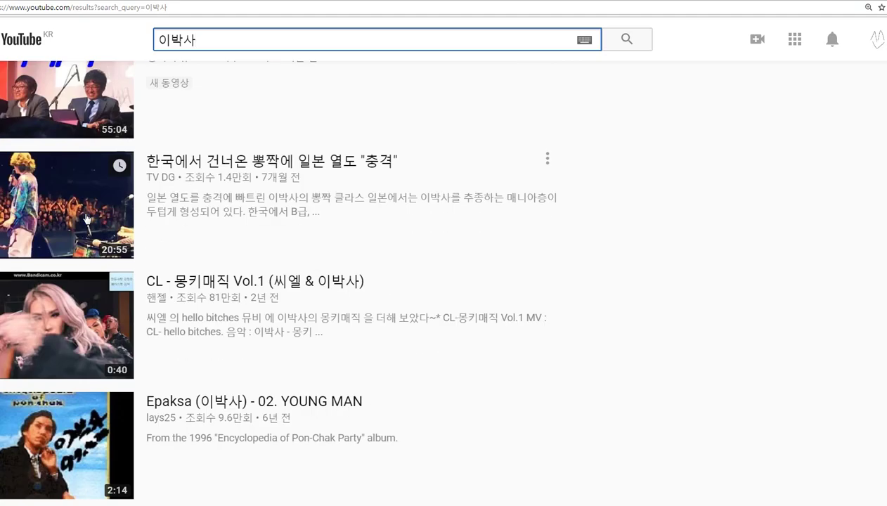
pyautogui.scroll(-3, 85, 214)
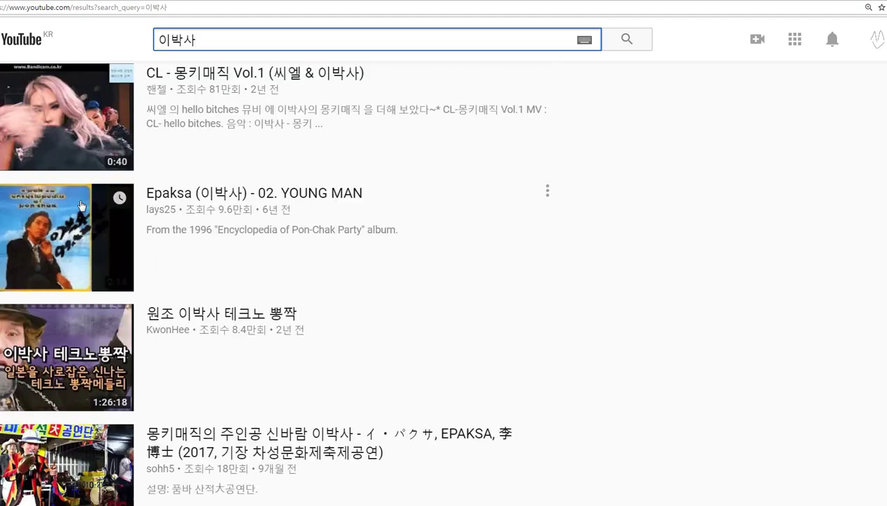
pyautogui.scroll(-2, 81, 206)
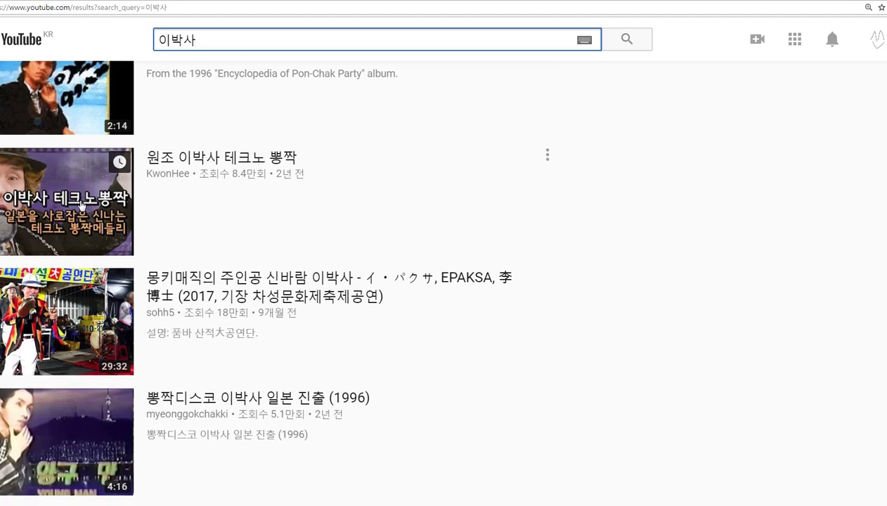
pyautogui.scroll(2, 80, 204)
pyautogui.scroll(-12, 79, 203)
pyautogui.scroll(6, 78, 197)
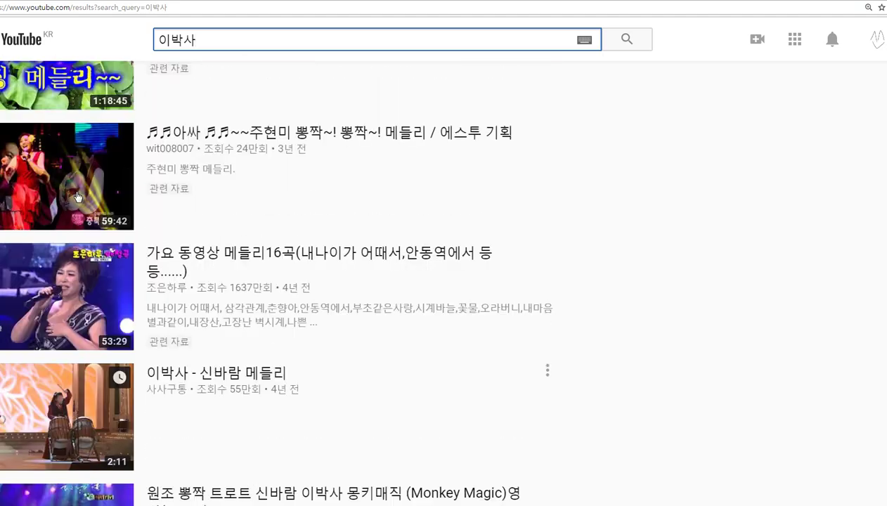
pyautogui.scroll(8, 77, 197)
pyautogui.click(73, 320)
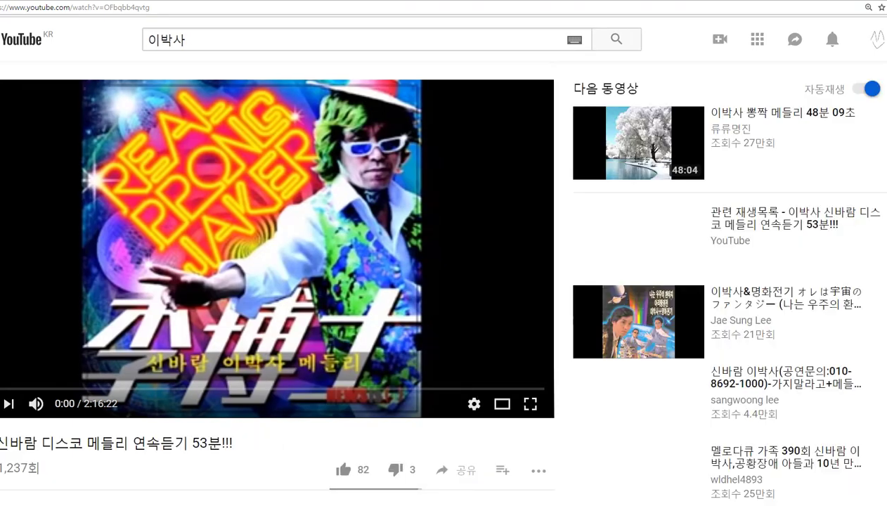
# Step: Glance at the first comments under the disco medley and skip its playback ahead to about the one-hour mark
pyautogui.scroll(-4, 278, 281)
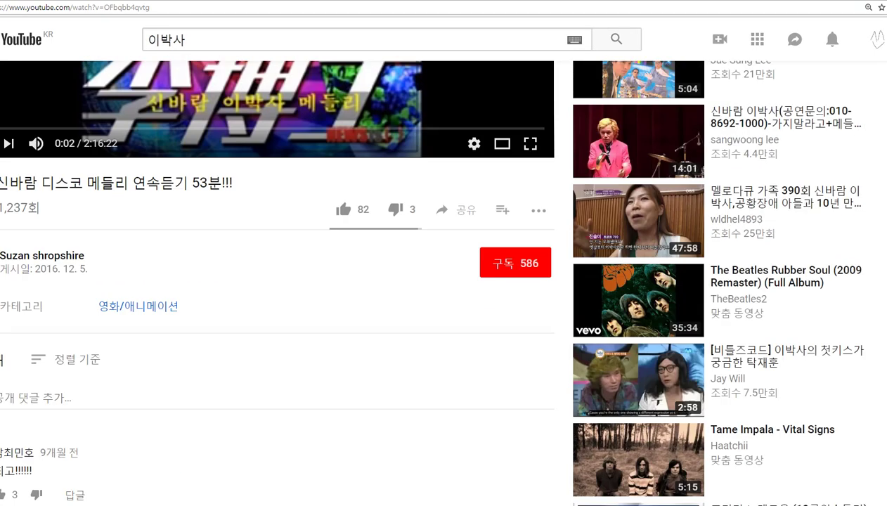
pyautogui.scroll(-4, 277, 281)
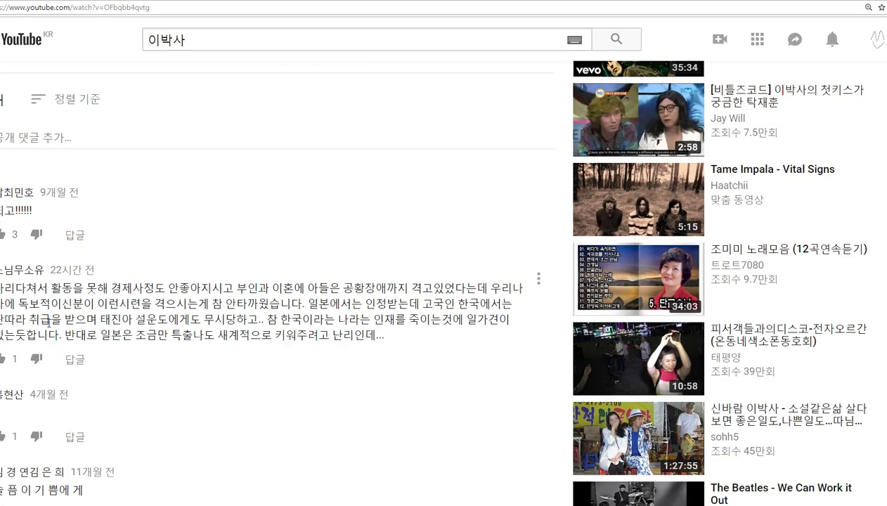
pyautogui.scroll(-1, 163, 311)
pyautogui.scroll(4, 175, 281)
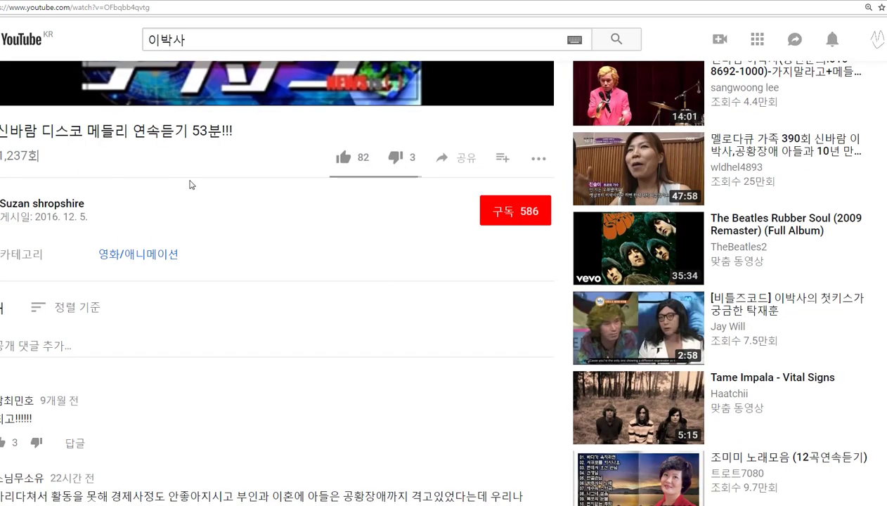
pyautogui.click(220, 76)
pyautogui.scroll(-1, 182, 259)
pyautogui.scroll(4, 176, 296)
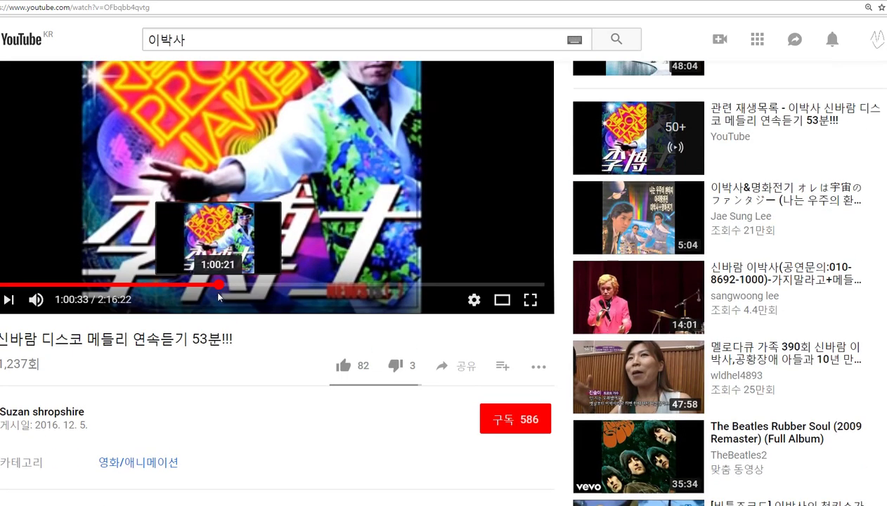
# Step: Read the remaining comments under the disco medley, expanding the two replies to the horror game comment
pyautogui.scroll(-9, 175, 325)
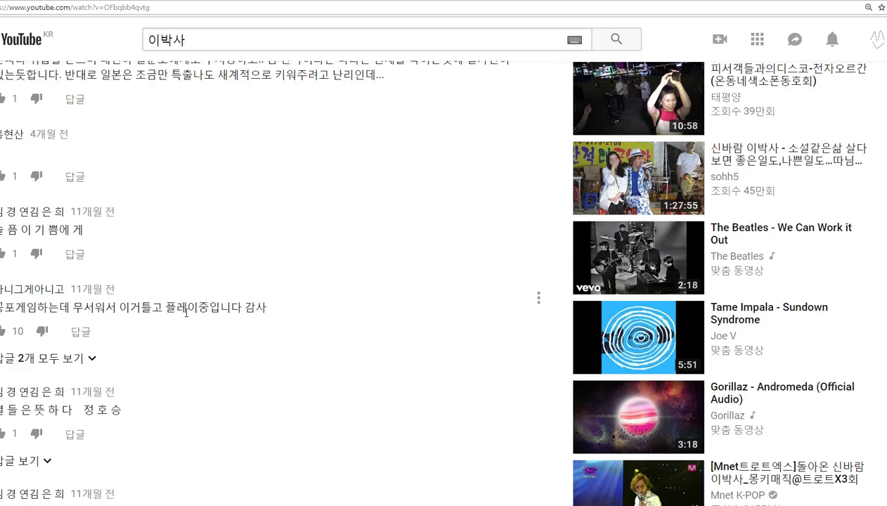
pyautogui.click(78, 356)
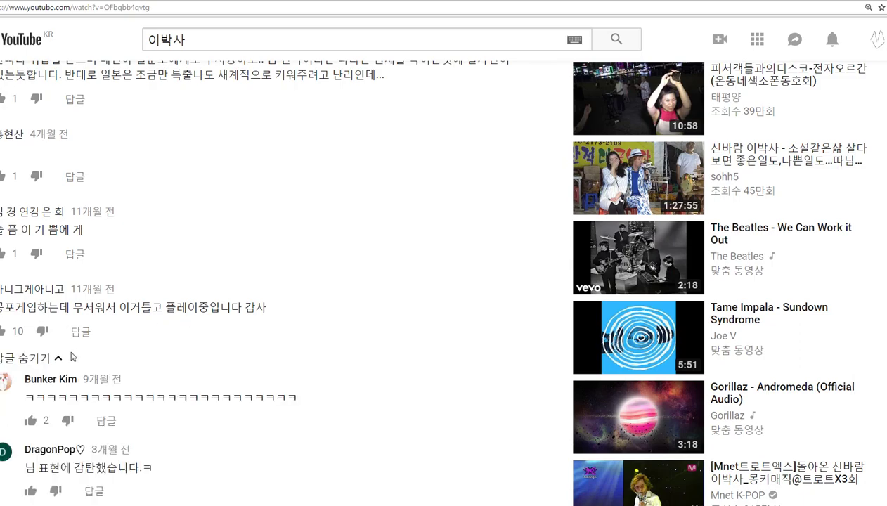
pyautogui.scroll(-3, 77, 352)
pyautogui.scroll(-4, 69, 349)
pyautogui.scroll(15, 67, 351)
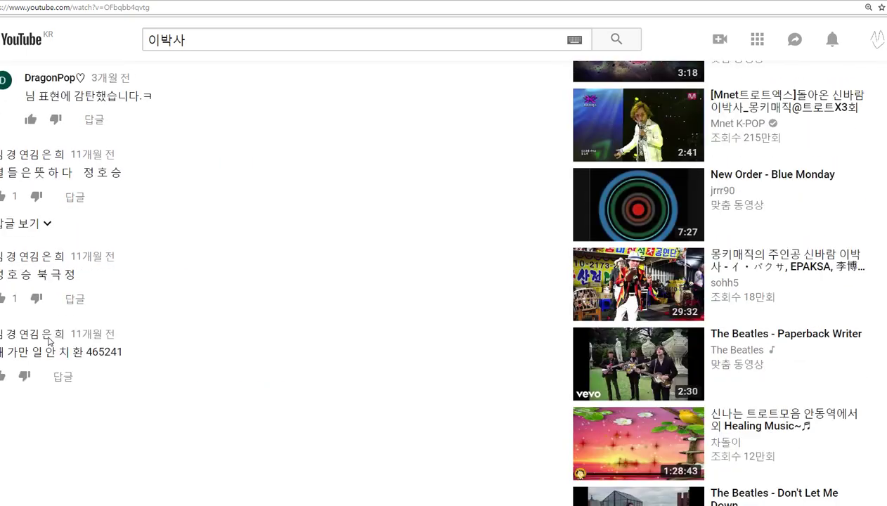
pyautogui.scroll(-12, 64, 357)
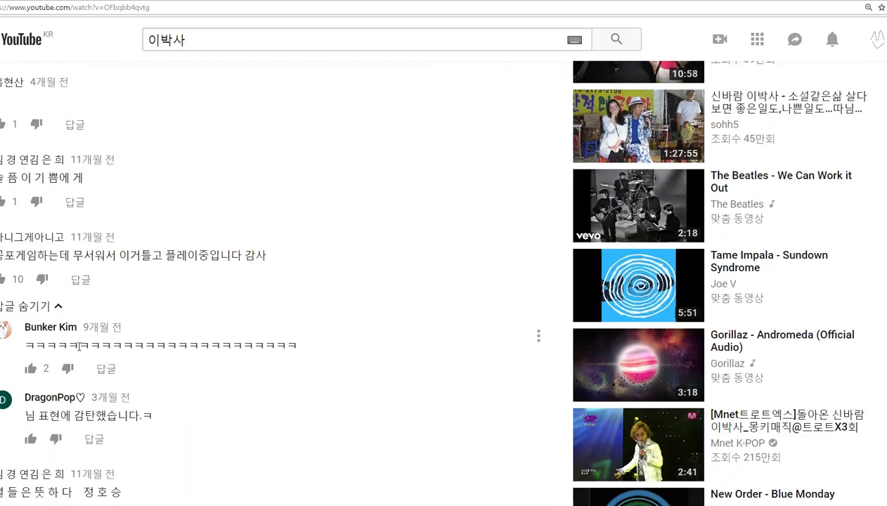
pyautogui.scroll(-4, 80, 345)
pyautogui.scroll(-2, 94, 352)
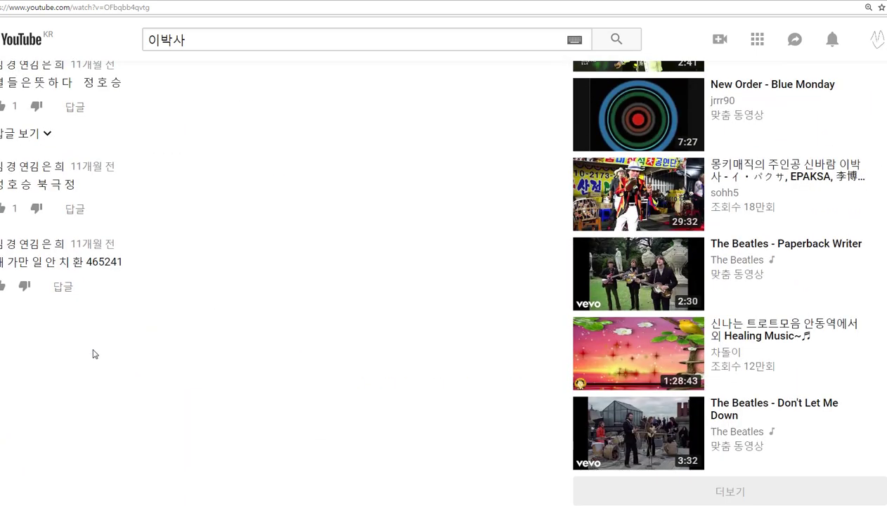
pyautogui.scroll(18, 93, 354)
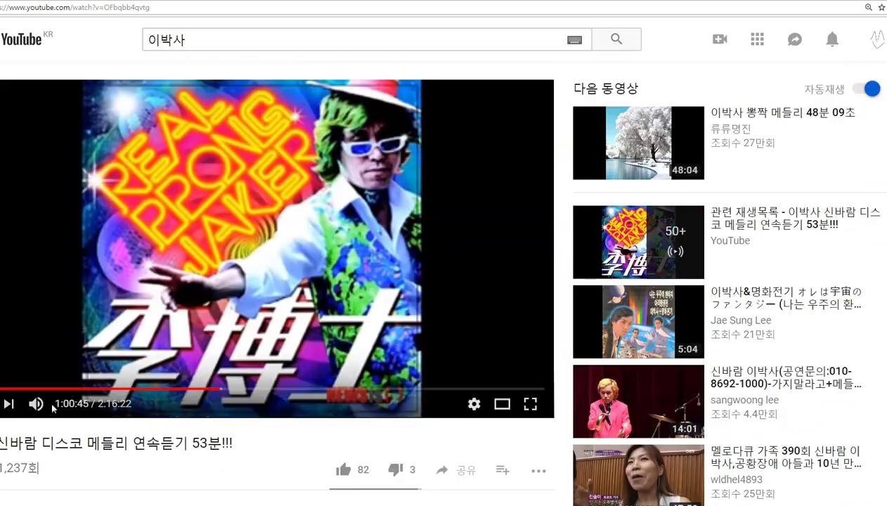
# Step: Switch to the Paint drawing and go to the lower halves of the two bottles
pyautogui.moveTo(39, 406)
pyautogui.click(118, 504)
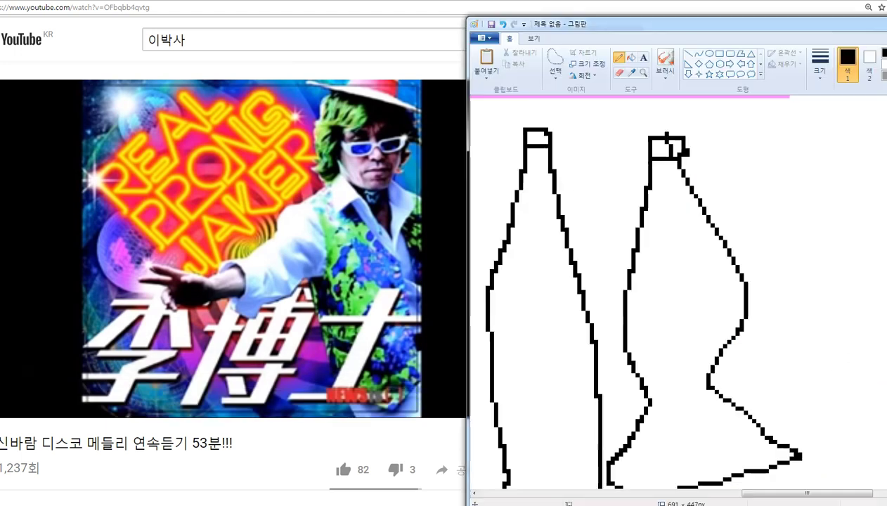
pyautogui.scroll(-3, 531, 258)
pyautogui.moveTo(529, 247); pyautogui.dragTo(586, 221)
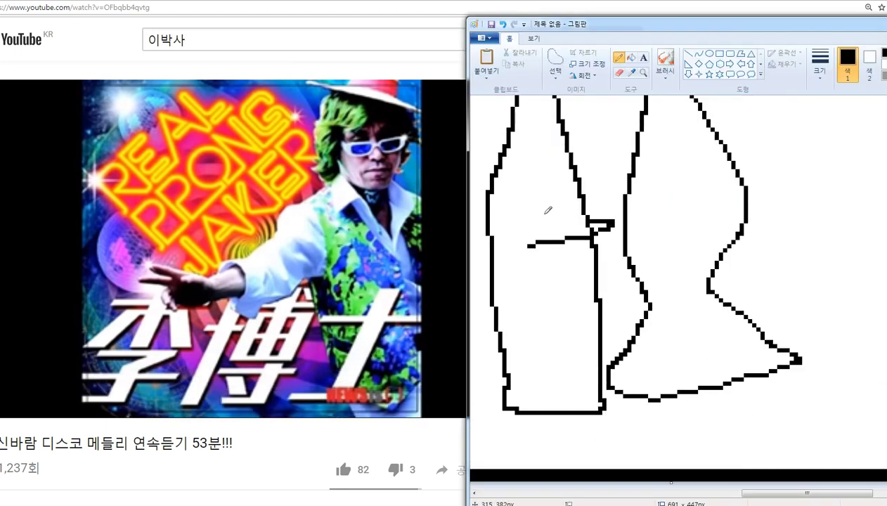
pyautogui.hotkey('ctrl', 'z')
pyautogui.moveTo(518, 176)
pyautogui.mouseDown()
pyautogui.moveTo(586, 169)
pyautogui.moveTo(588, 188)
pyautogui.moveTo(622, 188)
pyautogui.mouseUp()
pyautogui.hotkey('ctrl', 'z')
pyautogui.moveTo(525, 222); pyautogui.dragTo(605, 229)
pyautogui.hotkey('ctrl', 'z')
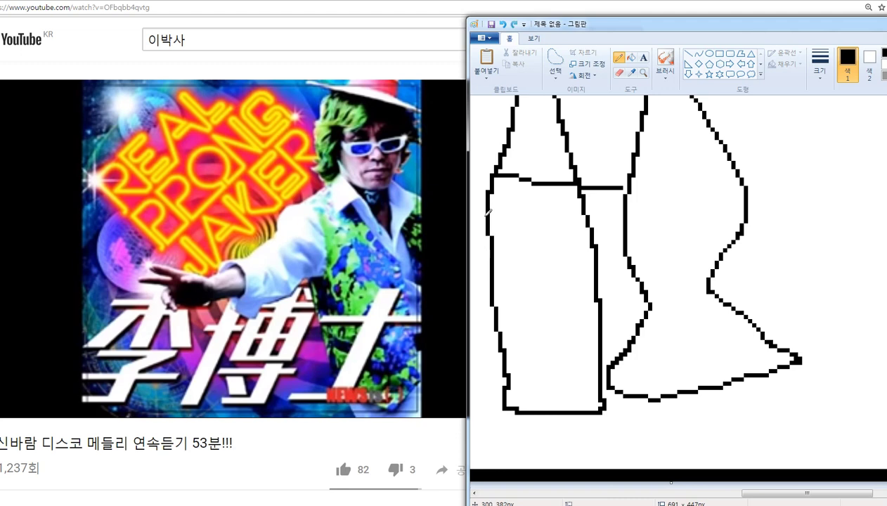
pyautogui.hotkey('ctrl', 'z')
# Step: Draw two black label lines across each of the two bottles, one near the shoulder and one near the base
pyautogui.moveTo(490, 188); pyautogui.dragTo(580, 183)
pyautogui.moveTo(499, 335); pyautogui.dragTo(636, 317)
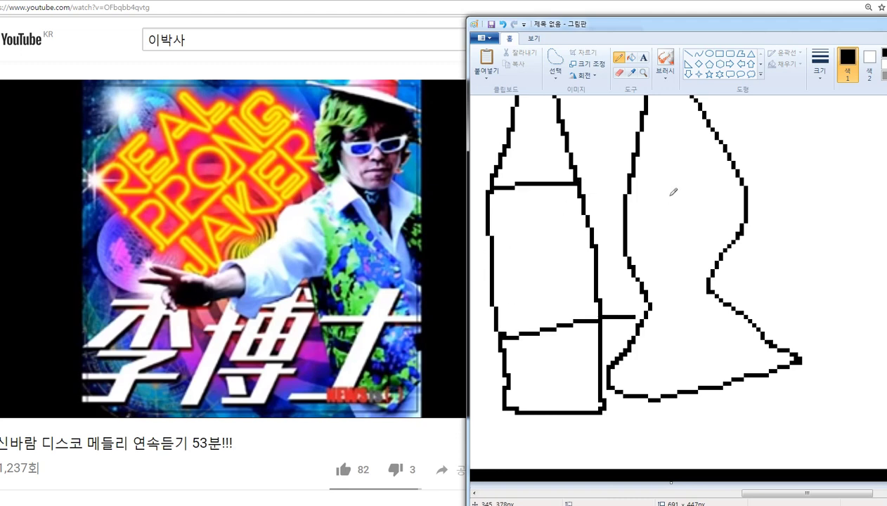
pyautogui.moveTo(644, 176); pyautogui.dragTo(727, 160)
pyautogui.moveTo(656, 324); pyautogui.dragTo(778, 305)
# Step: Look over the whole drawing, the large foreground figures and the area around the stairs
pyautogui.scroll(3, 669, 283)
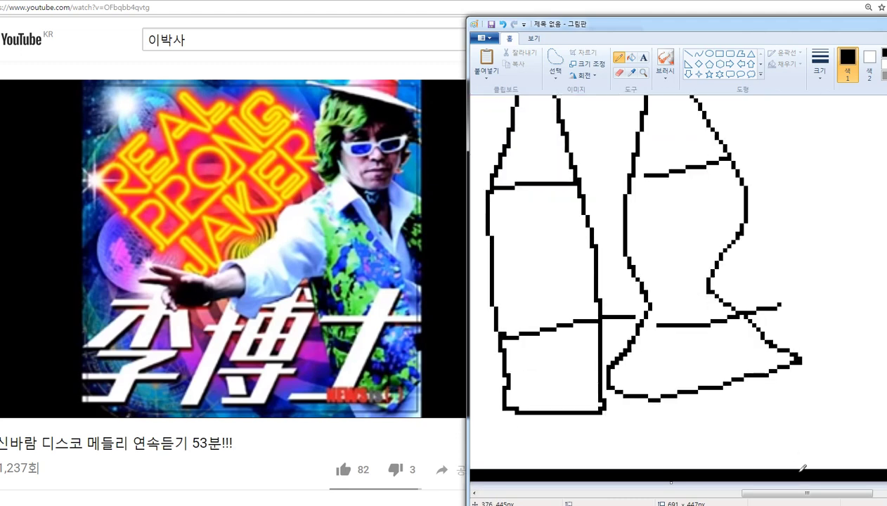
pyautogui.scroll(-7, 721, 393)
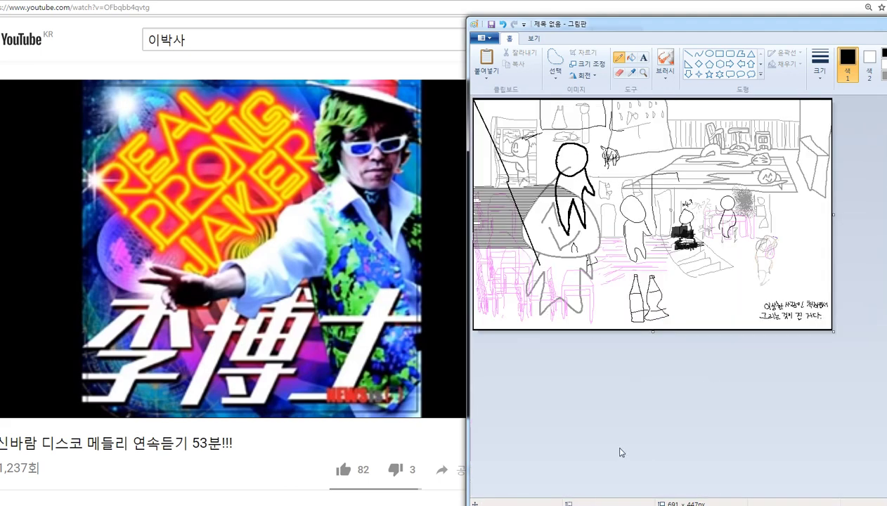
pyautogui.scroll(1, 620, 452)
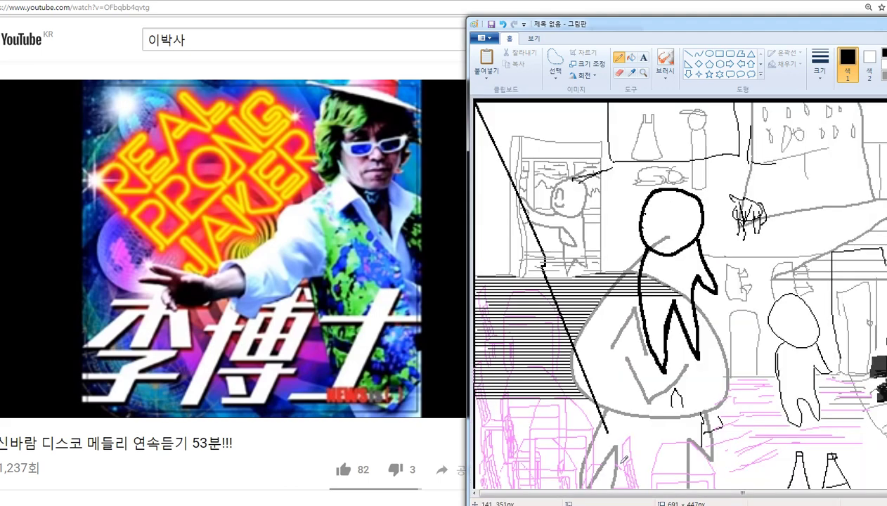
pyautogui.scroll(2, 610, 471)
pyautogui.moveTo(606, 494); pyautogui.dragTo(886, 494)
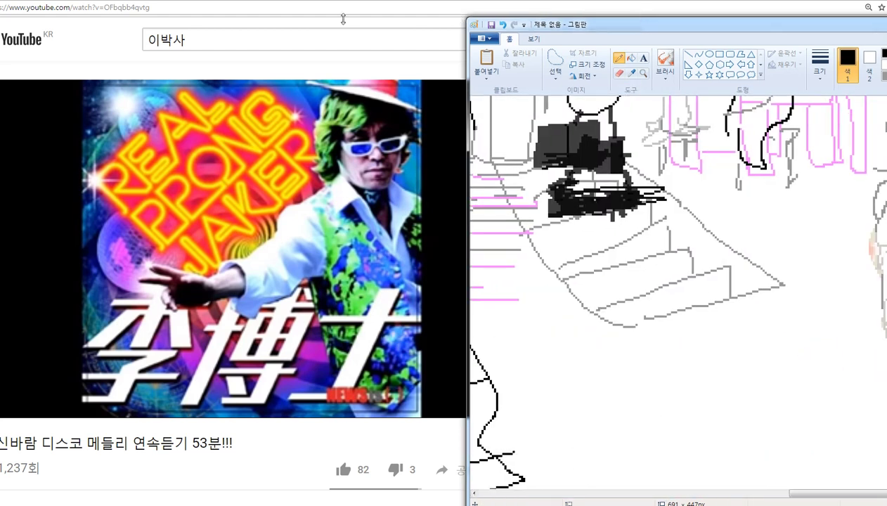
# Step: Move the Paint window aside so its colour palette is fully accessible, and focus on the figures beside the pink table
pyautogui.moveTo(627, 26); pyautogui.dragTo(9, 21)
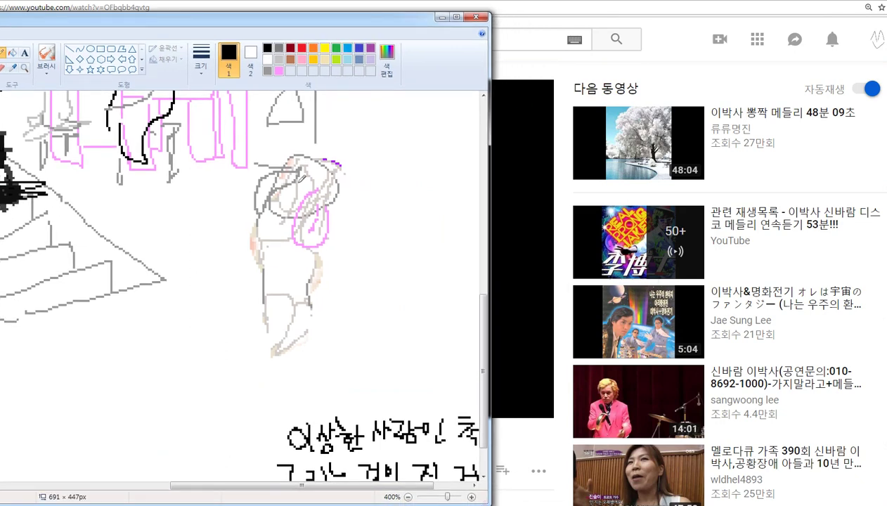
pyautogui.moveTo(253, 23); pyautogui.dragTo(106, 19)
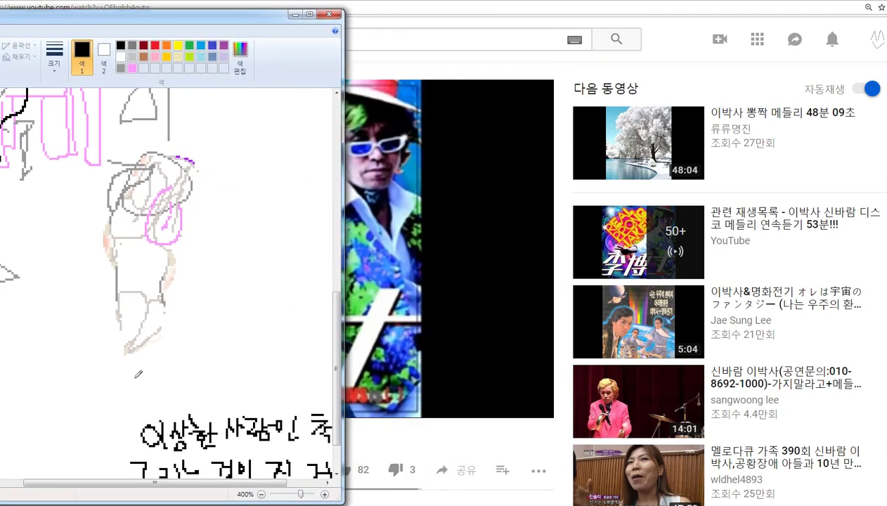
pyautogui.moveTo(122, 485); pyautogui.dragTo(197, 484)
pyautogui.scroll(2, 245, 463)
pyautogui.scroll(1, 244, 464)
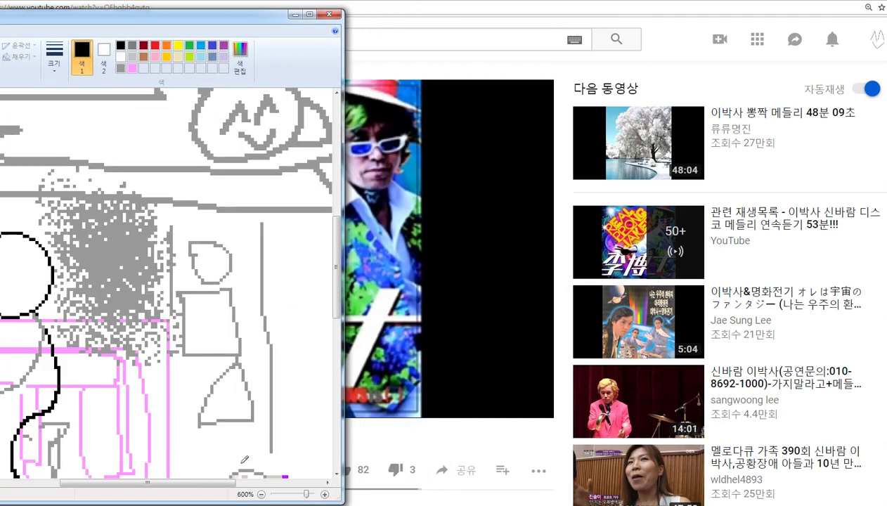
# Step: Go to the blank area below the grey triangular shape near the canvas's right edge, magnified to 800%
pyautogui.scroll(-1, 238, 466)
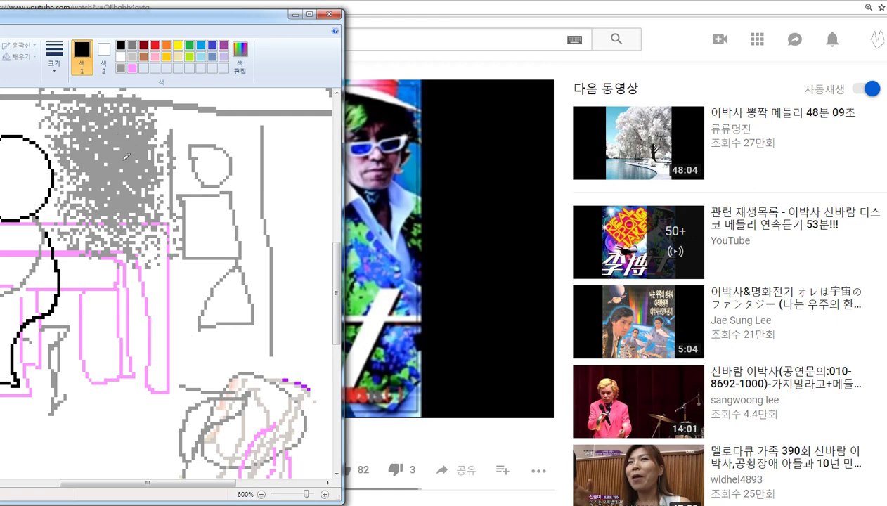
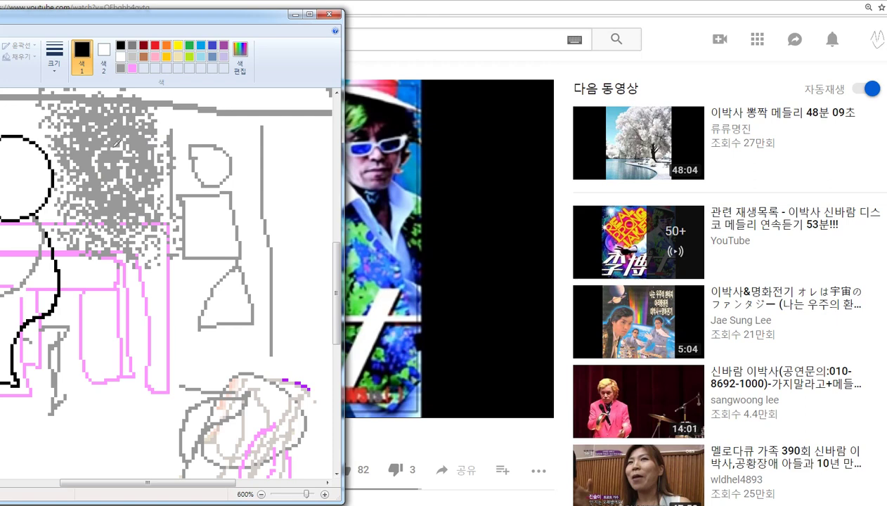
pyautogui.moveTo(166, 484)
pyautogui.mouseDown()
pyautogui.moveTo(329, 485)
pyautogui.moveTo(320, 486)
pyautogui.mouseUp()
pyautogui.scroll(-3, 297, 457)
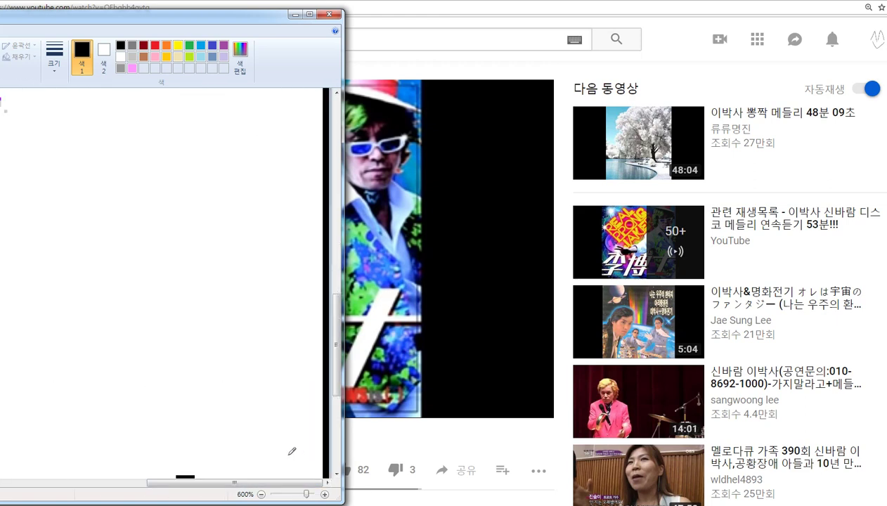
pyautogui.scroll(2, 289, 448)
pyautogui.scroll(2, 276, 433)
pyautogui.scroll(1, 275, 432)
pyautogui.moveTo(241, 483)
pyautogui.mouseDown()
pyautogui.moveTo(318, 476)
pyautogui.moveTo(334, 443)
pyautogui.mouseUp()
pyautogui.click(314, 483)
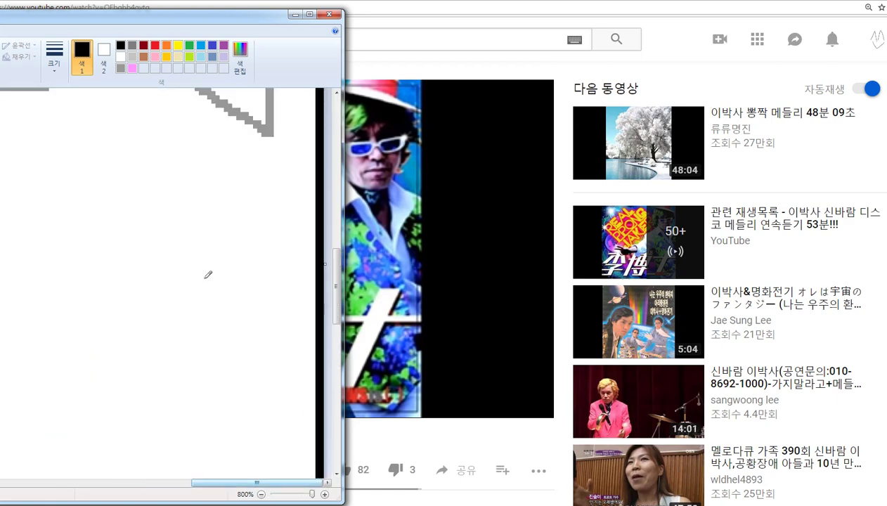
pyautogui.moveTo(208, 276); pyautogui.dragTo(206, 242)
pyautogui.hotkey('ctrl', 'z')
pyautogui.moveTo(125, 225)
pyautogui.mouseDown()
pyautogui.moveTo(237, 256)
pyautogui.moveTo(218, 178)
pyautogui.mouseUp()
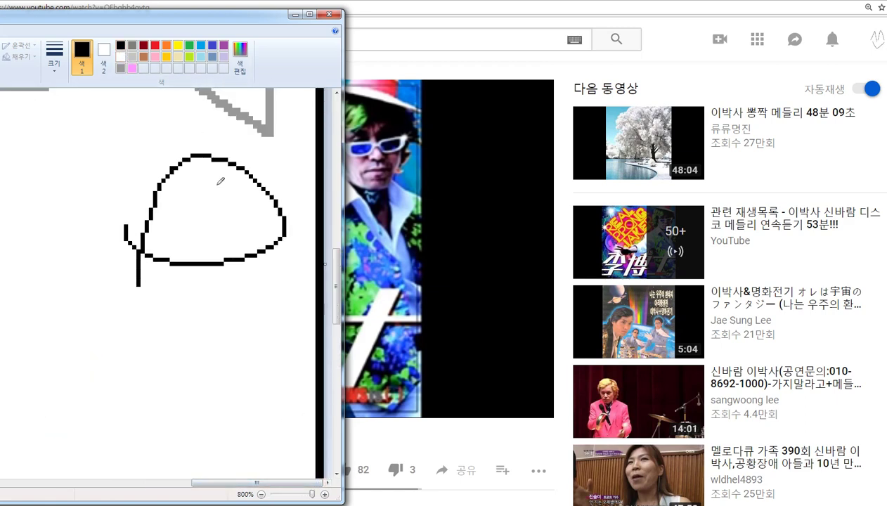
pyautogui.hotkey('ctrl', 'z')
pyautogui.moveTo(118, 322)
pyautogui.mouseDown()
pyautogui.moveTo(239, 130)
pyautogui.moveTo(184, 248)
pyautogui.moveTo(158, 262)
pyautogui.mouseUp()
pyautogui.hotkey('ctrl', 'z')
pyautogui.moveTo(185, 235)
pyautogui.mouseDown()
pyautogui.moveTo(190, 194)
pyautogui.moveTo(228, 270)
pyautogui.moveTo(168, 186)
pyautogui.mouseUp()
pyautogui.hotkey('ctrl', 'z')
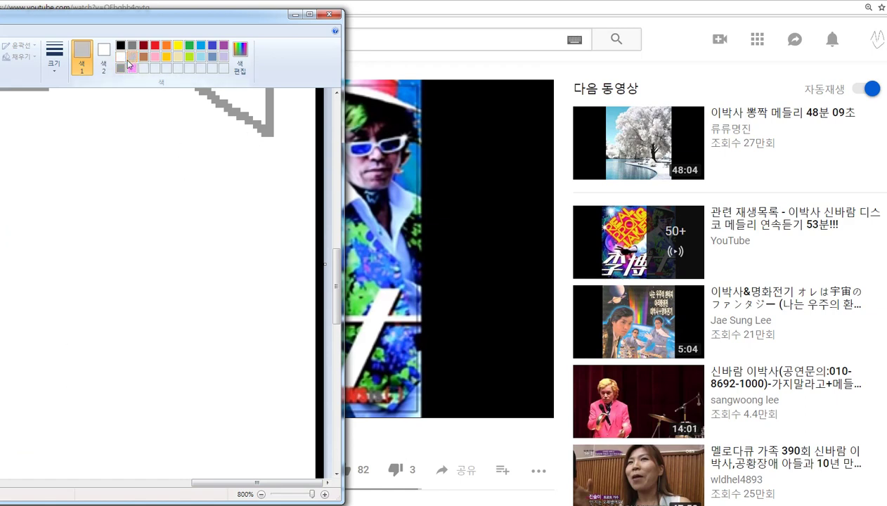
# Step: Draw a large grey head with a pointed top and two scribbled eyes in the blank area
pyautogui.click(120, 67)
pyautogui.moveTo(142, 201)
pyautogui.mouseDown()
pyautogui.moveTo(116, 247)
pyautogui.moveTo(232, 295)
pyautogui.mouseUp()
pyautogui.hotkey('ctrl', 'z')
pyautogui.moveTo(185, 151); pyautogui.dragTo(147, 161)
pyautogui.moveTo(130, 227)
pyautogui.mouseDown()
pyautogui.moveTo(170, 237)
pyautogui.moveTo(149, 248)
pyautogui.moveTo(226, 273)
pyautogui.mouseUp()
pyautogui.moveTo(151, 291)
pyautogui.mouseDown()
pyautogui.moveTo(147, 316)
pyautogui.moveTo(225, 331)
pyautogui.mouseUp()
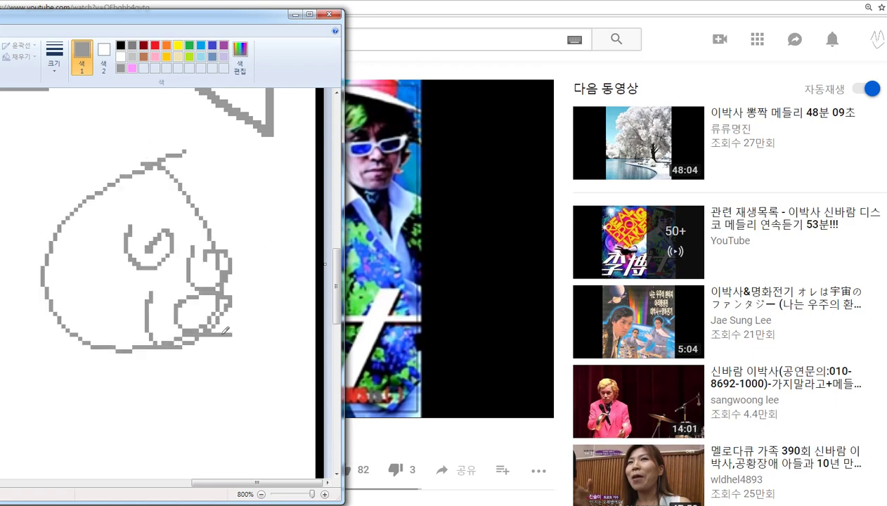
pyautogui.hotkey('ctrl', 'z')
pyautogui.hotkey('ctrl', 'z')
pyautogui.hotkey('ctrl', 'z')
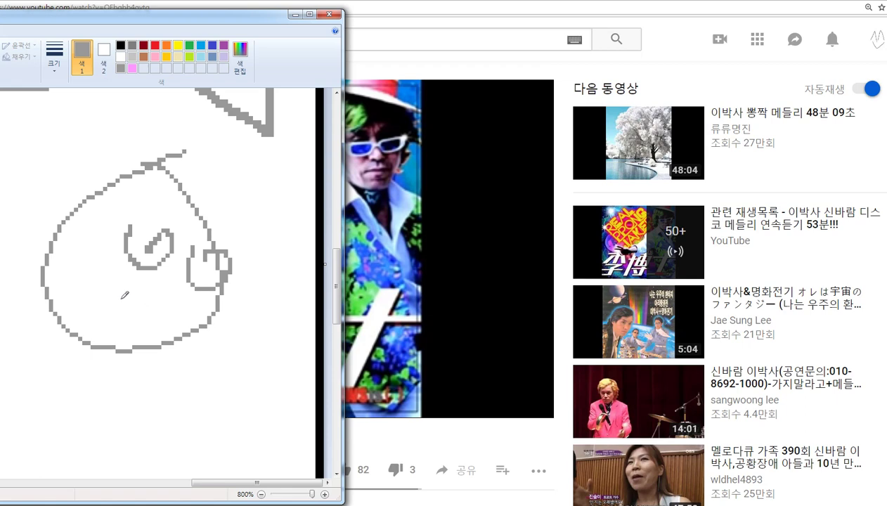
pyautogui.moveTo(177, 314)
pyautogui.mouseDown()
pyautogui.moveTo(187, 293)
pyautogui.moveTo(180, 301)
pyautogui.mouseUp()
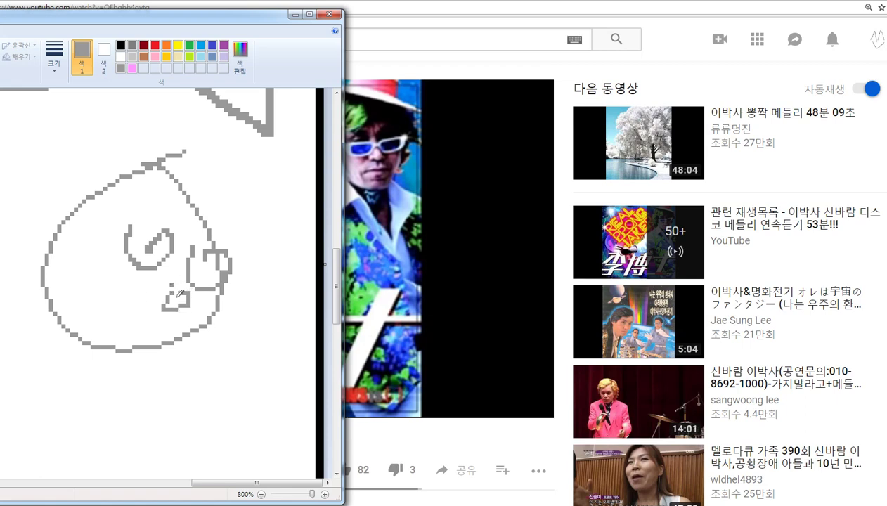
pyautogui.hotkey('ctrl', 'z')
pyautogui.hotkey('ctrl', 'z')
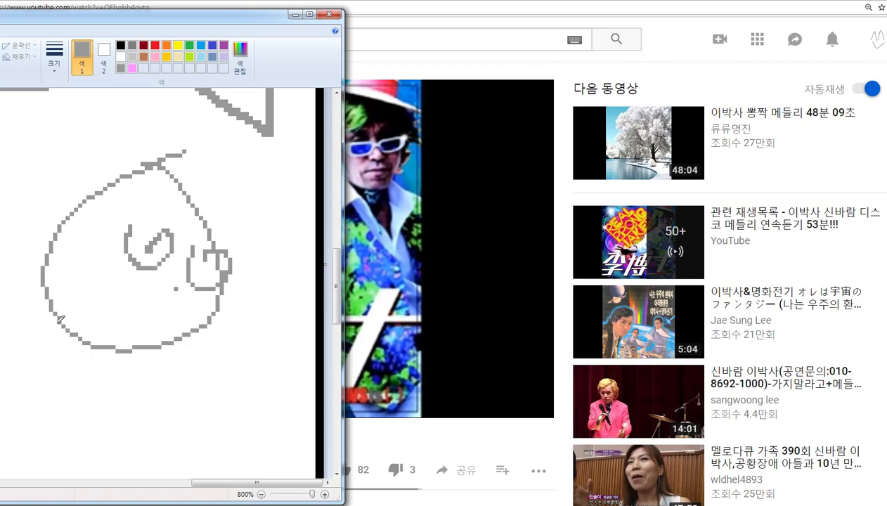
# Step: Draw a grey band with a wavy line below the head, plus a jagged-fingered hand and body outline reaching the canvas edge
pyautogui.moveTo(59, 321)
pyautogui.mouseDown()
pyautogui.moveTo(71, 421)
pyautogui.moveTo(217, 355)
pyautogui.moveTo(163, 381)
pyautogui.moveTo(67, 370)
pyautogui.mouseUp()
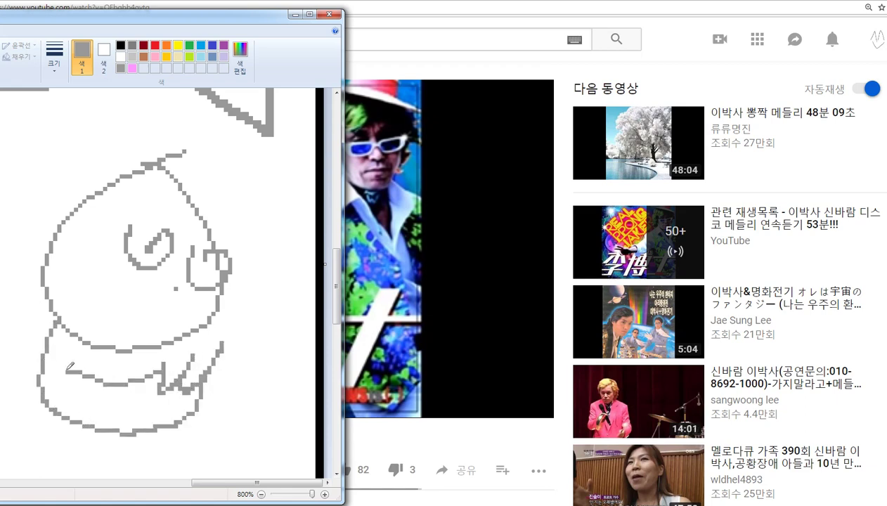
pyautogui.moveTo(214, 322)
pyautogui.mouseDown()
pyautogui.moveTo(279, 276)
pyautogui.moveTo(280, 335)
pyautogui.moveTo(320, 353)
pyautogui.moveTo(274, 412)
pyautogui.moveTo(212, 393)
pyautogui.mouseUp()
pyautogui.scroll(-3, 206, 329)
pyautogui.moveTo(211, 299)
pyautogui.mouseDown()
pyautogui.moveTo(187, 361)
pyautogui.moveTo(354, 385)
pyautogui.moveTo(307, 427)
pyautogui.moveTo(259, 449)
pyautogui.moveTo(133, 444)
pyautogui.moveTo(66, 418)
pyautogui.moveTo(44, 283)
pyautogui.mouseUp()
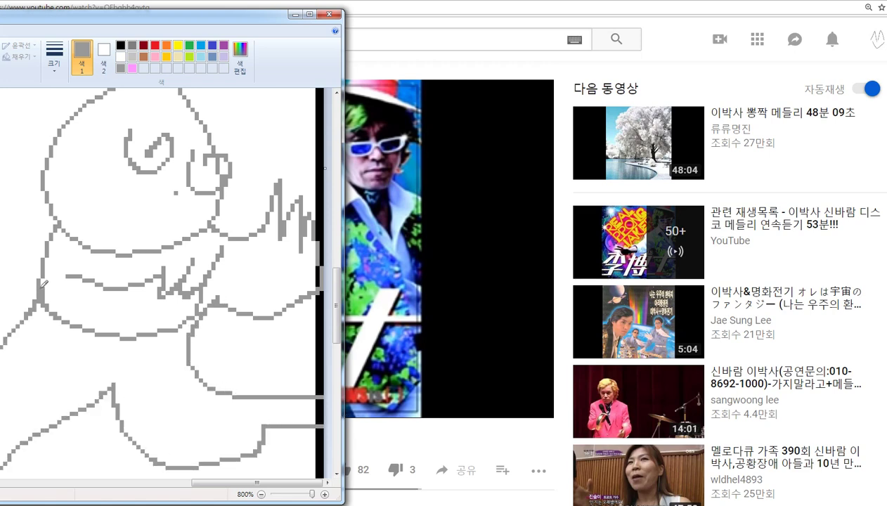
pyautogui.scroll(3, 50, 285)
pyautogui.scroll(-1, 237, 443)
pyautogui.scroll(-2, 169, 450)
pyautogui.moveTo(257, 483)
pyautogui.mouseDown()
pyautogui.moveTo(127, 483)
pyautogui.moveTo(269, 483)
pyautogui.mouseUp()
pyautogui.scroll(-3, 167, 457)
pyautogui.scroll(1, 272, 469)
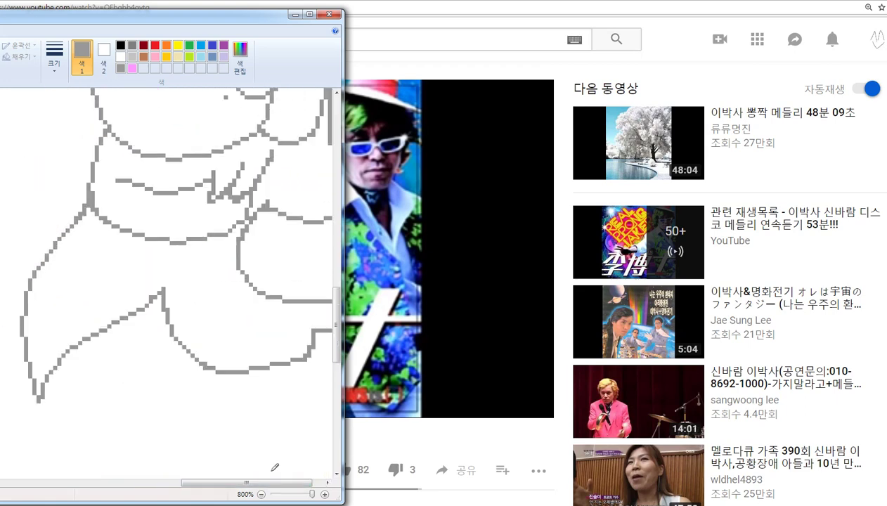
pyautogui.scroll(-5, 274, 467)
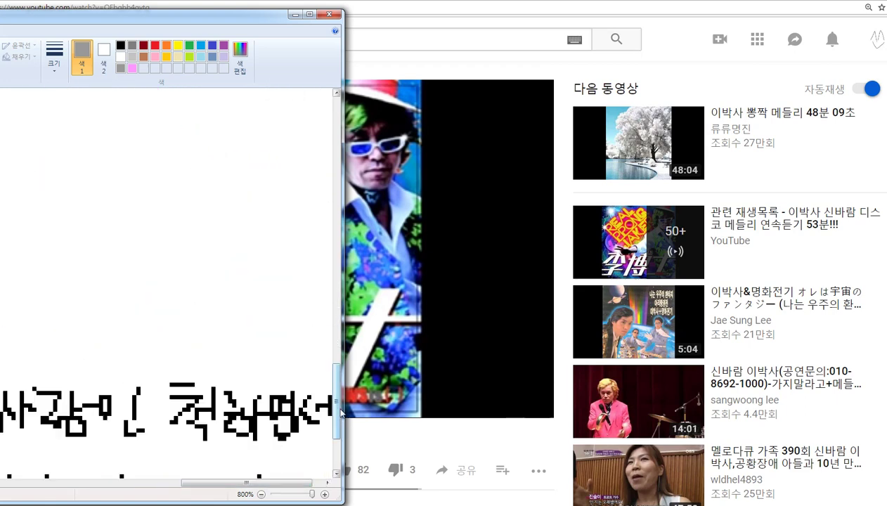
pyautogui.moveTo(340, 408); pyautogui.dragTo(341, 383)
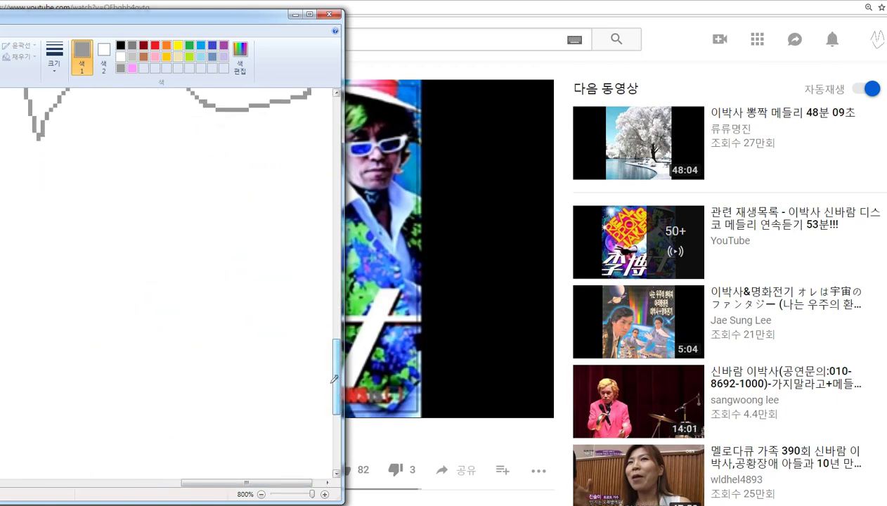
pyautogui.moveTo(124, 248)
pyautogui.mouseDown()
pyautogui.moveTo(123, 324)
pyautogui.moveTo(107, 290)
pyautogui.mouseUp()
pyautogui.hotkey('ctrl', 'z')
pyautogui.moveTo(125, 154)
pyautogui.mouseDown()
pyautogui.moveTo(149, 291)
pyautogui.moveTo(100, 235)
pyautogui.mouseUp()
pyautogui.hotkey('ctrl', 'z')
# Step: Choose black as the drawing colour and return to the space above the grey figure's head at 500% zoom
pyautogui.click(120, 45)
pyautogui.moveTo(189, 343)
pyautogui.mouseDown()
pyautogui.moveTo(214, 450)
pyautogui.moveTo(162, 326)
pyautogui.mouseUp()
pyautogui.hotkey('ctrl', 'z')
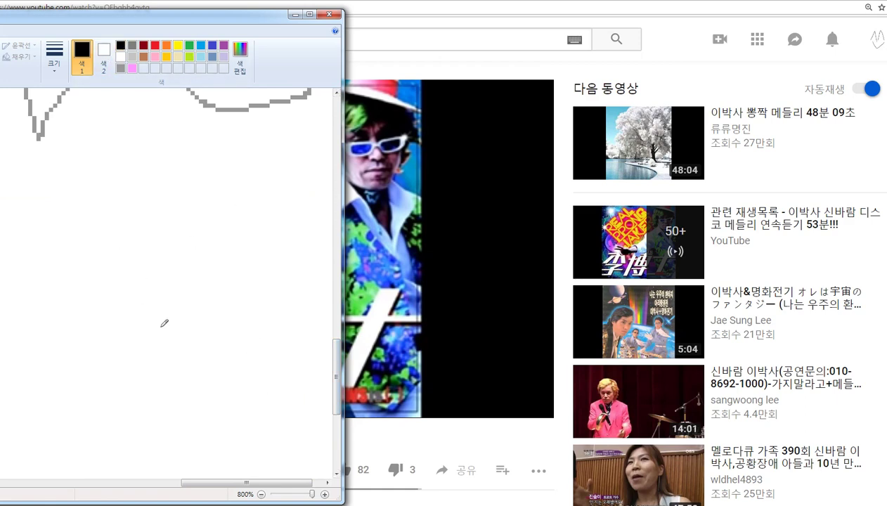
pyautogui.scroll(5, 222, 249)
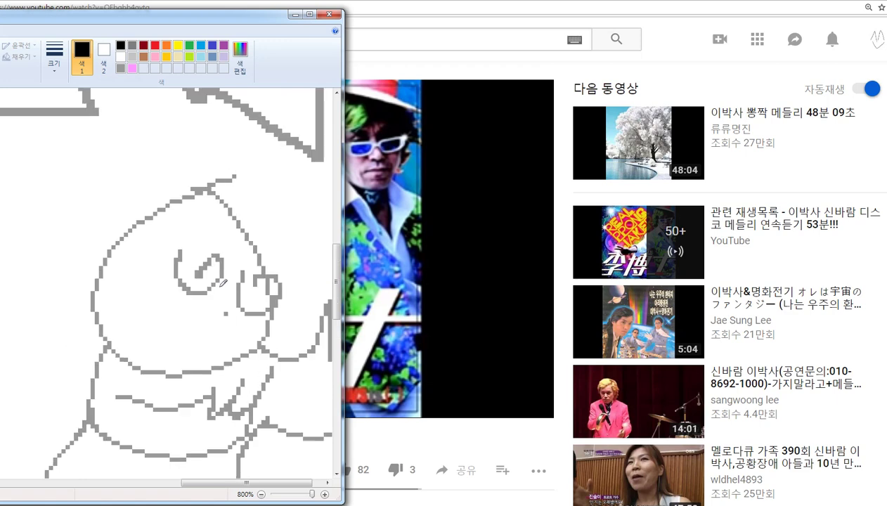
pyautogui.scroll(-3, 232, 169)
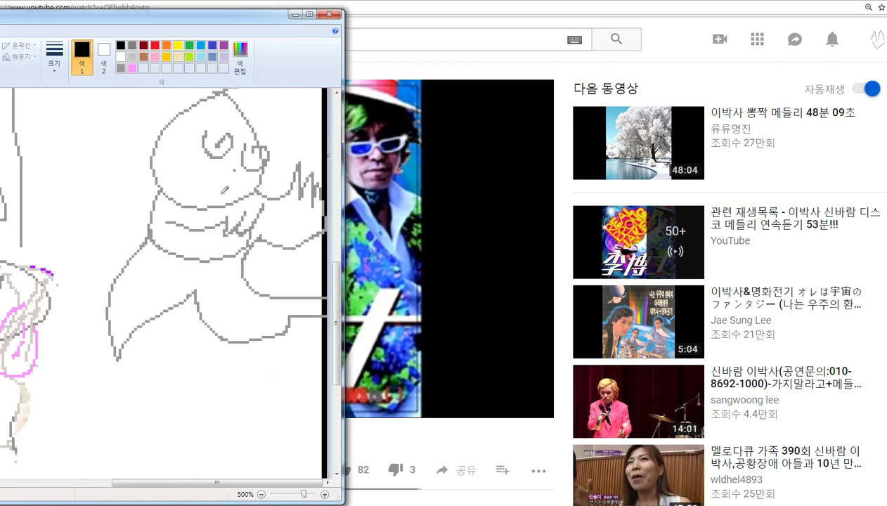
pyautogui.scroll(3, 225, 190)
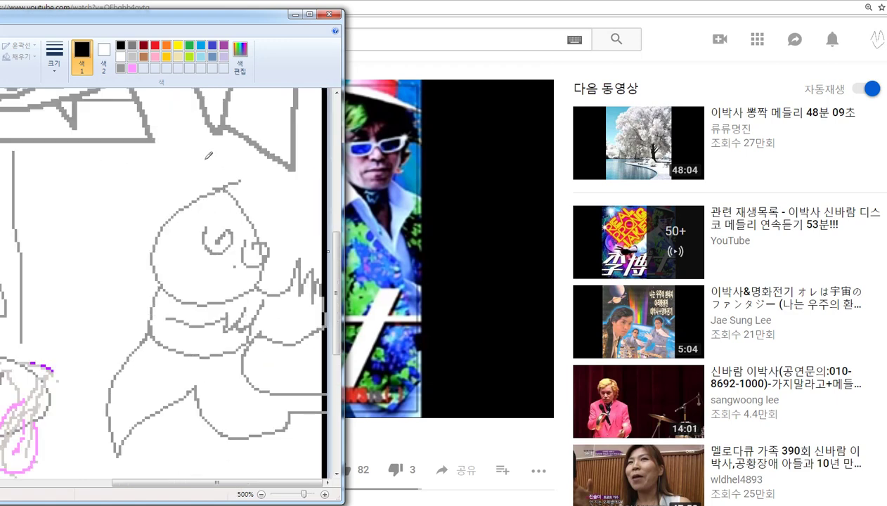
pyautogui.moveTo(196, 146)
pyautogui.mouseDown()
pyautogui.moveTo(155, 242)
pyautogui.moveTo(111, 278)
pyautogui.mouseUp()
pyautogui.moveTo(211, 135)
pyautogui.mouseDown()
pyautogui.moveTo(242, 289)
pyautogui.moveTo(253, 150)
pyautogui.moveTo(304, 296)
pyautogui.mouseUp()
pyautogui.hotkey('ctrl', 'z')
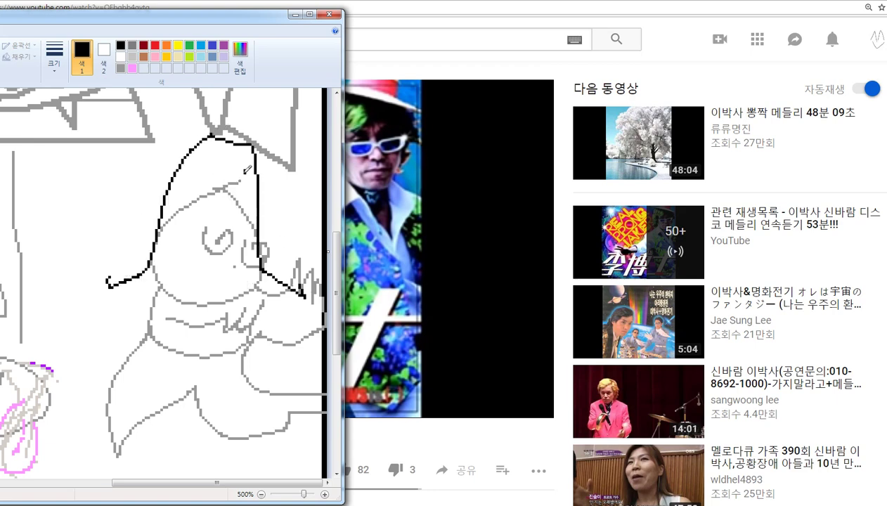
pyautogui.moveTo(245, 173); pyautogui.dragTo(279, 286)
pyautogui.moveTo(222, 270)
pyautogui.mouseDown()
pyautogui.moveTo(180, 305)
pyautogui.moveTo(172, 267)
pyautogui.mouseUp()
pyautogui.hotkey('ctrl', 'z')
pyautogui.hotkey('ctrl', 'z')
pyautogui.hotkey('ctrl', 'z')
pyautogui.hotkey('ctrl', 'z')
pyautogui.hotkey('ctrl', 'z')
# Step: Draw the long hair outline and face of a black figure beside the top of the grey head
pyautogui.moveTo(138, 152)
pyautogui.mouseDown()
pyautogui.moveTo(67, 306)
pyautogui.moveTo(97, 256)
pyautogui.moveTo(55, 275)
pyautogui.moveTo(204, 169)
pyautogui.moveTo(215, 265)
pyautogui.moveTo(148, 198)
pyautogui.moveTo(186, 142)
pyautogui.moveTo(194, 150)
pyautogui.moveTo(162, 141)
pyautogui.moveTo(194, 190)
pyautogui.mouseUp()
pyautogui.hotkey('ctrl', 'z')
pyautogui.hotkey('ctrl', 'z')
pyautogui.hotkey('ctrl', 'z')
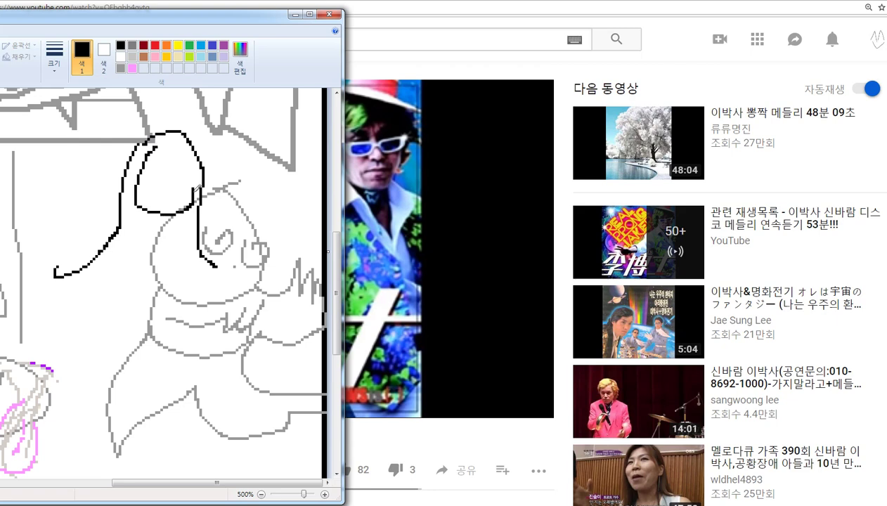
pyautogui.hotkey('ctrl', 'z')
pyautogui.moveTo(163, 145)
pyautogui.mouseDown()
pyautogui.moveTo(165, 188)
pyautogui.moveTo(181, 183)
pyautogui.moveTo(181, 149)
pyautogui.moveTo(187, 152)
pyautogui.moveTo(163, 173)
pyautogui.moveTo(148, 158)
pyautogui.moveTo(173, 190)
pyautogui.moveTo(176, 138)
pyautogui.moveTo(160, 167)
pyautogui.mouseUp()
pyautogui.hotkey('ctrl', 'z')
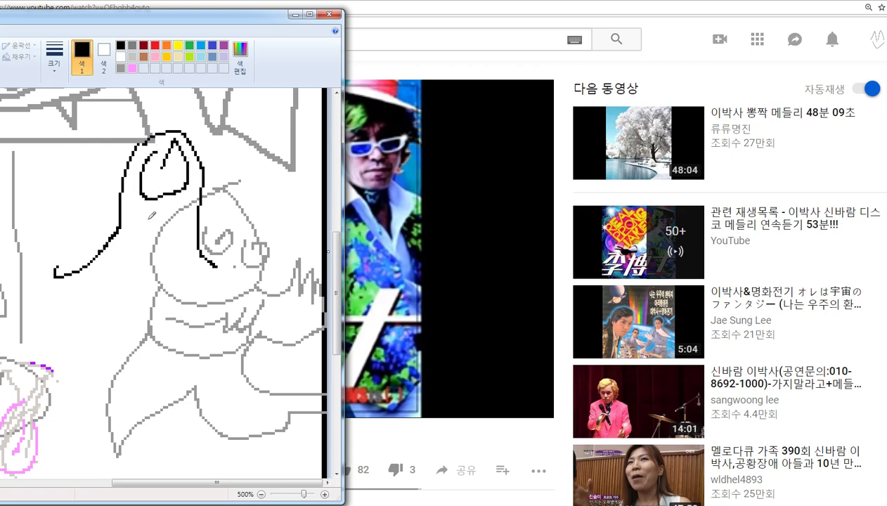
# Step: Add the black figure's neck lines and a long curved upper line for the outstretched left-hand arm
pyautogui.moveTo(170, 200)
pyautogui.mouseDown()
pyautogui.moveTo(163, 229)
pyautogui.moveTo(153, 235)
pyautogui.moveTo(148, 226)
pyautogui.mouseUp()
pyautogui.hotkey('ctrl', 'z')
pyautogui.moveTo(170, 202)
pyautogui.mouseDown()
pyautogui.moveTo(124, 264)
pyautogui.moveTo(104, 271)
pyautogui.mouseUp()
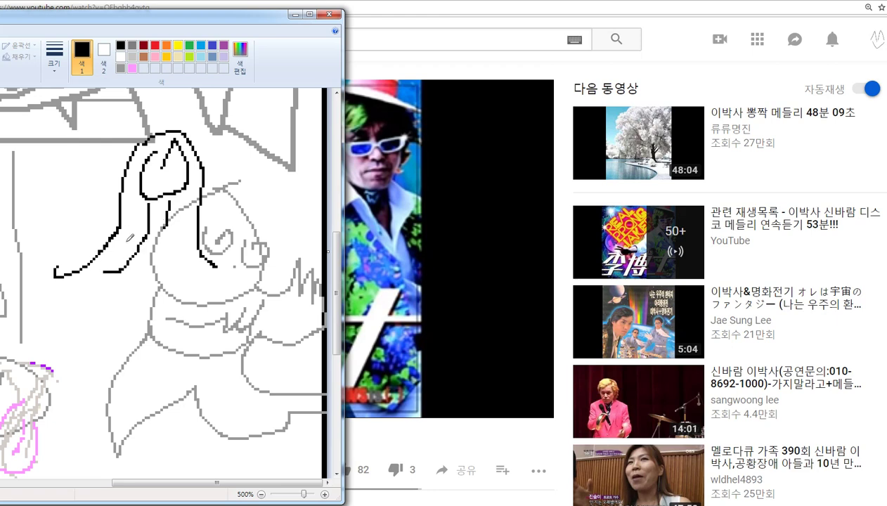
pyautogui.hotkey('ctrl', 'z')
pyautogui.moveTo(148, 227)
pyautogui.mouseDown()
pyautogui.moveTo(54, 262)
pyautogui.moveTo(71, 241)
pyautogui.moveTo(18, 214)
pyautogui.mouseUp()
pyautogui.hotkey('ctrl', 'z')
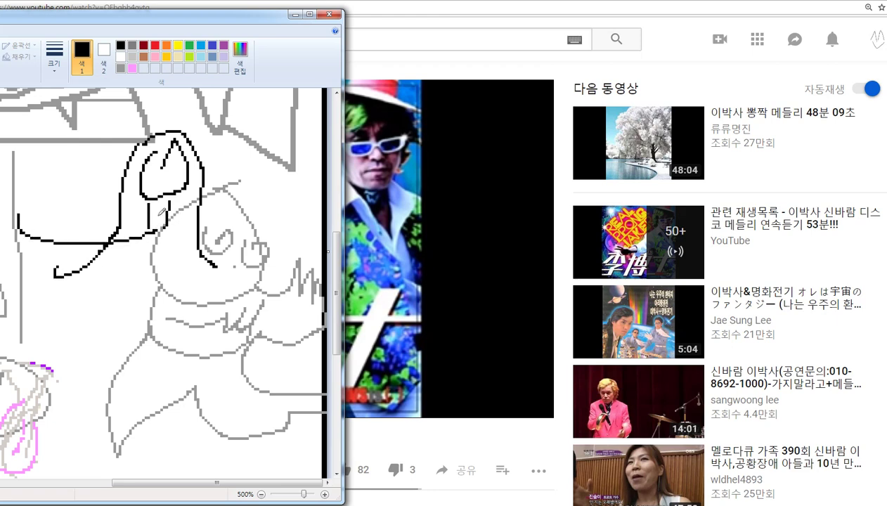
# Step: Draw the black figure's other outstretched arm, the lower arm lines and both sides of the torso
pyautogui.moveTo(163, 213)
pyautogui.mouseDown()
pyautogui.moveTo(240, 270)
pyautogui.moveTo(313, 224)
pyautogui.mouseUp()
pyautogui.moveTo(150, 252)
pyautogui.mouseDown()
pyautogui.moveTo(129, 272)
pyautogui.moveTo(131, 258)
pyautogui.moveTo(44, 251)
pyautogui.mouseUp()
pyautogui.hotkey('ctrl', 'z')
pyautogui.moveTo(132, 257); pyautogui.dragTo(144, 334)
pyautogui.moveTo(183, 269); pyautogui.dragTo(320, 296)
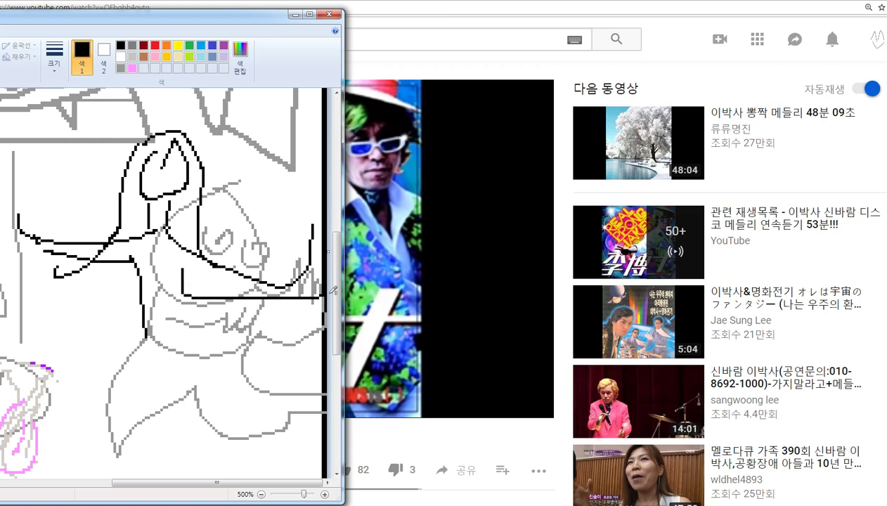
pyautogui.moveTo(190, 296); pyautogui.dragTo(172, 350)
pyautogui.moveTo(29, 230)
pyautogui.mouseDown()
pyautogui.moveTo(77, 167)
pyautogui.moveTo(39, 135)
pyautogui.moveTo(3, 211)
pyautogui.moveTo(68, 246)
pyautogui.mouseUp()
# Step: Draw a flared black skirt below the waist and the two lines of the slanted leg beneath it
pyautogui.scroll(-3, 68, 245)
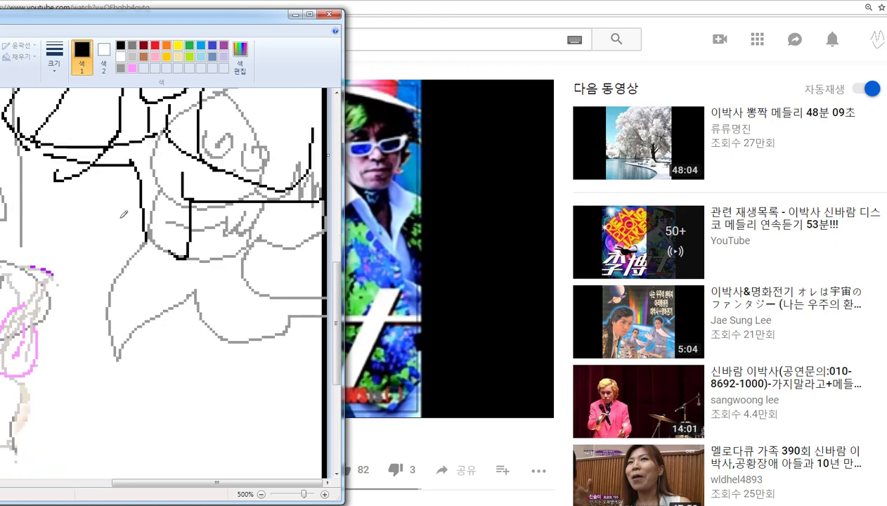
pyautogui.moveTo(133, 226)
pyautogui.mouseDown()
pyautogui.moveTo(112, 253)
pyautogui.moveTo(51, 296)
pyautogui.moveTo(105, 317)
pyautogui.moveTo(261, 323)
pyautogui.moveTo(199, 250)
pyautogui.mouseUp()
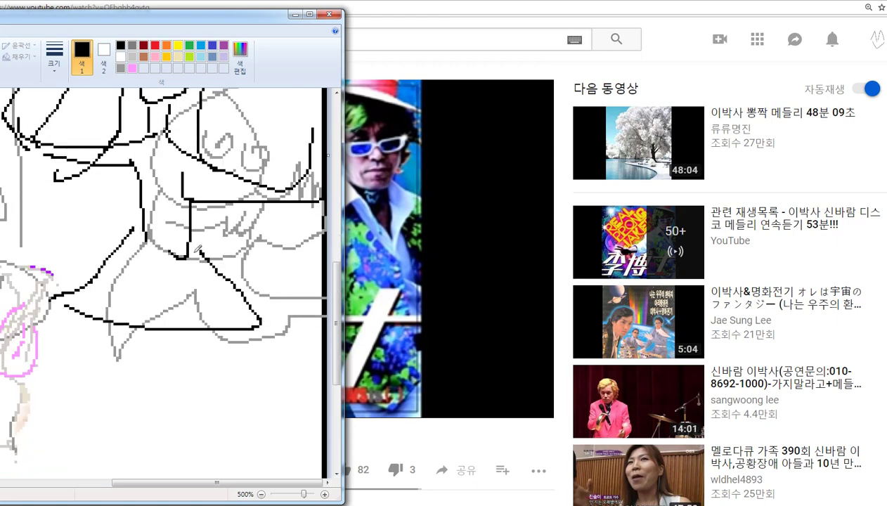
pyautogui.moveTo(113, 322)
pyautogui.mouseDown()
pyautogui.moveTo(78, 347)
pyautogui.moveTo(25, 410)
pyautogui.mouseUp()
pyautogui.hotkey('ctrl', 'z')
pyautogui.moveTo(95, 324); pyautogui.dragTo(68, 441)
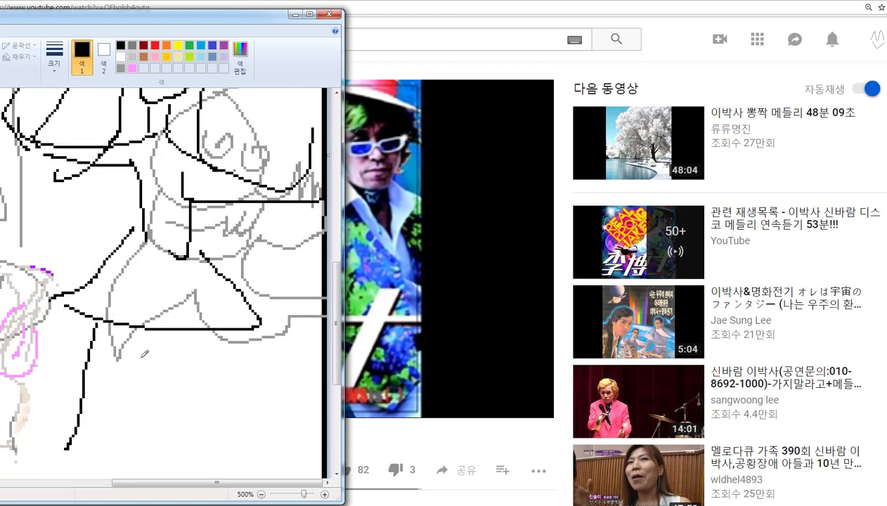
pyautogui.moveTo(146, 324); pyautogui.dragTo(99, 467)
pyautogui.hotkey('ctrl', 'z')
pyautogui.moveTo(142, 326)
pyautogui.mouseDown()
pyautogui.moveTo(79, 454)
pyautogui.moveTo(169, 445)
pyautogui.mouseUp()
pyautogui.hotkey('ctrl', 'z')
pyautogui.hotkey('ctrl', 'z')
pyautogui.hotkey('ctrl', 'z')
pyautogui.moveTo(141, 322)
pyautogui.mouseDown()
pyautogui.moveTo(46, 460)
pyautogui.moveTo(71, 499)
pyautogui.mouseUp()
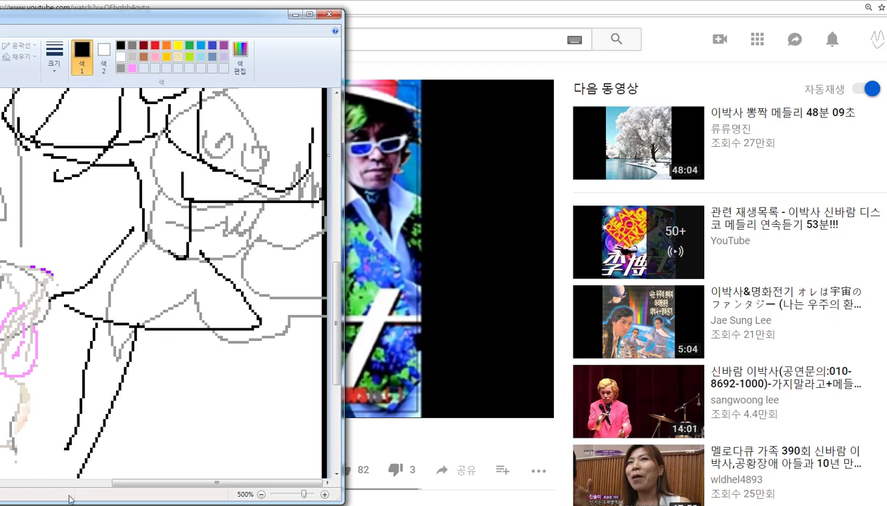
# Step: Draw the second, straighter leg with two black lines below the skirt and rework its outer line shorter
pyautogui.moveTo(151, 322); pyautogui.dragTo(164, 472)
pyautogui.moveTo(195, 327); pyautogui.dragTo(197, 457)
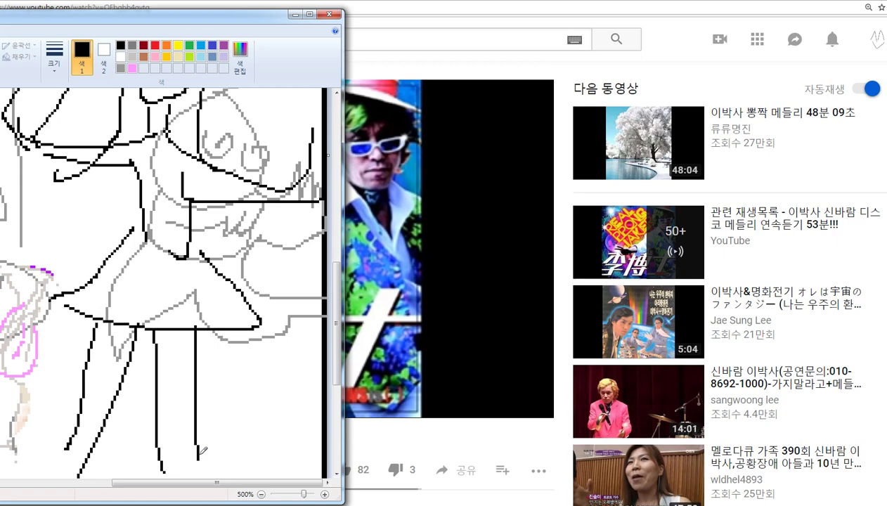
pyautogui.moveTo(201, 395); pyautogui.dragTo(196, 443)
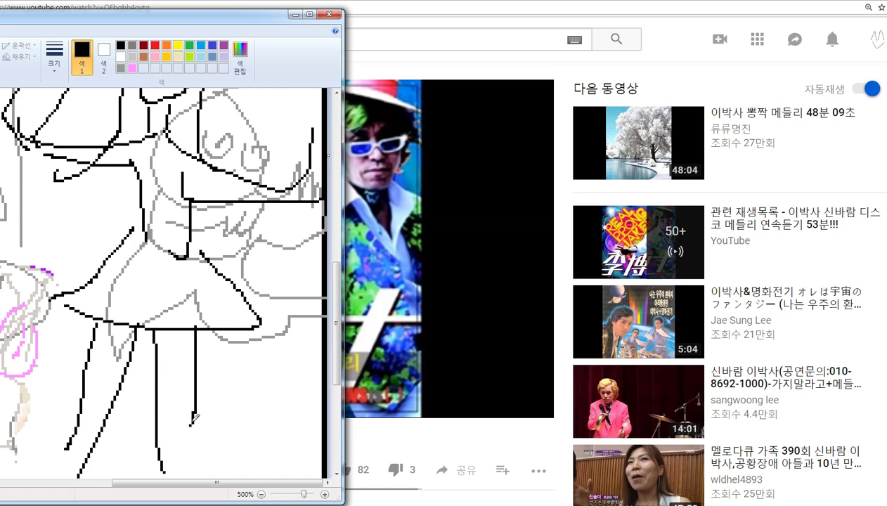
# Step: Switch to the YouTube page, pause the playing video and clear the search text
pyautogui.click(371, 406)
pyautogui.click(219, 301)
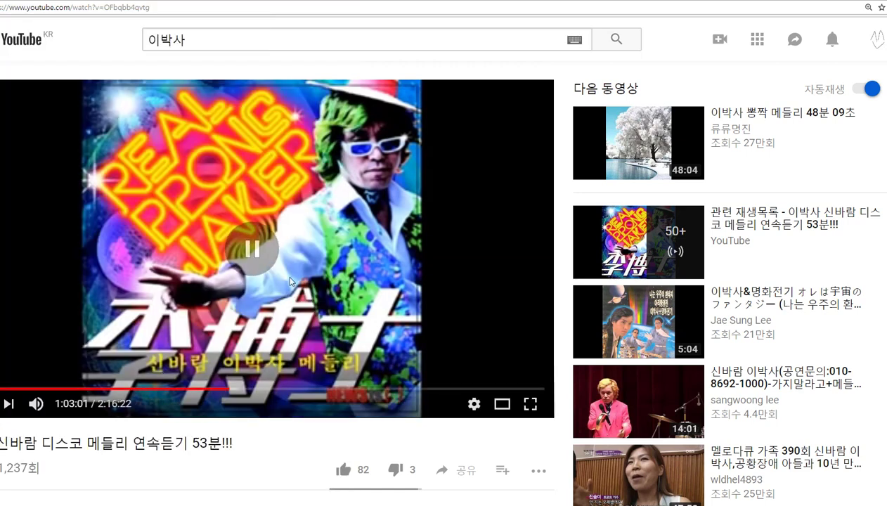
pyautogui.click(204, 32)
pyautogui.press('BackSpace')
pyautogui.press('BackSpace')
pyautogui.press('BackSpace')
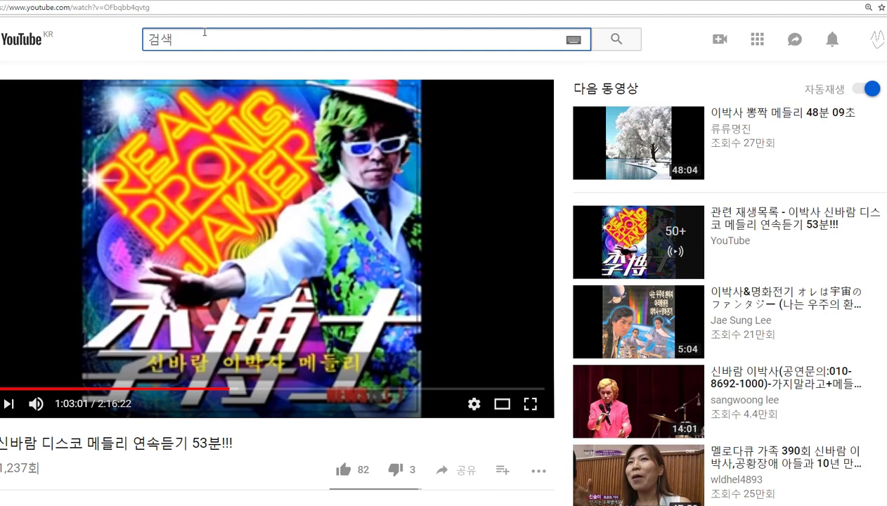
# Step: Open The Beatles Rubber Soul (2009 Remaster) full album from the recommended videos and pause its playback
pyautogui.scroll(-5, 220, 116)
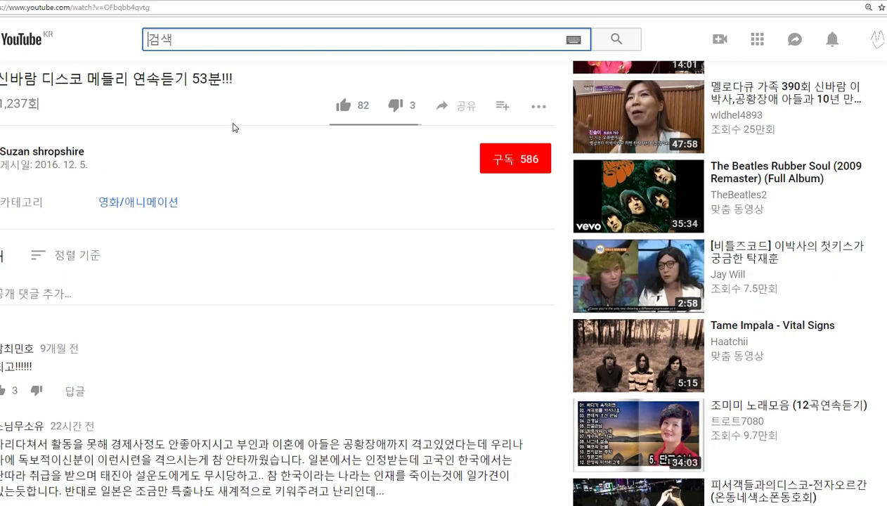
pyautogui.scroll(-4, 573, 288)
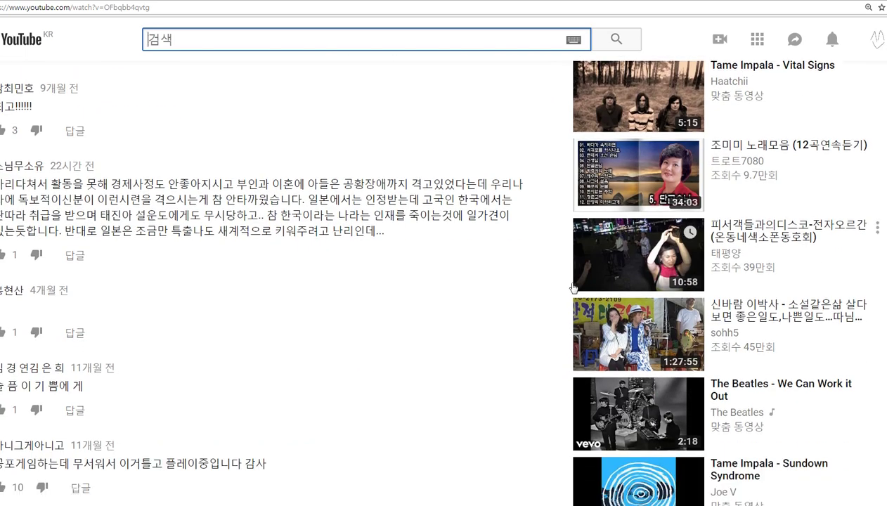
pyautogui.scroll(4, 502, 302)
pyautogui.click(605, 194)
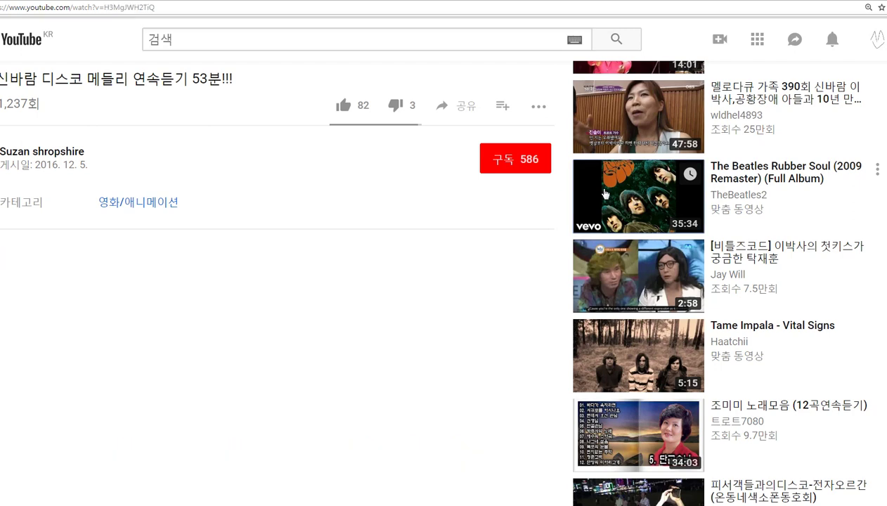
pyautogui.click(604, 194)
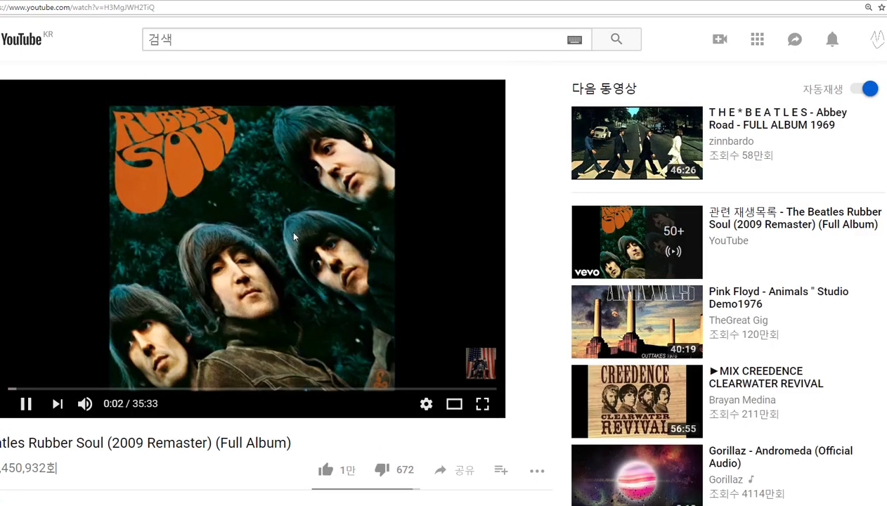
pyautogui.click(290, 242)
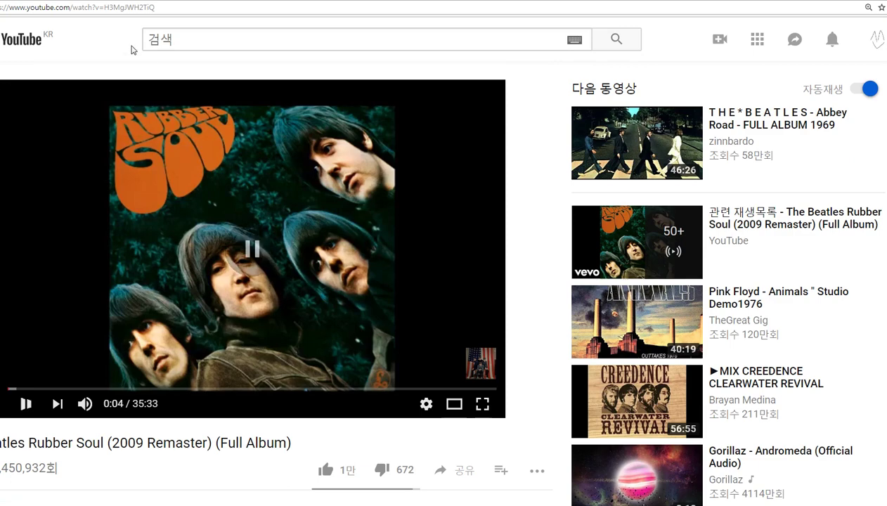
pyautogui.click(149, 42)
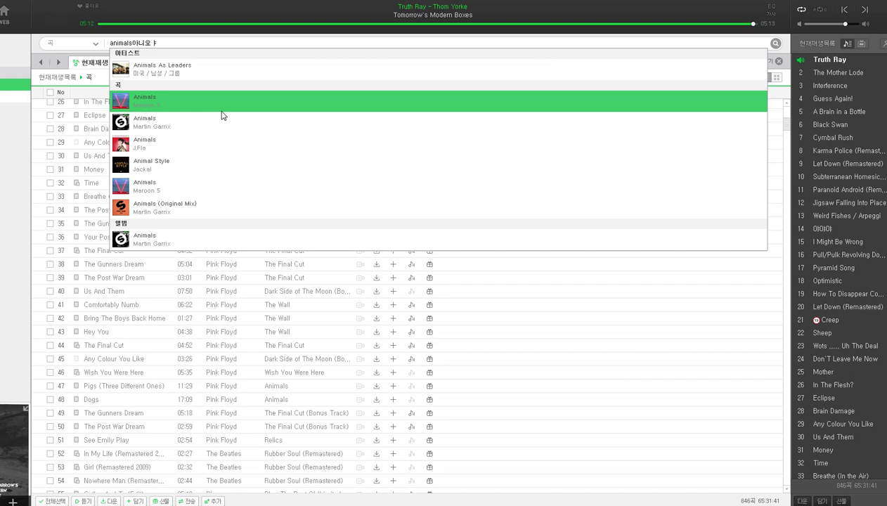
pyautogui.write('그것봉터안니')
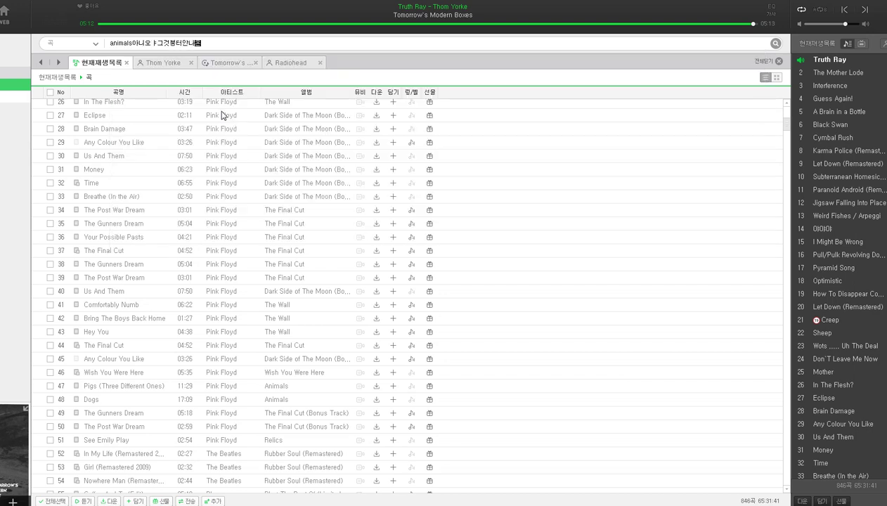
pyautogui.write('터안나오냐캡시바ㅏㅂㄹ새')
pyautogui.press('BackSpace')
pyautogui.press('BackSpace')
pyautogui.press('BackSpace')
pyautogui.press('BackSpace')
pyautogui.press('BackSpace')
pyautogui.press('BackSpace')
pyautogui.press('BackSpace')
pyautogui.press('BackSpace')
pyautogui.press('BackSpace')
pyautogui.press('BackSpace')
pyautogui.press('BackSpace')
pyautogui.press('BackSpace')
pyautogui.press('BackSpace')
pyautogui.press('BackSpace')
pyautogui.press('BackSpace')
pyautogui.press('BackSpace')
pyautogui.press('BackSpace')
pyautogui.press('BackSpace')
pyautogui.press('BackSpace')
pyautogui.press('BackSpace')
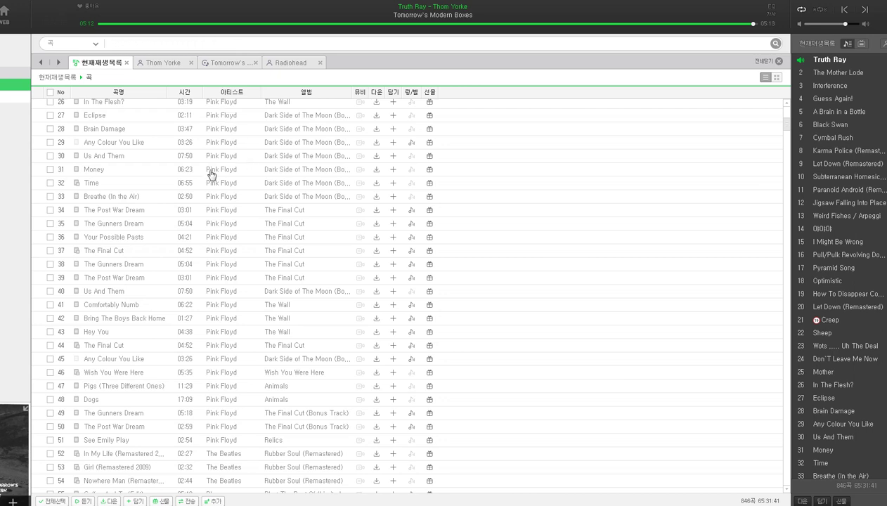
# Step: Open Pink Floyd's album Animals from the Melon playlist, play the song Dogs and skip ahead in it
pyautogui.click(276, 386)
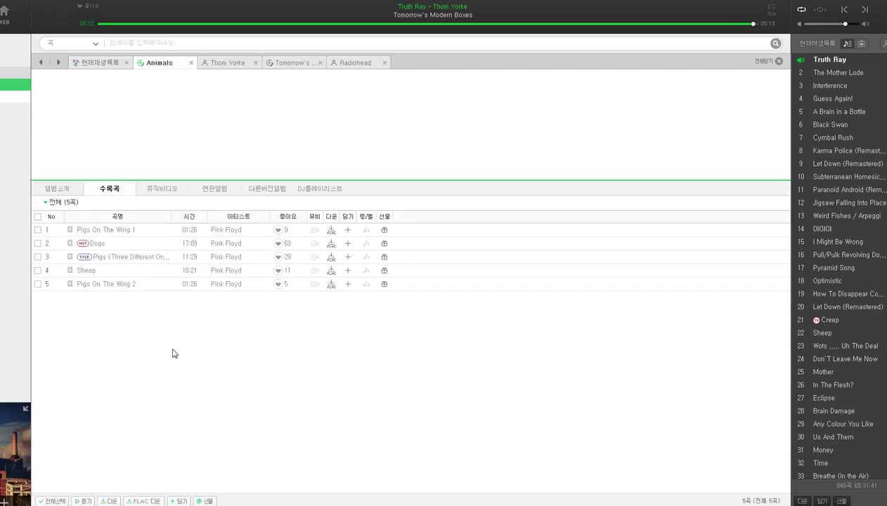
pyautogui.doubleClick(98, 244)
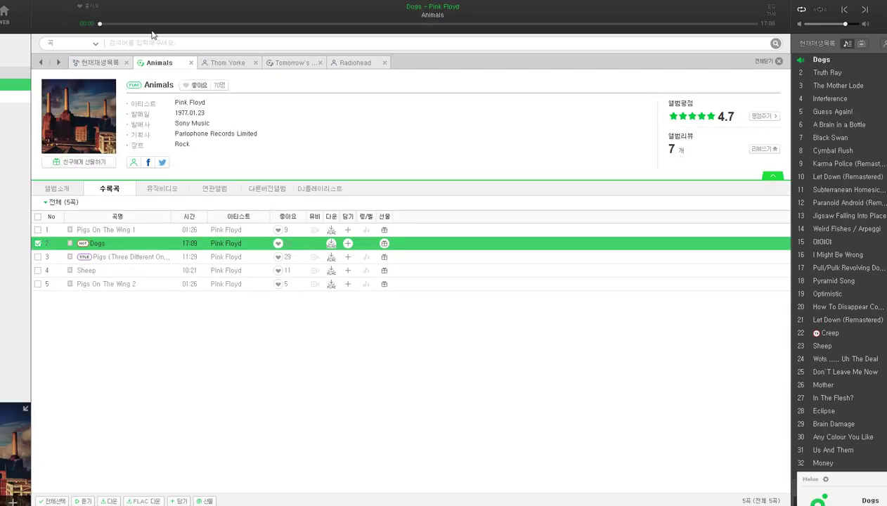
pyautogui.click(178, 25)
pyautogui.moveTo(188, 28); pyautogui.dragTo(198, 27)
# Step: Switch to Paint, undo the slanted leg's inner line and redraw it narrower, ending just below the outer line
pyautogui.click(88, 504)
pyautogui.moveTo(191, 242)
pyautogui.mouseDown()
pyautogui.moveTo(163, 336)
pyautogui.moveTo(115, 269)
pyautogui.mouseUp()
pyautogui.hotkey('ctrl', 'z')
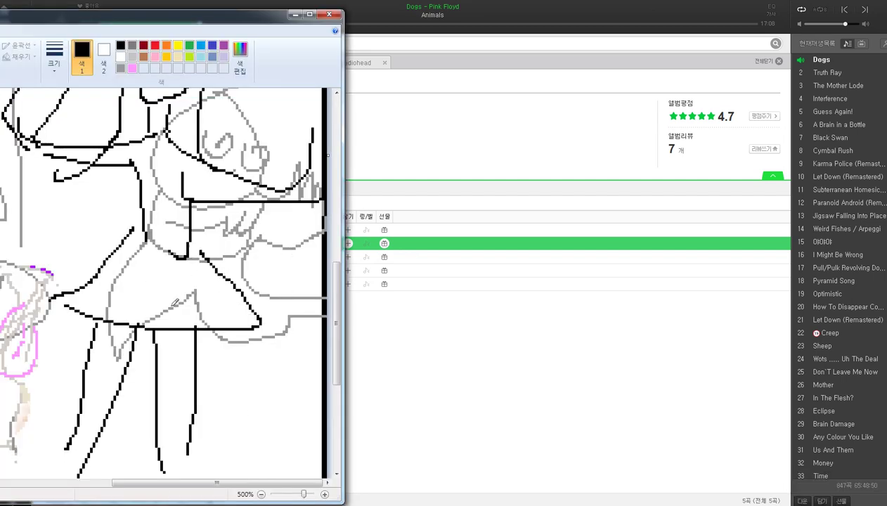
pyautogui.scroll(1, 184, 334)
pyautogui.scroll(-1, 189, 339)
pyautogui.scroll(-3, 134, 357)
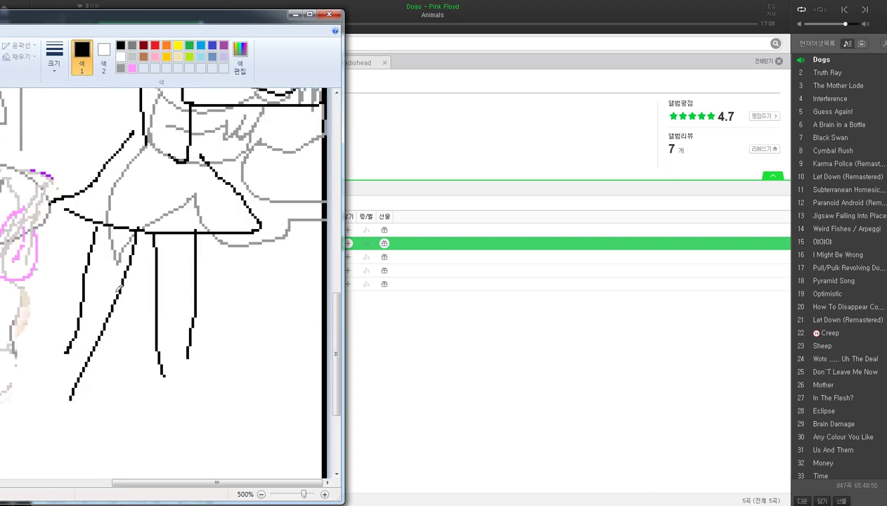
pyautogui.hotkey('ctrl', 'z')
pyautogui.moveTo(118, 286)
pyautogui.mouseDown()
pyautogui.moveTo(80, 386)
pyautogui.moveTo(78, 364)
pyautogui.mouseUp()
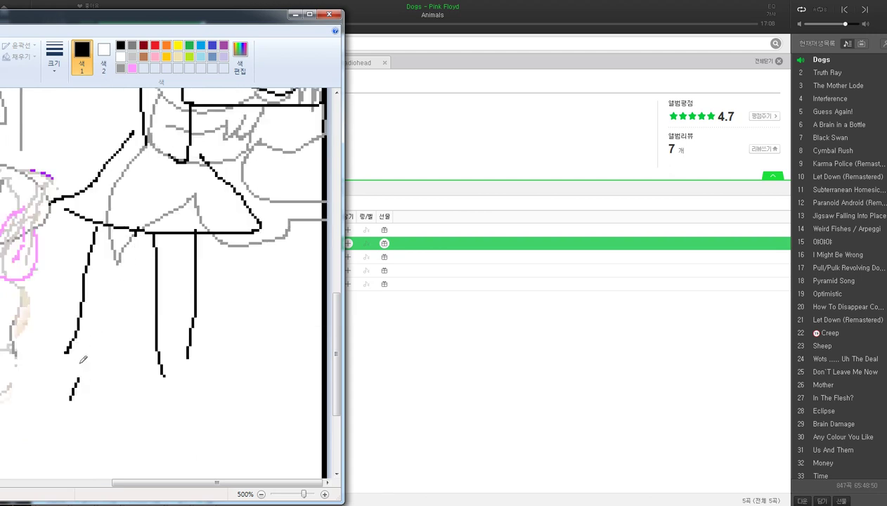
pyautogui.hotkey('ctrl', 'z')
pyautogui.hotkey('ctrl', 'y')
pyautogui.hotkey('ctrl', 'y')
pyautogui.hotkey('ctrl', 'z')
pyautogui.hotkey('ctrl', 'z')
pyautogui.hotkey('ctrl', 'y')
pyautogui.hotkey('ctrl', 'y')
pyautogui.hotkey('ctrl', 'z')
pyautogui.hotkey('ctrl', 'z')
pyautogui.moveTo(129, 233); pyautogui.dragTo(65, 411)
pyautogui.hotkey('ctrl', 'z')
pyautogui.hotkey('ctrl', 'z')
pyautogui.moveTo(122, 231)
pyautogui.mouseDown()
pyautogui.moveTo(43, 438)
pyautogui.moveTo(66, 373)
pyautogui.mouseUp()
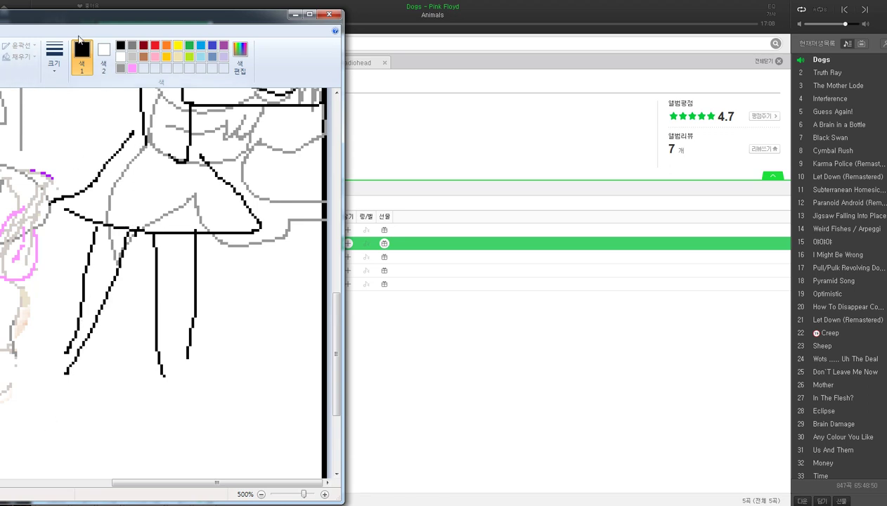
# Step: Select the outer line of the black figure's straighter leg and delete it
pyautogui.moveTo(80, 20); pyautogui.dragTo(366, 59)
pyautogui.moveTo(453, 307)
pyautogui.mouseDown()
pyautogui.moveTo(457, 357)
pyautogui.moveTo(492, 290)
pyautogui.moveTo(461, 274)
pyautogui.moveTo(464, 295)
pyautogui.mouseUp()
pyautogui.rightClick(473, 323)
pyautogui.click(122, 305)
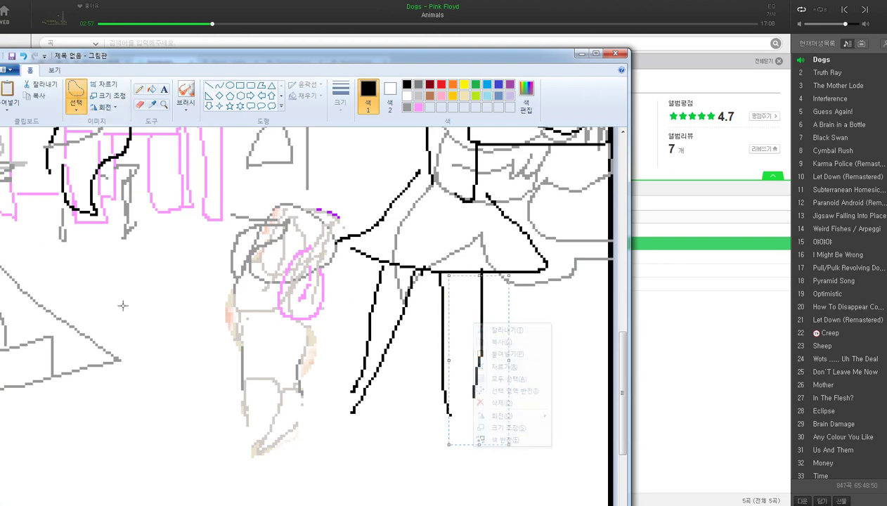
pyautogui.press('Delete')
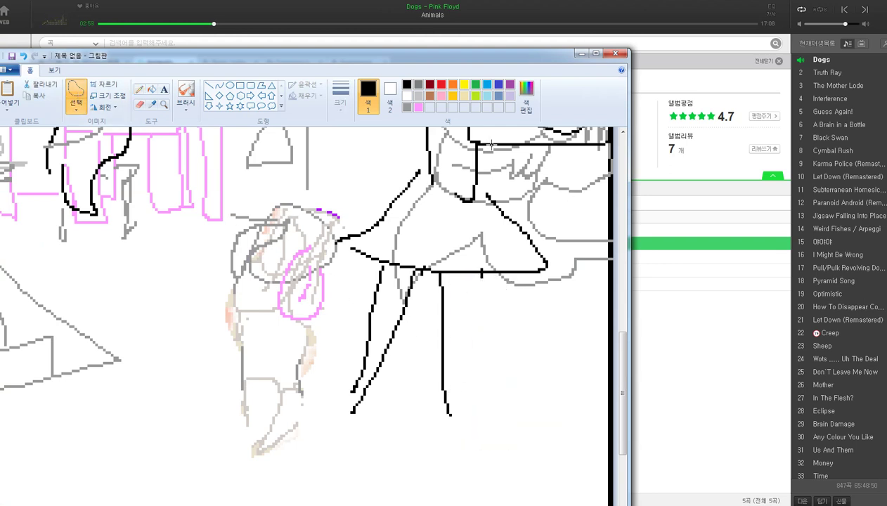
# Step: Redraw the straighter leg's outer edge with the Pencil as a long vertical black line down from the skirt hem
pyautogui.click(141, 89)
pyautogui.moveTo(172, 58); pyautogui.dragTo(0, 43)
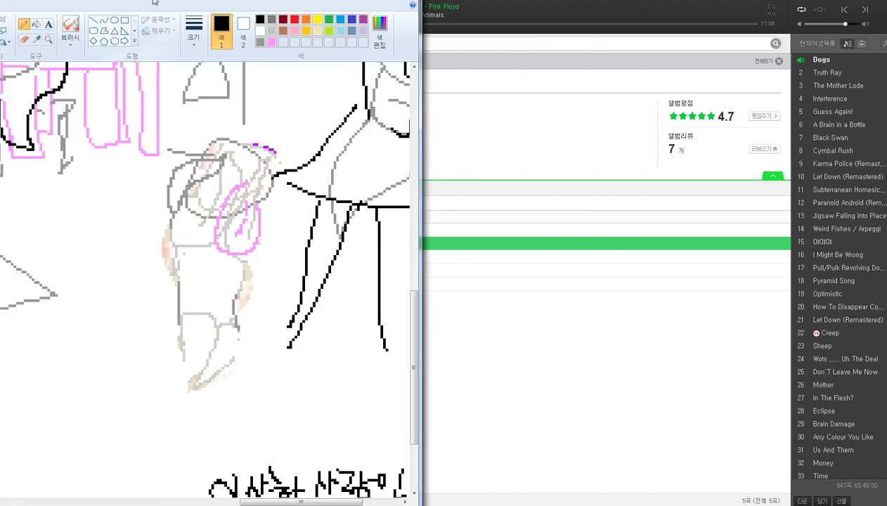
pyautogui.moveTo(153, 2)
pyautogui.mouseDown()
pyautogui.moveTo(142, 55)
pyautogui.moveTo(162, 4)
pyautogui.moveTo(62, 29)
pyautogui.mouseUp()
pyautogui.moveTo(112, 37)
pyautogui.mouseDown()
pyautogui.moveTo(61, 41)
pyautogui.moveTo(60, 54)
pyautogui.moveTo(0, 43)
pyautogui.mouseUp()
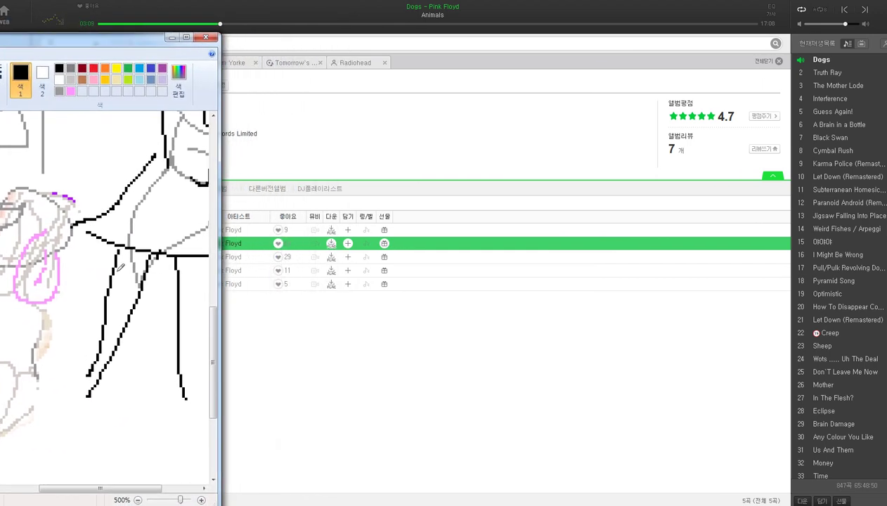
pyautogui.moveTo(142, 487)
pyautogui.mouseDown()
pyautogui.moveTo(227, 485)
pyautogui.moveTo(181, 494)
pyautogui.mouseUp()
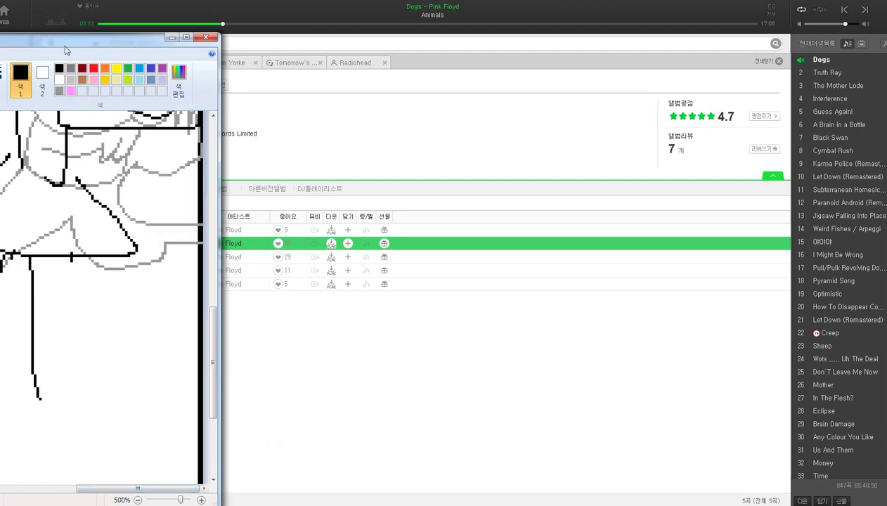
pyautogui.moveTo(66, 44); pyautogui.dragTo(175, 40)
pyautogui.scroll(2, 165, 211)
pyautogui.scroll(-2, 163, 216)
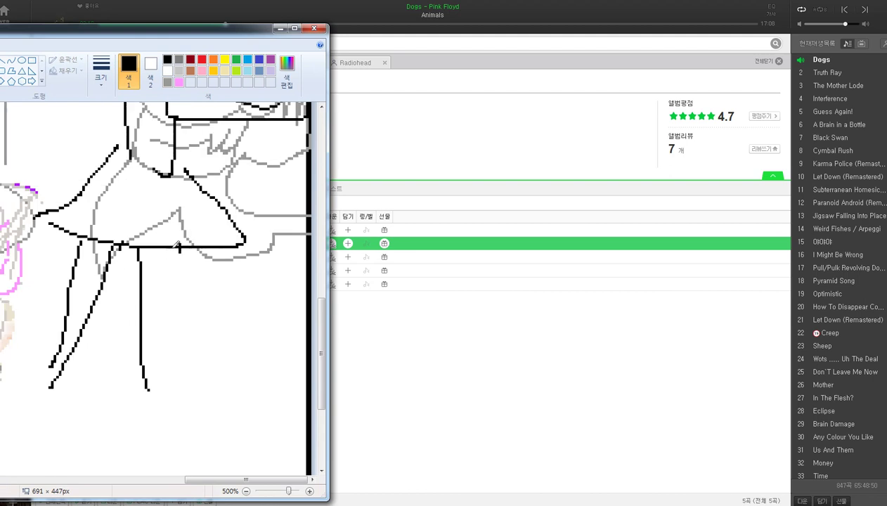
pyautogui.moveTo(173, 248); pyautogui.dragTo(198, 381)
pyautogui.hotkey('ctrl', 'z')
pyautogui.moveTo(166, 247); pyautogui.dragTo(169, 424)
pyautogui.hotkey('ctrl', 'z')
pyautogui.moveTo(171, 250); pyautogui.dragTo(173, 446)
# Step: Draw a curved black flower stem and the first drooping petals over the lower part of the straighter leg
pyautogui.scroll(-1, 150, 331)
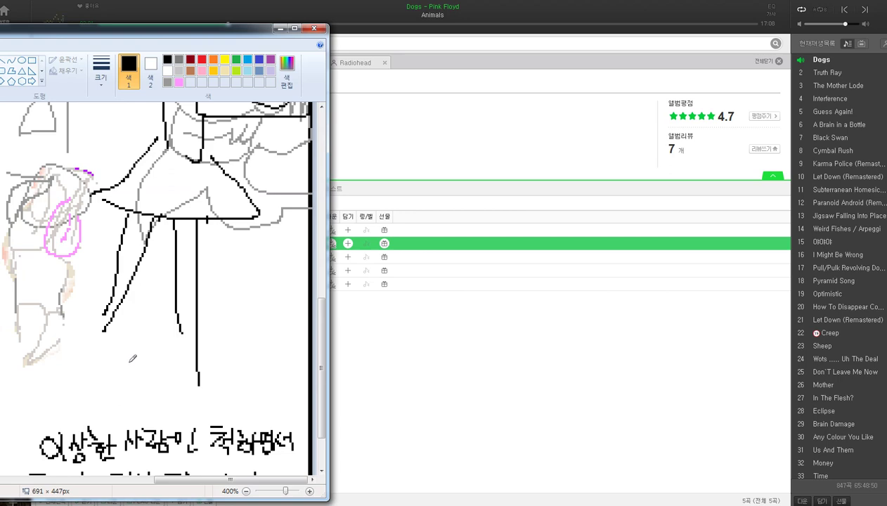
pyautogui.scroll(1, 127, 366)
pyautogui.scroll(2, 129, 386)
pyautogui.scroll(-3, 128, 362)
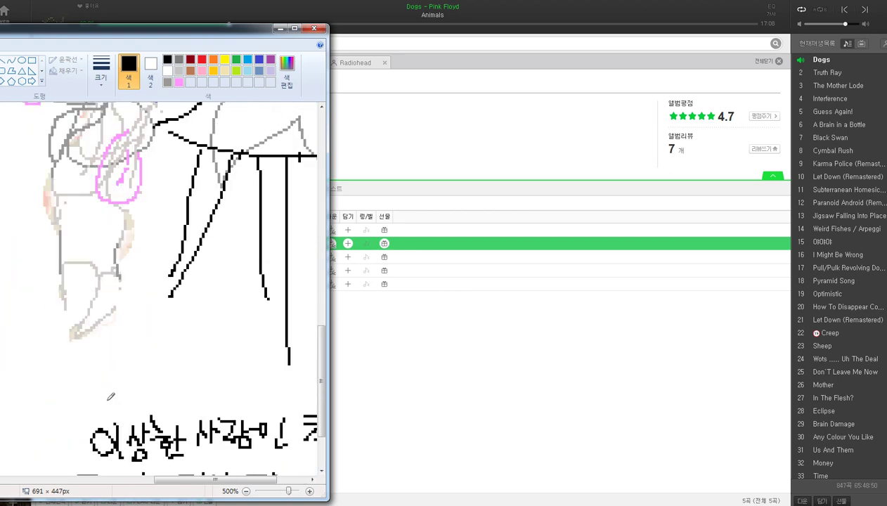
pyautogui.scroll(1, 109, 401)
pyautogui.moveTo(173, 480); pyautogui.dragTo(269, 483)
pyautogui.moveTo(205, 442)
pyautogui.mouseDown()
pyautogui.moveTo(218, 394)
pyautogui.moveTo(209, 371)
pyautogui.moveTo(190, 357)
pyautogui.moveTo(172, 364)
pyautogui.moveTo(183, 355)
pyautogui.moveTo(155, 385)
pyautogui.moveTo(142, 365)
pyautogui.moveTo(164, 339)
pyautogui.moveTo(191, 336)
pyautogui.moveTo(206, 353)
pyautogui.moveTo(180, 322)
pyautogui.moveTo(161, 334)
pyautogui.moveTo(156, 322)
pyautogui.moveTo(185, 306)
pyautogui.moveTo(231, 332)
pyautogui.mouseUp()
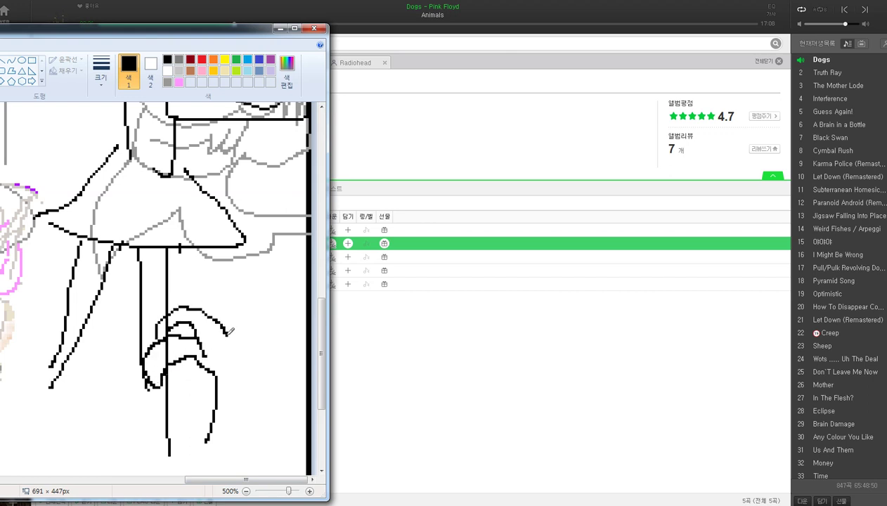
# Step: Rework the flower's upper petal, add the remaining petals and draw tipped stamens and inner petal lines
pyautogui.hotkey('ctrl', 'z')
pyautogui.moveTo(166, 330)
pyautogui.mouseDown()
pyautogui.moveTo(167, 308)
pyautogui.moveTo(198, 302)
pyautogui.moveTo(220, 342)
pyautogui.moveTo(199, 312)
pyautogui.moveTo(233, 332)
pyautogui.moveTo(233, 347)
pyautogui.moveTo(253, 325)
pyautogui.moveTo(268, 338)
pyautogui.moveTo(268, 360)
pyautogui.moveTo(233, 360)
pyautogui.moveTo(257, 349)
pyautogui.moveTo(270, 371)
pyautogui.moveTo(233, 360)
pyautogui.moveTo(255, 396)
pyautogui.mouseUp()
pyautogui.hotkey('ctrl', 'z')
pyautogui.moveTo(209, 360); pyautogui.dragTo(247, 410)
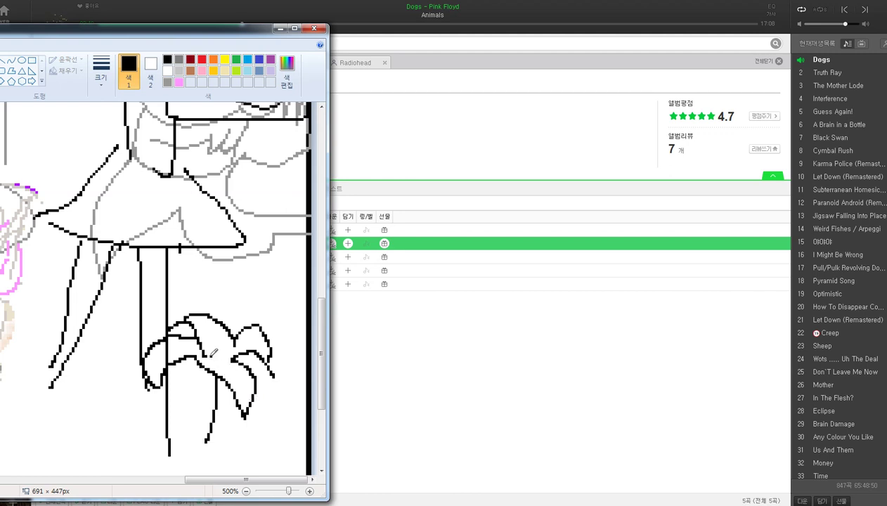
pyautogui.moveTo(228, 349)
pyautogui.mouseDown()
pyautogui.moveTo(247, 296)
pyautogui.moveTo(218, 307)
pyautogui.mouseUp()
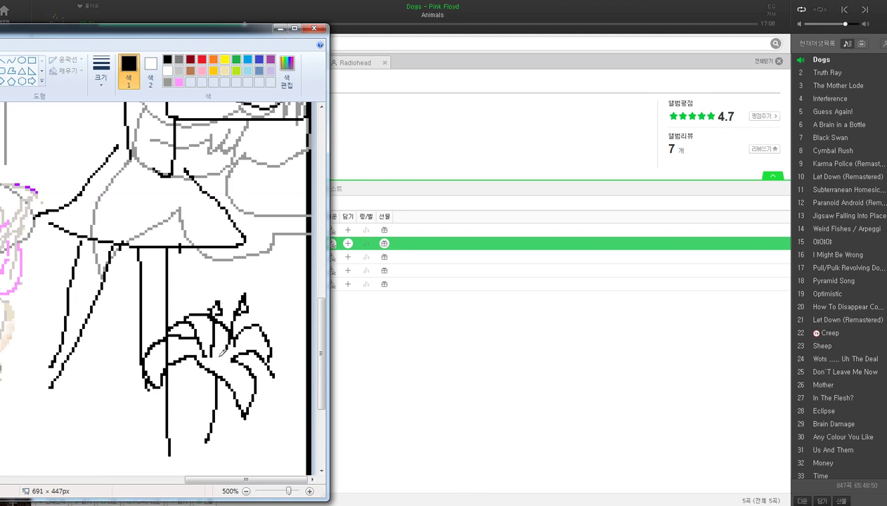
pyautogui.moveTo(222, 353)
pyautogui.mouseDown()
pyautogui.moveTo(247, 361)
pyautogui.moveTo(223, 365)
pyautogui.moveTo(229, 348)
pyautogui.moveTo(258, 366)
pyautogui.moveTo(251, 357)
pyautogui.moveTo(212, 367)
pyautogui.moveTo(213, 353)
pyautogui.moveTo(187, 345)
pyautogui.mouseUp()
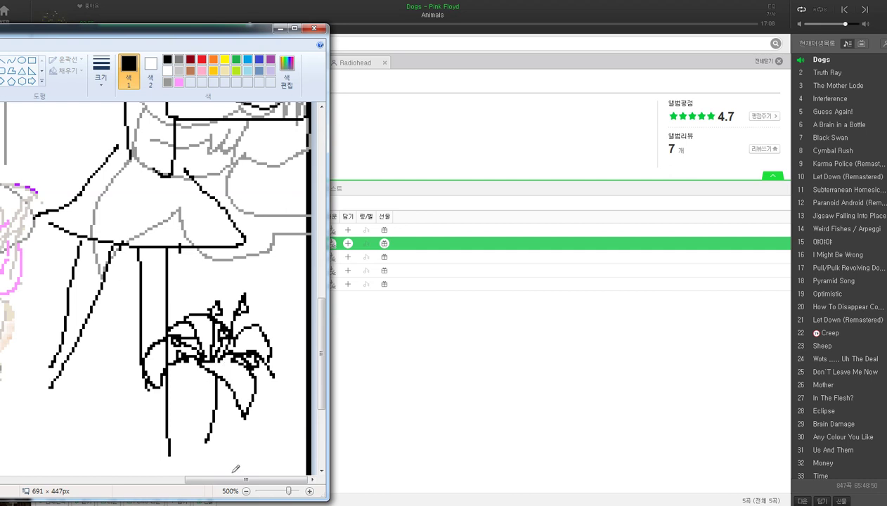
# Step: Draw a second black flower with a short stem and drooping petals at the foot of the slanted leg
pyautogui.moveTo(239, 479); pyautogui.dragTo(216, 479)
pyautogui.scroll(-3, 169, 393)
pyautogui.moveTo(146, 397)
pyautogui.mouseDown()
pyautogui.moveTo(134, 336)
pyautogui.moveTo(87, 345)
pyautogui.moveTo(83, 370)
pyautogui.moveTo(65, 346)
pyautogui.moveTo(68, 314)
pyautogui.moveTo(114, 316)
pyautogui.moveTo(134, 336)
pyautogui.moveTo(136, 308)
pyautogui.moveTo(165, 300)
pyautogui.moveTo(179, 312)
pyautogui.moveTo(174, 331)
pyautogui.moveTo(161, 314)
pyautogui.moveTo(137, 329)
pyautogui.moveTo(169, 298)
pyautogui.moveTo(171, 284)
pyautogui.moveTo(153, 270)
pyautogui.moveTo(124, 301)
pyautogui.moveTo(122, 319)
pyautogui.moveTo(129, 319)
pyautogui.moveTo(130, 283)
pyautogui.moveTo(163, 290)
pyautogui.mouseUp()
pyautogui.hotkey('ctrl', 'z')
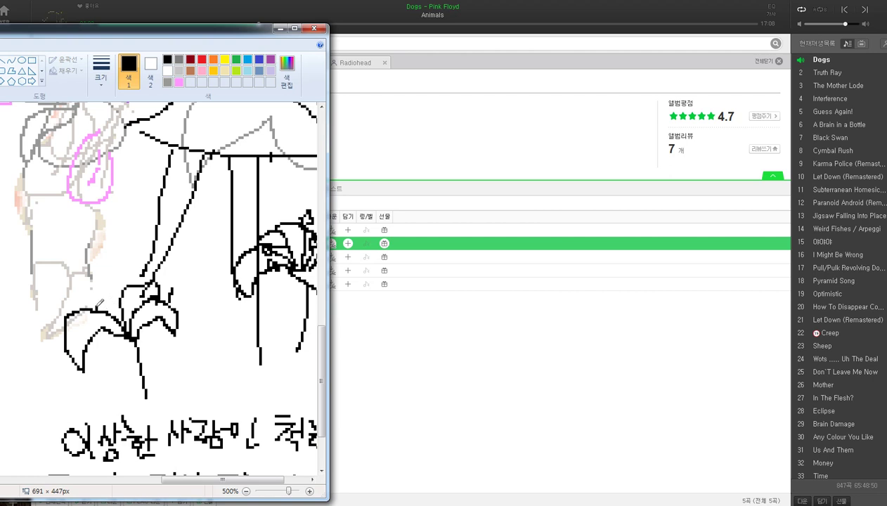
pyautogui.moveTo(97, 308)
pyautogui.mouseDown()
pyautogui.moveTo(66, 295)
pyautogui.moveTo(61, 303)
pyautogui.mouseUp()
pyautogui.moveTo(118, 291)
pyautogui.mouseDown()
pyautogui.moveTo(79, 263)
pyautogui.moveTo(64, 274)
pyautogui.moveTo(55, 307)
pyautogui.mouseUp()
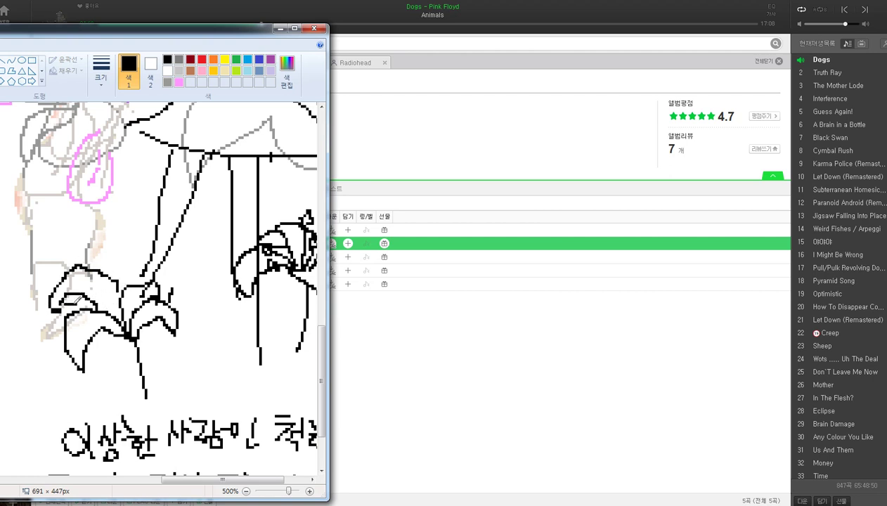
# Step: Add stamens and inner petal lines to the flower below the slanted leg
pyautogui.moveTo(111, 309); pyautogui.dragTo(85, 267)
pyautogui.moveTo(117, 303)
pyautogui.mouseDown()
pyautogui.moveTo(109, 263)
pyautogui.moveTo(119, 260)
pyautogui.mouseUp()
pyautogui.moveTo(133, 289)
pyautogui.mouseDown()
pyautogui.moveTo(121, 254)
pyautogui.moveTo(129, 274)
pyautogui.mouseUp()
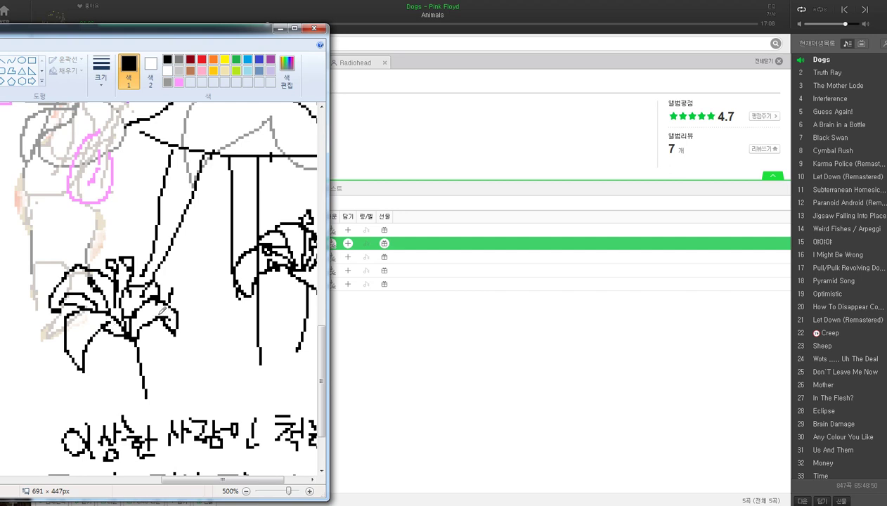
pyautogui.moveTo(160, 311); pyautogui.dragTo(153, 314)
# Step: Mix a custom pale pink and set it as the drawing colour
pyautogui.moveTo(219, 479); pyautogui.dragTo(55, 480)
pyautogui.click(286, 71)
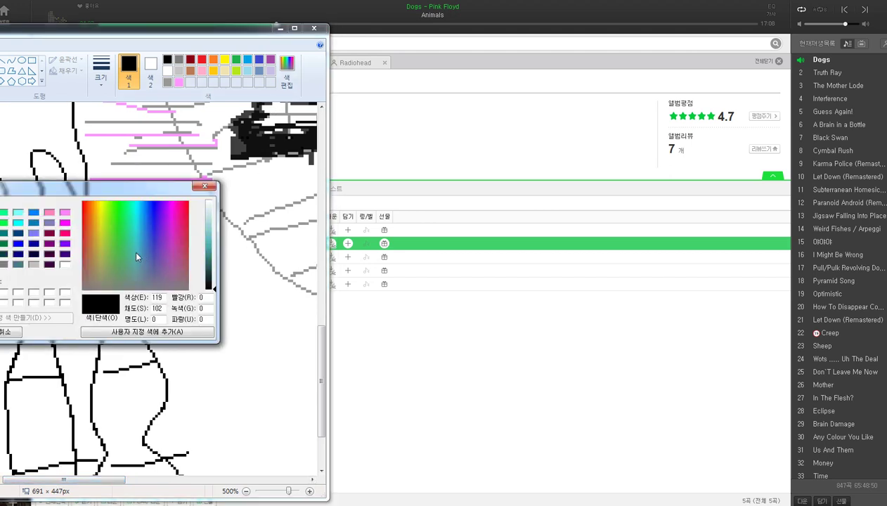
pyautogui.moveTo(102, 265); pyautogui.dragTo(83, 240)
pyautogui.click(213, 218)
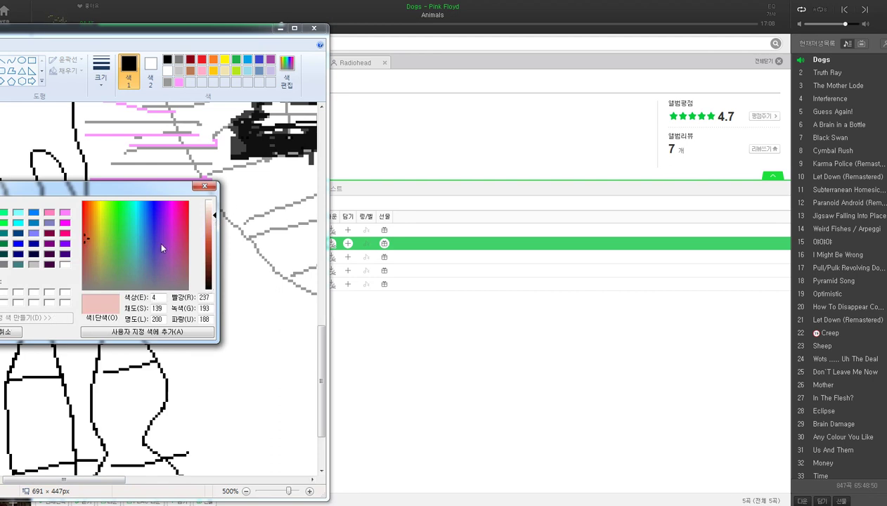
pyautogui.moveTo(81, 237); pyautogui.dragTo(82, 243)
pyautogui.press('Return')
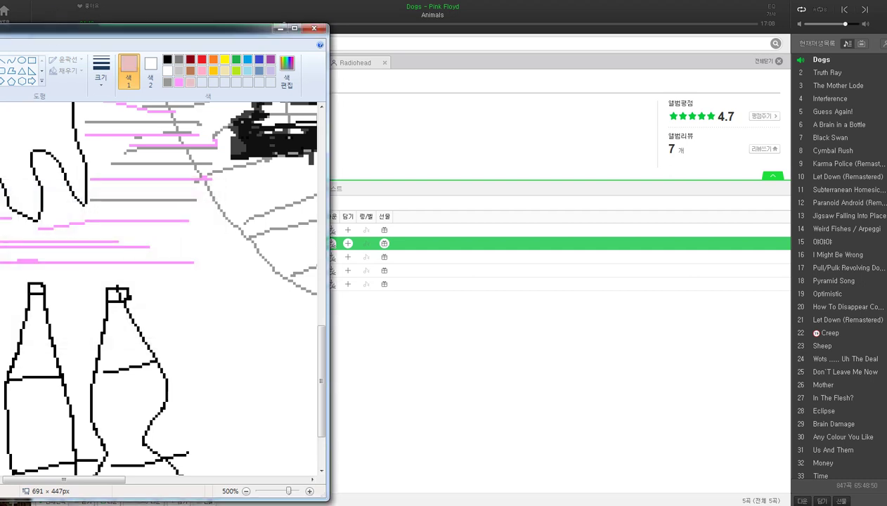
# Step: Fill the neck and base sections of the straight-sided bottle with pale pink, leaving its middle band white
pyautogui.click(93, 320)
pyautogui.hotkey('ctrl', 'z')
pyautogui.click(34, 330)
pyautogui.scroll(-3, 52, 365)
pyautogui.click(52, 395)
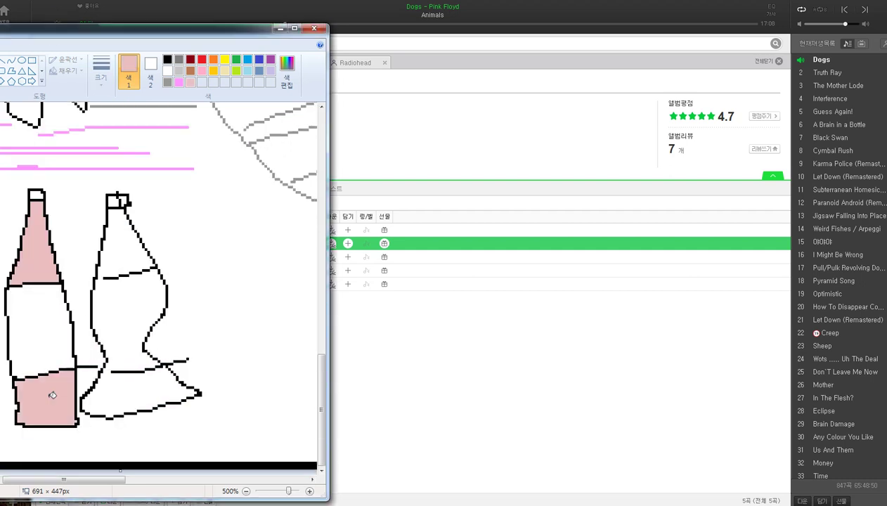
# Step: Mix a custom pale green and fill the curved bottle's body with it, leaving its cap white
pyautogui.click(287, 70)
pyautogui.click(118, 242)
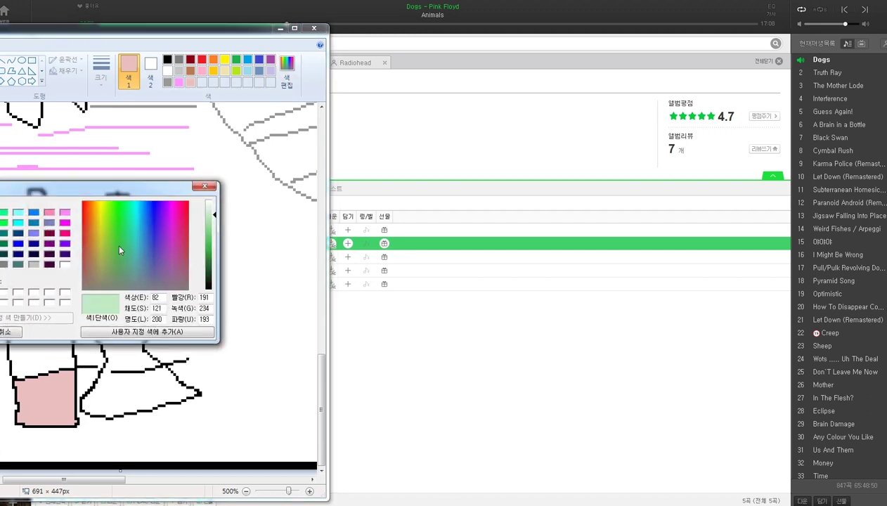
pyautogui.moveTo(118, 242); pyautogui.dragTo(111, 199)
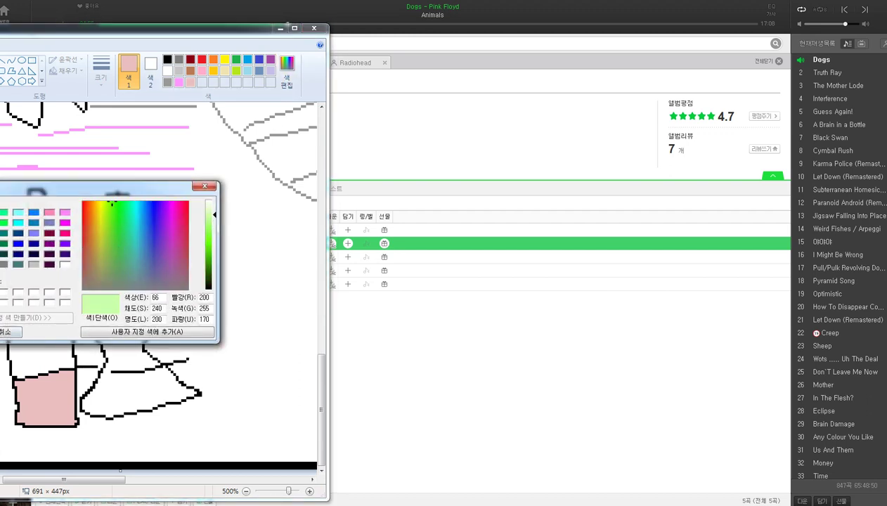
pyautogui.moveTo(116, 213); pyautogui.dragTo(115, 218)
pyautogui.press('Return')
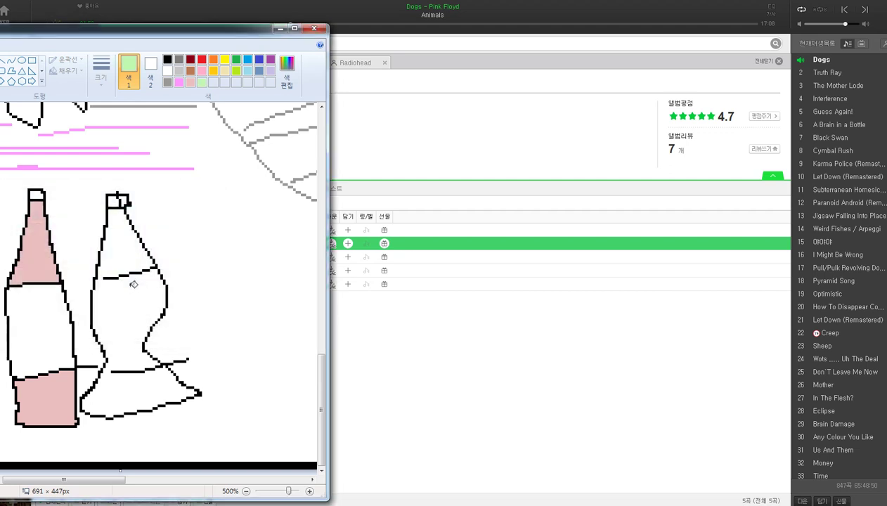
pyautogui.click(109, 384)
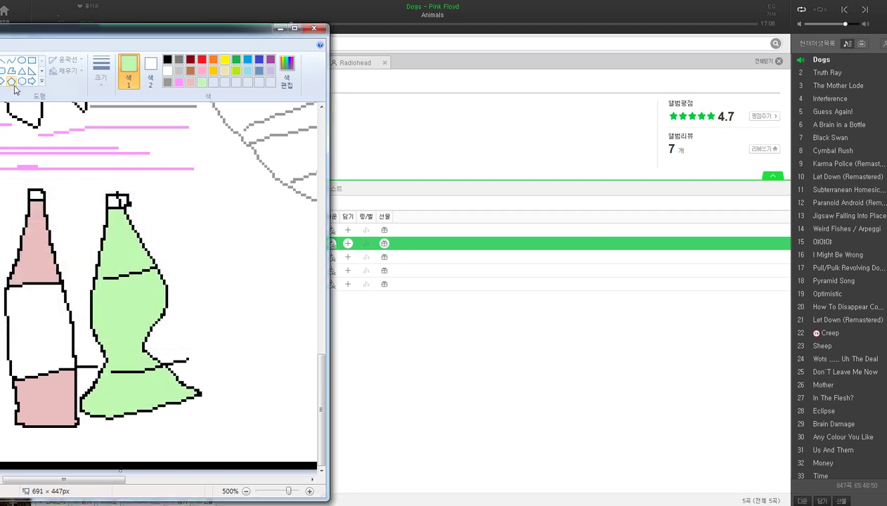
pyautogui.moveTo(149, 216)
pyautogui.mouseDown()
pyautogui.moveTo(166, 292)
pyautogui.moveTo(256, 312)
pyautogui.moveTo(224, 392)
pyautogui.moveTo(190, 281)
pyautogui.moveTo(42, 359)
pyautogui.moveTo(7, 140)
pyautogui.mouseUp()
pyautogui.moveTo(28, 169)
pyautogui.mouseDown()
pyautogui.moveTo(70, 211)
pyautogui.moveTo(127, 147)
pyautogui.moveTo(242, 337)
pyautogui.moveTo(195, 420)
pyautogui.moveTo(262, 425)
pyautogui.mouseUp()
pyautogui.hotkey('ctrl', 'z')
pyautogui.hotkey('ctrl', 'z')
pyautogui.hotkey('ctrl', 'z')
pyautogui.hotkey('ctrl', 'z')
pyautogui.hotkey('ctrl', 'z')
pyautogui.hotkey('ctrl', 'z')
pyautogui.hotkey('ctrl', 'z')
pyautogui.hotkey('ctrl', 'z')
pyautogui.hotkey('ctrl', 'z')
pyautogui.hotkey('ctrl', 'z')
pyautogui.hotkey('ctrl', 'z')
pyautogui.hotkey('ctrl', 'z')
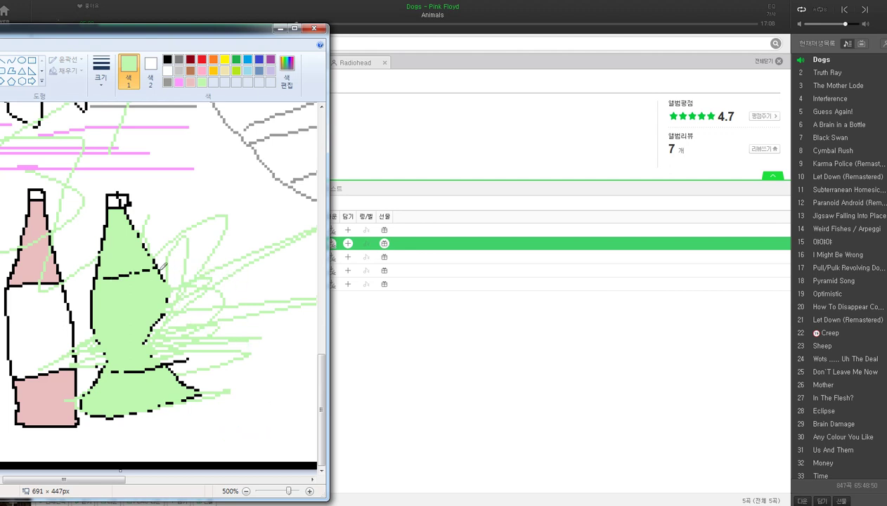
# Step: Scribble dense pale green, grass-like strokes over the ground beside the curved bottle
pyautogui.moveTo(160, 266)
pyautogui.mouseDown()
pyautogui.moveTo(227, 291)
pyautogui.moveTo(253, 384)
pyautogui.moveTo(200, 428)
pyautogui.moveTo(234, 241)
pyautogui.moveTo(211, 299)
pyautogui.moveTo(149, 336)
pyautogui.moveTo(169, 338)
pyautogui.moveTo(181, 301)
pyautogui.moveTo(181, 329)
pyautogui.moveTo(190, 286)
pyautogui.moveTo(207, 291)
pyautogui.moveTo(223, 274)
pyautogui.moveTo(257, 291)
pyautogui.moveTo(252, 324)
pyautogui.moveTo(333, 224)
pyautogui.moveTo(289, 298)
pyautogui.moveTo(362, 303)
pyautogui.moveTo(354, 323)
pyautogui.moveTo(306, 313)
pyautogui.moveTo(532, 311)
pyautogui.moveTo(358, 371)
pyautogui.moveTo(404, 375)
pyautogui.moveTo(275, 395)
pyautogui.moveTo(501, 363)
pyautogui.moveTo(312, 428)
pyautogui.moveTo(393, 386)
pyautogui.moveTo(212, 476)
pyautogui.moveTo(394, 385)
pyautogui.moveTo(177, 453)
pyautogui.moveTo(420, 347)
pyautogui.moveTo(411, 420)
pyautogui.moveTo(313, 393)
pyautogui.moveTo(334, 420)
pyautogui.moveTo(142, 456)
pyautogui.moveTo(306, 414)
pyautogui.moveTo(140, 438)
pyautogui.moveTo(216, 425)
pyautogui.moveTo(88, 459)
pyautogui.moveTo(219, 425)
pyautogui.mouseUp()
pyautogui.scroll(-2, 156, 327)
pyautogui.scroll(1, 137, 331)
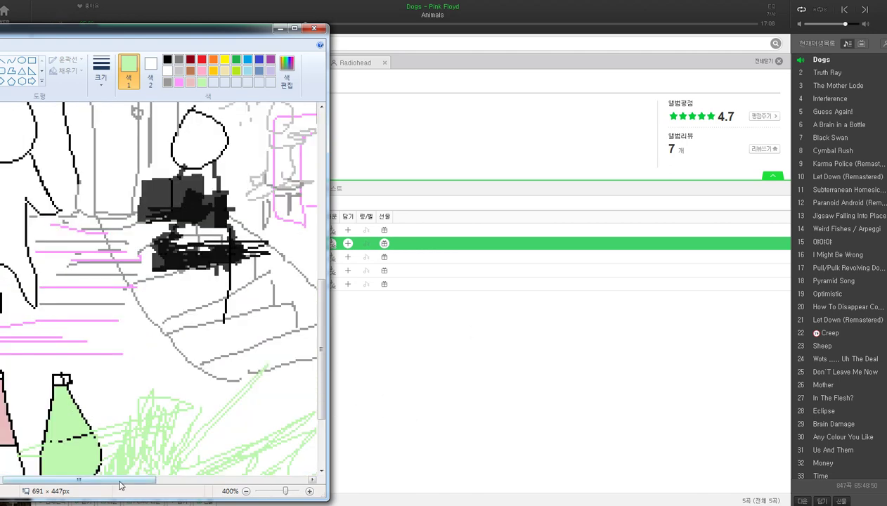
pyautogui.moveTo(121, 480)
pyautogui.mouseDown()
pyautogui.moveTo(254, 480)
pyautogui.moveTo(140, 480)
pyautogui.mouseUp()
pyautogui.scroll(-3, 128, 380)
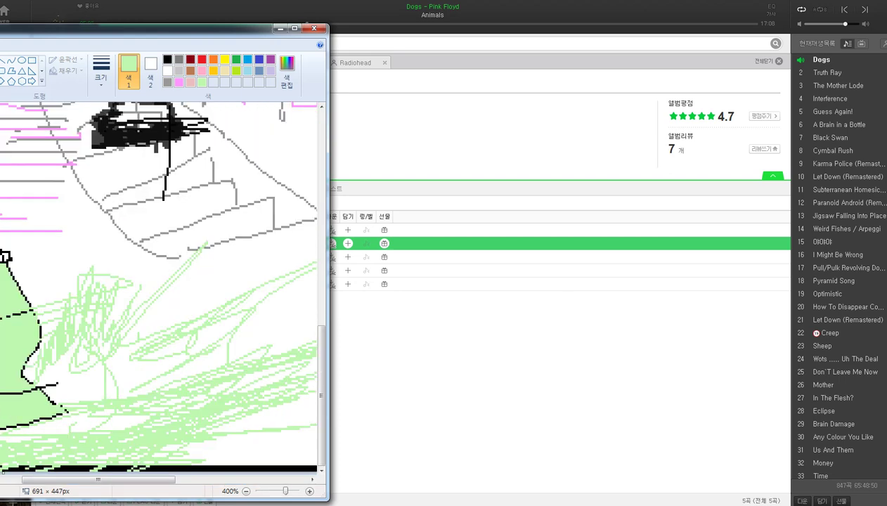
# Step: Copy the pale green scribble, undo the original strokes and paste the copy farther right, clear of the green bottle
pyautogui.moveTo(86, 25); pyautogui.dragTo(319, 39)
pyautogui.click(126, 83)
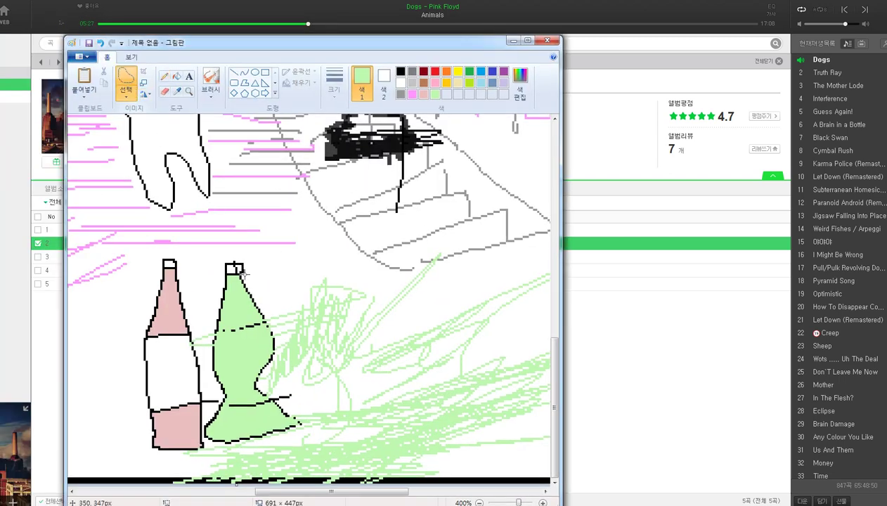
pyautogui.moveTo(260, 310)
pyautogui.mouseDown()
pyautogui.moveTo(267, 384)
pyautogui.moveTo(290, 388)
pyautogui.moveTo(305, 424)
pyautogui.moveTo(299, 433)
pyautogui.moveTo(230, 443)
pyautogui.moveTo(305, 433)
pyautogui.moveTo(211, 451)
pyautogui.moveTo(180, 475)
pyautogui.moveTo(712, 412)
pyautogui.moveTo(697, 313)
pyautogui.moveTo(478, 311)
pyautogui.moveTo(263, 285)
pyautogui.mouseUp()
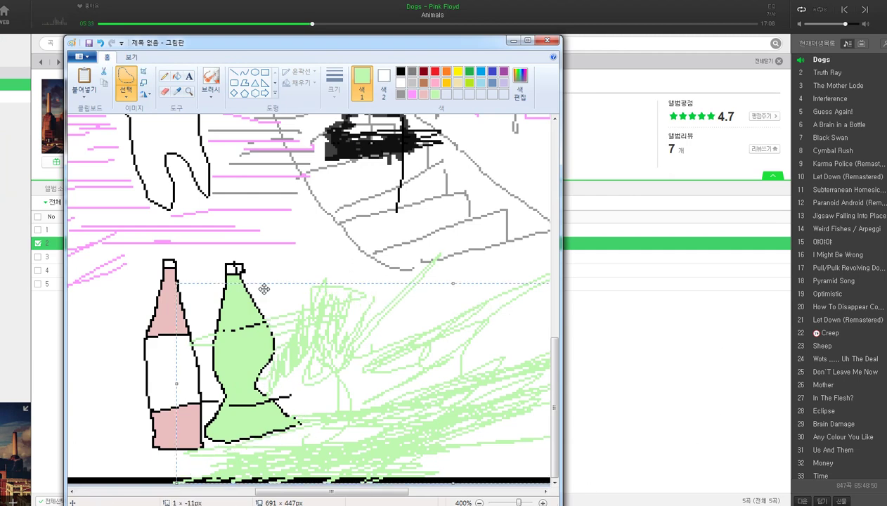
pyautogui.hotkey('ctrl', 'z')
pyautogui.hotkey('ctrl', 'z')
pyautogui.hotkey('ctrl', 'z')
pyautogui.hotkey('ctrl', 'z')
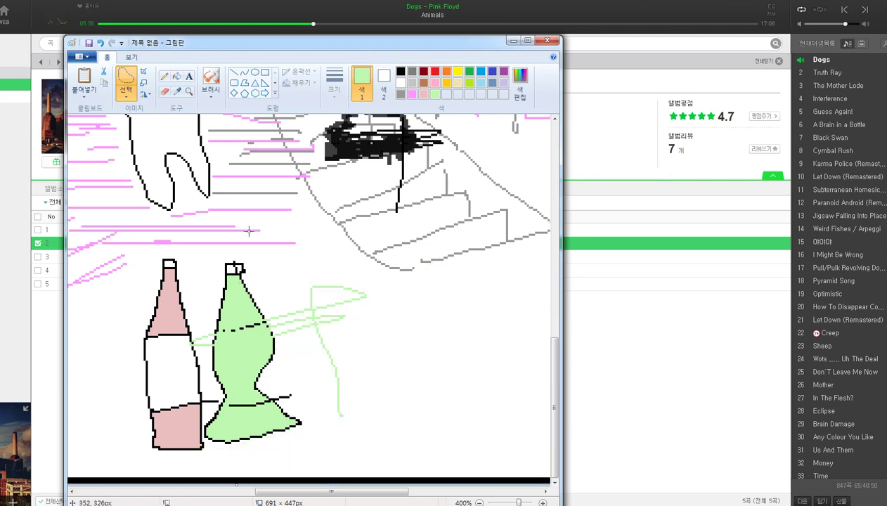
pyautogui.hotkey('ctrl', 'v')
pyautogui.moveTo(270, 245)
pyautogui.mouseDown()
pyautogui.moveTo(422, 386)
pyautogui.moveTo(422, 412)
pyautogui.moveTo(382, 421)
pyautogui.mouseUp()
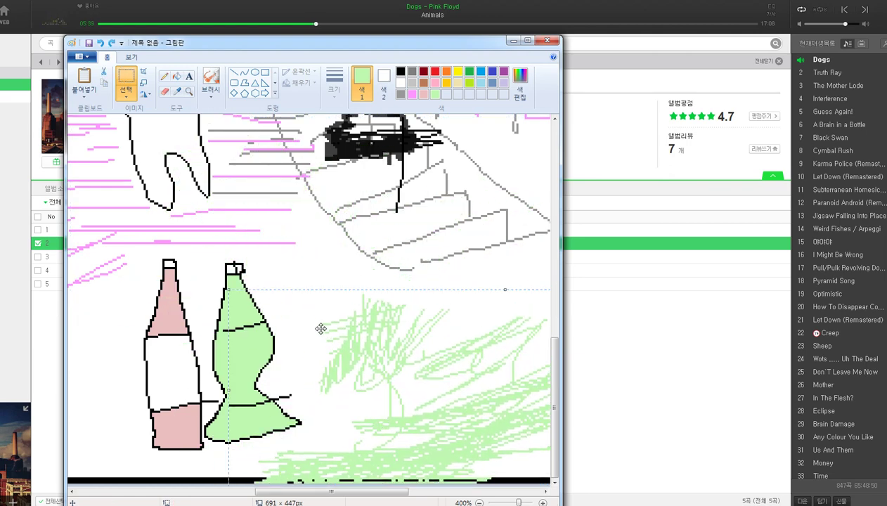
pyautogui.scroll(-3, 315, 322)
pyautogui.scroll(1, 225, 295)
pyautogui.scroll(-2, 220, 303)
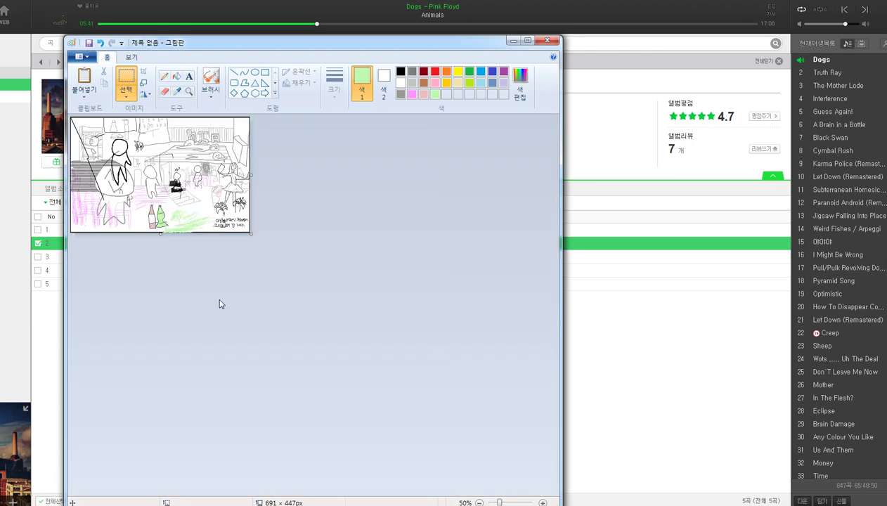
pyautogui.scroll(1, 217, 291)
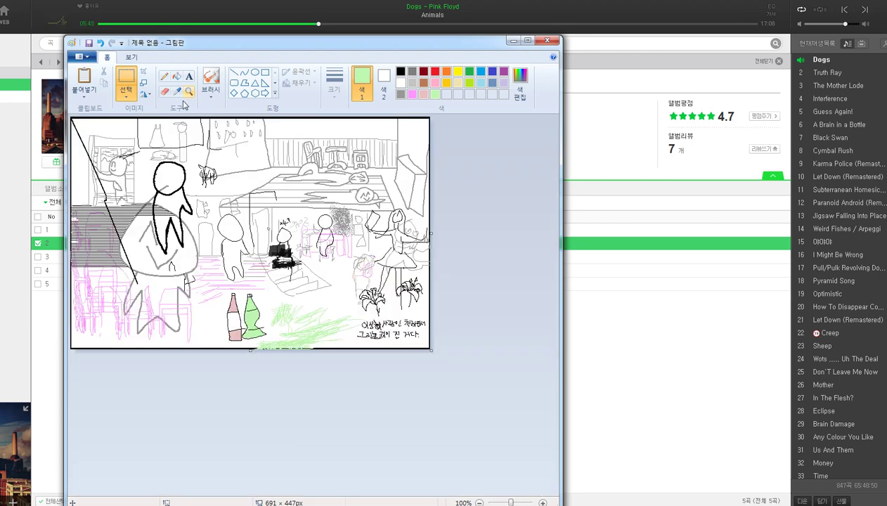
# Step: Try a thin pale green pencil line down the left side of the picture, and undo it
pyautogui.click(164, 76)
pyautogui.scroll(3, 224, 227)
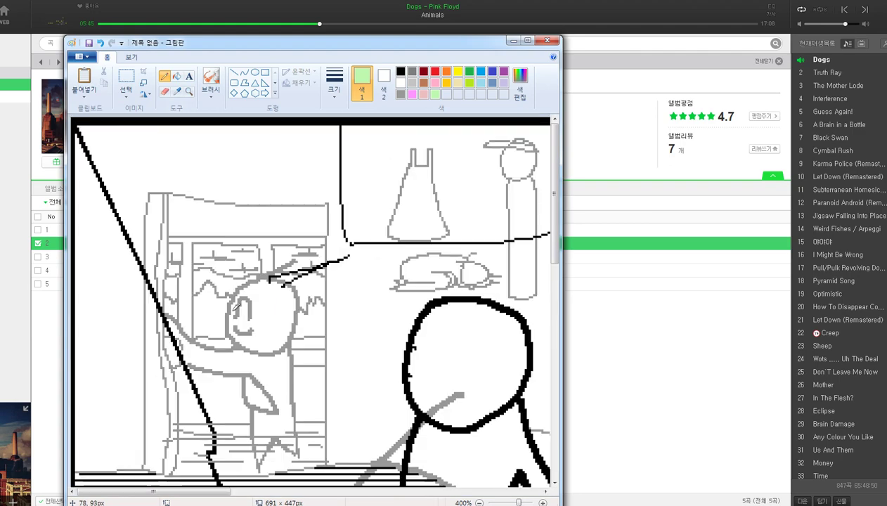
pyautogui.scroll(1, 238, 307)
pyautogui.scroll(-4, 211, 281)
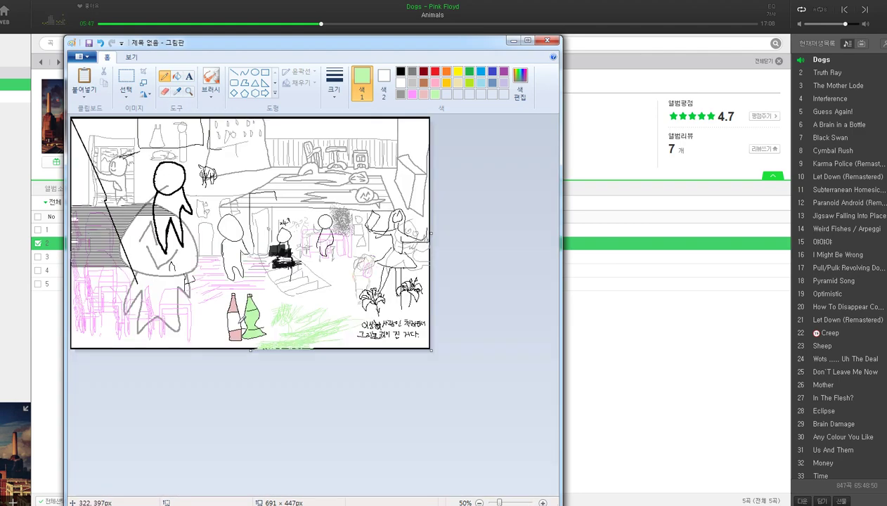
pyautogui.scroll(6, 232, 232)
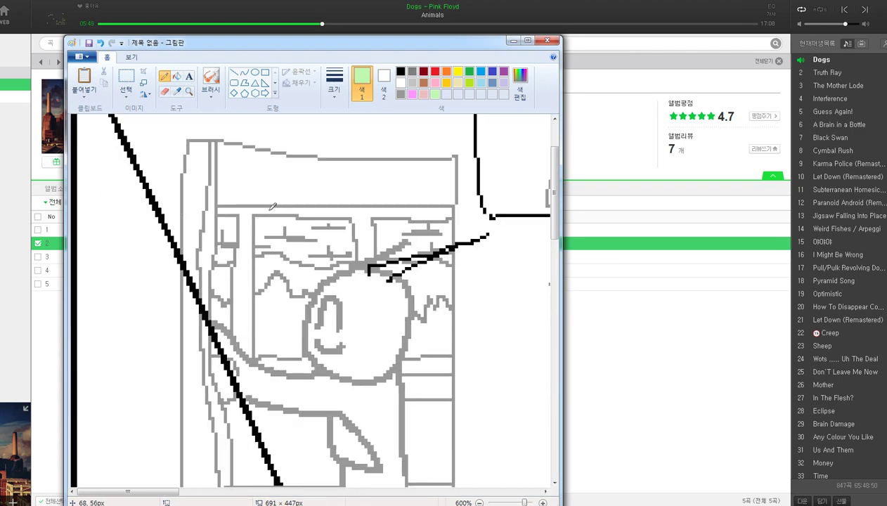
pyautogui.scroll(1, 209, 185)
pyautogui.scroll(-8, 83, 166)
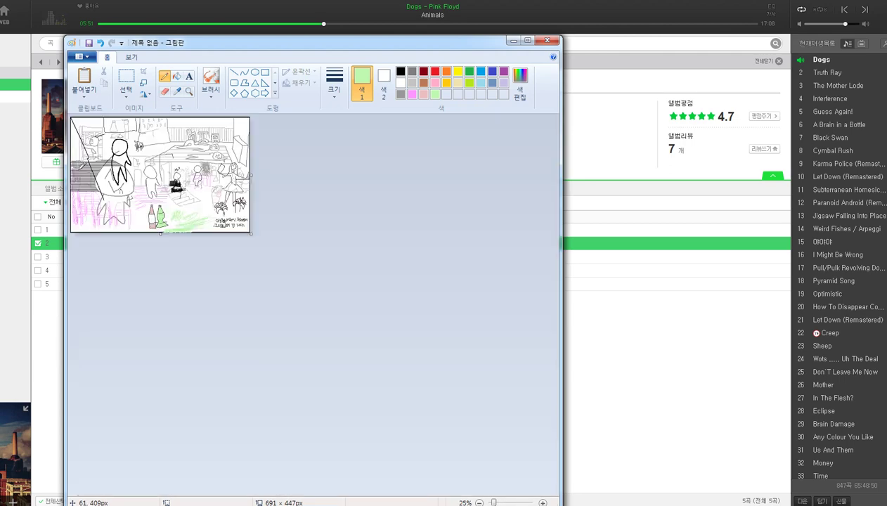
pyautogui.scroll(4, 88, 172)
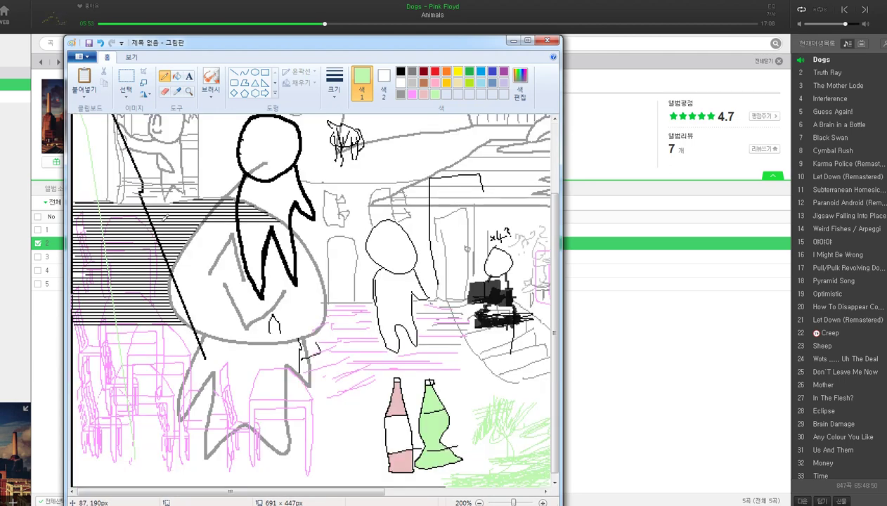
pyautogui.hotkey('ctrl', 'z')
# Step: Set the pencil to the thickest line width and change the drawing colour to black
pyautogui.scroll(3, 189, 228)
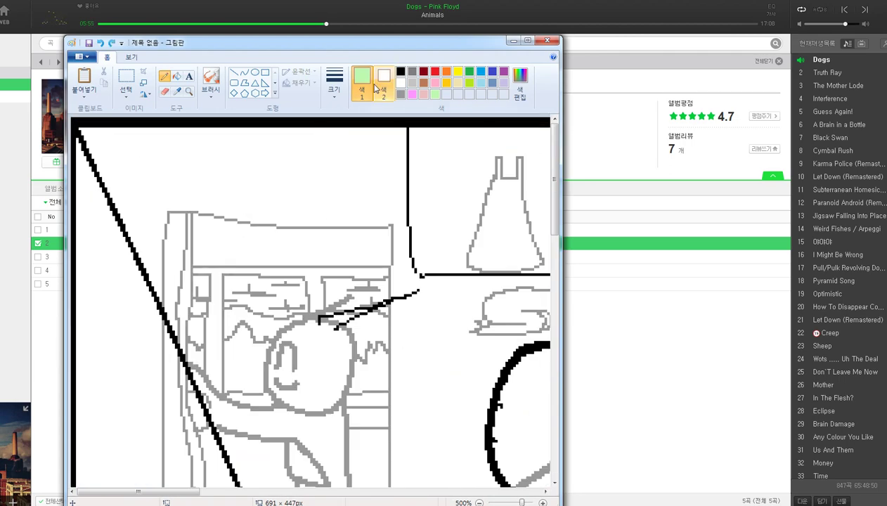
pyautogui.click(334, 83)
pyautogui.click(343, 176)
pyautogui.scroll(3, 38, 276)
pyautogui.scroll(-3, 90, 198)
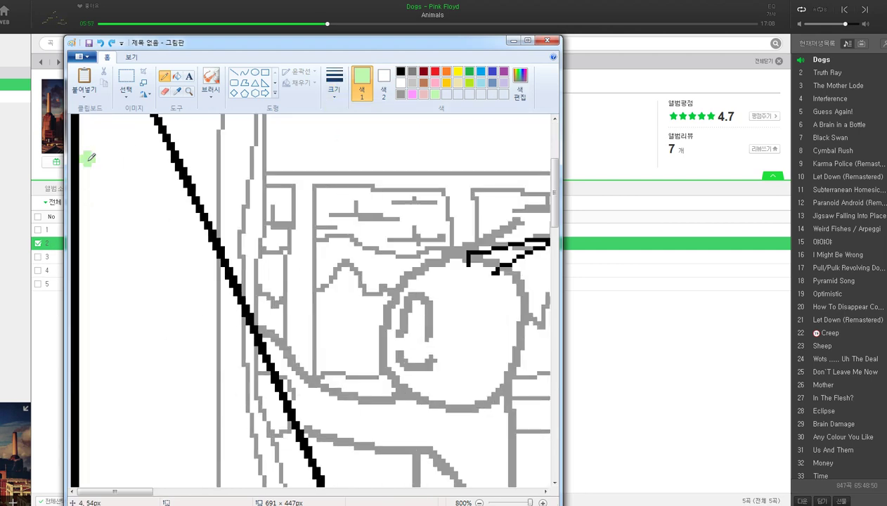
pyautogui.scroll(-10, 83, 132)
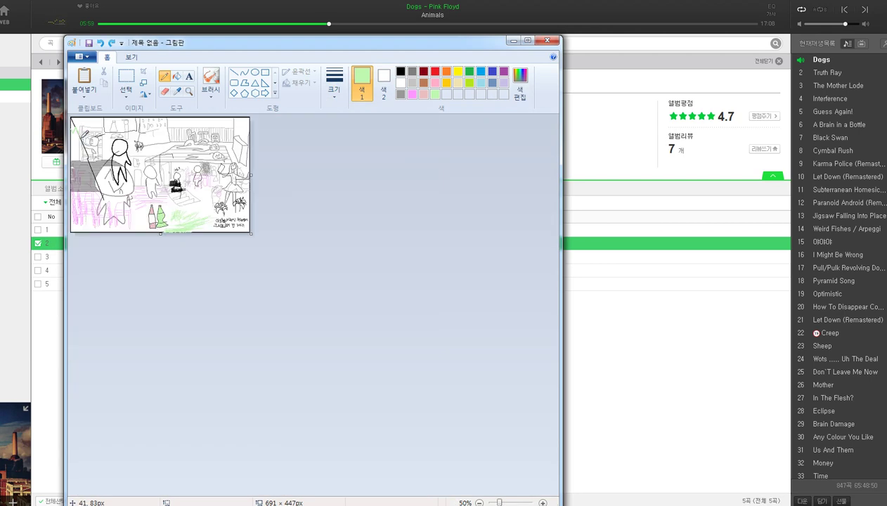
pyautogui.scroll(4, 96, 158)
pyautogui.scroll(-2, 106, 173)
pyautogui.hotkey('ctrl', 'z')
pyautogui.scroll(3, 134, 184)
pyautogui.click(399, 72)
pyautogui.scroll(2, 93, 224)
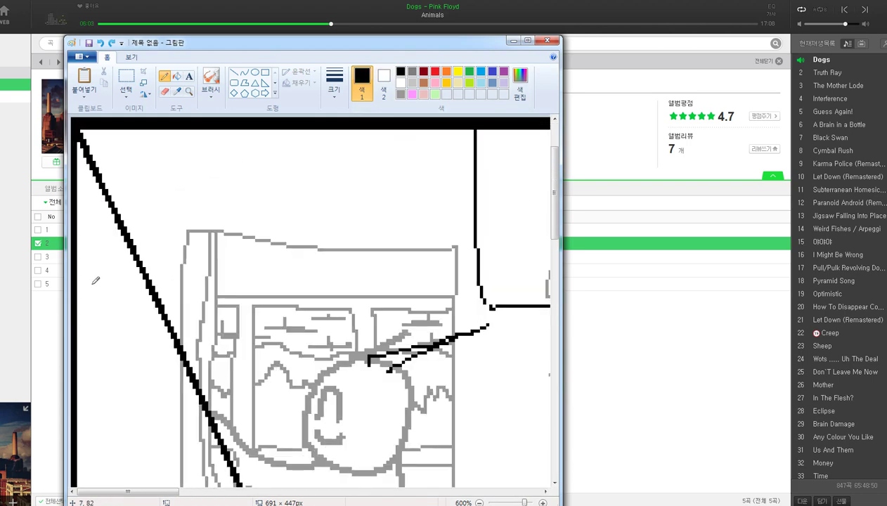
# Step: Draw thick black lines down the picture's left side and one diagonally from its upper-left corner past the bottles
pyautogui.scroll(-5, 90, 197)
pyautogui.scroll(4, 94, 289)
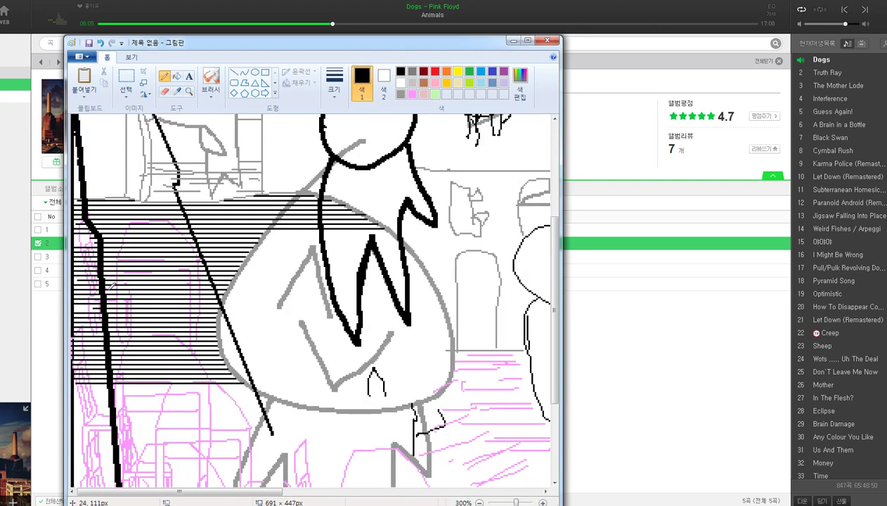
pyautogui.scroll(-1, 99, 284)
pyautogui.scroll(2, 101, 281)
pyautogui.scroll(-6, 106, 274)
pyautogui.scroll(4, 107, 274)
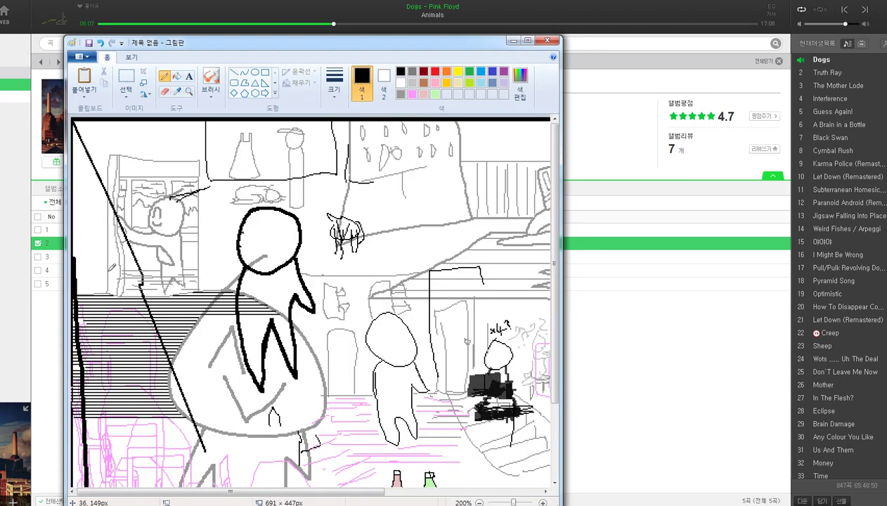
pyautogui.scroll(-5, 119, 267)
pyautogui.scroll(8, 98, 267)
pyautogui.scroll(-5, 95, 267)
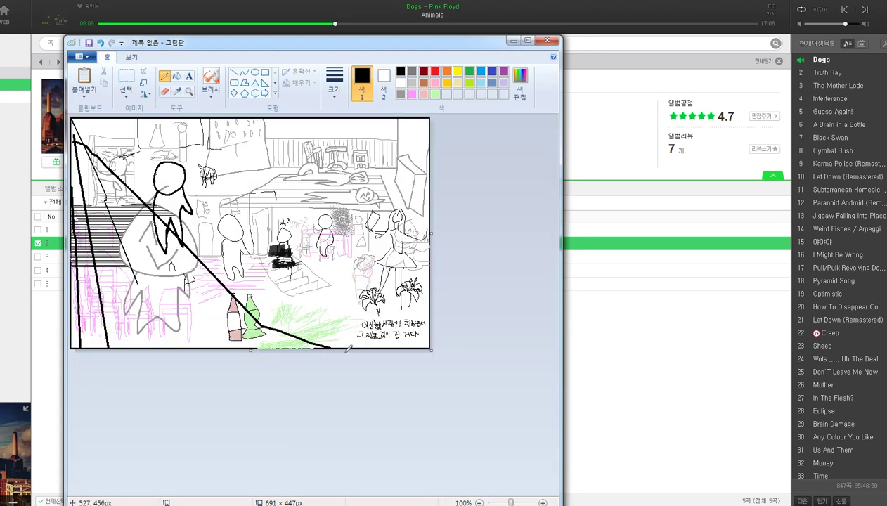
# Step: Draw two long thick black lines from the upper-left corner to the right edge, plus short strokes radiating at the corner
pyautogui.scroll(5, 98, 271)
pyautogui.scroll(-8, 443, 288)
pyautogui.scroll(6, 443, 288)
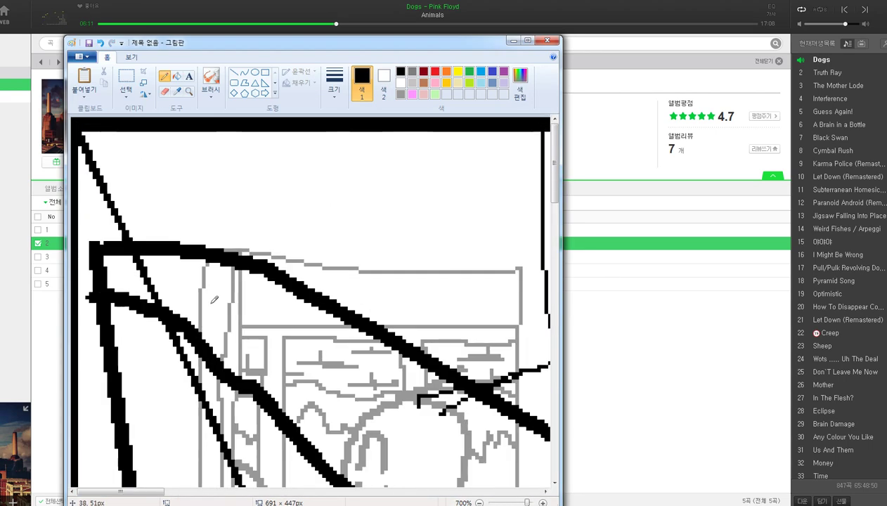
pyautogui.scroll(-7, 444, 211)
pyautogui.scroll(3, 446, 194)
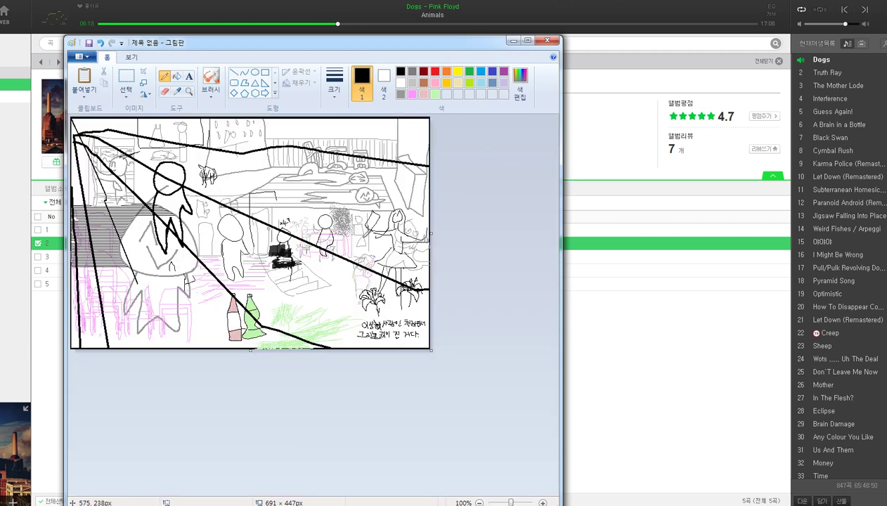
pyautogui.scroll(2, 386, 273)
pyautogui.scroll(-2, 374, 265)
pyautogui.scroll(6, 114, 278)
pyautogui.moveTo(94, 251); pyautogui.dragTo(74, 194)
pyautogui.moveTo(108, 243)
pyautogui.mouseDown()
pyautogui.moveTo(137, 149)
pyautogui.moveTo(255, 133)
pyautogui.mouseUp()
# Step: Draw loose thick black curves over the middle figures, the dancer and the ground above the handwritten text
pyautogui.scroll(-3, 182, 202)
pyautogui.moveTo(184, 223); pyautogui.dragTo(329, 290)
pyautogui.moveTo(308, 324)
pyautogui.mouseDown()
pyautogui.moveTo(353, 314)
pyautogui.moveTo(291, 305)
pyautogui.mouseUp()
pyautogui.moveTo(322, 201)
pyautogui.mouseDown()
pyautogui.moveTo(391, 246)
pyautogui.moveTo(391, 284)
pyautogui.mouseUp()
pyautogui.moveTo(397, 306); pyautogui.dragTo(368, 324)
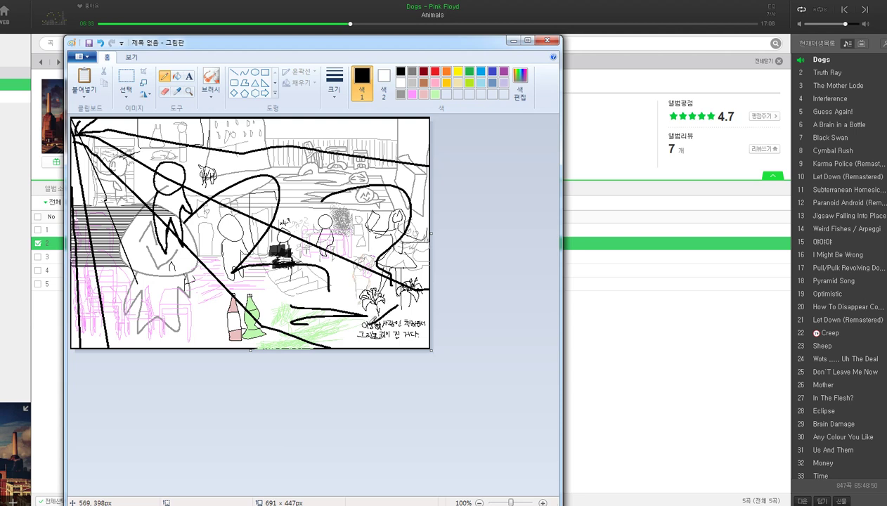
pyautogui.moveTo(109, 271); pyautogui.dragTo(157, 292)
pyautogui.moveTo(153, 314); pyautogui.dragTo(168, 316)
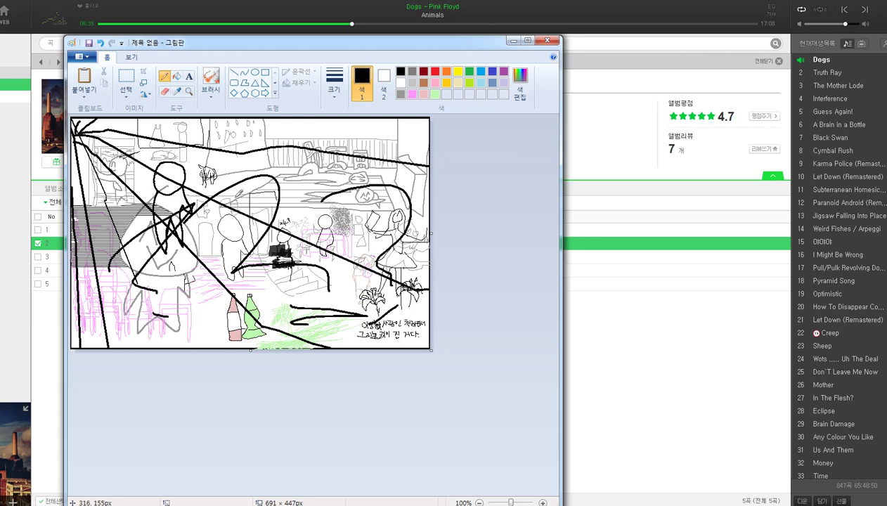
pyautogui.hotkey('ctrl', 'z')
pyautogui.hotkey('ctrl', 'z')
# Step: Add a long thick black curve sweeping from the middle figure to the right edge and back down toward the green scribble
pyautogui.moveTo(205, 243)
pyautogui.mouseDown()
pyautogui.moveTo(237, 217)
pyautogui.moveTo(261, 305)
pyautogui.moveTo(332, 342)
pyautogui.mouseUp()
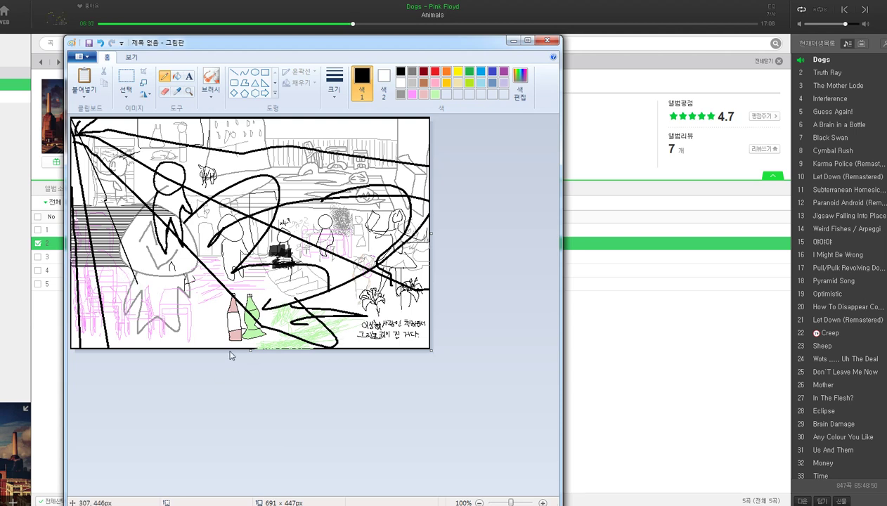
# Step: Undo the recent thick black strokes back to the diagonal line that runs past the bottles
pyautogui.hotkey('ctrl', 'z')
pyautogui.hotkey('ctrl', 'z')
pyautogui.hotkey('ctrl', 'z')
pyautogui.hotkey('ctrl', 'z')
pyautogui.hotkey('ctrl', 'z')
pyautogui.hotkey('ctrl', 'z')
pyautogui.hotkey('ctrl', 'z')
pyautogui.hotkey('ctrl', 'z')
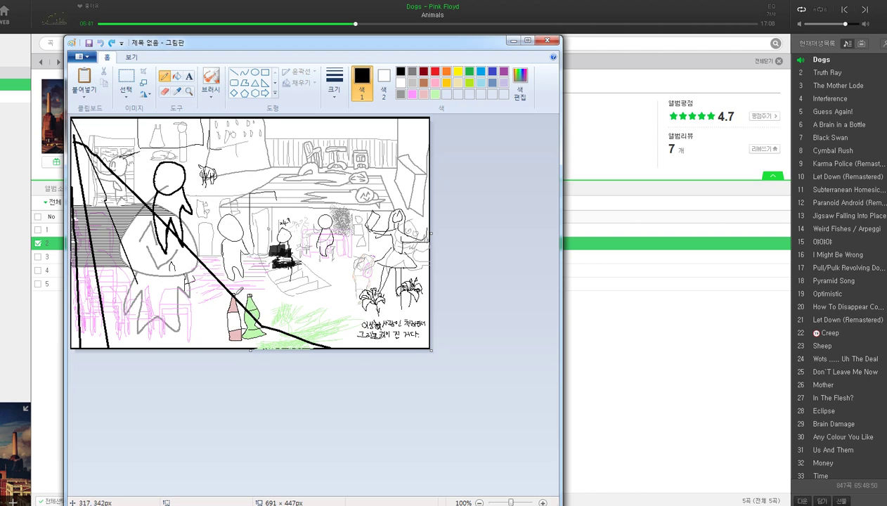
pyautogui.scroll(1, 259, 288)
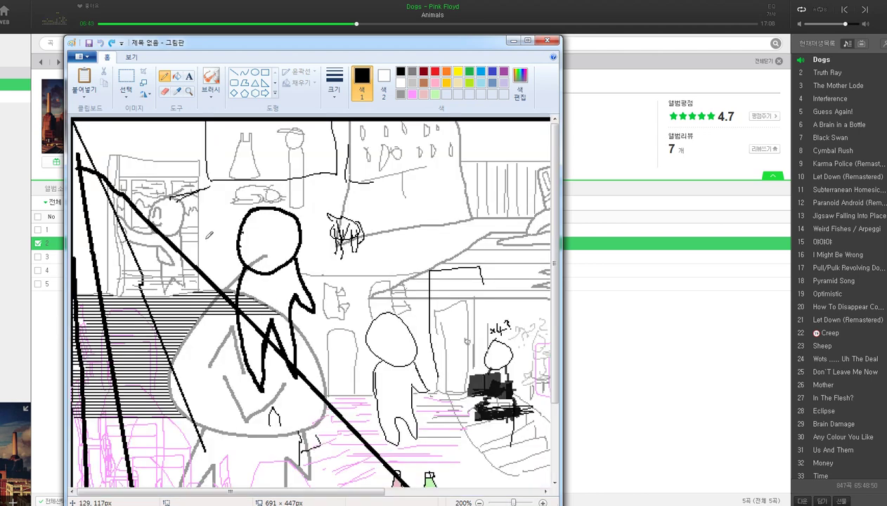
pyautogui.scroll(-1, 241, 300)
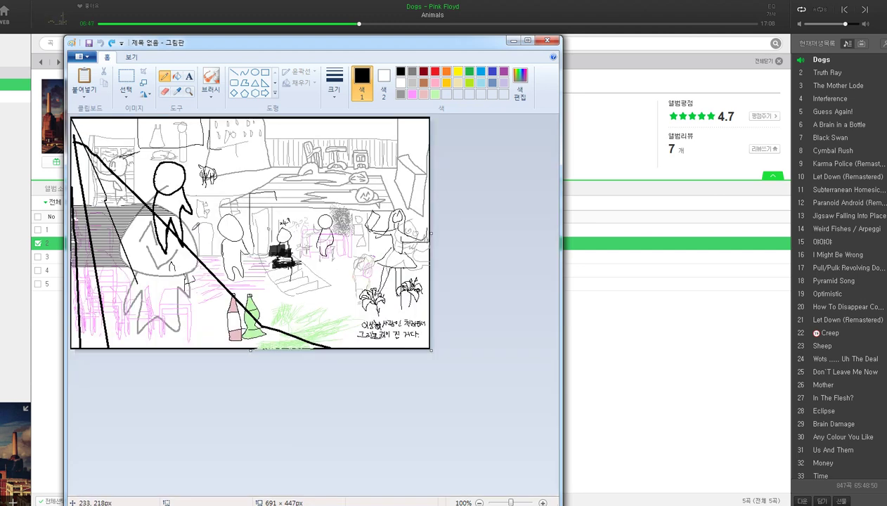
pyautogui.hotkey('ctrl', 'y')
pyautogui.hotkey('ctrl', 'z')
pyautogui.scroll(1, 192, 230)
pyautogui.scroll(-2, 192, 231)
pyautogui.scroll(-1, 192, 230)
# Step: Redo all of the undone thick black lines and curves
pyautogui.click(113, 44)
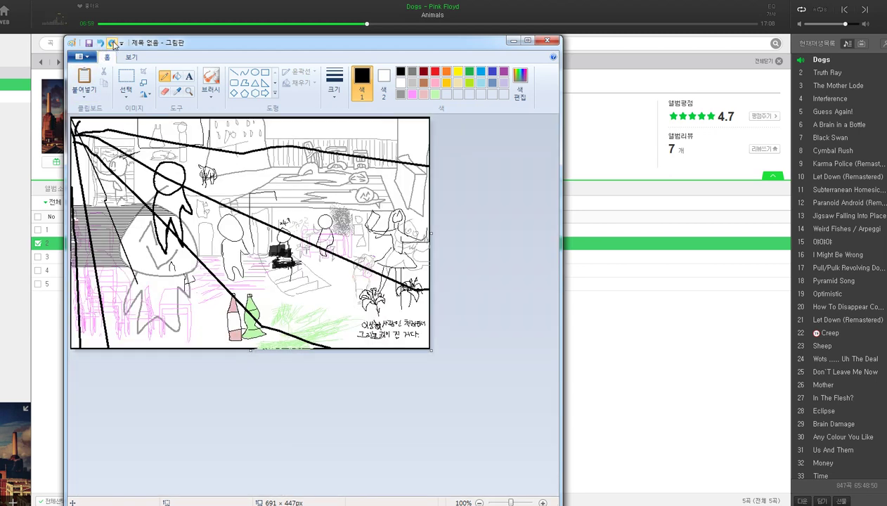
pyautogui.click(113, 43)
pyautogui.click(112, 44)
pyautogui.click(113, 44)
pyautogui.click(113, 44)
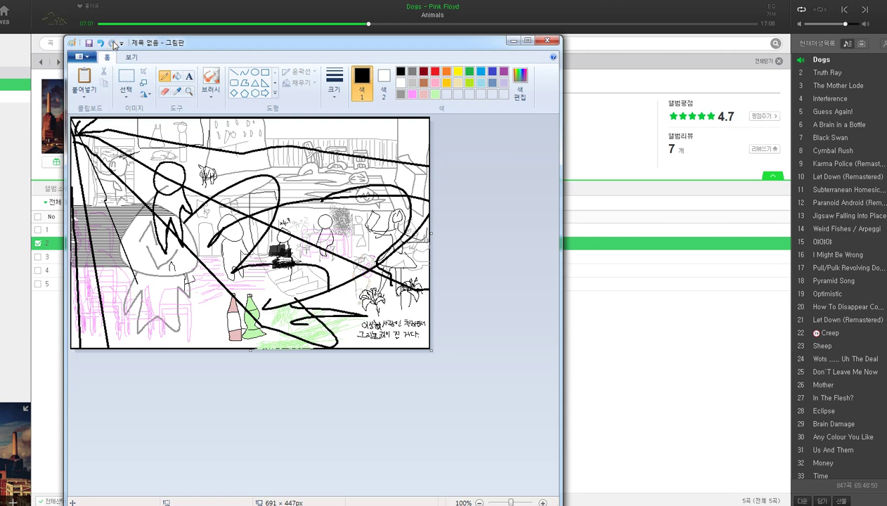
# Step: Undo the thick black curves over the middle and right figures and the lines running to the right edge
pyautogui.click(102, 43)
pyautogui.click(102, 44)
pyautogui.click(102, 44)
pyautogui.click(102, 43)
pyautogui.click(102, 44)
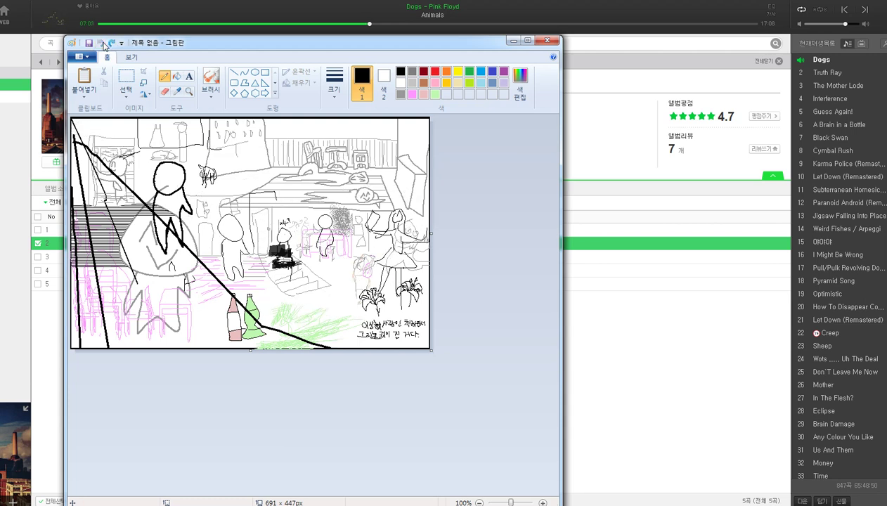
# Step: Delete the upper parts of the two thick black lines near the left edge, above the striped area, using free-form selections
pyautogui.scroll(3, 97, 142)
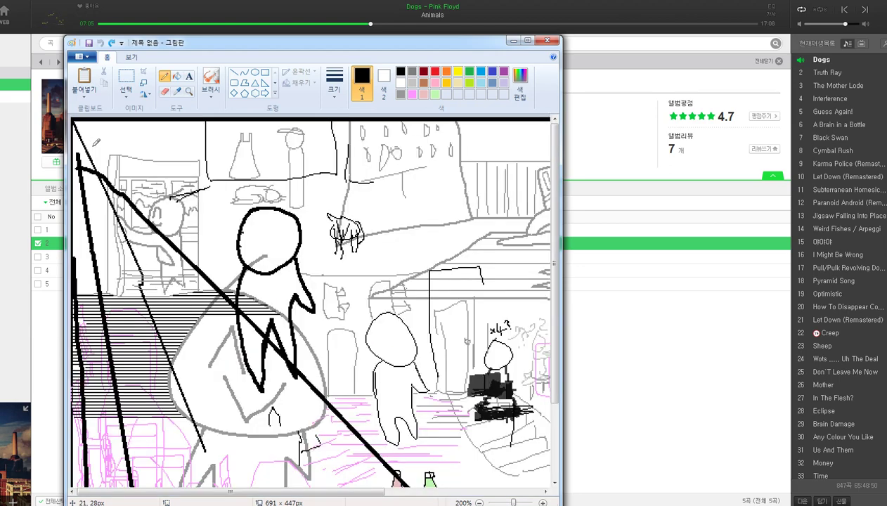
pyautogui.scroll(-3, 96, 142)
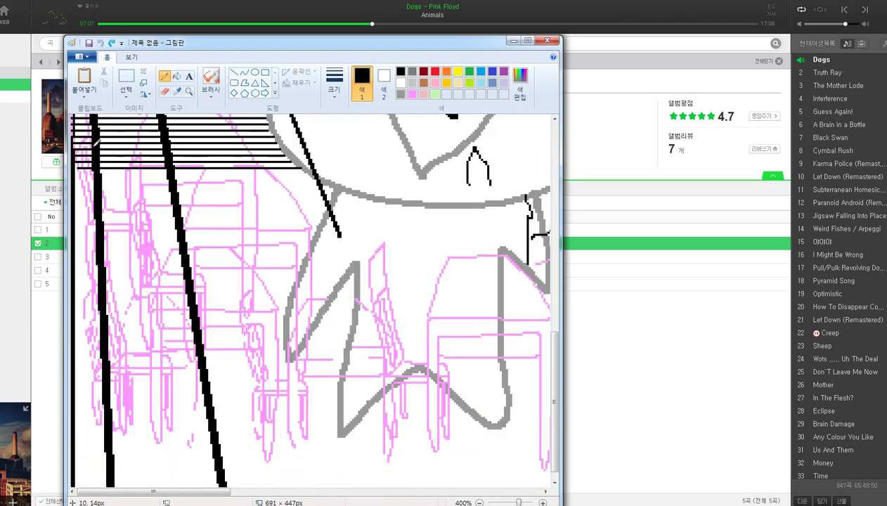
pyautogui.scroll(5, 102, 164)
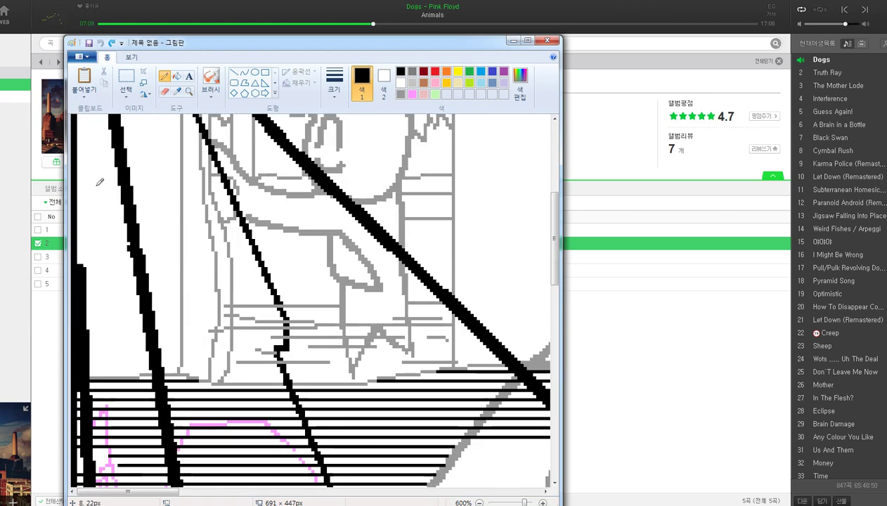
pyautogui.click(127, 97)
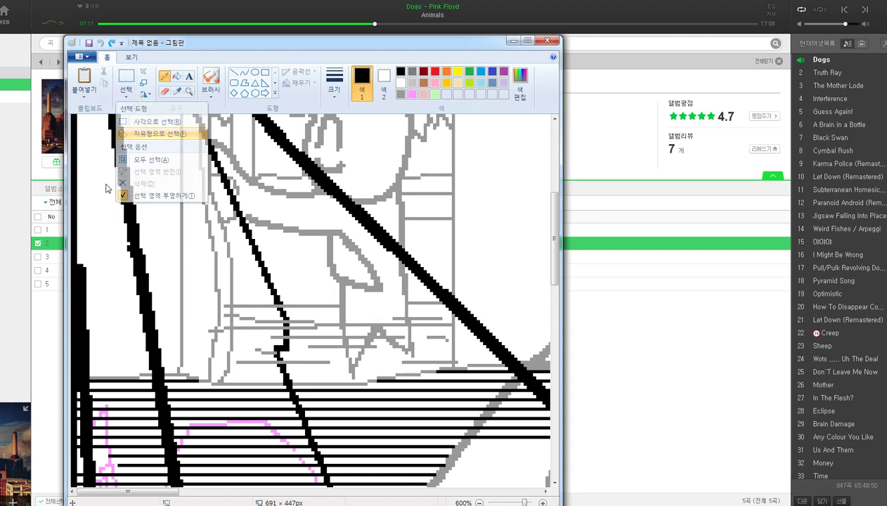
pyautogui.click(155, 134)
pyautogui.moveTo(79, 246)
pyautogui.mouseDown()
pyautogui.moveTo(83, 371)
pyautogui.moveTo(83, 257)
pyautogui.mouseUp()
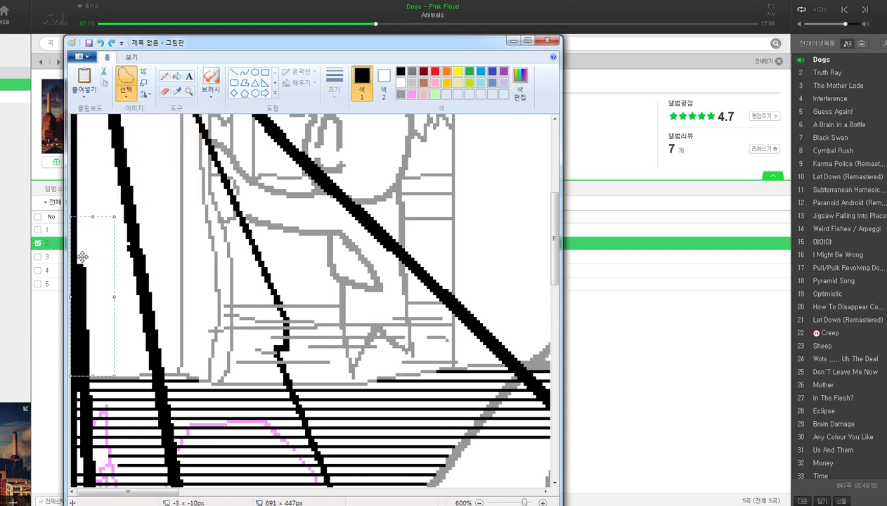
pyautogui.press('Delete')
pyautogui.scroll(3, 89, 254)
pyautogui.moveTo(86, 201)
pyautogui.mouseDown()
pyautogui.moveTo(114, 345)
pyautogui.moveTo(140, 367)
pyautogui.moveTo(161, 350)
pyautogui.moveTo(151, 292)
pyautogui.moveTo(91, 224)
pyautogui.mouseUp()
pyautogui.scroll(-3, 92, 257)
pyautogui.rightClick(99, 268)
pyautogui.click(125, 274)
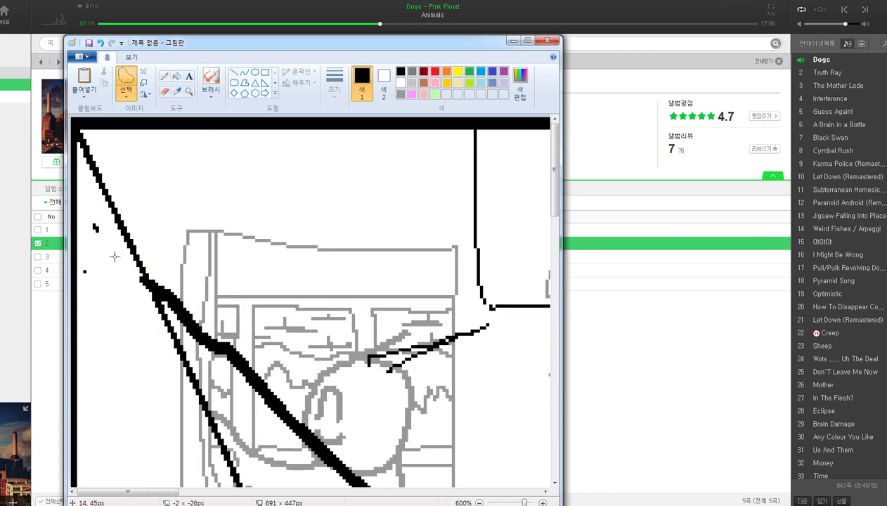
# Step: Delete the upper end of the thick diagonal line and its section between the window figure and the striped area
pyautogui.moveTo(149, 275)
pyautogui.mouseDown()
pyautogui.moveTo(172, 314)
pyautogui.moveTo(169, 253)
pyautogui.mouseUp()
pyautogui.rightClick(172, 296)
pyautogui.click(189, 303)
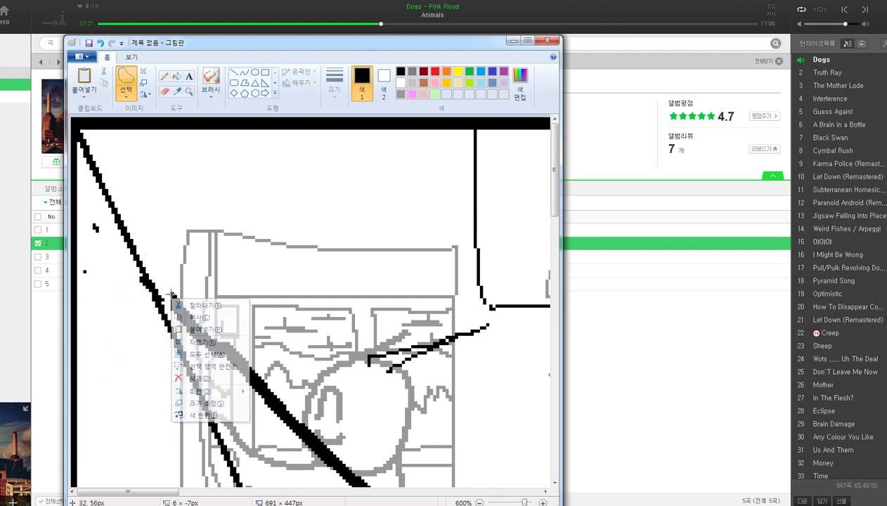
pyautogui.scroll(-3, 276, 285)
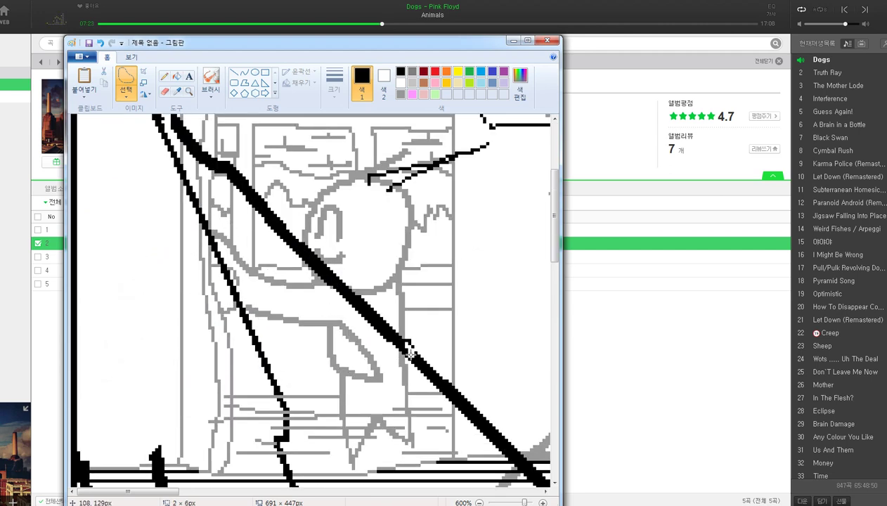
pyautogui.scroll(-2, 428, 315)
pyautogui.moveTo(327, 296)
pyautogui.mouseDown()
pyautogui.moveTo(329, 324)
pyautogui.moveTo(359, 340)
pyautogui.moveTo(353, 284)
pyautogui.mouseUp()
pyautogui.rightClick(335, 301)
pyautogui.click(353, 309)
pyautogui.scroll(-1, 130, 260)
pyautogui.scroll(-1, 130, 260)
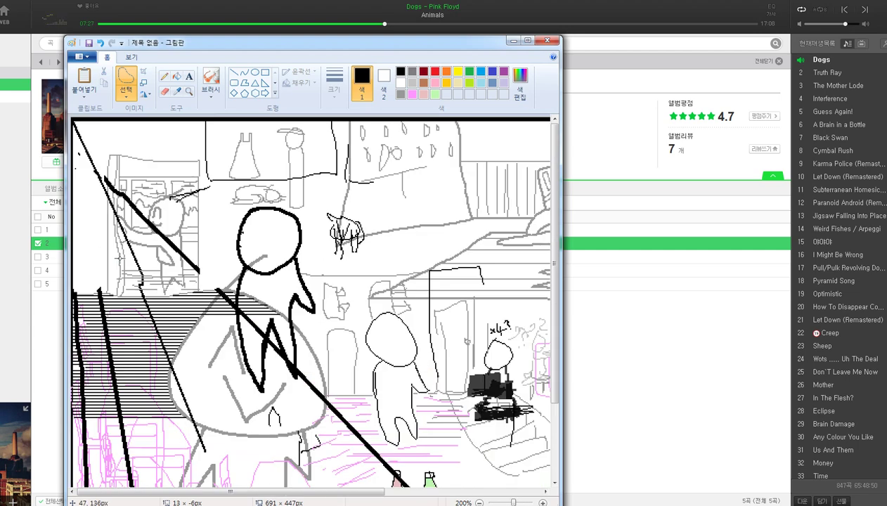
pyautogui.scroll(1, 282, 316)
pyautogui.scroll(-1, 302, 352)
pyautogui.scroll(-1, 322, 386)
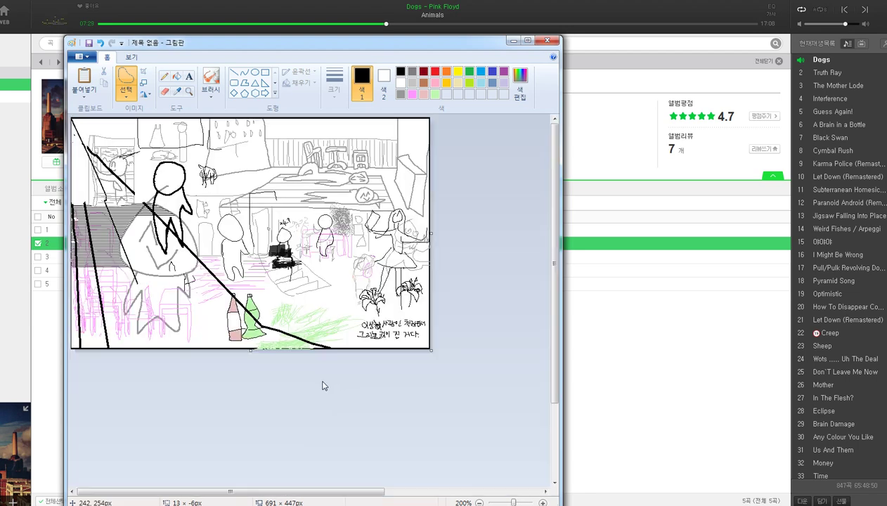
# Step: Delete the thick diagonal line's sections between the large round figure and the red bottle and between the two bottles
pyautogui.scroll(2, 323, 386)
pyautogui.moveTo(265, 490); pyautogui.dragTo(444, 490)
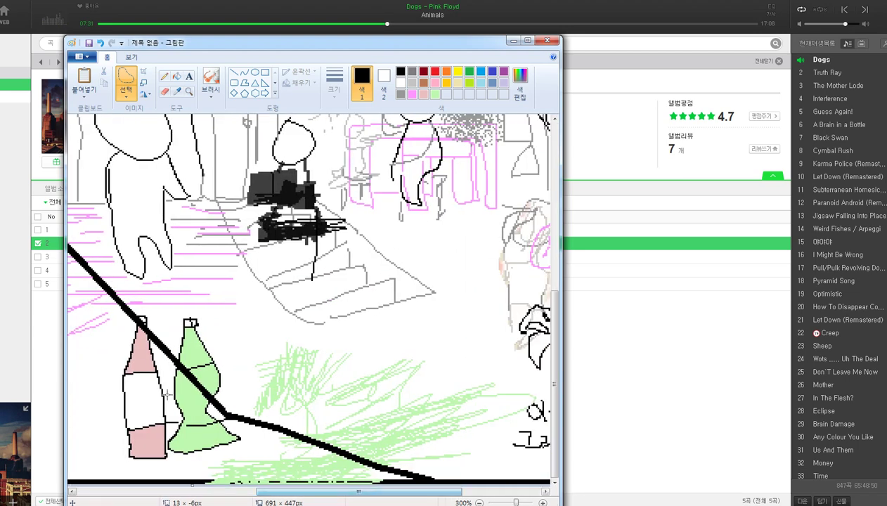
pyautogui.moveTo(172, 366)
pyautogui.mouseDown()
pyautogui.moveTo(161, 323)
pyautogui.moveTo(131, 328)
pyautogui.moveTo(128, 302)
pyautogui.moveTo(106, 269)
pyautogui.moveTo(69, 248)
pyautogui.moveTo(69, 282)
pyautogui.mouseUp()
pyautogui.rightClick(159, 340)
pyautogui.press('d')
pyautogui.press('Delete')
pyautogui.moveTo(270, 490); pyautogui.dragTo(194, 489)
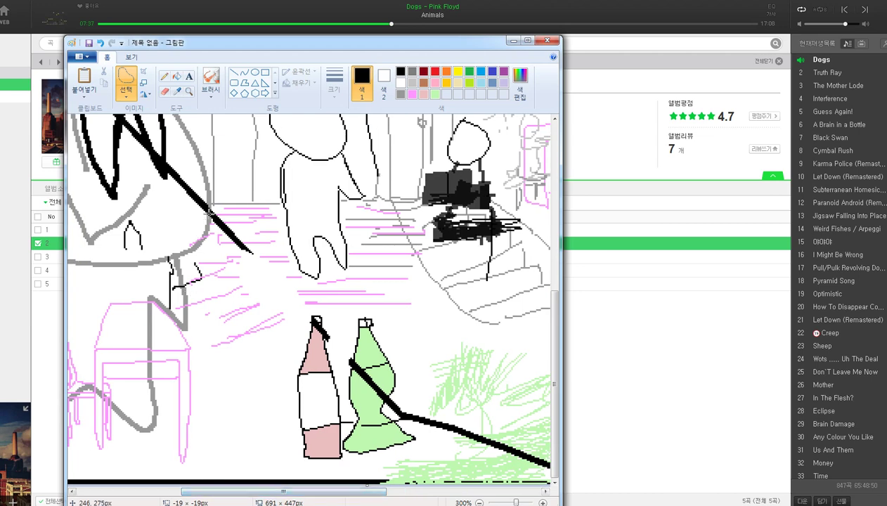
pyautogui.moveTo(209, 214)
pyautogui.mouseDown()
pyautogui.moveTo(219, 247)
pyautogui.moveTo(232, 223)
pyautogui.moveTo(213, 217)
pyautogui.mouseUp()
pyautogui.rightClick(217, 222)
pyautogui.click(246, 310)
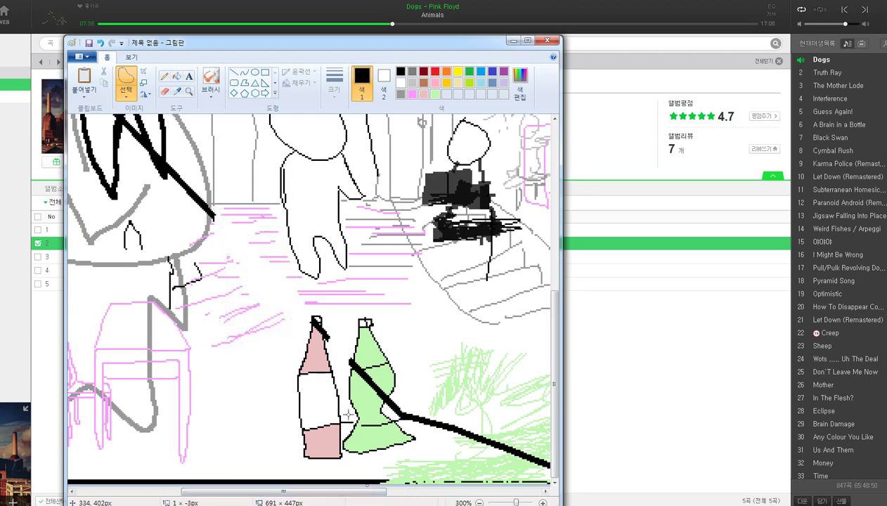
# Step: Delete the thick diagonal line's remaining sections from beside the green bottle through the green grass scribble
pyautogui.moveTo(386, 401)
pyautogui.mouseDown()
pyautogui.moveTo(453, 440)
pyautogui.moveTo(459, 422)
pyautogui.moveTo(408, 398)
pyautogui.mouseUp()
pyautogui.rightClick(416, 405)
pyautogui.press('d')
pyautogui.moveTo(389, 494); pyautogui.dragTo(462, 493)
pyautogui.moveTo(413, 465)
pyautogui.mouseDown()
pyautogui.moveTo(443, 471)
pyautogui.moveTo(390, 455)
pyautogui.moveTo(392, 490)
pyautogui.moveTo(366, 490)
pyautogui.mouseUp()
pyautogui.rightClick(392, 469)
pyautogui.press('d')
pyautogui.rightClick(406, 469)
pyautogui.press('d')
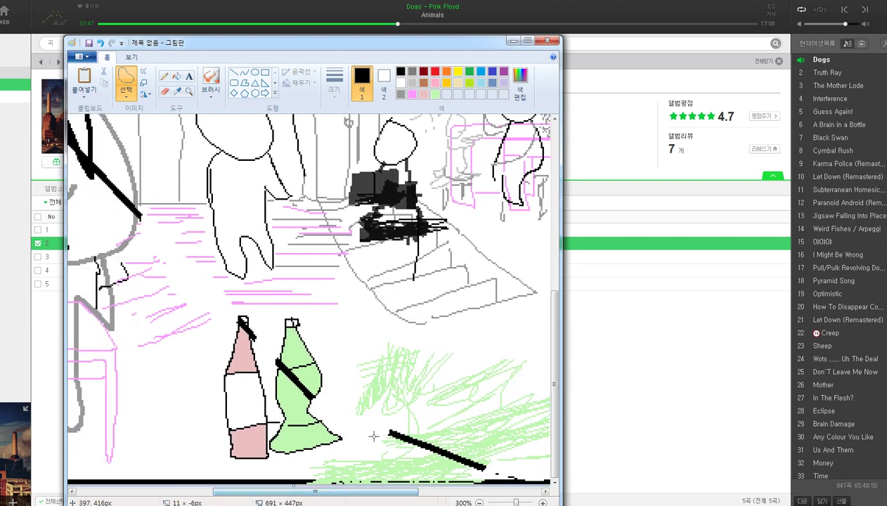
pyautogui.moveTo(384, 430)
pyautogui.mouseDown()
pyautogui.moveTo(478, 467)
pyautogui.moveTo(392, 446)
pyautogui.moveTo(485, 465)
pyautogui.moveTo(383, 430)
pyautogui.mouseUp()
pyautogui.rightClick(398, 446)
pyautogui.click(425, 402)
# Step: Delete the lower parts of the two thick black lines over the pink table and chairs below the striped area
pyautogui.moveTo(411, 491); pyautogui.dragTo(274, 492)
pyautogui.moveTo(92, 472)
pyautogui.mouseDown()
pyautogui.moveTo(151, 465)
pyautogui.moveTo(185, 474)
pyautogui.moveTo(178, 406)
pyautogui.moveTo(120, 439)
pyautogui.moveTo(69, 424)
pyautogui.mouseUp()
pyautogui.rightClick(99, 442)
pyautogui.click(122, 398)
pyautogui.scroll(2, 79, 399)
pyautogui.scroll(-3, 79, 398)
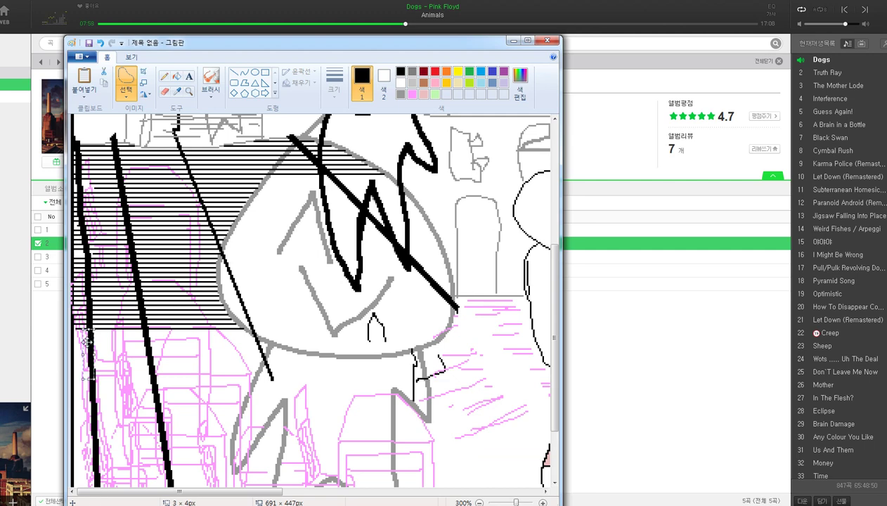
pyautogui.scroll(-3, 89, 351)
pyautogui.moveTo(90, 348)
pyautogui.mouseDown()
pyautogui.moveTo(98, 435)
pyautogui.moveTo(89, 292)
pyautogui.moveTo(100, 432)
pyautogui.moveTo(93, 304)
pyautogui.mouseUp()
pyautogui.rightClick(88, 304)
pyautogui.click(86, 280)
pyautogui.moveTo(82, 242); pyautogui.dragTo(82, 247)
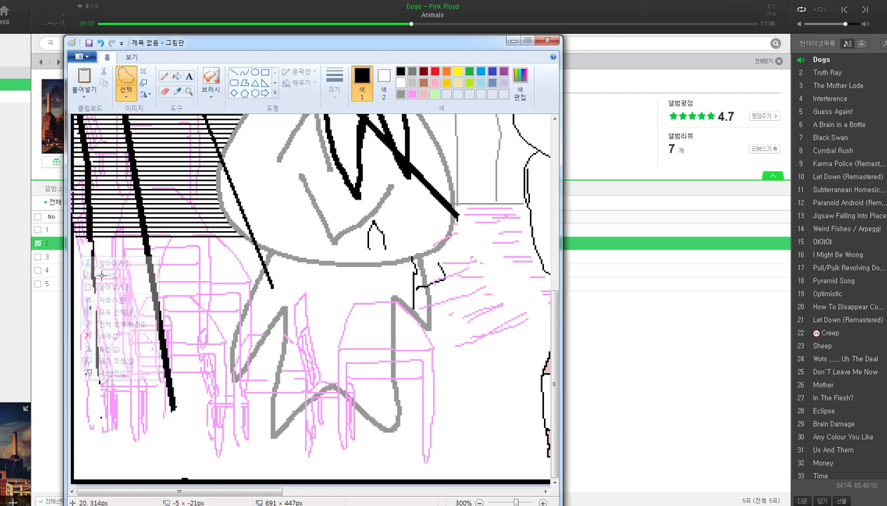
pyautogui.moveTo(145, 246)
pyautogui.mouseDown()
pyautogui.moveTo(173, 418)
pyautogui.moveTo(137, 240)
pyautogui.mouseUp()
pyautogui.rightClick(137, 240)
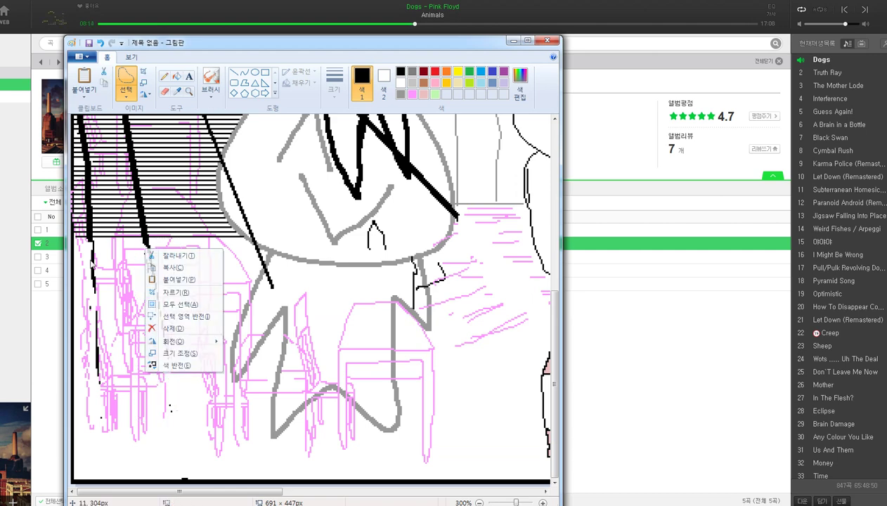
pyautogui.click(169, 354)
pyautogui.scroll(3, 88, 295)
pyautogui.scroll(-1, 93, 276)
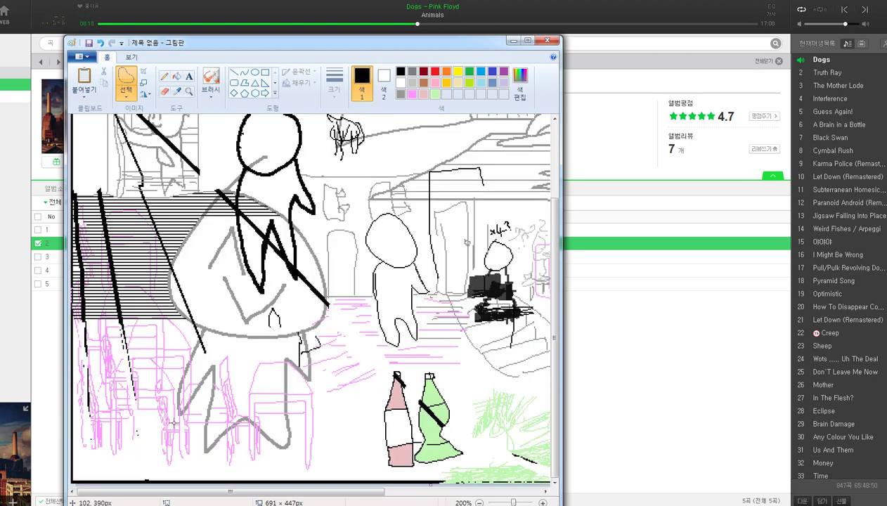
pyautogui.scroll(2, 174, 423)
pyautogui.scroll(-3, 176, 408)
pyautogui.scroll(2, 176, 397)
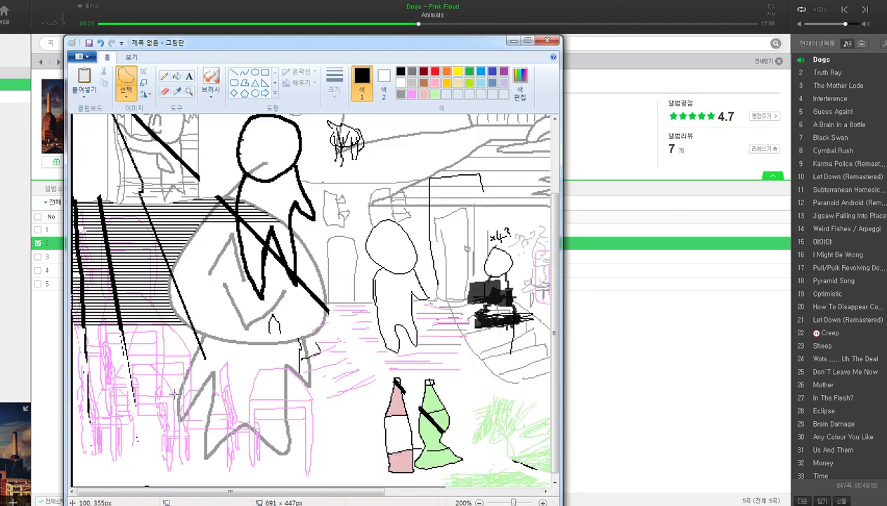
pyautogui.scroll(-2, 172, 393)
pyautogui.scroll(3, 161, 386)
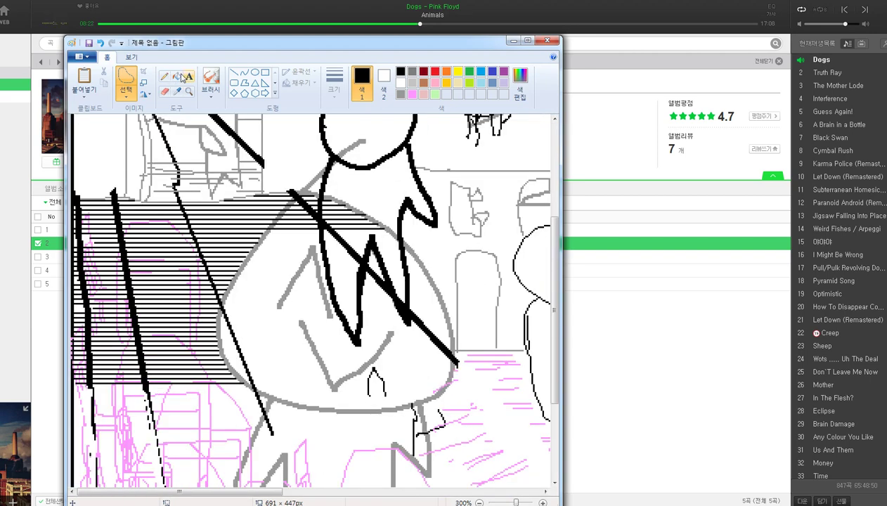
# Step: Paint over the two thick slanted lines in the striped area in white with a thick pencil
pyautogui.scroll(2, 170, 372)
pyautogui.click(170, 78)
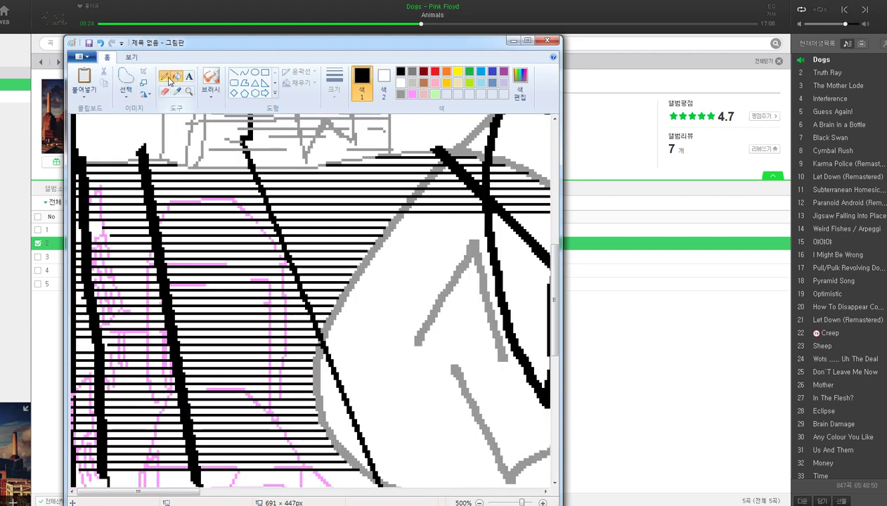
pyautogui.click(334, 79)
pyautogui.click(349, 178)
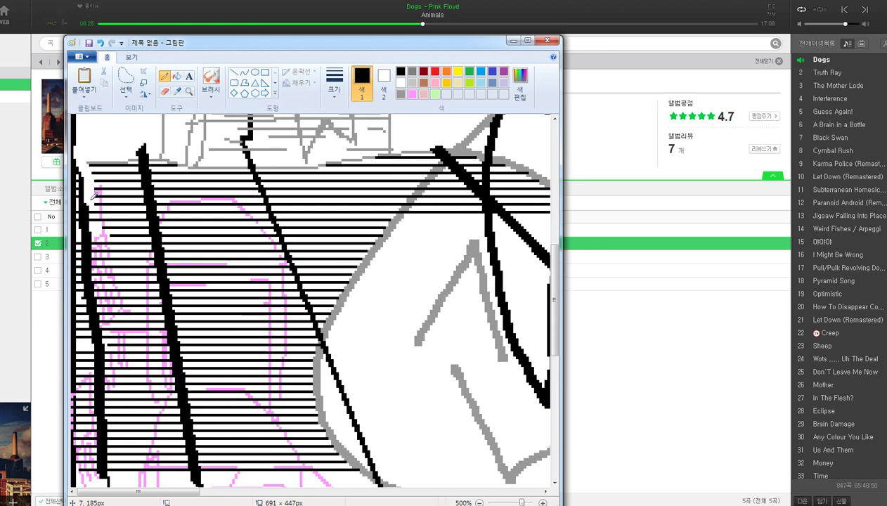
pyautogui.scroll(-1, 95, 196)
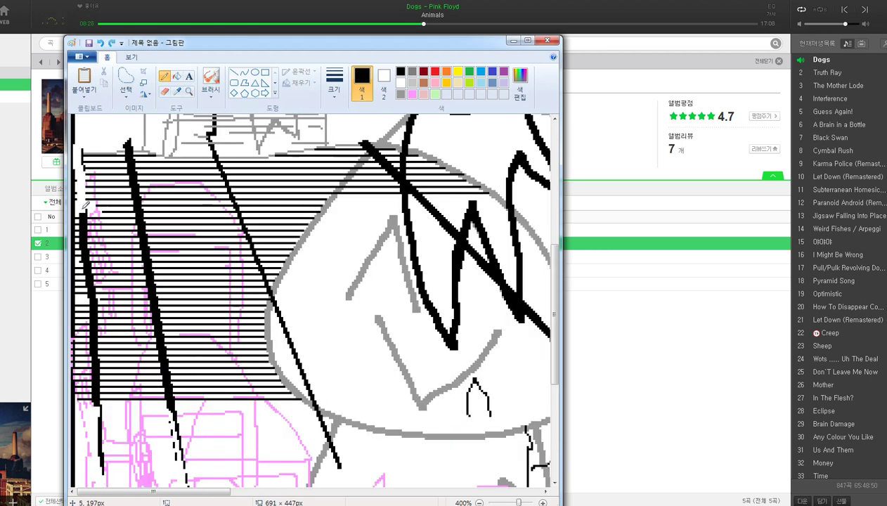
pyautogui.moveTo(85, 204); pyautogui.dragTo(104, 391)
pyautogui.moveTo(127, 137); pyautogui.dragTo(133, 202)
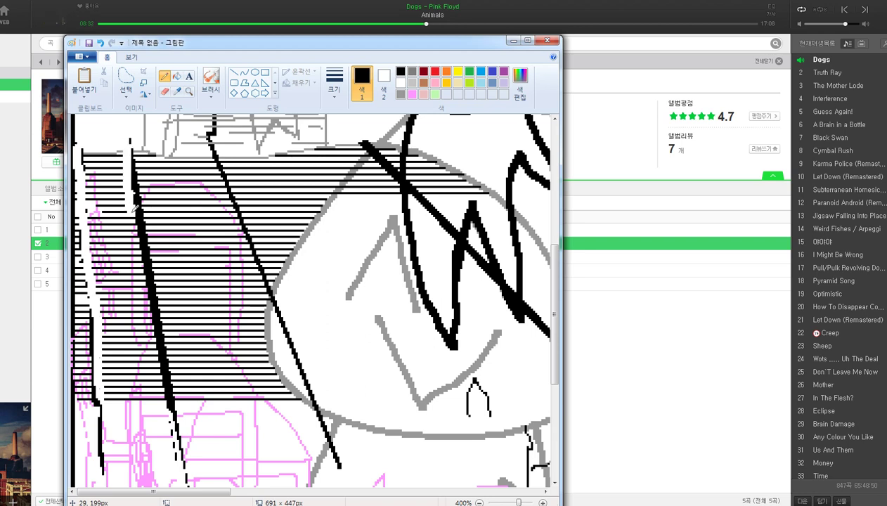
pyautogui.moveTo(128, 132); pyautogui.dragTo(180, 419)
# Step: Paint over the thick diagonal line across the window figure in white
pyautogui.scroll(-1, 163, 316)
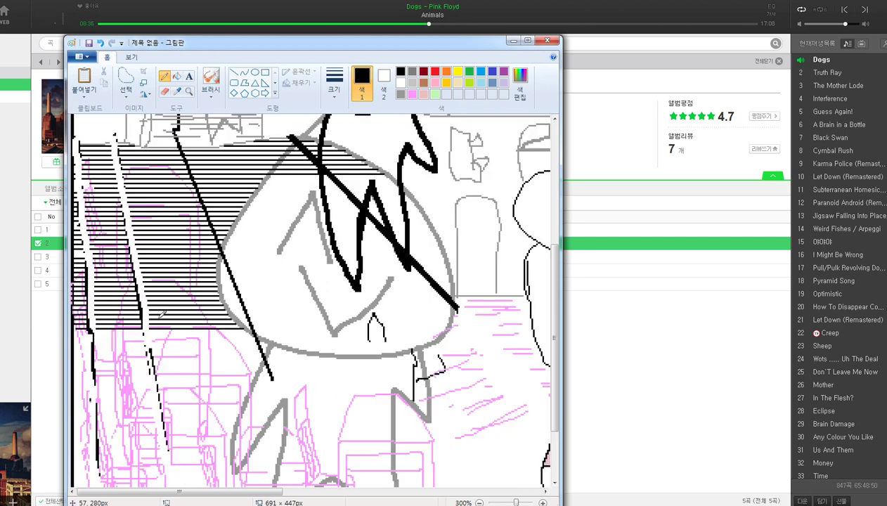
pyautogui.scroll(2, 172, 299)
pyautogui.scroll(2, 239, 232)
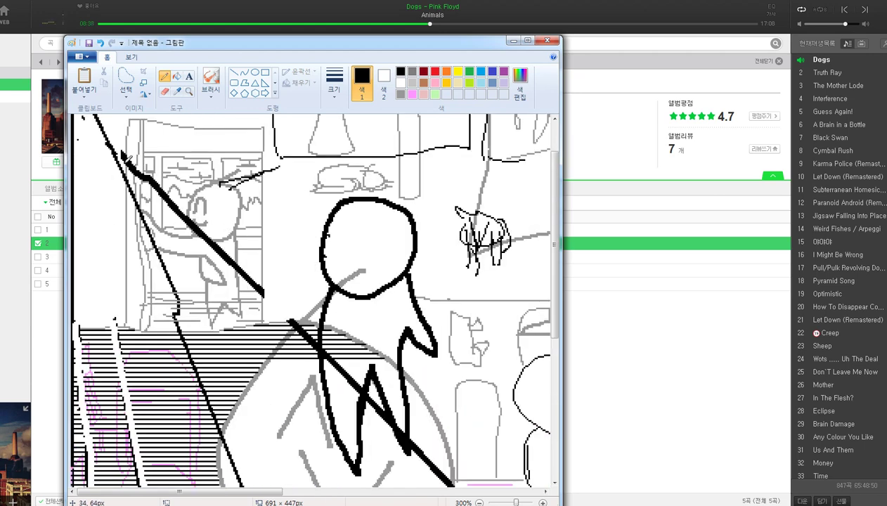
pyautogui.moveTo(123, 155); pyautogui.dragTo(180, 208)
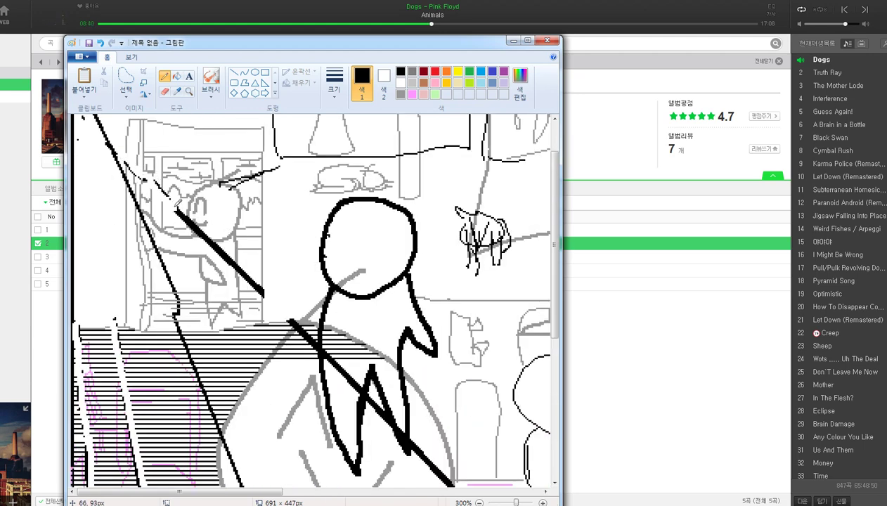
pyautogui.moveTo(214, 238); pyautogui.dragTo(270, 291)
# Step: Whiten the thick diagonal line across the large round figure with short strokes, undoing the misplaced ones
pyautogui.scroll(-3, 291, 290)
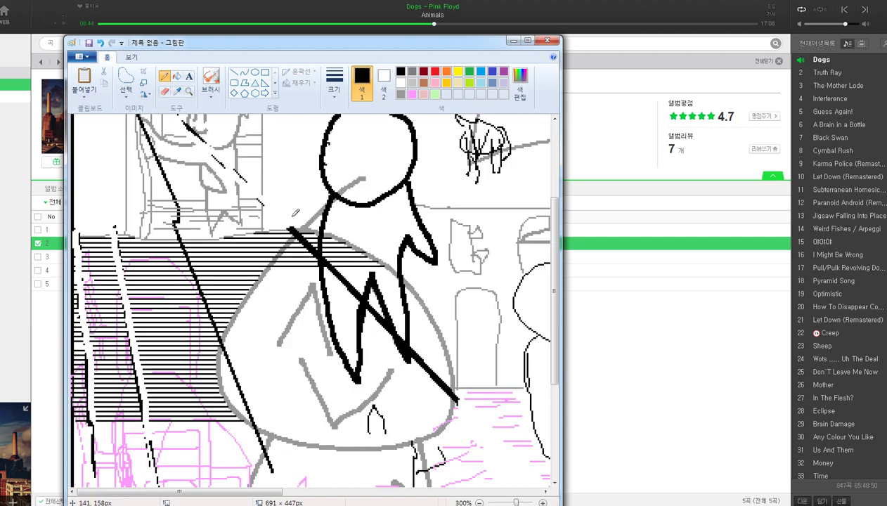
pyautogui.moveTo(294, 228); pyautogui.dragTo(315, 257)
pyautogui.hotkey('ctrl', 'z')
pyautogui.moveTo(293, 224); pyautogui.dragTo(458, 397)
pyautogui.hotkey('ctrl', 'z')
pyautogui.hotkey('ctrl', 'z')
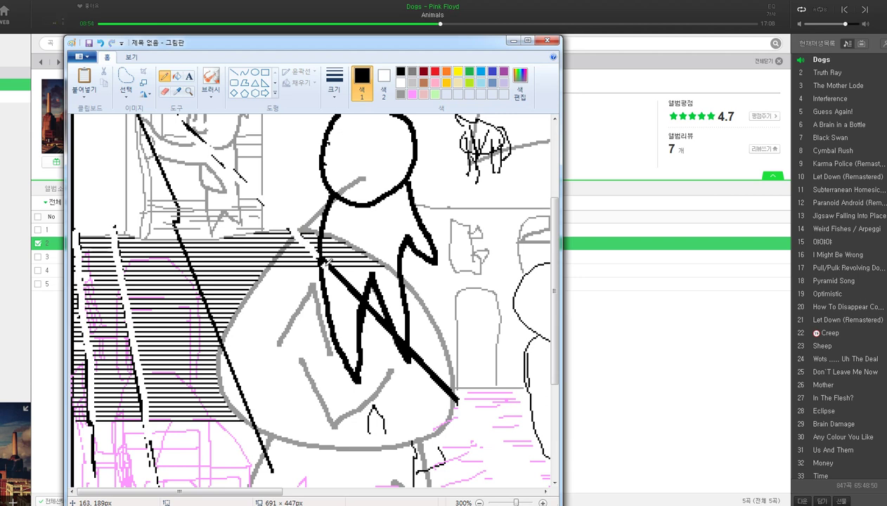
pyautogui.moveTo(327, 262); pyautogui.dragTo(344, 281)
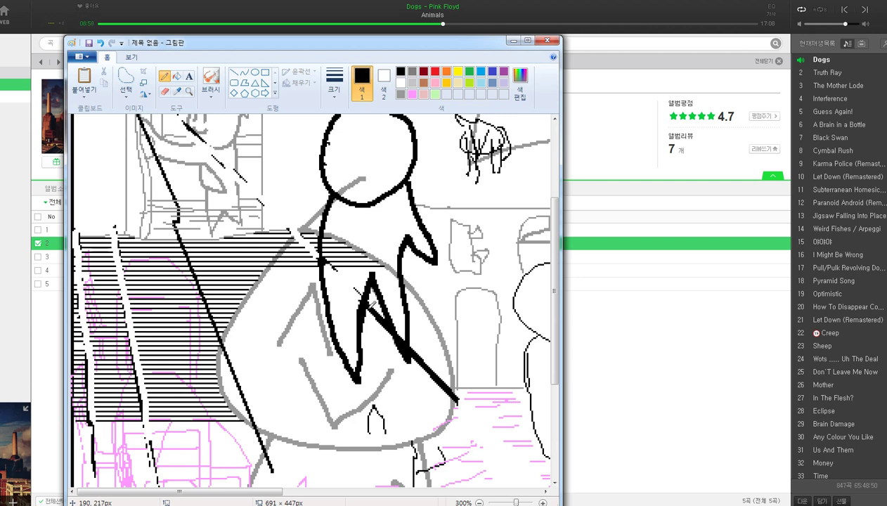
pyautogui.hotkey('ctrl', 'z')
pyautogui.moveTo(417, 346); pyautogui.dragTo(435, 367)
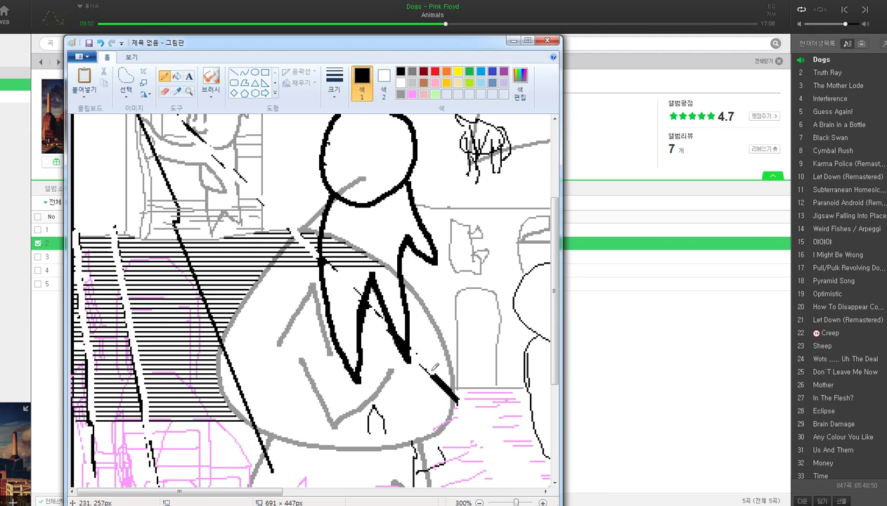
pyautogui.hotkey('ctrl', 'z')
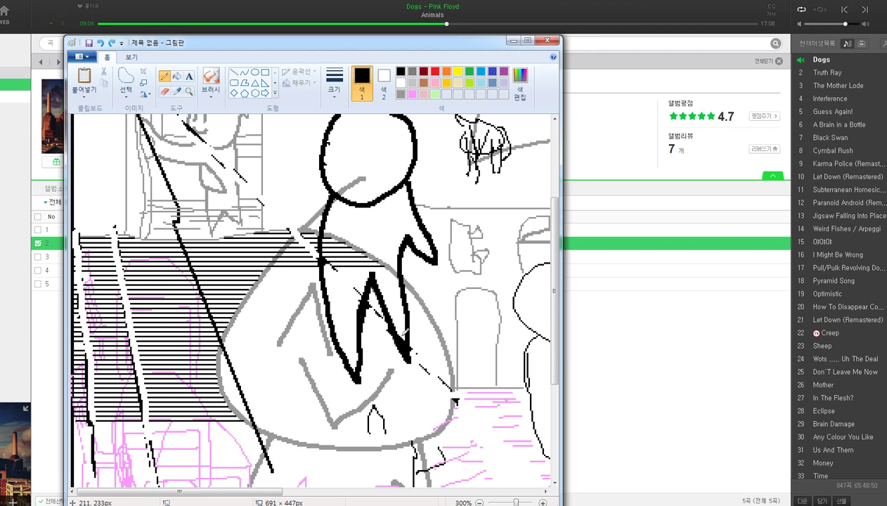
# Step: Switch the pencil to a thinner line size and show the whole drawing
pyautogui.click(327, 77)
pyautogui.click(340, 113)
pyautogui.scroll(-2, 372, 310)
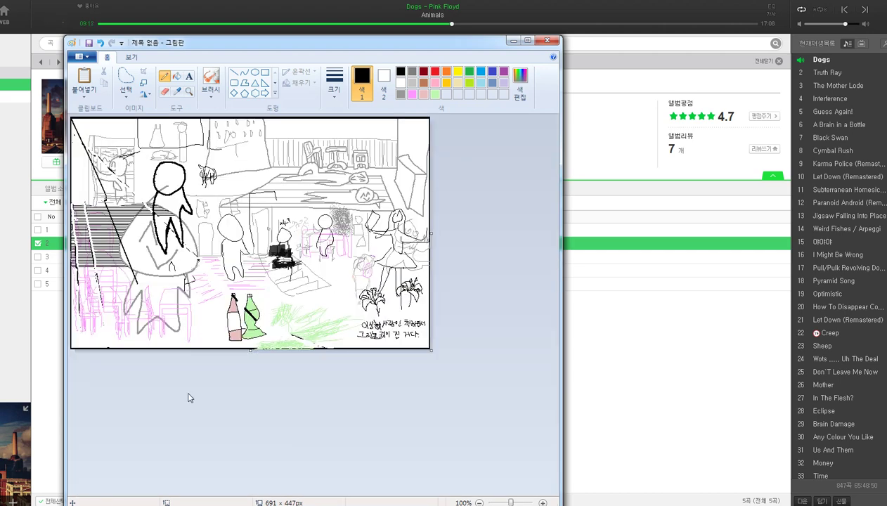
# Step: Cover the black scribble on the pink bottle's neck with a Fill in the bottle's sampled pink
pyautogui.scroll(2, 170, 484)
pyautogui.moveTo(207, 491); pyautogui.dragTo(366, 491)
pyautogui.scroll(1, 225, 355)
pyautogui.moveTo(237, 294); pyautogui.dragTo(237, 286)
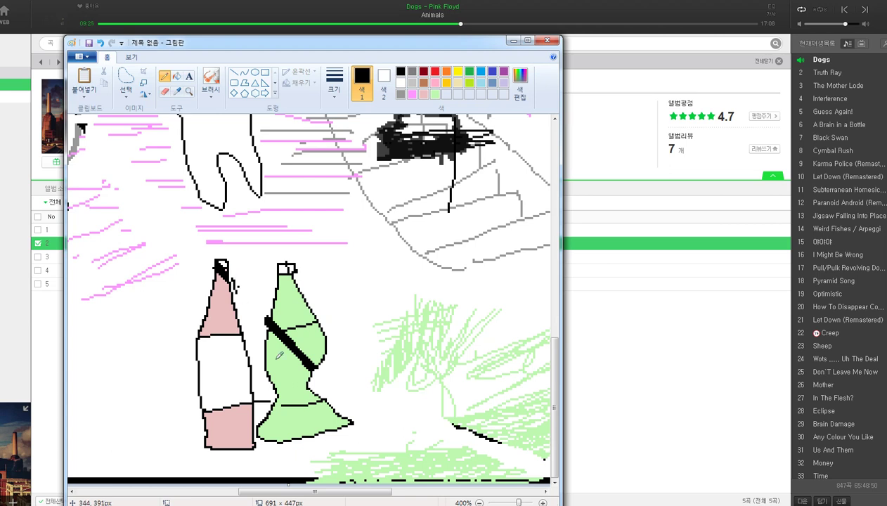
pyautogui.click(176, 76)
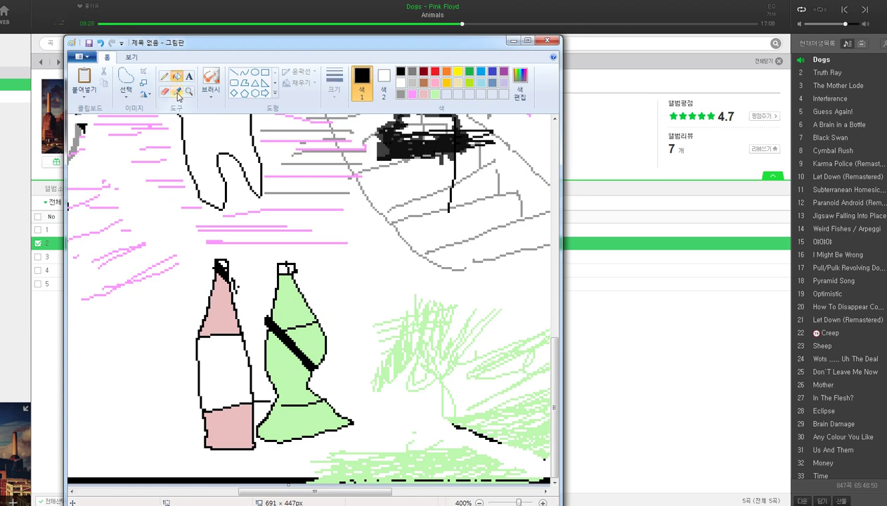
pyautogui.click(178, 90)
pyautogui.click(220, 274)
pyautogui.click(220, 267)
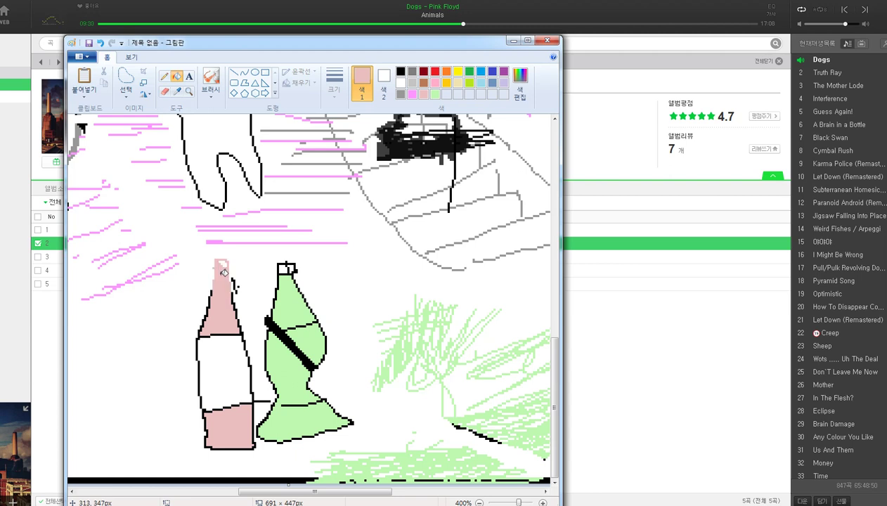
# Step: Try to fill the green bottle's thick black diagonal band with the bottle's sampled green
pyautogui.click(177, 91)
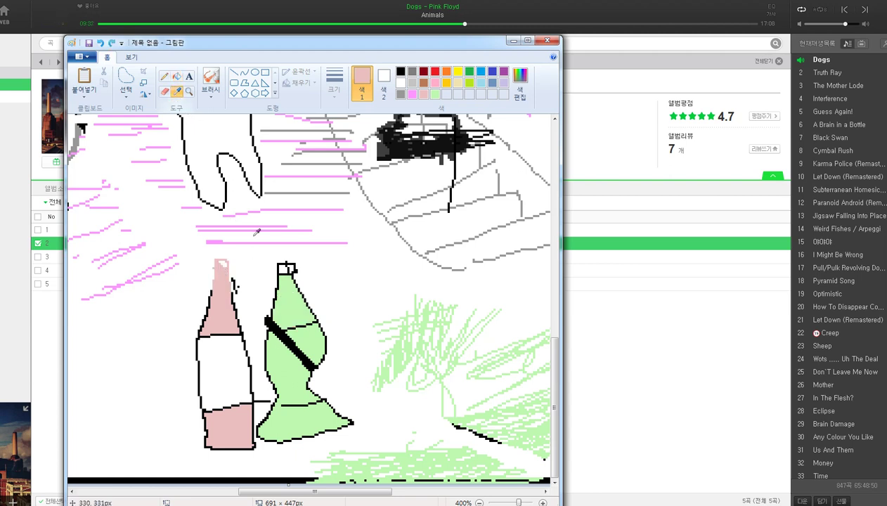
pyautogui.click(280, 320)
pyautogui.click(283, 338)
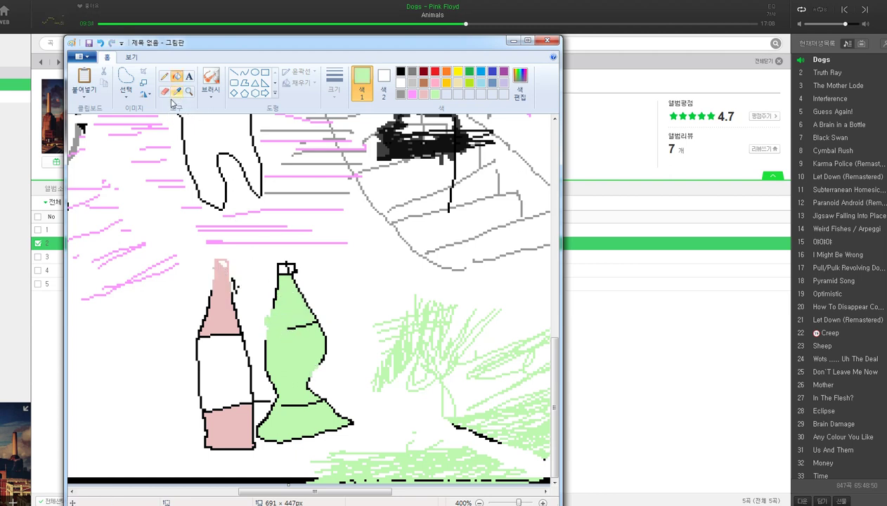
pyautogui.hotkey('ctrl', 'z')
# Step: Mix a custom near-black colour and retrace the green bottle's outline across the ends of the diagonal band with the Pencil
pyautogui.click(165, 78)
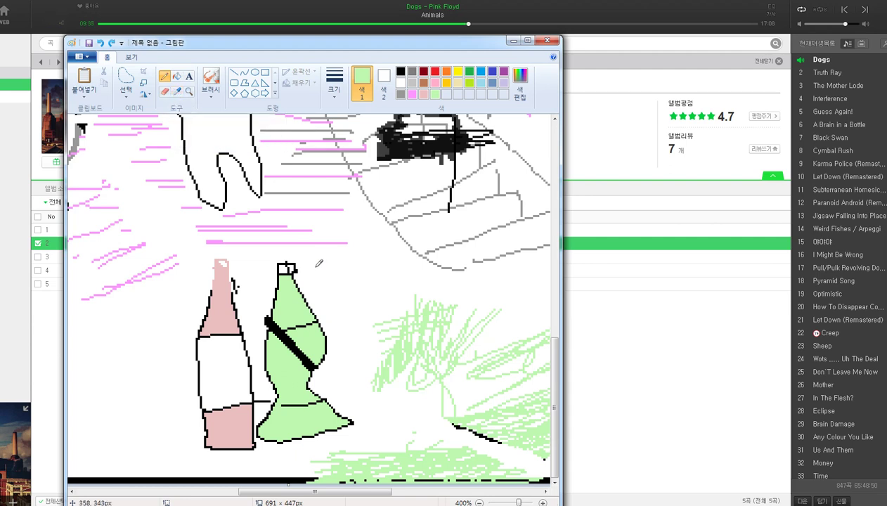
pyautogui.click(399, 72)
pyautogui.click(519, 79)
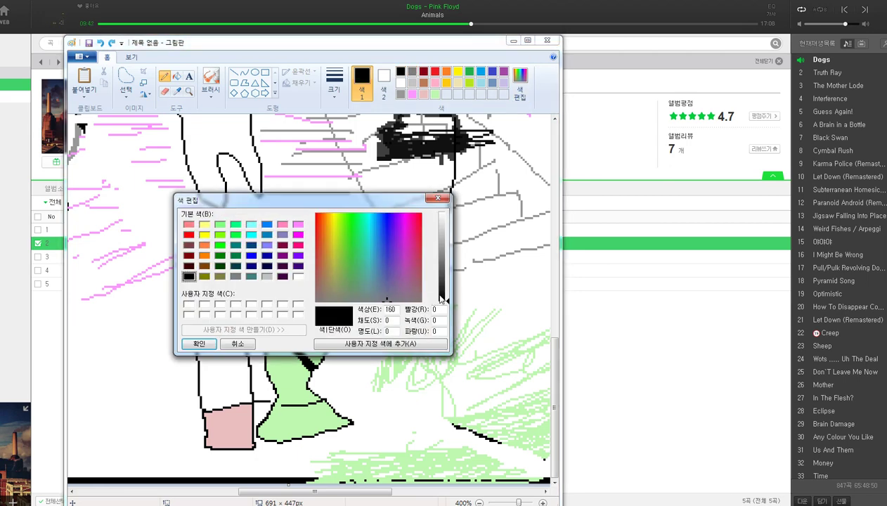
pyautogui.click(206, 339)
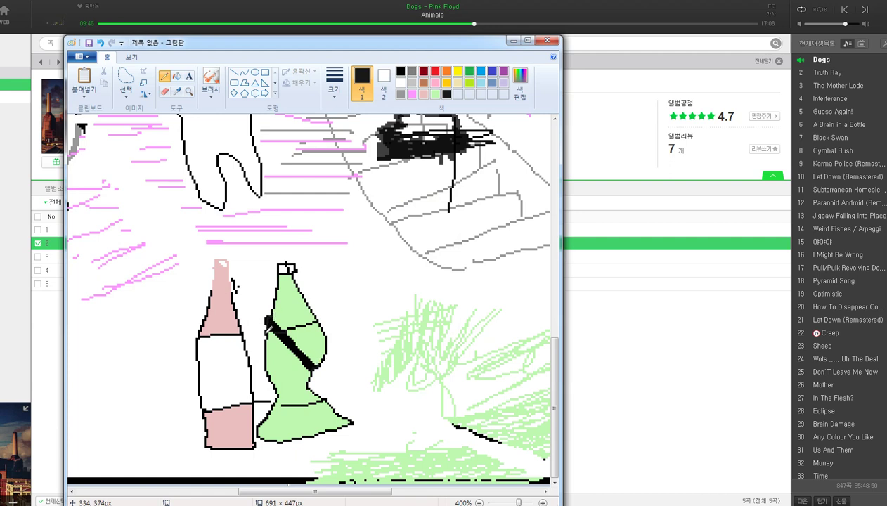
# Step: Fill the diagonal band on the green bottle with the bottle's sampled green, keeping the retraced outline
pyautogui.click(176, 76)
pyautogui.click(176, 91)
pyautogui.click(272, 323)
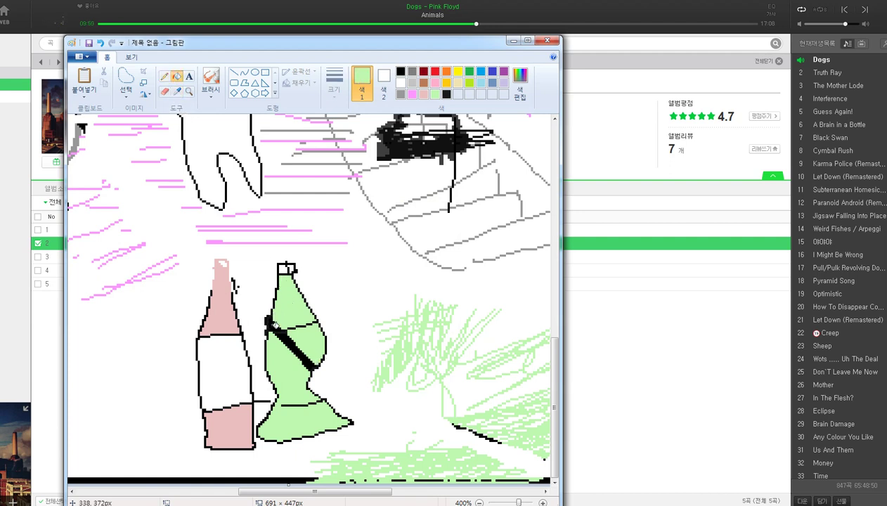
pyautogui.click(288, 343)
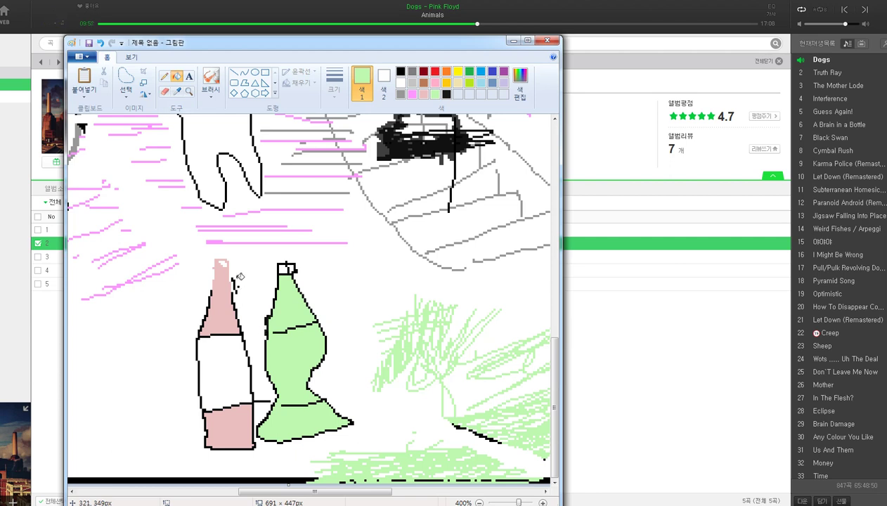
# Step: Redraw the pink bottle's neck and cap outline with the Pencil in the custom near-black colour, undoing stray strokes
pyautogui.click(177, 90)
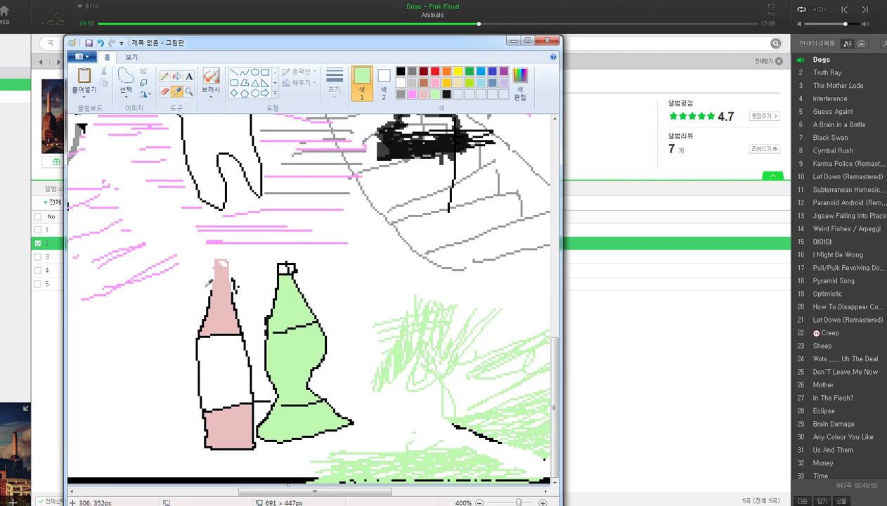
pyautogui.click(446, 94)
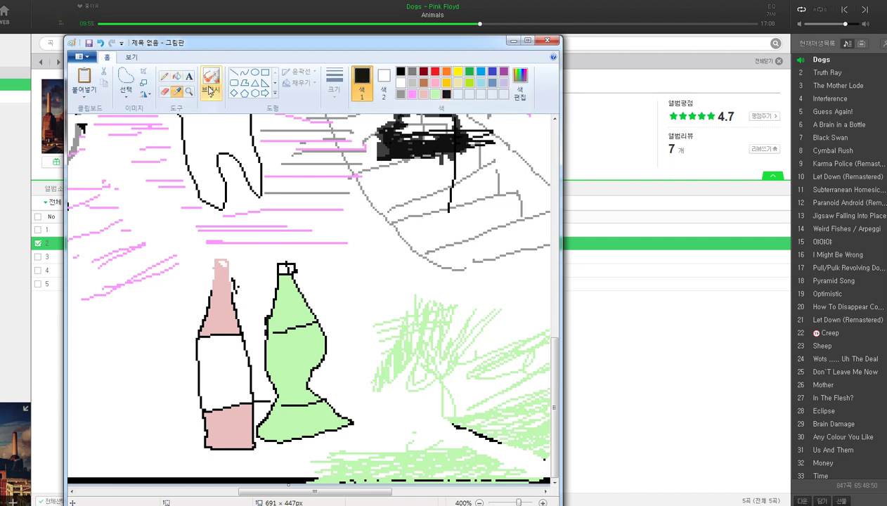
pyautogui.click(176, 75)
pyautogui.click(164, 75)
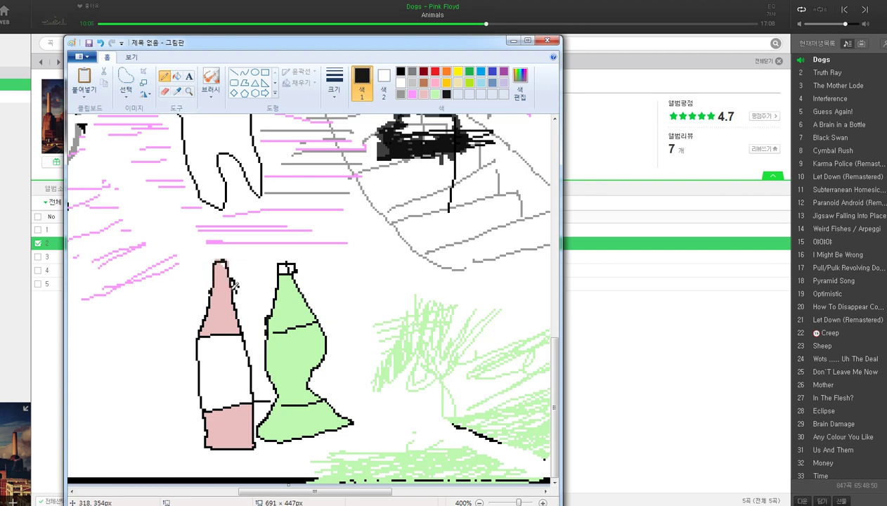
pyautogui.hotkey('ctrl', 'z')
pyautogui.moveTo(210, 291); pyautogui.dragTo(216, 256)
pyautogui.hotkey('ctrl', 'z')
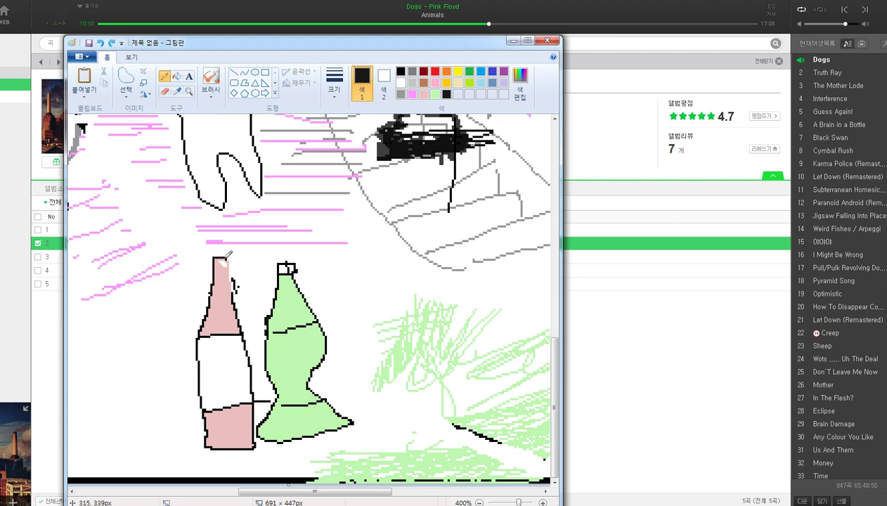
pyautogui.moveTo(227, 270); pyautogui.dragTo(230, 284)
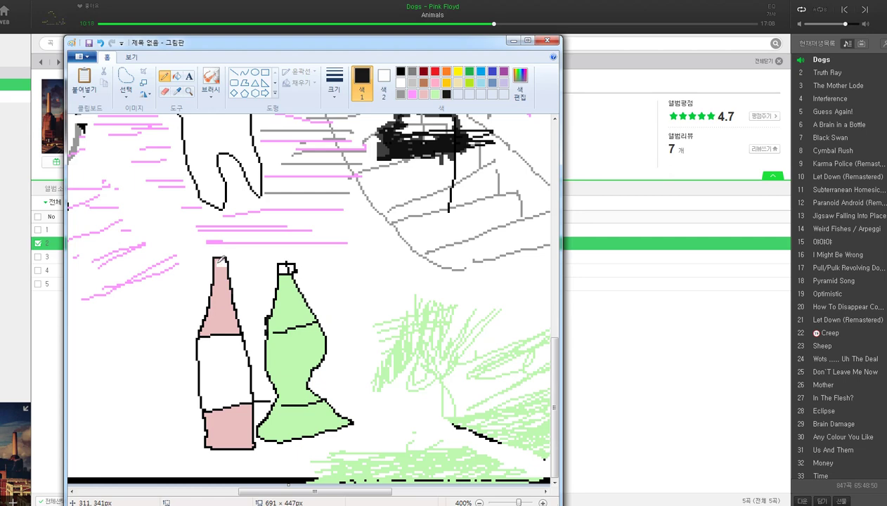
# Step: Try to fill the pink bottle's upper section with white sampled from the drawing
pyautogui.scroll(-1, 220, 261)
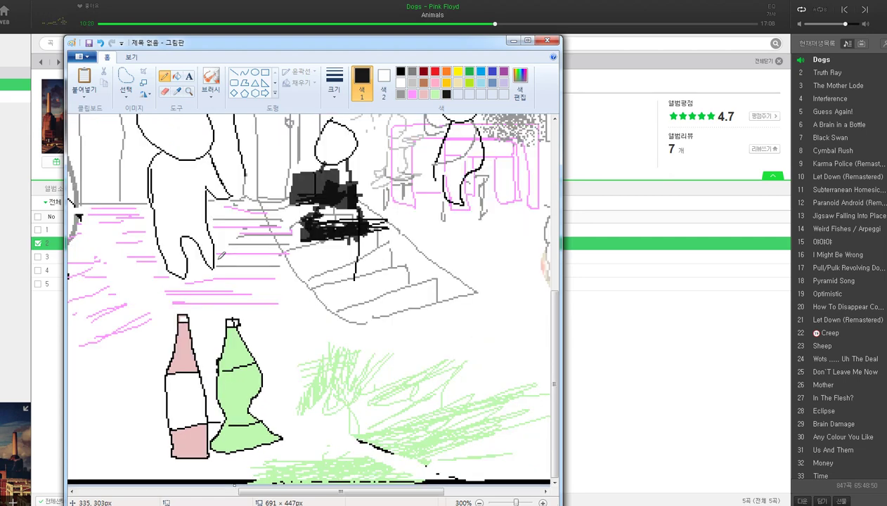
pyautogui.click(177, 76)
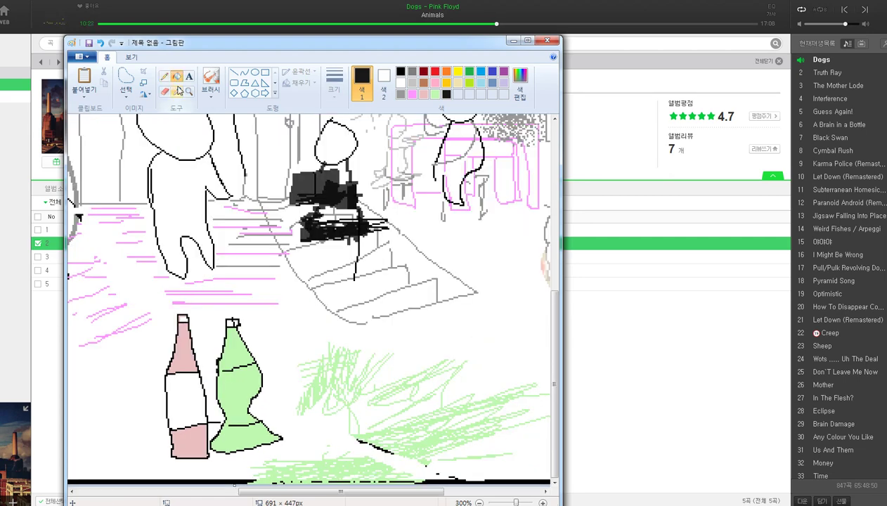
pyautogui.click(176, 91)
pyautogui.click(174, 397)
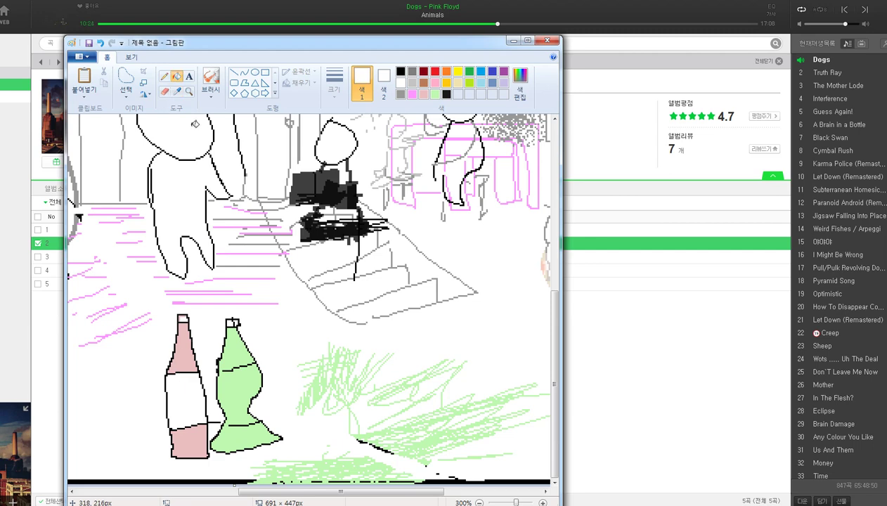
pyautogui.click(177, 92)
pyautogui.click(192, 328)
pyautogui.click(176, 93)
pyautogui.click(171, 322)
pyautogui.click(176, 354)
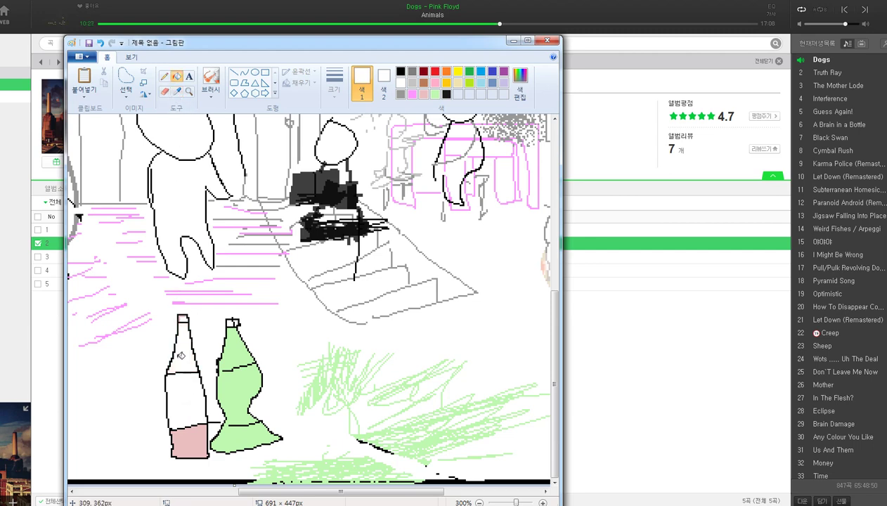
pyautogui.hotkey('ctrl', 'z')
# Step: Try filling the pink bottle's blank middle section with sampled white and with sampled black
pyautogui.click(177, 92)
pyautogui.click(168, 340)
pyautogui.click(186, 387)
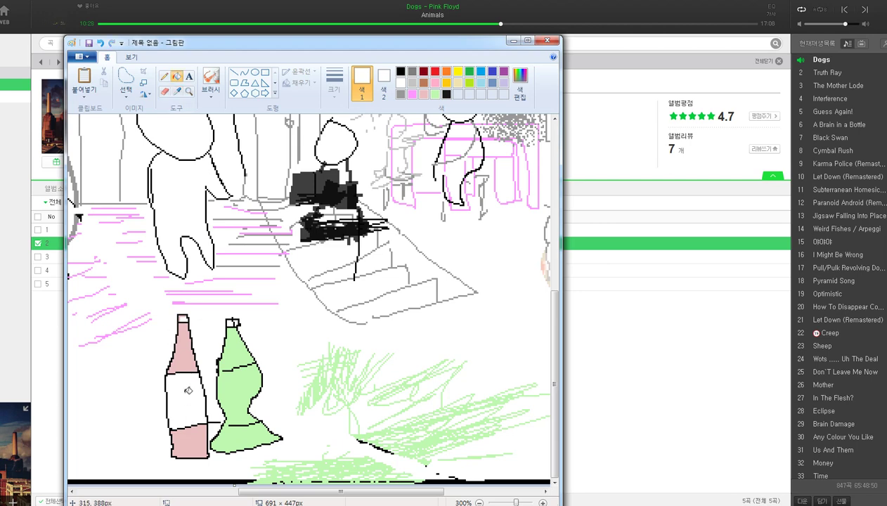
pyautogui.click(176, 92)
pyautogui.click(179, 372)
pyautogui.click(175, 418)
pyautogui.hotkey('ctrl', 'z')
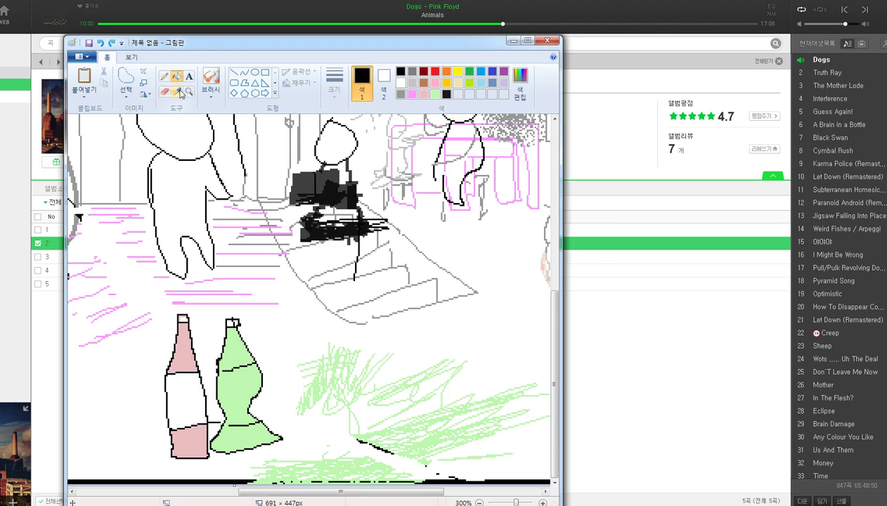
# Step: Fill the blank middle section of the pink bottle with the pink sampled from its upper section
pyautogui.click(177, 93)
pyautogui.click(182, 354)
pyautogui.click(184, 394)
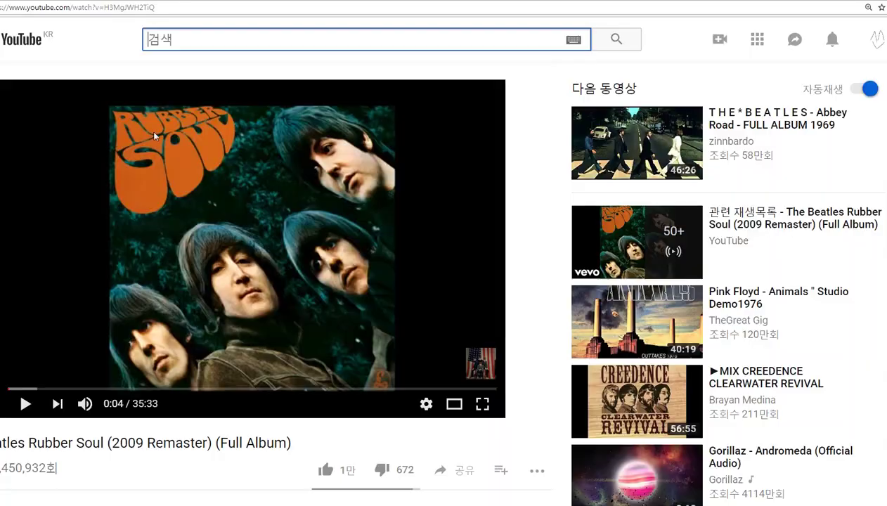
# Step: Switch to the web browser and open the Naver home page in a new tab
pyautogui.hotkey('ctrl', 't')
pyautogui.write('ㅎ')
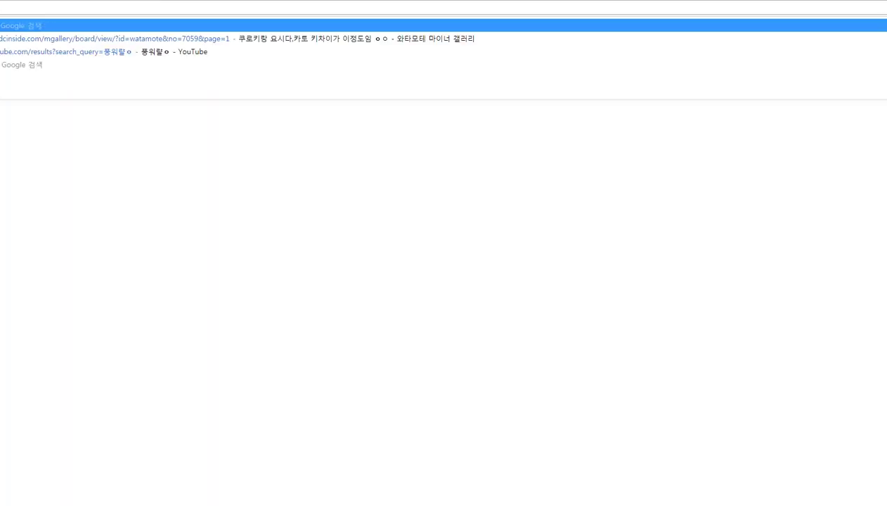
pyautogui.press('BackSpace')
pyautogui.click(21, 27)
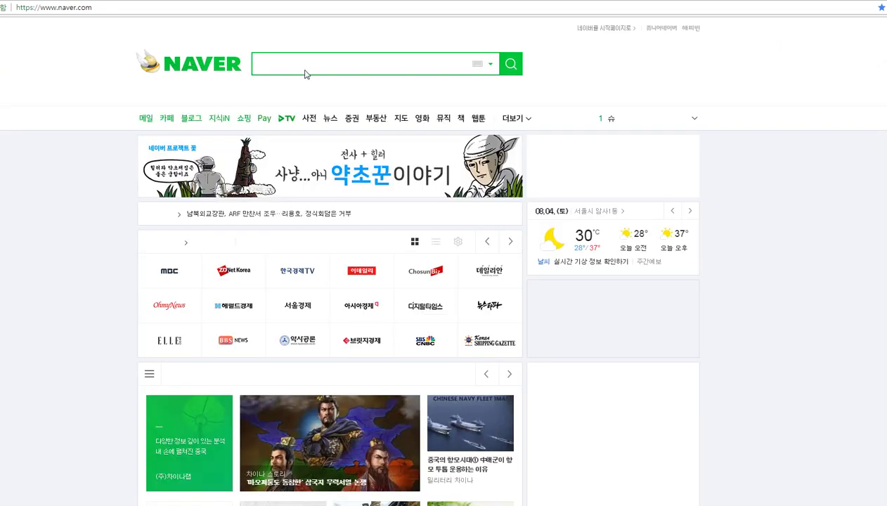
# Step: Search Naver for 고르폴리오 and look through the results
pyautogui.write('ㄷ고르')
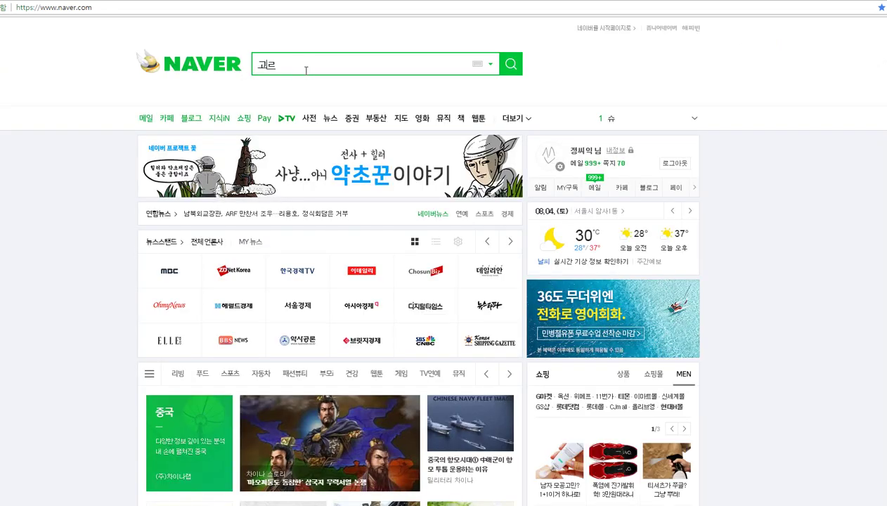
pyautogui.write('폴링ㅏ')
pyautogui.press('BackSpace')
pyautogui.press('BackSpace')
pyautogui.press('BackSpace')
pyautogui.press('BackSpace')
pyautogui.write('ㅣ')
pyautogui.write('르폴리오')
pyautogui.press('Return')
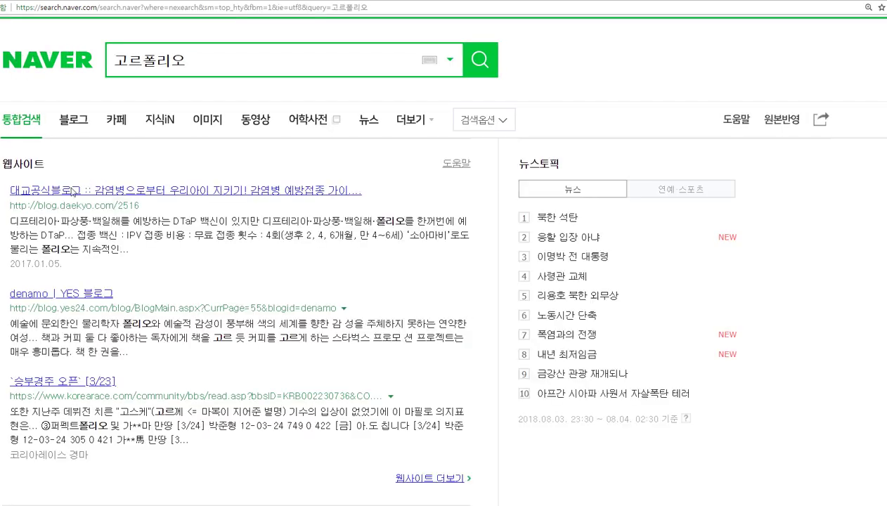
pyautogui.scroll(-7, 130, 189)
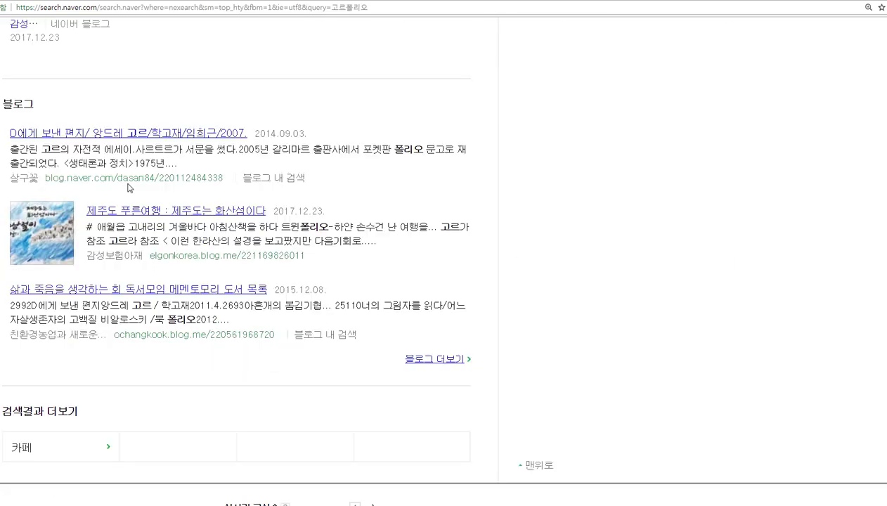
# Step: Change the Naver search to 그라폴리오 and open the Grafolio website from the results
pyautogui.scroll(10, 129, 188)
pyautogui.moveTo(208, 59); pyautogui.dragTo(65, 60)
pyautogui.write('그라폴리오')
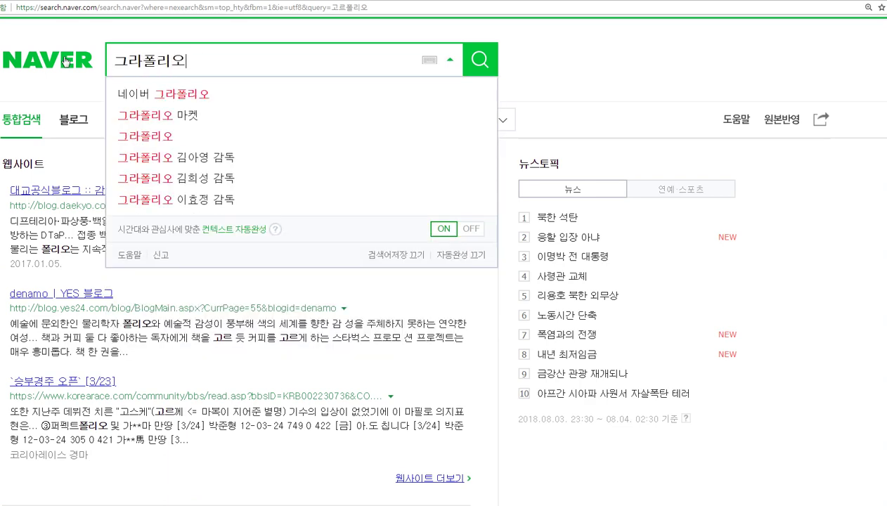
pyautogui.press('Return')
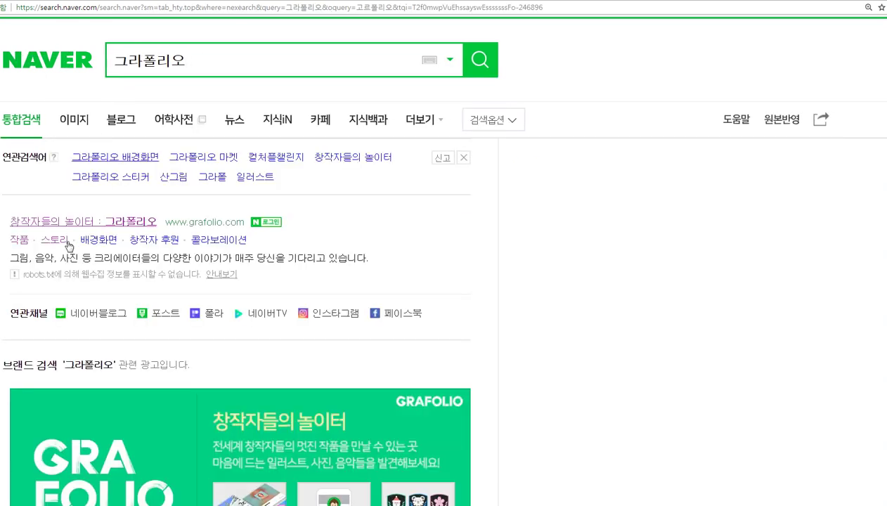
pyautogui.click(65, 222)
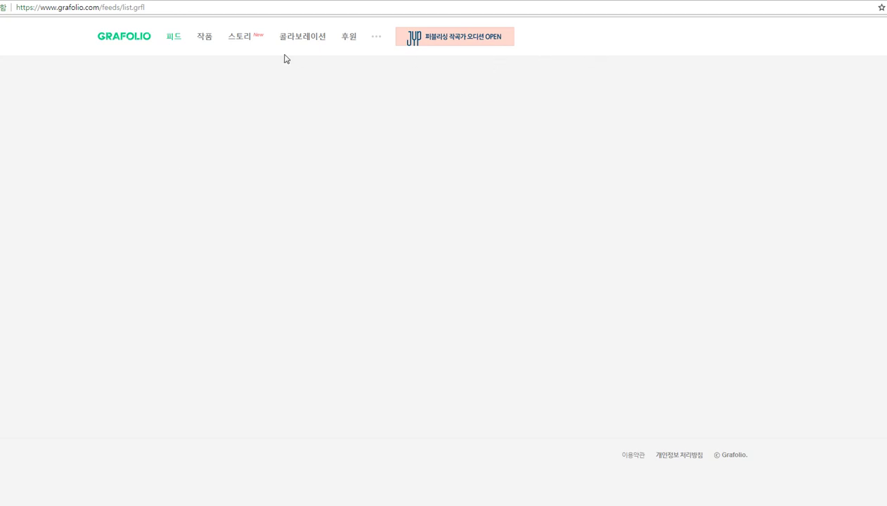
# Step: Open the 2018 틴에이저 일러스트 스토리 창작자 모집 collaboration, check its submitted entries and return to its introduction
pyautogui.click(305, 40)
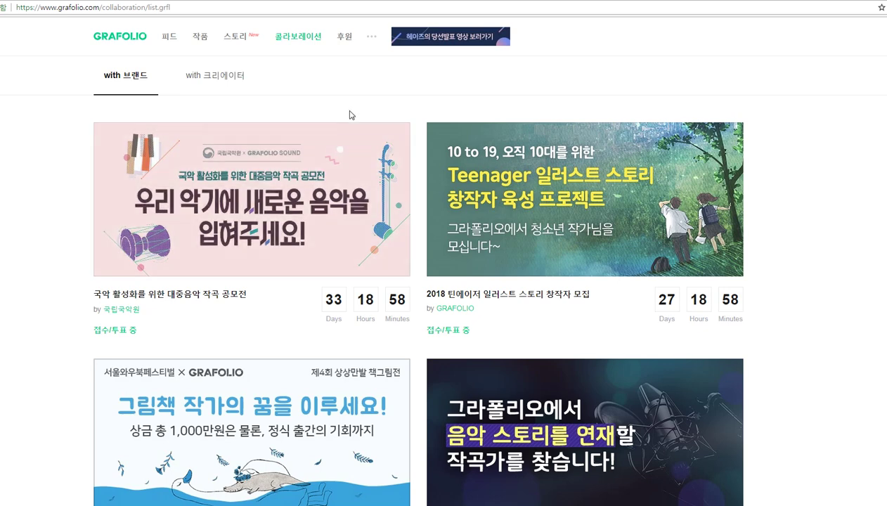
pyautogui.click(483, 184)
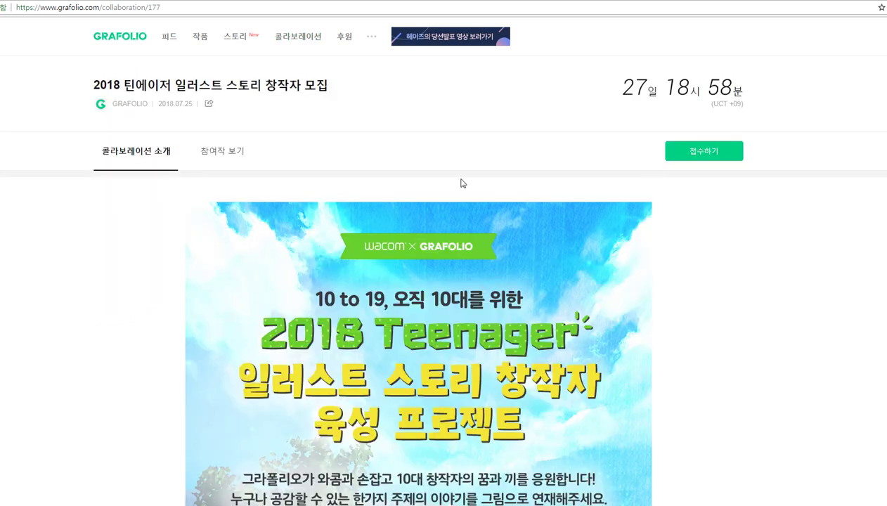
pyautogui.click(242, 156)
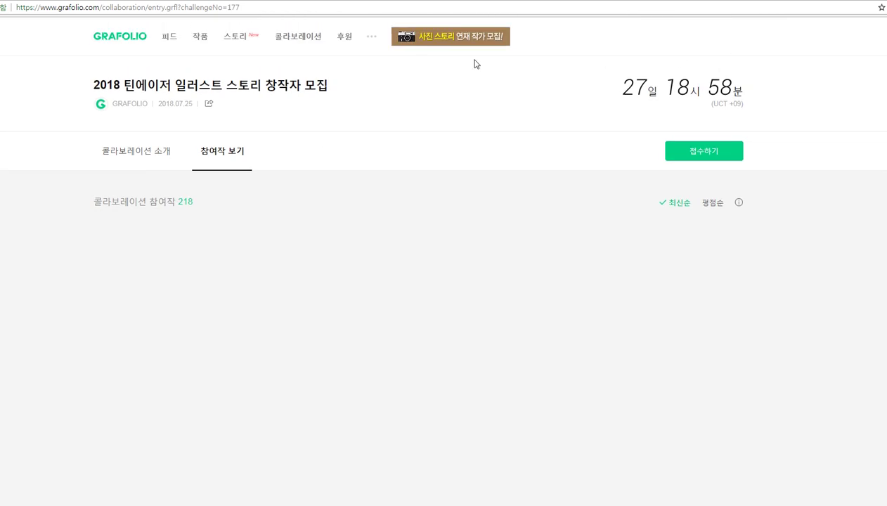
pyautogui.hotkey('alt', 'Left')
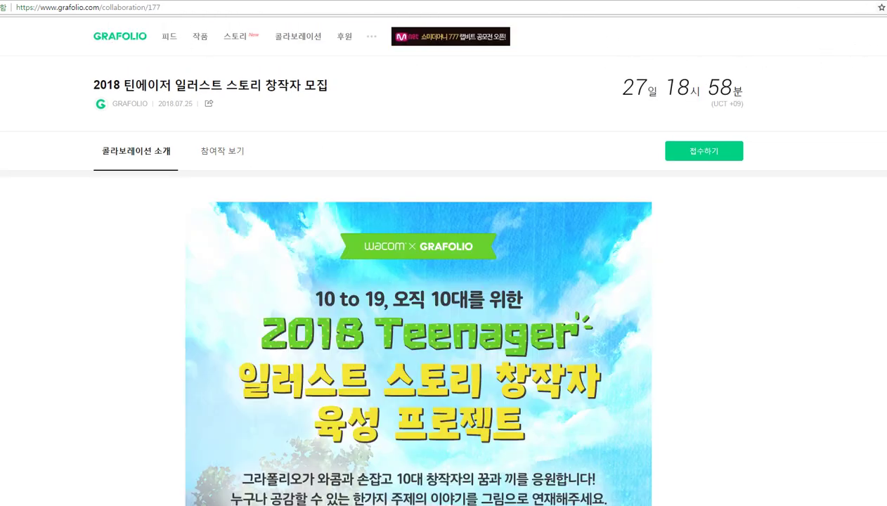
# Step: Open a guest-mode browser window and move it over the Grafolio page
pyautogui.click(840, 0)
pyautogui.click(784, 108)
pyautogui.moveTo(612, 0); pyautogui.dragTo(596, 17)
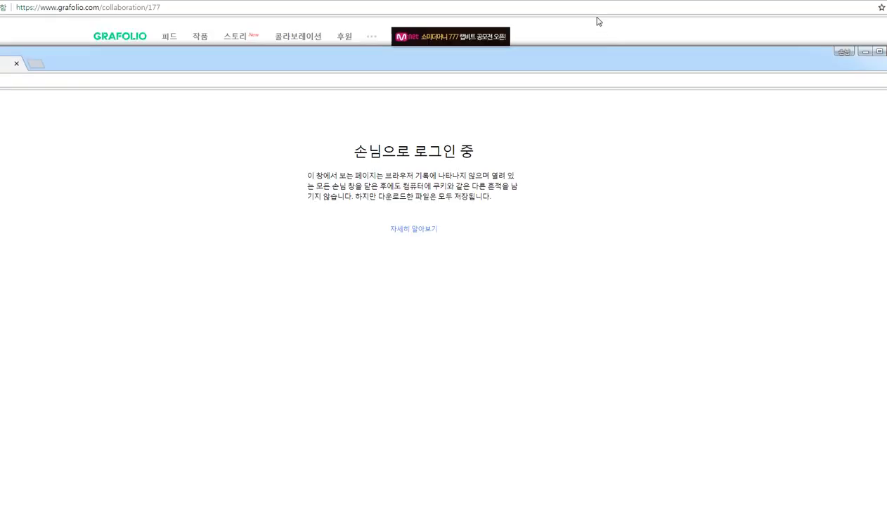
# Step: Copy the collaboration page's address from the original browser window and open it in the guest-mode window
pyautogui.click(594, 12)
pyautogui.hotkey('ctrl', 'c')
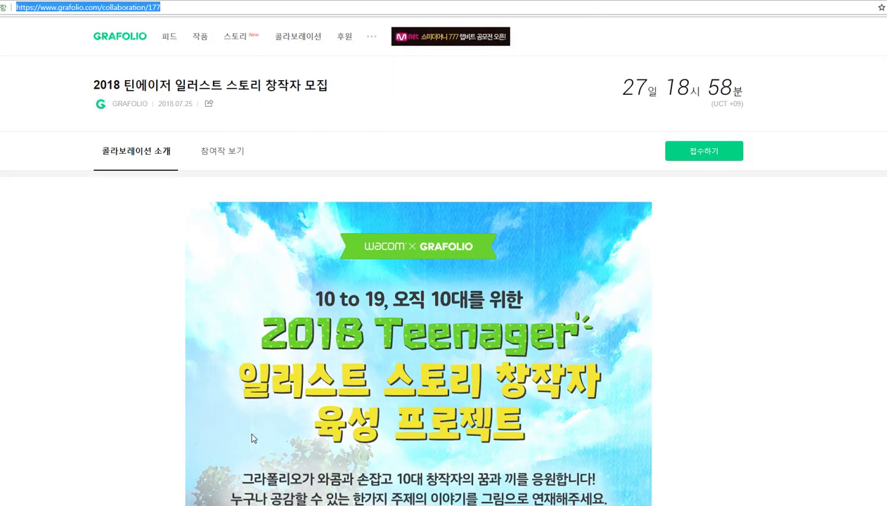
pyautogui.click(224, 505)
pyautogui.hotkey('ctrl', 'v')
pyautogui.press('Return')
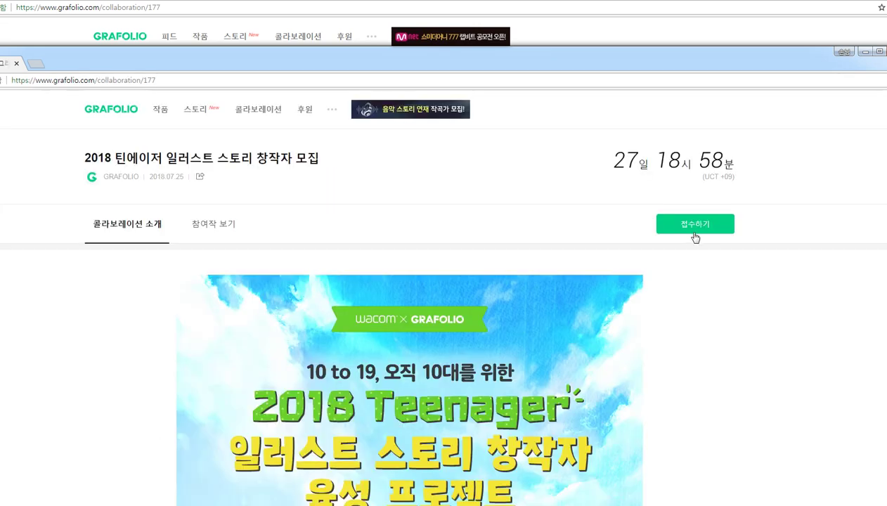
# Step: Show the collaboration's submitted entries sorted by rating (평점순) and maximize the guest-mode window
pyautogui.click(713, 118)
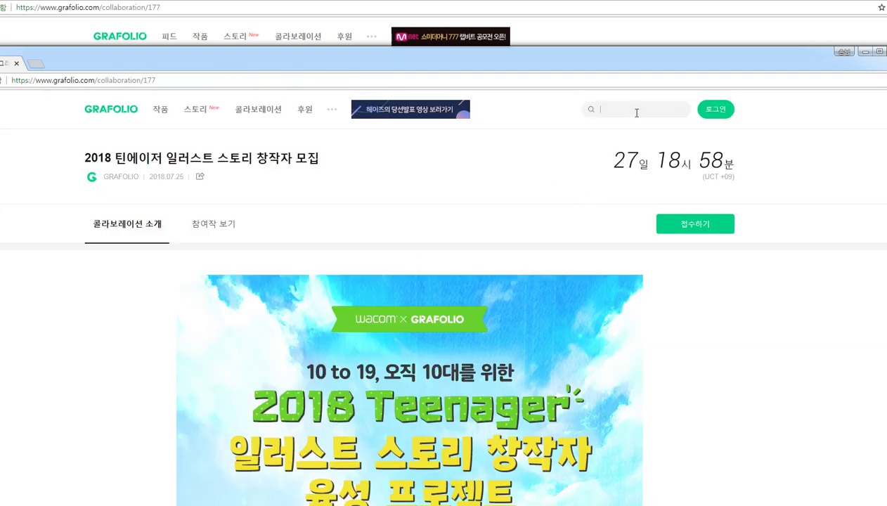
pyautogui.click(208, 216)
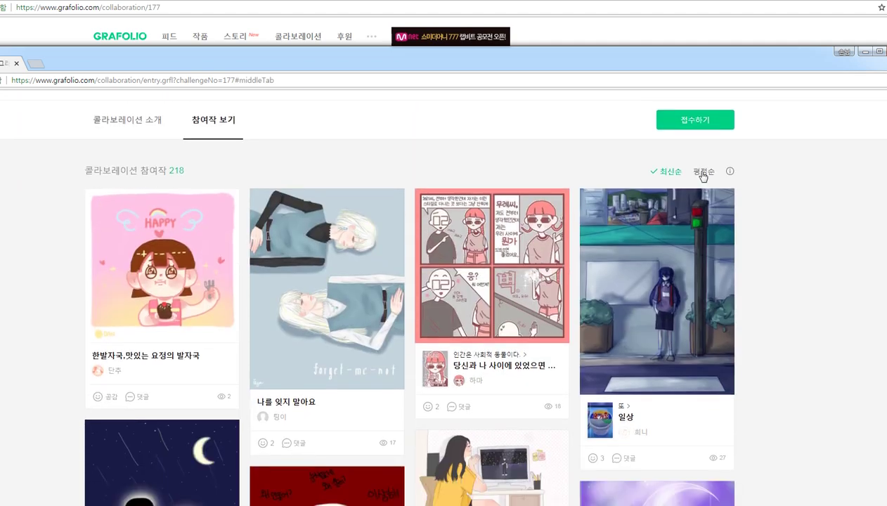
pyautogui.click(696, 180)
pyautogui.doubleClick(538, 47)
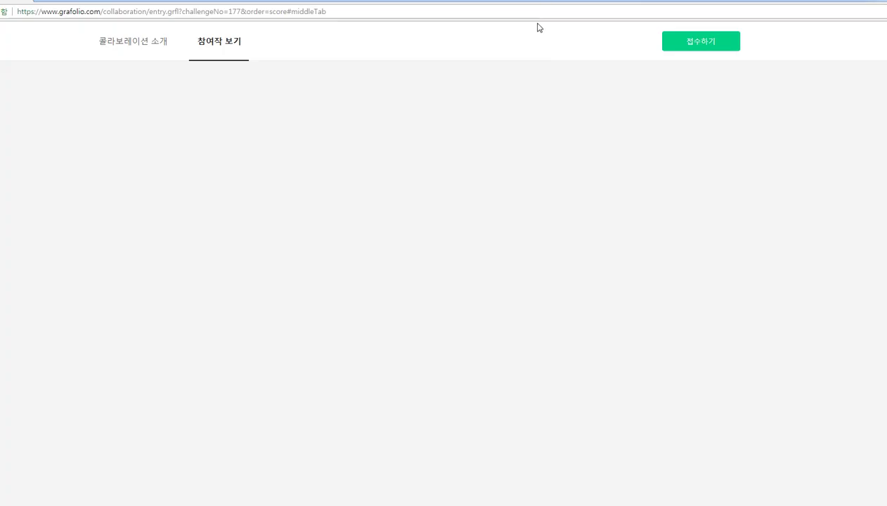
# Step: Look through the rating-sorted entries at the end of page 1 and throughout page 3
pyautogui.scroll(-15, 376, 382)
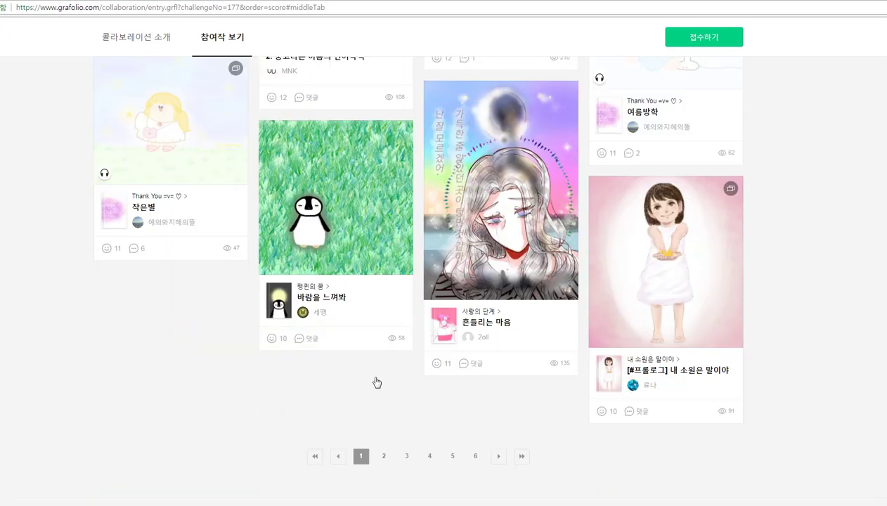
pyautogui.click(405, 455)
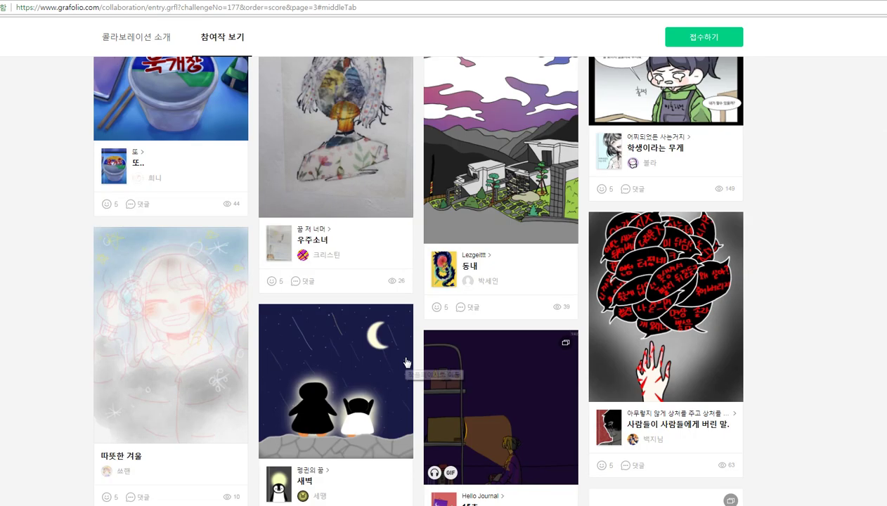
pyautogui.scroll(-1, 405, 361)
pyautogui.scroll(-3, 473, 348)
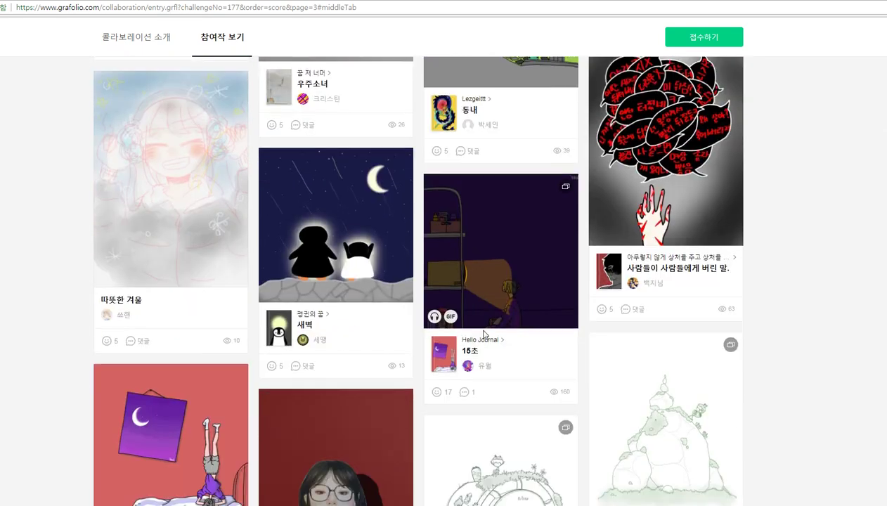
pyautogui.scroll(-7, 811, 341)
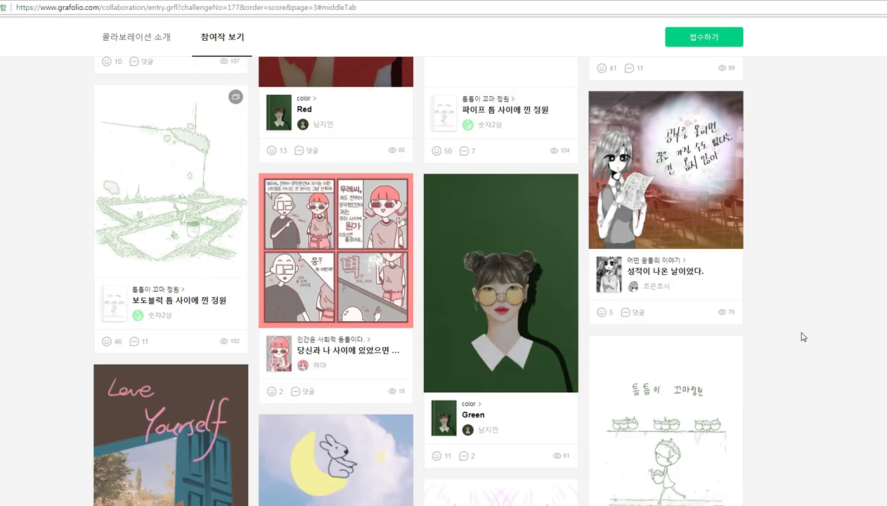
pyautogui.scroll(-4, 795, 334)
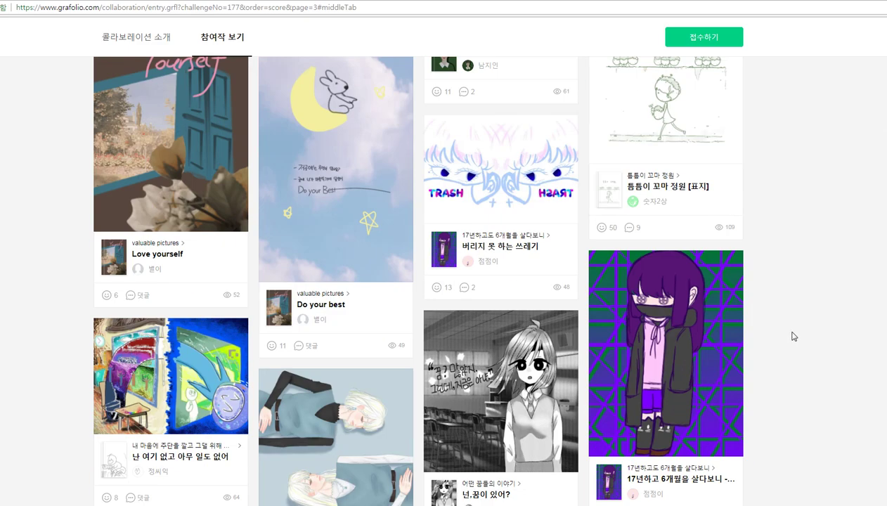
pyautogui.scroll(-4, 792, 335)
pyautogui.scroll(-8, 792, 335)
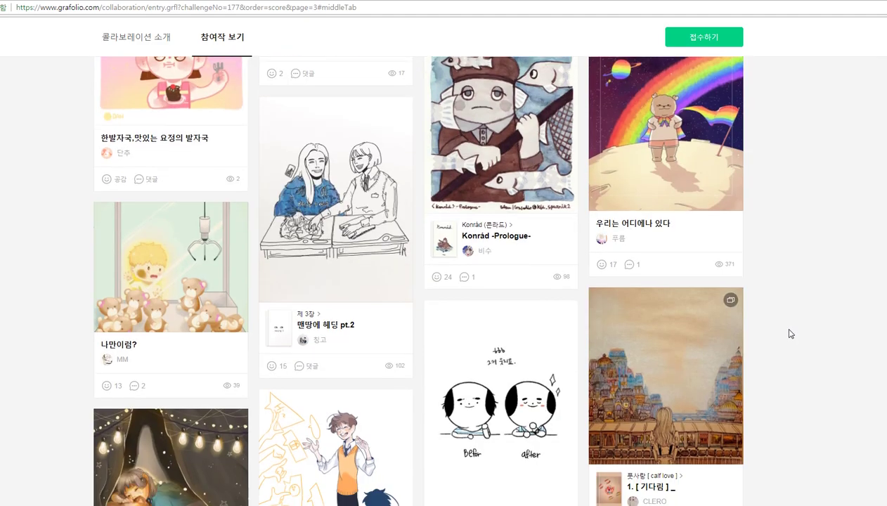
pyautogui.scroll(-3, 788, 333)
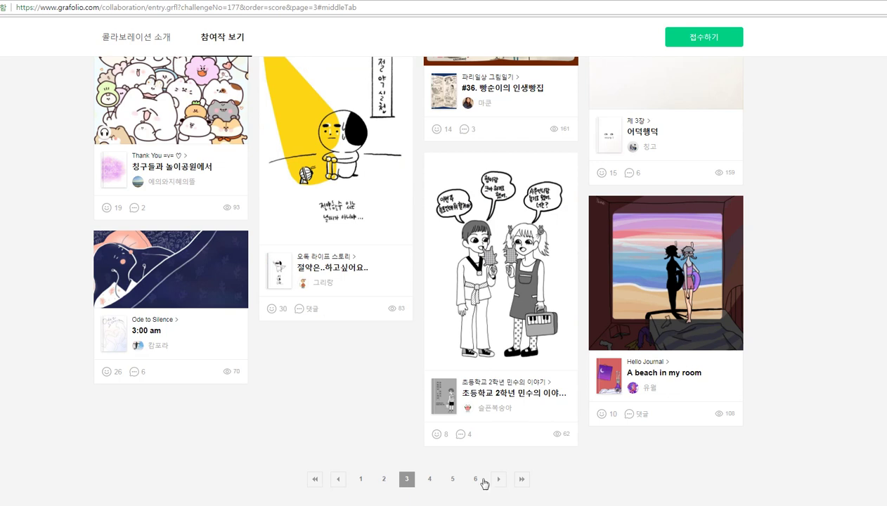
# Step: Go to page 2 of the rating-sorted entries and look through its artworks
pyautogui.click(383, 479)
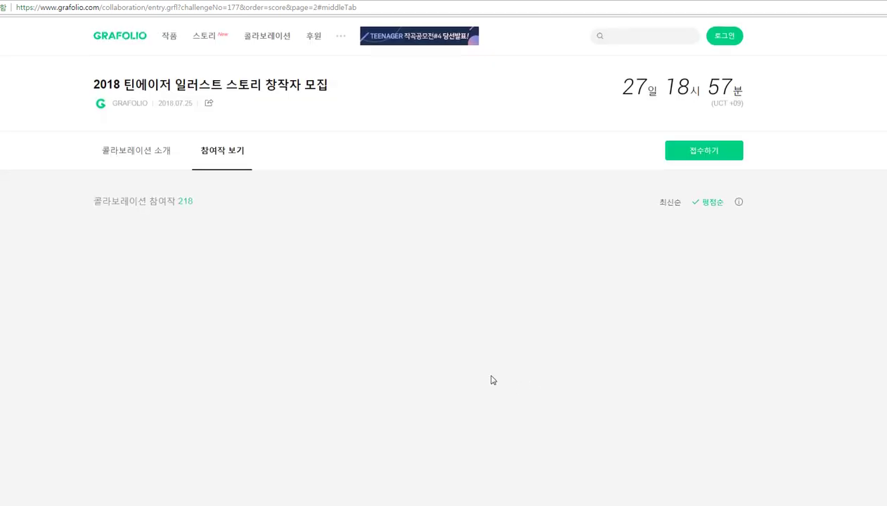
pyautogui.scroll(-12, 494, 366)
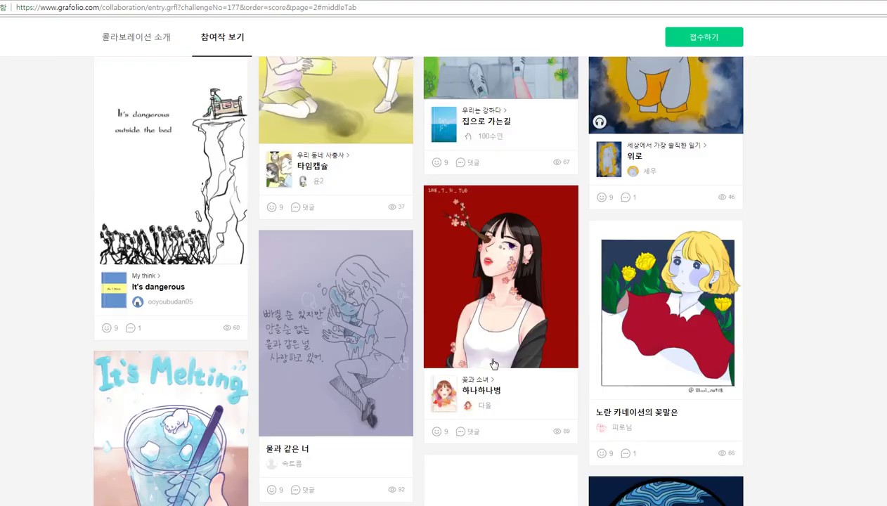
pyautogui.scroll(2, 494, 364)
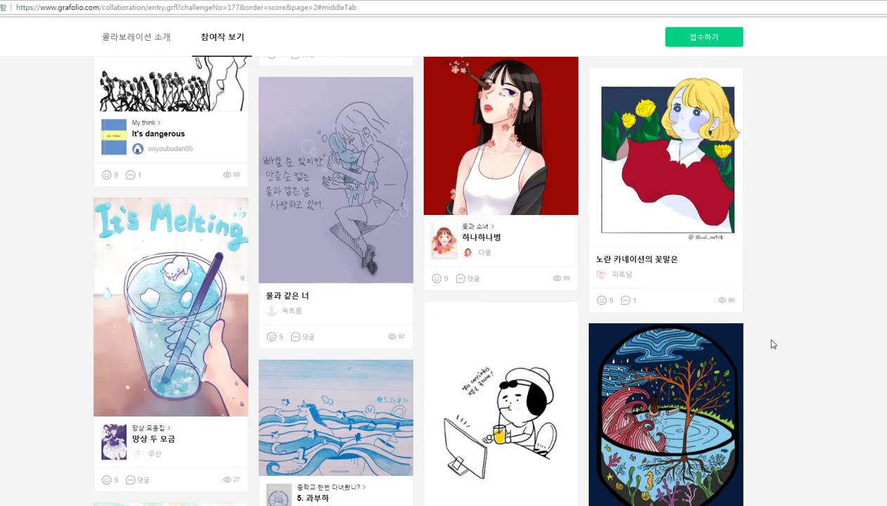
pyautogui.scroll(-4, 770, 344)
pyautogui.scroll(-3, 774, 341)
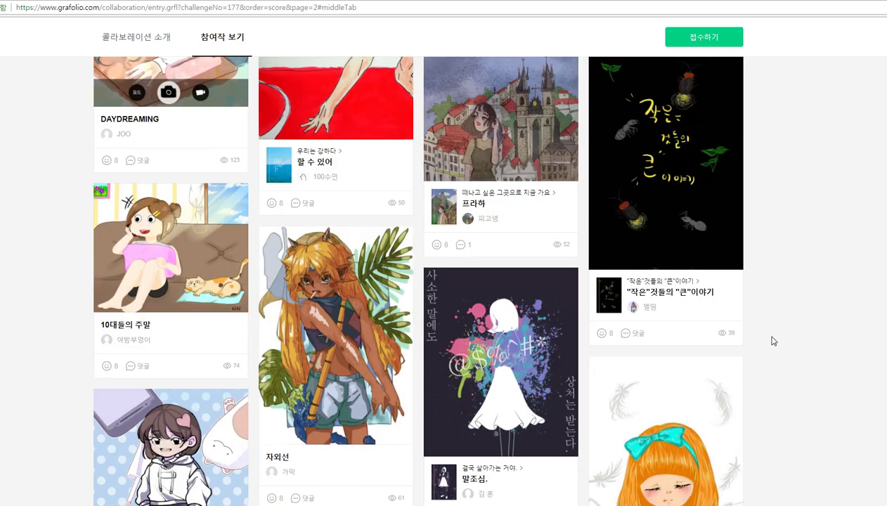
pyautogui.scroll(-7, 773, 341)
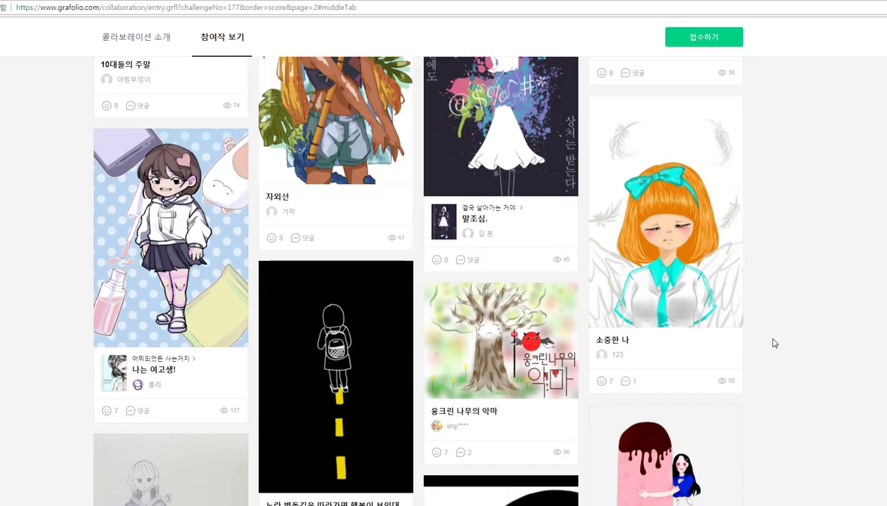
pyautogui.scroll(-12, 777, 347)
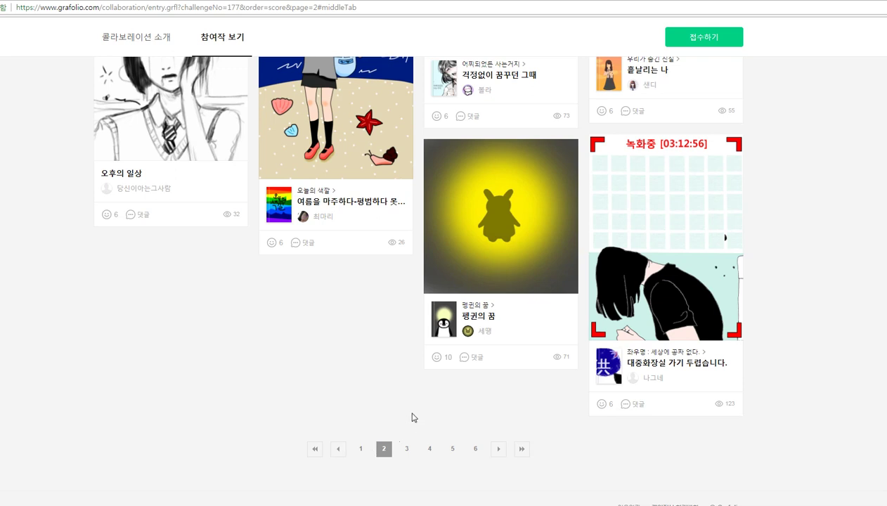
pyautogui.scroll(4, 412, 418)
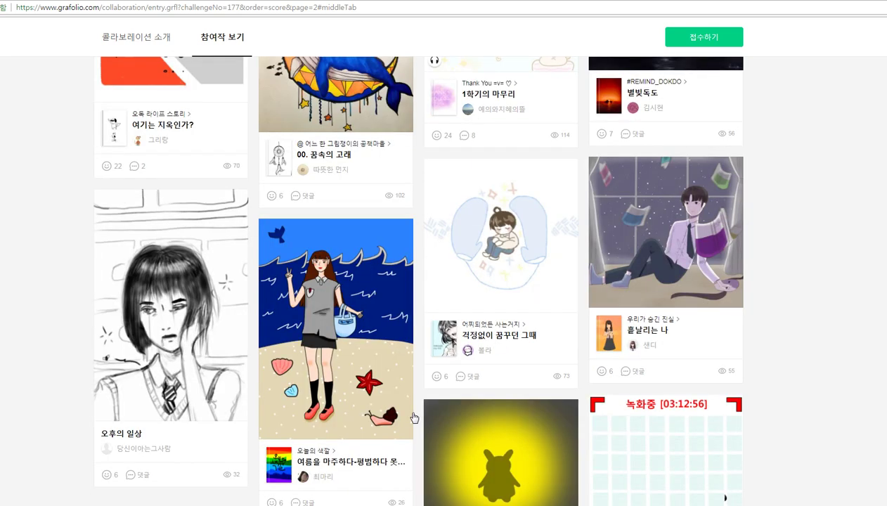
pyautogui.scroll(-4, 414, 418)
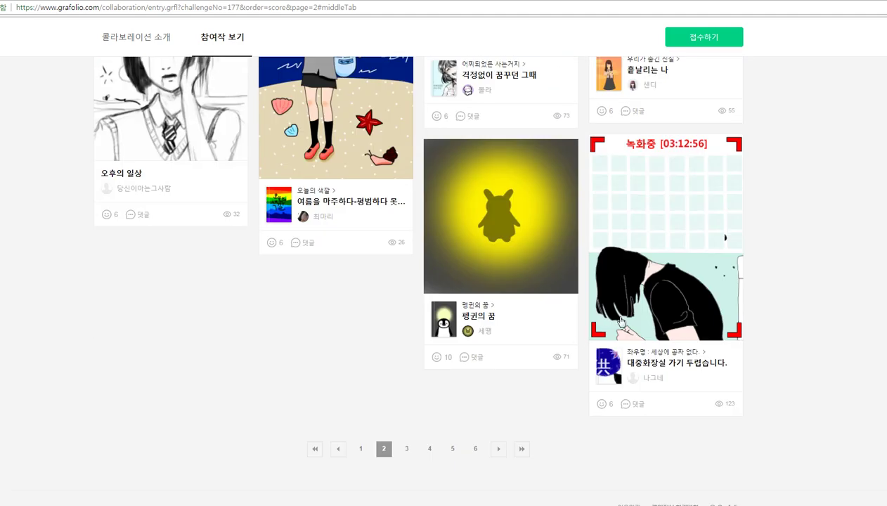
# Step: Open the entry 대중화장실 가기 두렵습니다. and examine its artwork, rating area, reactions and the artist's other works
pyautogui.click(635, 308)
pyautogui.scroll(-6, 527, 329)
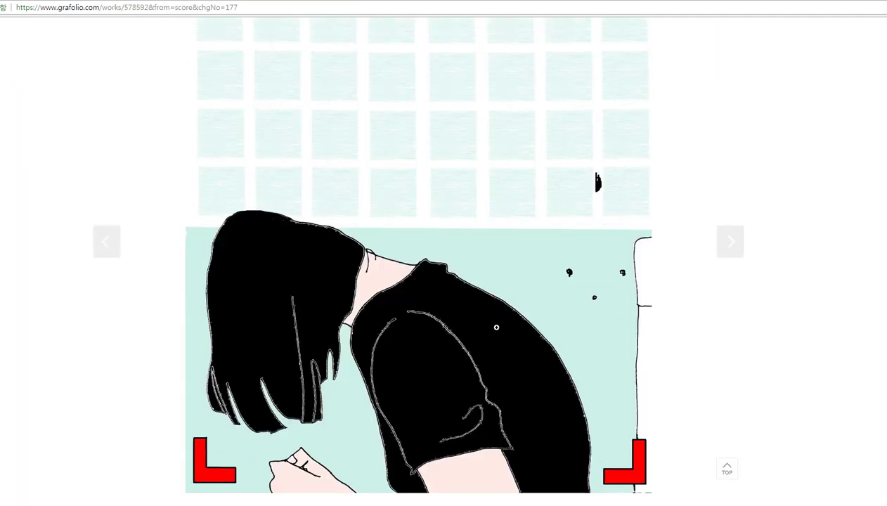
pyautogui.scroll(-6, 493, 326)
pyautogui.scroll(5, 466, 350)
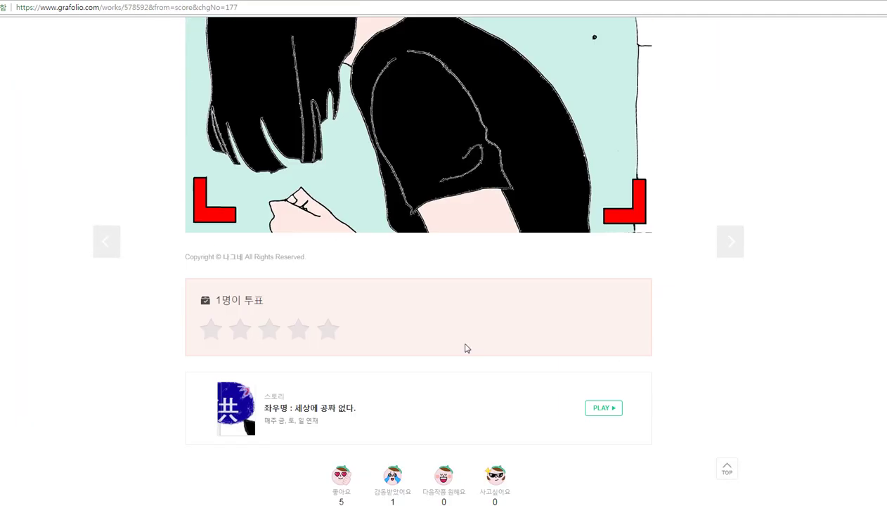
pyautogui.scroll(-5, 464, 345)
pyautogui.scroll(-6, 463, 343)
pyautogui.scroll(4, 467, 339)
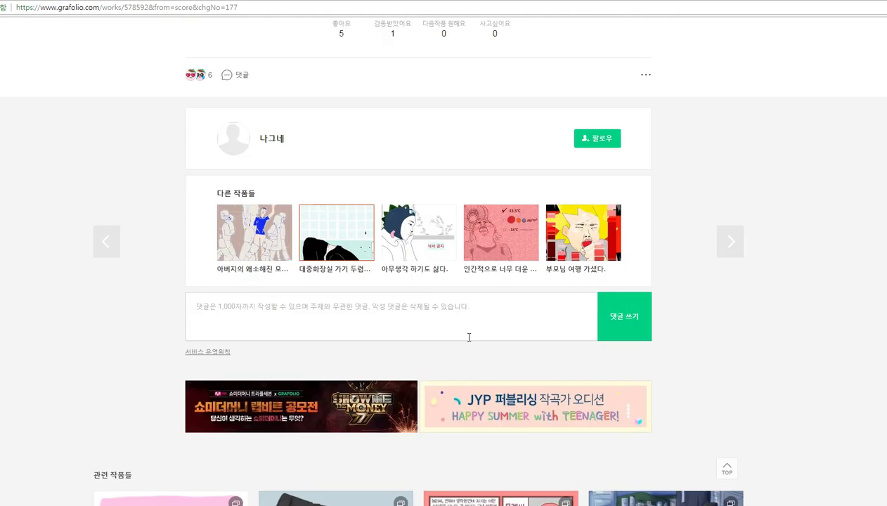
pyautogui.scroll(4, 355, 346)
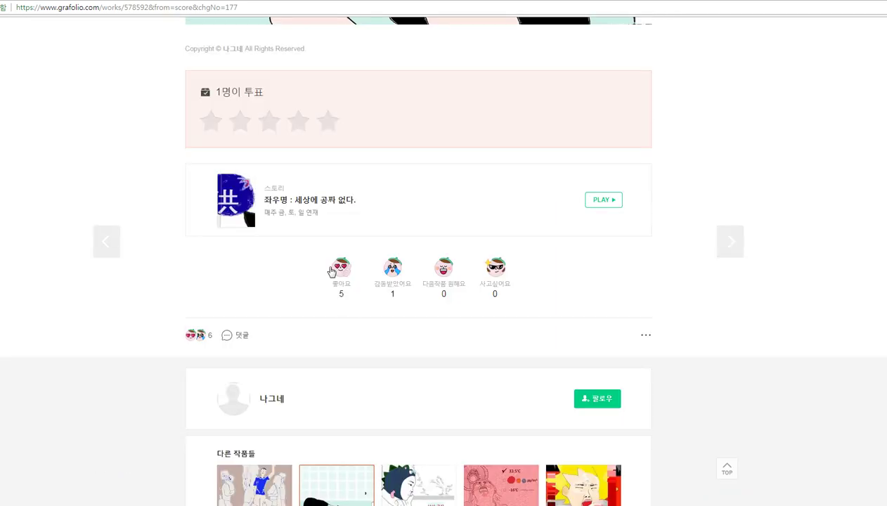
# Step: Give the artwork a one-star rating, accept the login request and choose to log in with Naver
pyautogui.click(201, 120)
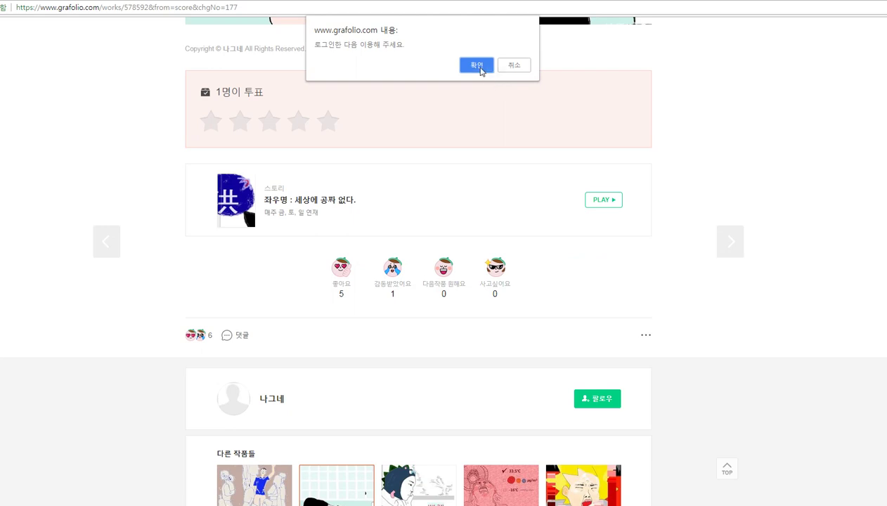
pyautogui.click(476, 66)
pyautogui.click(441, 185)
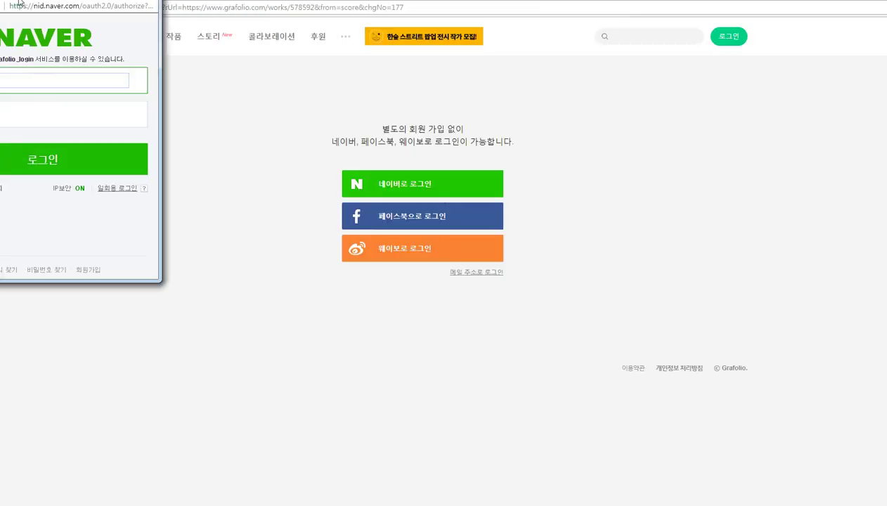
# Step: Move the Naver login window mostly out of the visible screen area
pyautogui.moveTo(14, 2); pyautogui.dragTo(460, 1)
pyautogui.click(884, 0)
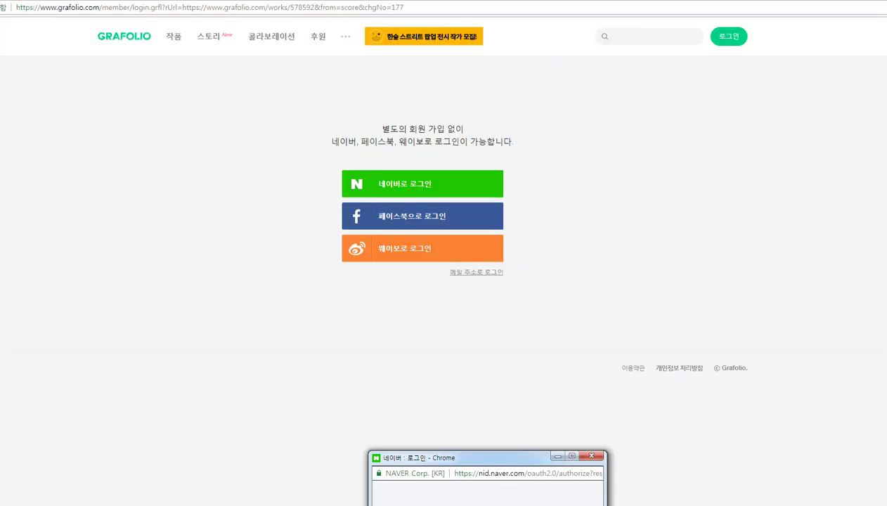
pyautogui.moveTo(452, 452); pyautogui.dragTo(345, 70)
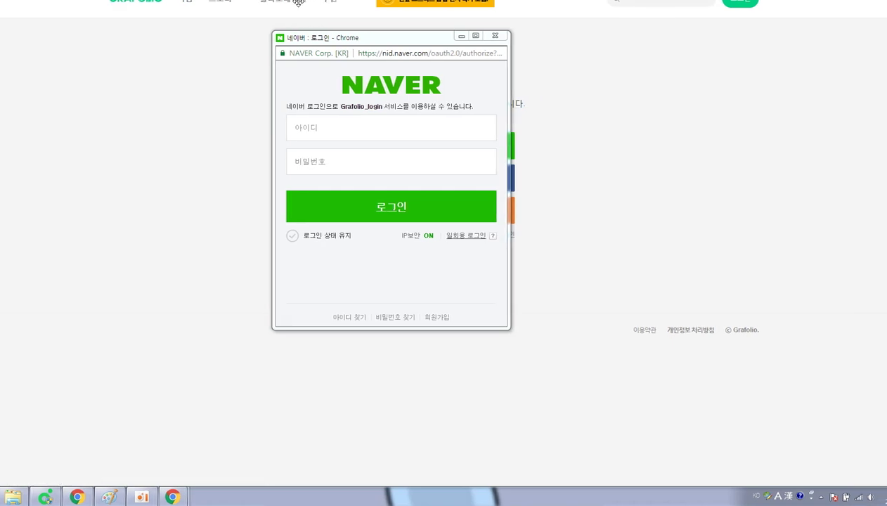
pyautogui.moveTo(326, 38); pyautogui.dragTo(0, 111)
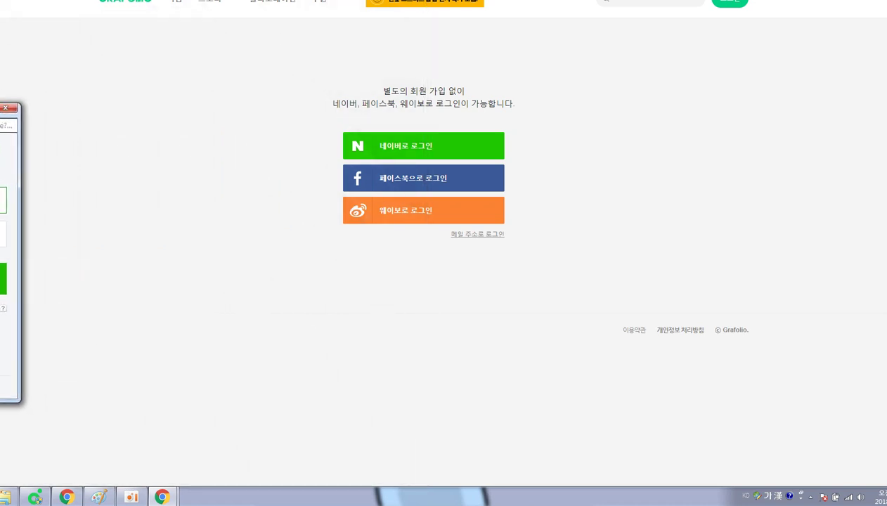
# Step: Switch to English input, log in to Naver with the account ID and password, and check the artwork's star rating
pyautogui.press('capslock')
pyautogui.press('capslock')
pyautogui.press('capslock')
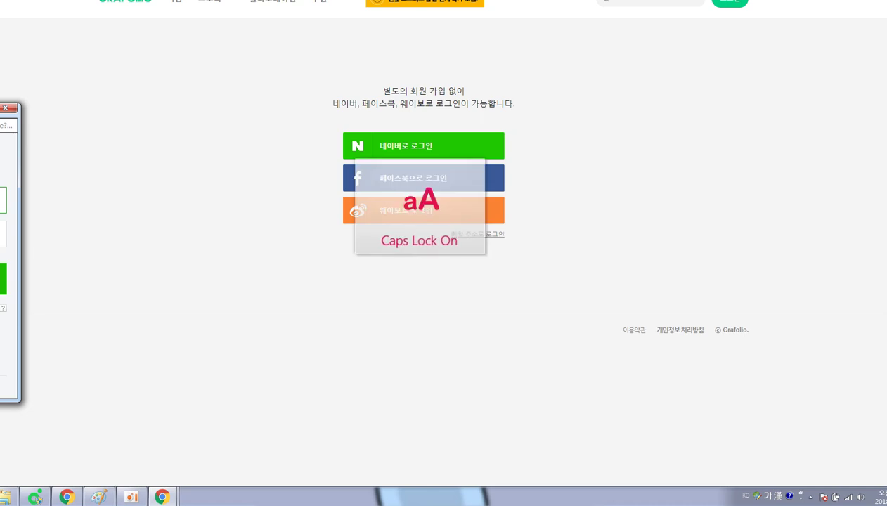
pyautogui.press('capslock')
pyautogui.moveTo(0, 114); pyautogui.dragTo(0, 111)
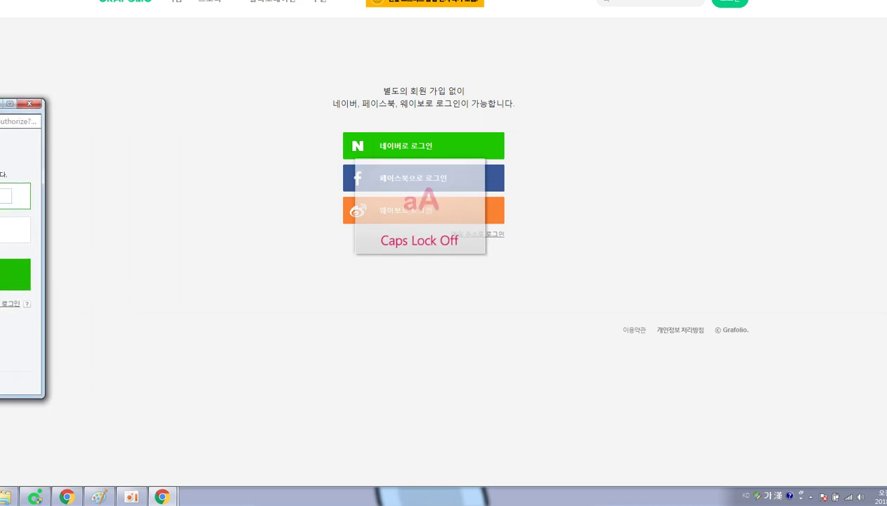
pyautogui.press('Hangul')
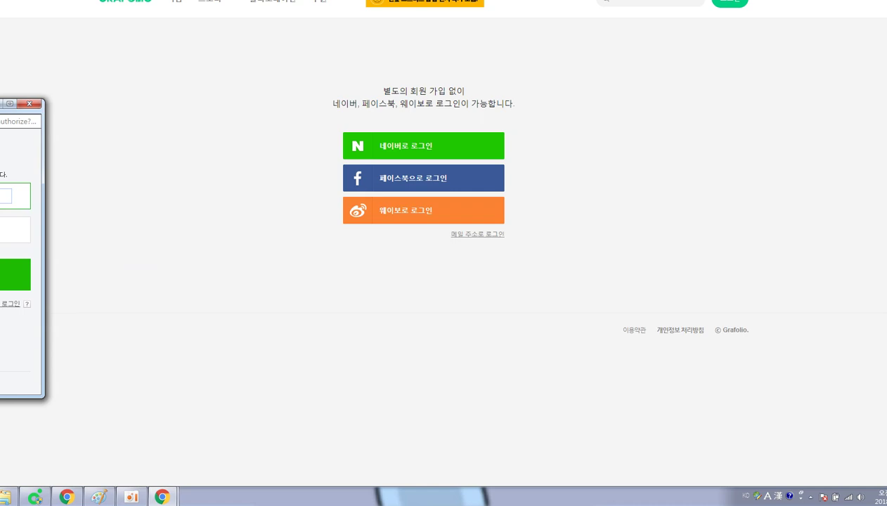
pyautogui.press('Tab')
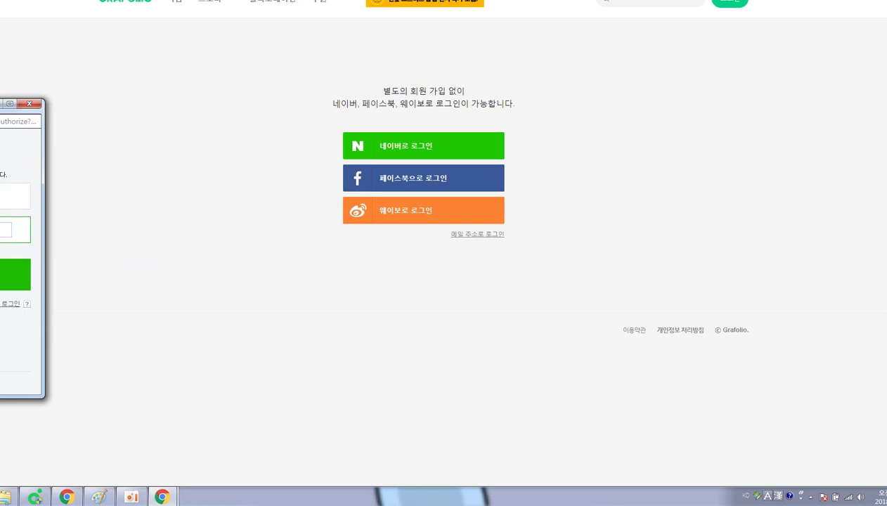
pyautogui.press('Return')
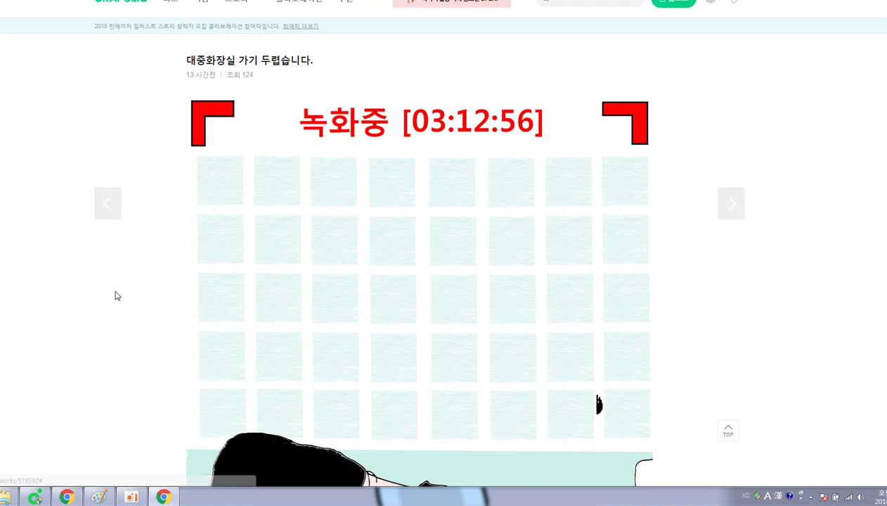
pyautogui.scroll(-2, 169, 195)
pyautogui.scroll(-2, 225, 178)
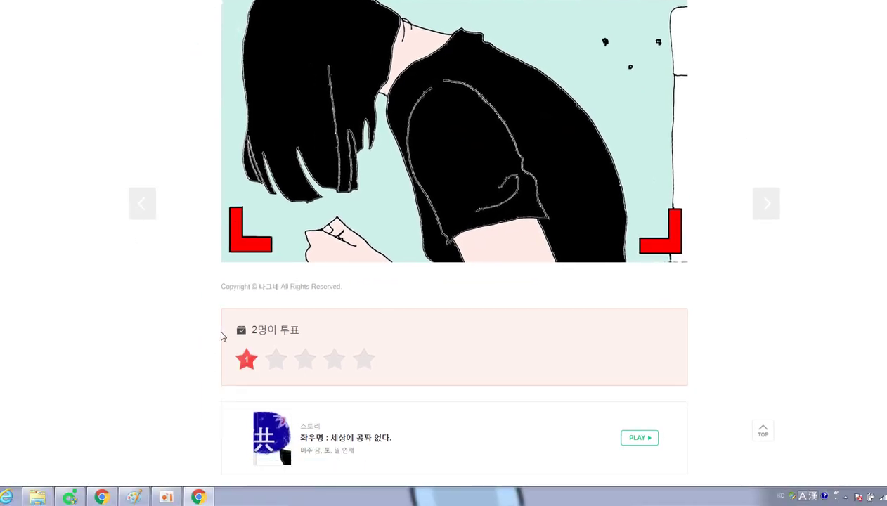
# Step: Look through the artist's other works, the related works and the rest of the entry gallery on Grafolio
pyautogui.scroll(-5, 293, 293)
pyautogui.scroll(-2, 320, 258)
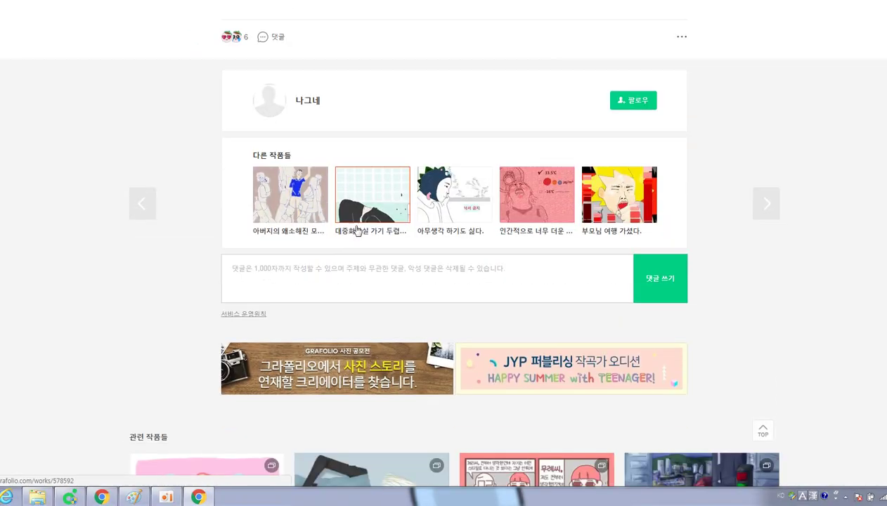
pyautogui.scroll(-6, 668, 227)
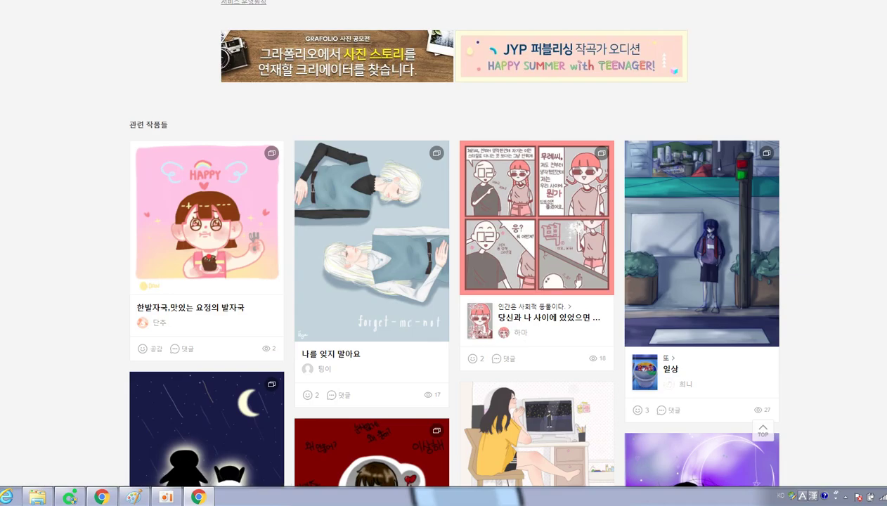
pyautogui.click(54, 3)
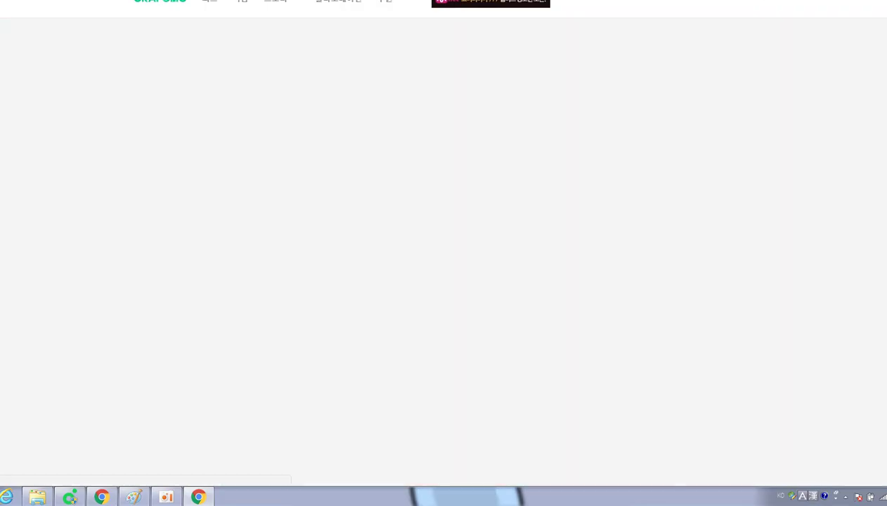
pyautogui.scroll(-10, 190, 183)
pyautogui.scroll(-15, 214, 208)
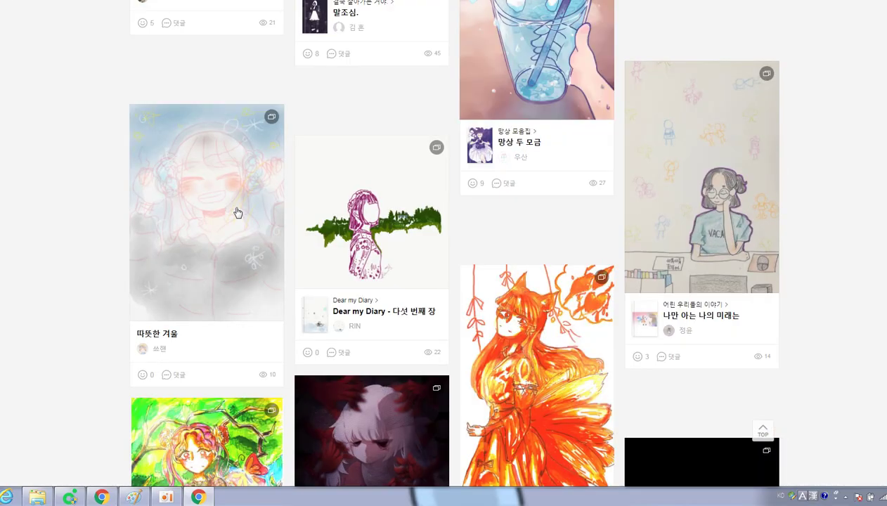
pyautogui.scroll(-10, 284, 224)
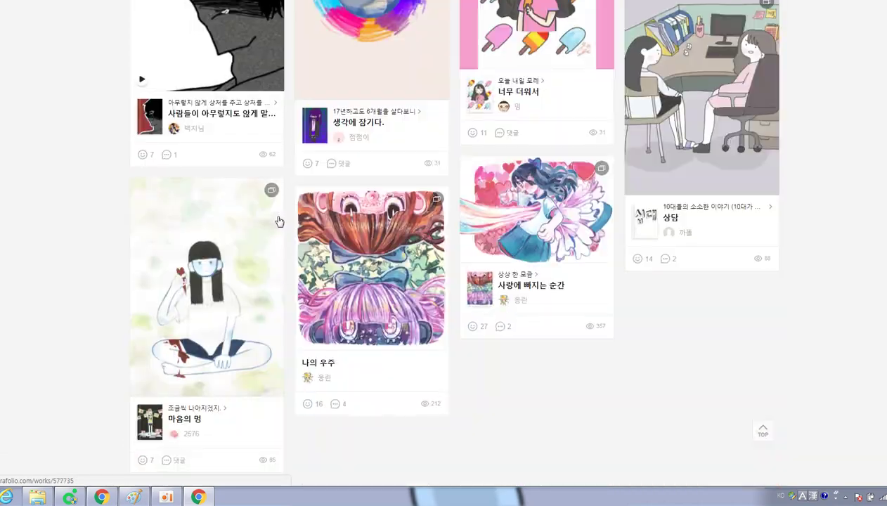
pyautogui.scroll(14, 292, 232)
pyautogui.scroll(-15, 541, 246)
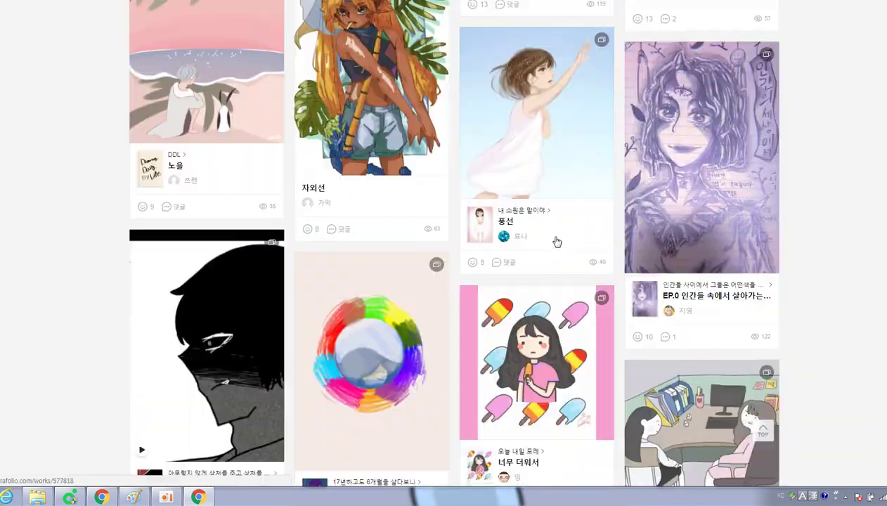
pyautogui.scroll(-12, 563, 246)
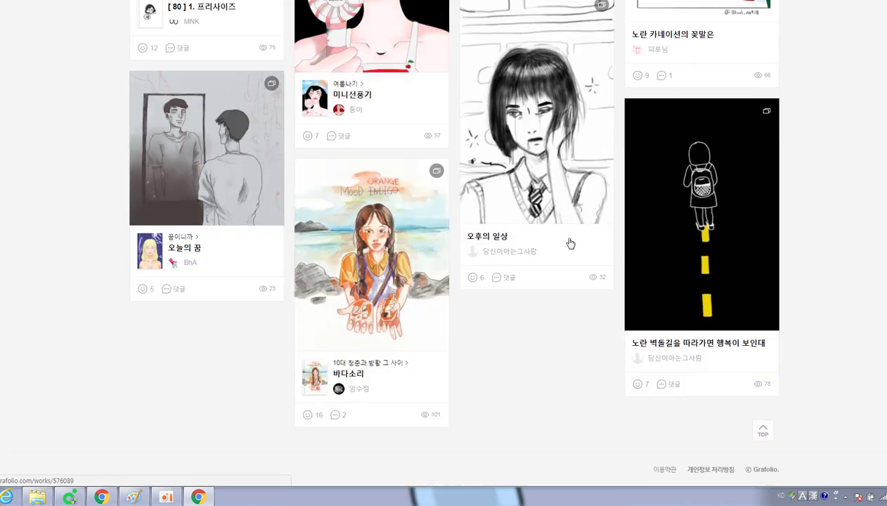
# Step: Open the account information page from the entry, and go on to the account's own profile with its works
pyautogui.moveTo(886, 461); pyautogui.dragTo(886, 366)
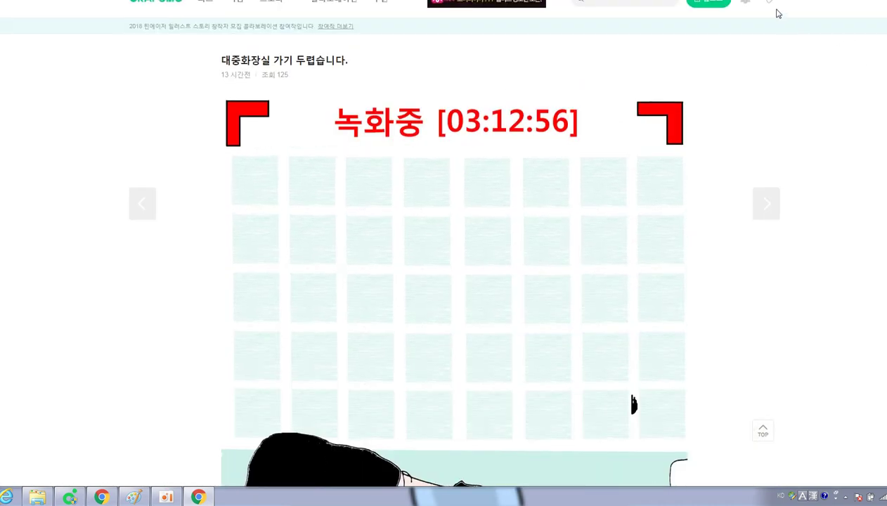
pyautogui.click(771, 10)
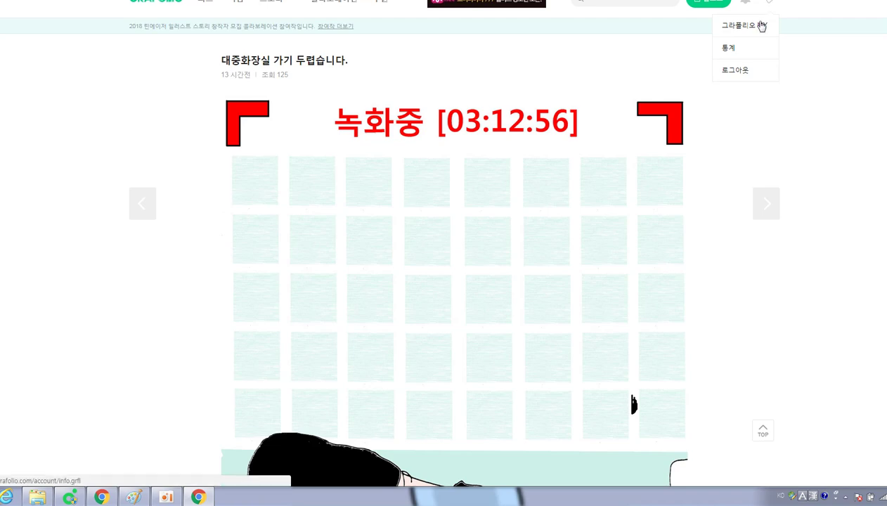
pyautogui.click(758, 25)
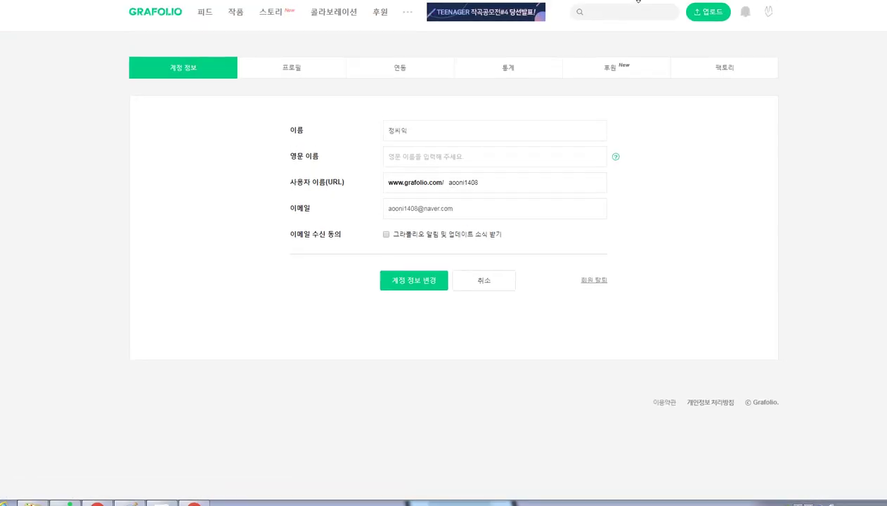
pyautogui.moveTo(773, 3)
pyautogui.click(764, 24)
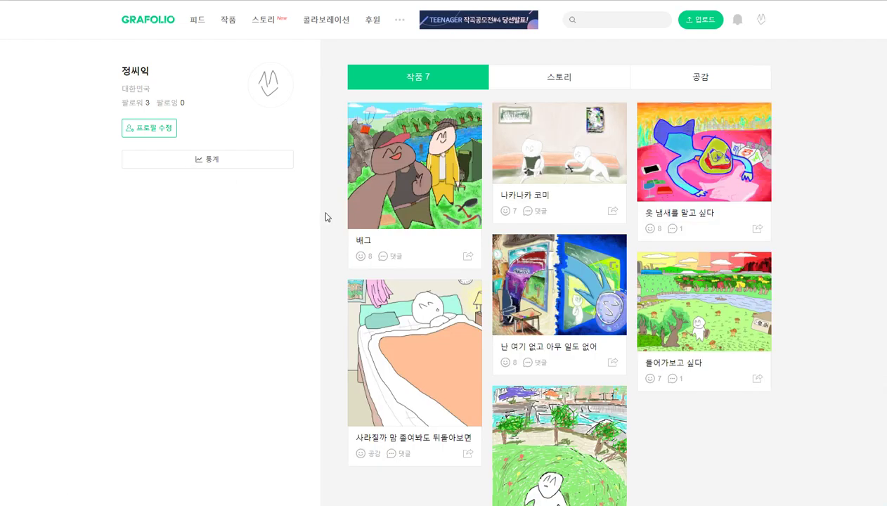
# Step: View the works in the story 내 마음에 주단을 깔고 그댈 위해 노래 부르리, and go back to the contest page
pyautogui.click(579, 87)
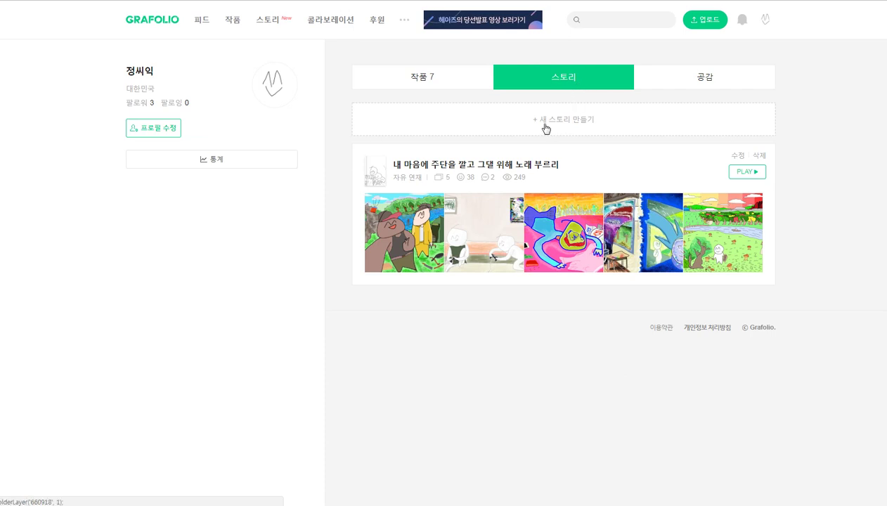
pyautogui.click(518, 164)
pyautogui.scroll(-2, 272, 178)
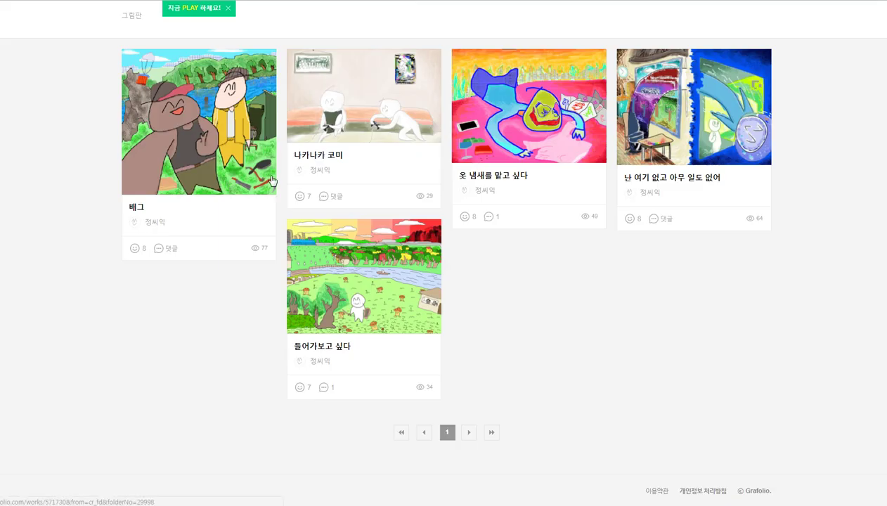
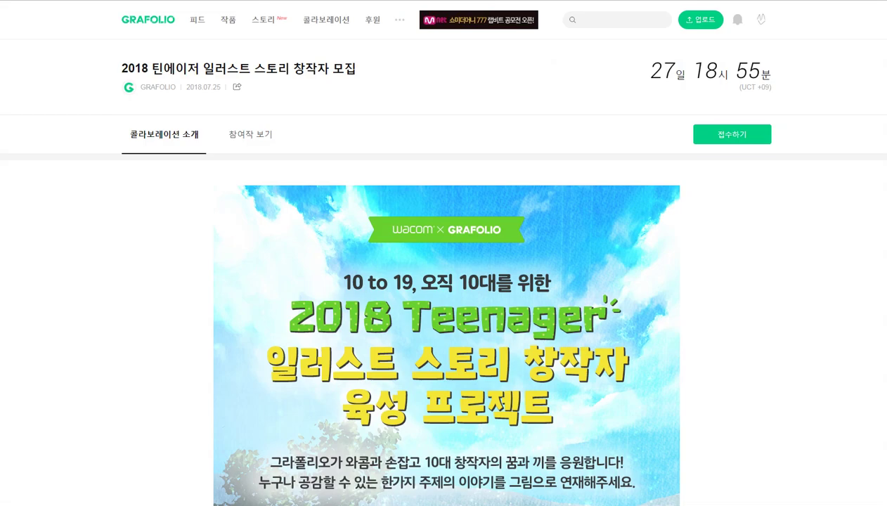
pyautogui.hotkey('alt', 'Left')
pyautogui.hotkey('alt', 'Left')
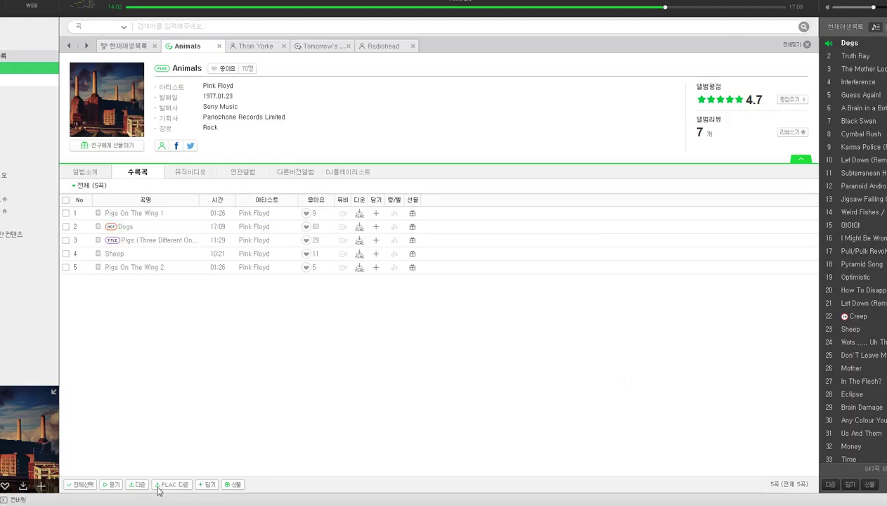
# Step: Switch to the Paint drawing and sketch black pencil strokes for a flower stem in the blank area above the green grass at 700% zoom
pyautogui.hotkey('alt', 'Tab')
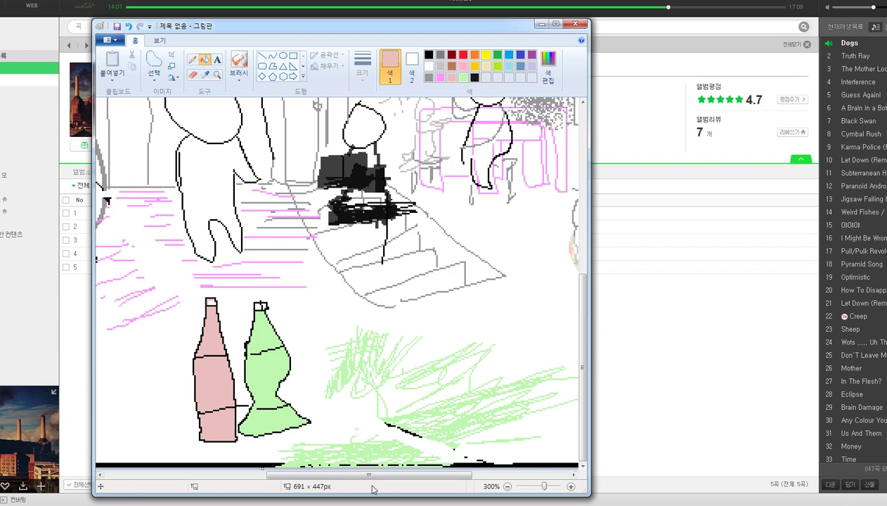
pyautogui.scroll(1, 366, 467)
pyautogui.moveTo(365, 478)
pyautogui.mouseDown()
pyautogui.moveTo(469, 478)
pyautogui.moveTo(454, 475)
pyautogui.mouseUp()
pyautogui.scroll(5, 429, 469)
pyautogui.scroll(2, 426, 479)
pyautogui.scroll(-5, 419, 479)
pyautogui.scroll(-3, 450, 448)
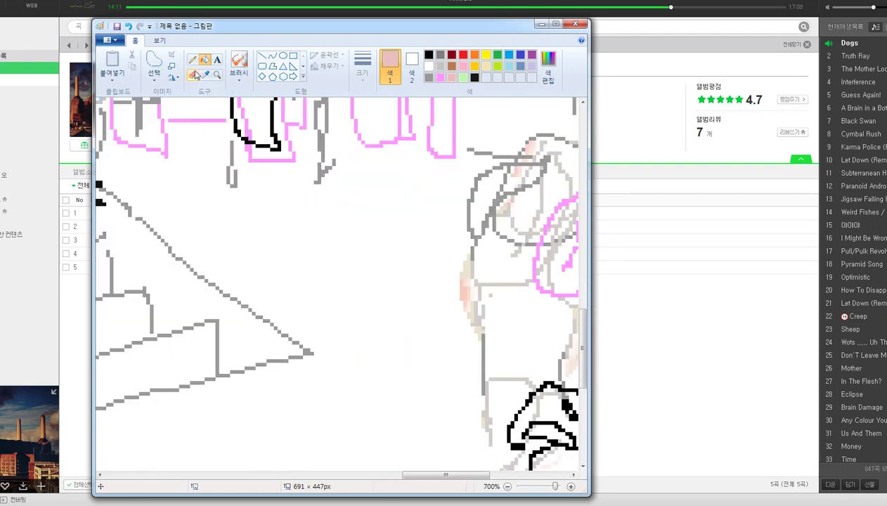
pyautogui.click(192, 59)
pyautogui.click(428, 54)
pyautogui.scroll(-3, 398, 302)
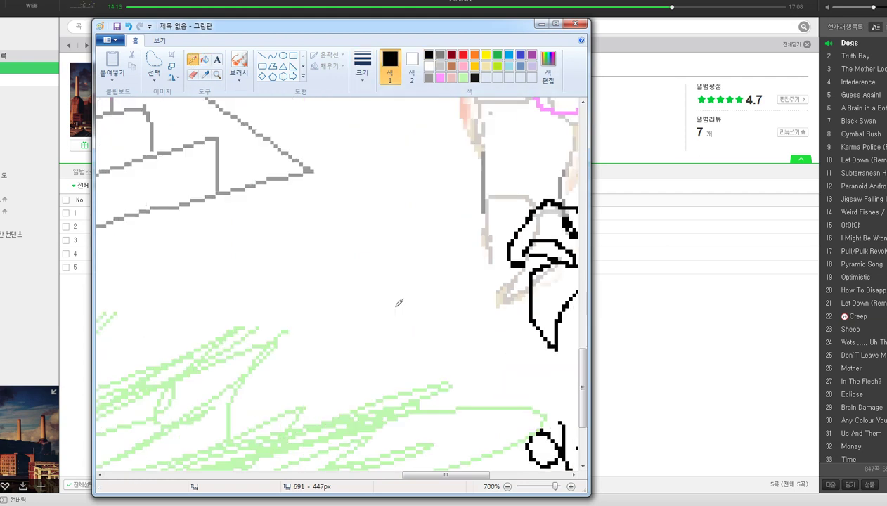
pyautogui.moveTo(352, 368); pyautogui.dragTo(371, 252)
pyautogui.moveTo(354, 367)
pyautogui.mouseDown()
pyautogui.moveTo(399, 239)
pyautogui.moveTo(398, 214)
pyautogui.mouseUp()
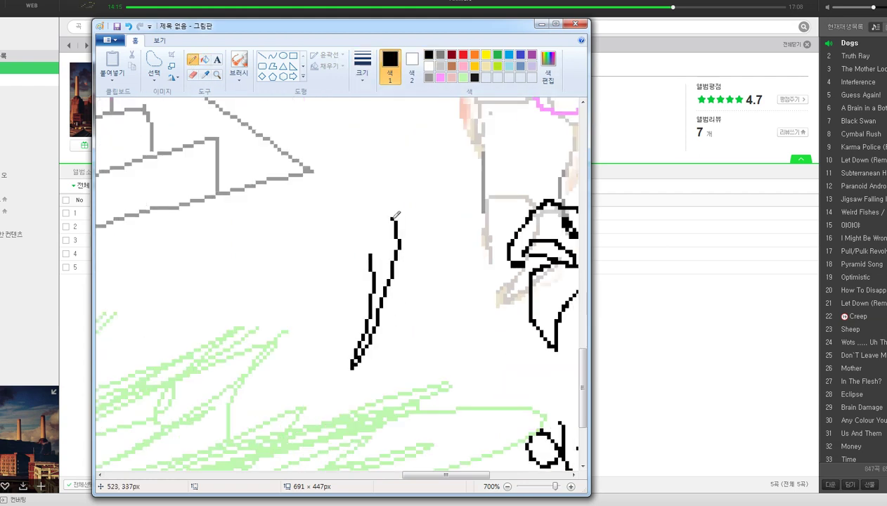
# Step: Redraw the trial strokes as a curved black flower stem and outline drooping petals around its upper end
pyautogui.hotkey('ctrl', 'z')
pyautogui.moveTo(370, 366); pyautogui.dragTo(362, 247)
pyautogui.hotkey('ctrl', 'z')
pyautogui.moveTo(353, 385)
pyautogui.mouseDown()
pyautogui.moveTo(359, 231)
pyautogui.moveTo(370, 258)
pyautogui.moveTo(359, 234)
pyautogui.moveTo(327, 241)
pyautogui.moveTo(302, 283)
pyautogui.moveTo(310, 302)
pyautogui.moveTo(291, 297)
pyautogui.moveTo(280, 247)
pyautogui.moveTo(395, 218)
pyautogui.moveTo(426, 251)
pyautogui.moveTo(437, 226)
pyautogui.moveTo(435, 187)
pyautogui.moveTo(372, 201)
pyautogui.moveTo(404, 163)
pyautogui.moveTo(414, 182)
pyautogui.moveTo(419, 151)
pyautogui.moveTo(418, 186)
pyautogui.moveTo(417, 174)
pyautogui.moveTo(405, 176)
pyautogui.moveTo(436, 185)
pyautogui.moveTo(423, 153)
pyautogui.moveTo(385, 151)
pyautogui.moveTo(354, 181)
pyautogui.moveTo(357, 204)
pyautogui.moveTo(335, 174)
pyautogui.moveTo(293, 205)
pyautogui.moveTo(295, 215)
pyautogui.moveTo(326, 208)
pyautogui.moveTo(329, 181)
pyautogui.mouseUp()
pyautogui.hotkey('ctrl', 'z')
pyautogui.hotkey('ctrl', 'z')
pyautogui.hotkey('ctrl', 'z')
pyautogui.hotkey('ctrl', 'z')
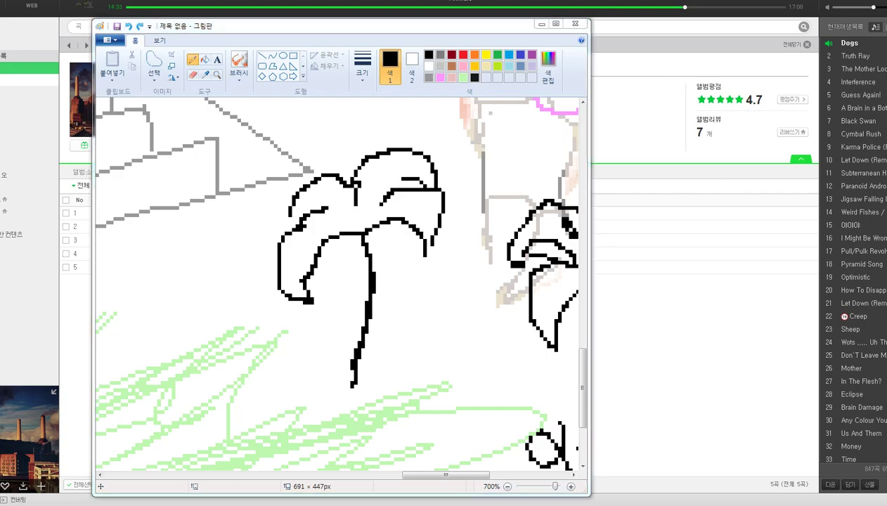
# Step: Switch to the browser and search Google in a new tab for images of 백합
pyautogui.hotkey('alt', 'Tab')
pyautogui.hotkey('alt', 'Tab')
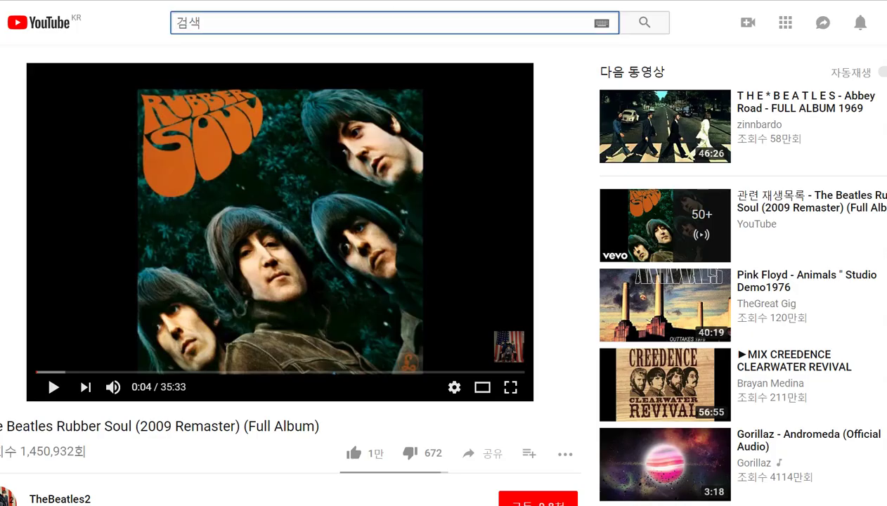
pyautogui.hotkey('ctrl', 't')
pyautogui.write('d')
pyautogui.press('BackSpace')
pyautogui.write('백합')
pyautogui.press('Return')
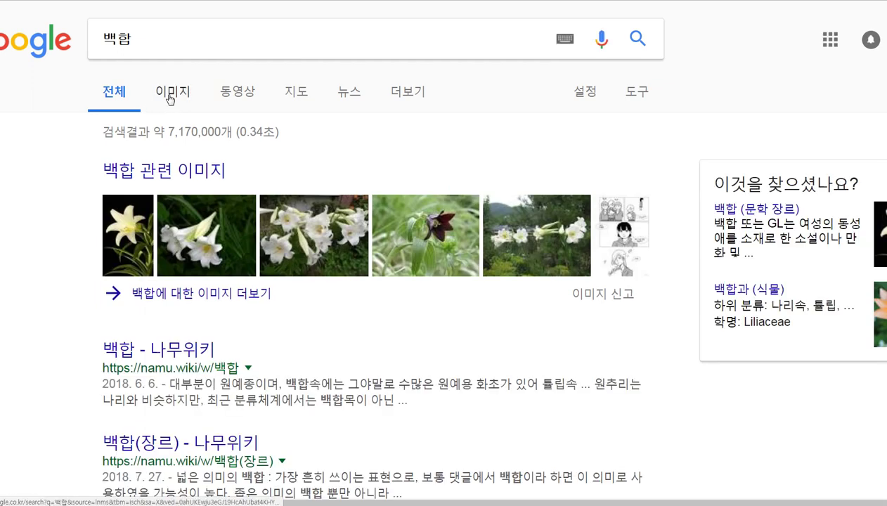
pyautogui.click(169, 97)
pyautogui.scroll(-1, 174, 212)
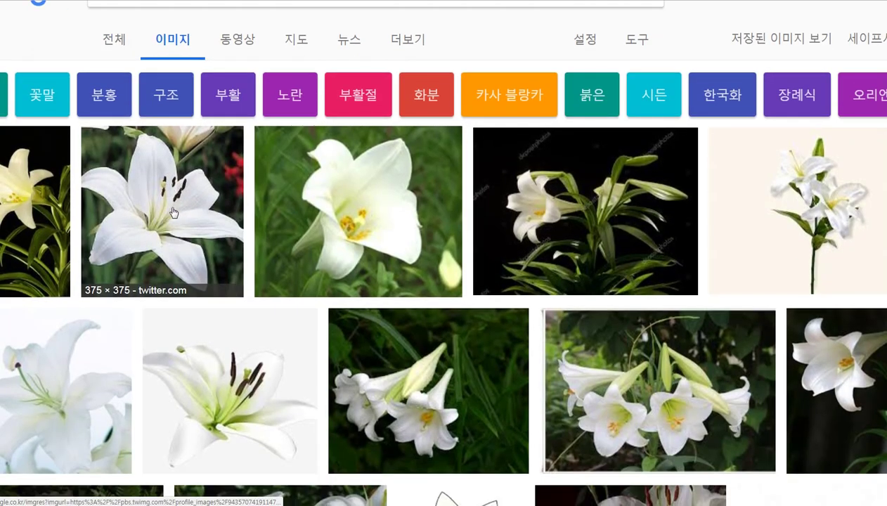
# Step: Enlarge the 375 × 375 white lily photo, switch back to Paint and place its window beside the photo
pyautogui.click(174, 212)
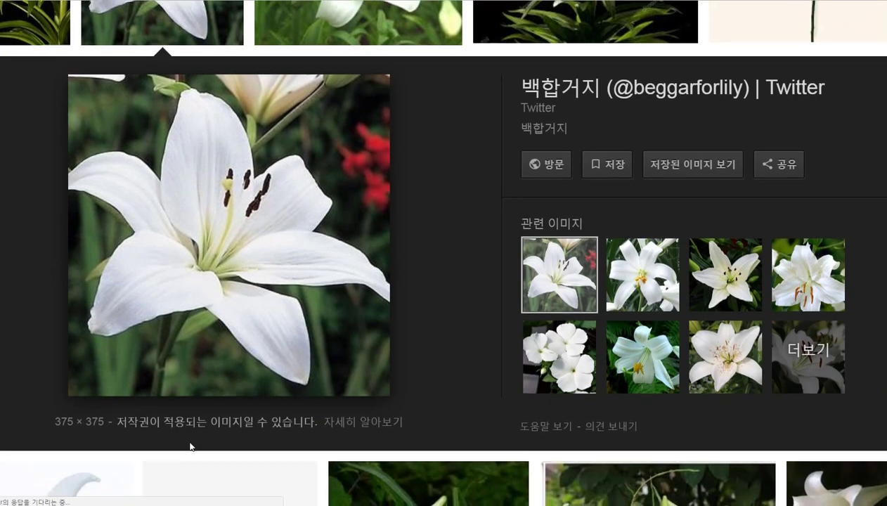
pyautogui.scroll(-1, 189, 447)
pyautogui.hotkey('alt', 'Tab')
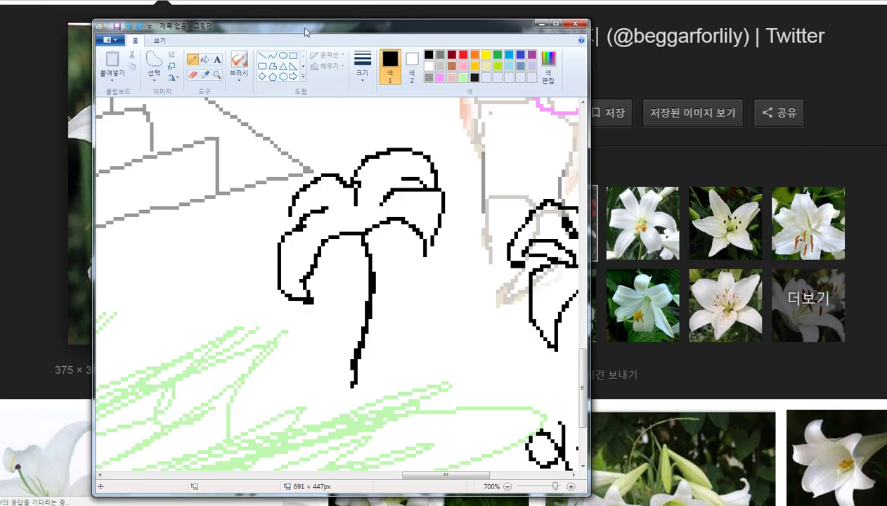
pyautogui.moveTo(306, 32); pyautogui.dragTo(677, 8)
# Step: Undo the flower's petal strokes, leaving only the curved stem
pyautogui.hotkey('ctrl', 'z')
pyautogui.hotkey('ctrl', 'z')
pyautogui.hotkey('ctrl', 'z')
pyautogui.hotkey('ctrl', 'z')
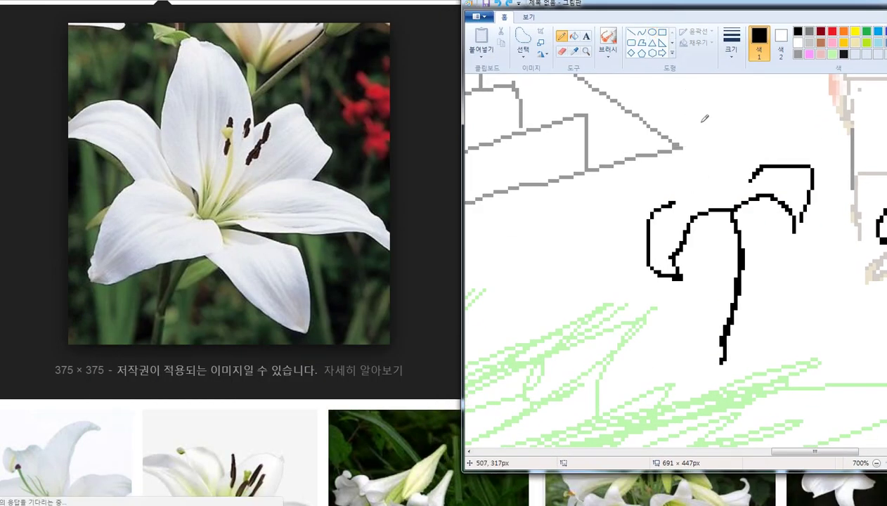
pyautogui.hotkey('ctrl', 'z')
pyautogui.hotkey('ctrl', 'z')
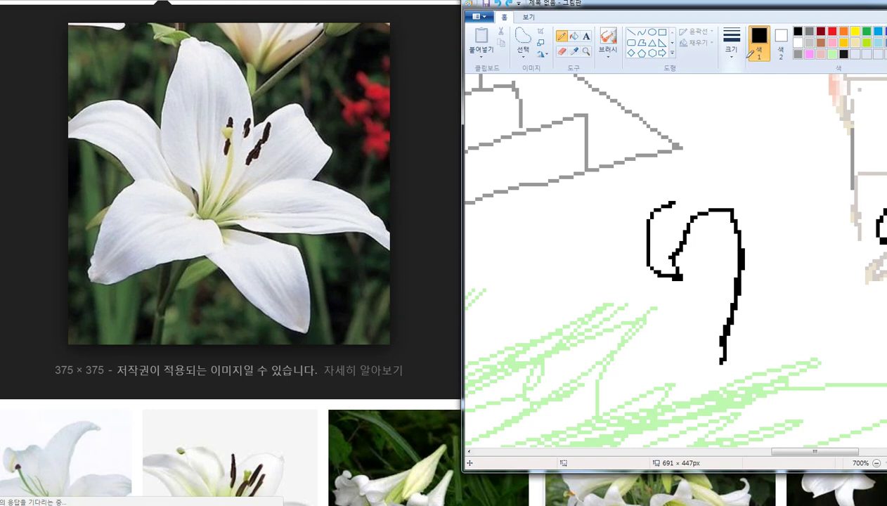
pyautogui.hotkey('ctrl', 'z')
pyautogui.hotkey('ctrl', 'z')
# Step: Select a large freeform area around the stem and invert its colours
pyautogui.click(523, 42)
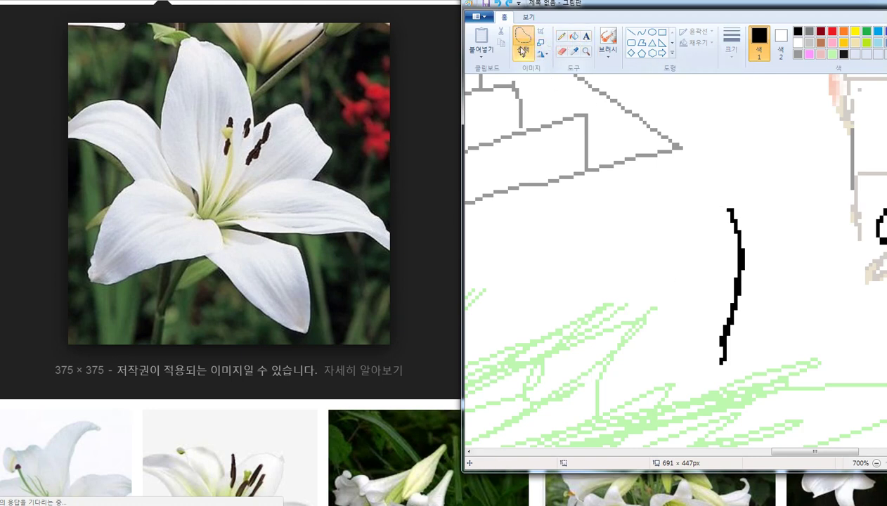
pyautogui.moveTo(576, 95)
pyautogui.mouseDown()
pyautogui.moveTo(577, 357)
pyautogui.moveTo(609, 383)
pyautogui.moveTo(816, 376)
pyautogui.moveTo(834, 249)
pyautogui.moveTo(810, 88)
pyautogui.moveTo(535, 76)
pyautogui.mouseUp()
pyautogui.rightClick(641, 130)
pyautogui.click(673, 245)
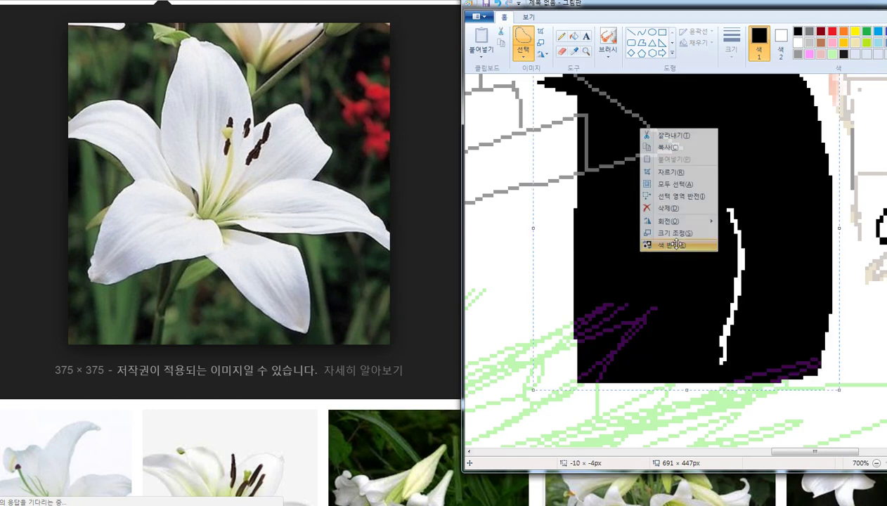
# Step: Try filling the white stem with black, and take the fill back
pyautogui.click(563, 36)
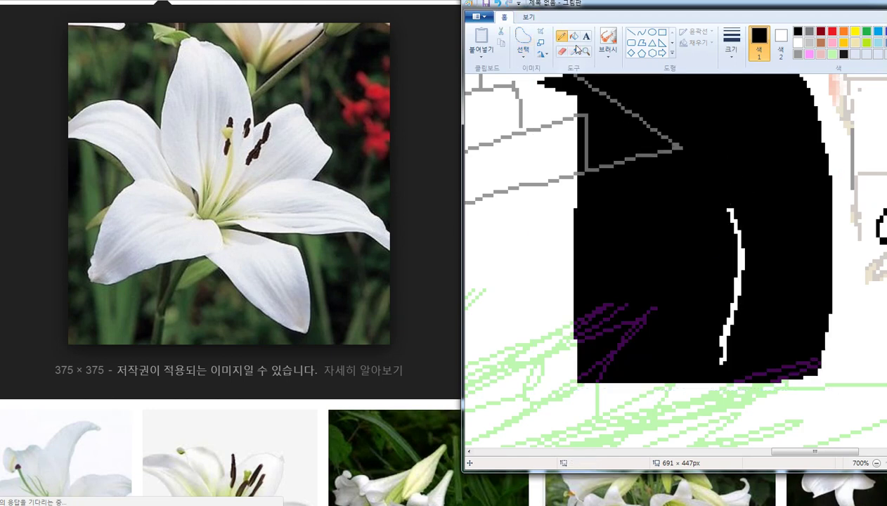
pyautogui.click(575, 38)
pyautogui.click(739, 235)
pyautogui.click(562, 38)
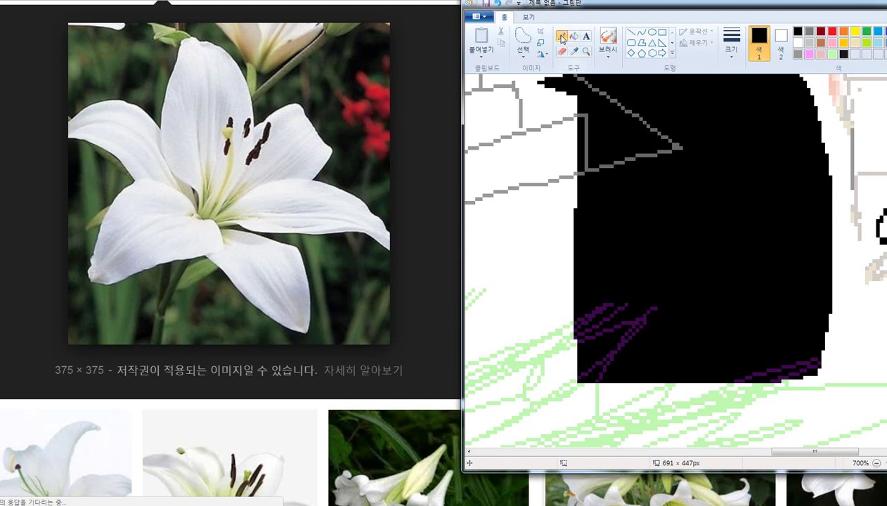
pyautogui.hotkey('ctrl', 'y')
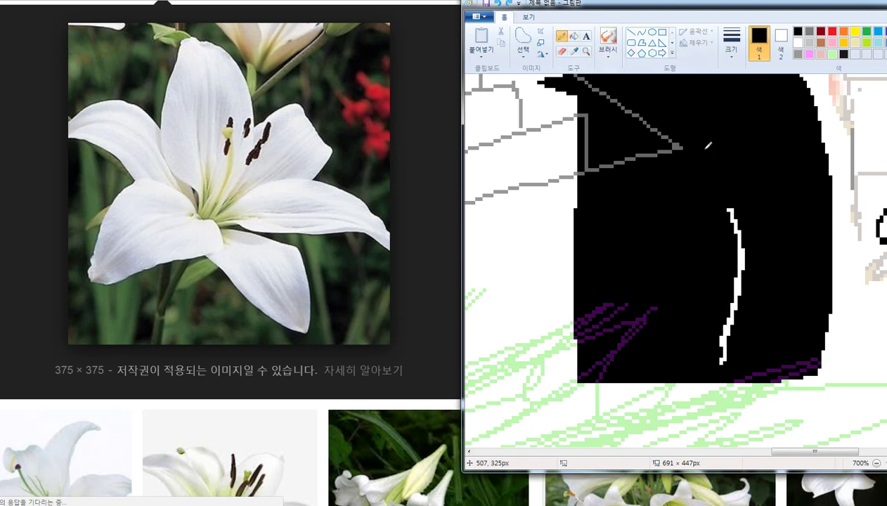
# Step: Draw a drooping petal outline in white pencil from the stem's upper end to its left, redoing the strokes until it closes
pyautogui.click(797, 42)
pyautogui.moveTo(728, 206)
pyautogui.mouseDown()
pyautogui.moveTo(676, 210)
pyautogui.moveTo(628, 258)
pyautogui.mouseUp()
pyautogui.hotkey('ctrl', 'z')
pyautogui.moveTo(728, 209)
pyautogui.mouseDown()
pyautogui.moveTo(663, 230)
pyautogui.moveTo(650, 253)
pyautogui.moveTo(643, 212)
pyautogui.moveTo(675, 185)
pyautogui.mouseUp()
pyautogui.hotkey('ctrl', 'z')
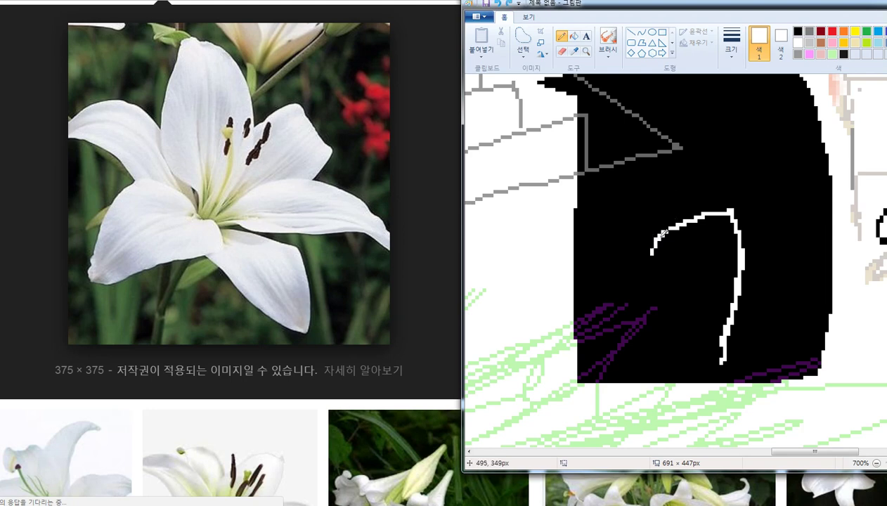
pyautogui.moveTo(657, 227)
pyautogui.mouseDown()
pyautogui.moveTo(641, 284)
pyautogui.moveTo(629, 257)
pyautogui.moveTo(636, 220)
pyautogui.moveTo(658, 193)
pyautogui.moveTo(681, 186)
pyautogui.mouseUp()
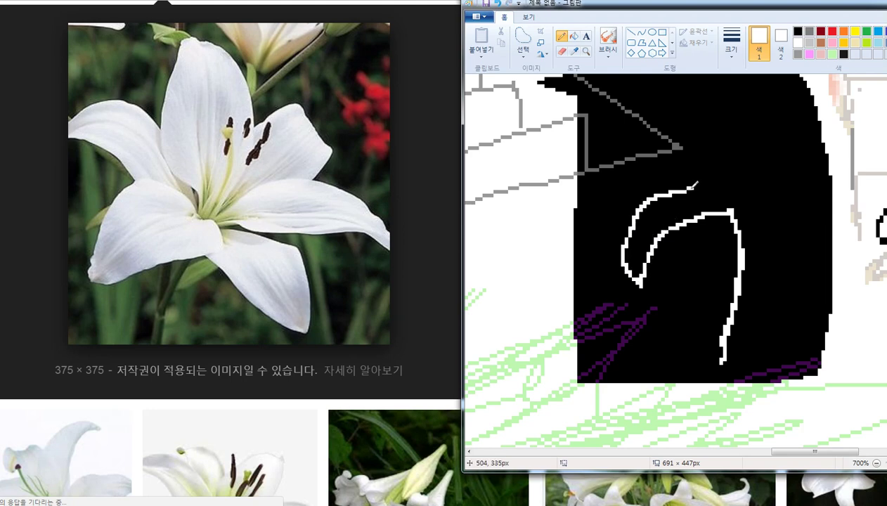
pyautogui.hotkey('ctrl', 'z')
pyautogui.moveTo(640, 284)
pyautogui.mouseDown()
pyautogui.moveTo(629, 218)
pyautogui.moveTo(646, 196)
pyautogui.moveTo(678, 185)
pyautogui.moveTo(743, 199)
pyautogui.mouseUp()
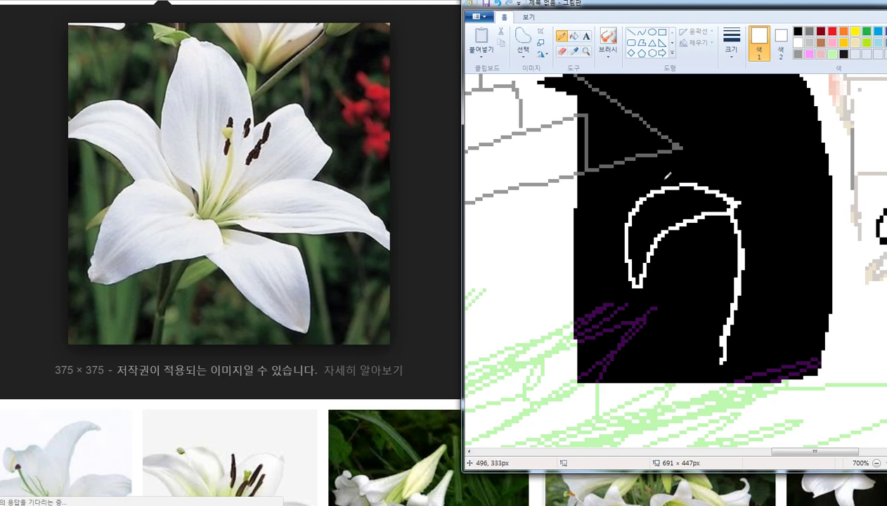
# Step: Draw an arched petal outline in white pencil above the drooping petal, pointing left, redoing the strokes as needed
pyautogui.moveTo(661, 182)
pyautogui.mouseDown()
pyautogui.moveTo(643, 170)
pyautogui.moveTo(612, 174)
pyautogui.mouseUp()
pyautogui.hotkey('ctrl', 'z')
pyautogui.hotkey('ctrl', 'z')
pyautogui.moveTo(675, 184); pyautogui.dragTo(610, 173)
pyautogui.hotkey('ctrl', 'z')
# Step: Draw the lily's upright top petal in white, with its left edge rising from the centre and its right edge curving back down
pyautogui.moveTo(677, 183)
pyautogui.mouseDown()
pyautogui.moveTo(598, 201)
pyautogui.moveTo(611, 162)
pyautogui.moveTo(645, 144)
pyautogui.moveTo(668, 141)
pyautogui.moveTo(721, 166)
pyautogui.moveTo(684, 111)
pyautogui.mouseUp()
pyautogui.hotkey('ctrl', 'z')
pyautogui.moveTo(715, 161)
pyautogui.mouseDown()
pyautogui.moveTo(696, 139)
pyautogui.moveTo(683, 82)
pyautogui.mouseUp()
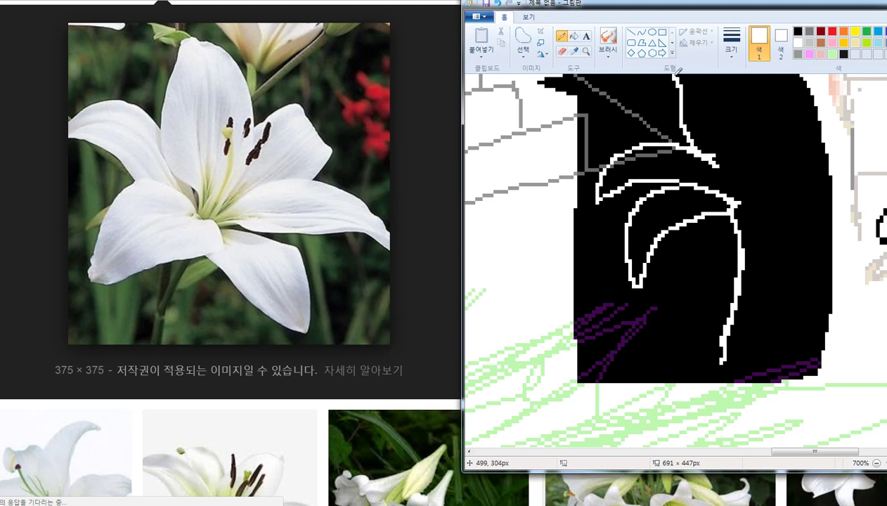
pyautogui.scroll(2, 685, 141)
pyautogui.moveTo(674, 168)
pyautogui.mouseDown()
pyautogui.moveTo(741, 182)
pyautogui.moveTo(753, 213)
pyautogui.mouseUp()
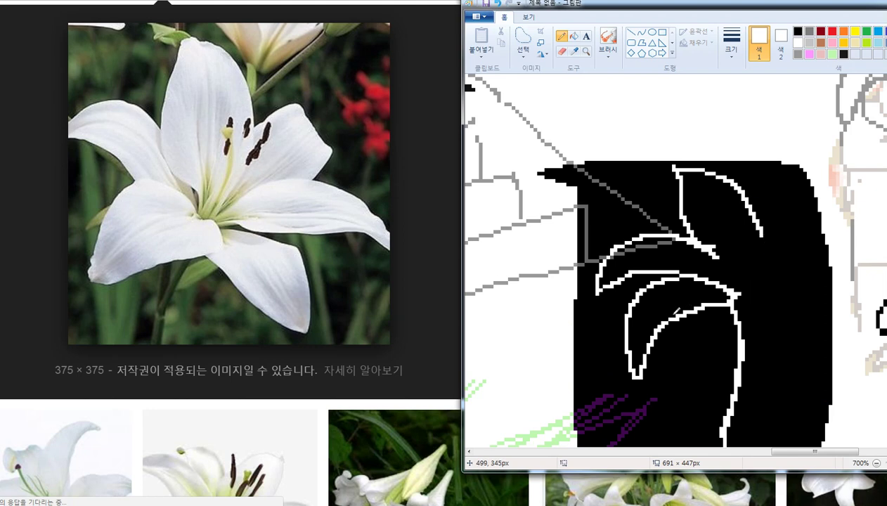
# Step: Pick the background black as colour 2, erase the drooping petal's lower edge, and redraw it in white up to the flower's centre
pyautogui.click(574, 51)
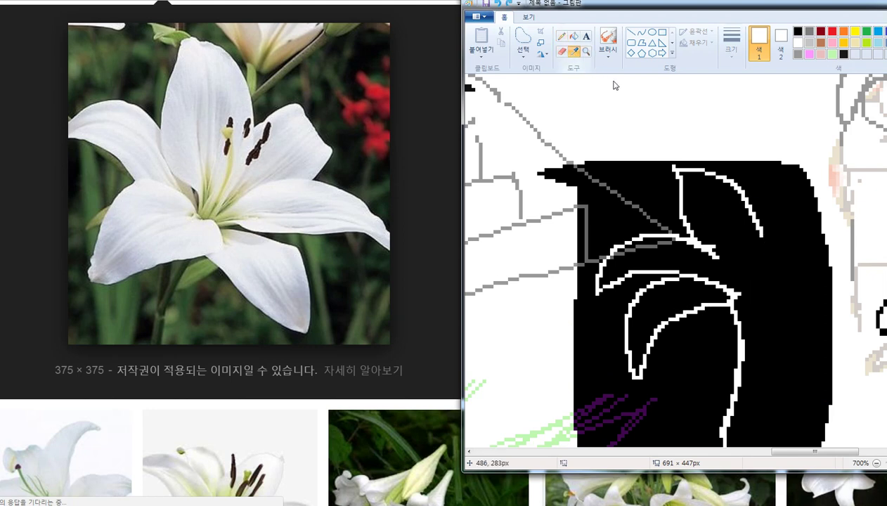
pyautogui.rightClick(760, 305)
pyautogui.click(717, 305)
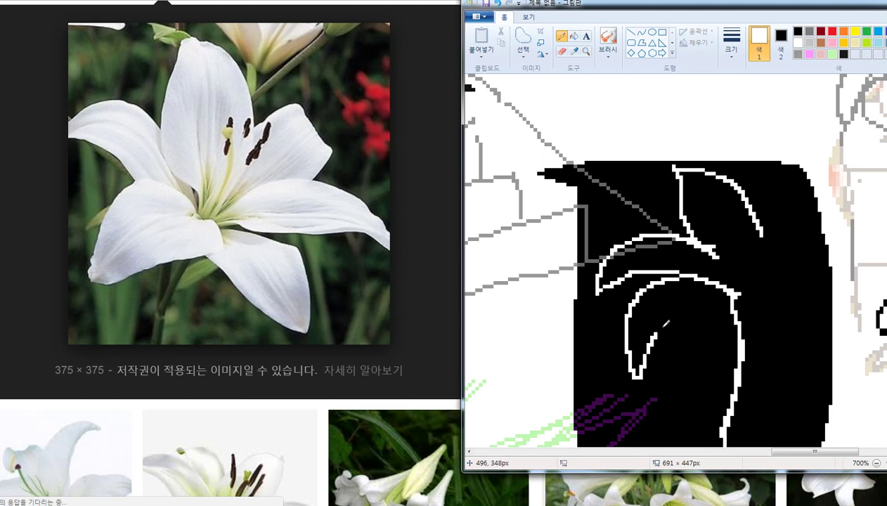
pyautogui.moveTo(669, 323); pyautogui.dragTo(731, 294)
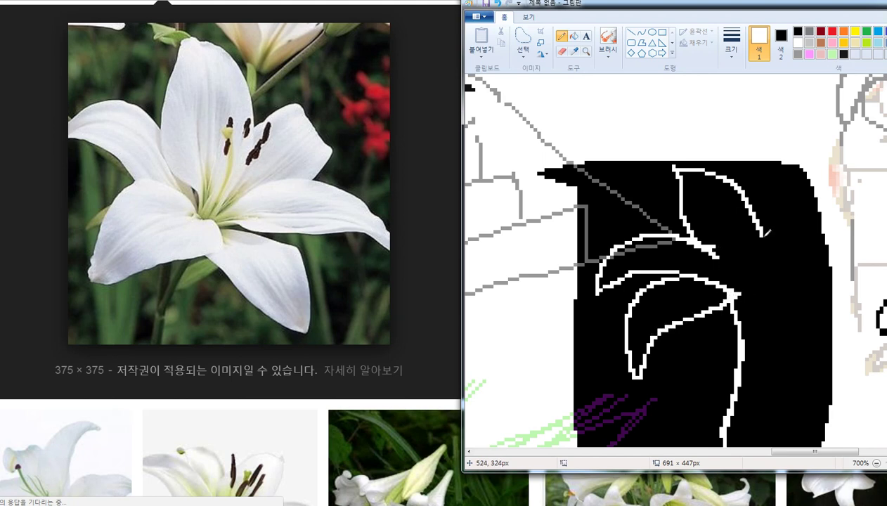
# Step: Draw the upper edge of the right petal in white, out from the top petal's base to the black area's right border
pyautogui.moveTo(762, 242); pyautogui.dragTo(823, 223)
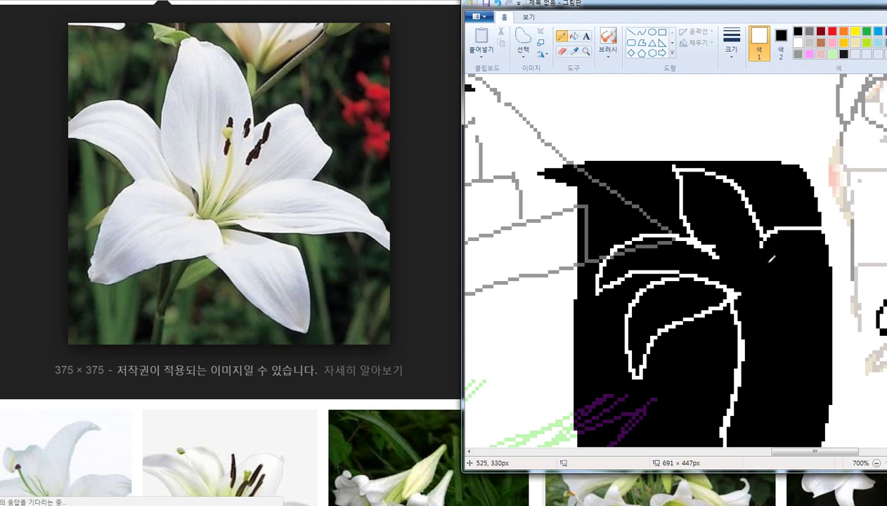
pyautogui.moveTo(757, 250); pyautogui.dragTo(751, 265)
pyautogui.hotkey('ctrl', 'z')
pyautogui.hotkey('ctrl', 'z')
pyautogui.moveTo(757, 257); pyautogui.dragTo(826, 245)
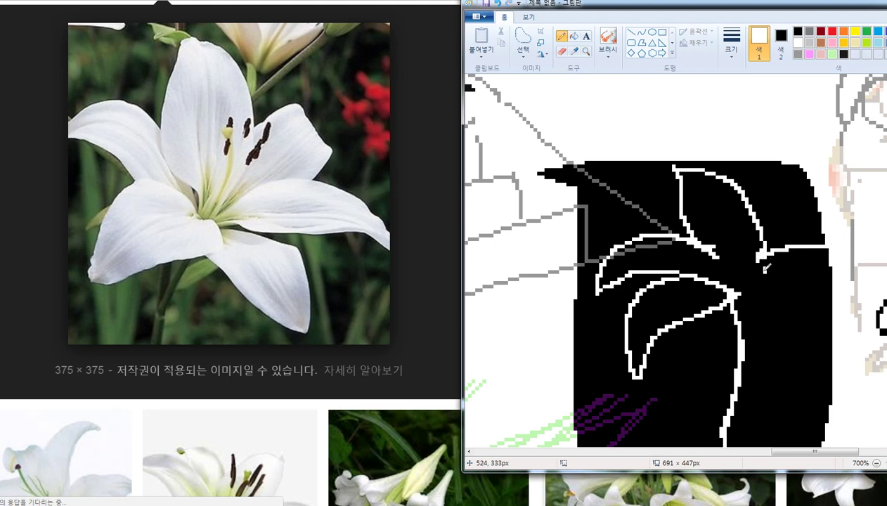
# Step: Draw the right petal's lower edge and a rounded lower-right petal in front of it, removing the overlapping part of the line
pyautogui.moveTo(764, 271); pyautogui.dragTo(835, 292)
pyautogui.hotkey('ctrl', 'z')
pyautogui.moveTo(757, 287); pyautogui.dragTo(832, 312)
pyautogui.moveTo(746, 302); pyautogui.dragTo(797, 329)
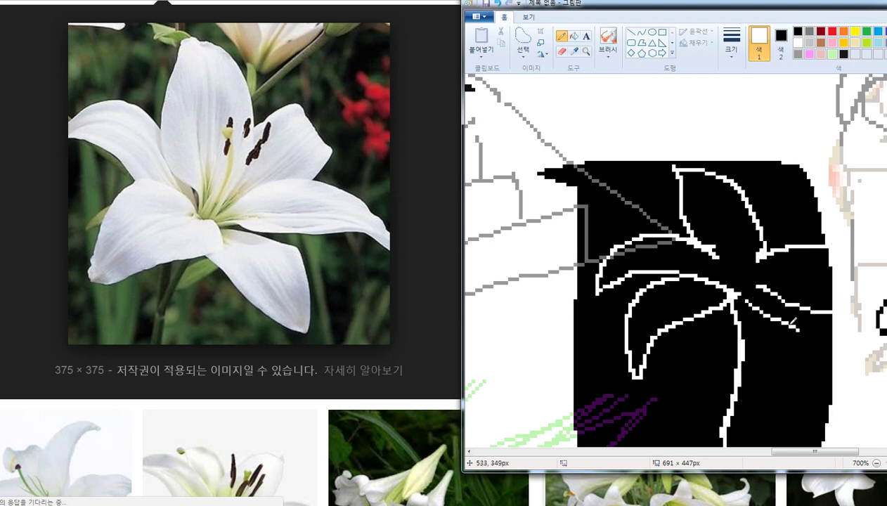
pyautogui.hotkey('ctrl', 'z')
pyautogui.moveTo(738, 292); pyautogui.dragTo(809, 338)
pyautogui.moveTo(773, 285); pyautogui.dragTo(812, 303)
pyautogui.moveTo(814, 334)
pyautogui.mouseDown()
pyautogui.moveTo(809, 294)
pyautogui.moveTo(761, 277)
pyautogui.mouseUp()
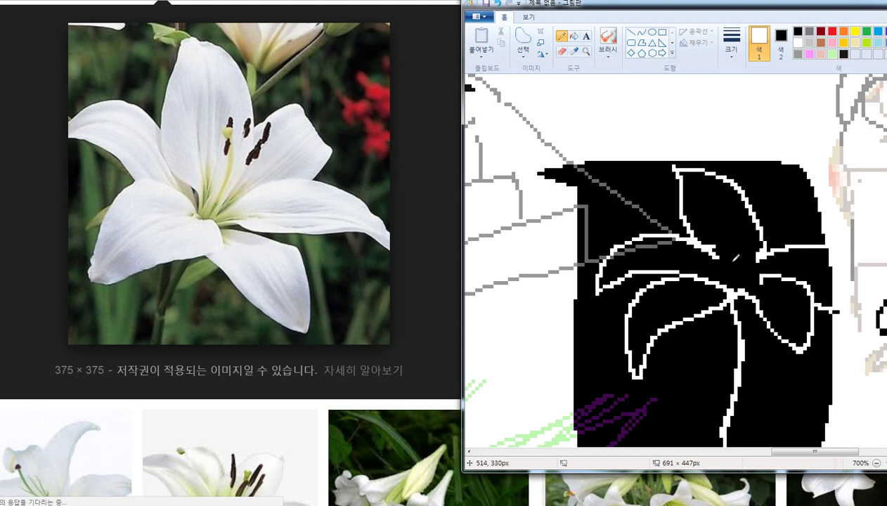
# Step: Draw the stamens in white rising from the flower's centre into the top petal, with thick blobs at their tips
pyautogui.moveTo(708, 242); pyautogui.dragTo(710, 227)
pyautogui.moveTo(739, 273)
pyautogui.mouseDown()
pyautogui.moveTo(743, 222)
pyautogui.moveTo(771, 220)
pyautogui.mouseUp()
pyautogui.hotkey('ctrl', 'z')
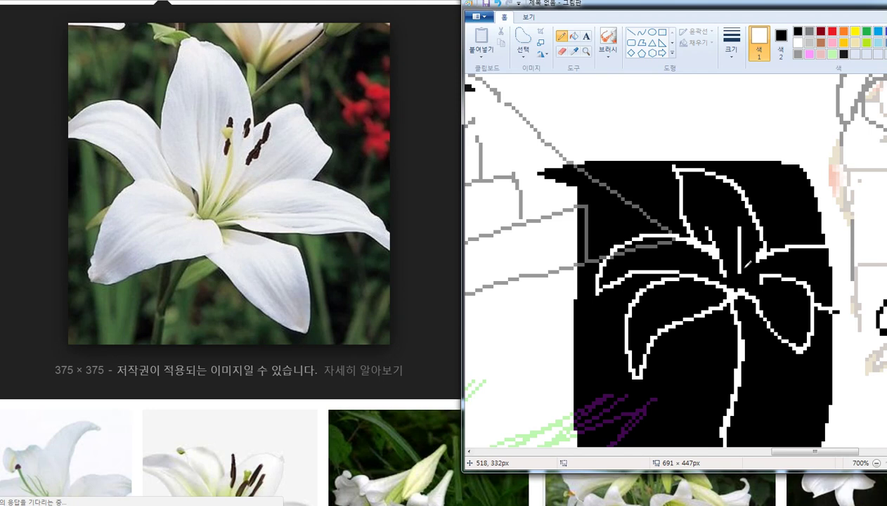
pyautogui.hotkey('ctrl', 'z')
pyautogui.moveTo(739, 269)
pyautogui.mouseDown()
pyautogui.moveTo(724, 233)
pyautogui.moveTo(743, 264)
pyautogui.moveTo(731, 228)
pyautogui.moveTo(698, 218)
pyautogui.moveTo(721, 233)
pyautogui.moveTo(724, 208)
pyautogui.mouseUp()
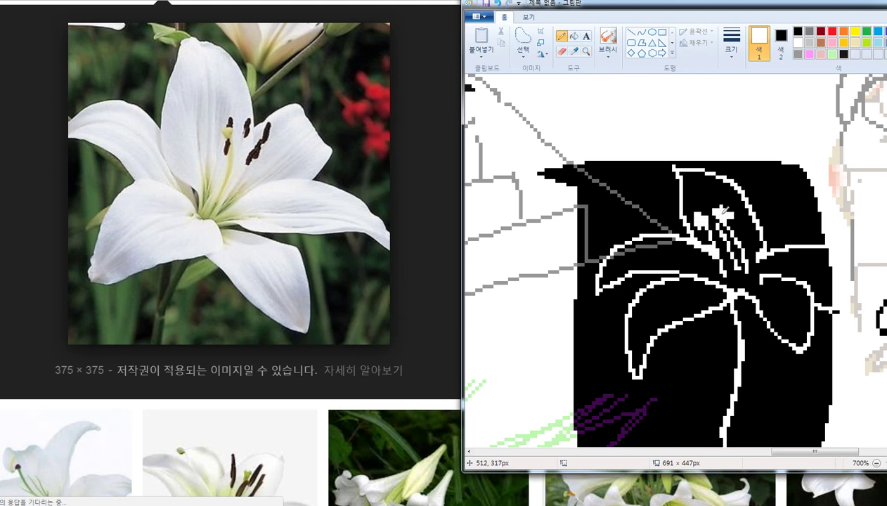
# Step: Erase the lower-left petal's inner edge in black and redraw it in white as a wider curve back to the centre
pyautogui.scroll(-3, 720, 266)
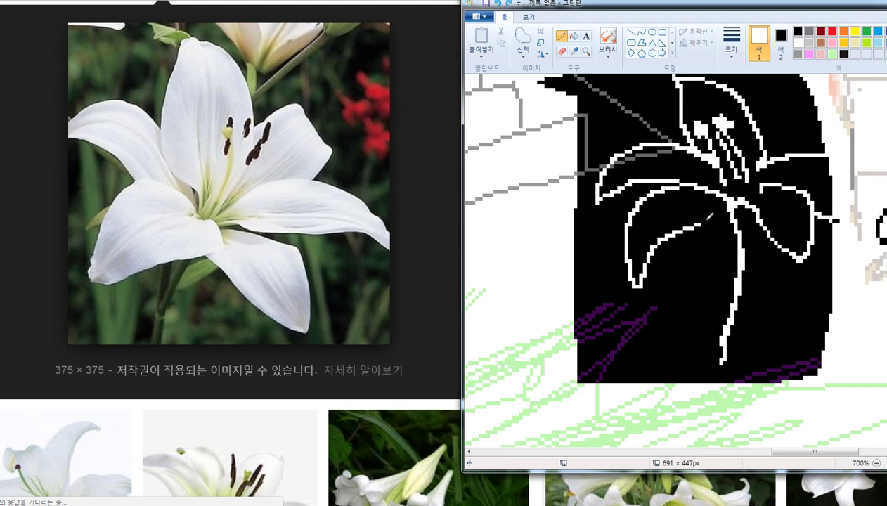
pyautogui.moveTo(706, 220)
pyautogui.mouseDown()
pyautogui.moveTo(679, 221)
pyautogui.moveTo(645, 246)
pyautogui.moveTo(662, 228)
pyautogui.mouseUp()
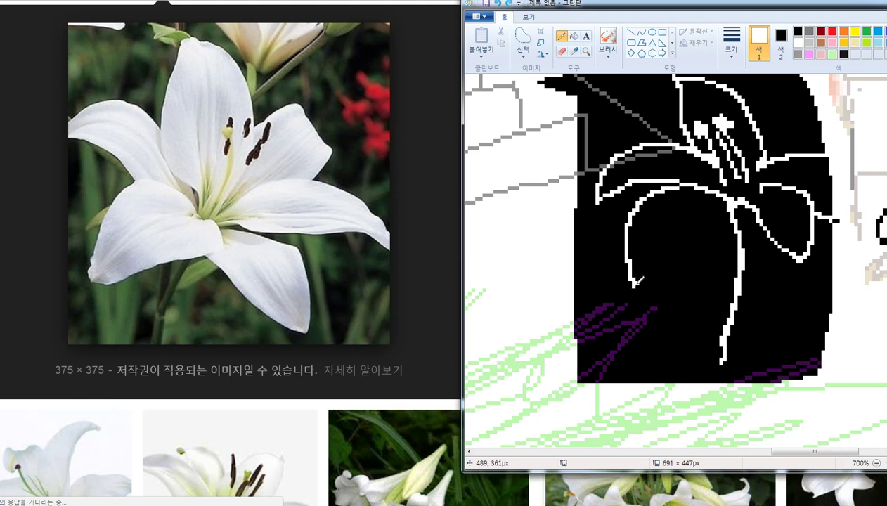
pyautogui.moveTo(633, 283); pyautogui.dragTo(705, 228)
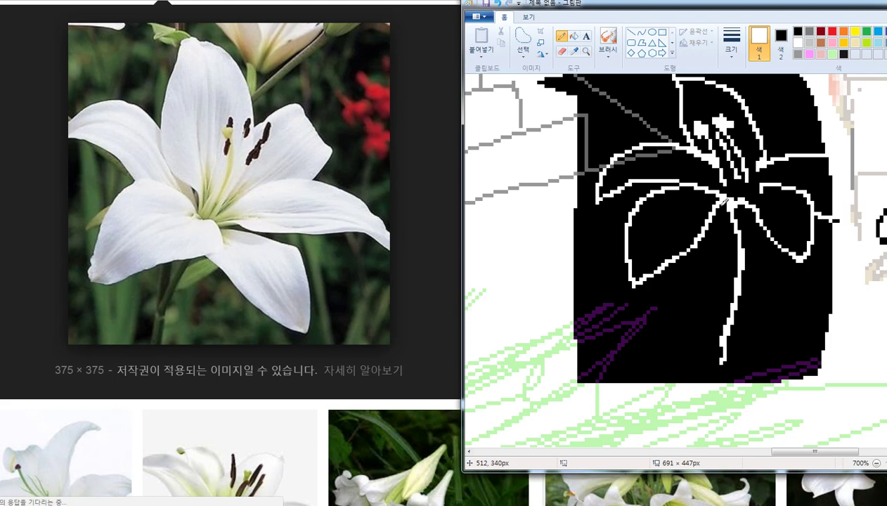
# Step: Try extending the black background left of the lily with a thicker eraser, and undo each stroke
pyautogui.scroll(2, 695, 217)
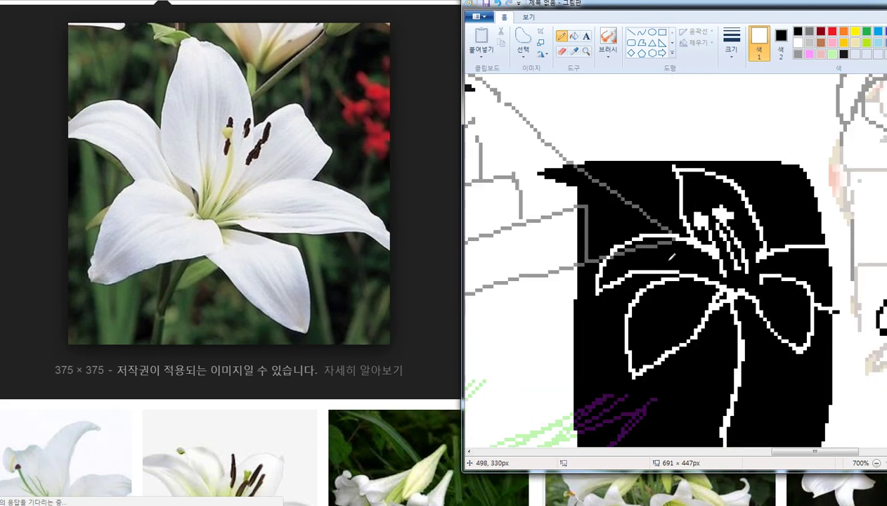
pyautogui.scroll(-6, 654, 239)
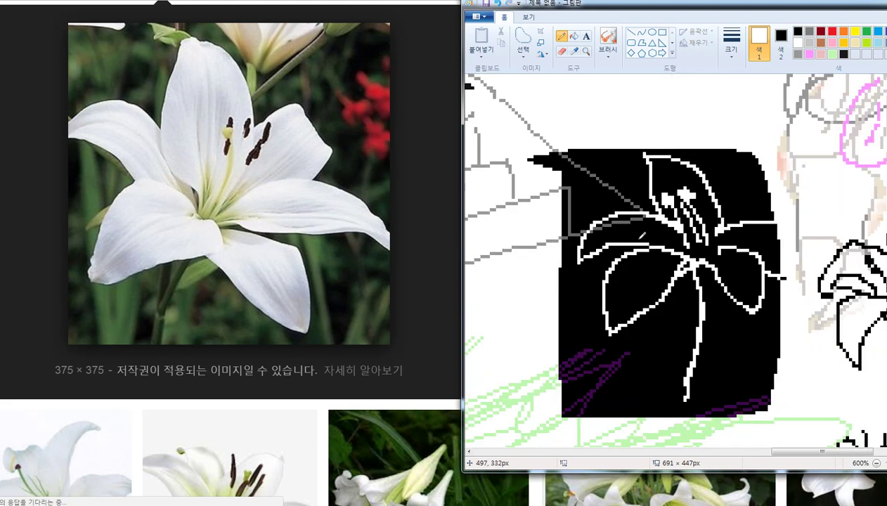
pyautogui.scroll(3, 565, 238)
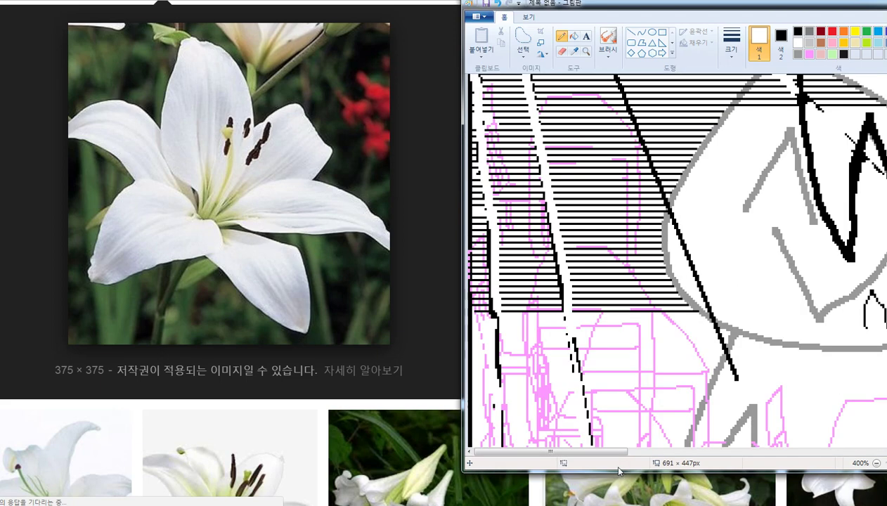
pyautogui.moveTo(612, 454); pyautogui.dragTo(876, 442)
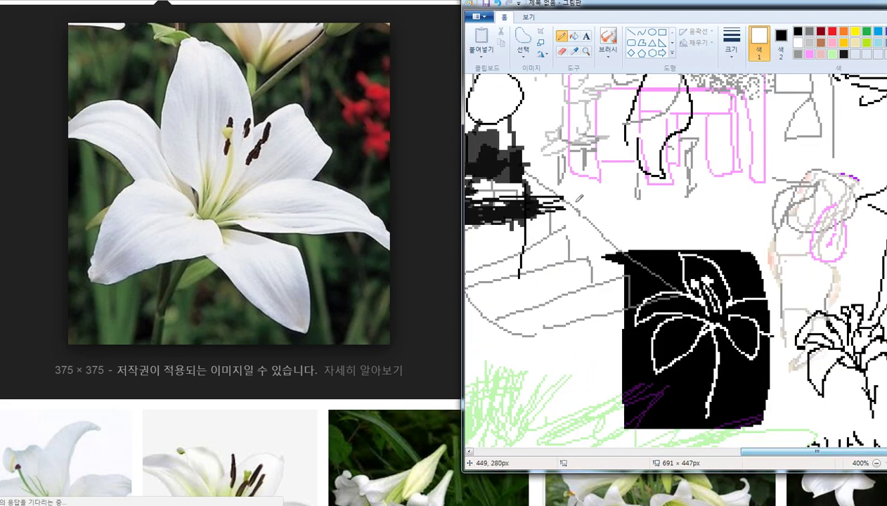
pyautogui.scroll(-2, 574, 91)
pyautogui.click(562, 52)
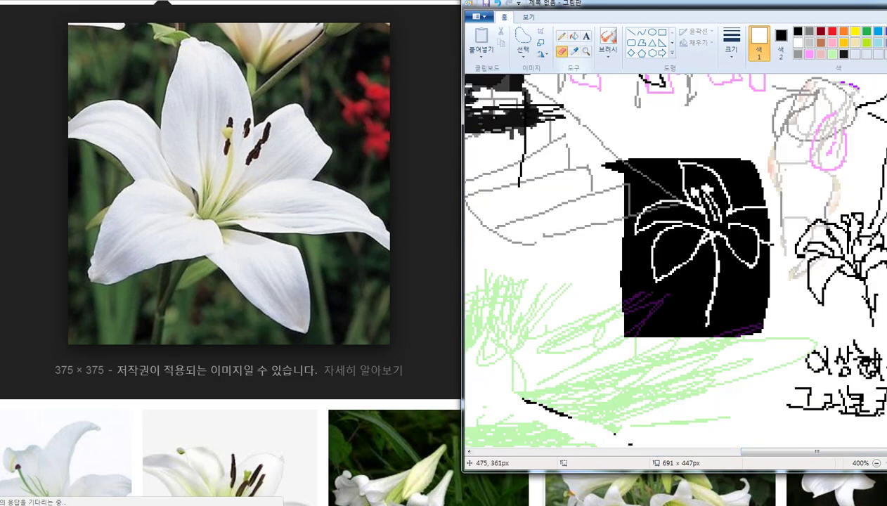
pyautogui.click(732, 54)
pyautogui.click(742, 135)
pyautogui.moveTo(596, 272)
pyautogui.mouseDown()
pyautogui.moveTo(626, 280)
pyautogui.moveTo(577, 279)
pyautogui.mouseUp()
pyautogui.hotkey('ctrl', 'z')
pyautogui.moveTo(616, 256)
pyautogui.mouseDown()
pyautogui.moveTo(624, 280)
pyautogui.moveTo(602, 285)
pyautogui.mouseUp()
pyautogui.hotkey('ctrl', 'z')
pyautogui.moveTo(564, 322)
pyautogui.mouseDown()
pyautogui.moveTo(608, 286)
pyautogui.moveTo(525, 325)
pyautogui.mouseUp()
pyautogui.hotkey('ctrl', 'z')
pyautogui.moveTo(611, 258)
pyautogui.mouseDown()
pyautogui.moveTo(524, 268)
pyautogui.moveTo(496, 313)
pyautogui.moveTo(648, 396)
pyautogui.mouseUp()
pyautogui.hotkey('ctrl', 'z')
pyautogui.hotkey('ctrl', 'z')
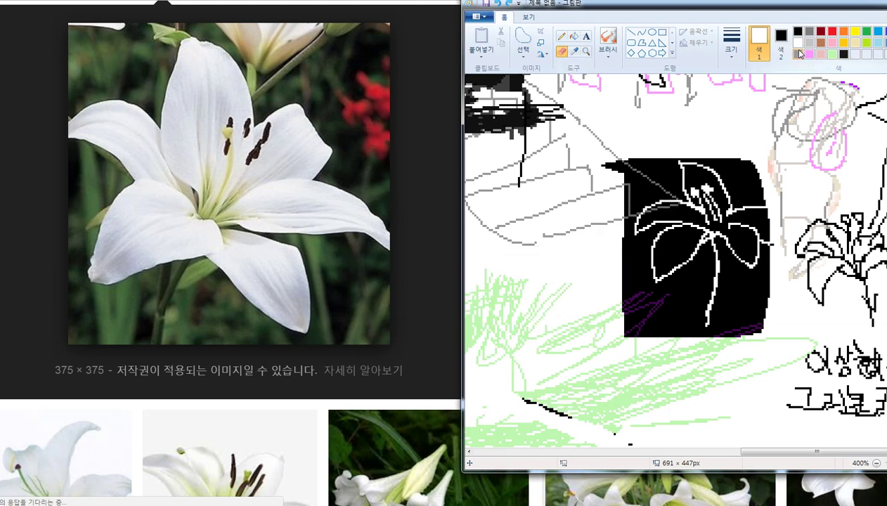
# Step: Try painting black over the white area and grey lines left of the lily, undo the strokes, and return to the Pencil
pyautogui.moveTo(759, 98)
pyautogui.mouseDown()
pyautogui.moveTo(766, 100)
pyautogui.moveTo(608, 176)
pyautogui.moveTo(492, 123)
pyautogui.moveTo(543, 109)
pyautogui.mouseUp()
pyautogui.hotkey('ctrl', 'z')
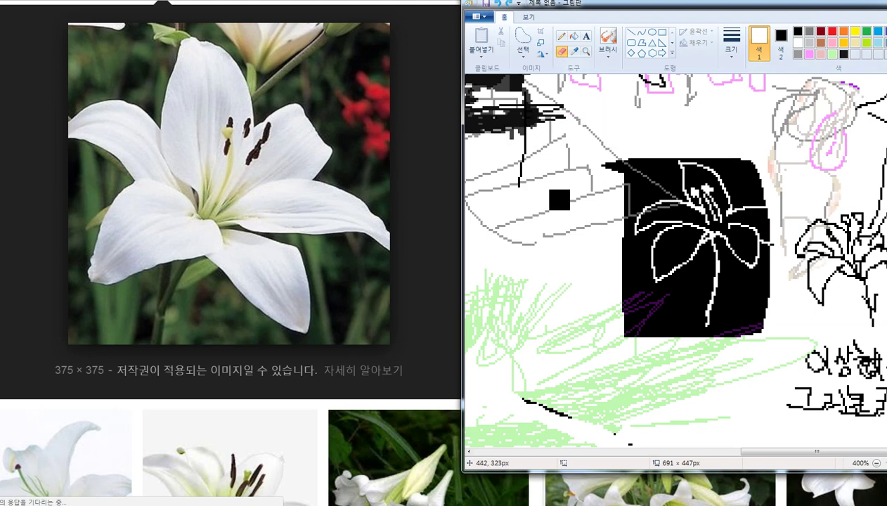
pyautogui.click(543, 219)
pyautogui.moveTo(536, 230)
pyautogui.mouseDown()
pyautogui.moveTo(529, 246)
pyautogui.moveTo(478, 251)
pyautogui.mouseUp()
pyautogui.hotkey('ctrl', 'z')
pyautogui.hotkey('ctrl', 'z')
pyautogui.hotkey('ctrl', 'z')
pyautogui.click(561, 37)
pyautogui.hotkey('ctrl', 'z')
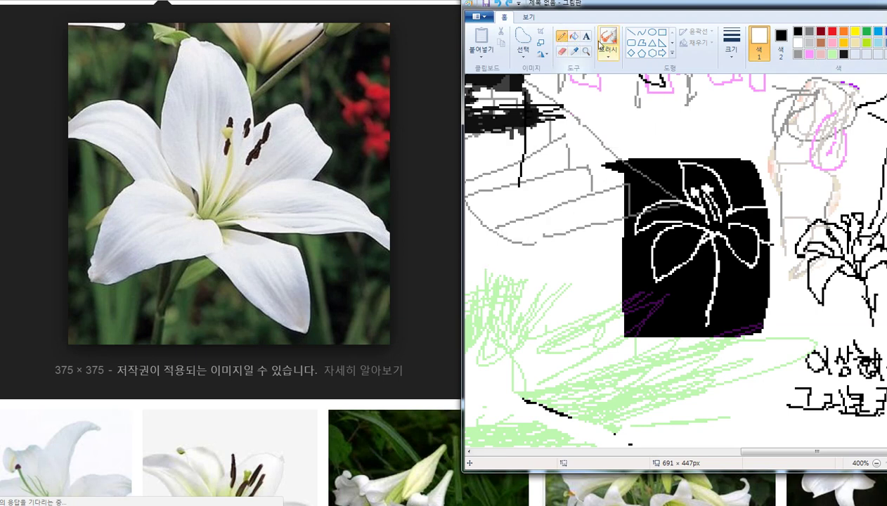
# Step: Select two overlapping freeform areas at the black background's lower left, one after the other, and invert the colours of each
pyautogui.click(533, 44)
pyautogui.moveTo(607, 237)
pyautogui.mouseDown()
pyautogui.moveTo(622, 337)
pyautogui.moveTo(697, 343)
pyautogui.moveTo(710, 255)
pyautogui.moveTo(663, 294)
pyautogui.moveTo(643, 295)
pyautogui.moveTo(647, 253)
pyautogui.moveTo(624, 246)
pyautogui.mouseUp()
pyautogui.rightClick(623, 252)
pyautogui.click(654, 333)
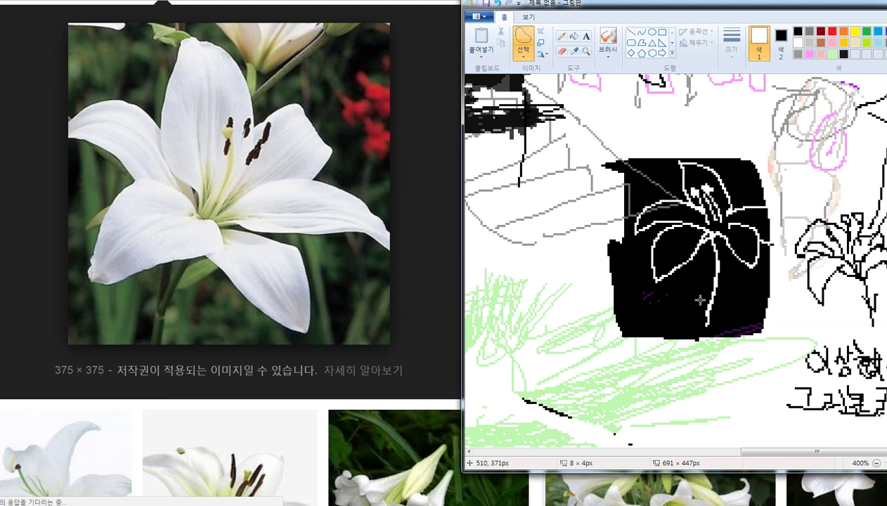
pyautogui.click(515, 59)
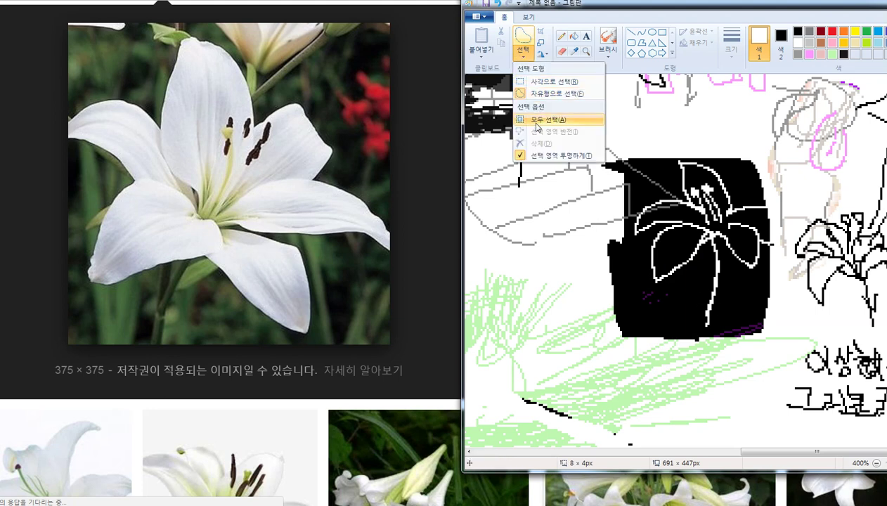
pyautogui.moveTo(582, 247)
pyautogui.mouseDown()
pyautogui.moveTo(611, 339)
pyautogui.moveTo(671, 319)
pyautogui.moveTo(624, 239)
pyautogui.mouseUp()
pyautogui.rightClick(623, 266)
pyautogui.click(638, 381)
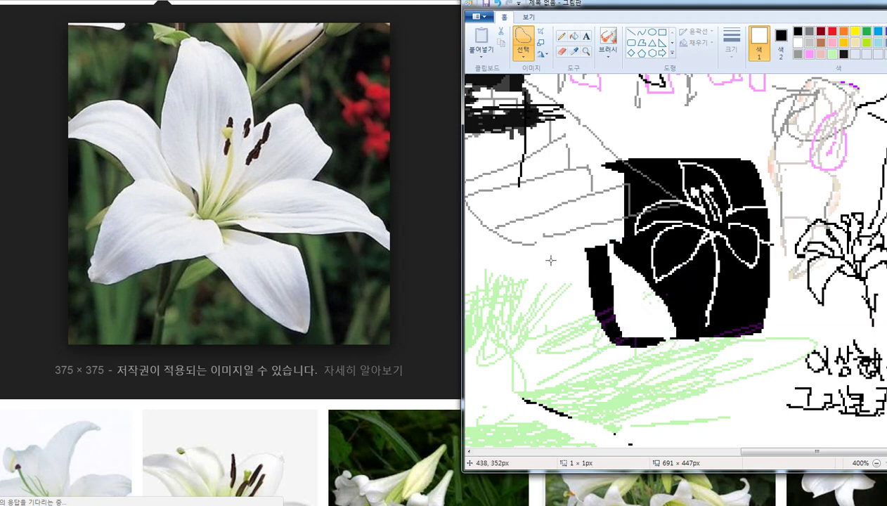
# Step: Try inverting two more freeform areas further left of the lily, and undo both inversions
pyautogui.moveTo(567, 250)
pyautogui.mouseDown()
pyautogui.moveTo(624, 273)
pyautogui.moveTo(610, 248)
pyautogui.mouseUp()
pyautogui.rightClick(598, 251)
pyautogui.click(617, 329)
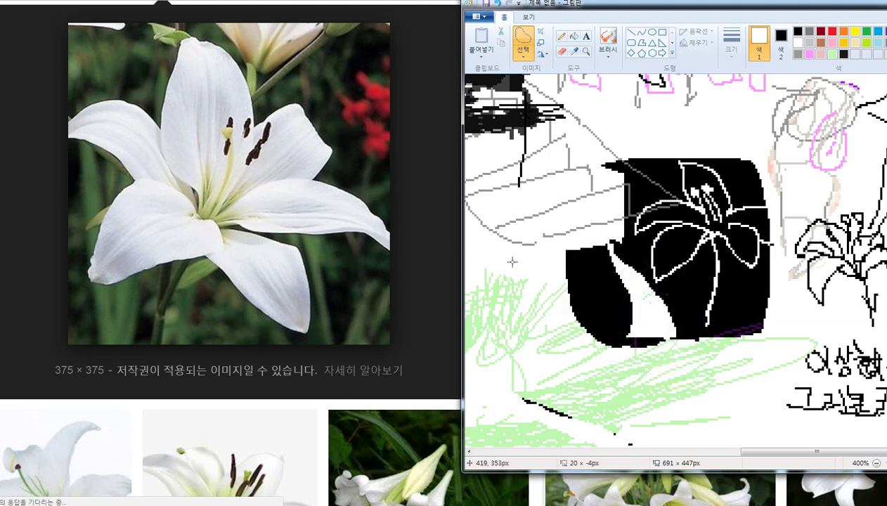
pyautogui.moveTo(508, 185)
pyautogui.mouseDown()
pyautogui.moveTo(502, 243)
pyautogui.moveTo(503, 226)
pyautogui.mouseUp()
pyautogui.rightClick(503, 227)
pyautogui.click(520, 385)
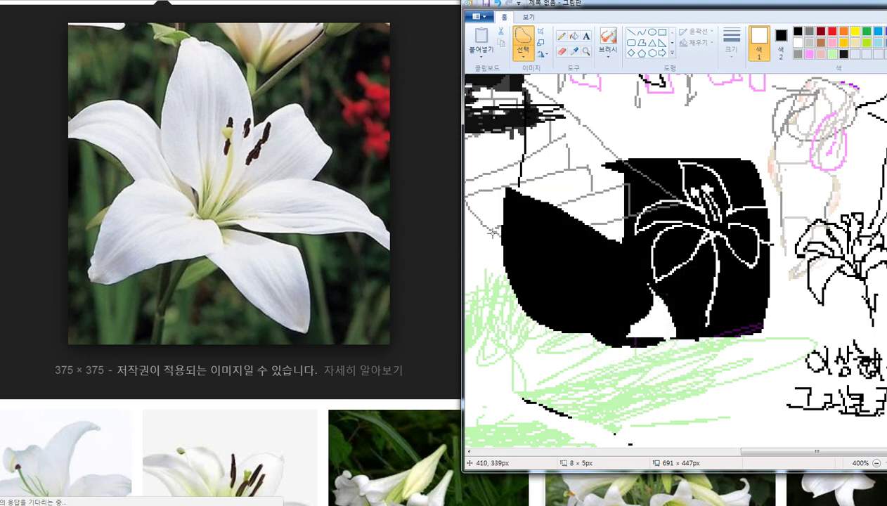
pyautogui.hotkey('ctrl', 'z')
pyautogui.hotkey('ctrl', 'z')
pyautogui.scroll(-3, 492, 233)
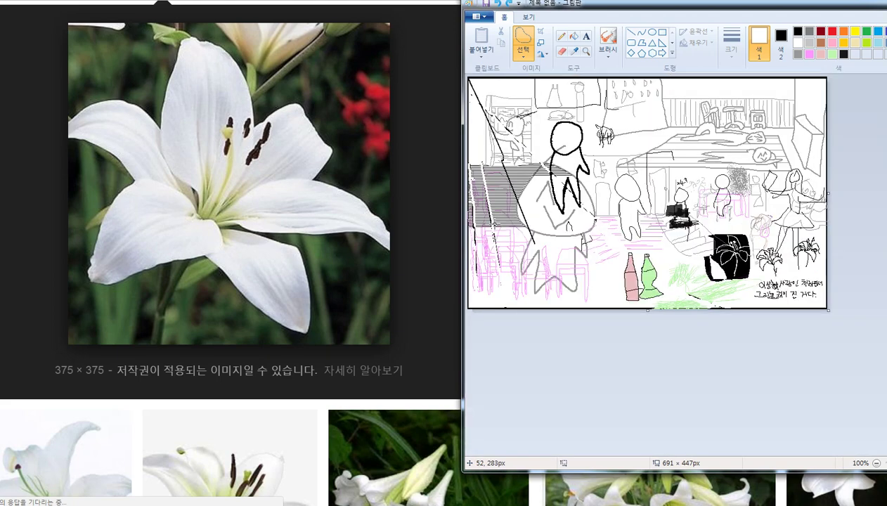
pyautogui.scroll(3, 548, 338)
pyautogui.scroll(-6, 556, 345)
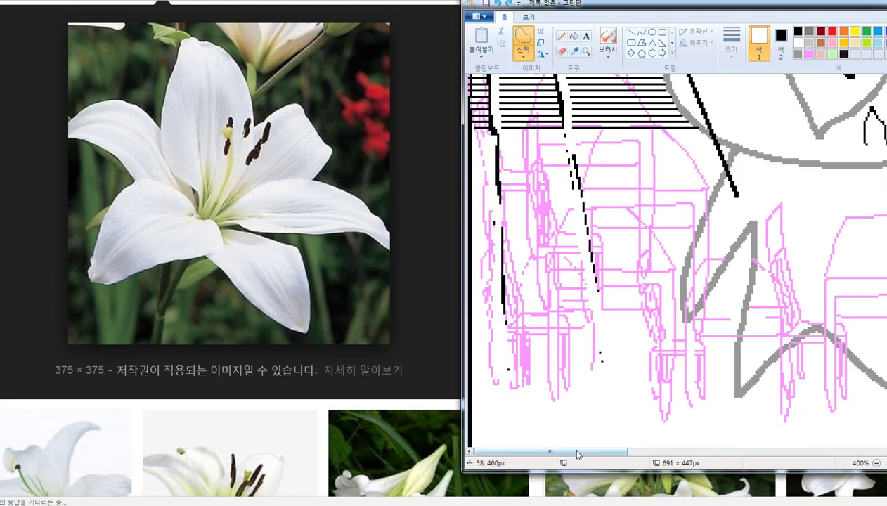
pyautogui.moveTo(572, 452); pyautogui.dragTo(807, 452)
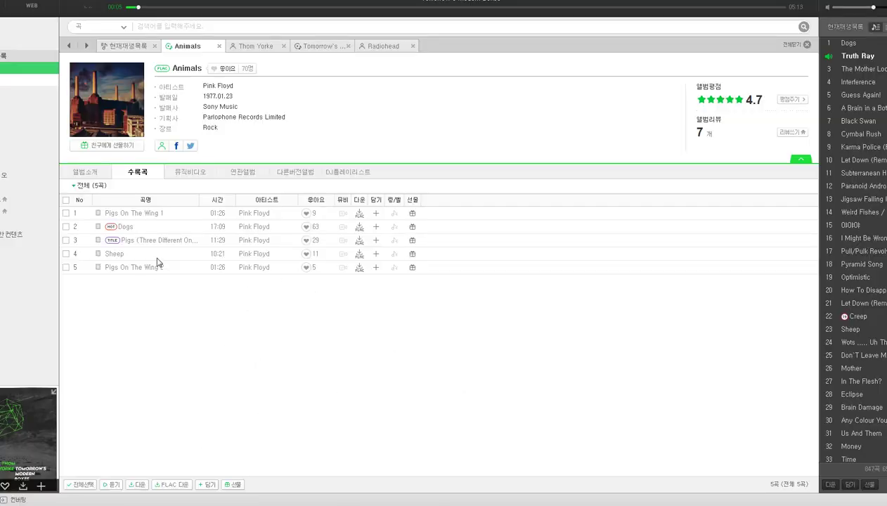
# Step: In the music player, open the Pink Floyd artist page from the Animals album and list the studio albums by popularity
pyautogui.click(218, 86)
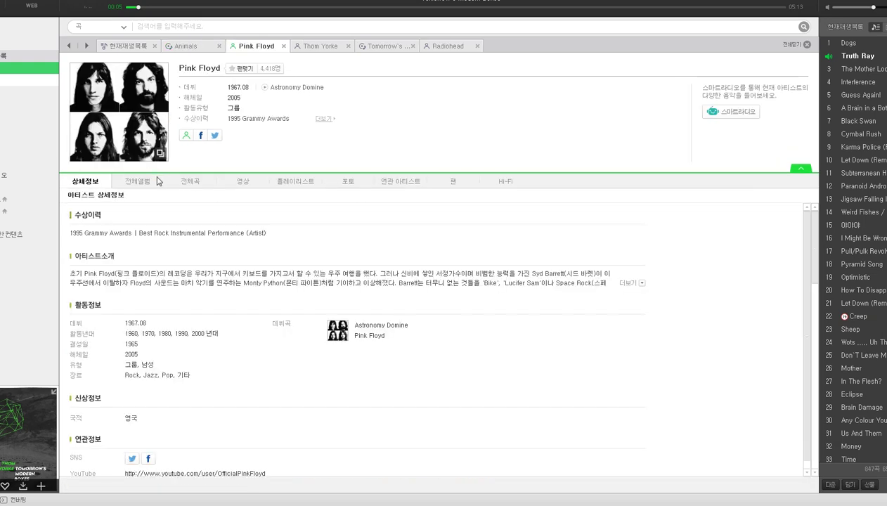
pyautogui.click(140, 182)
pyautogui.click(111, 197)
pyautogui.click(92, 218)
pyautogui.click(185, 195)
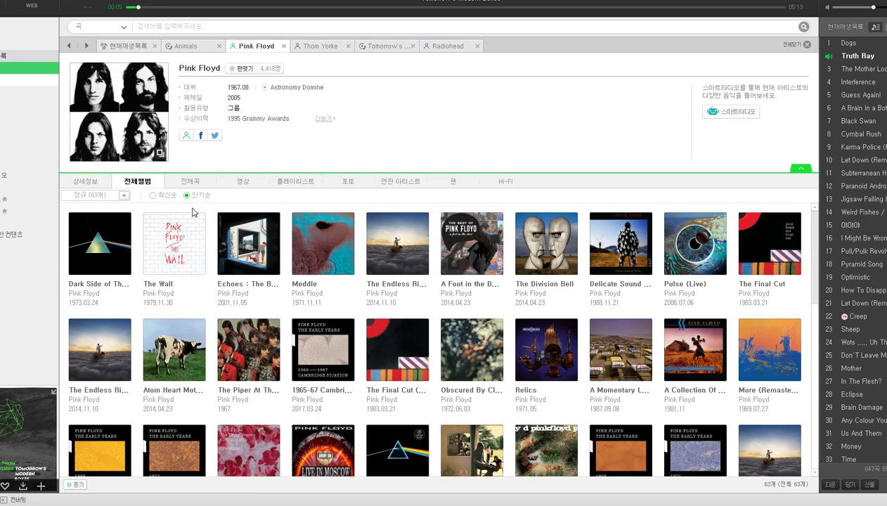
# Step: Open the album The Final Cut, play The Post War Dream, and switch back to the Paint drawing
pyautogui.scroll(-1, 194, 218)
pyautogui.scroll(1, 250, 270)
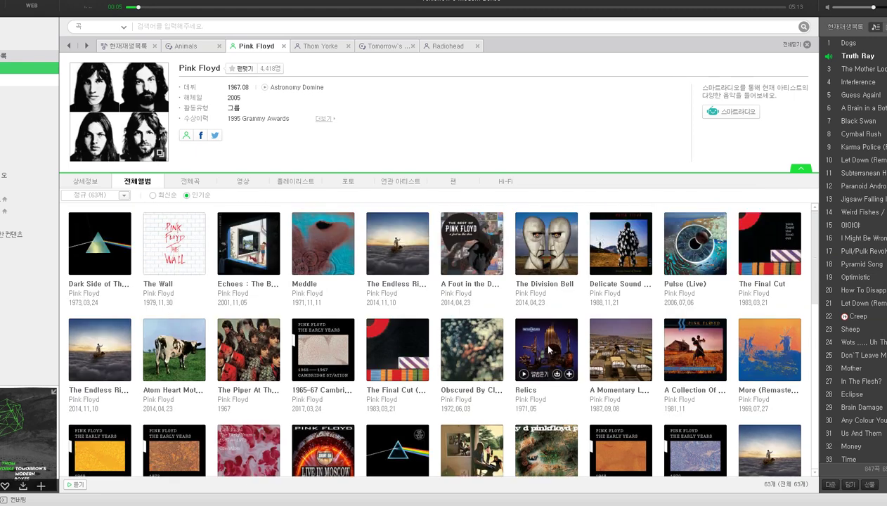
pyautogui.scroll(-1, 552, 350)
pyautogui.scroll(1, 551, 350)
pyautogui.click(765, 239)
pyautogui.doubleClick(126, 213)
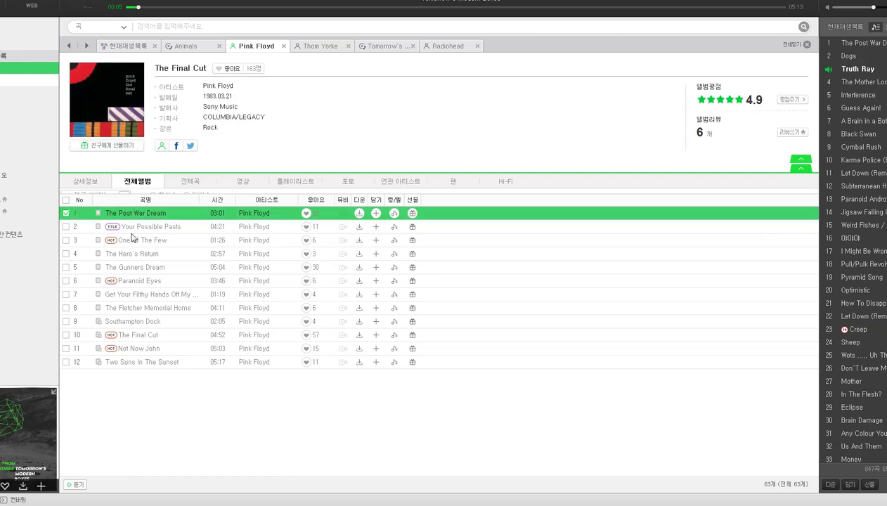
pyautogui.hotkey('alt', 'Tab')
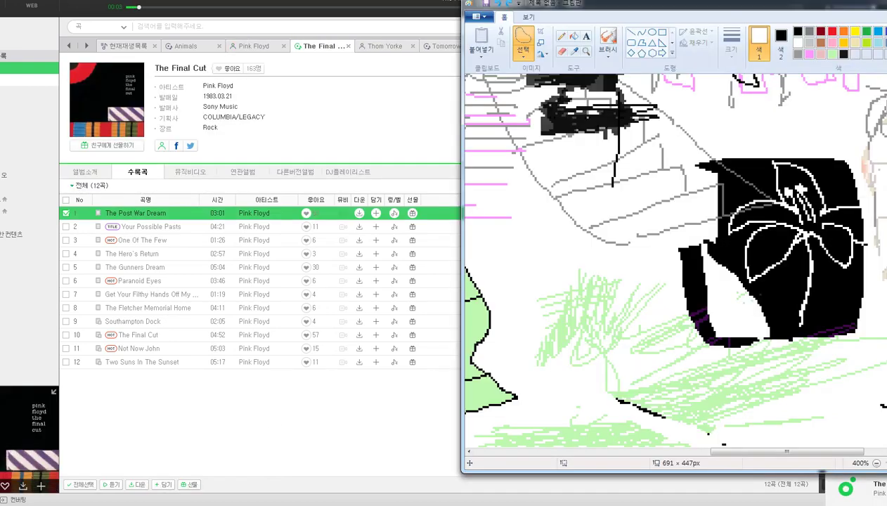
# Step: Fill the leftover black patches of the background left of and below the lily with white
pyautogui.scroll(3, 467, 445)
pyautogui.moveTo(754, 452); pyautogui.dragTo(810, 452)
pyautogui.click(571, 36)
pyautogui.click(566, 158)
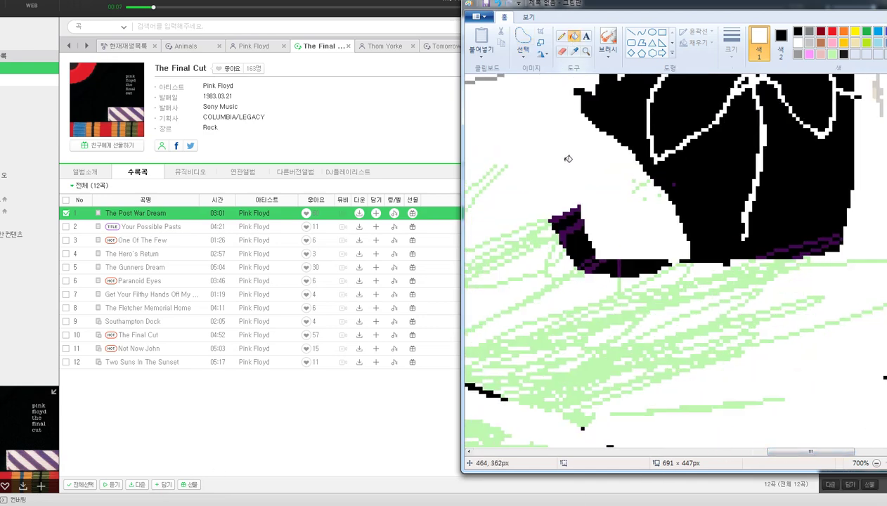
pyautogui.click(573, 232)
pyautogui.click(582, 242)
pyautogui.click(615, 264)
pyautogui.click(637, 267)
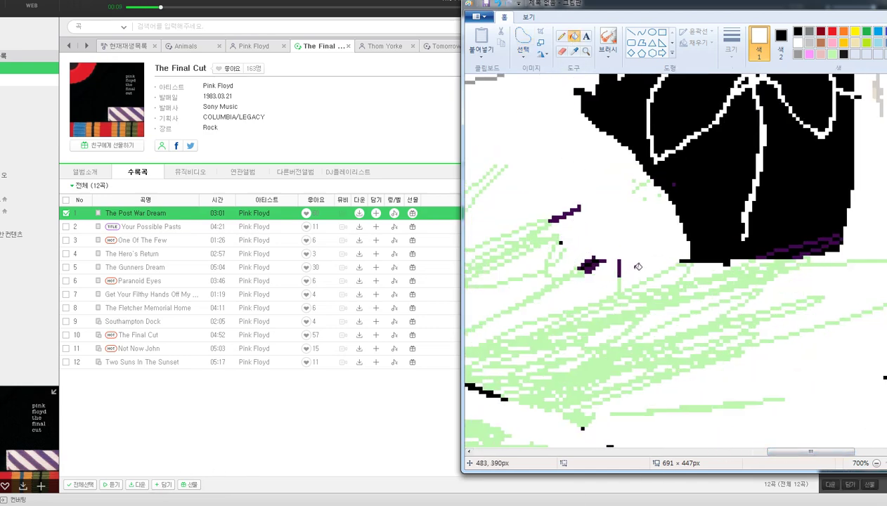
# Step: Paint over the black background below the lily with the pencil in white, leaving a black rim around the petals and stem
pyautogui.scroll(2, 610, 183)
pyautogui.click(606, 53)
pyautogui.click(558, 38)
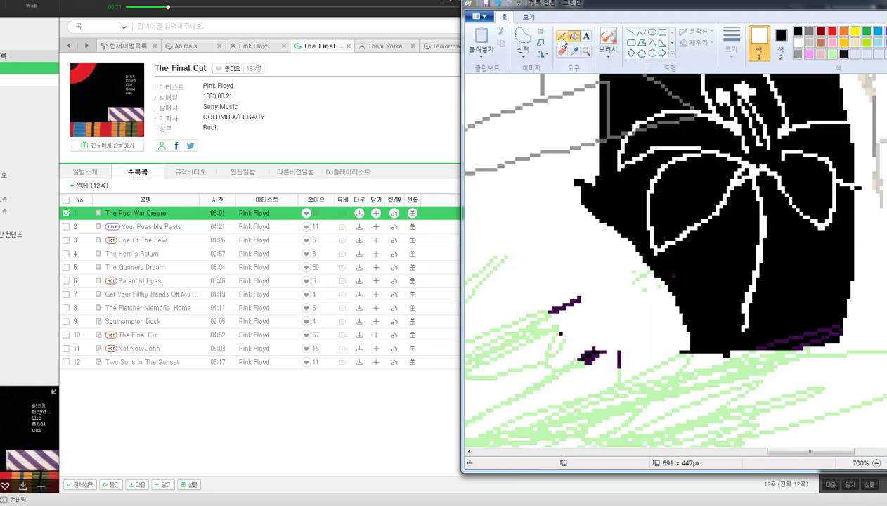
pyautogui.click(558, 38)
pyautogui.click(732, 41)
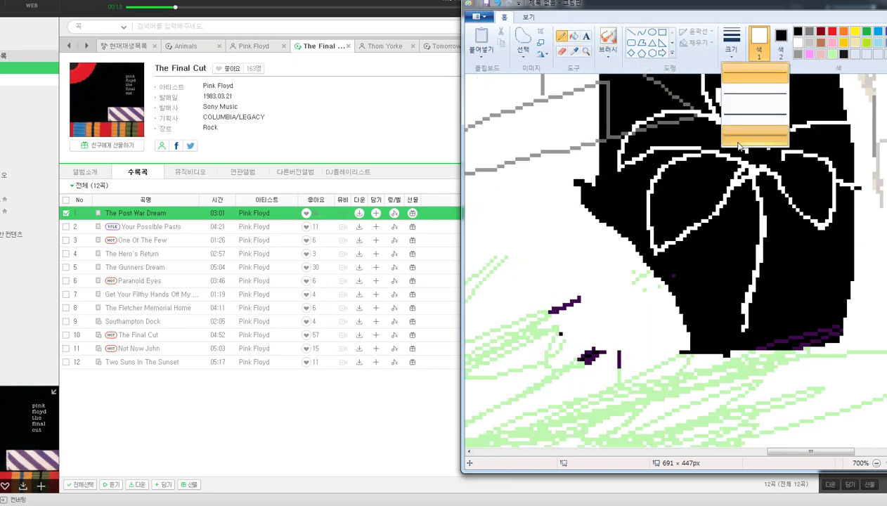
pyautogui.click(745, 83)
pyautogui.moveTo(684, 271)
pyautogui.mouseDown()
pyautogui.moveTo(723, 249)
pyautogui.moveTo(714, 249)
pyautogui.moveTo(741, 212)
pyautogui.moveTo(714, 317)
pyautogui.moveTo(691, 289)
pyautogui.moveTo(718, 265)
pyautogui.moveTo(681, 307)
pyautogui.moveTo(703, 279)
pyautogui.moveTo(691, 304)
pyautogui.moveTo(702, 345)
pyautogui.moveTo(772, 337)
pyautogui.moveTo(792, 236)
pyautogui.moveTo(810, 262)
pyautogui.moveTo(842, 229)
pyautogui.moveTo(847, 295)
pyautogui.moveTo(819, 347)
pyautogui.moveTo(835, 335)
pyautogui.moveTo(786, 346)
pyautogui.moveTo(799, 275)
pyautogui.moveTo(786, 300)
pyautogui.moveTo(816, 257)
pyautogui.moveTo(791, 313)
pyautogui.moveTo(817, 306)
pyautogui.moveTo(826, 314)
pyautogui.moveTo(805, 328)
pyautogui.mouseUp()
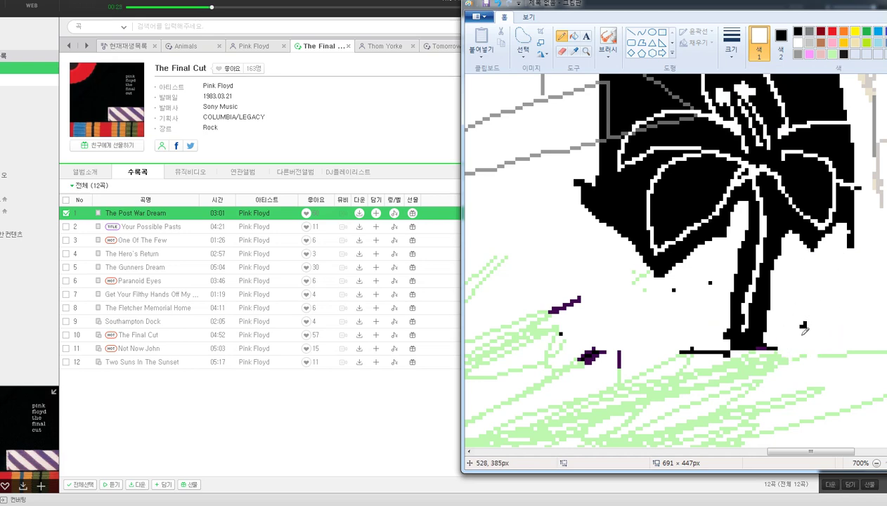
# Step: Check the music player, return to the Paint drawing, and paint away the black background beside the lily's lower-left petal in white
pyautogui.click(182, 411)
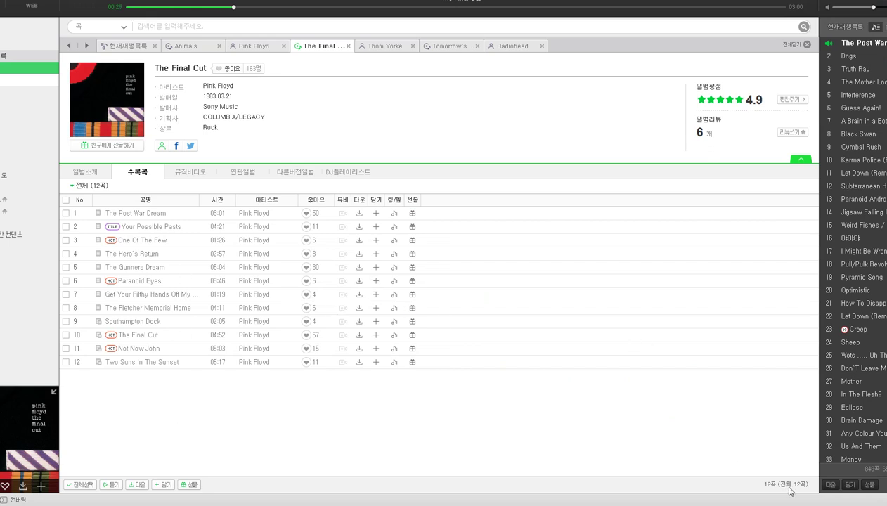
pyautogui.hotkey('alt', 'Tab')
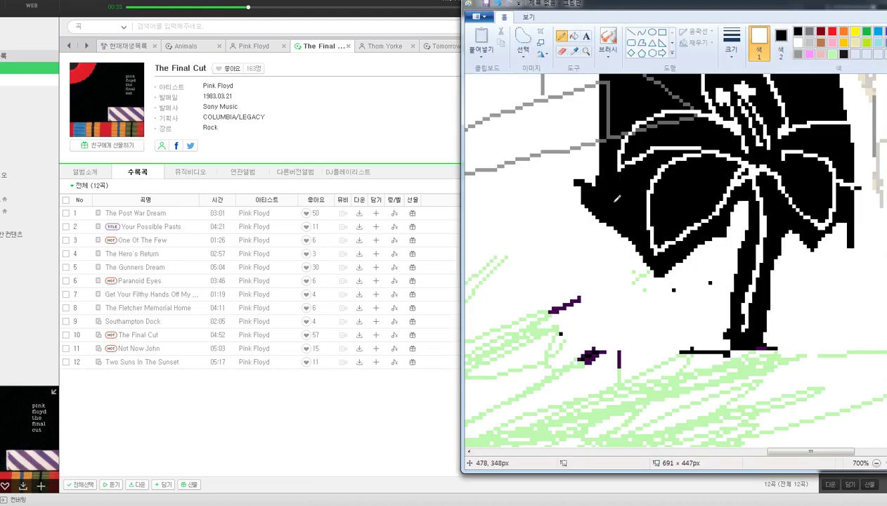
pyautogui.moveTo(616, 199)
pyautogui.mouseDown()
pyautogui.moveTo(575, 204)
pyautogui.moveTo(632, 231)
pyautogui.moveTo(629, 189)
pyautogui.moveTo(610, 215)
pyautogui.moveTo(617, 232)
pyautogui.moveTo(608, 190)
pyautogui.moveTo(603, 210)
pyautogui.moveTo(608, 180)
pyautogui.mouseUp()
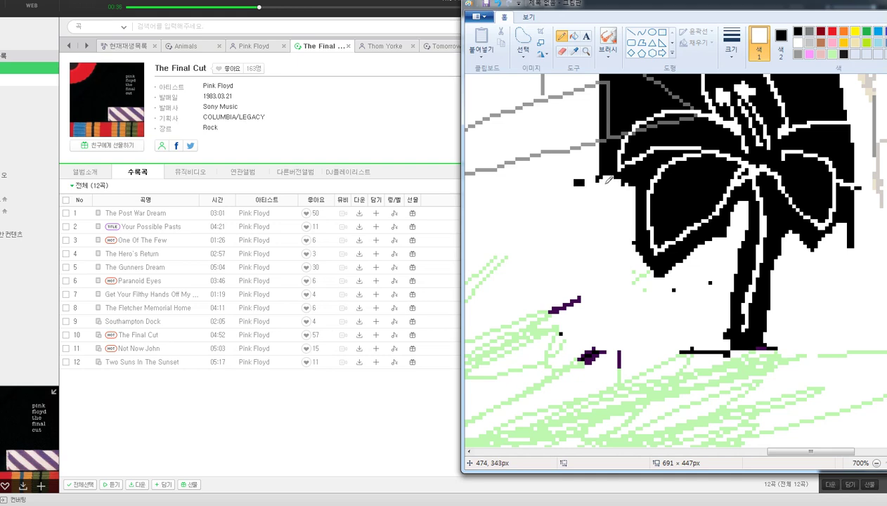
# Step: Skip ahead in The Post War Dream in the music player and return to the Paint drawing
pyautogui.click(433, 166)
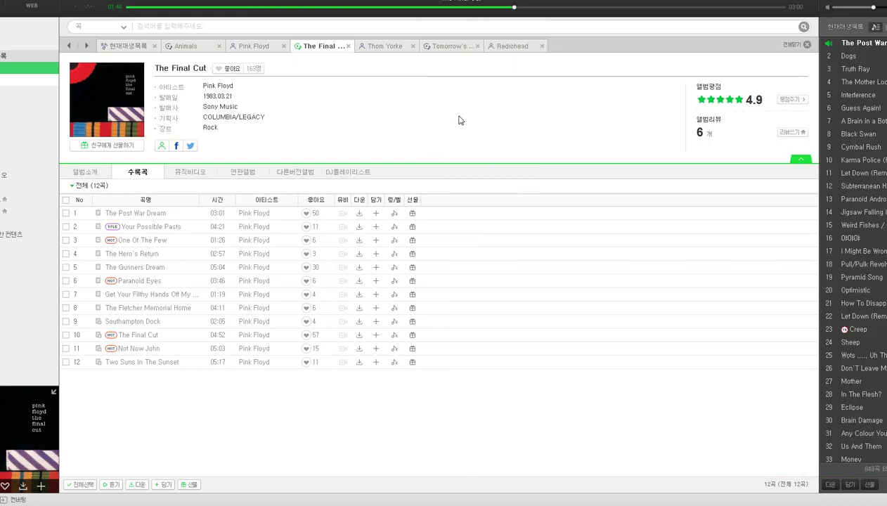
pyautogui.click(410, 7)
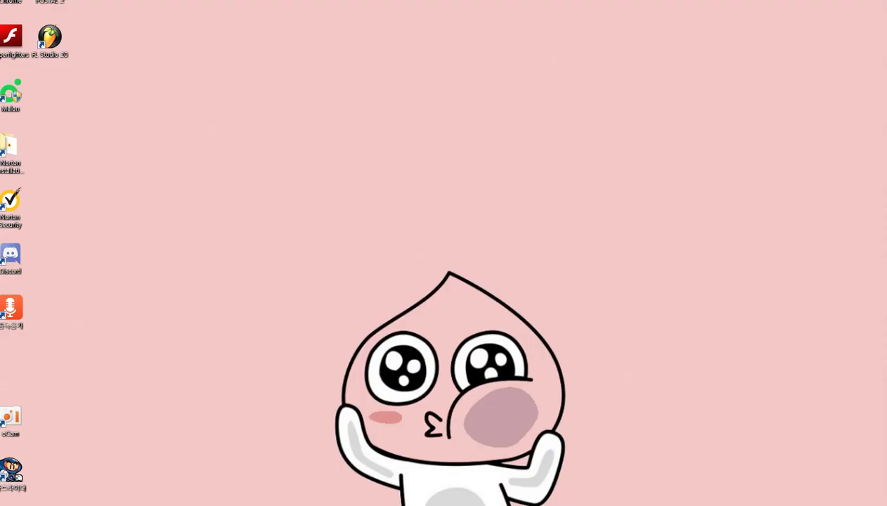
pyautogui.hotkey('alt', 'Tab')
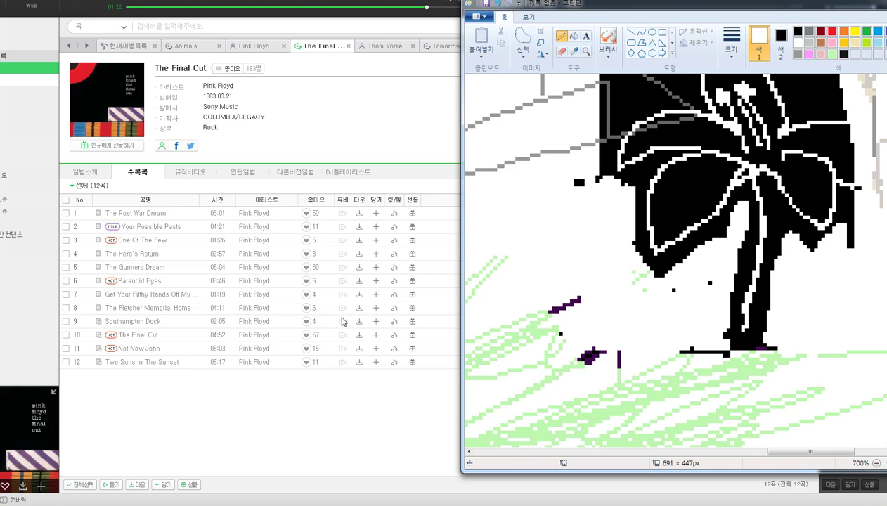
# Step: Paint away the black background around the lily's upper petals and its right edge in white, leaving a dark rim
pyautogui.scroll(3, 643, 202)
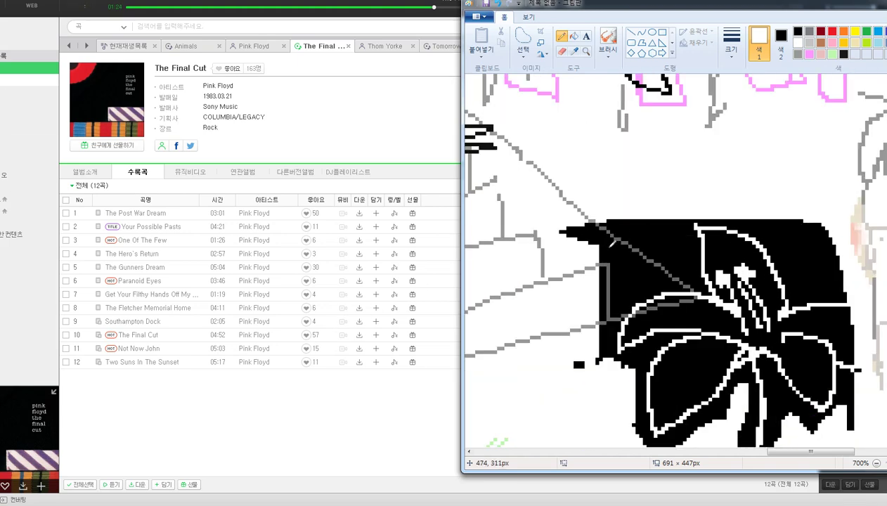
pyautogui.moveTo(607, 237)
pyautogui.mouseDown()
pyautogui.moveTo(628, 282)
pyautogui.moveTo(608, 245)
pyautogui.moveTo(561, 214)
pyautogui.moveTo(591, 231)
pyautogui.moveTo(580, 235)
pyautogui.moveTo(637, 260)
pyautogui.moveTo(653, 280)
pyautogui.moveTo(633, 290)
pyautogui.moveTo(628, 215)
pyautogui.moveTo(611, 209)
pyautogui.moveTo(686, 262)
pyautogui.moveTo(679, 222)
pyautogui.moveTo(696, 250)
pyautogui.moveTo(672, 221)
pyautogui.moveTo(654, 228)
pyautogui.moveTo(670, 237)
pyautogui.moveTo(648, 210)
pyautogui.moveTo(739, 216)
pyautogui.moveTo(787, 232)
pyautogui.moveTo(812, 282)
pyautogui.moveTo(839, 281)
pyautogui.moveTo(836, 261)
pyautogui.moveTo(780, 208)
pyautogui.moveTo(819, 272)
pyautogui.moveTo(829, 231)
pyautogui.mouseUp()
pyautogui.scroll(-3, 819, 244)
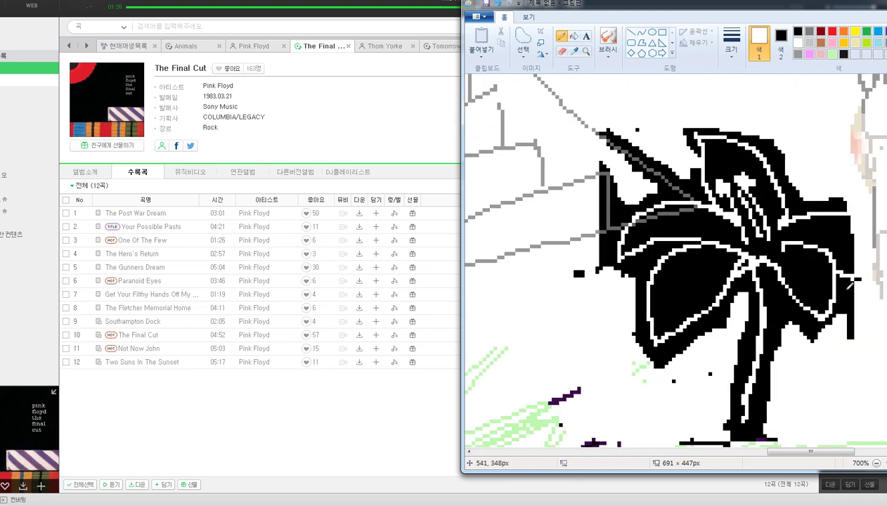
pyautogui.moveTo(855, 288); pyautogui.dragTo(846, 323)
pyautogui.scroll(-2, 719, 293)
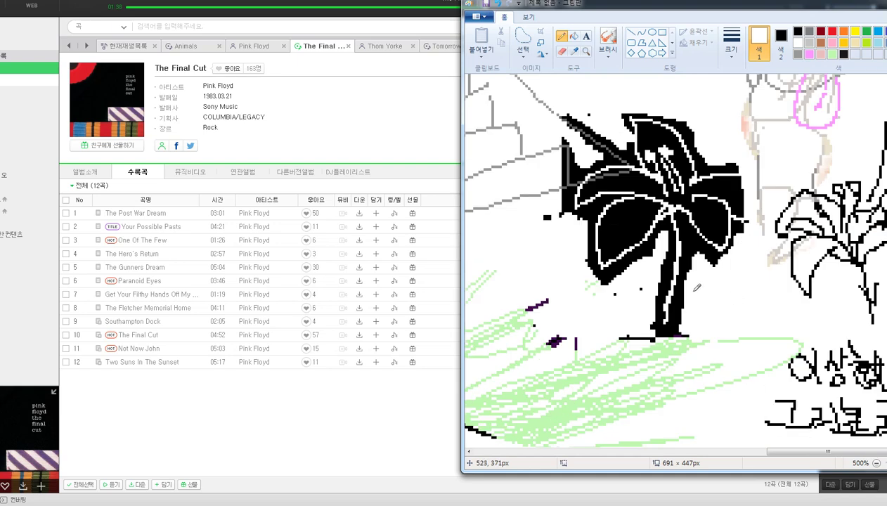
# Step: Examine the whole drawing at several magnifications, ending on the large thick-outlined figure's head
pyautogui.scroll(-5, 637, 288)
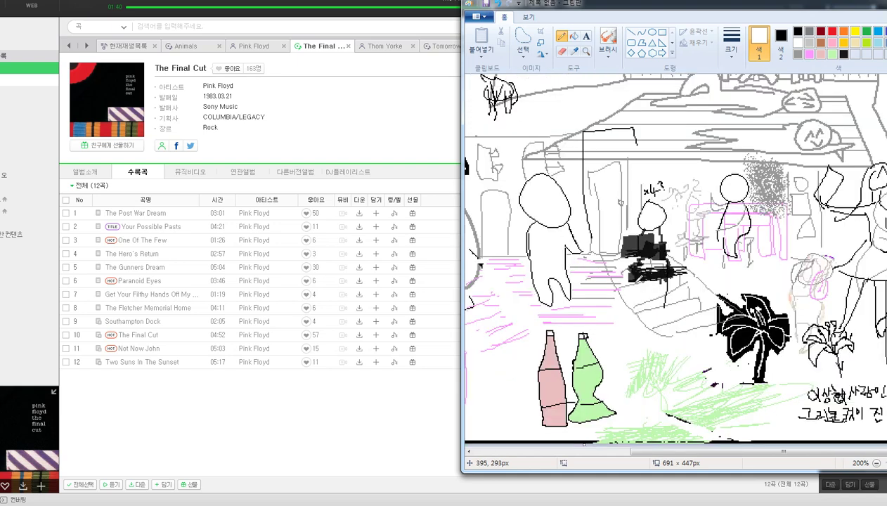
pyautogui.scroll(-2, 618, 301)
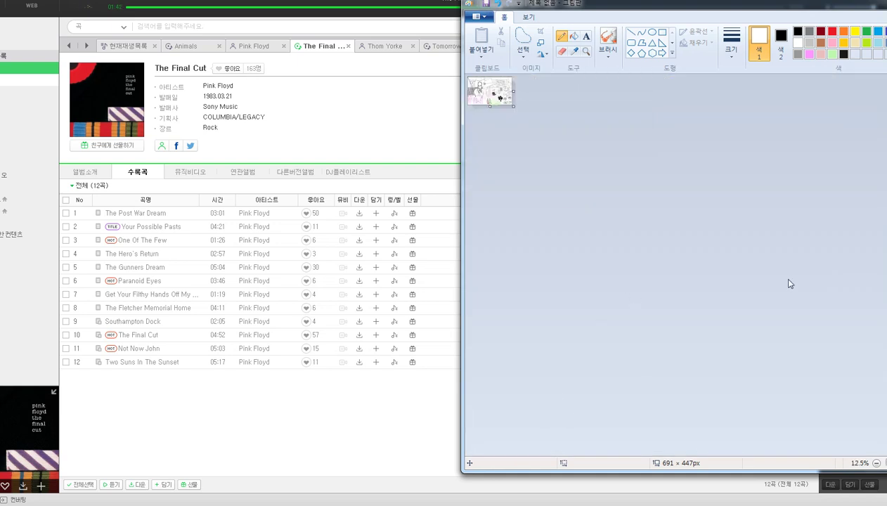
pyautogui.scroll(5, 618, 338)
pyautogui.scroll(-2, 628, 331)
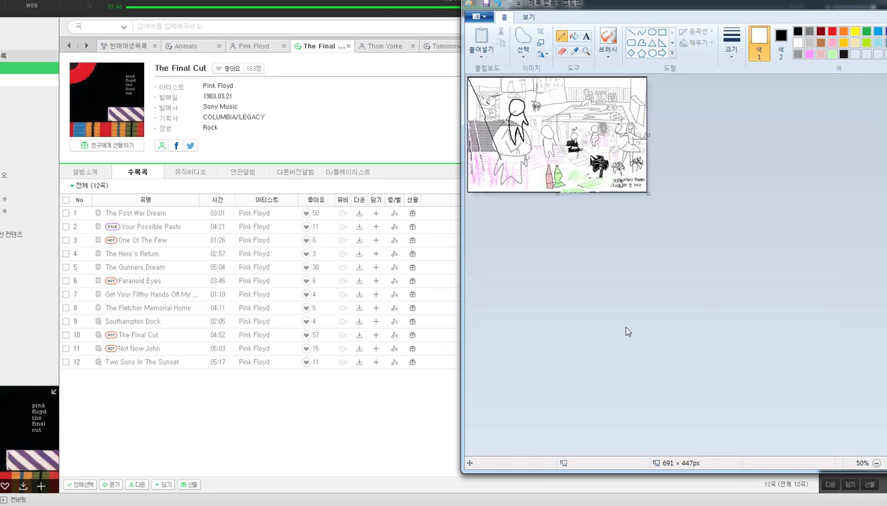
pyautogui.scroll(2, 627, 331)
pyautogui.scroll(3, 561, 428)
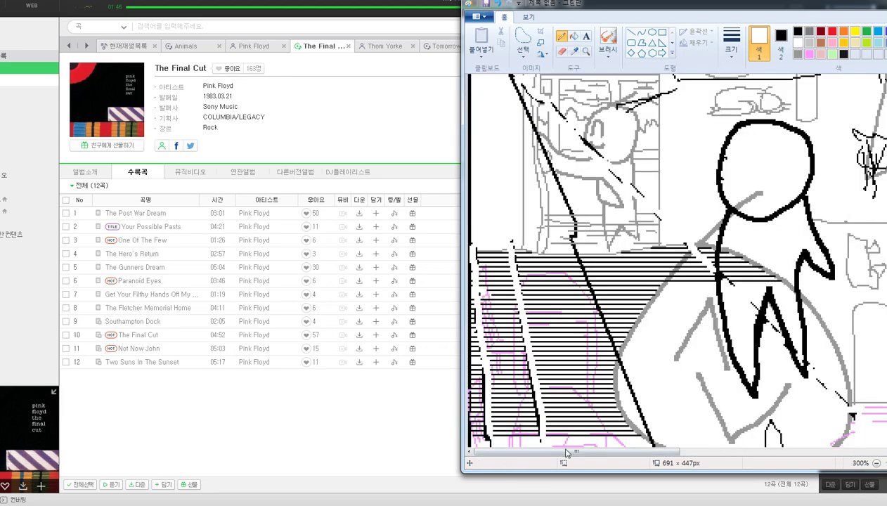
pyautogui.moveTo(562, 452)
pyautogui.mouseDown()
pyautogui.moveTo(646, 455)
pyautogui.moveTo(583, 451)
pyautogui.mouseUp()
pyautogui.scroll(3, 607, 434)
pyautogui.scroll(-2, 597, 281)
pyautogui.scroll(1, 603, 324)
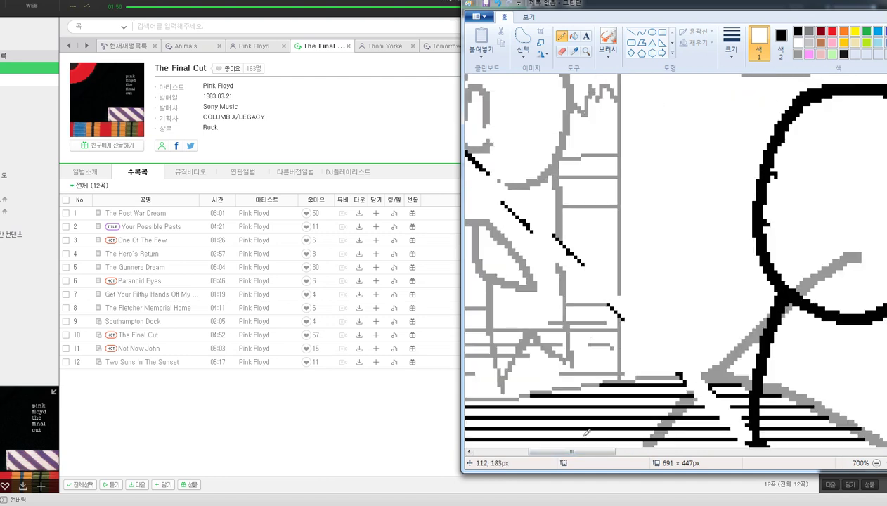
pyautogui.moveTo(571, 452); pyautogui.dragTo(588, 442)
# Step: Mix a light cyan custom colour and make it the foreground colour
pyautogui.click(886, 45)
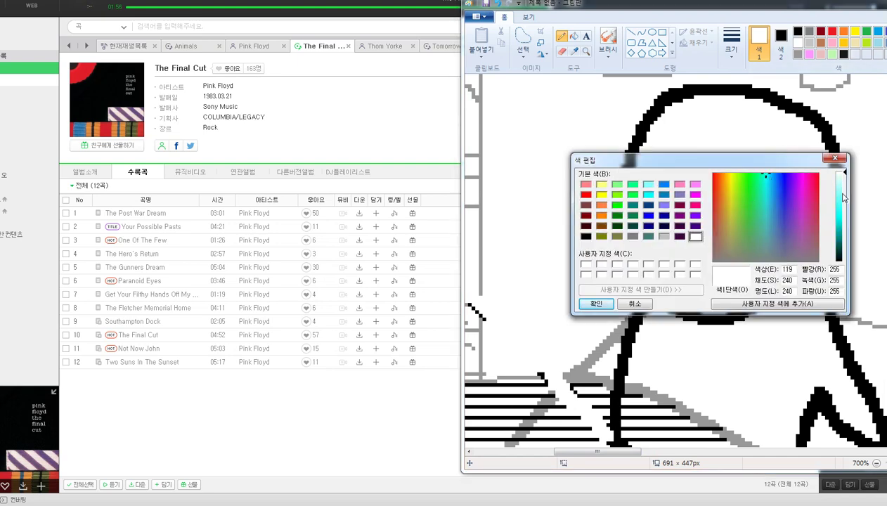
pyautogui.moveTo(844, 198); pyautogui.dragTo(844, 194)
pyautogui.click(596, 303)
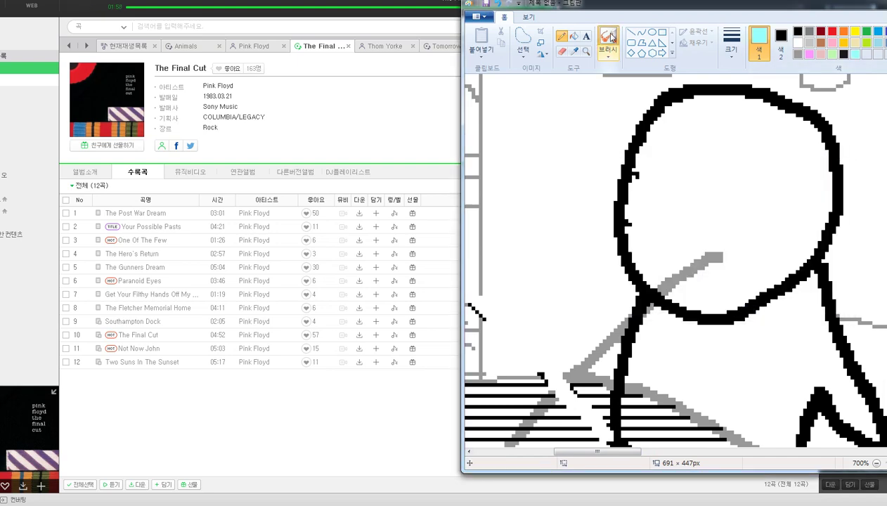
# Step: With a thick, translucent brush, paint light cyan patches left of the large figure's head and down the drawing's upper-left edge
pyautogui.click(608, 55)
pyautogui.click(671, 93)
pyautogui.click(731, 58)
pyautogui.click(737, 133)
pyautogui.moveTo(555, 125)
pyautogui.mouseDown()
pyautogui.moveTo(515, 287)
pyautogui.moveTo(555, 183)
pyautogui.moveTo(573, 176)
pyautogui.mouseUp()
pyautogui.scroll(-6, 573, 175)
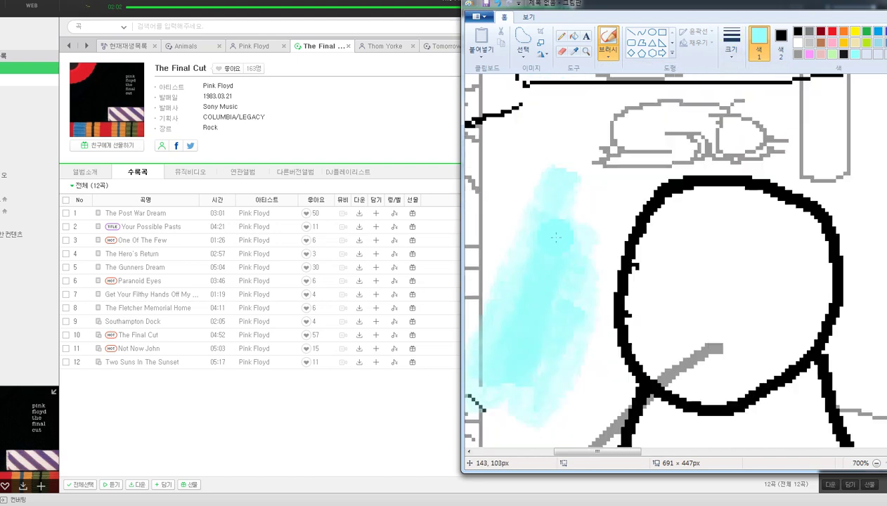
pyautogui.scroll(4, 549, 262)
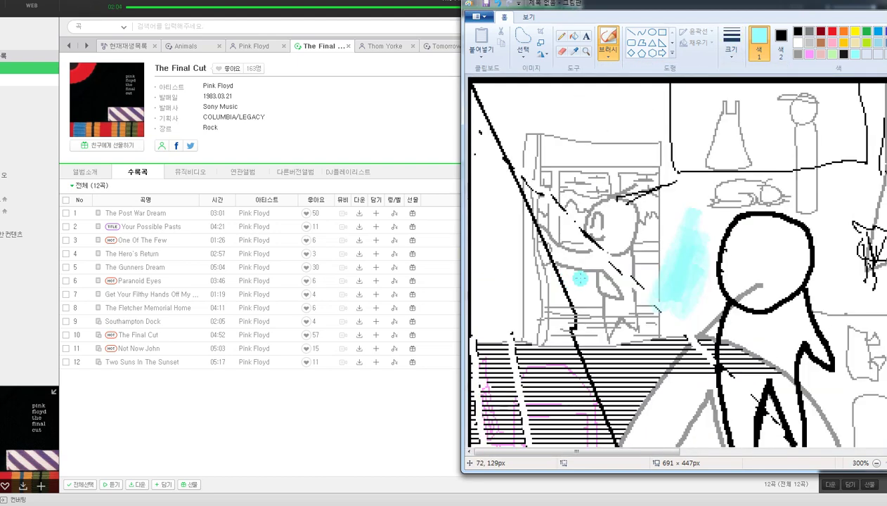
pyautogui.moveTo(488, 309)
pyautogui.mouseDown()
pyautogui.moveTo(492, 120)
pyautogui.moveTo(480, 133)
pyautogui.moveTo(485, 168)
pyautogui.moveTo(492, 98)
pyautogui.mouseUp()
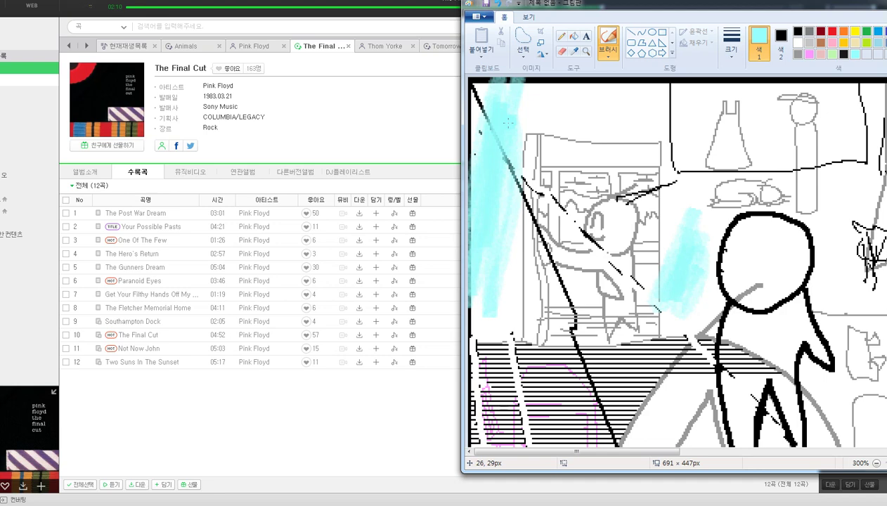
# Step: Try two thick light cyan pencil strokes in the blank area above the shelf, undoing each one
pyautogui.scroll(5, 541, 154)
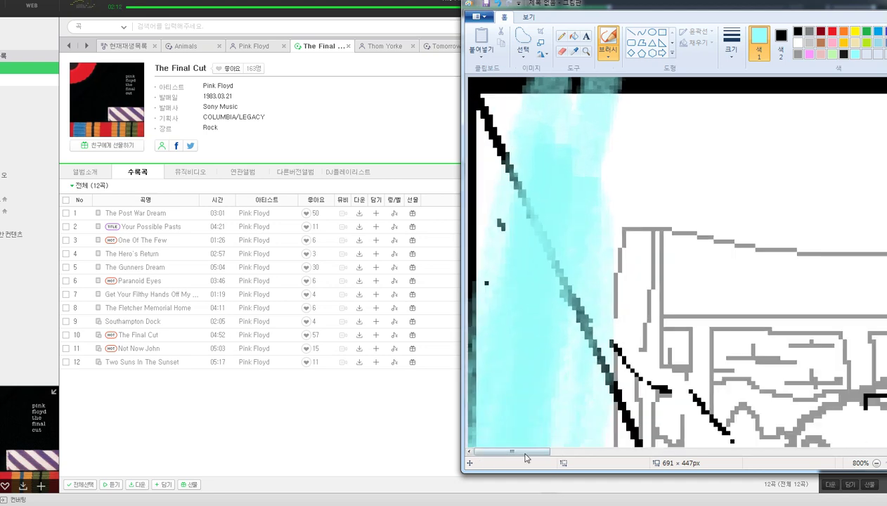
pyautogui.moveTo(525, 454); pyautogui.dragTo(560, 454)
pyautogui.click(561, 35)
pyautogui.moveTo(534, 204); pyautogui.dragTo(560, 189)
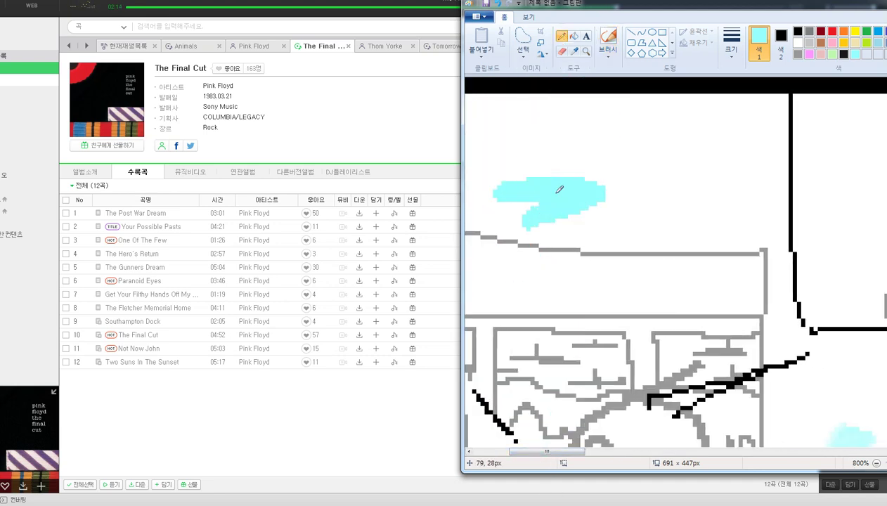
pyautogui.hotkey('ctrl', 'z')
pyautogui.moveTo(559, 149); pyautogui.dragTo(577, 187)
pyautogui.hotkey('ctrl', 'z')
# Step: Draw a tent-like light cyan outline above the shelf with a thinner pencil line, and review the drawing
pyautogui.click(731, 49)
pyautogui.click(736, 92)
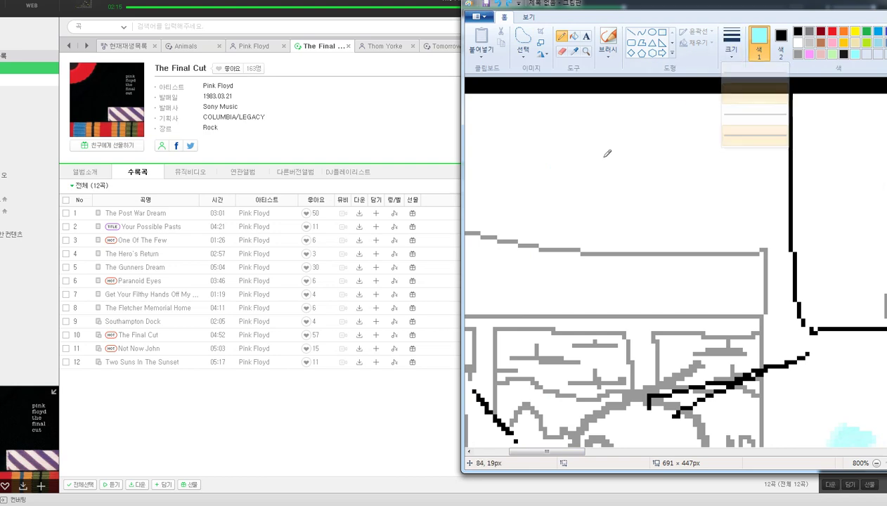
pyautogui.moveTo(584, 114)
pyautogui.mouseDown()
pyautogui.moveTo(530, 215)
pyautogui.moveTo(687, 217)
pyautogui.moveTo(568, 88)
pyautogui.moveTo(672, 107)
pyautogui.moveTo(724, 169)
pyautogui.moveTo(684, 198)
pyautogui.mouseUp()
pyautogui.scroll(-4, 623, 190)
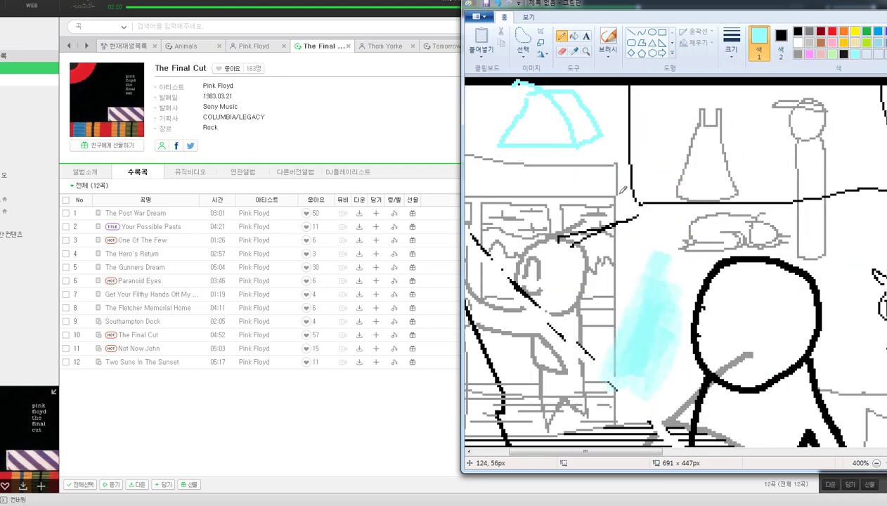
pyautogui.scroll(-3, 623, 189)
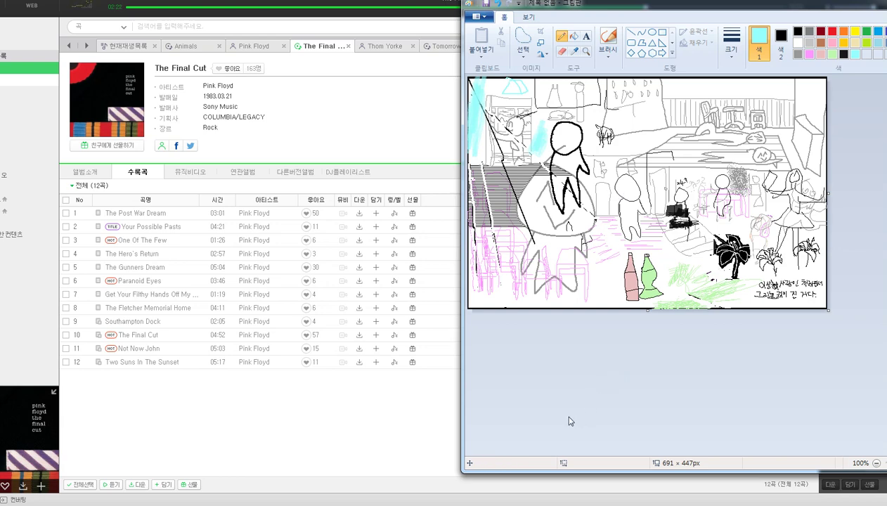
pyautogui.scroll(2, 538, 475)
pyautogui.scroll(-2, 562, 464)
pyautogui.moveTo(591, 451); pyautogui.dragTo(675, 451)
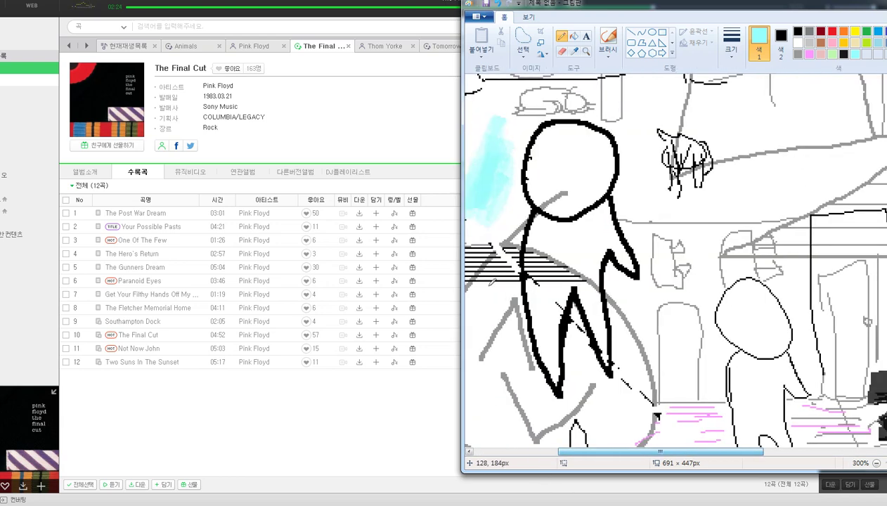
# Step: Save the drawing as a PNG file in the 그림판 모음집 folder
pyautogui.hotkey('ctrl', 's')
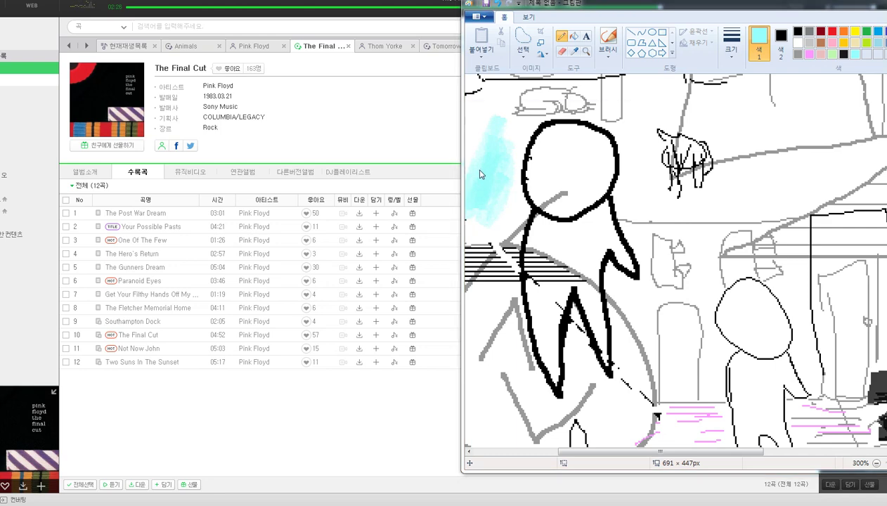
pyautogui.write('ㅁ')
pyautogui.press('BackSpace')
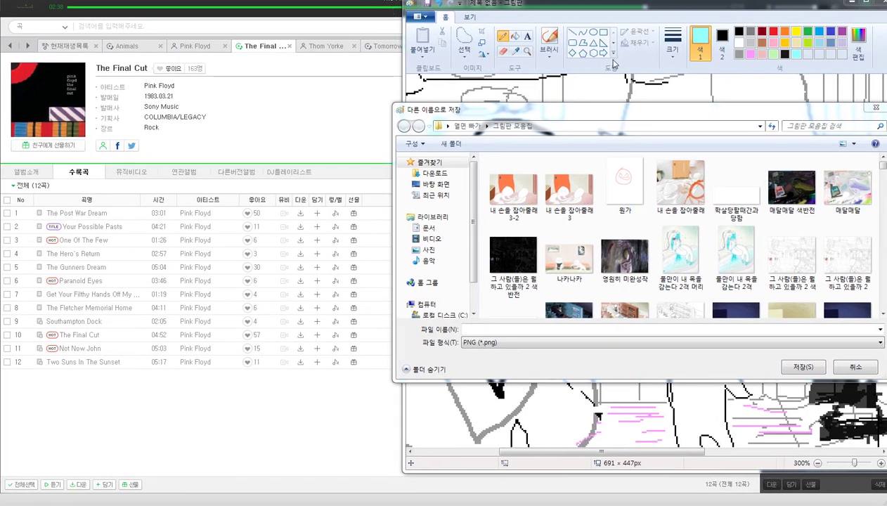
pyautogui.click(620, 110)
pyautogui.write('ㅇ')
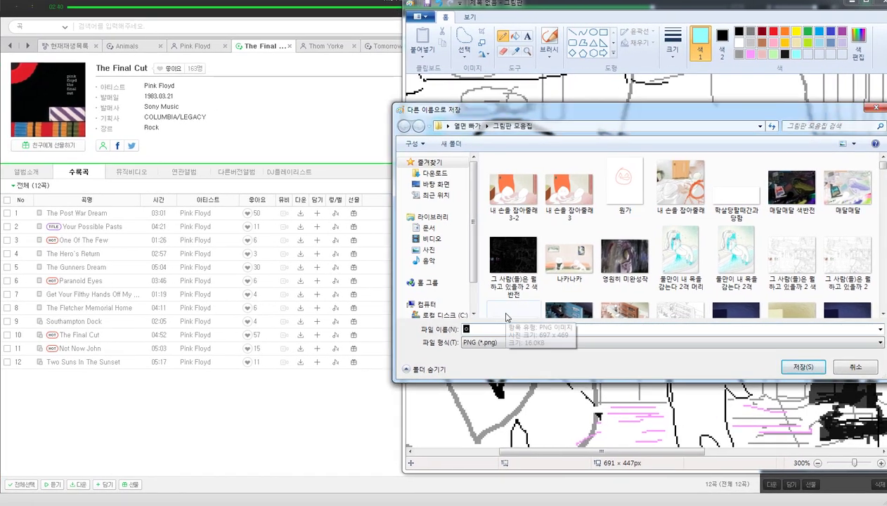
pyautogui.press('BackSpace')
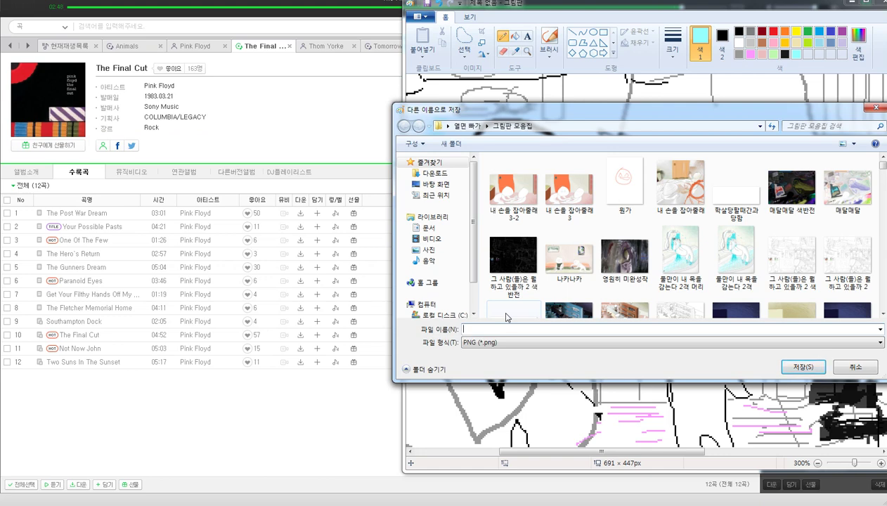
pyautogui.press('Return')
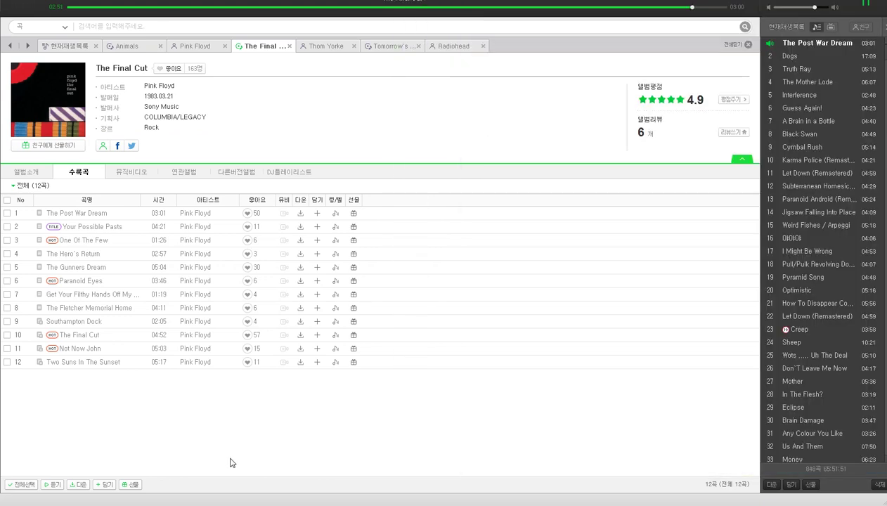
# Step: Play The Gunners Dream from The Final Cut album, then switch back to Paint and reposition its window over the track list
pyautogui.click(229, 455)
pyautogui.doubleClick(72, 267)
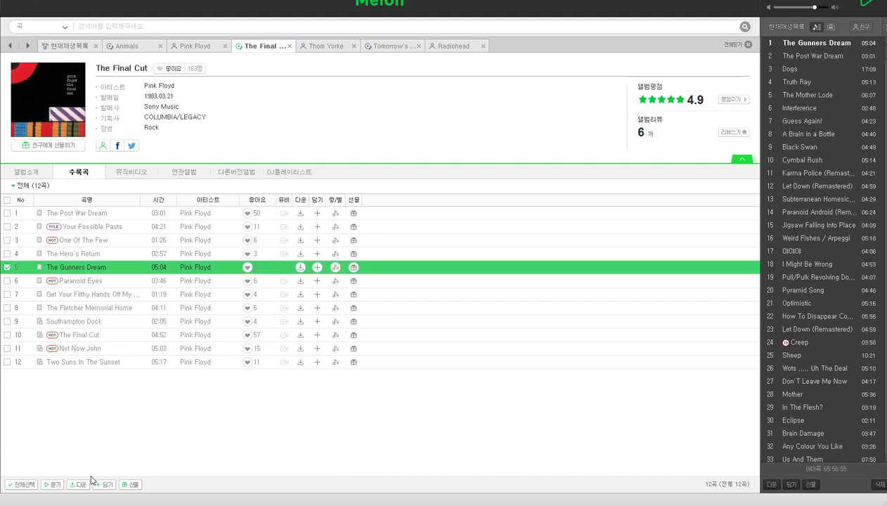
pyautogui.click(67, 503)
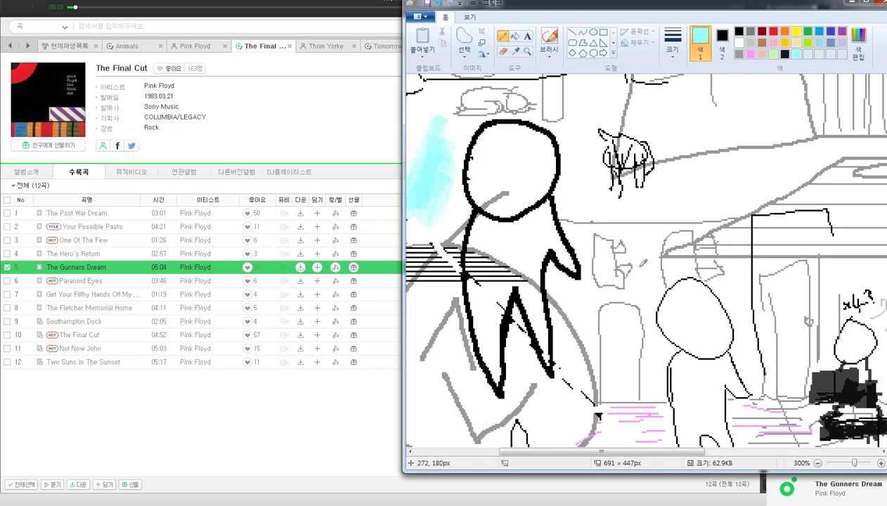
pyautogui.moveTo(679, 11)
pyautogui.mouseDown()
pyautogui.moveTo(343, 100)
pyautogui.moveTo(274, 38)
pyautogui.mouseUp()
# Step: Try a light cyan pencil stroke near the scribbled animal, undo it, and look over the drawing
pyautogui.moveTo(324, 205); pyautogui.dragTo(175, 250)
pyautogui.hotkey('ctrl', 'z')
pyautogui.scroll(-4, 262, 260)
pyautogui.scroll(5, 234, 465)
pyautogui.scroll(-3, 215, 421)
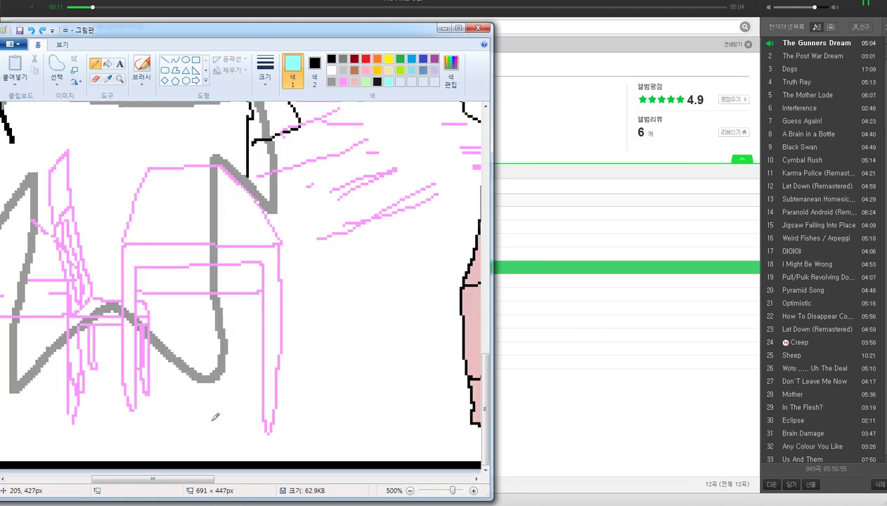
pyautogui.scroll(-3, 215, 380)
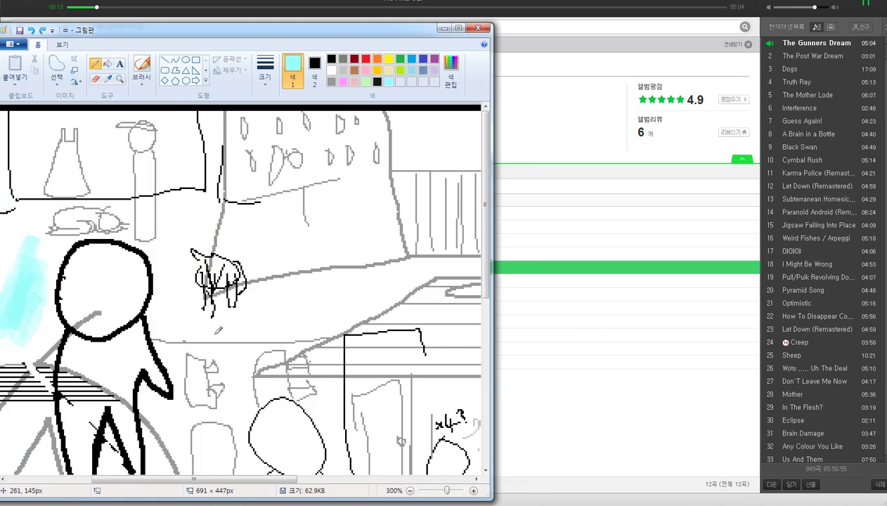
pyautogui.scroll(-3, 202, 330)
pyautogui.scroll(5, 202, 331)
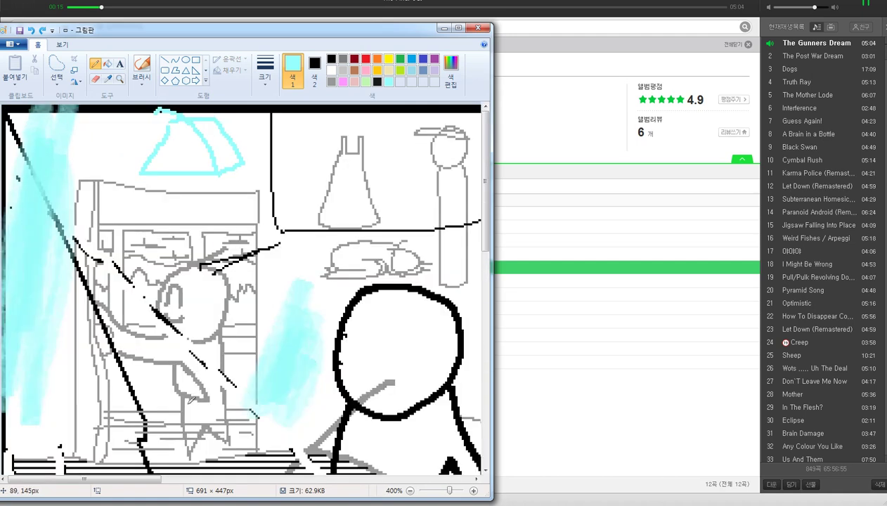
# Step: With the thickest brush in black sampled from the canvas, shade a diagonal patch left of the sleeping cat
pyautogui.moveTo(156, 480); pyautogui.dragTo(234, 480)
pyautogui.click(148, 62)
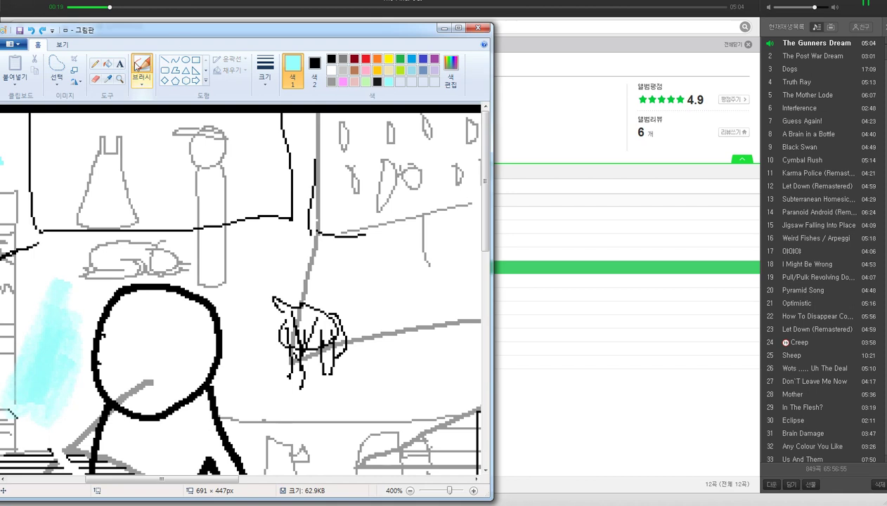
pyautogui.click(111, 78)
pyautogui.click(35, 113)
pyautogui.click(265, 70)
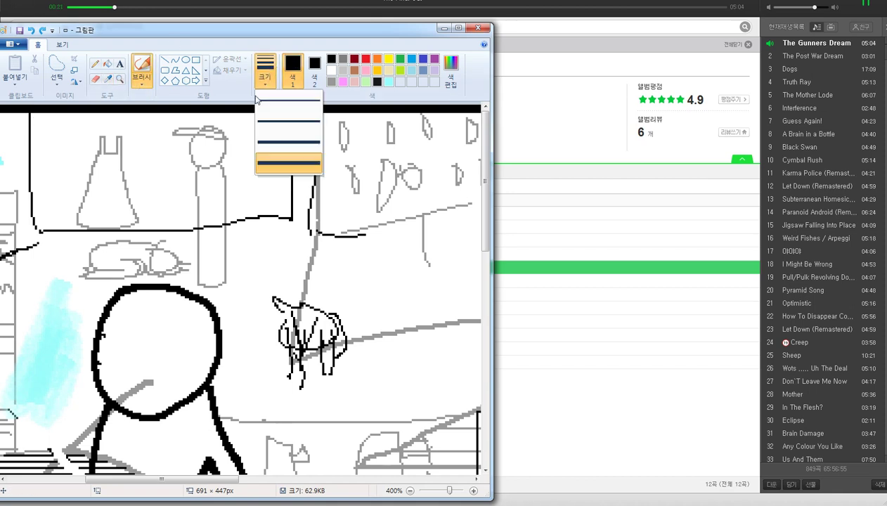
pyautogui.click(284, 158)
pyautogui.click(47, 202)
pyautogui.moveTo(42, 210); pyautogui.dragTo(3, 258)
pyautogui.hotkey('ctrl', 'z')
pyautogui.moveTo(55, 226)
pyautogui.mouseDown()
pyautogui.moveTo(8, 259)
pyautogui.moveTo(47, 240)
pyautogui.moveTo(21, 258)
pyautogui.mouseUp()
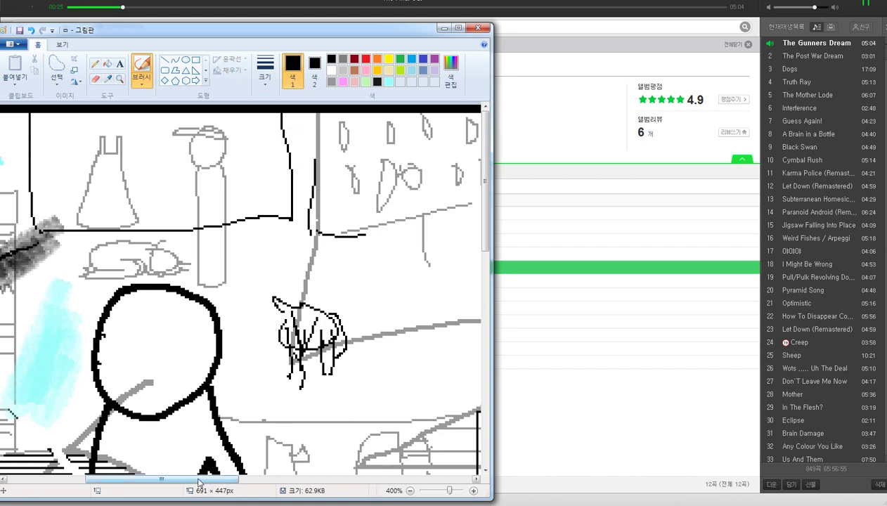
# Step: Paint translucent black strokes radiating outward from the lower-left corner of the panel containing the dress
pyautogui.moveTo(197, 476); pyautogui.dragTo(155, 476)
pyautogui.moveTo(186, 246)
pyautogui.mouseDown()
pyautogui.moveTo(177, 222)
pyautogui.moveTo(128, 313)
pyautogui.moveTo(193, 201)
pyautogui.moveTo(184, 237)
pyautogui.moveTo(162, 227)
pyautogui.moveTo(182, 200)
pyautogui.moveTo(121, 169)
pyautogui.mouseUp()
pyautogui.moveTo(162, 204)
pyautogui.mouseDown()
pyautogui.moveTo(155, 122)
pyautogui.moveTo(156, 153)
pyautogui.moveTo(177, 104)
pyautogui.moveTo(194, 150)
pyautogui.moveTo(208, 127)
pyautogui.mouseUp()
# Step: Sample a dark grey from the shading and brush vertical grey streaks between the dress and the capped figure
pyautogui.click(110, 77)
pyautogui.click(203, 130)
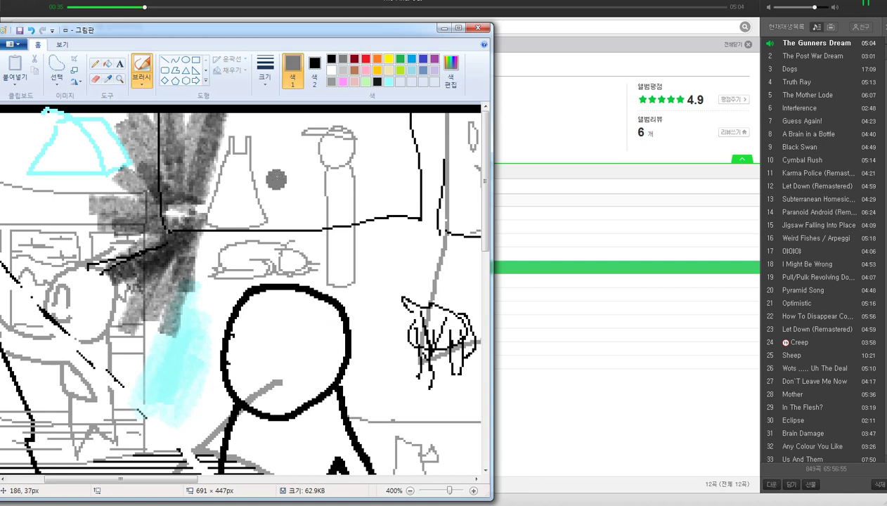
pyautogui.moveTo(274, 176)
pyautogui.mouseDown()
pyautogui.moveTo(265, 196)
pyautogui.moveTo(259, 112)
pyautogui.moveTo(271, 135)
pyautogui.moveTo(269, 199)
pyautogui.moveTo(288, 111)
pyautogui.moveTo(296, 226)
pyautogui.moveTo(304, 132)
pyautogui.moveTo(317, 204)
pyautogui.moveTo(303, 225)
pyautogui.moveTo(288, 177)
pyautogui.moveTo(284, 228)
pyautogui.mouseUp()
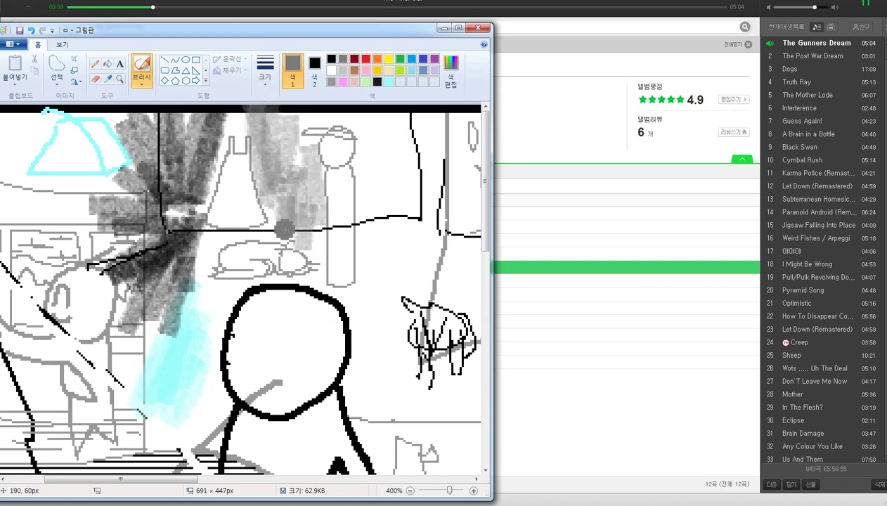
# Step: Mix a grey-green custom colour (red 158, green 173, blue 160) and brush vertical streaks beside the capped figure
pyautogui.click(450, 73)
pyautogui.click(278, 266)
pyautogui.click(281, 275)
pyautogui.click(284, 283)
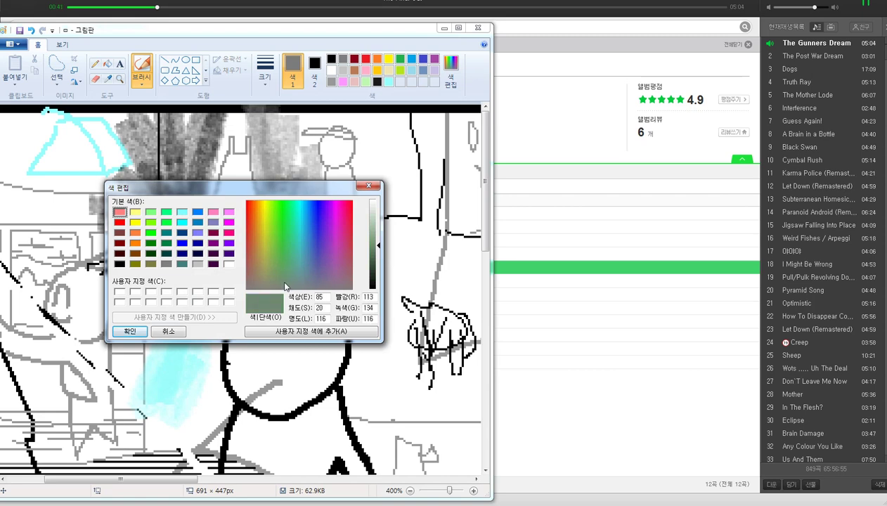
pyautogui.moveTo(378, 246); pyautogui.dragTo(377, 234)
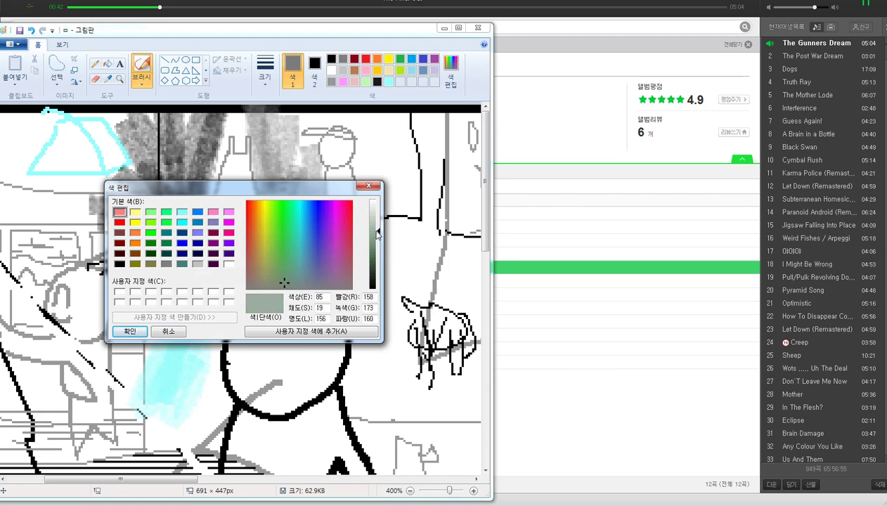
pyautogui.click(130, 331)
pyautogui.moveTo(367, 191)
pyautogui.mouseDown()
pyautogui.moveTo(370, 132)
pyautogui.moveTo(400, 213)
pyautogui.moveTo(413, 161)
pyautogui.moveTo(437, 125)
pyautogui.moveTo(423, 230)
pyautogui.moveTo(398, 273)
pyautogui.moveTo(359, 220)
pyautogui.moveTo(367, 239)
pyautogui.mouseUp()
# Step: Sample a pale grey from the new streaks and brush it around the sleeping cat, undoing one unwanted stroke
pyautogui.click(108, 80)
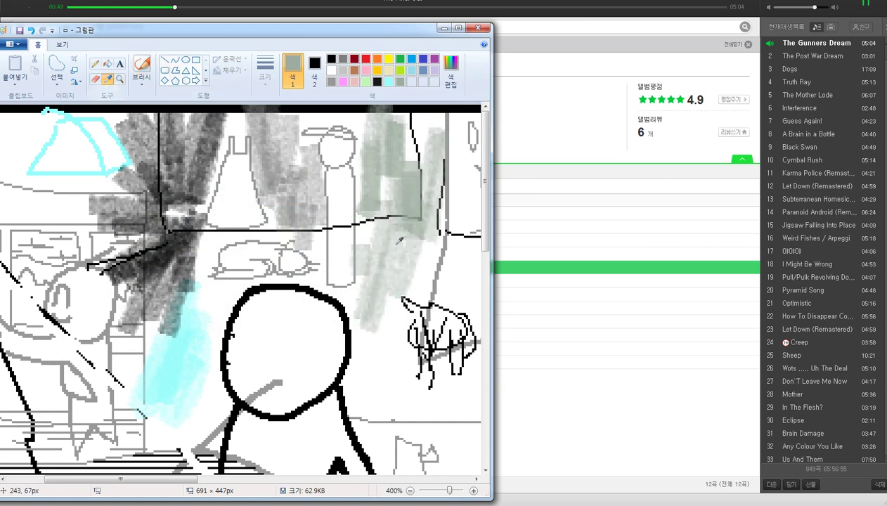
pyautogui.click(391, 262)
pyautogui.moveTo(399, 271)
pyautogui.mouseDown()
pyautogui.moveTo(386, 338)
pyautogui.moveTo(400, 308)
pyautogui.moveTo(393, 284)
pyautogui.moveTo(360, 323)
pyautogui.moveTo(365, 307)
pyautogui.moveTo(378, 284)
pyautogui.moveTo(406, 292)
pyautogui.moveTo(420, 263)
pyautogui.moveTo(383, 321)
pyautogui.moveTo(369, 309)
pyautogui.moveTo(366, 342)
pyautogui.moveTo(372, 307)
pyautogui.moveTo(411, 288)
pyautogui.moveTo(416, 275)
pyautogui.moveTo(410, 187)
pyautogui.moveTo(386, 218)
pyautogui.moveTo(423, 110)
pyautogui.mouseUp()
pyautogui.hotkey('ctrl', 'z')
pyautogui.moveTo(246, 268)
pyautogui.mouseDown()
pyautogui.moveTo(206, 313)
pyautogui.moveTo(220, 261)
pyautogui.mouseUp()
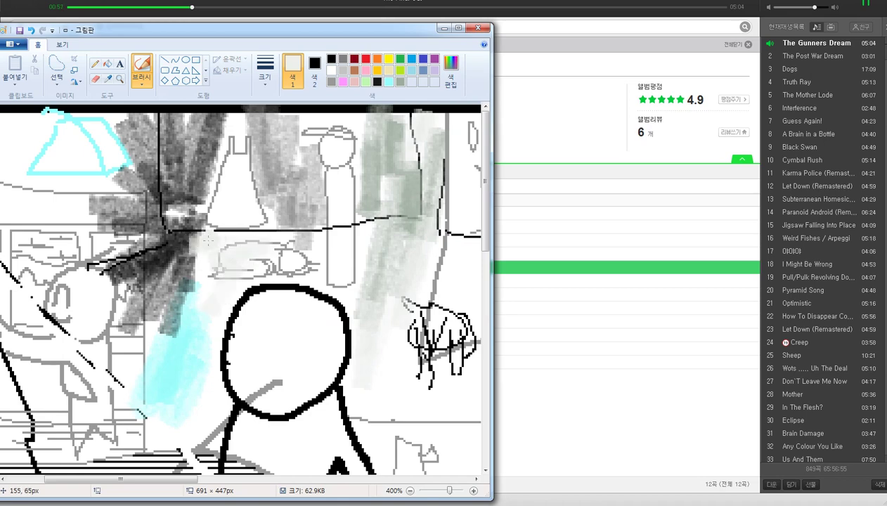
# Step: Brush pale grey over the handwritten text, the ground below the lilies and the light green grass at the drawing's lower right
pyautogui.scroll(-3, 179, 403)
pyautogui.scroll(2, 179, 404)
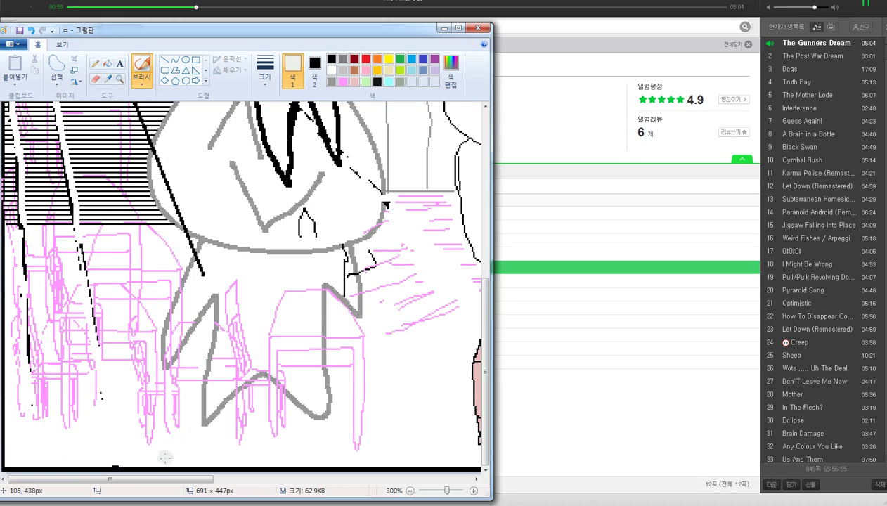
pyautogui.moveTo(155, 481); pyautogui.dragTo(433, 483)
pyautogui.click(281, 505)
pyautogui.click(281, 505)
pyautogui.moveTo(285, 386); pyautogui.dragTo(323, 449)
pyautogui.moveTo(310, 411)
pyautogui.mouseDown()
pyautogui.moveTo(313, 402)
pyautogui.moveTo(284, 393)
pyautogui.moveTo(388, 371)
pyautogui.moveTo(348, 391)
pyautogui.moveTo(434, 373)
pyautogui.moveTo(424, 417)
pyautogui.moveTo(338, 450)
pyautogui.moveTo(246, 457)
pyautogui.moveTo(428, 418)
pyautogui.moveTo(409, 442)
pyautogui.moveTo(453, 390)
pyautogui.moveTo(406, 390)
pyautogui.mouseUp()
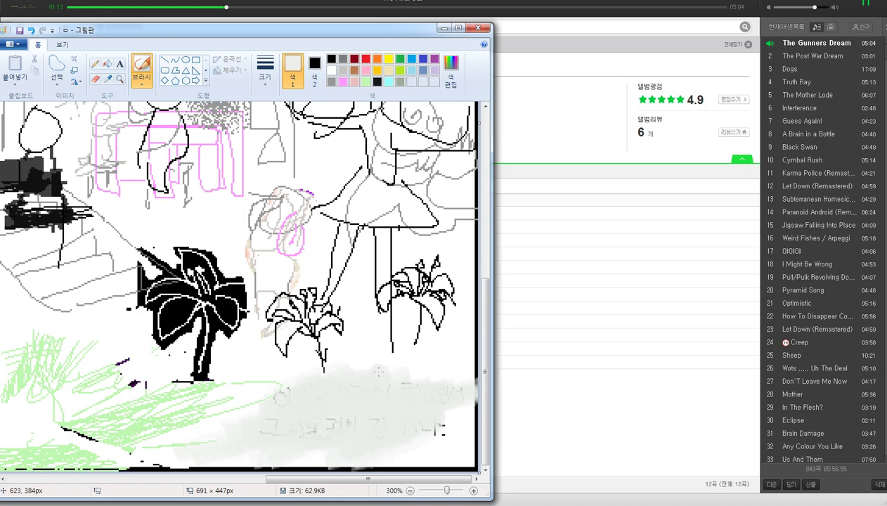
pyautogui.moveTo(410, 436)
pyautogui.mouseDown()
pyautogui.moveTo(338, 466)
pyautogui.moveTo(449, 444)
pyautogui.moveTo(389, 447)
pyautogui.moveTo(519, 430)
pyautogui.moveTo(428, 466)
pyautogui.moveTo(455, 457)
pyautogui.moveTo(150, 494)
pyautogui.moveTo(135, 459)
pyautogui.moveTo(204, 424)
pyautogui.moveTo(206, 439)
pyautogui.moveTo(57, 450)
pyautogui.moveTo(8, 439)
pyautogui.moveTo(6, 417)
pyautogui.moveTo(25, 415)
pyautogui.moveTo(3, 451)
pyautogui.mouseUp()
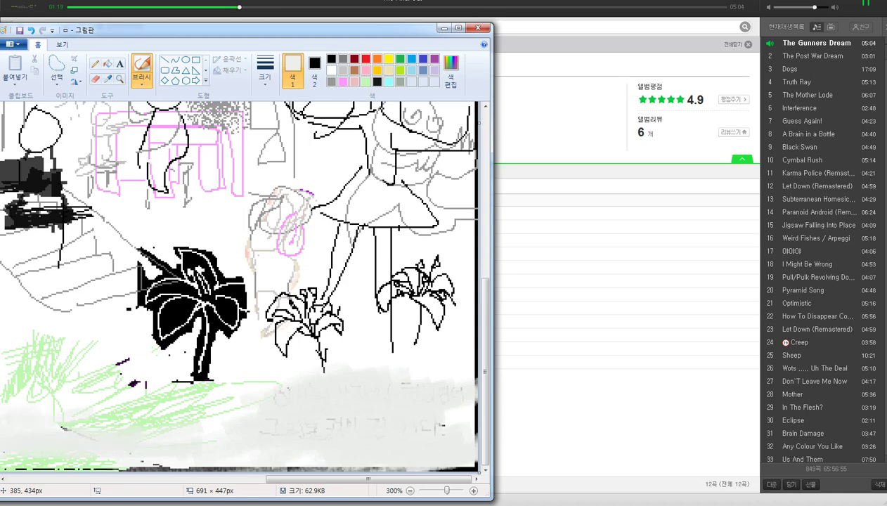
pyautogui.moveTo(90, 388); pyautogui.dragTo(156, 374)
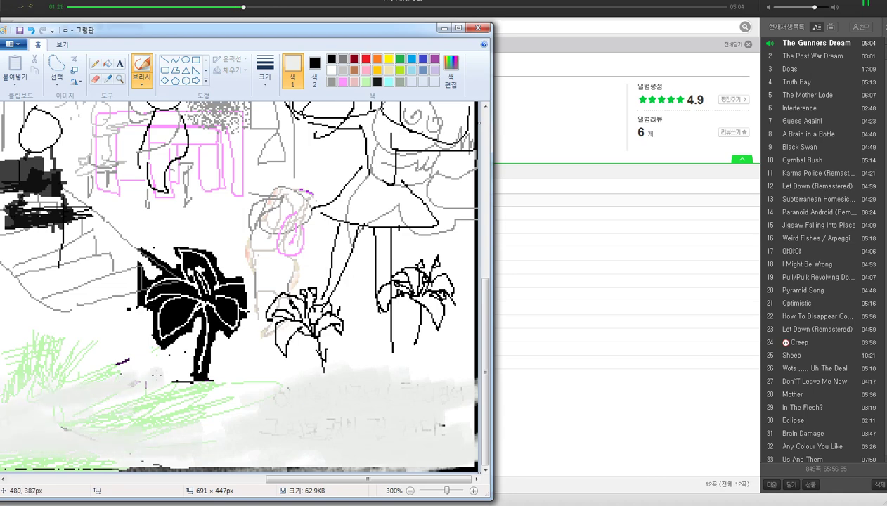
pyautogui.moveTo(89, 381)
pyautogui.mouseDown()
pyautogui.moveTo(106, 359)
pyautogui.moveTo(53, 363)
pyautogui.moveTo(74, 341)
pyautogui.mouseUp()
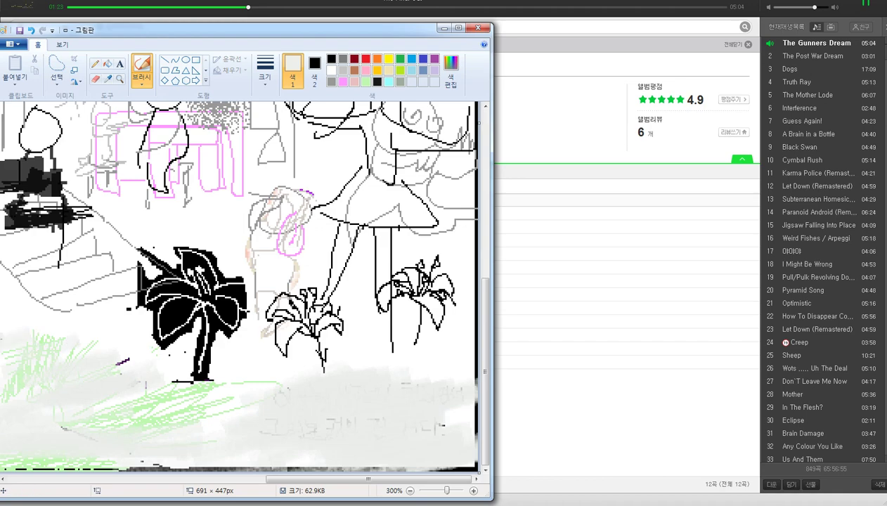
# Step: Sample the pale grey ground and brush it across the base of the black lily's stem and below the middle lily
pyautogui.scroll(-2, 71, 341)
pyautogui.scroll(1, 41, 337)
pyautogui.scroll(-1, 99, 345)
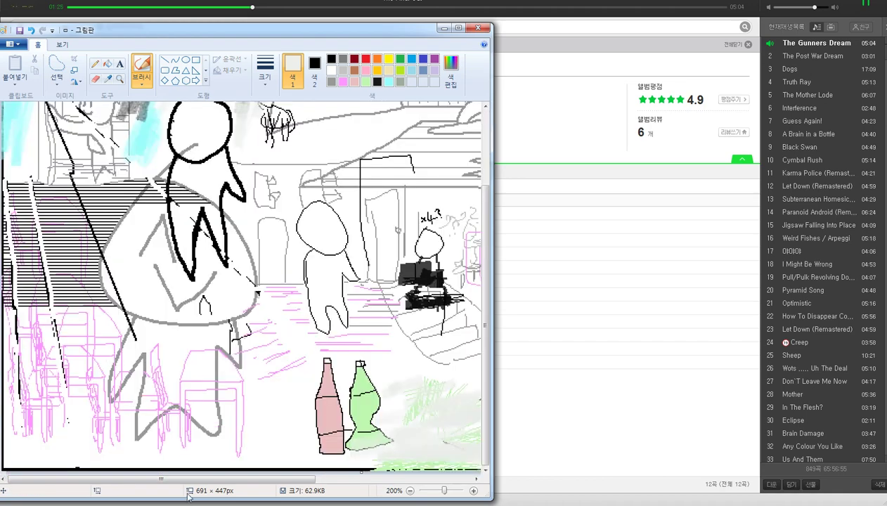
pyautogui.scroll(1, 187, 495)
pyautogui.scroll(-2, 179, 487)
pyautogui.moveTo(173, 479); pyautogui.dragTo(421, 458)
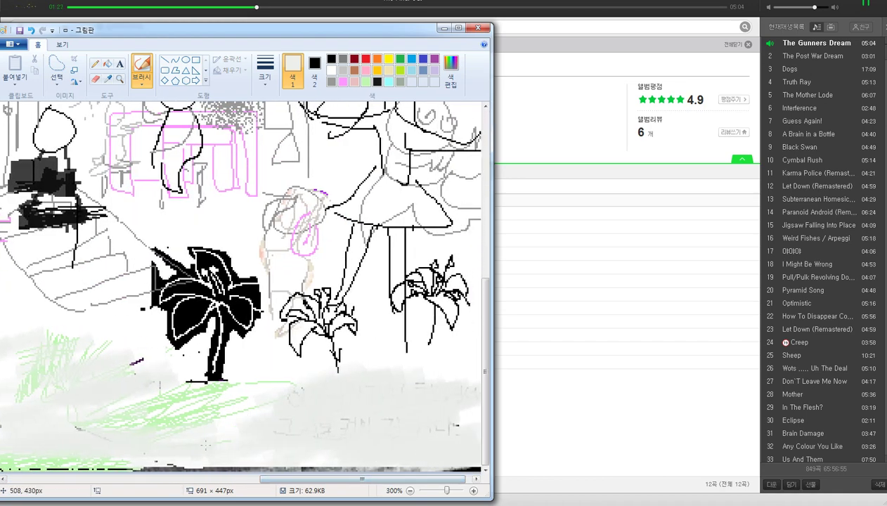
pyautogui.scroll(1, 205, 445)
pyautogui.moveTo(298, 479); pyautogui.dragTo(336, 485)
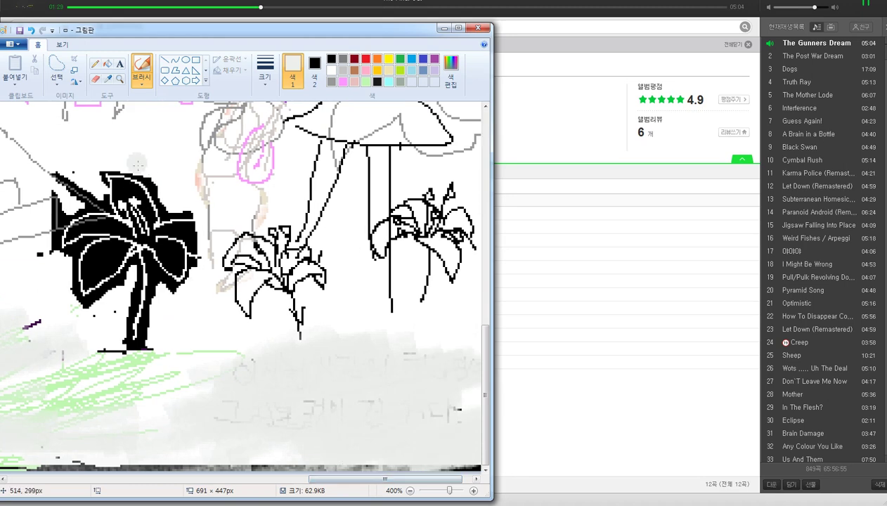
pyautogui.click(105, 80)
pyautogui.click(275, 356)
pyautogui.moveTo(281, 346)
pyautogui.mouseDown()
pyautogui.moveTo(178, 363)
pyautogui.moveTo(268, 353)
pyautogui.moveTo(122, 392)
pyautogui.moveTo(220, 332)
pyautogui.moveTo(188, 341)
pyautogui.mouseUp()
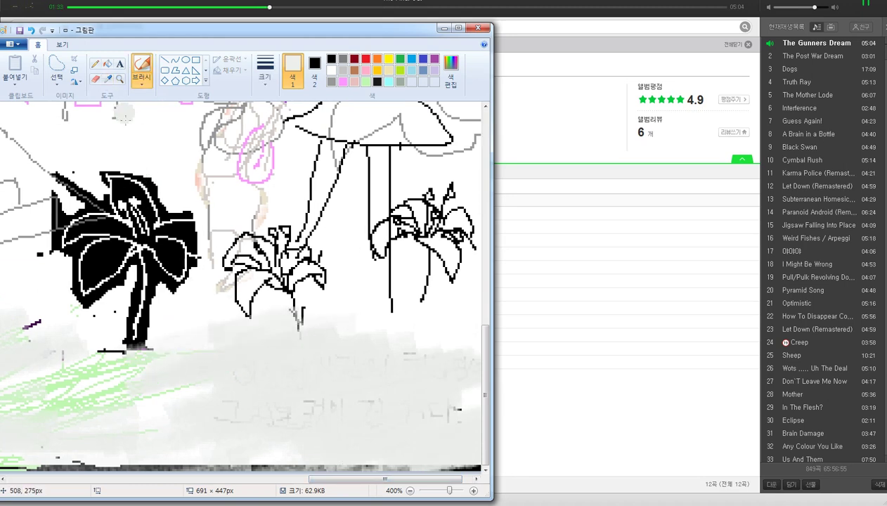
# Step: Resample the pale grey and brush it over the ground and lower stems of the middle and right lilies
pyautogui.click(110, 82)
pyautogui.click(370, 330)
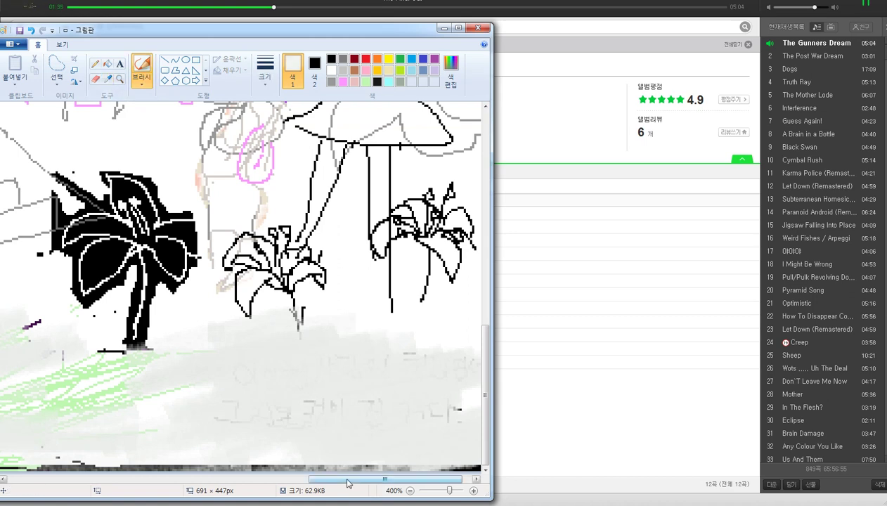
pyautogui.moveTo(350, 480); pyautogui.dragTo(365, 480)
pyautogui.moveTo(294, 325)
pyautogui.mouseDown()
pyautogui.moveTo(367, 323)
pyautogui.moveTo(383, 341)
pyautogui.moveTo(413, 321)
pyautogui.moveTo(393, 335)
pyautogui.moveTo(450, 349)
pyautogui.moveTo(392, 350)
pyautogui.moveTo(399, 331)
pyautogui.moveTo(415, 340)
pyautogui.moveTo(457, 263)
pyautogui.moveTo(468, 333)
pyautogui.moveTo(452, 231)
pyautogui.moveTo(416, 292)
pyautogui.mouseUp()
pyautogui.moveTo(269, 304); pyautogui.dragTo(266, 325)
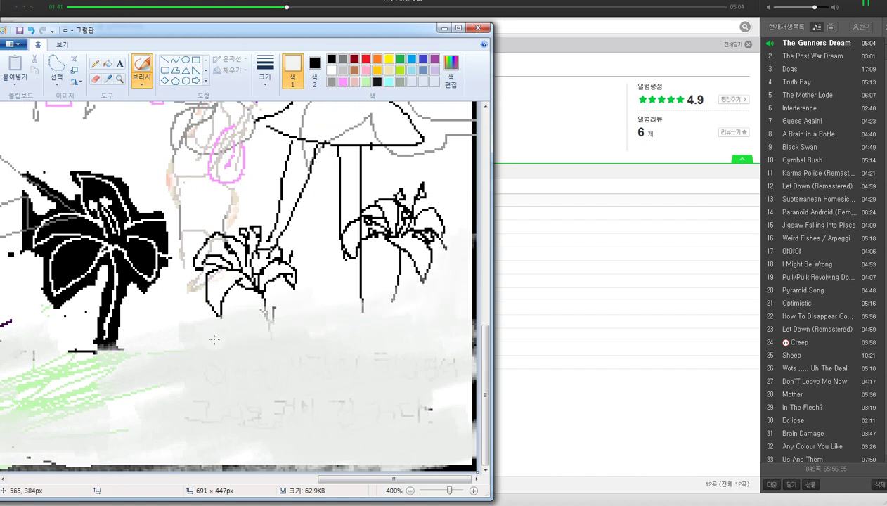
# Step: Resample pale tones and brush them beside the black lily's stem, around the middle lily and over the right lily
pyautogui.click(107, 82)
pyautogui.click(193, 317)
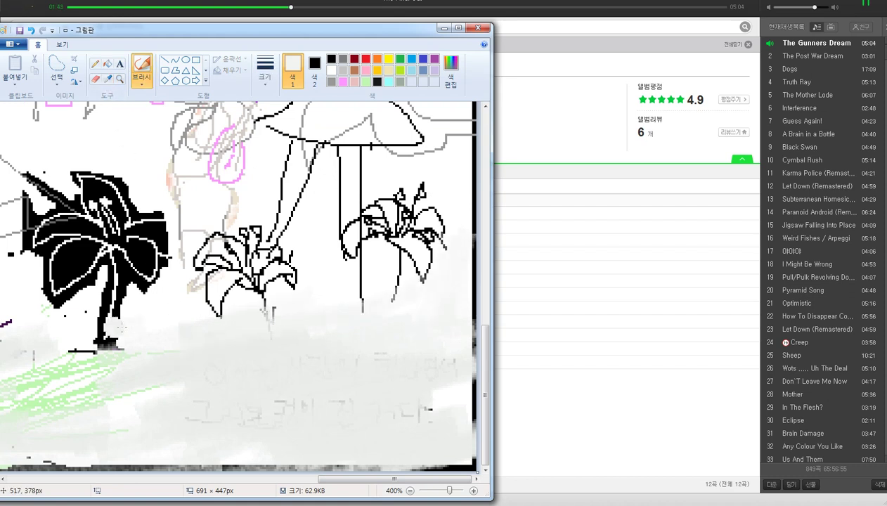
pyautogui.moveTo(113, 324); pyautogui.dragTo(147, 315)
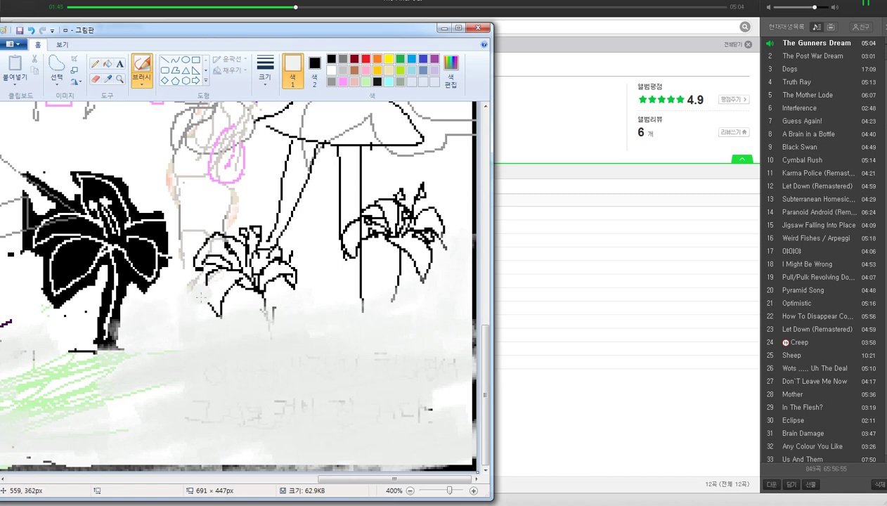
pyautogui.click(108, 78)
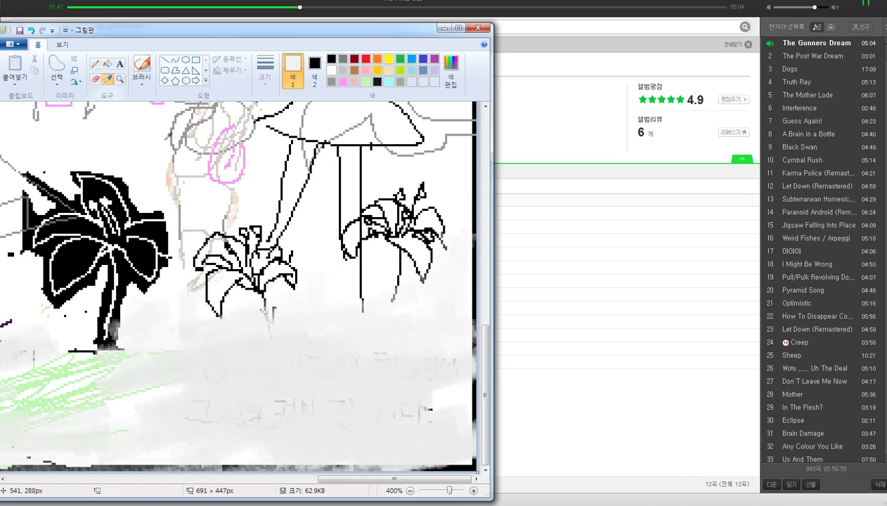
pyautogui.click(323, 274)
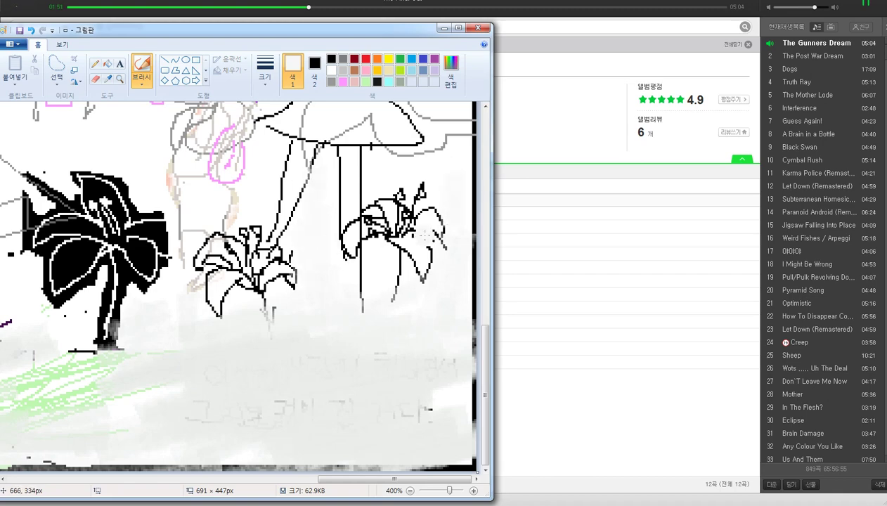
# Step: Review the lower part of the drawing around the two bottles, the green grass and the black lily
pyautogui.scroll(-3, 418, 233)
pyautogui.scroll(1, 132, 363)
pyautogui.scroll(1, 131, 363)
pyautogui.scroll(-5, 152, 421)
pyautogui.moveTo(169, 480); pyautogui.dragTo(358, 478)
pyautogui.moveTo(253, 480); pyautogui.dragTo(208, 481)
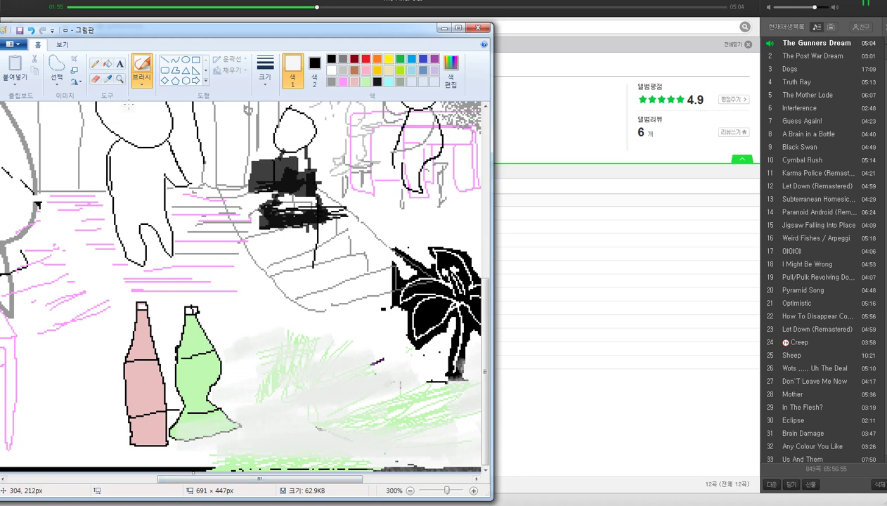
# Step: Resample the pale grey and brush it over the ground beside the red bottle and up across the pink floor strokes
pyautogui.click(108, 80)
pyautogui.click(246, 440)
pyautogui.moveTo(116, 464)
pyautogui.mouseDown()
pyautogui.moveTo(206, 465)
pyautogui.moveTo(166, 479)
pyautogui.mouseUp()
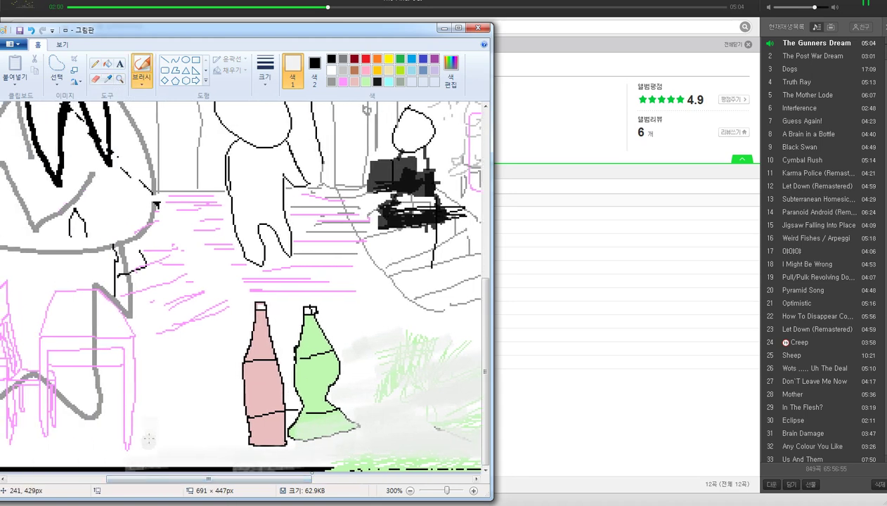
pyautogui.click(107, 80)
pyautogui.click(208, 449)
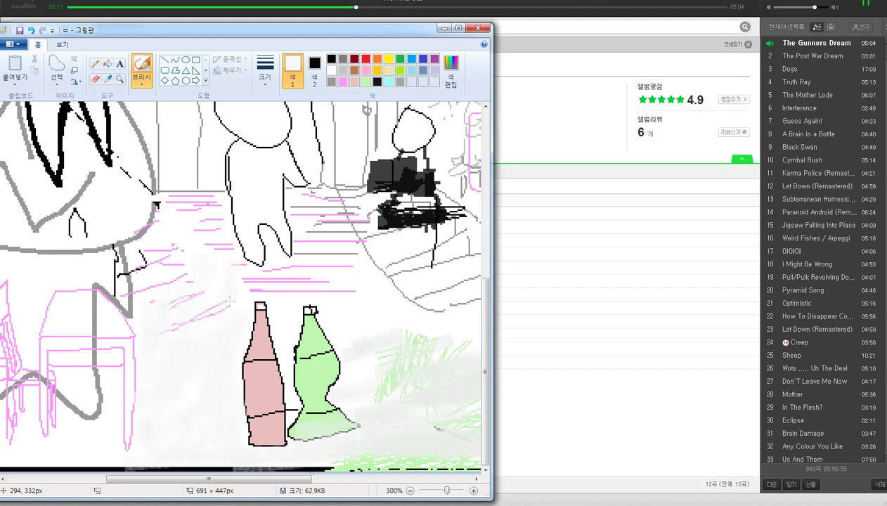
pyautogui.click(107, 79)
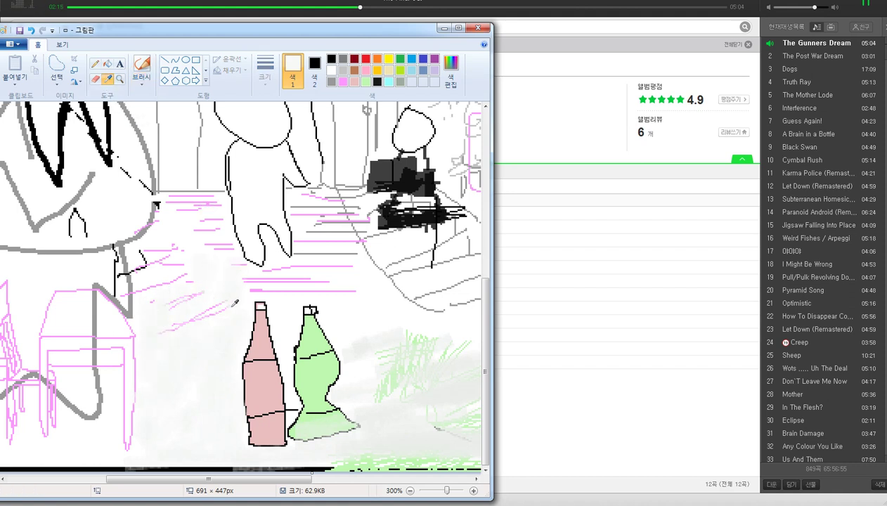
pyautogui.click(211, 271)
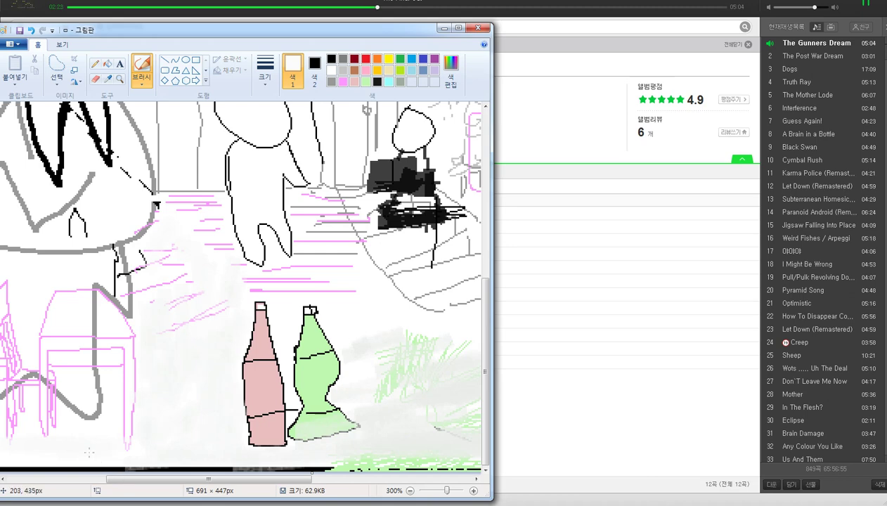
# Step: Brush pale grey over the leftmost pink chair legs and mix a slightly darker grey-green, RGB 232, 238, 232
pyautogui.moveTo(209, 479); pyautogui.dragTo(111, 480)
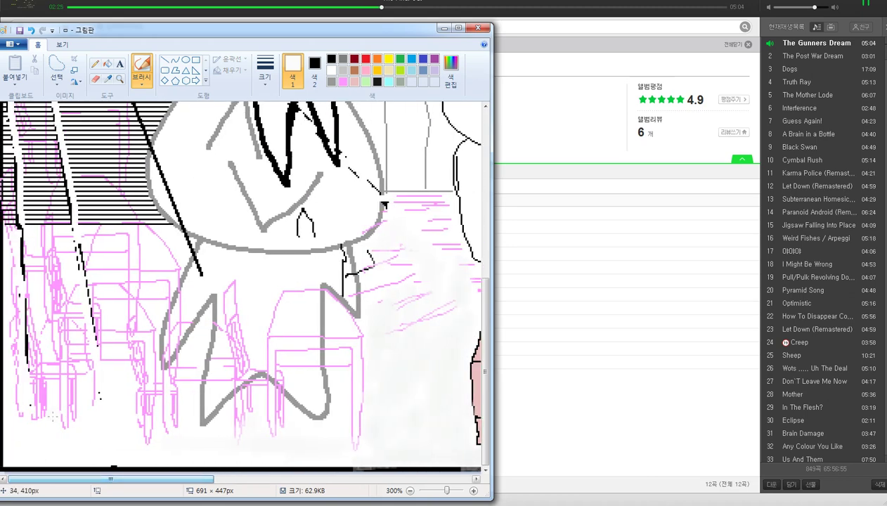
pyautogui.moveTo(21, 337)
pyautogui.mouseDown()
pyautogui.moveTo(31, 383)
pyautogui.moveTo(75, 318)
pyautogui.moveTo(31, 424)
pyautogui.moveTo(82, 364)
pyautogui.mouseUp()
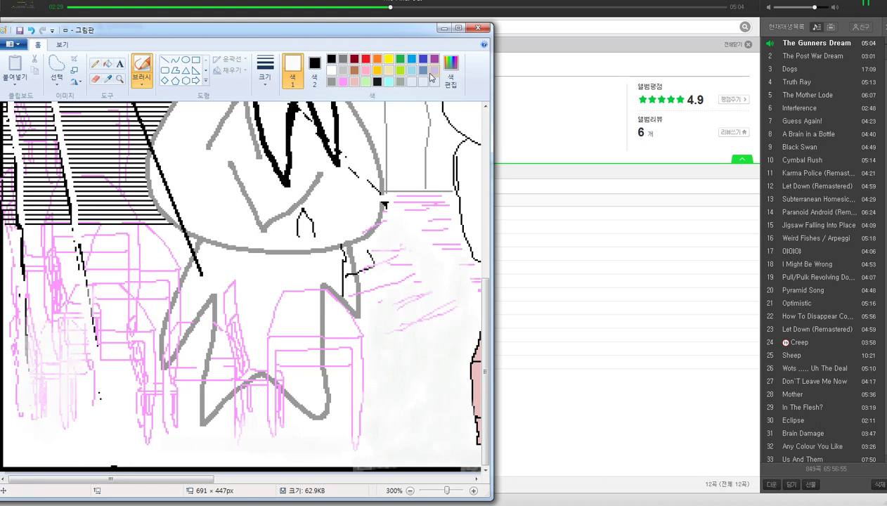
pyautogui.click(450, 71)
pyautogui.moveTo(378, 208)
pyautogui.mouseDown()
pyautogui.moveTo(378, 225)
pyautogui.moveTo(378, 210)
pyautogui.mouseUp()
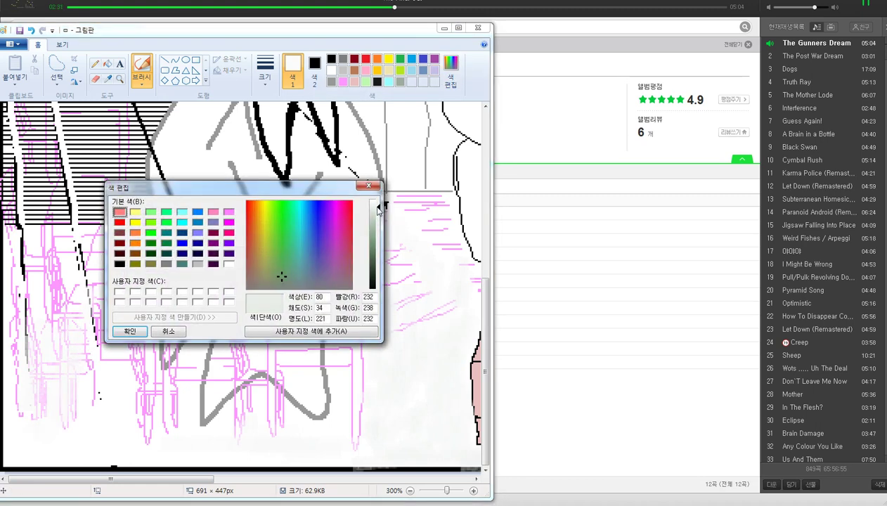
pyautogui.click(130, 332)
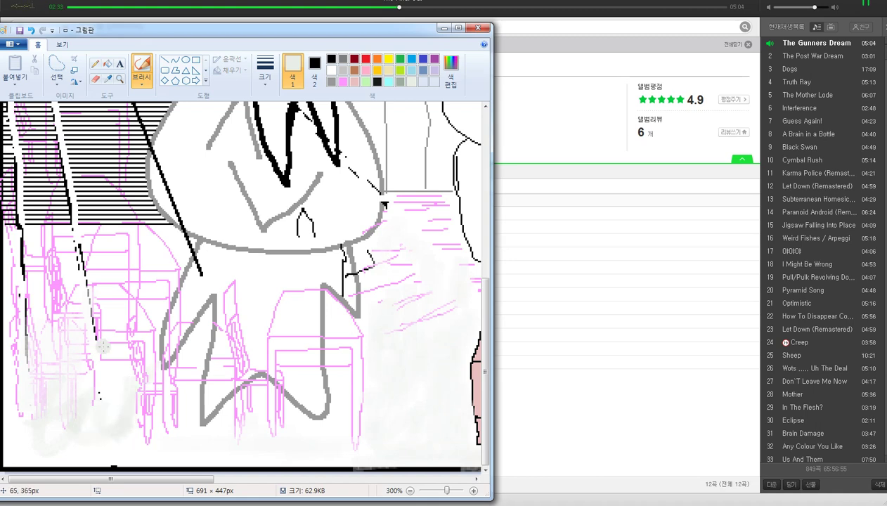
# Step: Sample a pale tone from the shaded ground and brush it over the pink chairs beside the large grey figure
pyautogui.click(108, 79)
pyautogui.click(131, 395)
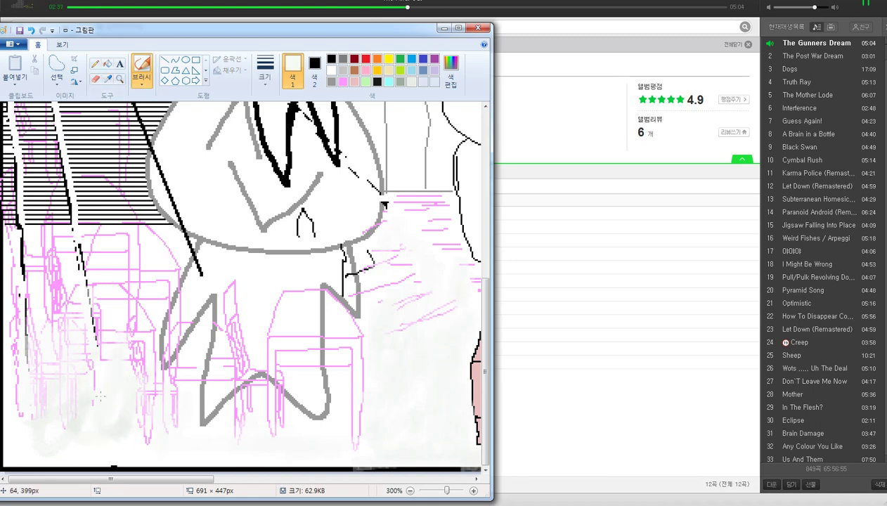
pyautogui.moveTo(107, 330); pyautogui.dragTo(149, 279)
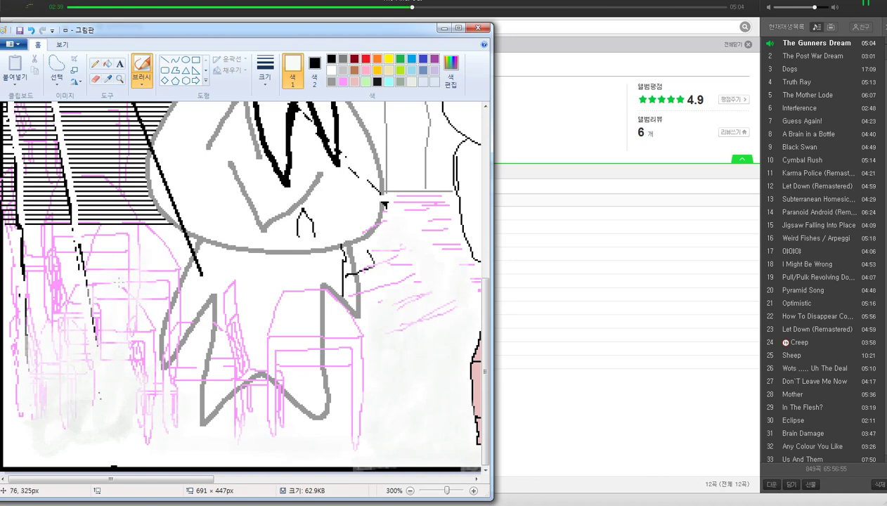
pyautogui.moveTo(47, 267)
pyautogui.mouseDown()
pyautogui.moveTo(43, 285)
pyautogui.moveTo(58, 292)
pyautogui.moveTo(49, 313)
pyautogui.moveTo(4, 360)
pyautogui.moveTo(26, 331)
pyautogui.moveTo(17, 316)
pyautogui.moveTo(25, 312)
pyautogui.mouseUp()
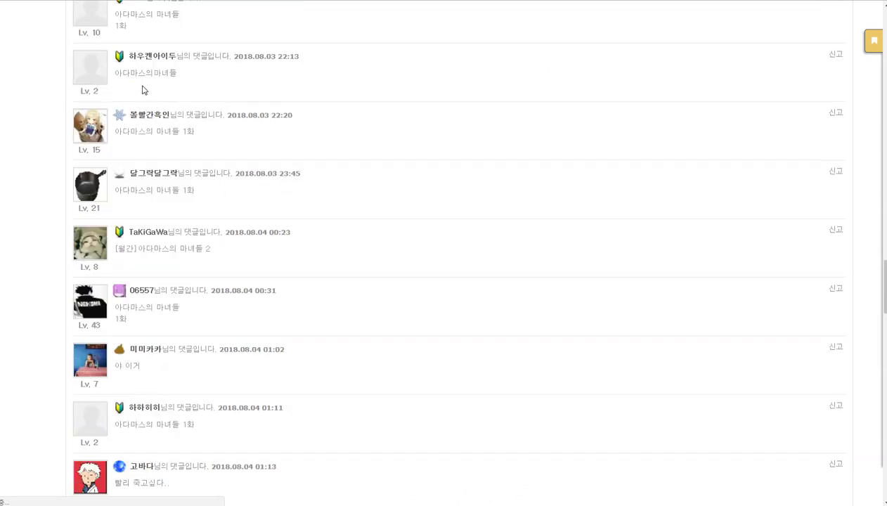
# Step: Search the manga site for "갸루와 오타쿠"
pyautogui.scroll(-2, 142, 89)
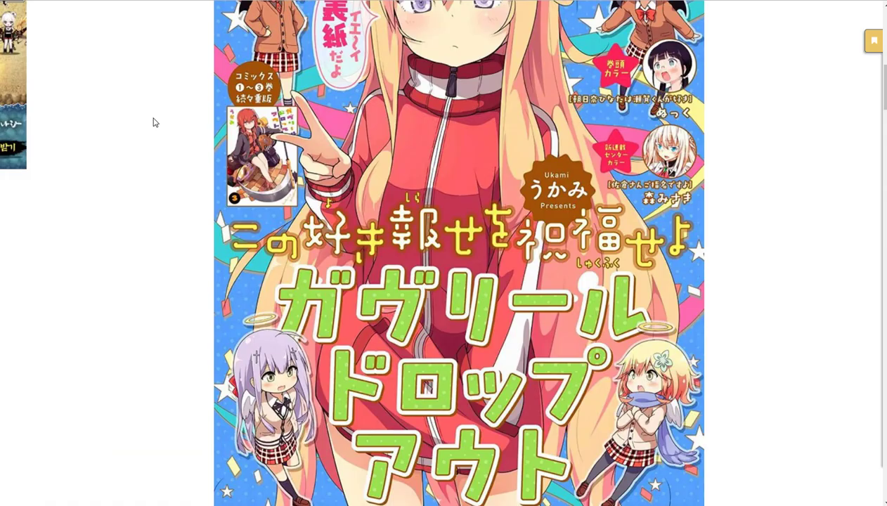
pyautogui.scroll(10, 152, 121)
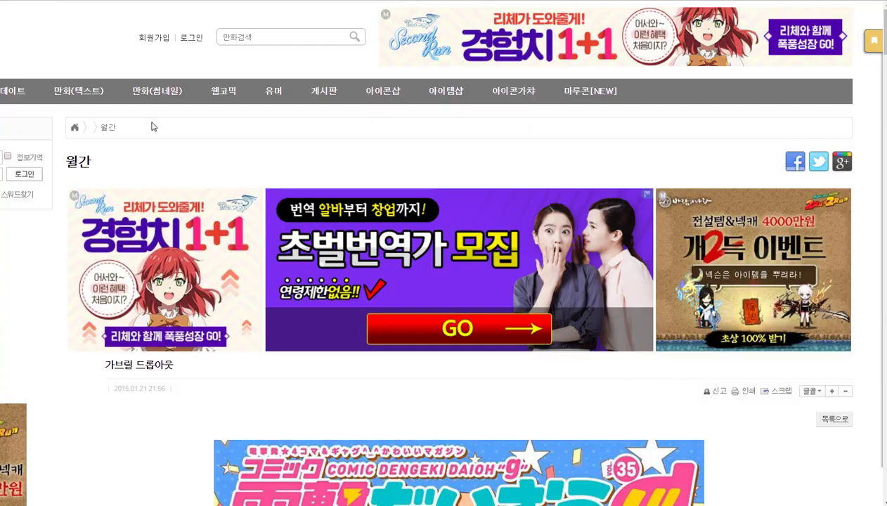
pyautogui.click(259, 33)
pyautogui.write('r')
pyautogui.press('BackSpace')
pyautogui.write('가루오타쿠')
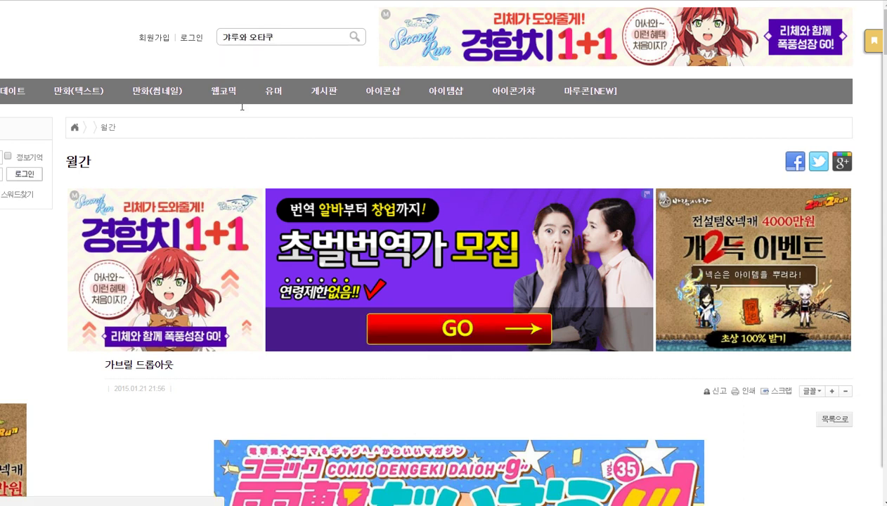
pyautogui.press('Return')
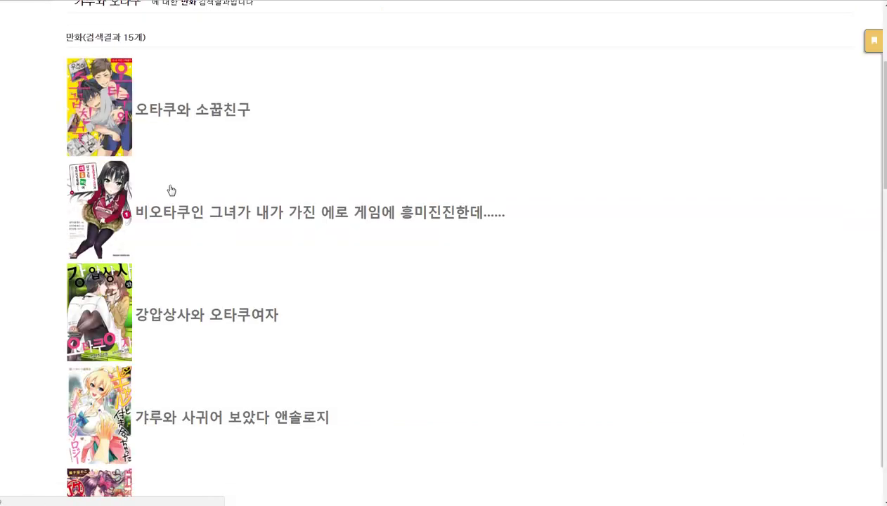
# Step: Open the manga 갸루와 오타쿠는 서로 이해할 수 없어 from the search results and open its chapter 33
pyautogui.scroll(-9, 171, 190)
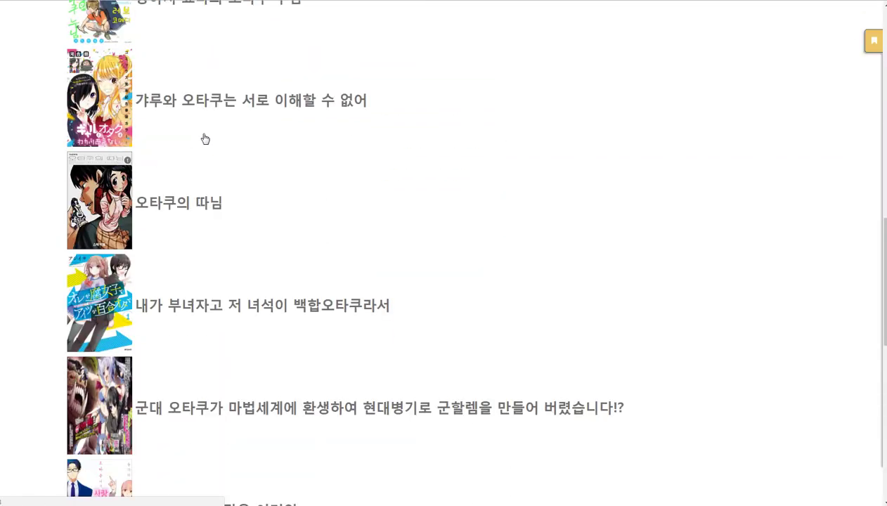
pyautogui.click(204, 137)
pyautogui.scroll(-10, 201, 140)
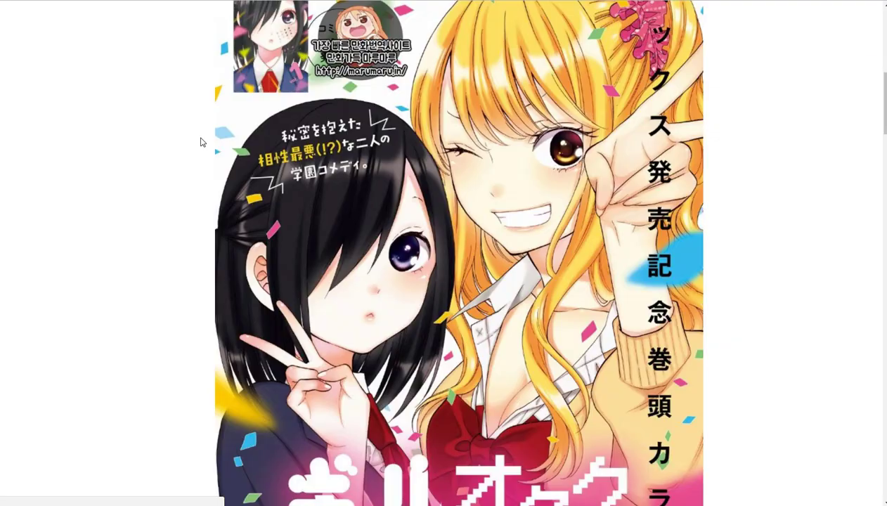
pyautogui.scroll(-13, 202, 146)
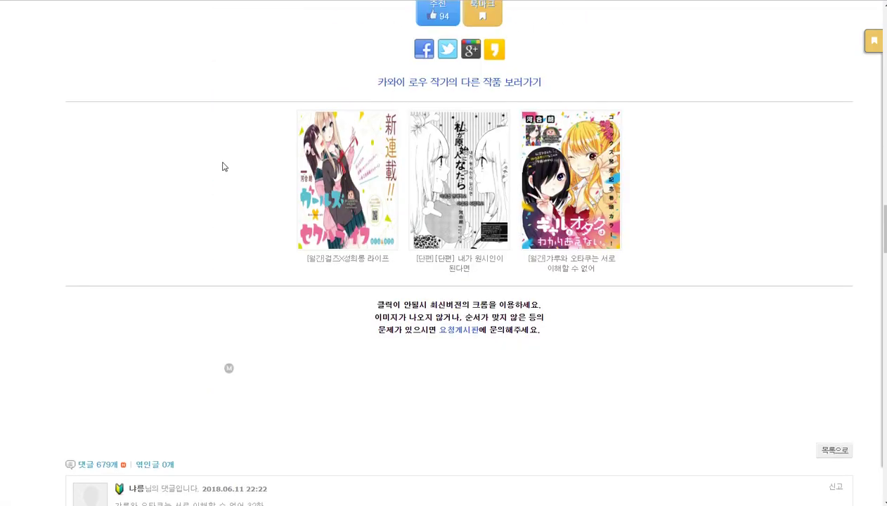
pyautogui.scroll(2, 316, 123)
pyautogui.click(373, 115)
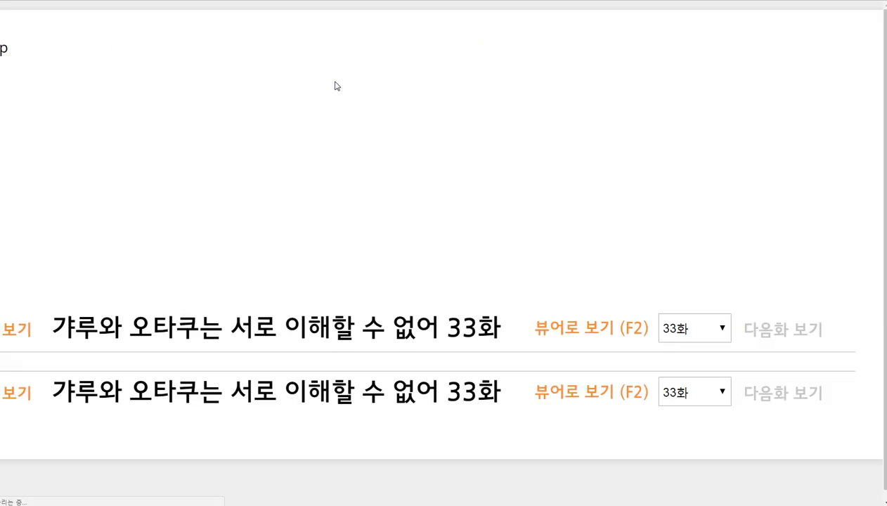
# Step: Read through the opening pages of chapter 33
pyautogui.scroll(-8, 297, 355)
pyautogui.scroll(-20, 296, 355)
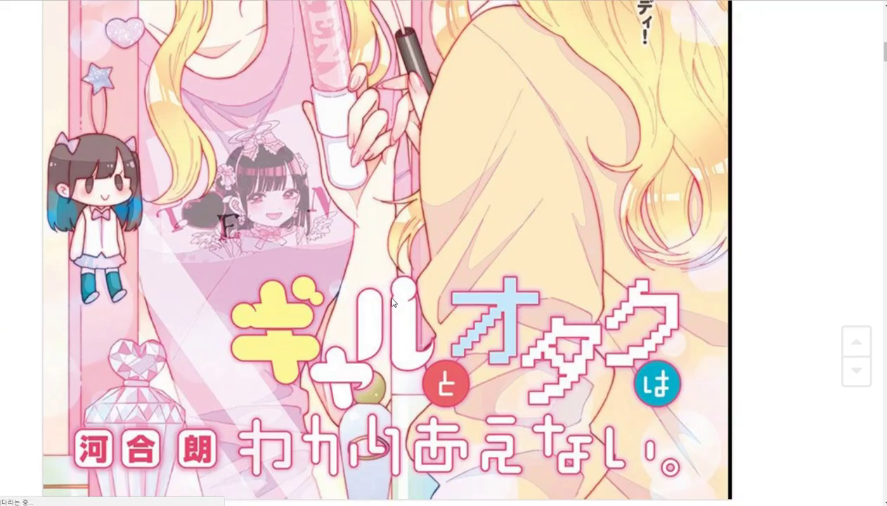
pyautogui.scroll(-15, 391, 279)
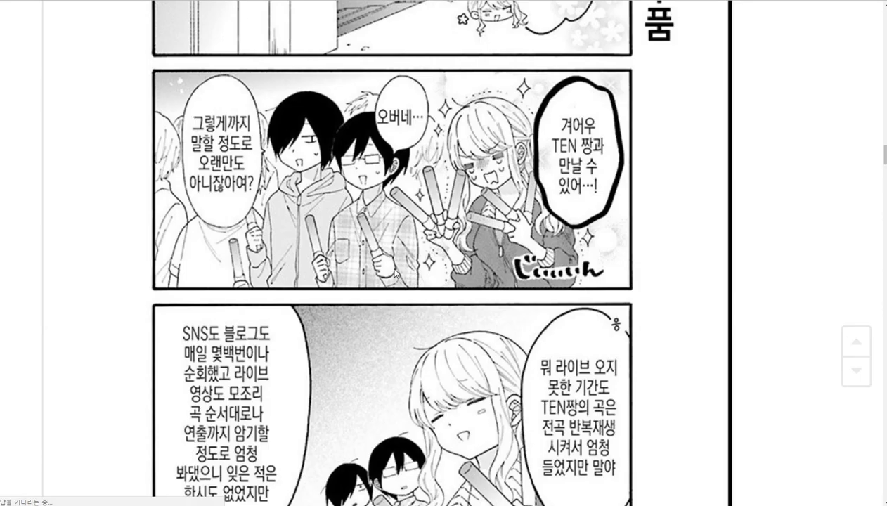
pyautogui.scroll(-6, 391, 268)
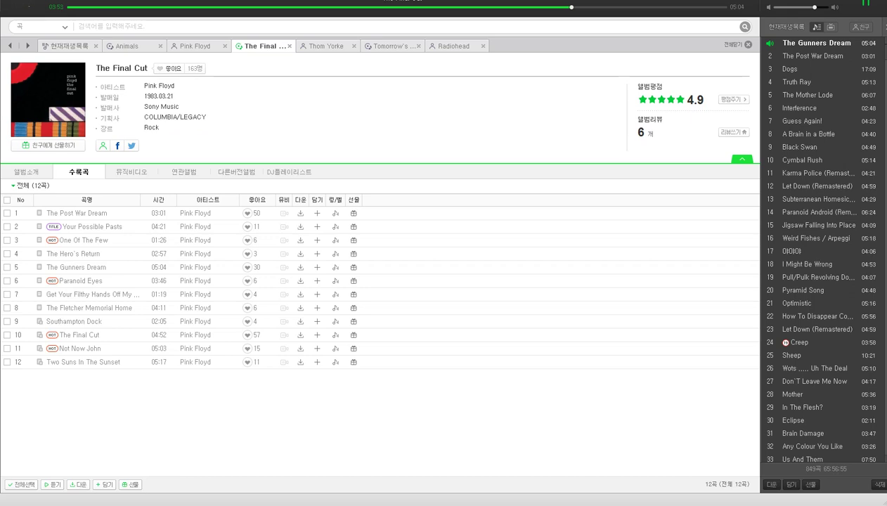
# Step: Switch back to Paint and mix a light turquoise, RGB 156, 224, 219, as the brush colour
pyautogui.click(175, 504)
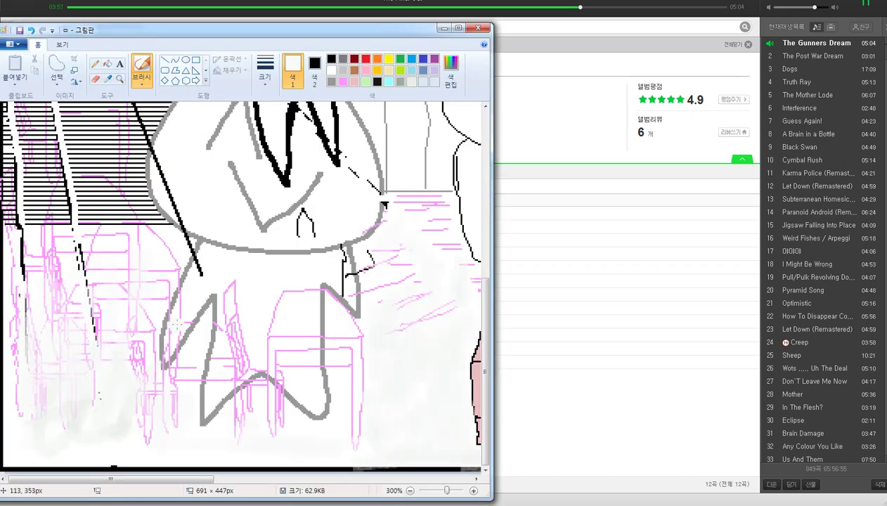
pyautogui.scroll(-2, 181, 323)
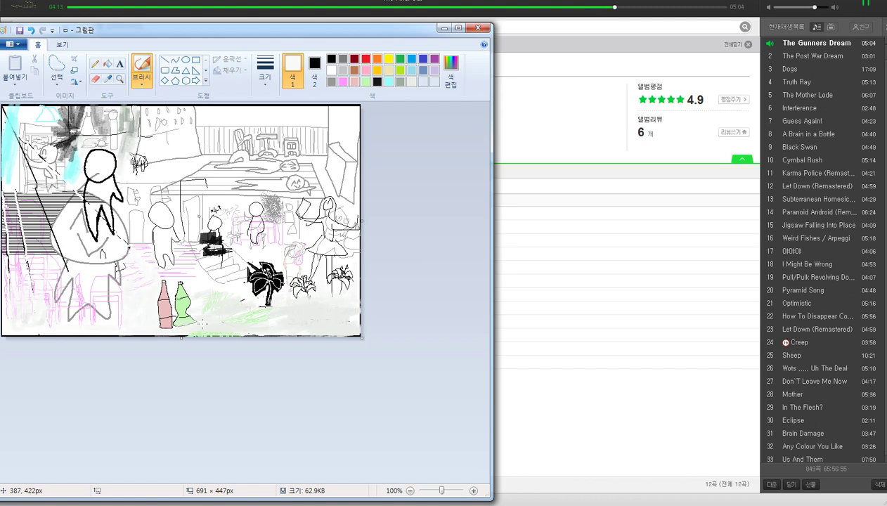
pyautogui.scroll(2, 202, 324)
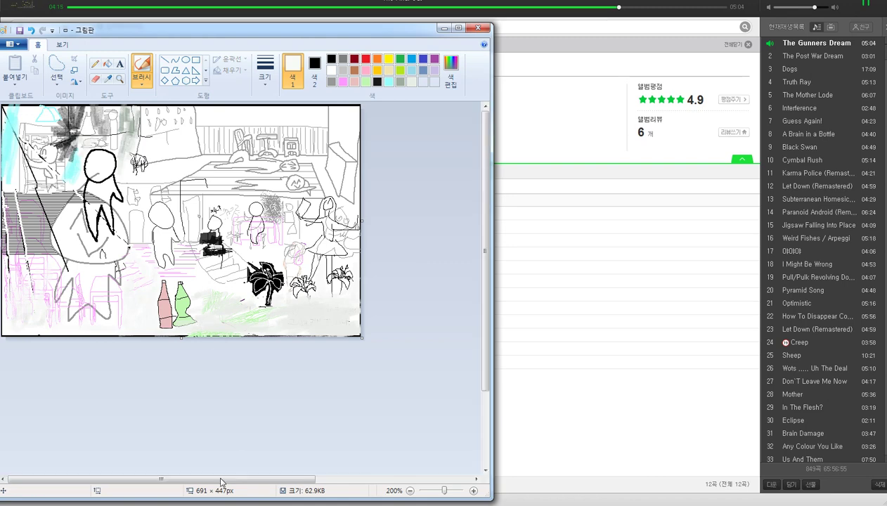
pyautogui.moveTo(208, 479); pyautogui.dragTo(439, 481)
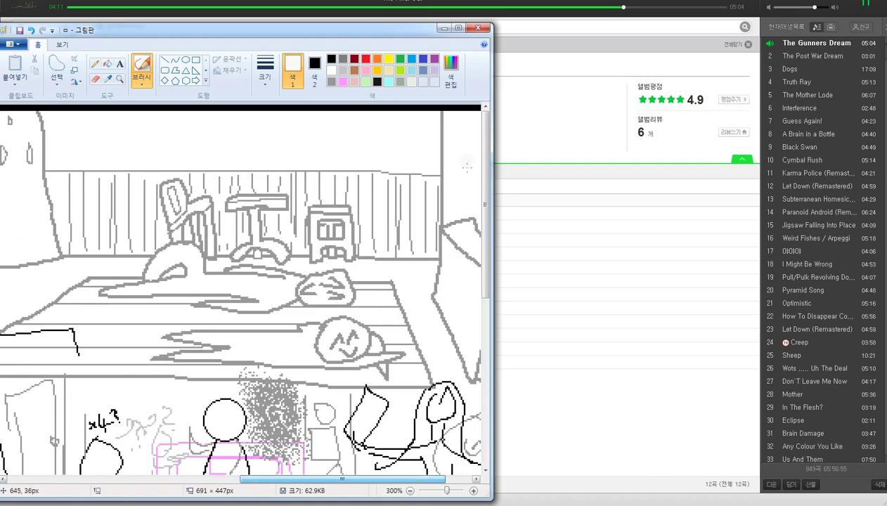
pyautogui.click(451, 71)
pyautogui.click(297, 243)
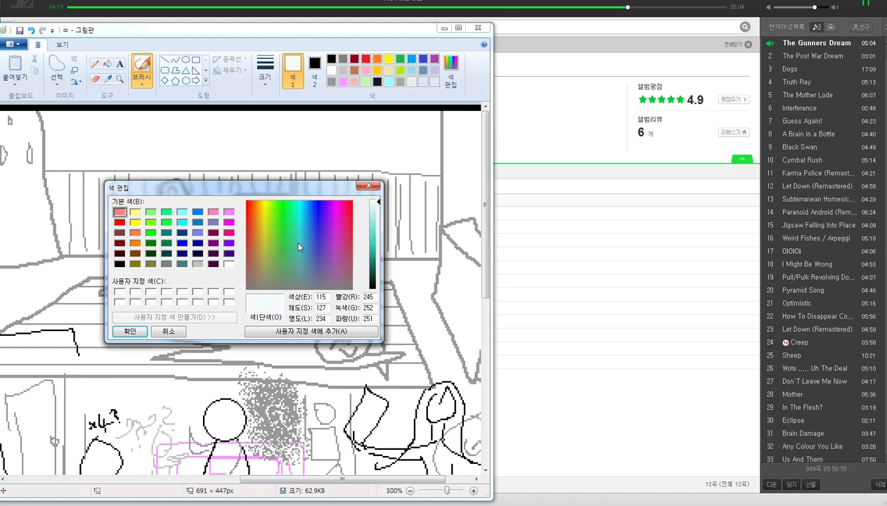
pyautogui.click(371, 224)
pyautogui.click(133, 334)
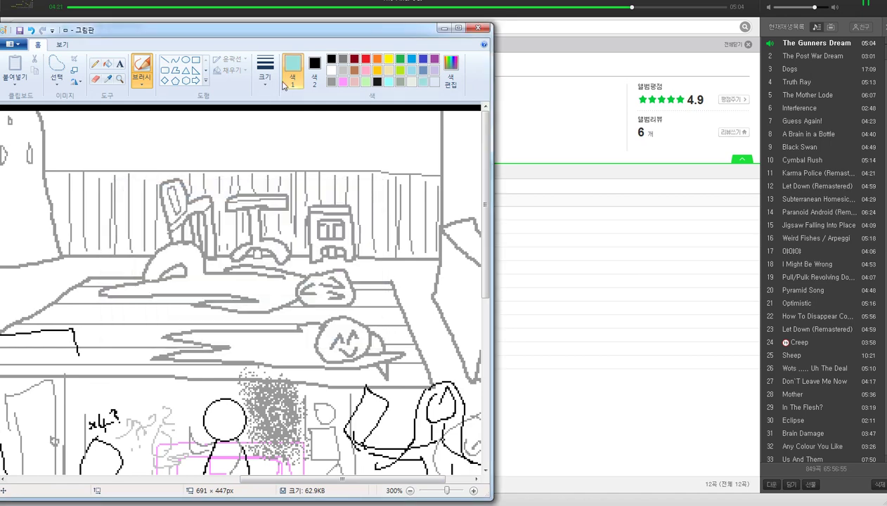
# Step: Choose a brush thickness and brush translucent turquoise bands across the sky above the wooden fence
pyautogui.click(265, 70)
pyautogui.click(285, 160)
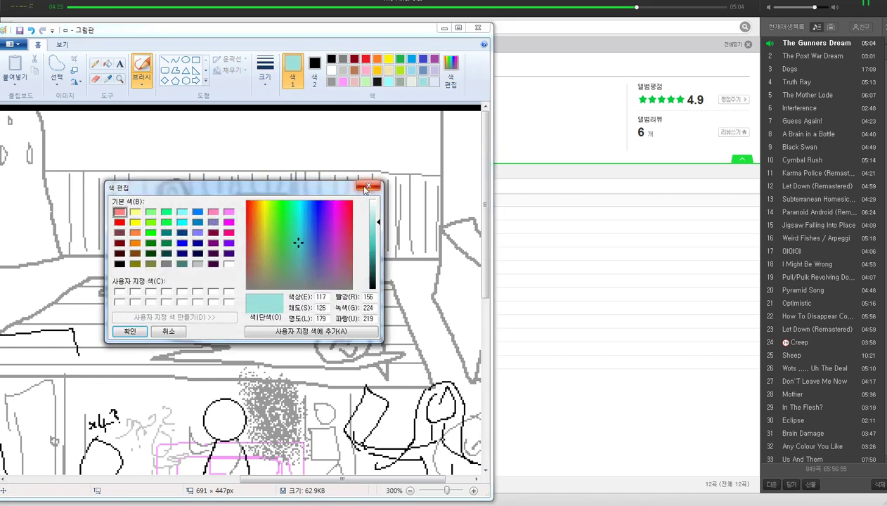
pyautogui.click(365, 188)
pyautogui.moveTo(329, 139)
pyautogui.mouseDown()
pyautogui.moveTo(147, 129)
pyautogui.moveTo(154, 130)
pyautogui.mouseUp()
pyautogui.hotkey('ctrl', 'z')
pyautogui.hotkey('ctrl', 'z')
pyautogui.moveTo(87, 124)
pyautogui.mouseDown()
pyautogui.moveTo(296, 121)
pyautogui.moveTo(59, 132)
pyautogui.moveTo(273, 134)
pyautogui.moveTo(284, 148)
pyautogui.moveTo(261, 166)
pyautogui.moveTo(68, 165)
pyautogui.moveTo(417, 156)
pyautogui.moveTo(397, 145)
pyautogui.moveTo(280, 142)
pyautogui.moveTo(407, 111)
pyautogui.mouseUp()
# Step: Darken the turquoise to a deep teal and brush it over the turquoise sky bands
pyautogui.click(450, 71)
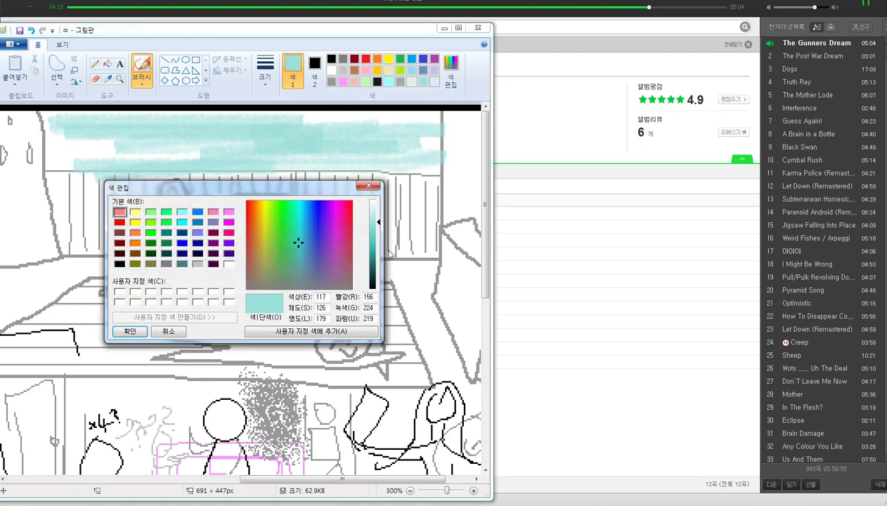
pyautogui.moveTo(372, 257); pyautogui.dragTo(373, 273)
pyautogui.click(126, 330)
pyautogui.moveTo(67, 156)
pyautogui.mouseDown()
pyautogui.moveTo(111, 168)
pyautogui.moveTo(279, 160)
pyautogui.moveTo(171, 149)
pyautogui.moveTo(166, 137)
pyautogui.moveTo(337, 143)
pyautogui.moveTo(279, 135)
pyautogui.moveTo(411, 131)
pyautogui.mouseUp()
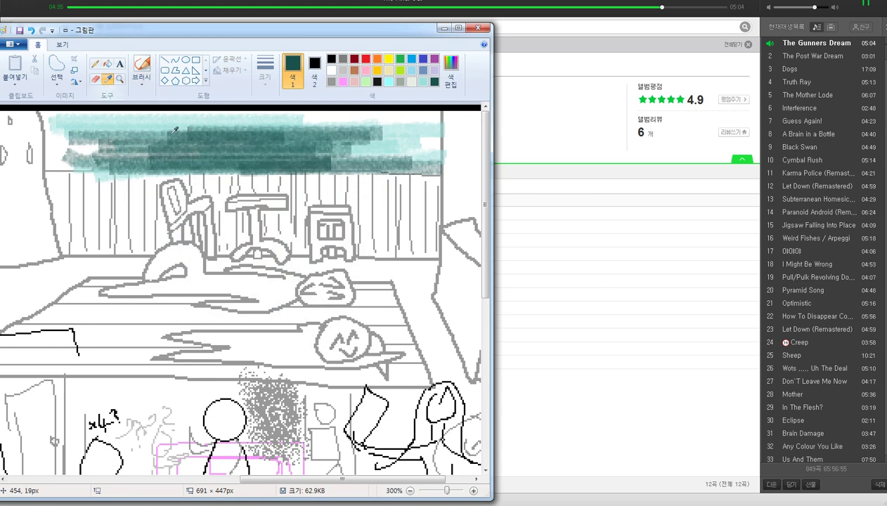
# Step: Sample mid-teal tones from the painted sky and blend them across the bands above the fence
pyautogui.click(133, 127)
pyautogui.moveTo(81, 121)
pyautogui.mouseDown()
pyautogui.moveTo(288, 121)
pyautogui.moveTo(209, 130)
pyautogui.moveTo(443, 126)
pyautogui.moveTo(422, 151)
pyautogui.moveTo(317, 134)
pyautogui.mouseUp()
pyautogui.click(107, 79)
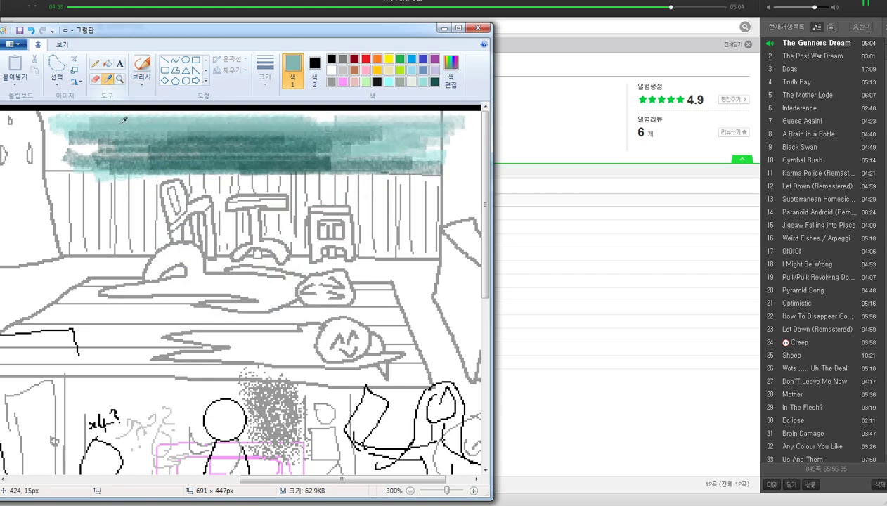
pyautogui.click(135, 143)
pyautogui.moveTo(79, 133)
pyautogui.mouseDown()
pyautogui.moveTo(456, 132)
pyautogui.moveTo(359, 155)
pyautogui.mouseUp()
# Step: Mix a dark blue and brush it down the fence's left boards and along its upper edge
pyautogui.click(455, 84)
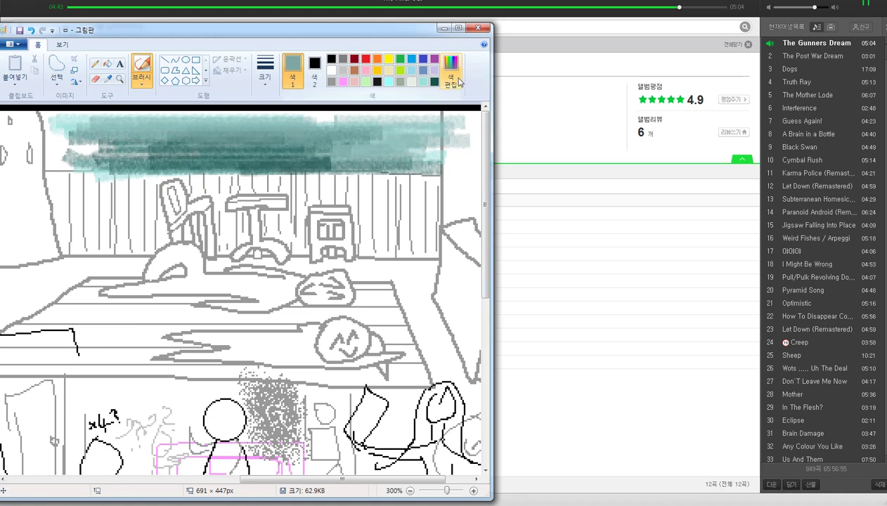
pyautogui.moveTo(299, 242); pyautogui.dragTo(314, 244)
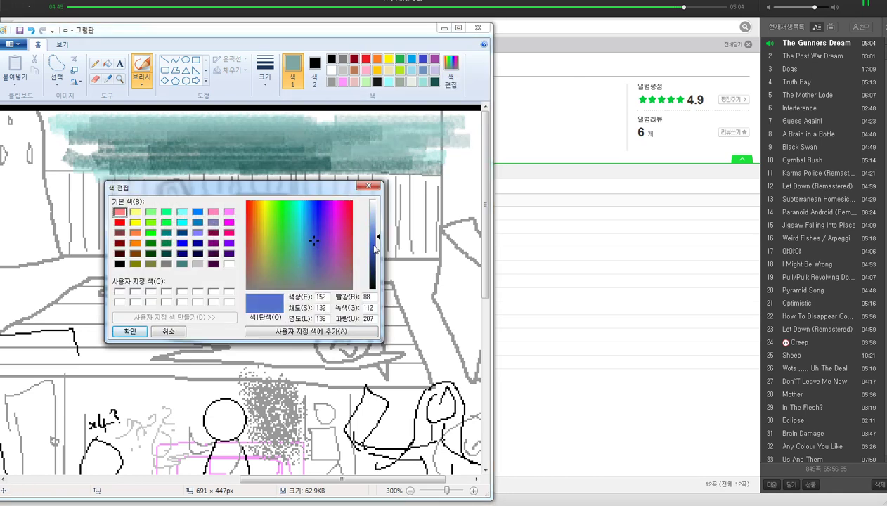
pyautogui.moveTo(375, 249); pyautogui.dragTo(375, 260)
pyautogui.click(130, 331)
pyautogui.moveTo(59, 187)
pyautogui.mouseDown()
pyautogui.moveTo(56, 224)
pyautogui.moveTo(70, 162)
pyautogui.moveTo(91, 169)
pyautogui.moveTo(114, 225)
pyautogui.mouseUp()
pyautogui.moveTo(360, 176); pyautogui.dragTo(365, 200)
pyautogui.moveTo(383, 179)
pyautogui.mouseDown()
pyautogui.moveTo(406, 208)
pyautogui.moveTo(358, 178)
pyautogui.moveTo(88, 179)
pyautogui.moveTo(84, 188)
pyautogui.mouseUp()
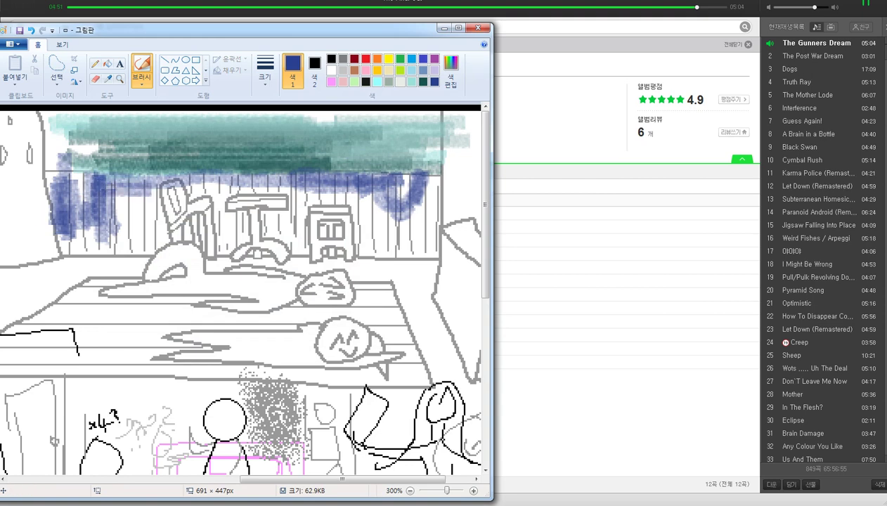
# Step: Switch to the Melon player, play The Final Cut from the Pink Floyd album, and return to Paint
pyautogui.hotkey('alt', 'Tab')
pyautogui.doubleClick(75, 336)
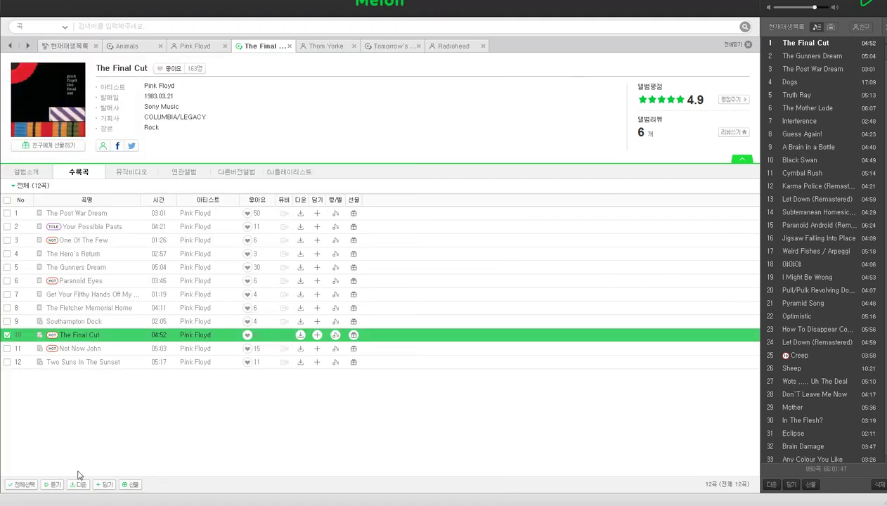
pyautogui.hotkey('alt', 'Tab')
# Step: Sample a medium blue from the painted fence and brush it down the unpainted boards across the fence's width
pyautogui.click(107, 80)
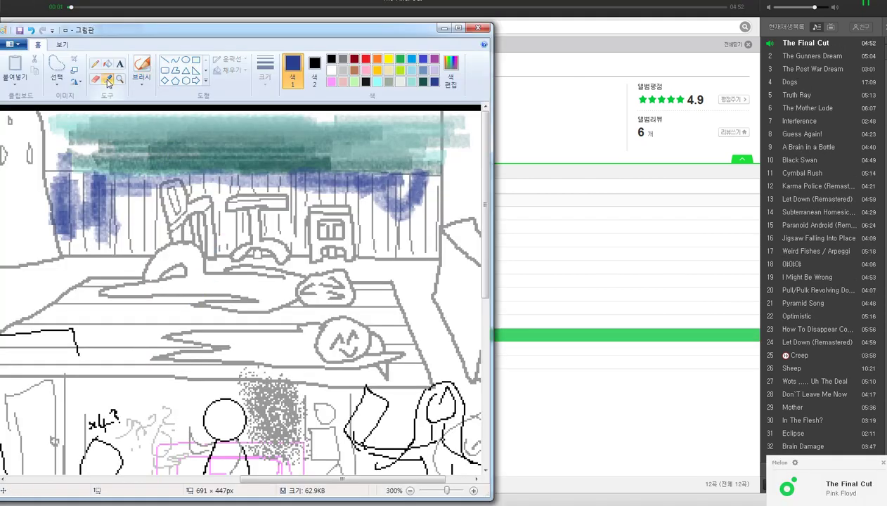
pyautogui.click(105, 218)
pyautogui.moveTo(105, 211)
pyautogui.mouseDown()
pyautogui.moveTo(133, 253)
pyautogui.moveTo(159, 203)
pyautogui.mouseUp()
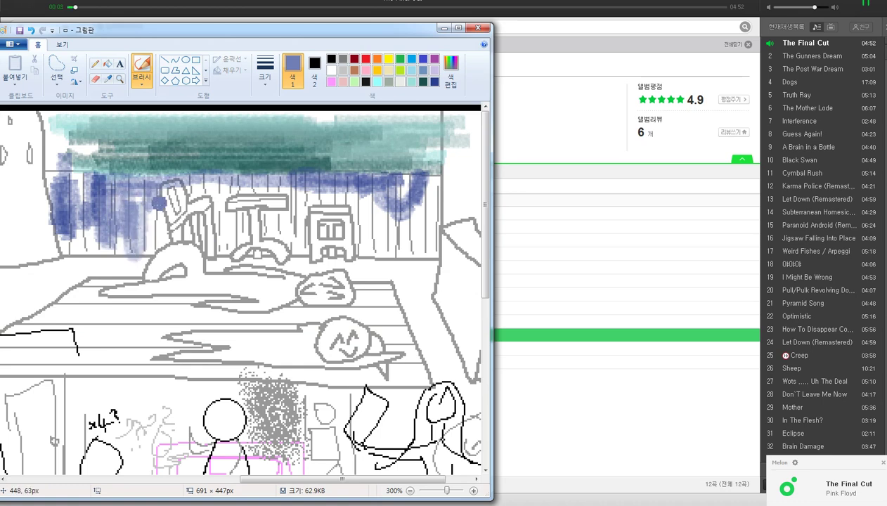
pyautogui.moveTo(203, 179)
pyautogui.mouseDown()
pyautogui.moveTo(235, 239)
pyautogui.moveTo(289, 210)
pyautogui.moveTo(287, 200)
pyautogui.moveTo(294, 237)
pyautogui.moveTo(296, 226)
pyautogui.moveTo(255, 186)
pyautogui.moveTo(378, 187)
pyautogui.moveTo(367, 206)
pyautogui.moveTo(408, 222)
pyautogui.moveTo(427, 251)
pyautogui.moveTo(422, 239)
pyautogui.moveTo(390, 239)
pyautogui.mouseUp()
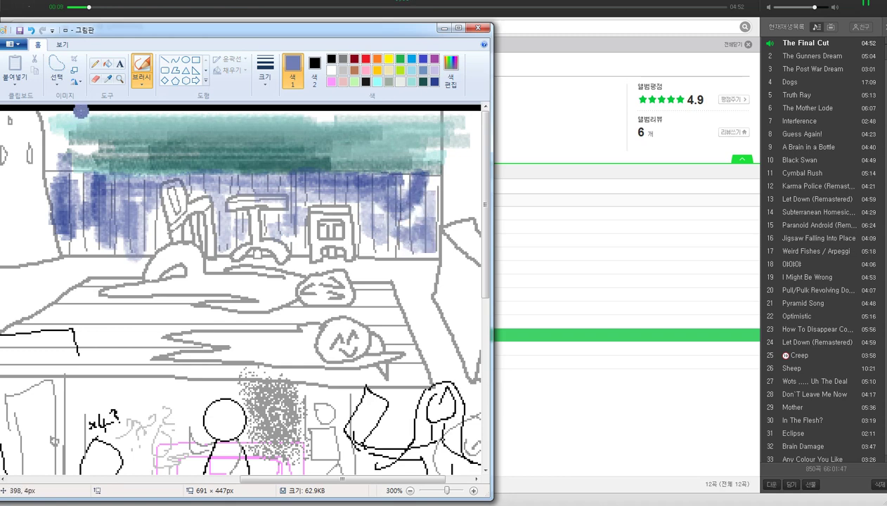
# Step: Sample a paler blue from the fence and brush it along the fence's upper edge below the teal sky
pyautogui.click(108, 79)
pyautogui.click(128, 178)
pyautogui.moveTo(98, 177)
pyautogui.mouseDown()
pyautogui.moveTo(192, 172)
pyautogui.moveTo(123, 165)
pyautogui.mouseUp()
pyautogui.moveTo(123, 165); pyautogui.dragTo(305, 173)
pyautogui.moveTo(230, 172); pyautogui.dragTo(339, 179)
# Step: Sample further muted blue tones from the painting and blend them over the fence's upper edge and both ends
pyautogui.click(108, 82)
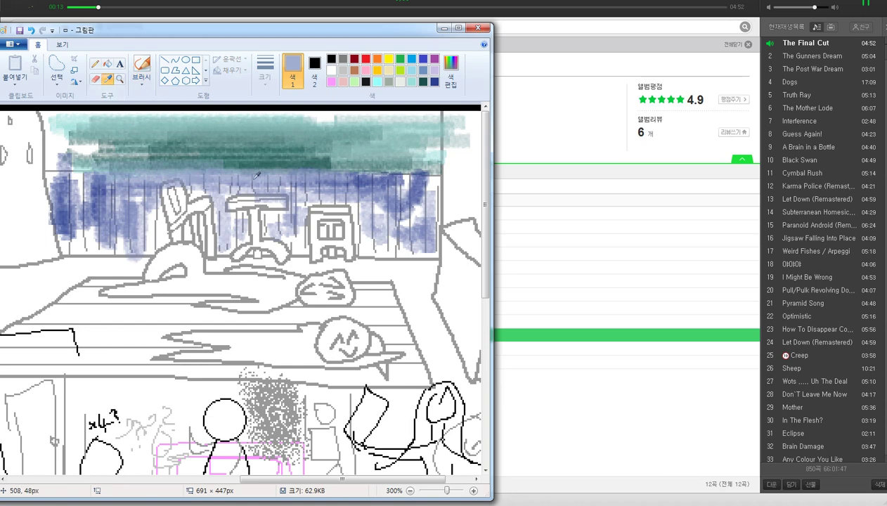
pyautogui.click(253, 173)
pyautogui.click(108, 81)
pyautogui.click(442, 181)
pyautogui.click(111, 80)
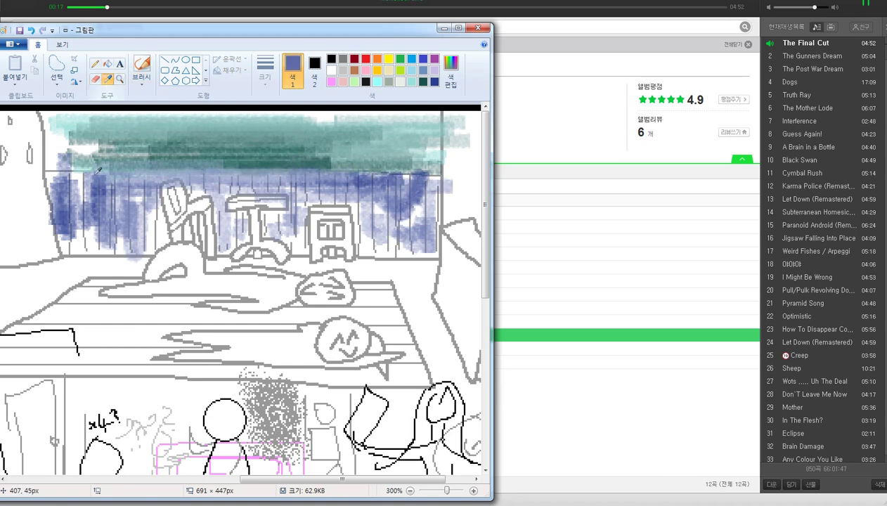
pyautogui.click(72, 162)
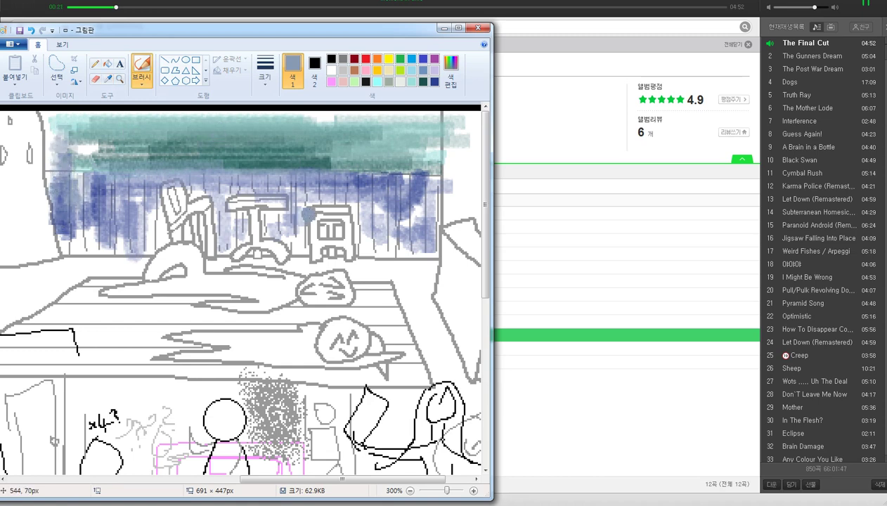
pyautogui.moveTo(413, 184)
pyautogui.mouseDown()
pyautogui.moveTo(379, 178)
pyautogui.moveTo(395, 201)
pyautogui.moveTo(374, 218)
pyautogui.moveTo(376, 251)
pyautogui.mouseUp()
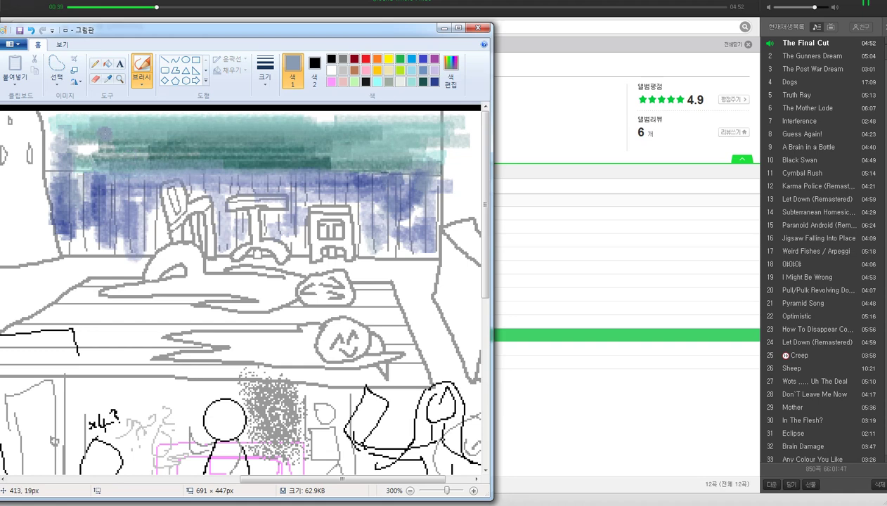
# Step: Mix a dark blue drawing colour with hue 144, saturation 120 and luminosity 75
pyautogui.click(450, 70)
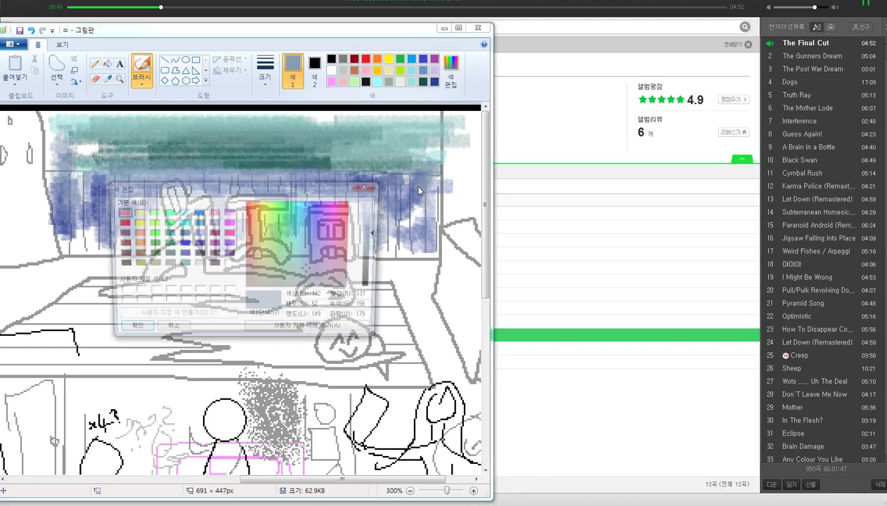
pyautogui.click(279, 255)
pyautogui.click(298, 232)
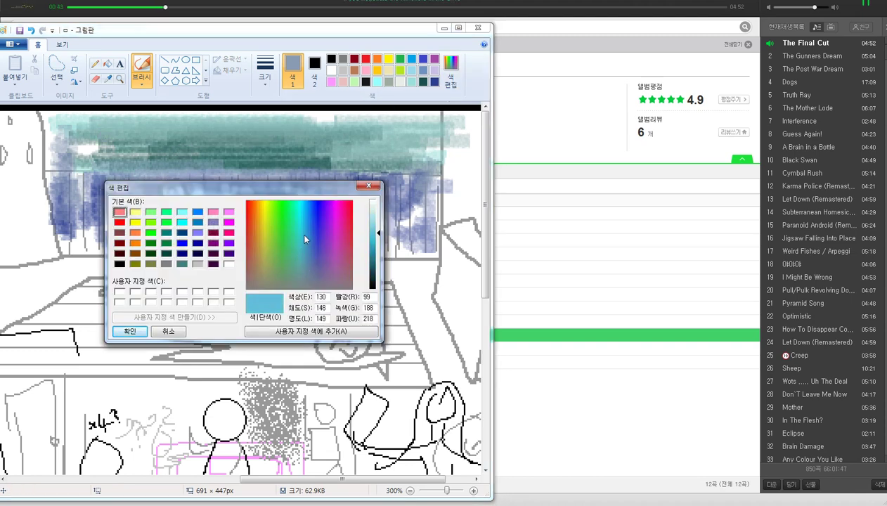
pyautogui.click(310, 232)
pyautogui.moveTo(310, 232)
pyautogui.mouseDown()
pyautogui.moveTo(321, 255)
pyautogui.moveTo(313, 232)
pyautogui.mouseUp()
pyautogui.click(378, 260)
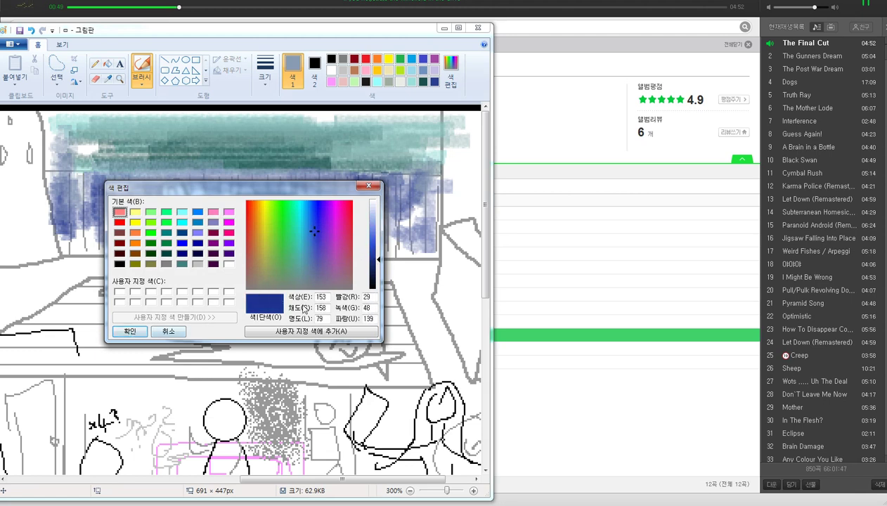
pyautogui.moveTo(377, 258); pyautogui.dragTo(378, 261)
pyautogui.click(310, 245)
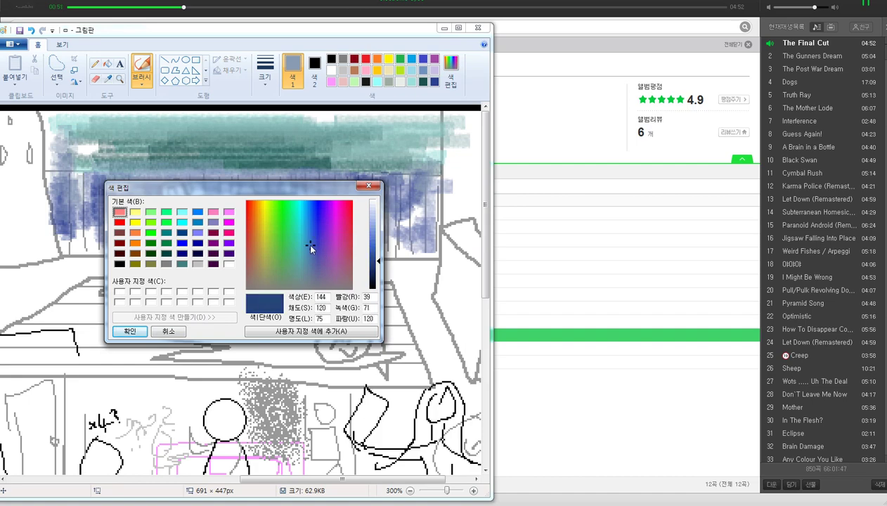
pyautogui.click(130, 333)
# Step: Choose the Marker brush at the third thickness for painting the walls beside the fence
pyautogui.scroll(-2, 138, 233)
pyautogui.scroll(1, 173, 258)
pyautogui.moveTo(143, 481); pyautogui.dragTo(292, 482)
pyautogui.click(143, 79)
pyautogui.click(183, 121)
pyautogui.click(266, 75)
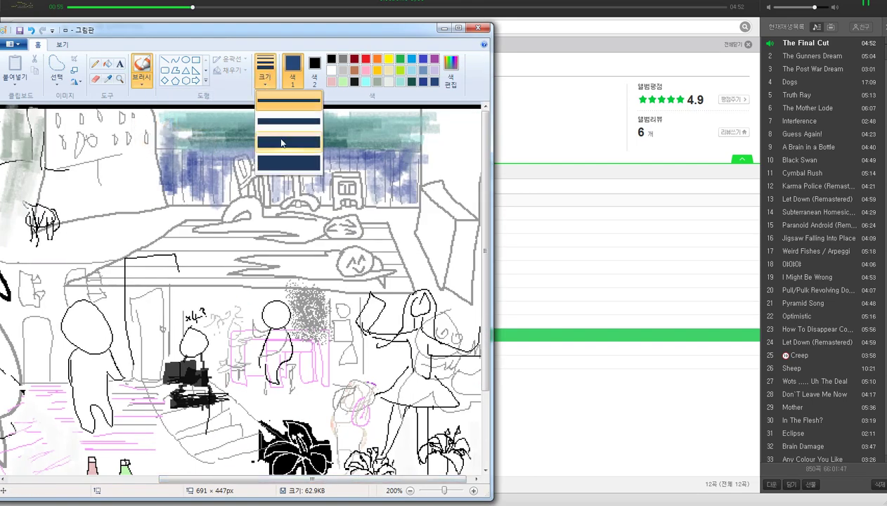
pyautogui.click(281, 143)
# Step: Paint broad slanted dark-blue marker bands over the building wall left of the fence, undoing misplaced strokes
pyautogui.moveTo(155, 180); pyautogui.dragTo(32, 258)
pyautogui.hotkey('ctrl', 'z')
pyautogui.moveTo(166, 195); pyautogui.dragTo(92, 237)
pyautogui.moveTo(131, 182); pyautogui.dragTo(83, 204)
pyautogui.hotkey('ctrl', 'z')
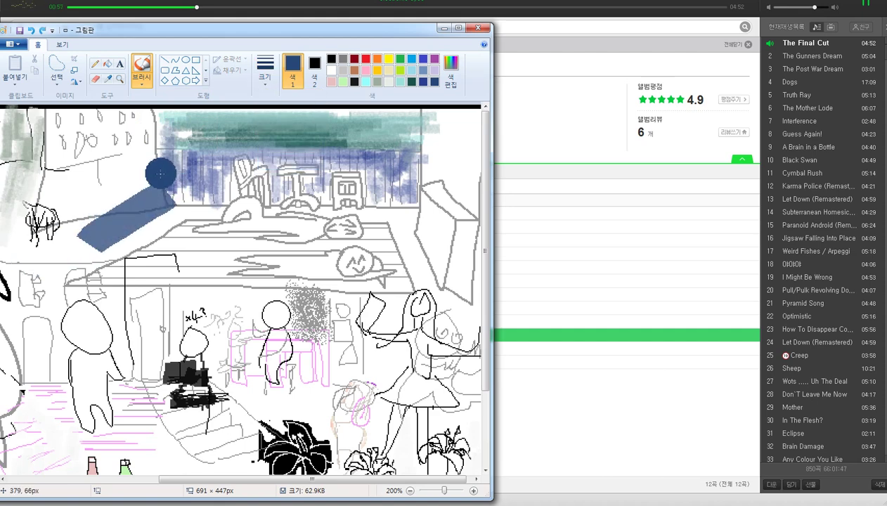
pyautogui.moveTo(159, 175); pyautogui.dragTo(61, 222)
pyautogui.hotkey('ctrl', 'z')
pyautogui.moveTo(150, 157)
pyautogui.mouseDown()
pyautogui.moveTo(42, 160)
pyautogui.moveTo(67, 189)
pyautogui.mouseUp()
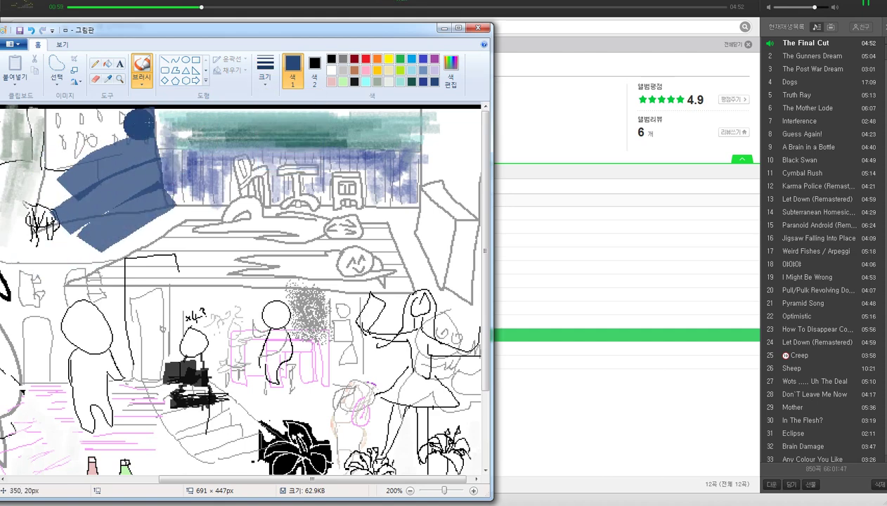
pyautogui.moveTo(151, 123); pyautogui.dragTo(56, 135)
# Step: Paint broad dark-blue marker bands over the area right of the fence and the top of the box shape
pyautogui.moveTo(423, 195); pyautogui.dragTo(464, 233)
pyautogui.moveTo(428, 168); pyautogui.dragTo(480, 208)
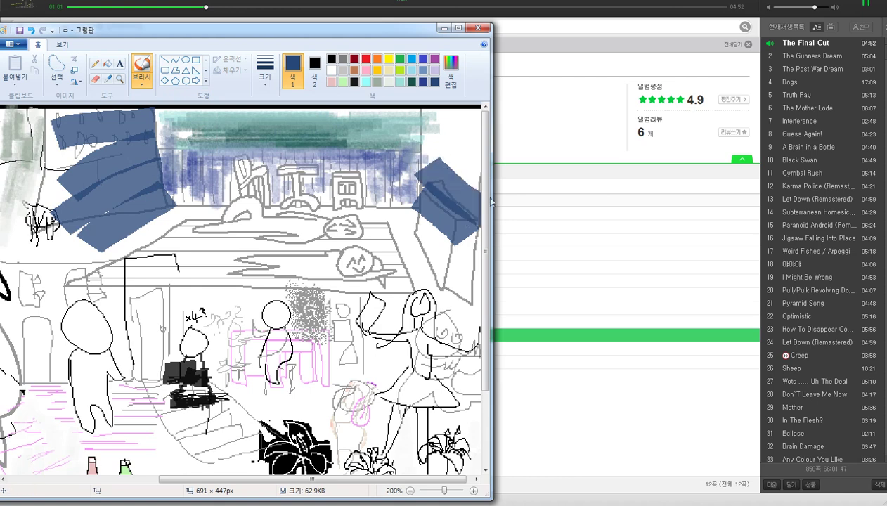
pyautogui.moveTo(423, 145); pyautogui.dragTo(471, 176)
pyautogui.moveTo(420, 128); pyautogui.dragTo(520, 144)
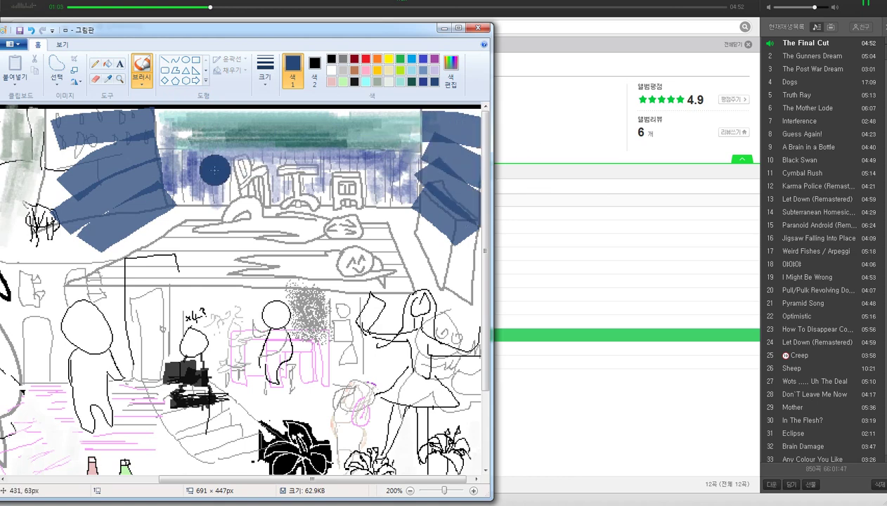
# Step: Undo and redo the dark-blue marker bands twice to compare the drawing with and without them
pyautogui.scroll(-1, 214, 169)
pyautogui.hotkey('ctrl', 'z')
pyautogui.hotkey('ctrl', 'z')
pyautogui.hotkey('ctrl', 'z')
pyautogui.hotkey('ctrl', 'z')
pyautogui.hotkey('ctrl', 'z')
pyautogui.hotkey('ctrl', 'z')
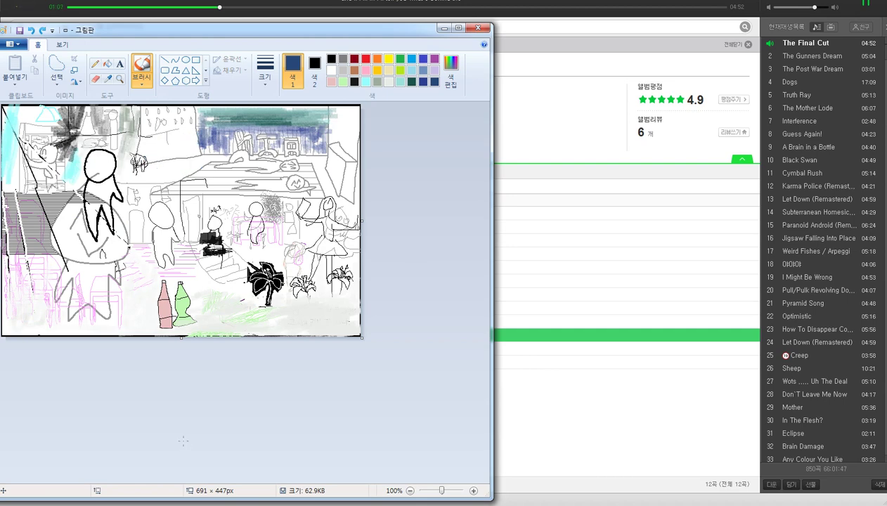
pyautogui.hotkey('ctrl', 'y')
pyautogui.hotkey('ctrl', 'y')
pyautogui.hotkey('ctrl', 'y')
pyautogui.hotkey('ctrl', 'y')
pyautogui.hotkey('ctrl', 'y')
pyautogui.hotkey('ctrl', 'y')
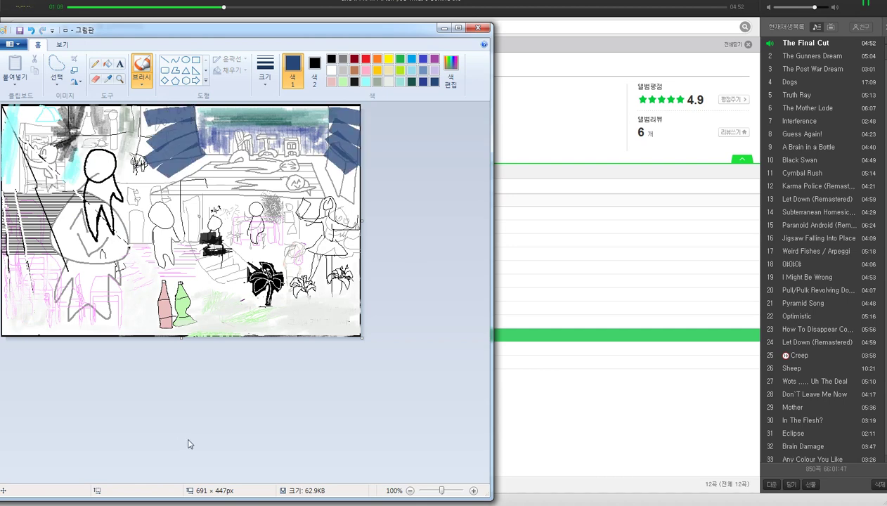
pyautogui.scroll(1, 188, 443)
pyautogui.scroll(-1, 185, 439)
pyautogui.scroll(1, 184, 440)
pyautogui.hscroll(5, 396, 453)
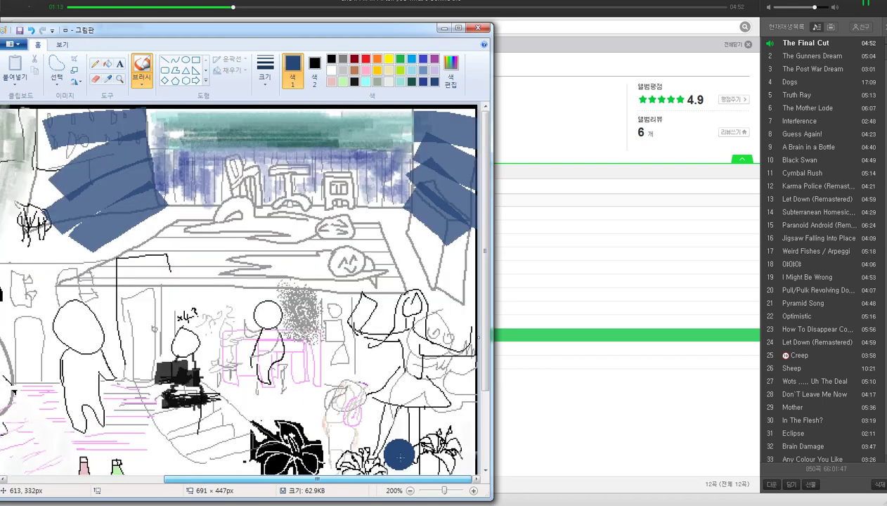
pyautogui.hotkey('ctrl', 'z')
pyautogui.hotkey('ctrl', 'z')
pyautogui.hotkey('ctrl', 'z')
pyautogui.hotkey('ctrl', 'z')
pyautogui.hotkey('ctrl', 'z')
pyautogui.hotkey('ctrl', 'y')
pyautogui.hotkey('ctrl', 'y')
pyautogui.hotkey('ctrl', 'y')
pyautogui.hotkey('ctrl', 'y')
pyautogui.hotkey('ctrl', 'y')
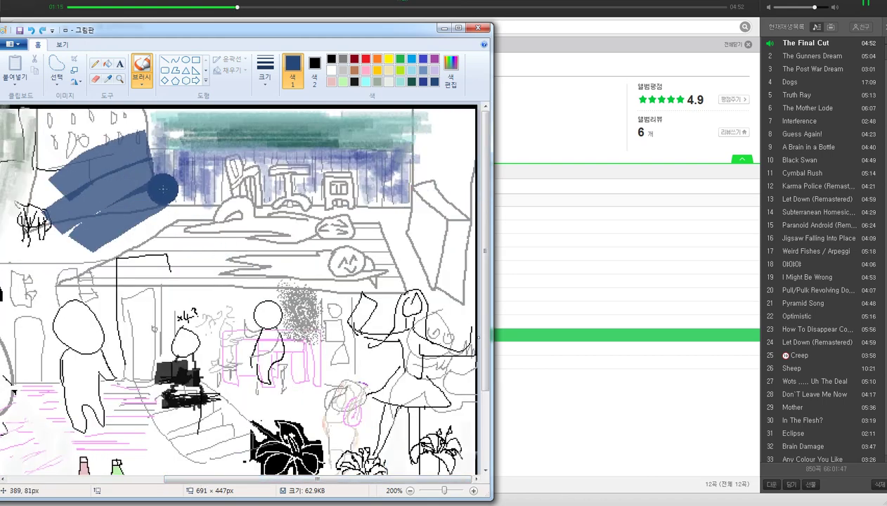
pyautogui.hotkey('ctrl', 'y')
pyautogui.hotkey('ctrl', 'y')
# Step: Switch to the Natural pencil brush at the third thickness and shade the gaps between the upper marker bands on both sides
pyautogui.click(140, 80)
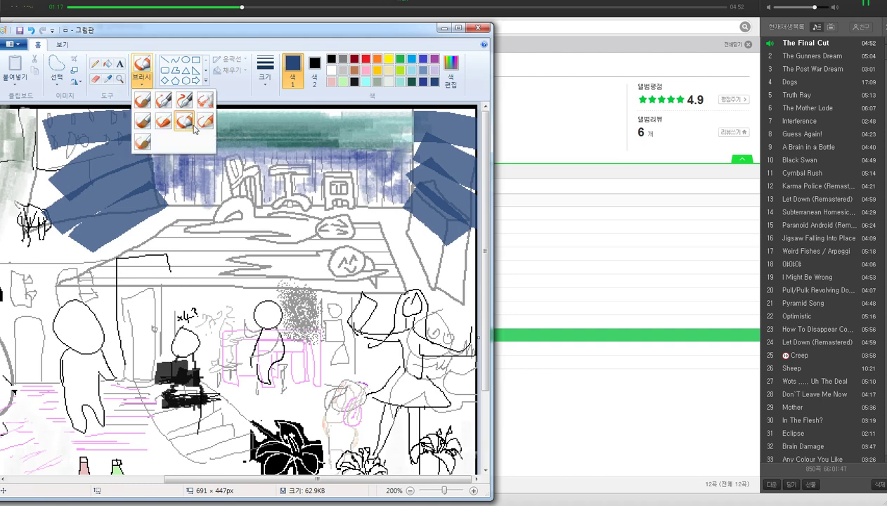
pyautogui.click(203, 122)
pyautogui.click(268, 79)
pyautogui.click(282, 138)
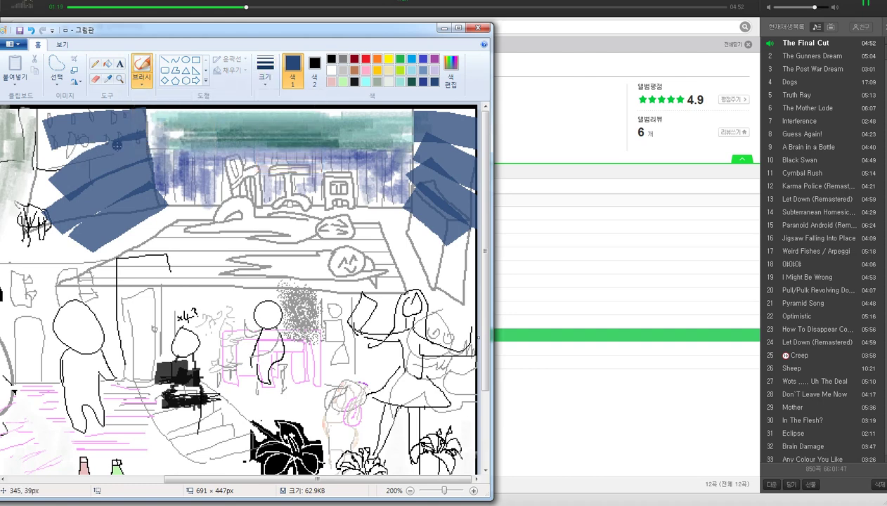
pyautogui.moveTo(48, 169)
pyautogui.mouseDown()
pyautogui.moveTo(44, 118)
pyautogui.moveTo(39, 165)
pyautogui.moveTo(41, 109)
pyautogui.moveTo(106, 108)
pyautogui.moveTo(27, 114)
pyautogui.moveTo(130, 111)
pyautogui.mouseUp()
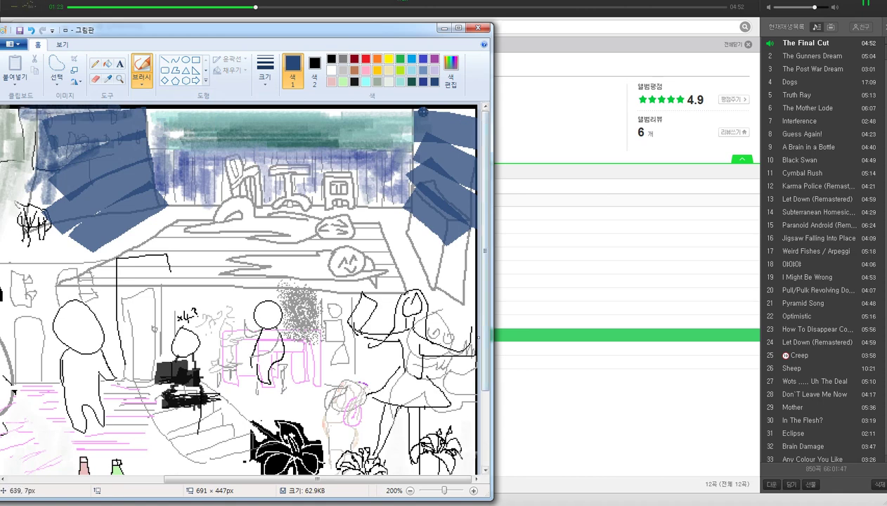
pyautogui.moveTo(423, 112)
pyautogui.mouseDown()
pyautogui.moveTo(474, 114)
pyautogui.moveTo(459, 111)
pyautogui.moveTo(455, 141)
pyautogui.mouseUp()
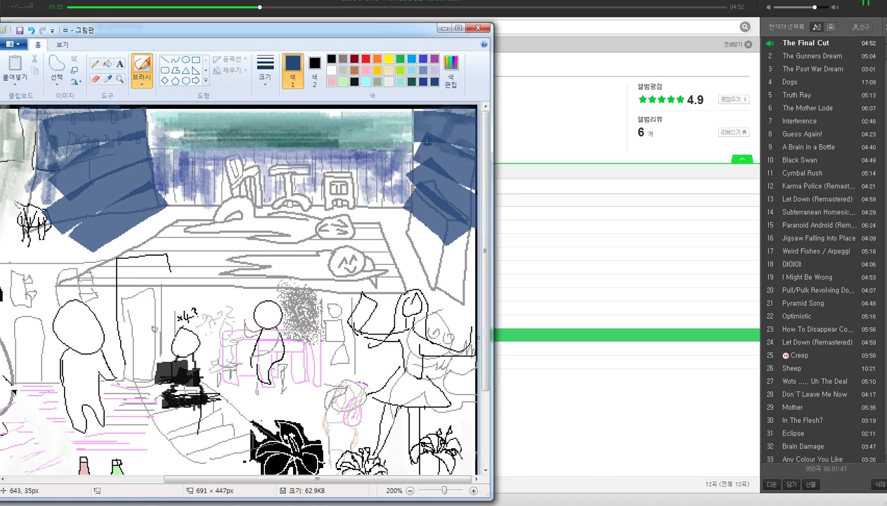
# Step: Shade the lower parts of both dark-blue walls, and undo the last strokes around the small black scribbled figure
pyautogui.moveTo(417, 209)
pyautogui.mouseDown()
pyautogui.moveTo(416, 243)
pyautogui.moveTo(430, 225)
pyautogui.moveTo(462, 277)
pyautogui.moveTo(468, 210)
pyautogui.moveTo(450, 262)
pyautogui.mouseUp()
pyautogui.moveTo(148, 206)
pyautogui.mouseDown()
pyautogui.moveTo(49, 229)
pyautogui.moveTo(86, 209)
pyautogui.moveTo(17, 253)
pyautogui.moveTo(42, 228)
pyautogui.moveTo(50, 184)
pyautogui.moveTo(30, 242)
pyautogui.mouseUp()
pyautogui.scroll(2, 80, 231)
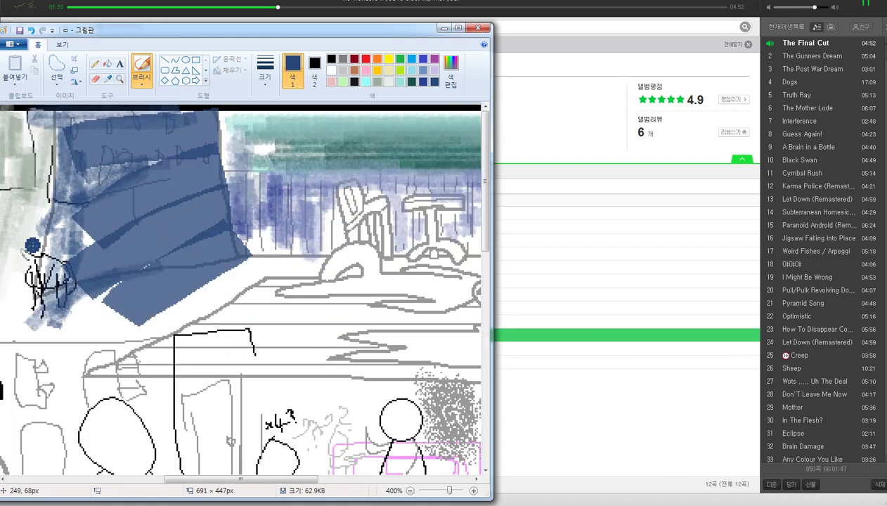
pyautogui.hotkey('ctrl', 'z')
pyautogui.hotkey('ctrl', 'z')
pyautogui.hotkey('ctrl', 'z')
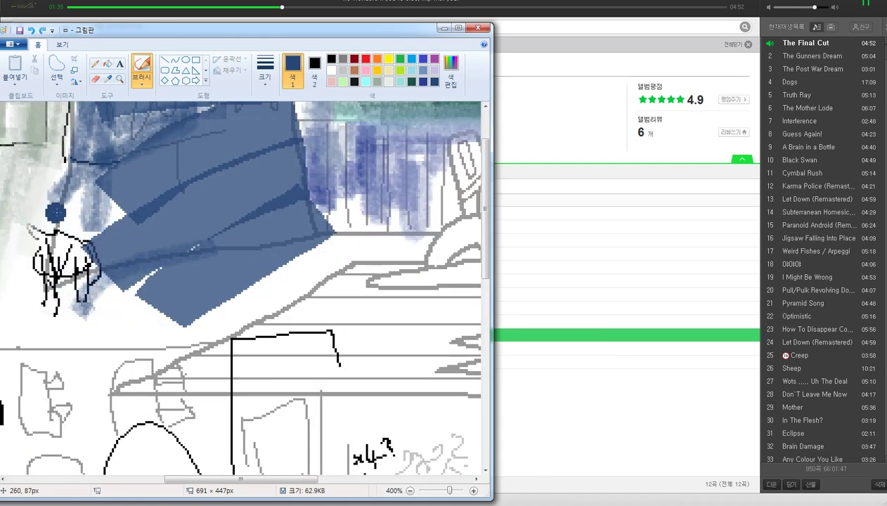
# Step: Shade dark-blue texture below the left wall, along the fence's base and beside the striped platform's slanted edges
pyautogui.scroll(-2, 118, 206)
pyautogui.moveTo(74, 197)
pyautogui.mouseDown()
pyautogui.moveTo(52, 216)
pyautogui.moveTo(42, 193)
pyautogui.moveTo(41, 200)
pyautogui.moveTo(91, 211)
pyautogui.moveTo(153, 175)
pyautogui.moveTo(71, 217)
pyautogui.mouseUp()
pyautogui.moveTo(126, 182)
pyautogui.mouseDown()
pyautogui.moveTo(100, 200)
pyautogui.moveTo(172, 176)
pyautogui.moveTo(205, 177)
pyautogui.mouseUp()
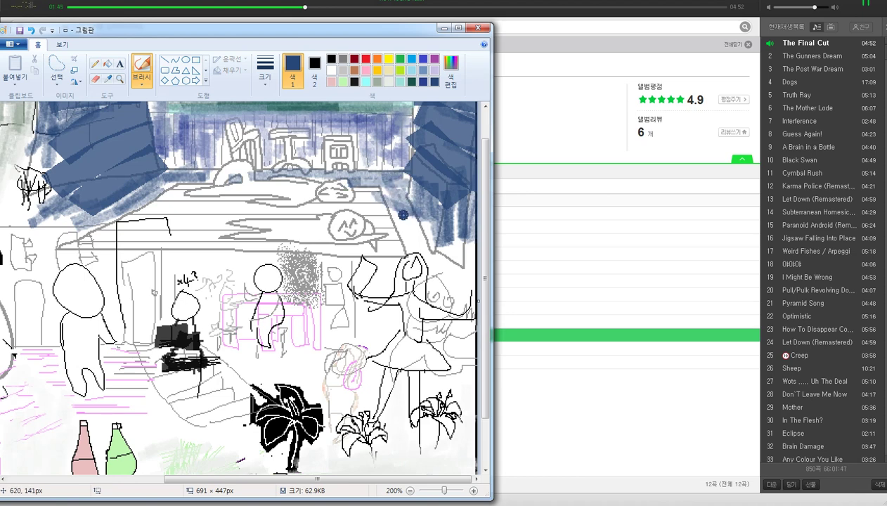
pyautogui.keyDown('ctrl'); pyautogui.scroll(-1, 400, 211); pyautogui.keyUp('ctrl')
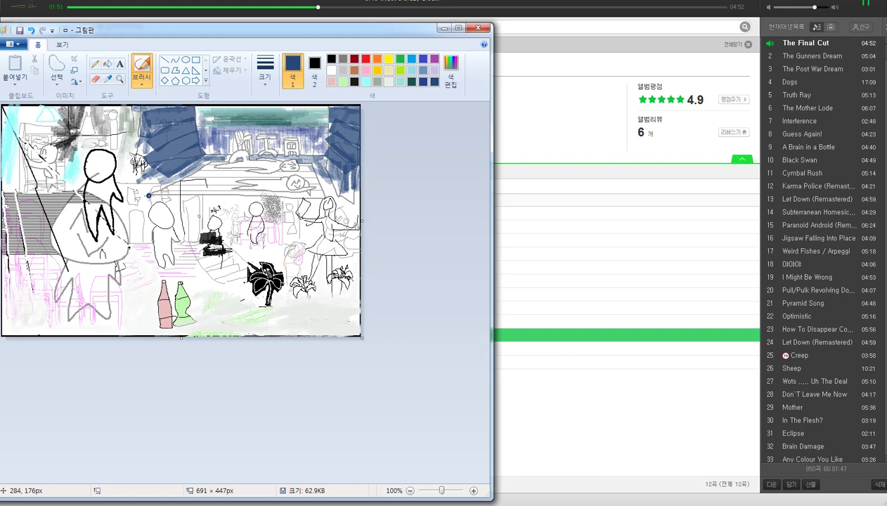
pyautogui.keyDown('ctrl'); pyautogui.scroll(1, 148, 195); pyautogui.keyUp('ctrl')
pyautogui.keyDown('ctrl'); pyautogui.scroll(1, 414, 162); pyautogui.keyUp('ctrl')
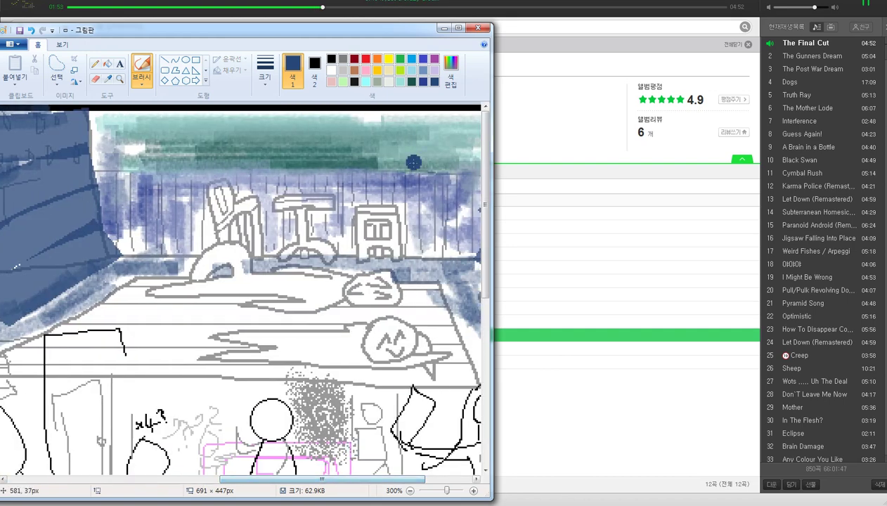
pyautogui.click(451, 71)
pyautogui.click(308, 207)
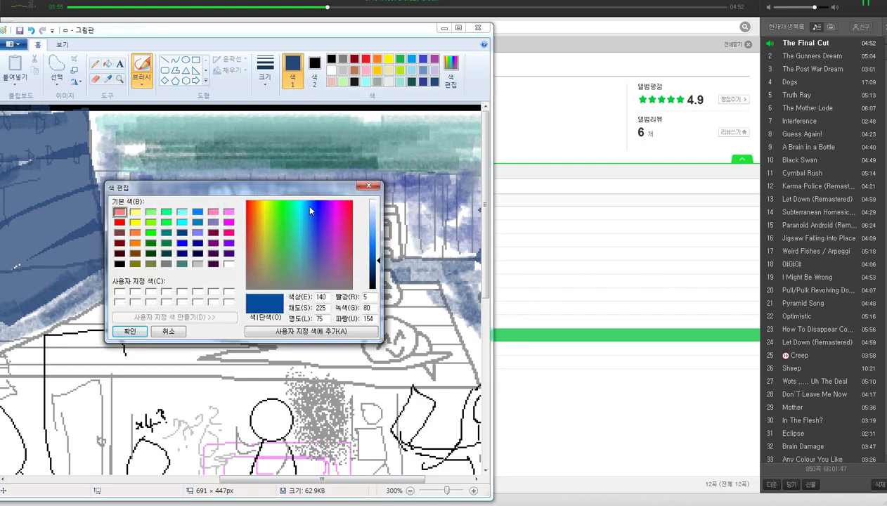
pyautogui.click(372, 244)
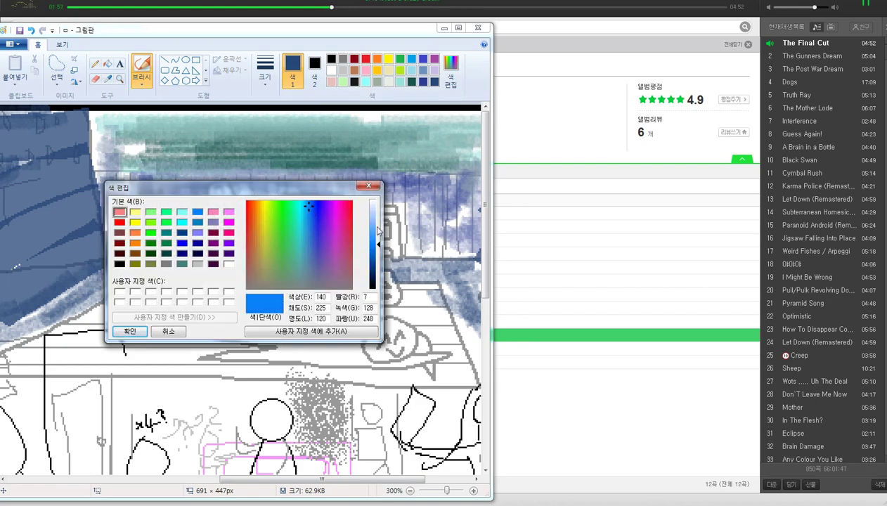
pyautogui.click(368, 186)
# Step: Handwrite dark-blue characters with the Pencil on the striped platform, over and beside the black angular outline
pyautogui.keyDown('ctrl'); pyautogui.scroll(5, 192, 355); pyautogui.keyUp('ctrl')
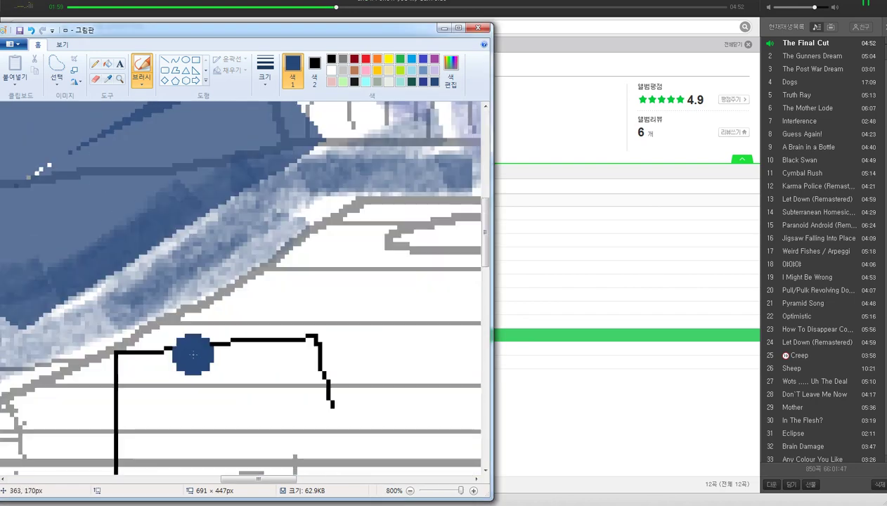
pyautogui.scroll(-1, 211, 337)
pyautogui.click(95, 64)
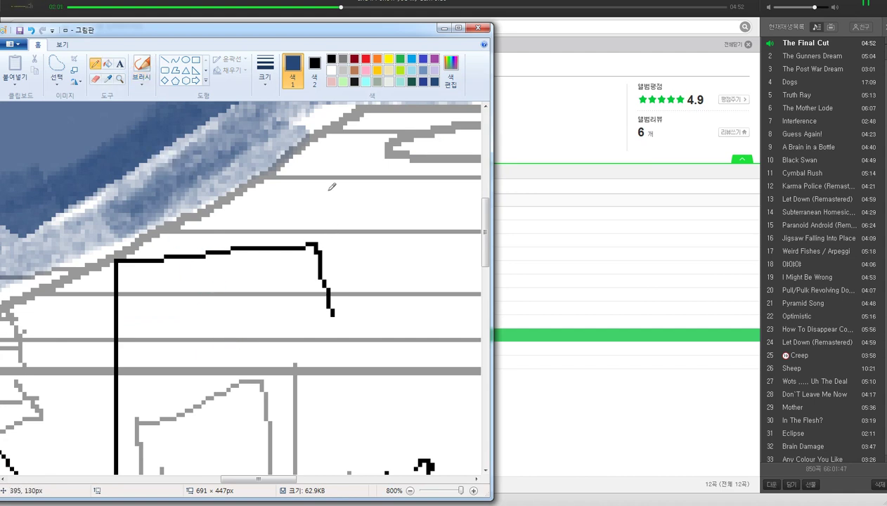
pyautogui.moveTo(328, 189)
pyautogui.mouseDown()
pyautogui.moveTo(311, 319)
pyautogui.moveTo(304, 283)
pyautogui.mouseUp()
pyautogui.moveTo(328, 247); pyautogui.dragTo(402, 262)
pyautogui.keyDown('ctrl'); pyautogui.scroll(-2, 365, 239); pyautogui.keyUp('ctrl')
pyautogui.moveTo(339, 206)
pyautogui.mouseDown()
pyautogui.moveTo(348, 269)
pyautogui.moveTo(347, 186)
pyautogui.moveTo(388, 295)
pyautogui.mouseUp()
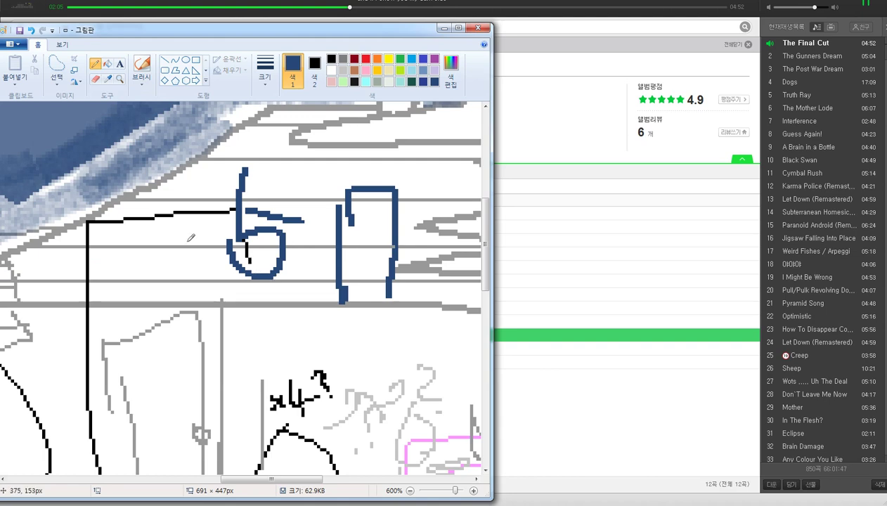
# Step: Handwrite a dark-blue 8 and 4 with the Pencil below the earlier characters, around the grey door outline
pyautogui.keyDown('ctrl'); pyautogui.scroll(-1, 149, 240); pyautogui.keyUp('ctrl')
pyautogui.keyDown('ctrl'); pyautogui.scroll(3, 156, 246); pyautogui.keyUp('ctrl')
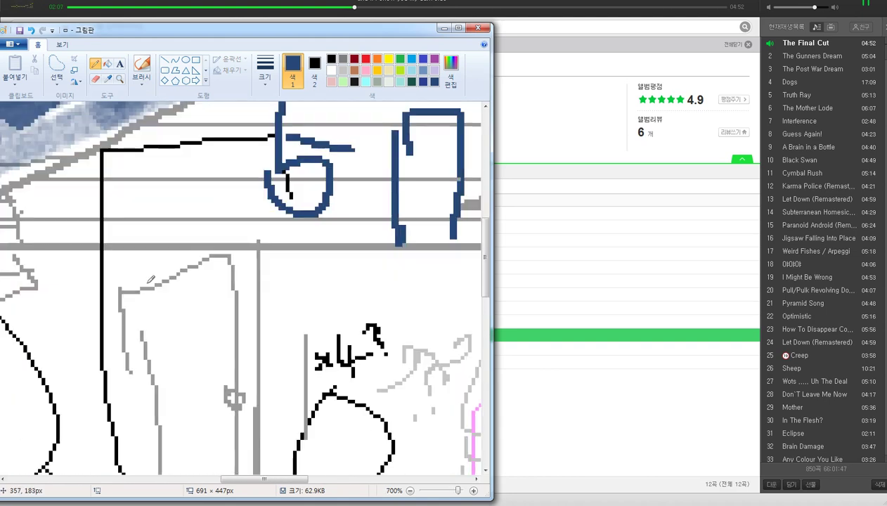
pyautogui.moveTo(172, 240)
pyautogui.mouseDown()
pyautogui.moveTo(154, 298)
pyautogui.moveTo(194, 331)
pyautogui.moveTo(195, 242)
pyautogui.moveTo(167, 257)
pyautogui.mouseUp()
pyautogui.moveTo(261, 239)
pyautogui.mouseDown()
pyautogui.moveTo(334, 271)
pyautogui.moveTo(322, 302)
pyautogui.mouseUp()
pyautogui.keyDown('ctrl'); pyautogui.scroll(-3, 265, 269); pyautogui.keyUp('ctrl')
pyautogui.keyDown('ctrl'); pyautogui.scroll(-3, 268, 266); pyautogui.keyUp('ctrl')
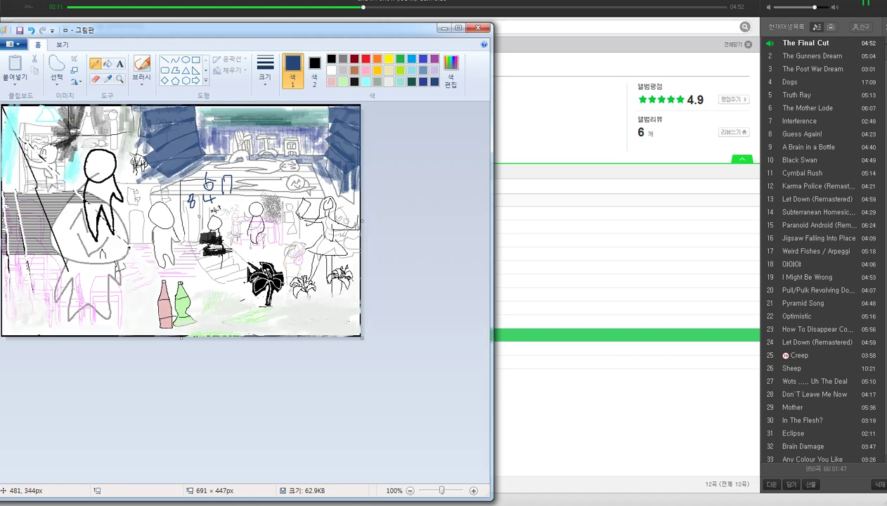
# Step: Try a free-form selection around the handwritten 8, and undo the change
pyautogui.keyDown('ctrl'); pyautogui.scroll(3, 144, 295); pyautogui.keyUp('ctrl')
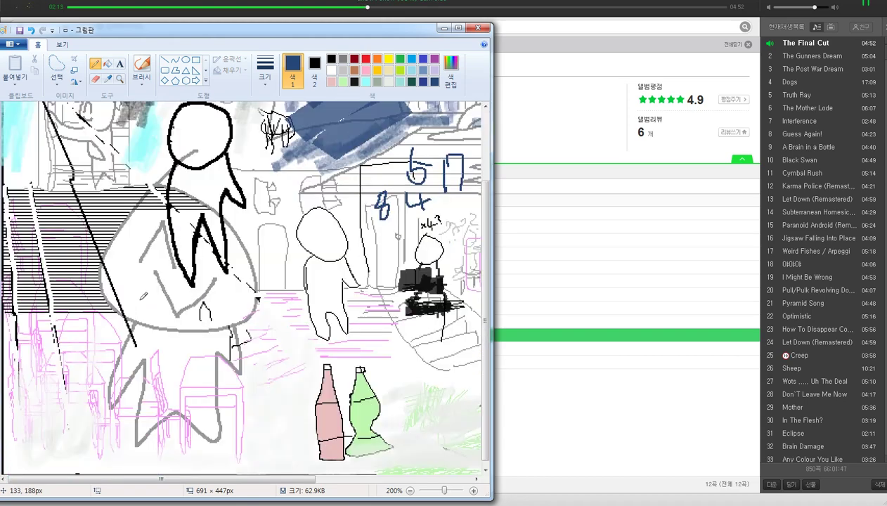
pyautogui.moveTo(139, 480); pyautogui.dragTo(293, 482)
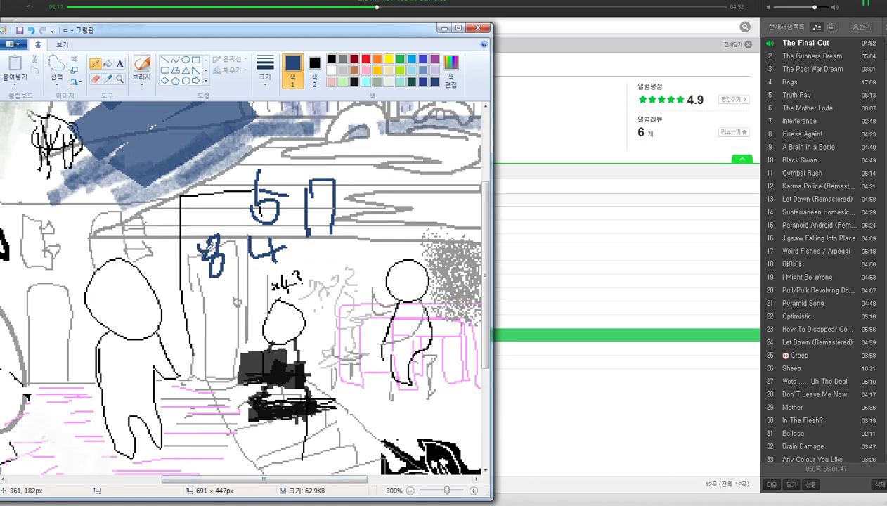
pyautogui.click(57, 67)
pyautogui.moveTo(195, 243)
pyautogui.mouseDown()
pyautogui.moveTo(223, 284)
pyautogui.moveTo(228, 243)
pyautogui.moveTo(140, 241)
pyautogui.moveTo(92, 176)
pyautogui.moveTo(218, 185)
pyautogui.moveTo(255, 263)
pyautogui.moveTo(122, 300)
pyautogui.moveTo(258, 306)
pyautogui.moveTo(179, 254)
pyautogui.mouseUp()
pyautogui.hotkey('ctrl', 'z')
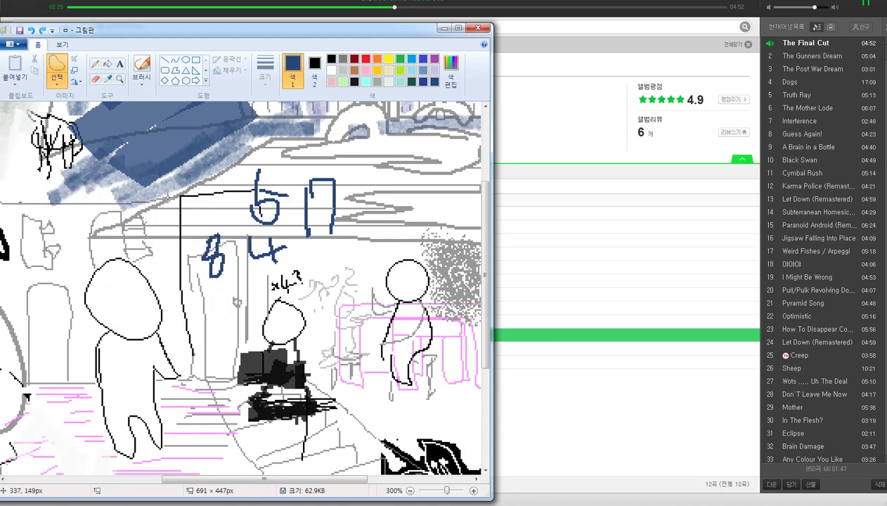
pyautogui.scroll(-3, 167, 198)
pyautogui.scroll(1, 167, 198)
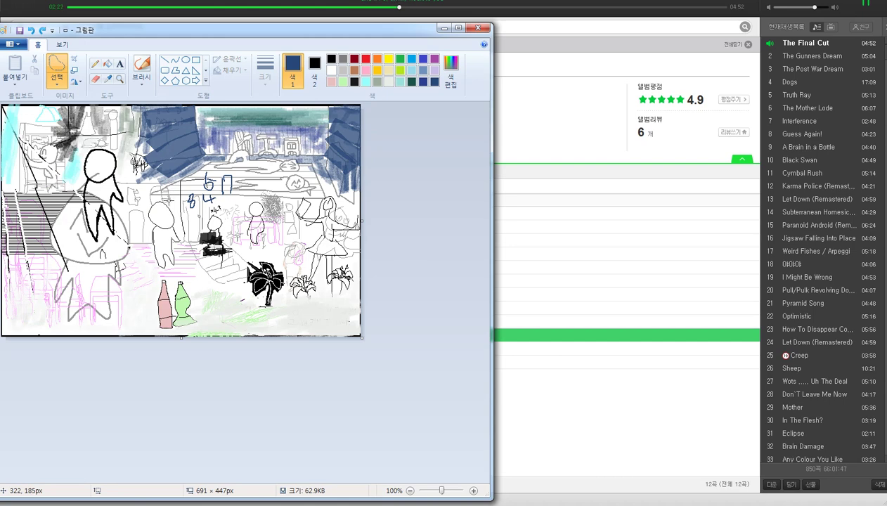
pyautogui.keyDown('ctrl'); pyautogui.scroll(1, 156, 203); pyautogui.keyUp('ctrl')
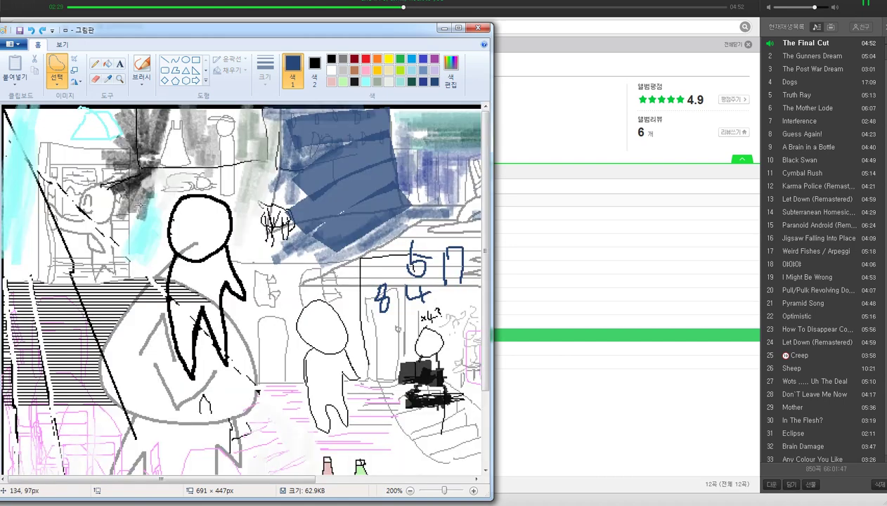
pyautogui.keyDown('ctrl'); pyautogui.scroll(-1, 140, 204); pyautogui.keyUp('ctrl')
pyautogui.keyDown('ctrl'); pyautogui.scroll(1, 139, 204); pyautogui.keyUp('ctrl')
pyautogui.scroll(-2, 140, 204)
pyautogui.keyDown('ctrl'); pyautogui.scroll(-2, 189, 260); pyautogui.keyUp('ctrl')
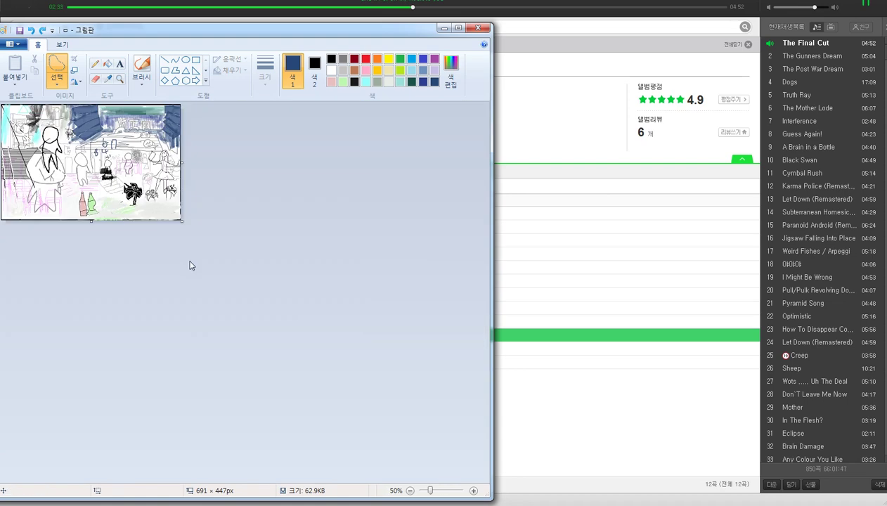
pyautogui.keyDown('ctrl'); pyautogui.scroll(1, 189, 260); pyautogui.keyUp('ctrl')
pyautogui.keyDown('ctrl'); pyautogui.scroll(1, 218, 270); pyautogui.keyUp('ctrl')
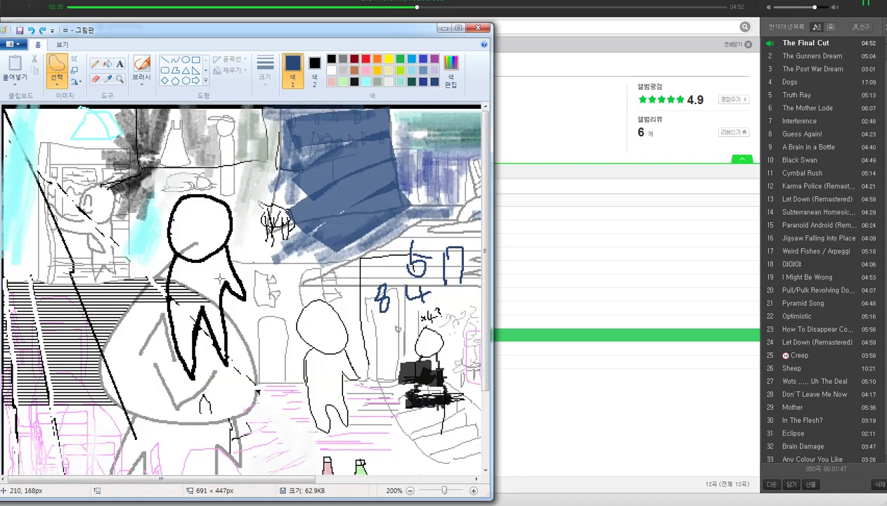
pyautogui.keyDown('ctrl'); pyautogui.scroll(-1, 221, 278); pyautogui.keyUp('ctrl')
pyautogui.keyDown('ctrl'); pyautogui.scroll(1, 219, 278); pyautogui.keyUp('ctrl')
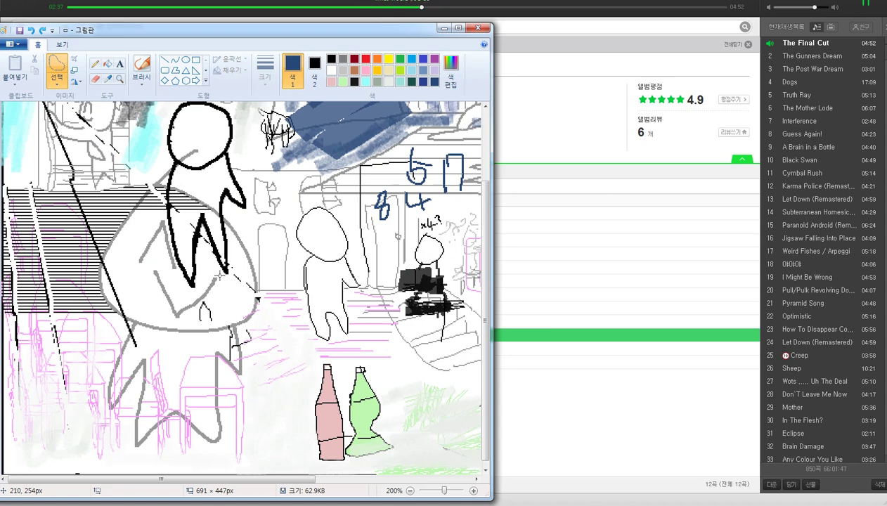
# Step: Mix a custom brown (RGB 180, 129, 67) and brush diagonal strokes beside the large grey onion-shaped figure
pyautogui.click(451, 71)
pyautogui.click(260, 256)
pyautogui.click(256, 248)
pyautogui.click(373, 246)
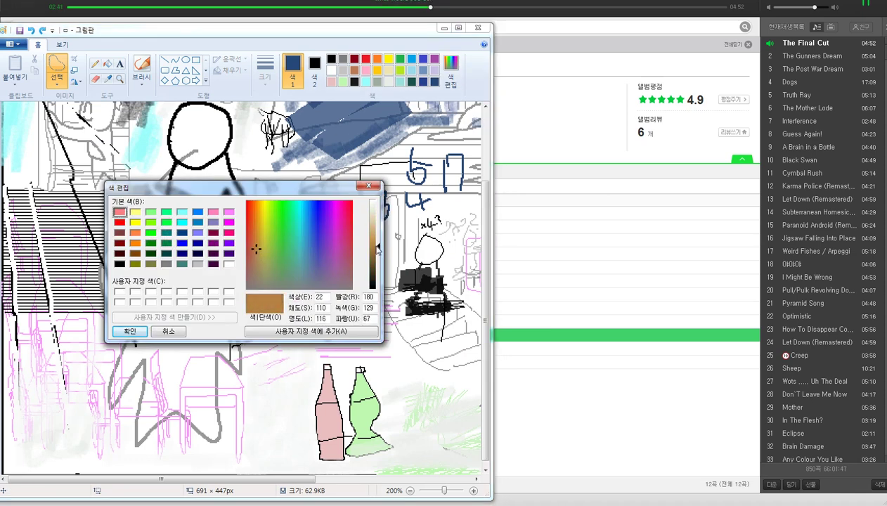
pyautogui.click(141, 333)
pyautogui.click(142, 70)
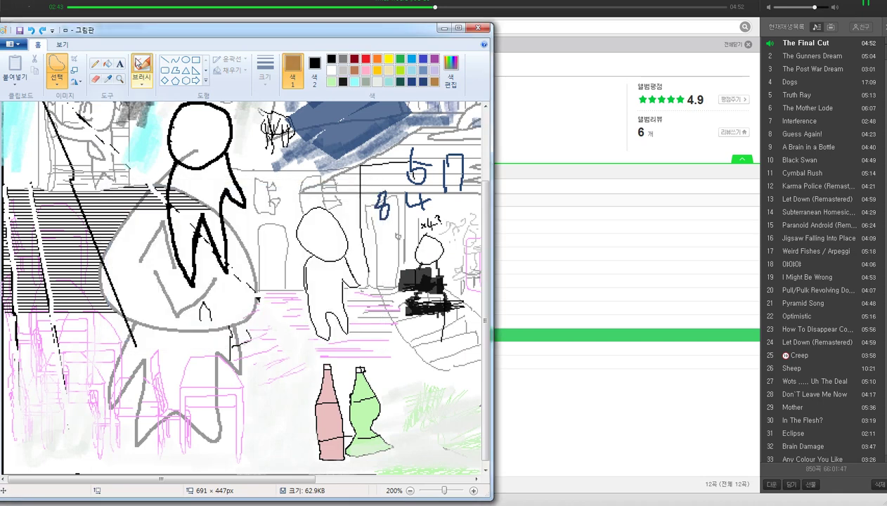
pyautogui.moveTo(231, 210)
pyautogui.mouseDown()
pyautogui.moveTo(265, 252)
pyautogui.moveTo(239, 222)
pyautogui.moveTo(266, 311)
pyautogui.moveTo(261, 270)
pyautogui.moveTo(264, 327)
pyautogui.mouseUp()
pyautogui.moveTo(264, 273); pyautogui.dragTo(265, 331)
pyautogui.moveTo(258, 246); pyautogui.dragTo(281, 328)
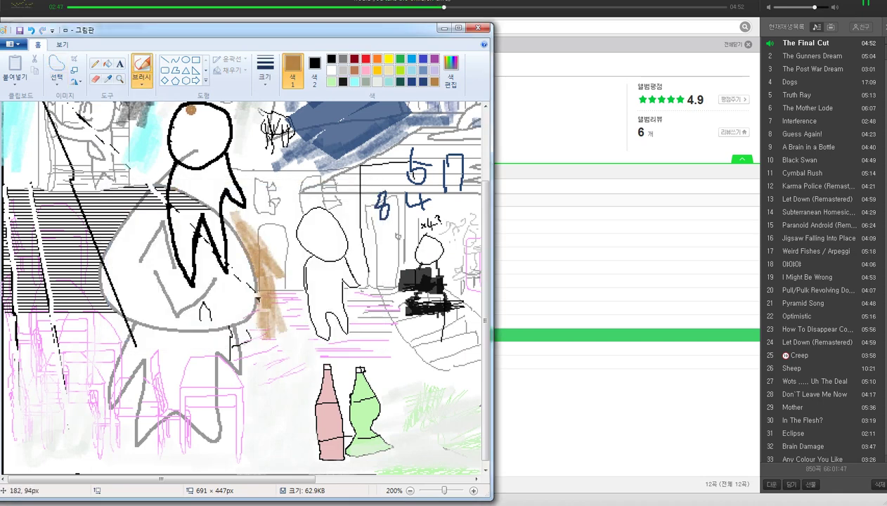
# Step: Sample lighter tans from the brown strokes and brush them over the arched doorway and the ground below it
pyautogui.click(108, 79)
pyautogui.click(239, 229)
pyautogui.moveTo(236, 217)
pyautogui.mouseDown()
pyautogui.moveTo(276, 246)
pyautogui.moveTo(282, 308)
pyautogui.moveTo(301, 351)
pyautogui.moveTo(295, 239)
pyautogui.moveTo(290, 336)
pyautogui.moveTo(266, 214)
pyautogui.moveTo(268, 225)
pyautogui.moveTo(283, 207)
pyautogui.moveTo(274, 229)
pyautogui.mouseUp()
pyautogui.click(108, 78)
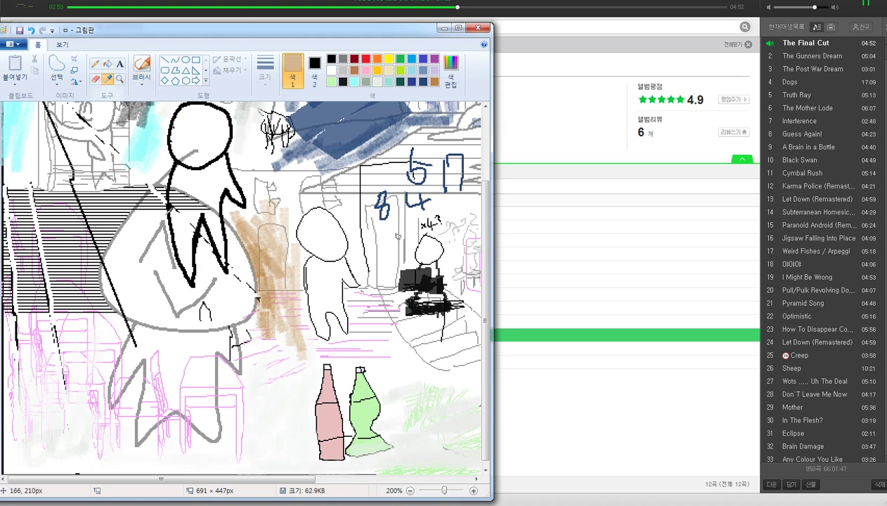
pyautogui.click(298, 329)
pyautogui.moveTo(291, 343)
pyautogui.mouseDown()
pyautogui.moveTo(289, 321)
pyautogui.moveTo(282, 368)
pyautogui.moveTo(293, 420)
pyautogui.moveTo(287, 390)
pyautogui.mouseUp()
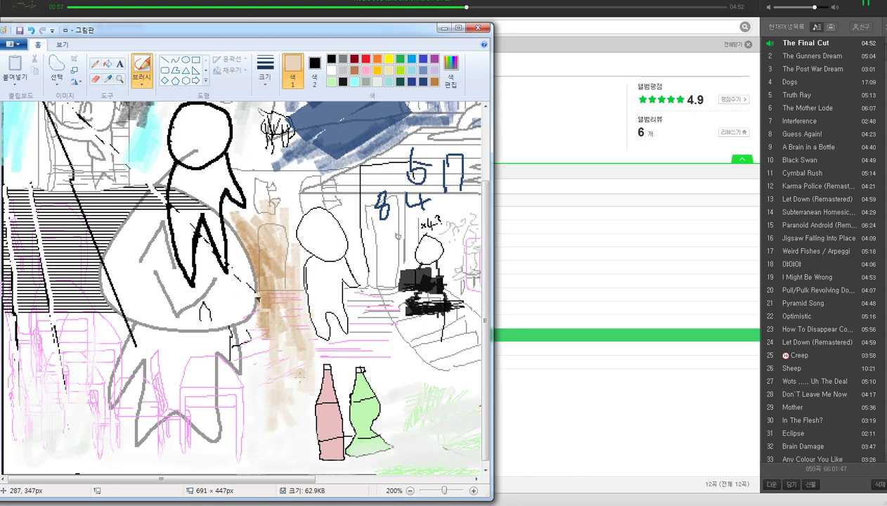
pyautogui.moveTo(292, 198); pyautogui.dragTo(290, 192)
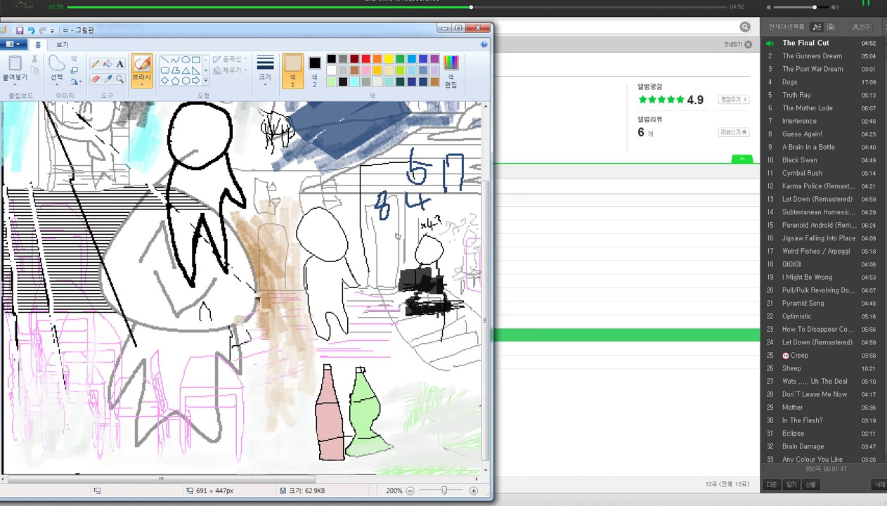
# Step: Extend the pale tan brush shading around the standing figure, its doorway and the curved steps beside it
pyautogui.scroll(-1, 235, 316)
pyautogui.scroll(1, 30, 270)
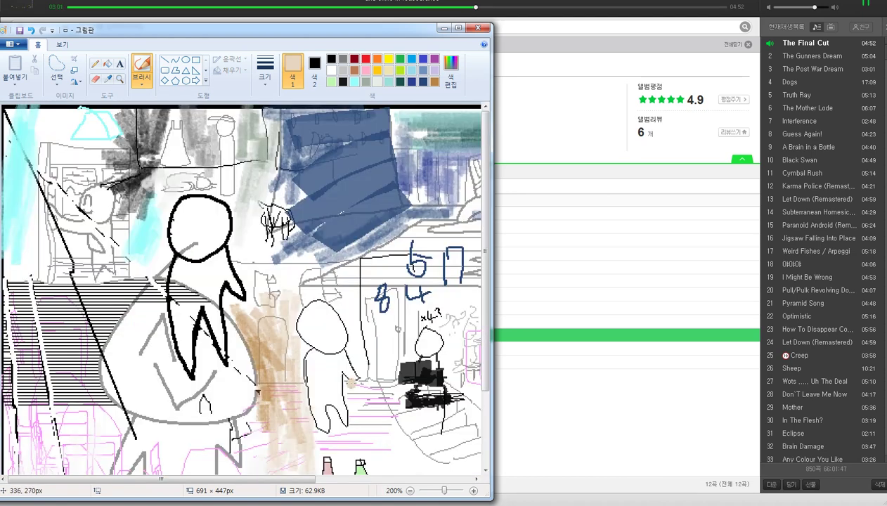
pyautogui.moveTo(349, 342); pyautogui.dragTo(351, 371)
pyautogui.moveTo(336, 292); pyautogui.dragTo(364, 367)
pyautogui.moveTo(378, 351)
pyautogui.mouseDown()
pyautogui.moveTo(408, 441)
pyautogui.moveTo(427, 447)
pyautogui.mouseUp()
# Step: Try brushing a near-white colour sampled beside the standing figure's head over the door, and undo the stroke
pyautogui.click(111, 79)
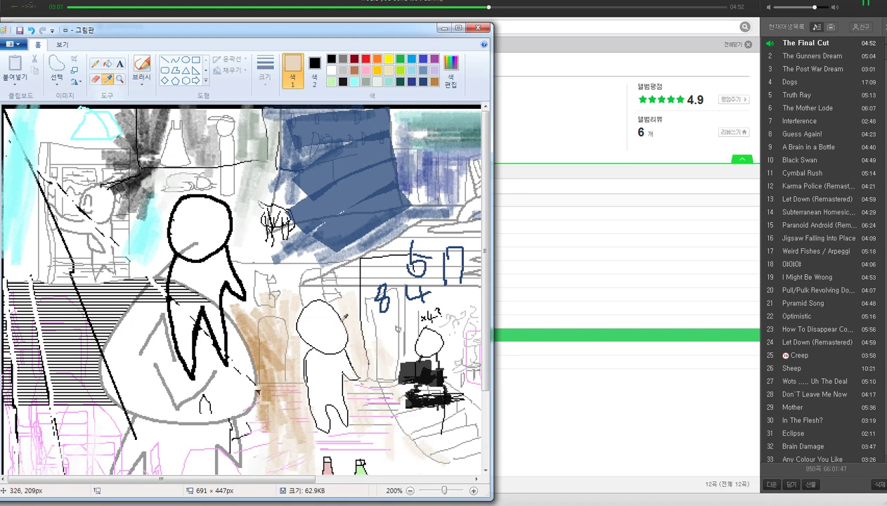
pyautogui.click(351, 307)
pyautogui.moveTo(368, 324); pyautogui.dragTo(380, 305)
pyautogui.hotkey('ctrl', 'z')
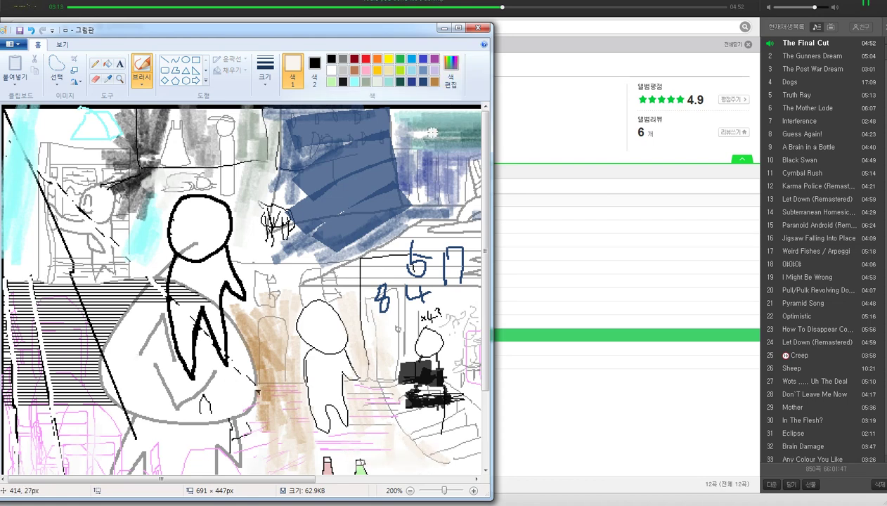
# Step: Mix a light green and brush it over the hair of the dancing figure in the skirt
pyautogui.scroll(-3, 425, 128)
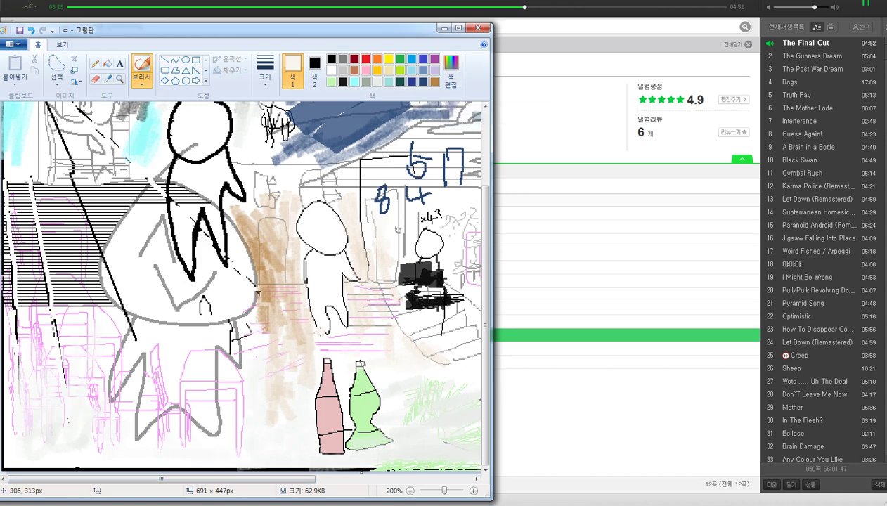
pyautogui.moveTo(219, 484)
pyautogui.mouseDown()
pyautogui.moveTo(232, 483)
pyautogui.moveTo(211, 483)
pyautogui.moveTo(374, 468)
pyautogui.mouseUp()
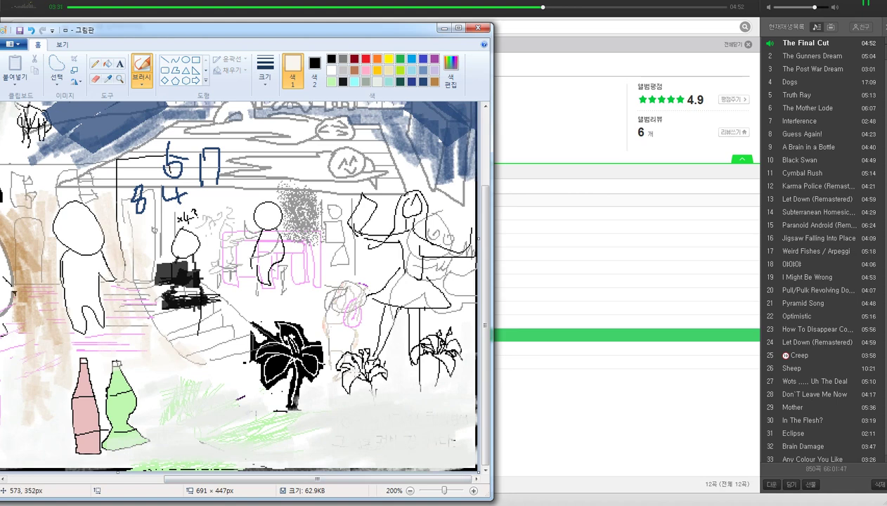
pyautogui.click(451, 71)
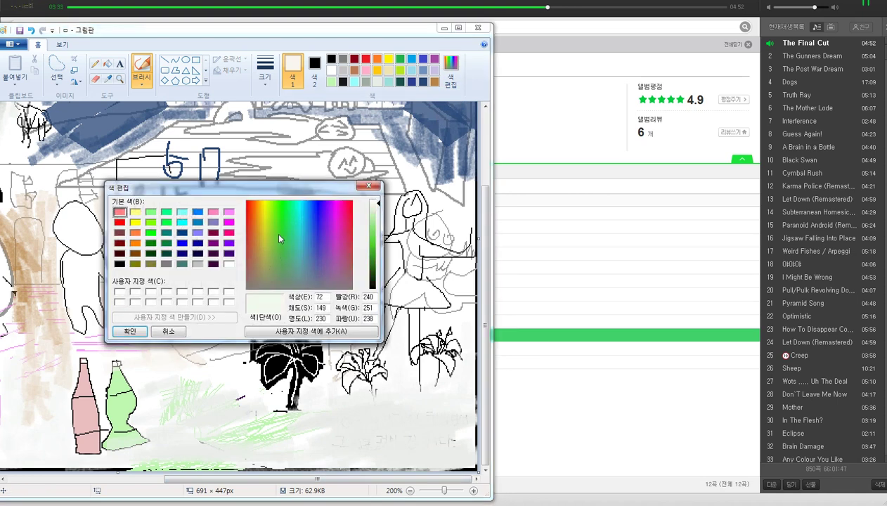
pyautogui.moveTo(373, 218)
pyautogui.mouseDown()
pyautogui.moveTo(403, 198)
pyautogui.moveTo(381, 255)
pyautogui.mouseUp()
pyautogui.click(135, 335)
pyautogui.moveTo(411, 192); pyautogui.dragTo(416, 260)
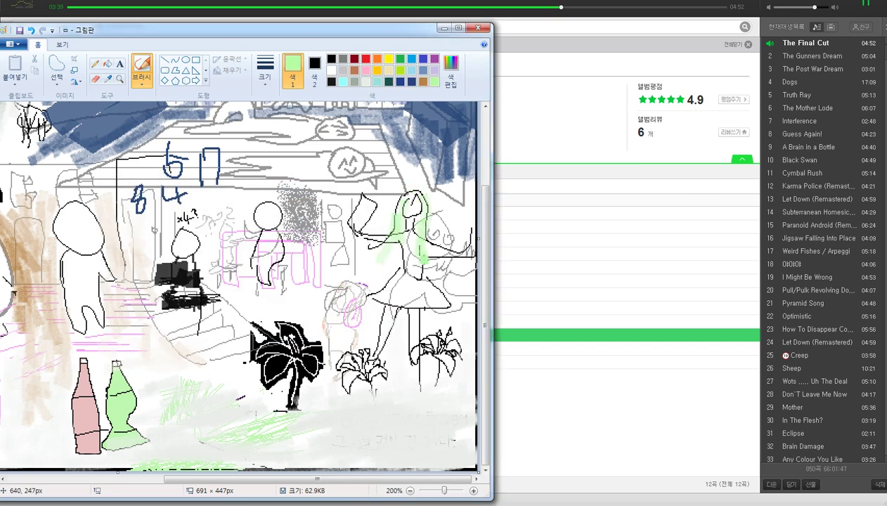
# Step: Mix a light cyan (RGB 109, 236, 250) and brush it over the dancing figure's torso and both arms
pyautogui.click(451, 71)
pyautogui.moveTo(301, 257); pyautogui.dragTo(302, 207)
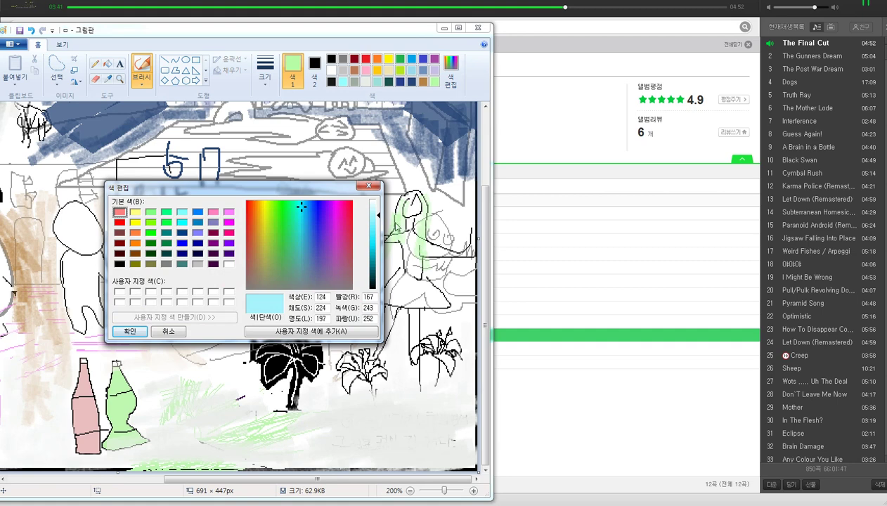
pyautogui.click(133, 330)
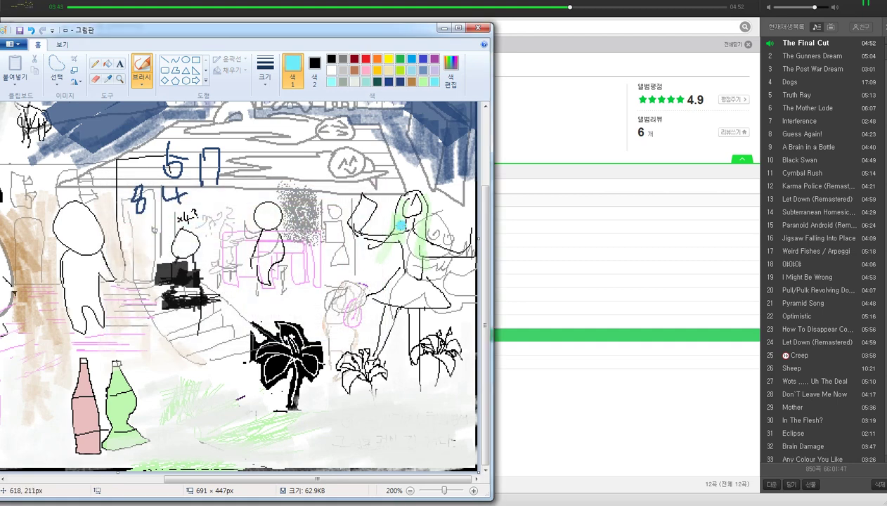
pyautogui.moveTo(403, 226); pyautogui.dragTo(414, 271)
pyautogui.moveTo(421, 245); pyautogui.dragTo(462, 254)
pyautogui.moveTo(394, 233); pyautogui.dragTo(365, 230)
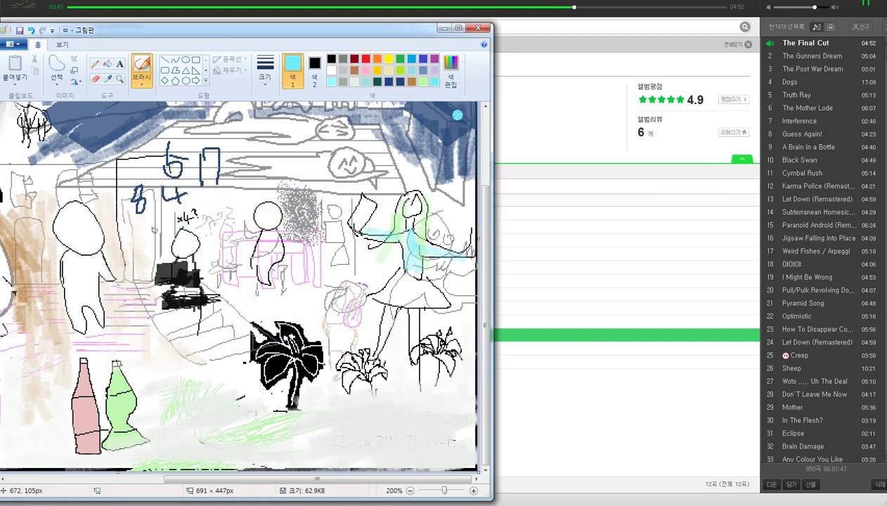
# Step: Set the drawing colour to a custom light pink (RGB 255, 155, 157)
pyautogui.click(451, 72)
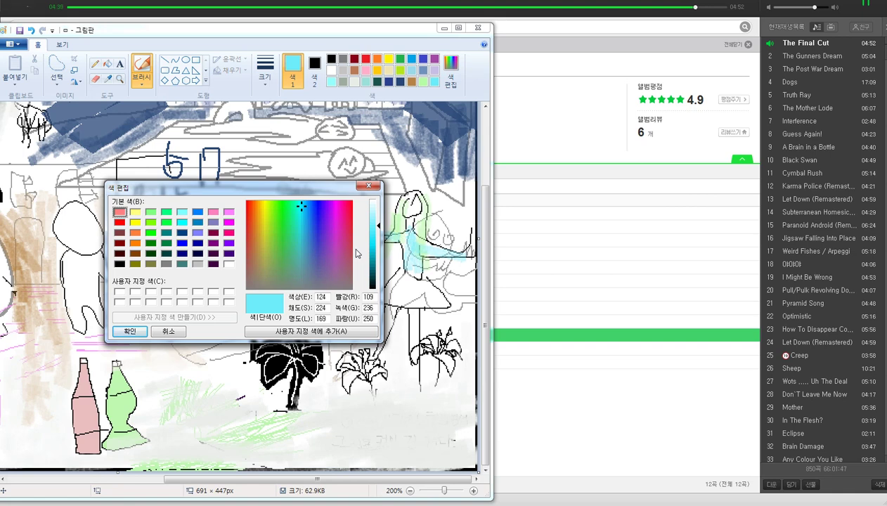
pyautogui.moveTo(266, 214)
pyautogui.mouseDown()
pyautogui.moveTo(254, 205)
pyautogui.moveTo(353, 201)
pyautogui.moveTo(372, 213)
pyautogui.mouseUp()
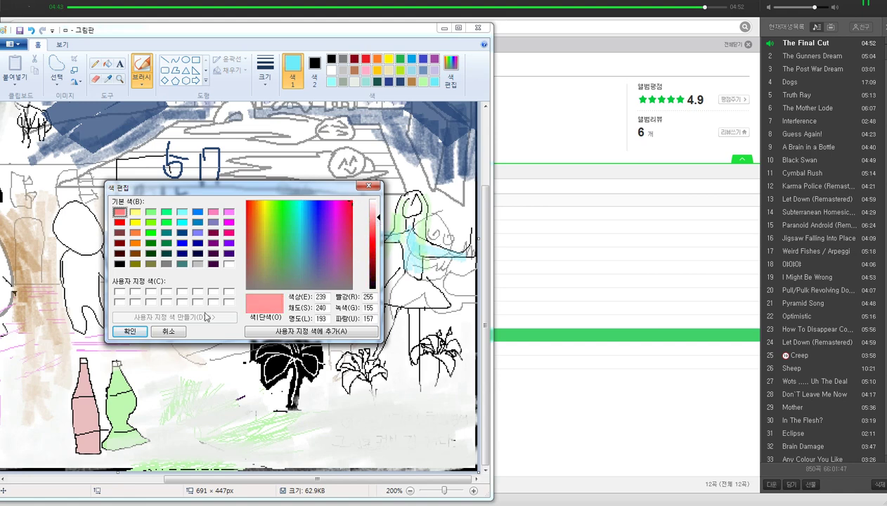
pyautogui.click(136, 332)
# Step: Switch to the music player, browse Pink Floyd's albums and open the Dark Side of the Moon track list
pyautogui.click(494, 311)
pyautogui.click(209, 49)
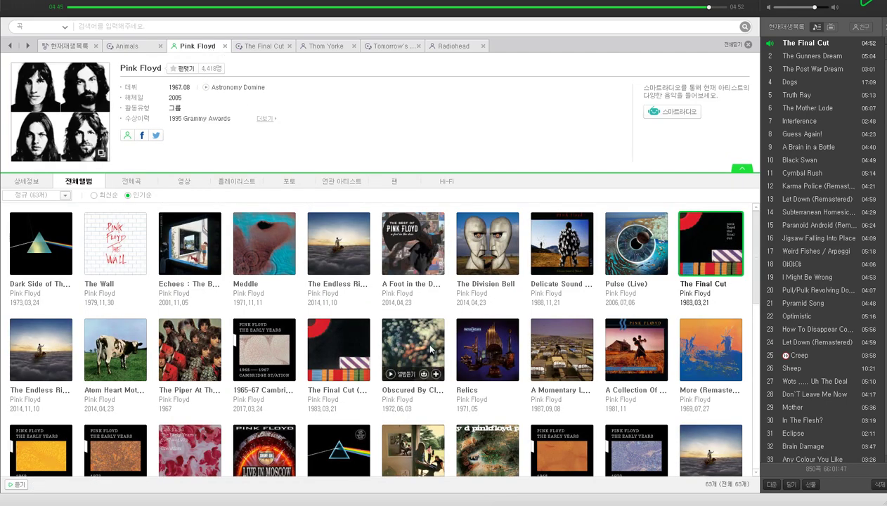
pyautogui.scroll(-2, 414, 426)
pyautogui.scroll(2, 415, 429)
pyautogui.scroll(-3, 399, 425)
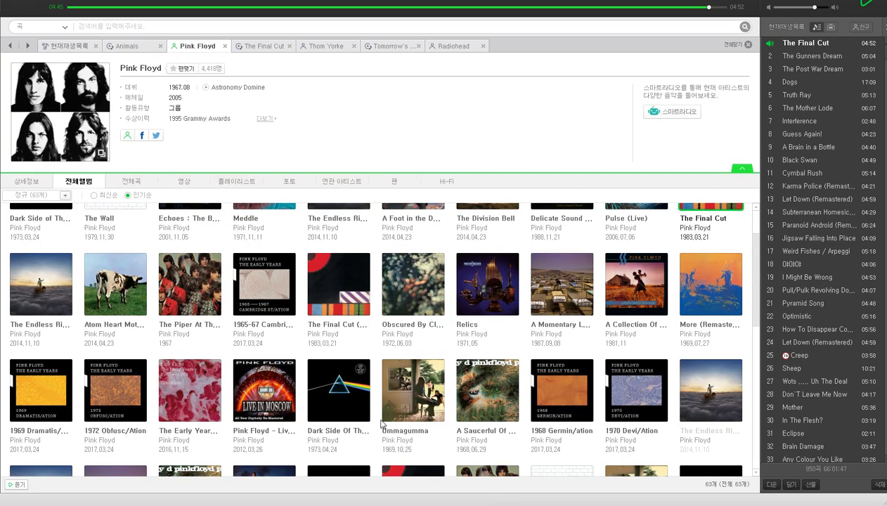
pyautogui.scroll(3, 337, 416)
pyautogui.scroll(-1, 140, 386)
pyautogui.scroll(1, 102, 374)
pyautogui.click(41, 246)
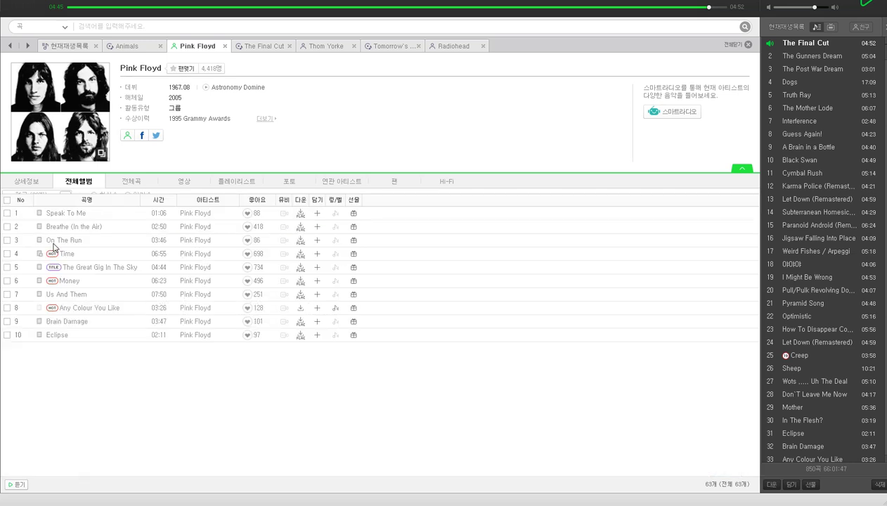